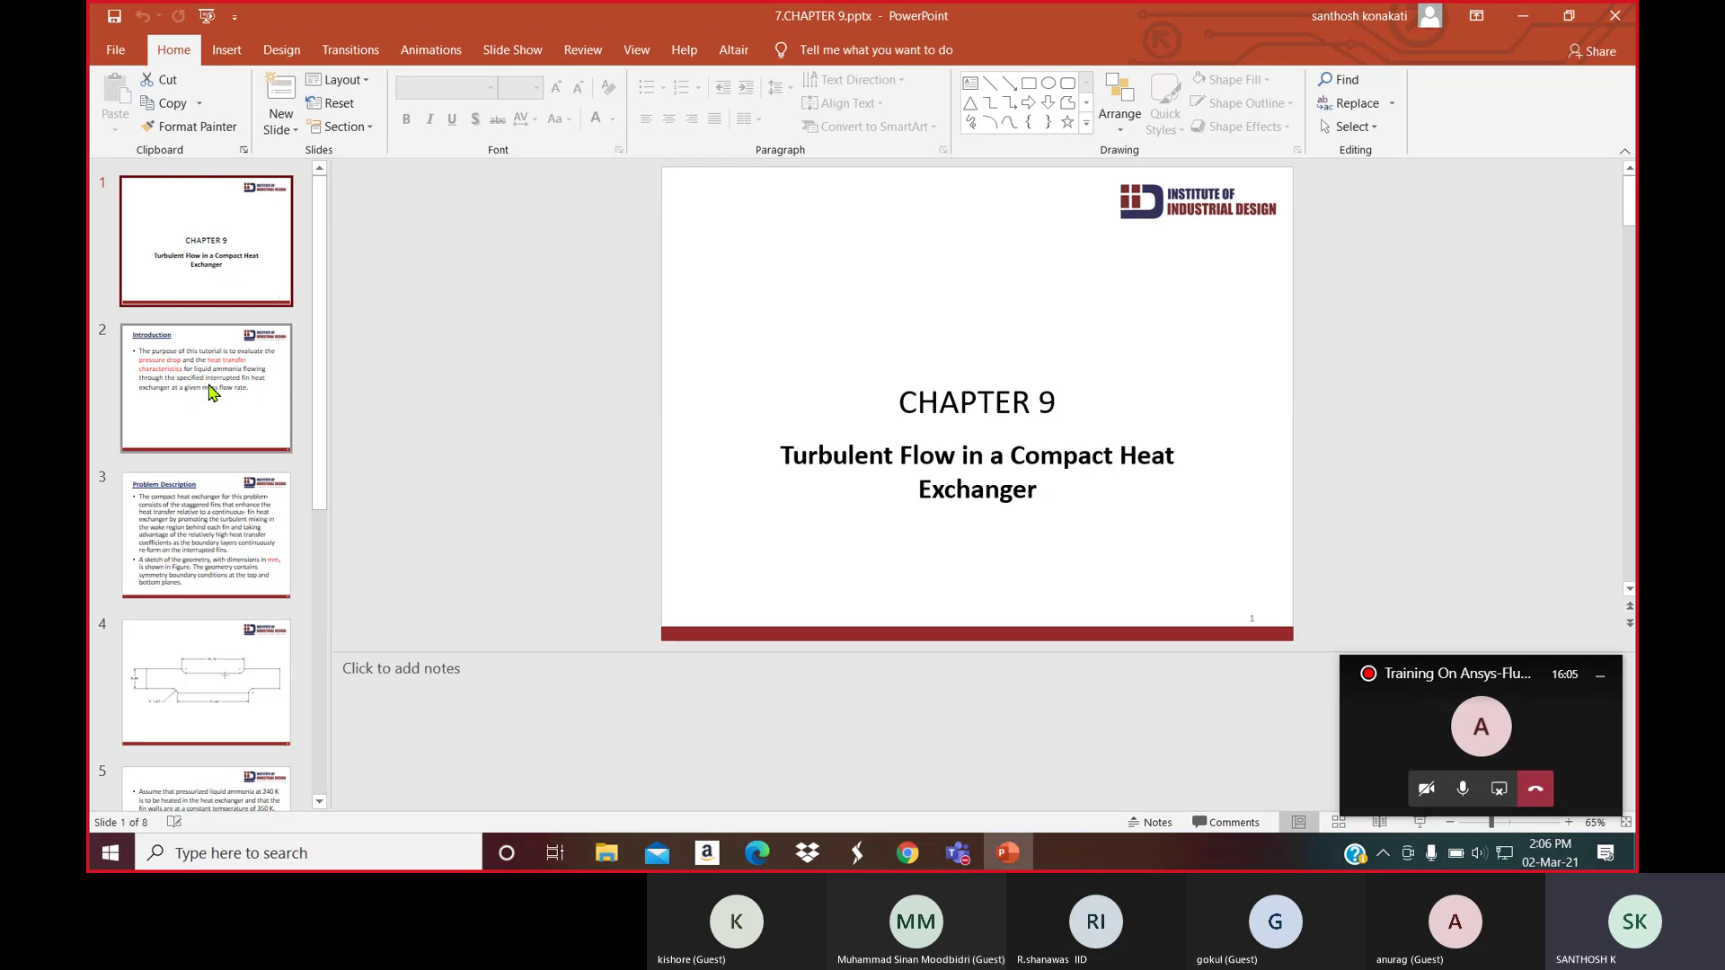
# Bring up slide 4's fin geometry sketch and hide the floating Teams meeting window
pyautogui.click(203, 665)
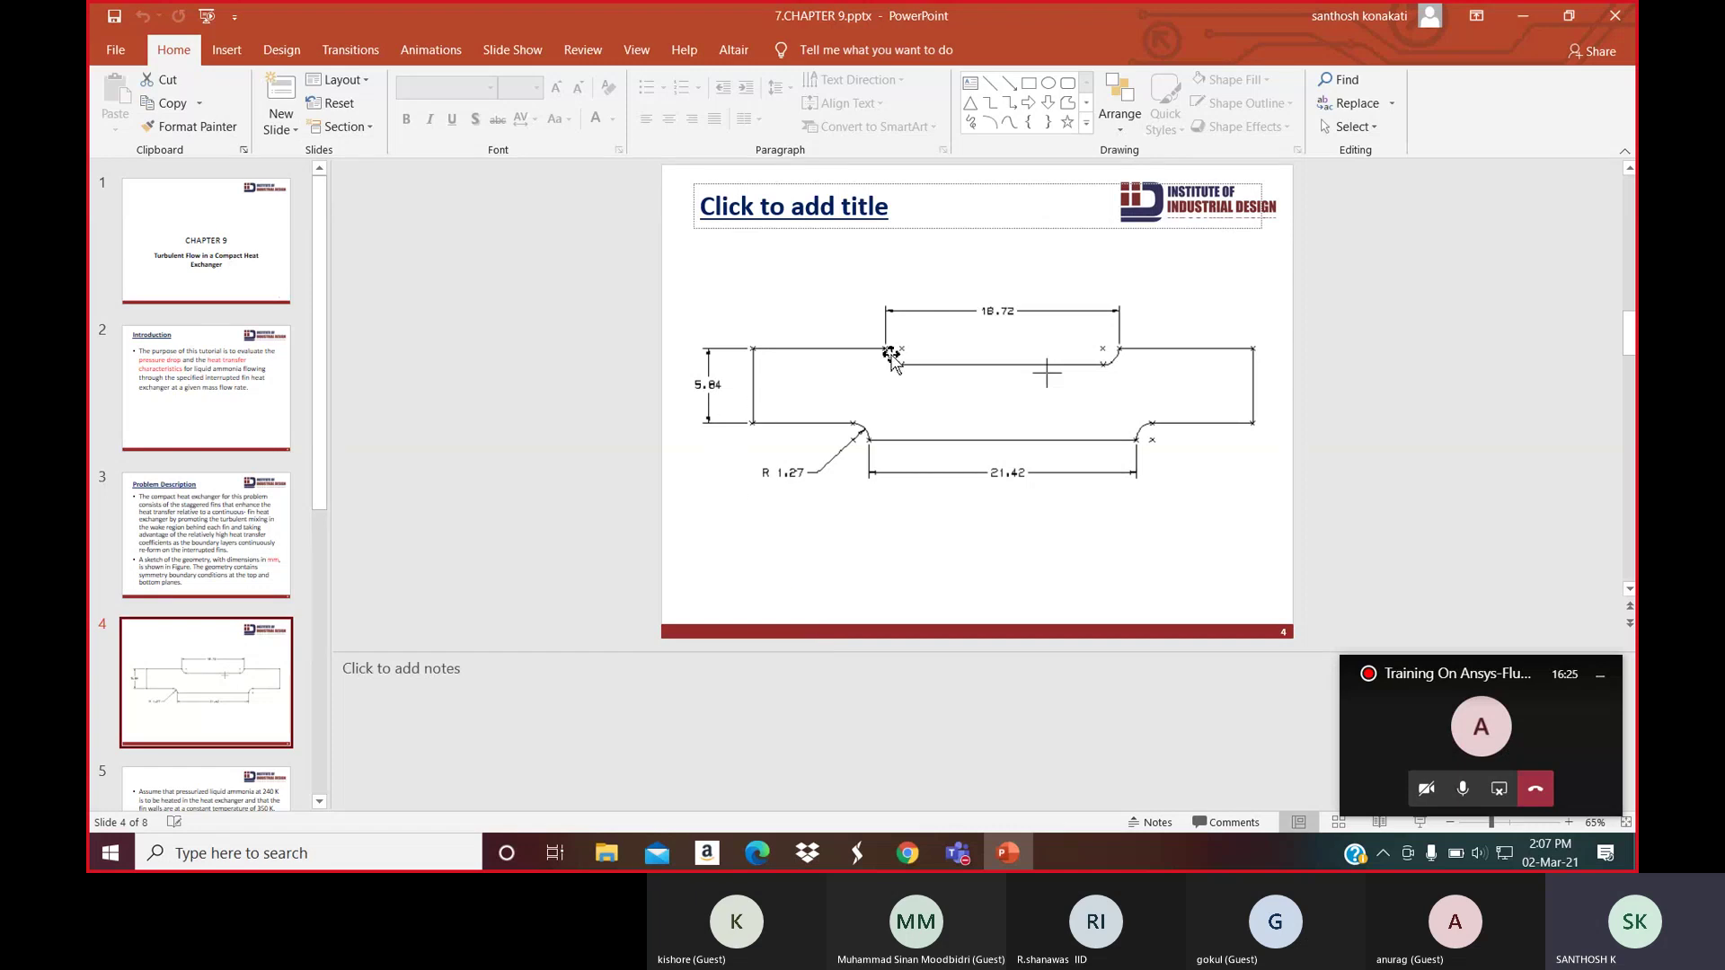
pyautogui.click(1147, 489)
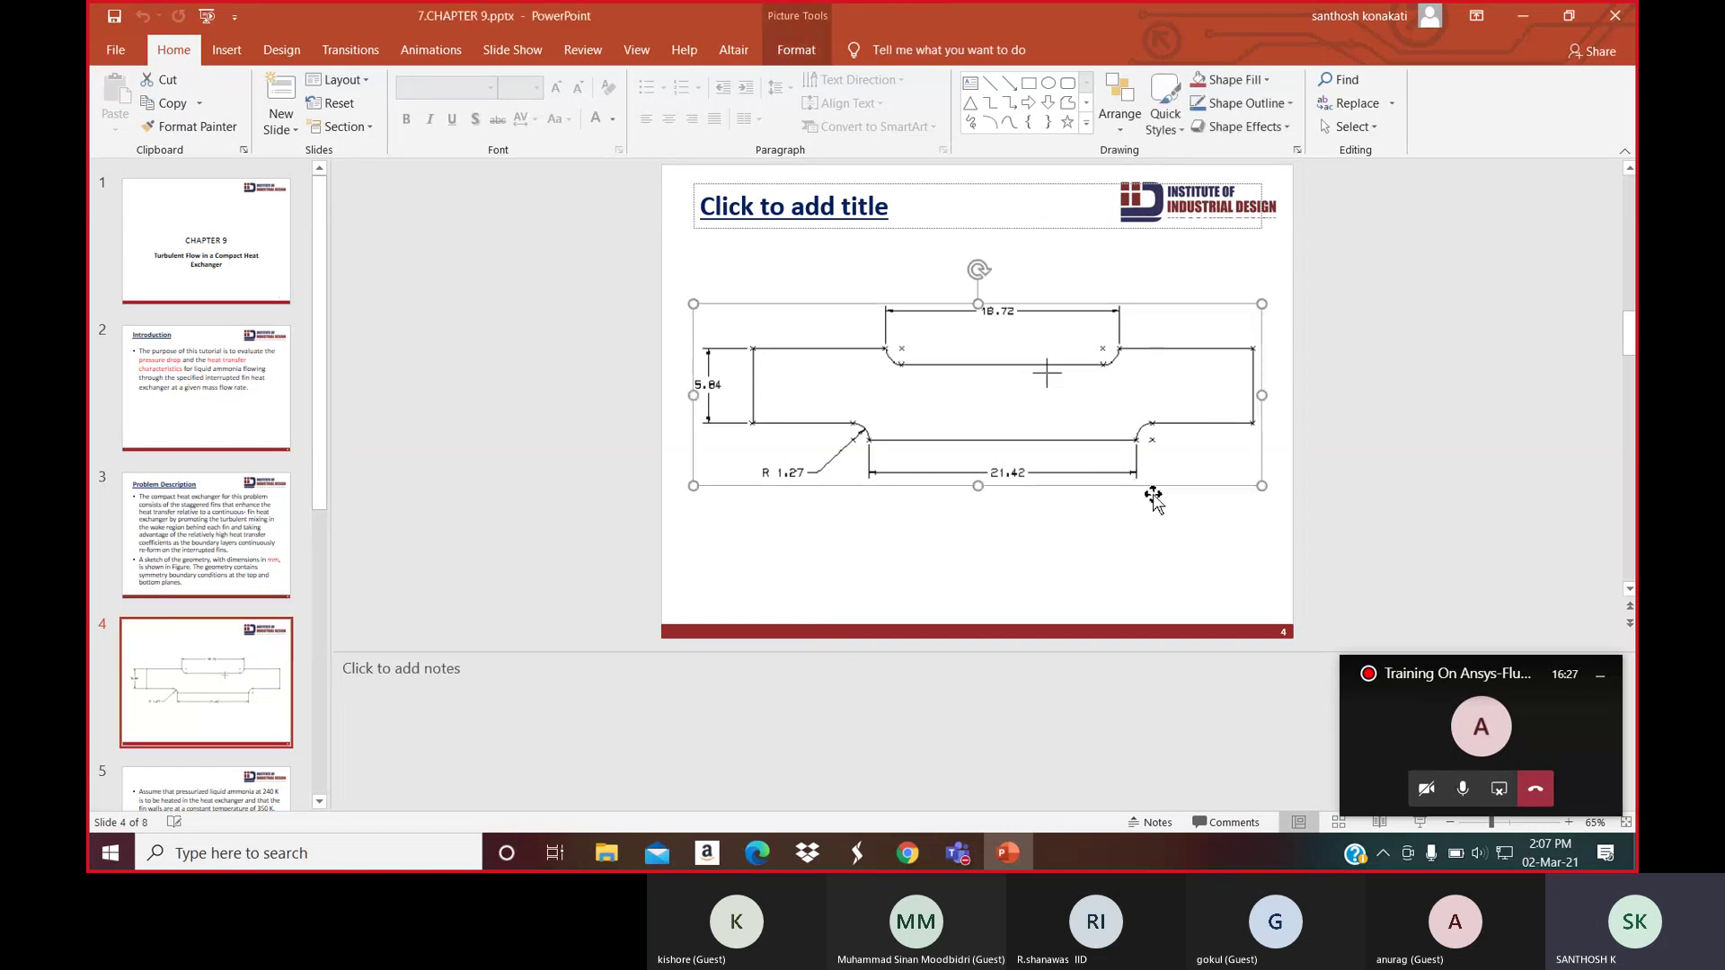
pyautogui.click(1152, 553)
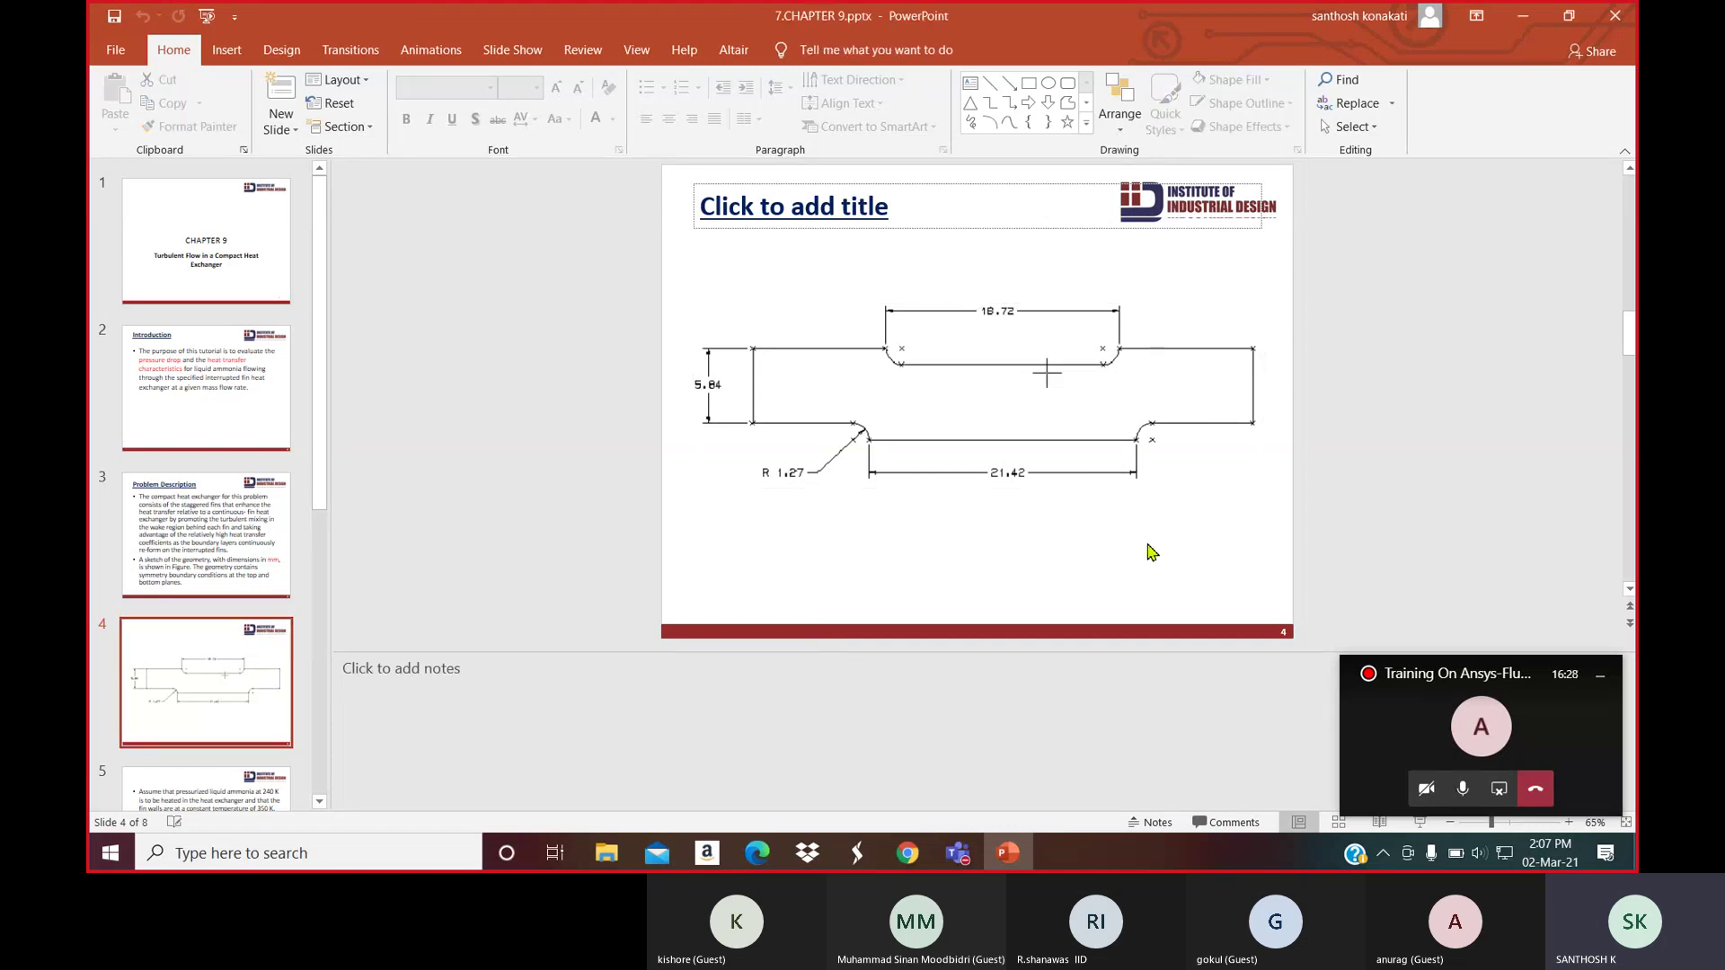
pyautogui.click(1601, 676)
pyautogui.rightClick(1206, 523)
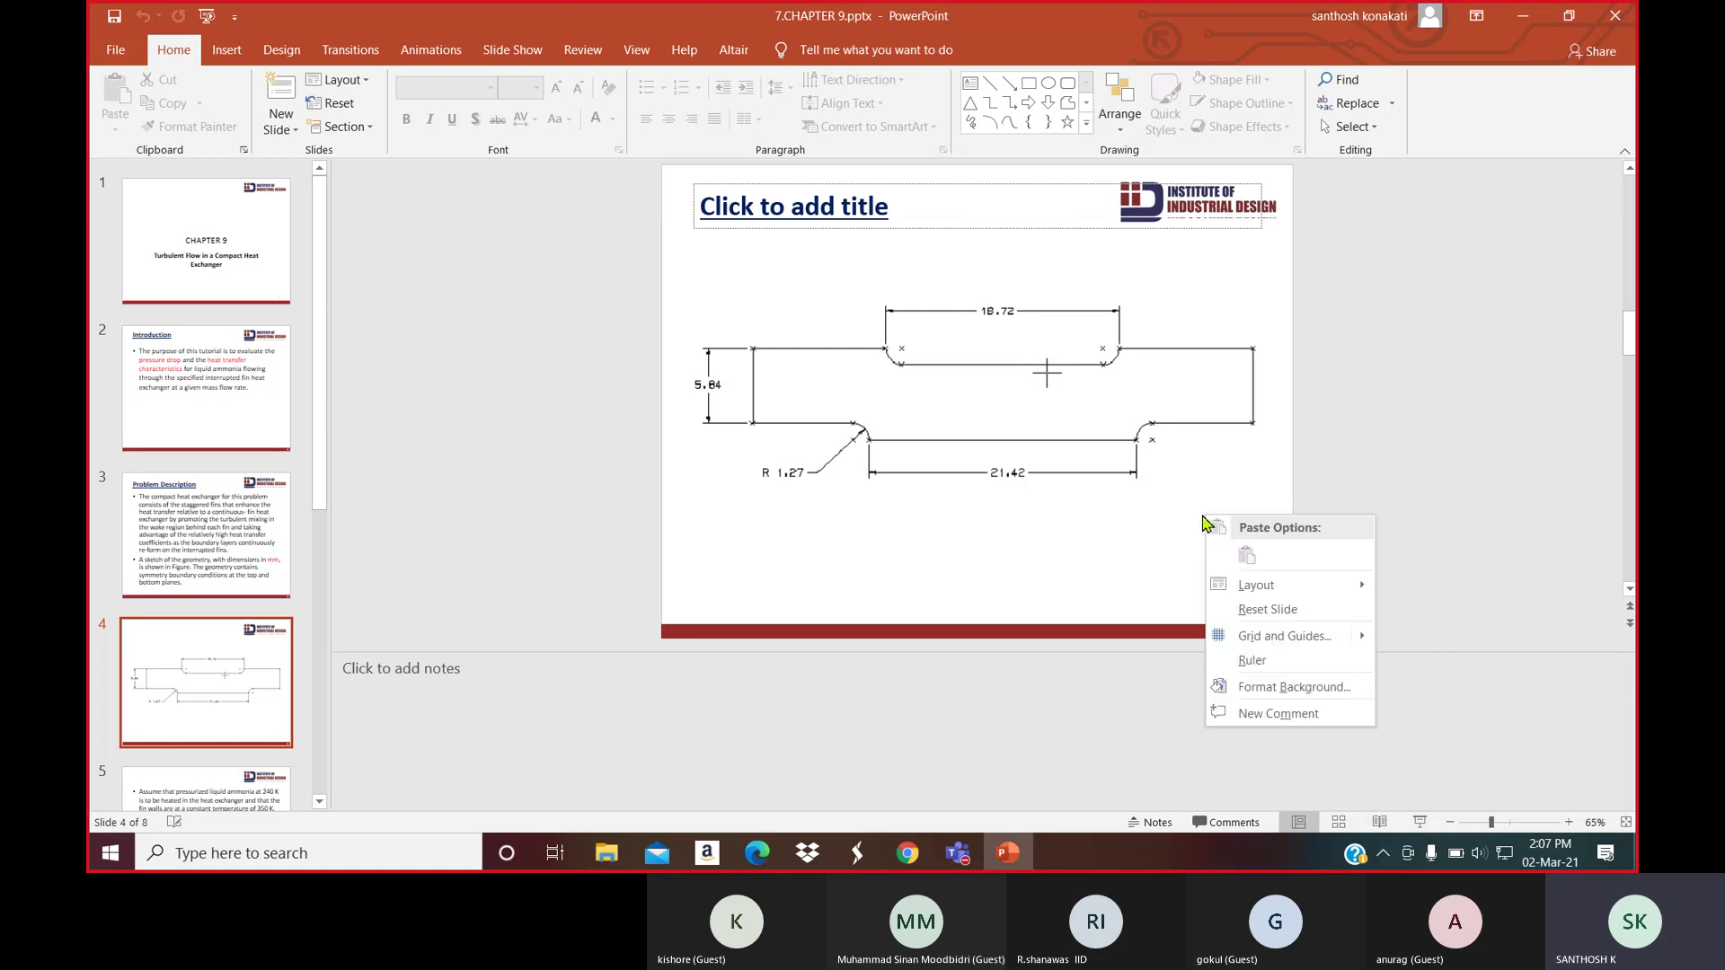
pyautogui.press('Escape')
# Start the slide show on slide 4 and switch the pointer to the pen
pyautogui.click(1419, 822)
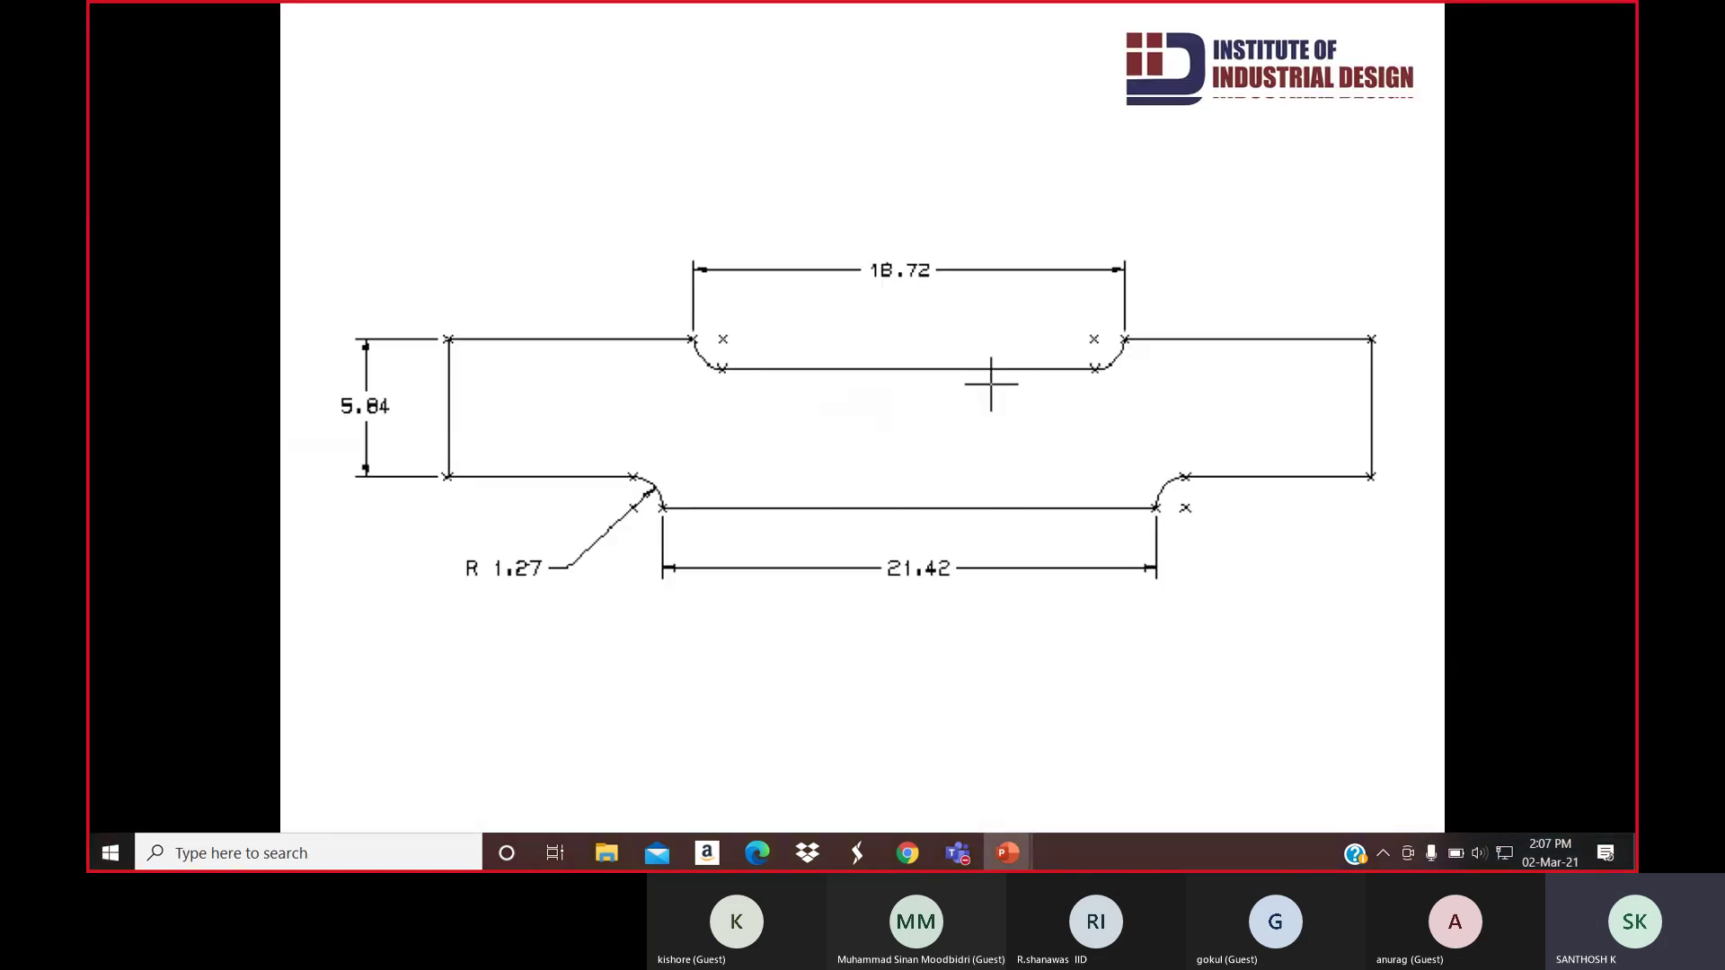
pyautogui.rightClick(1205, 545)
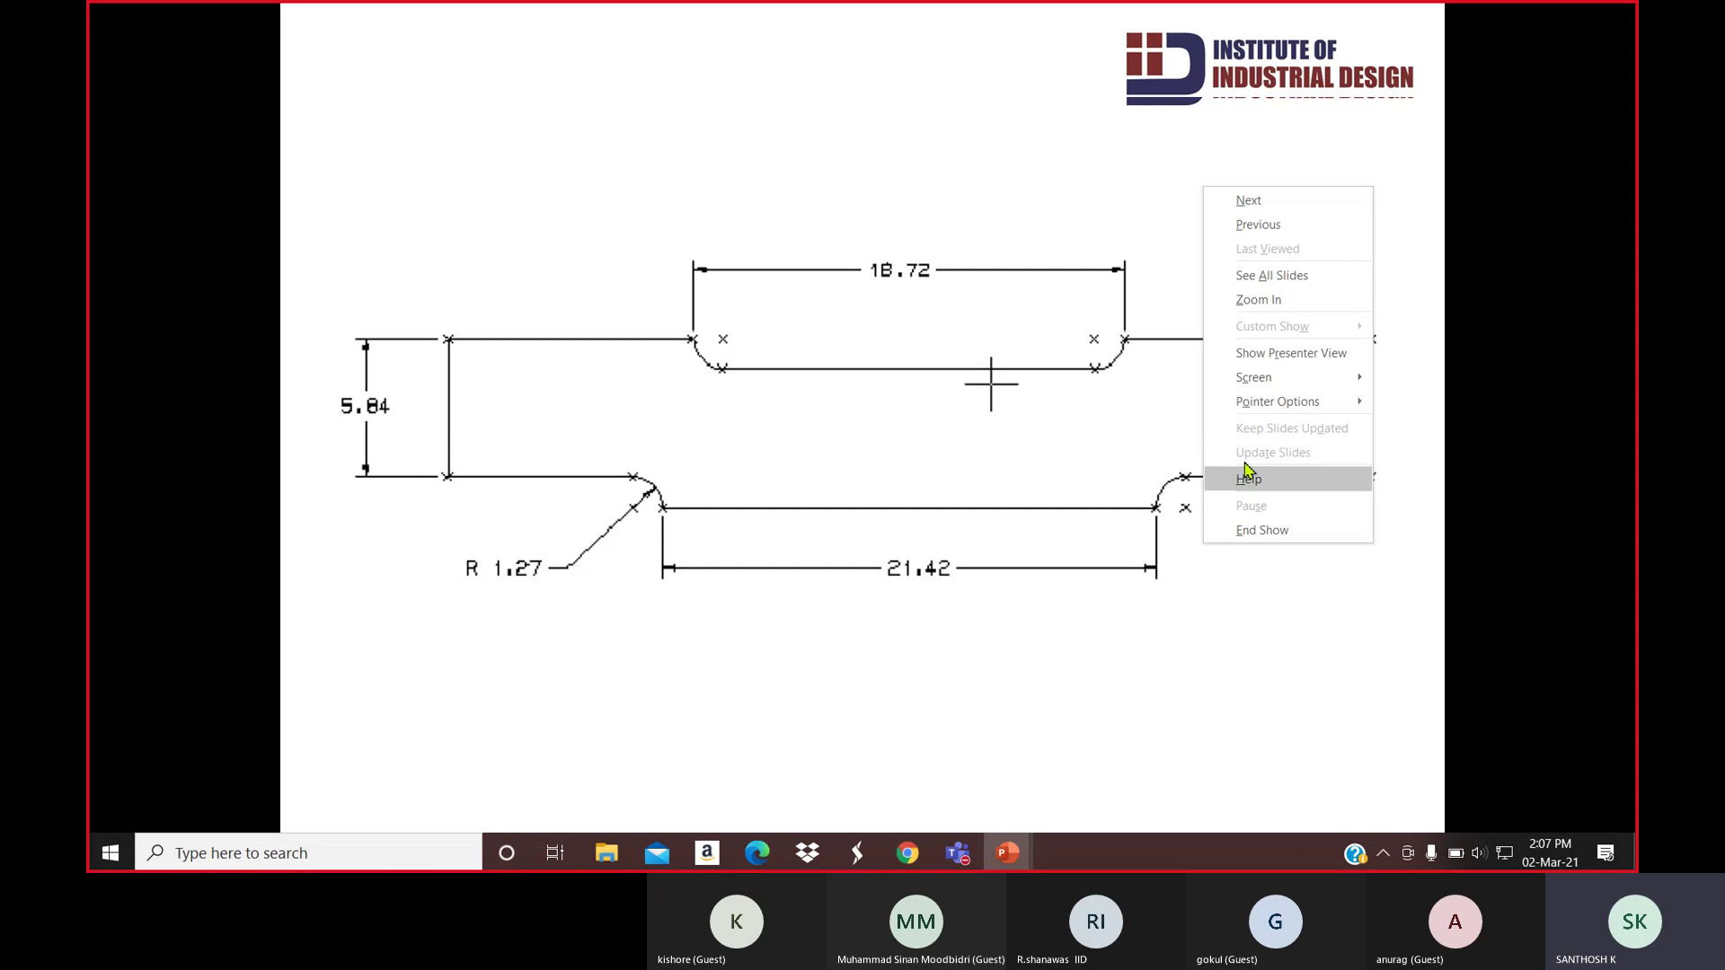
pyautogui.moveTo(1252, 402)
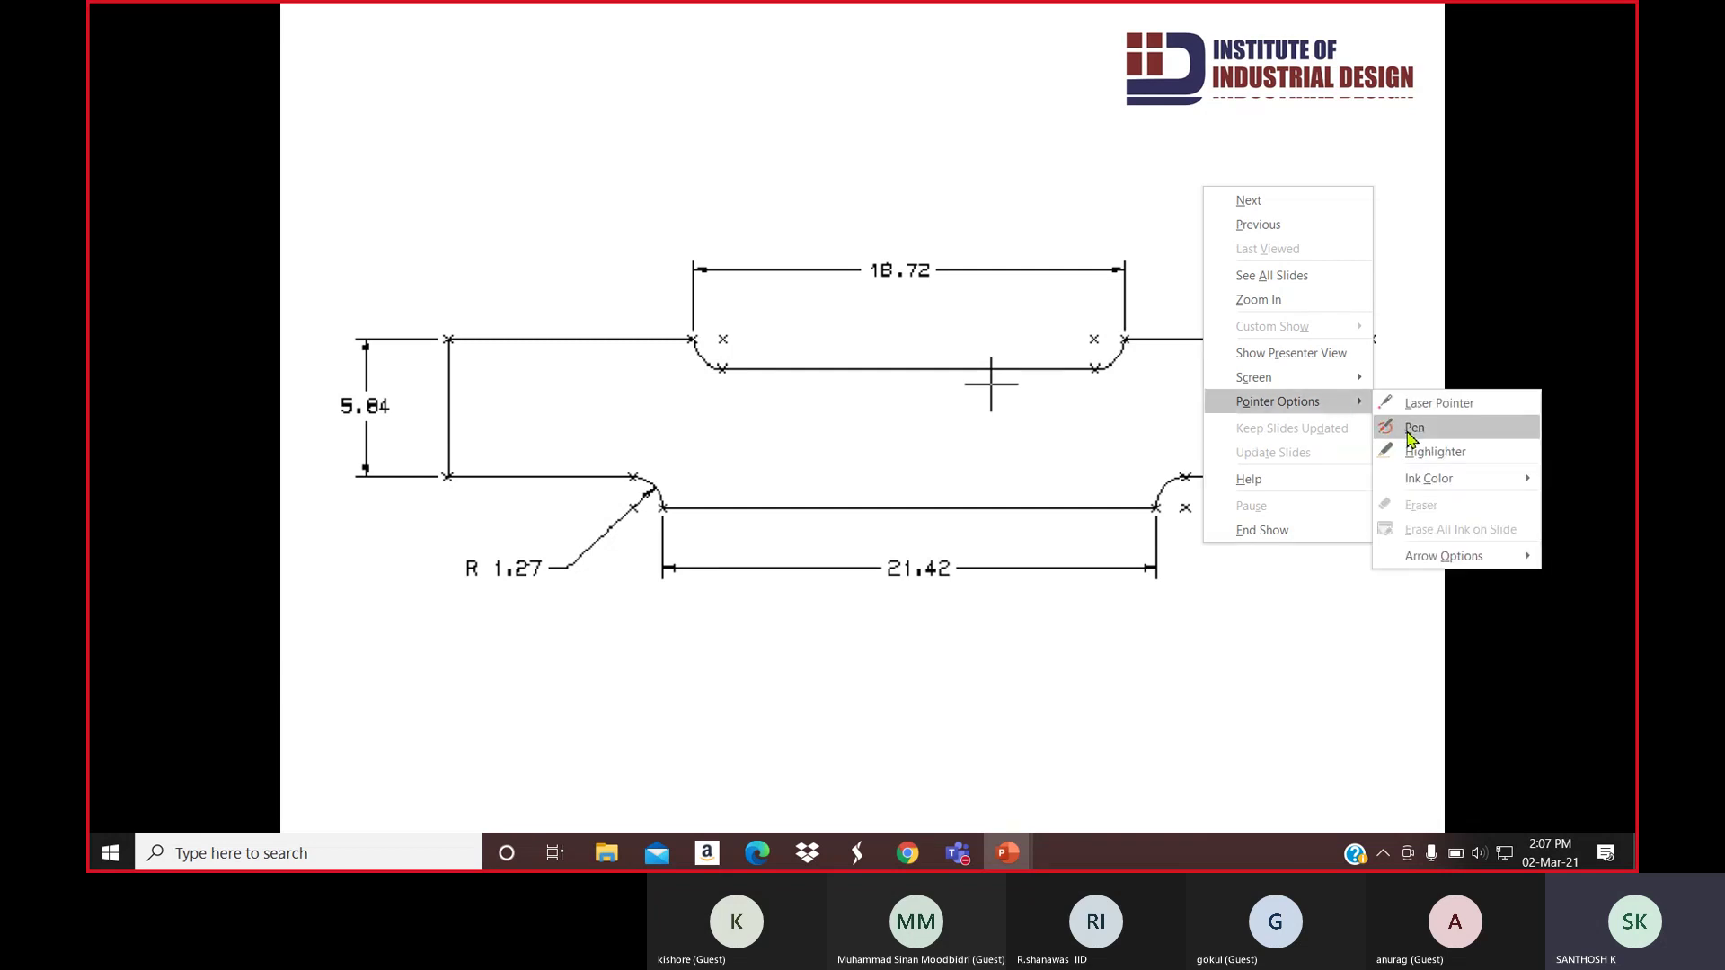
pyautogui.click(1415, 402)
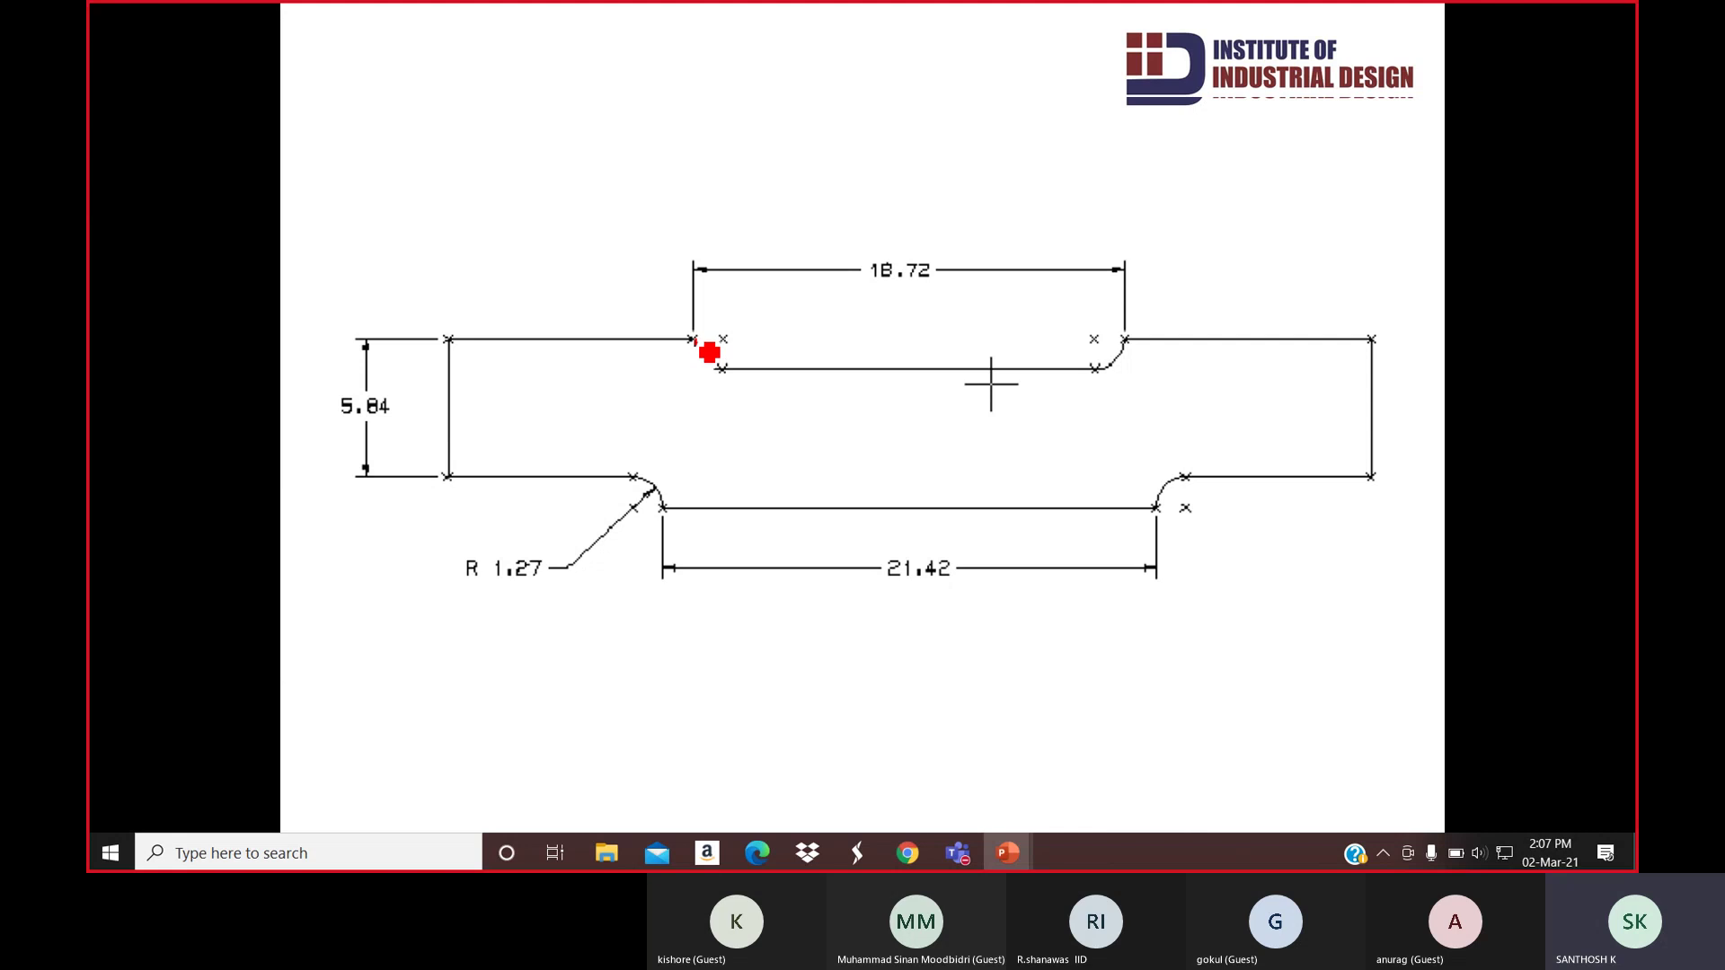
# Outline the notch top and the fluid domain boundary in red ink
pyautogui.click(710, 341)
pyautogui.moveTo(726, 301)
pyautogui.mouseDown()
pyautogui.moveTo(1097, 288)
pyautogui.moveTo(1132, 308)
pyautogui.moveTo(1136, 359)
pyautogui.mouseUp()
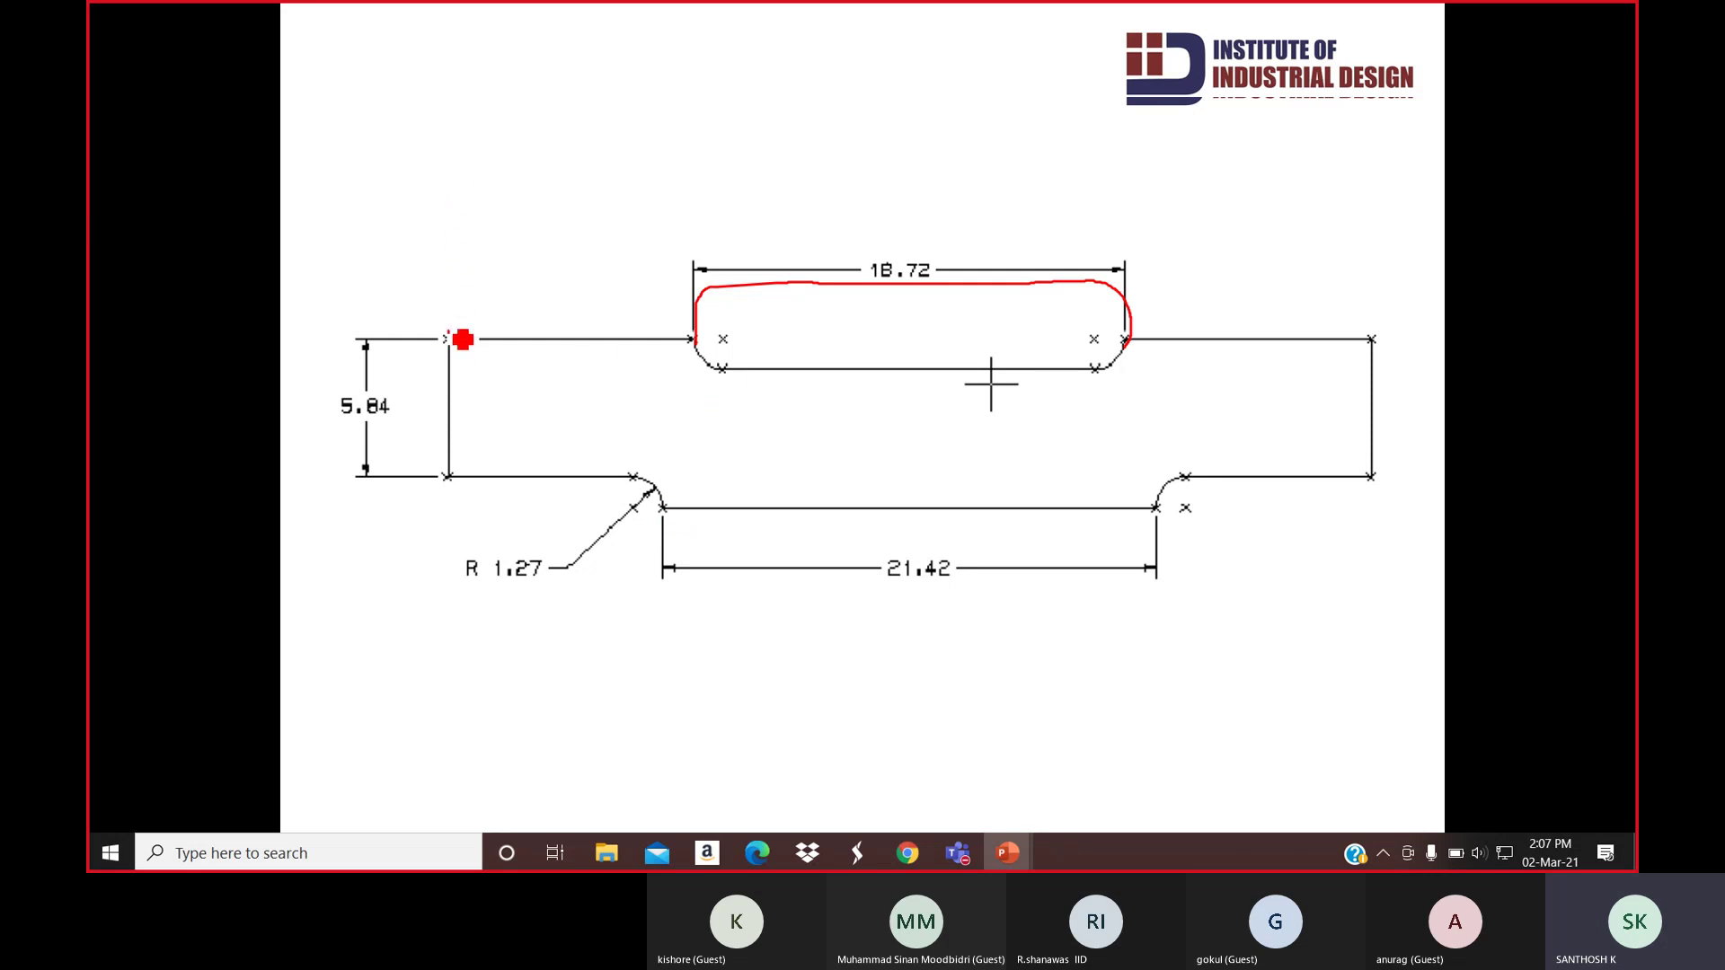
pyautogui.moveTo(462, 340)
pyautogui.mouseDown()
pyautogui.moveTo(470, 181)
pyautogui.moveTo(671, 177)
pyautogui.moveTo(699, 296)
pyautogui.mouseUp()
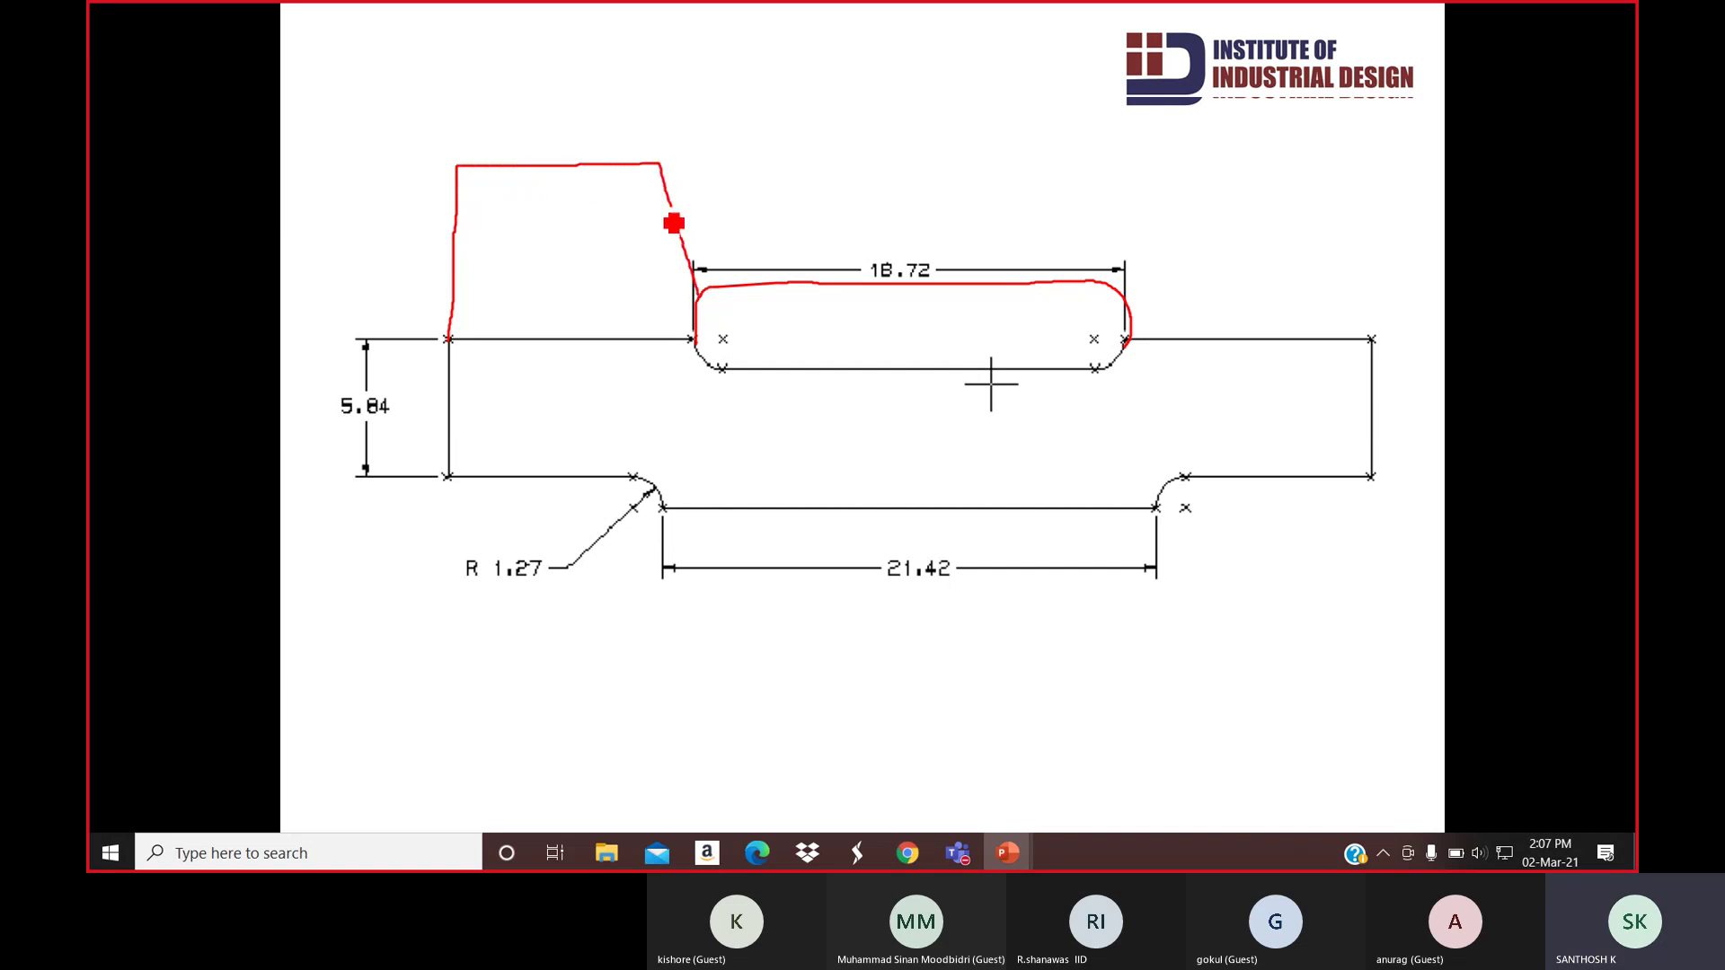
pyautogui.moveTo(674, 175)
pyautogui.mouseDown()
pyautogui.moveTo(1144, 169)
pyautogui.moveTo(1171, 192)
pyautogui.moveTo(1127, 296)
pyautogui.mouseUp()
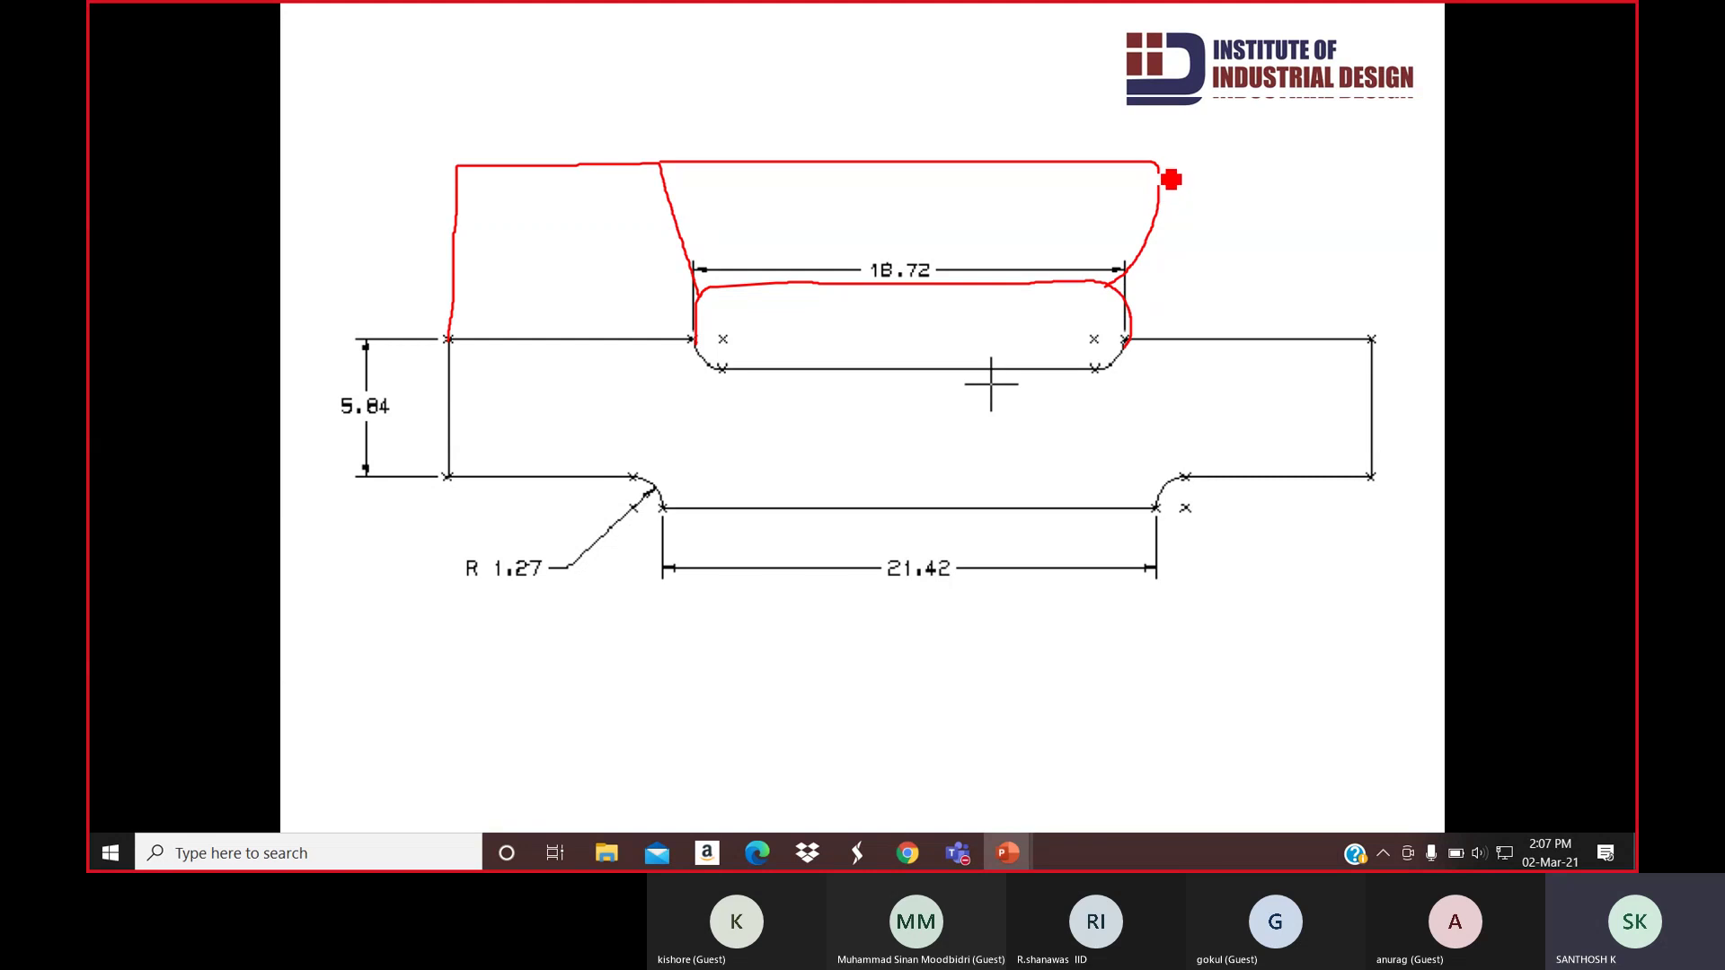
pyautogui.moveTo(1171, 176)
pyautogui.mouseDown()
pyautogui.moveTo(1382, 181)
pyautogui.moveTo(1389, 331)
pyautogui.moveTo(1358, 348)
pyautogui.mouseUp()
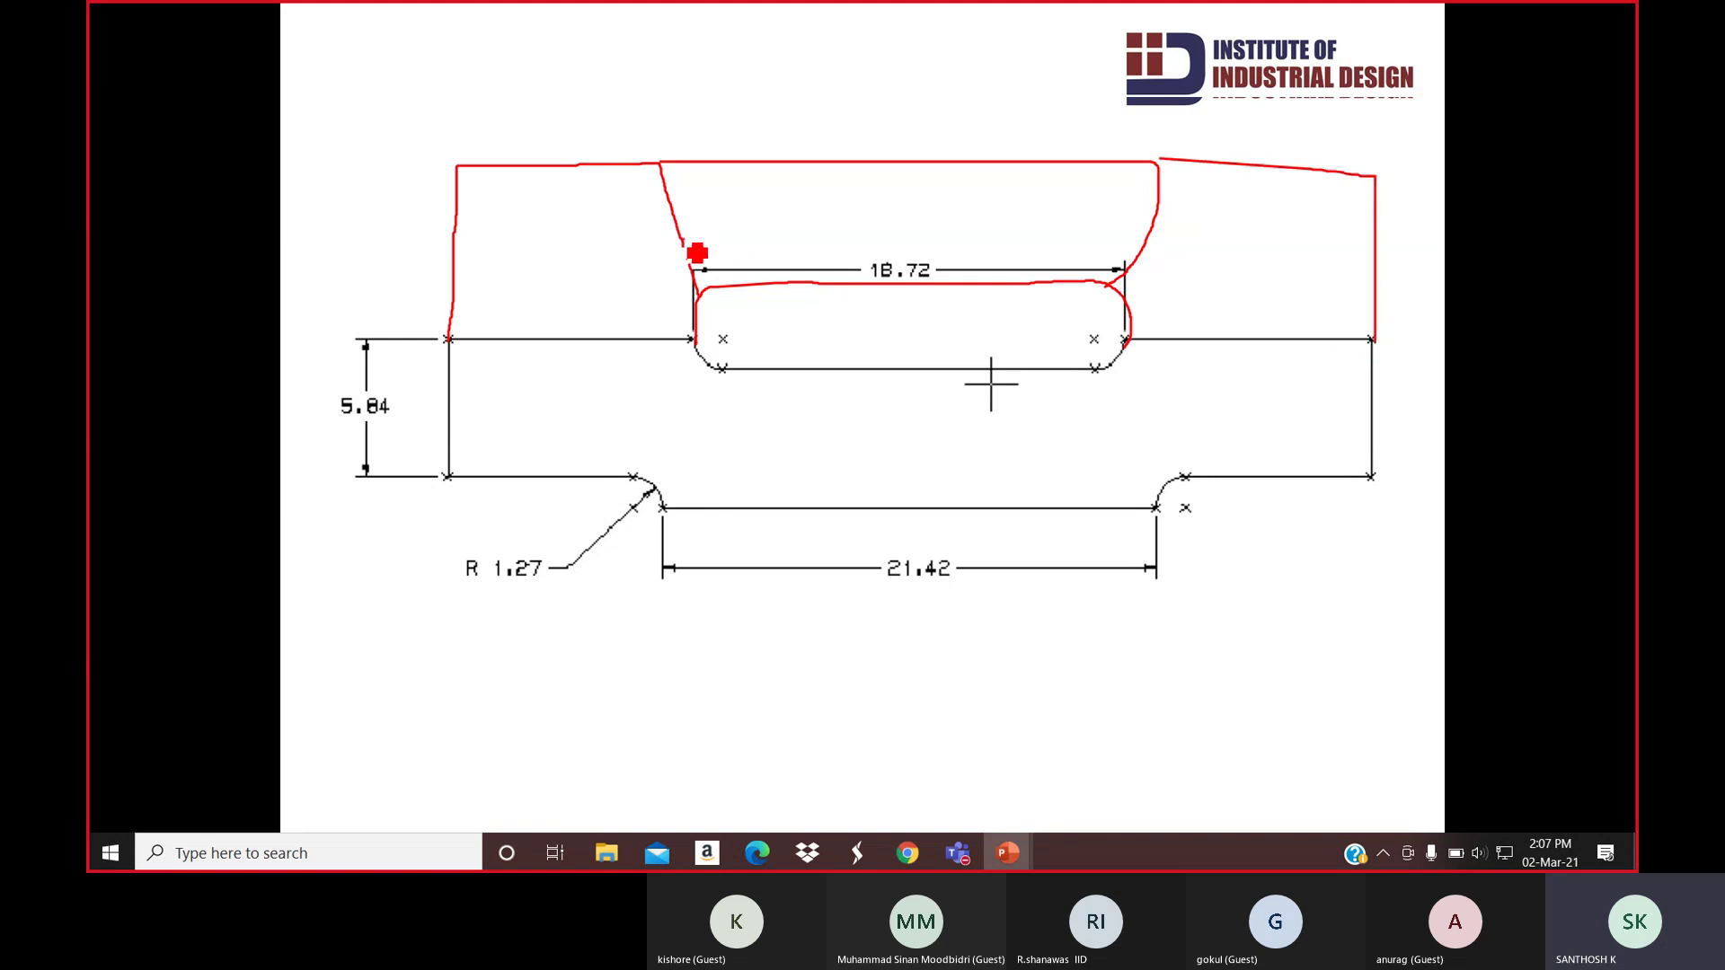
pyautogui.moveTo(683, 239); pyautogui.dragTo(1174, 235)
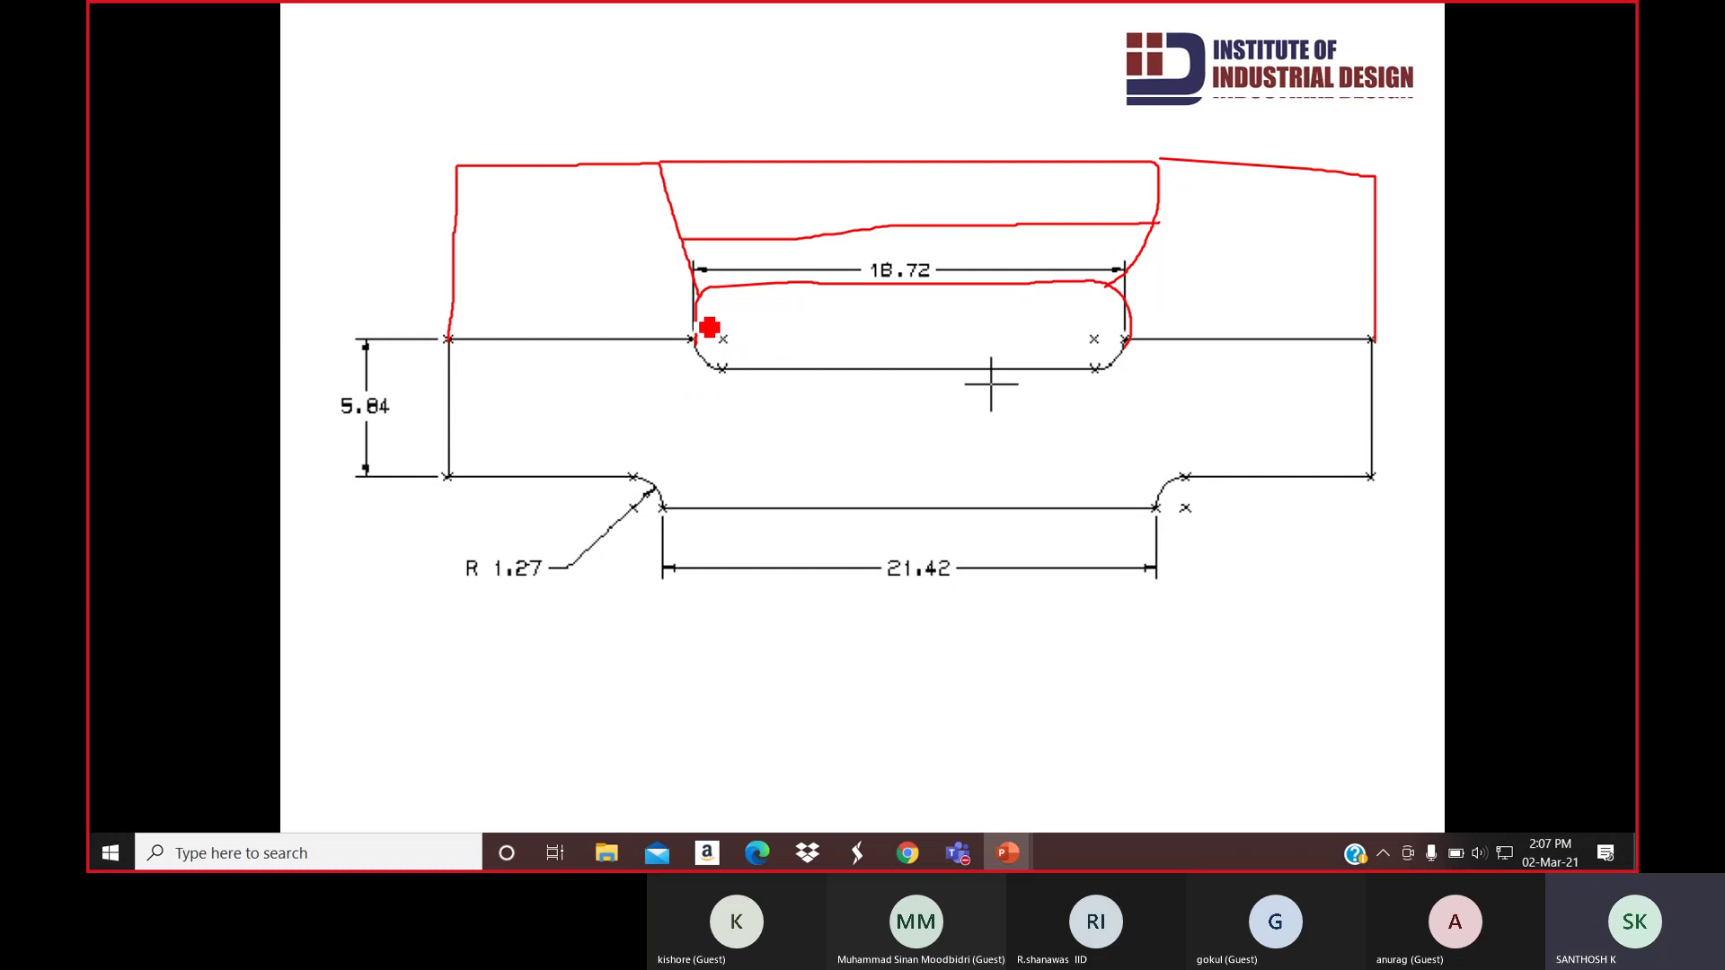
# Hatch the slot's top-left corner in red ink
pyautogui.moveTo(705, 328); pyautogui.dragTo(739, 284)
pyautogui.moveTo(710, 366); pyautogui.dragTo(770, 300)
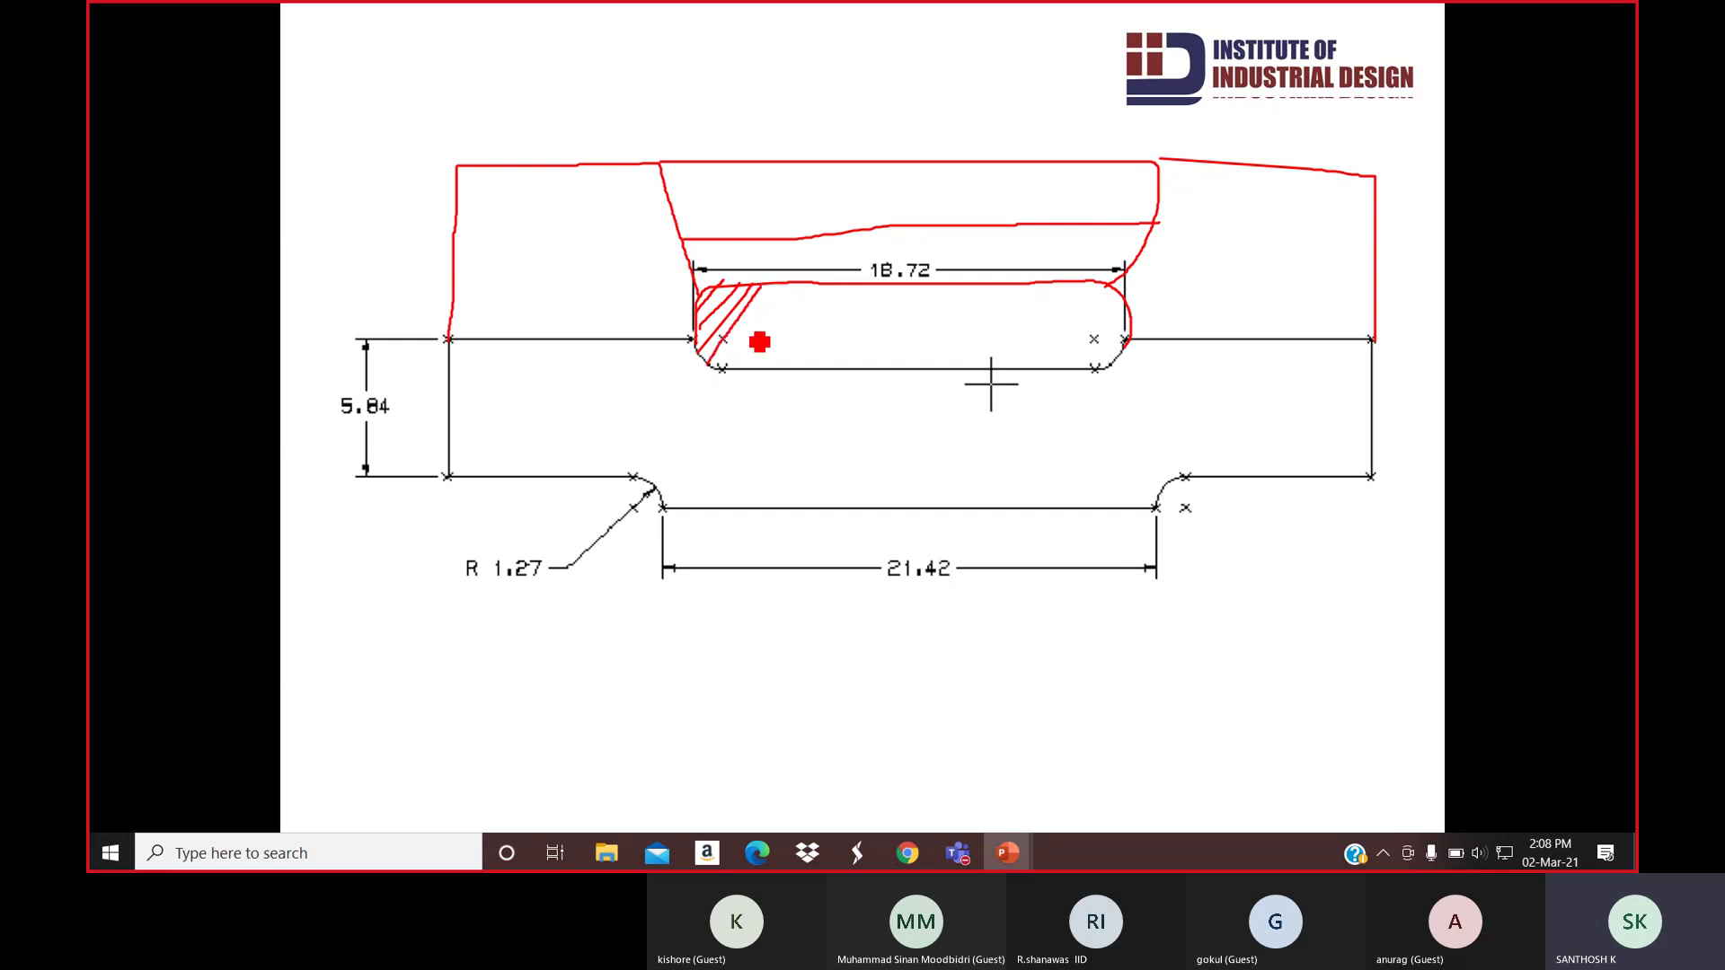
pyautogui.moveTo(748, 363); pyautogui.dragTo(790, 296)
pyautogui.moveTo(750, 372); pyautogui.dragTo(817, 301)
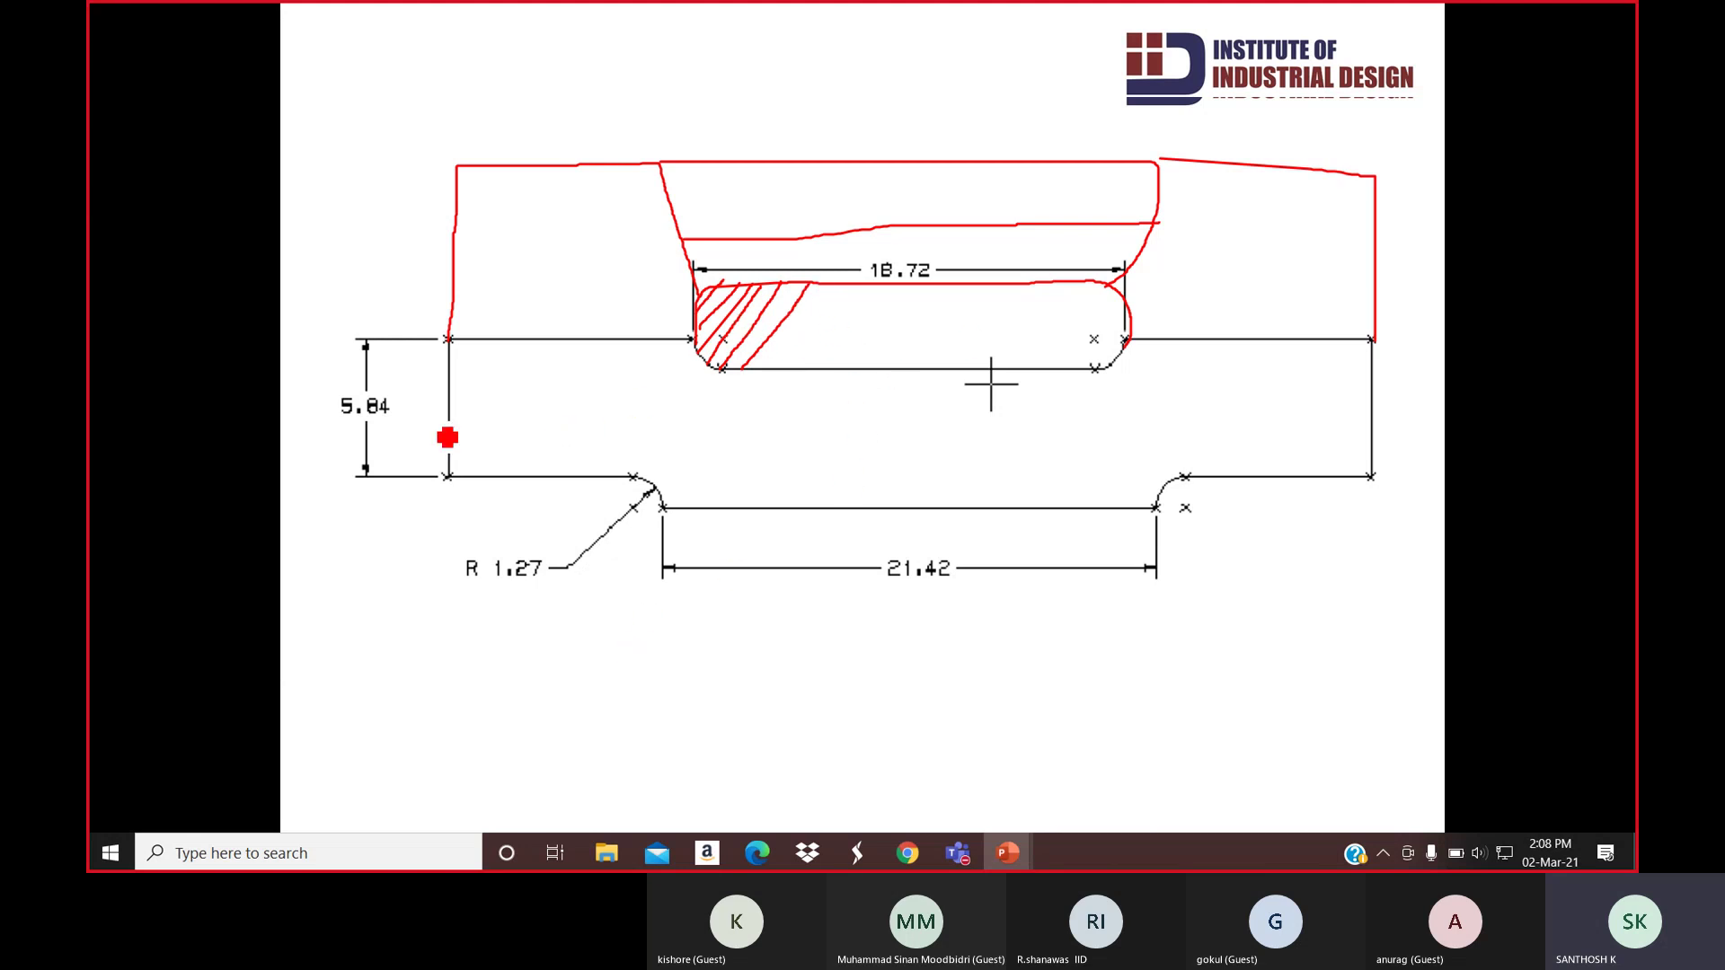
# Draw two flow lines across the part, starting from 5.84, and end the slide show
pyautogui.moveTo(408, 419)
pyautogui.mouseDown()
pyautogui.moveTo(607, 408)
pyautogui.moveTo(682, 382)
pyautogui.moveTo(811, 404)
pyautogui.moveTo(1095, 399)
pyautogui.moveTo(1162, 374)
pyautogui.moveTo(1323, 368)
pyautogui.mouseUp()
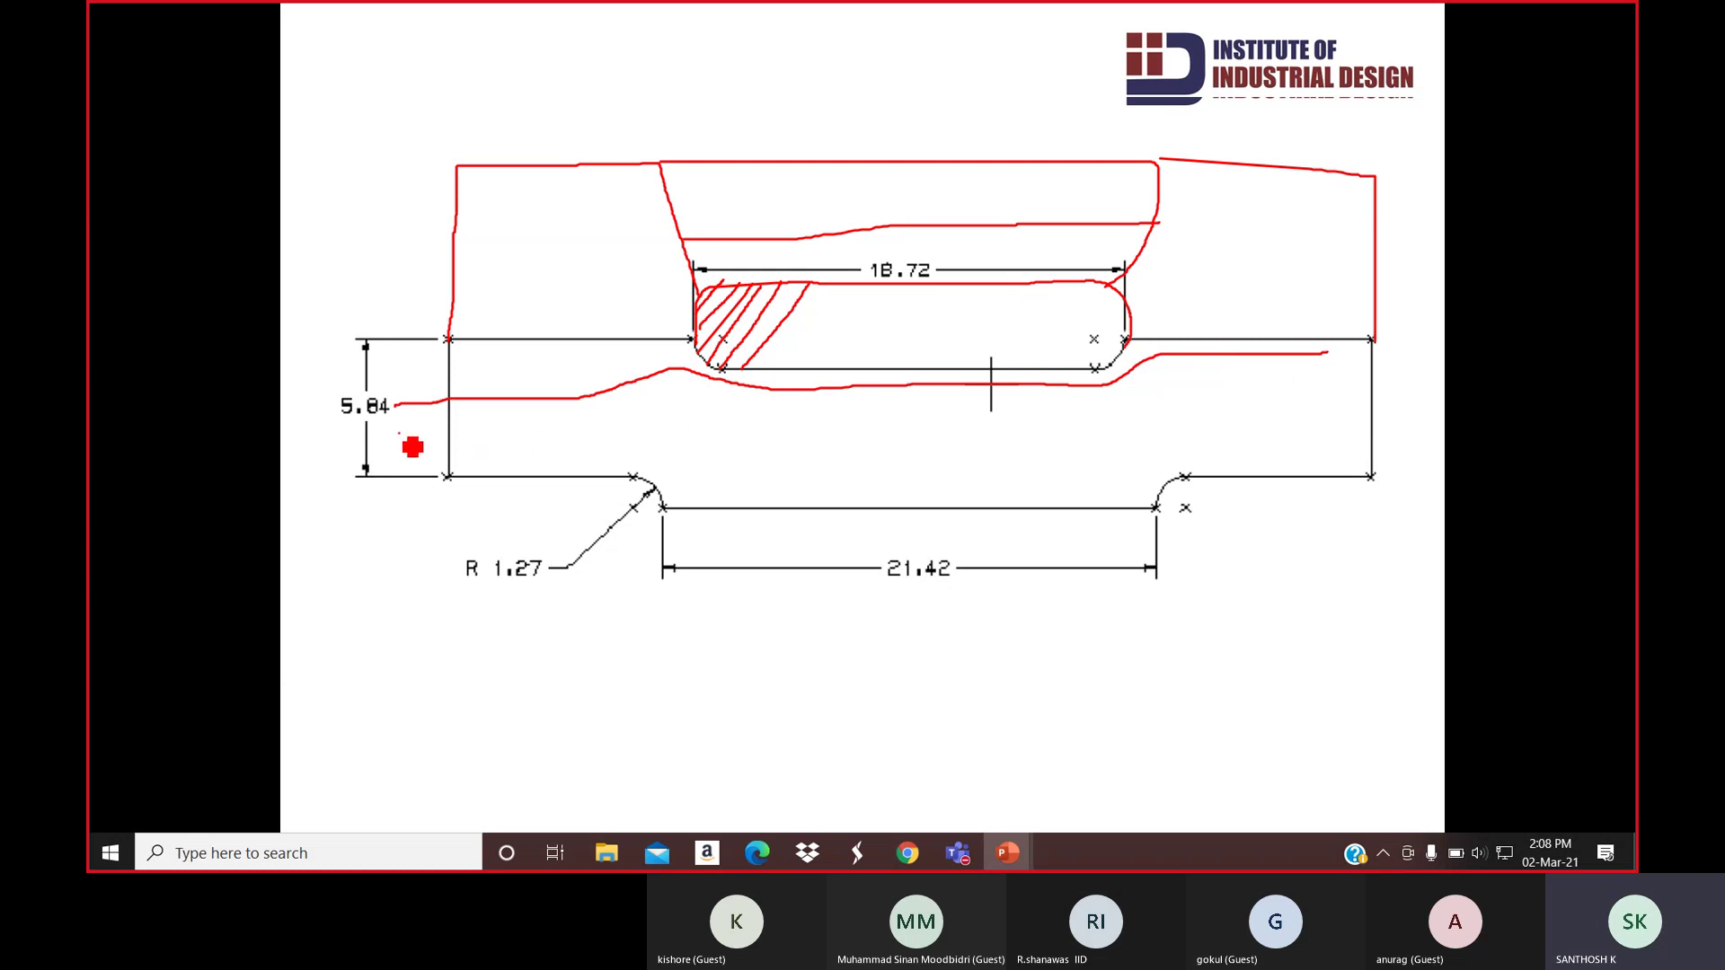
pyautogui.moveTo(399, 433)
pyautogui.mouseDown()
pyautogui.moveTo(698, 412)
pyautogui.moveTo(1028, 431)
pyautogui.moveTo(1211, 388)
pyautogui.moveTo(1431, 386)
pyautogui.mouseUp()
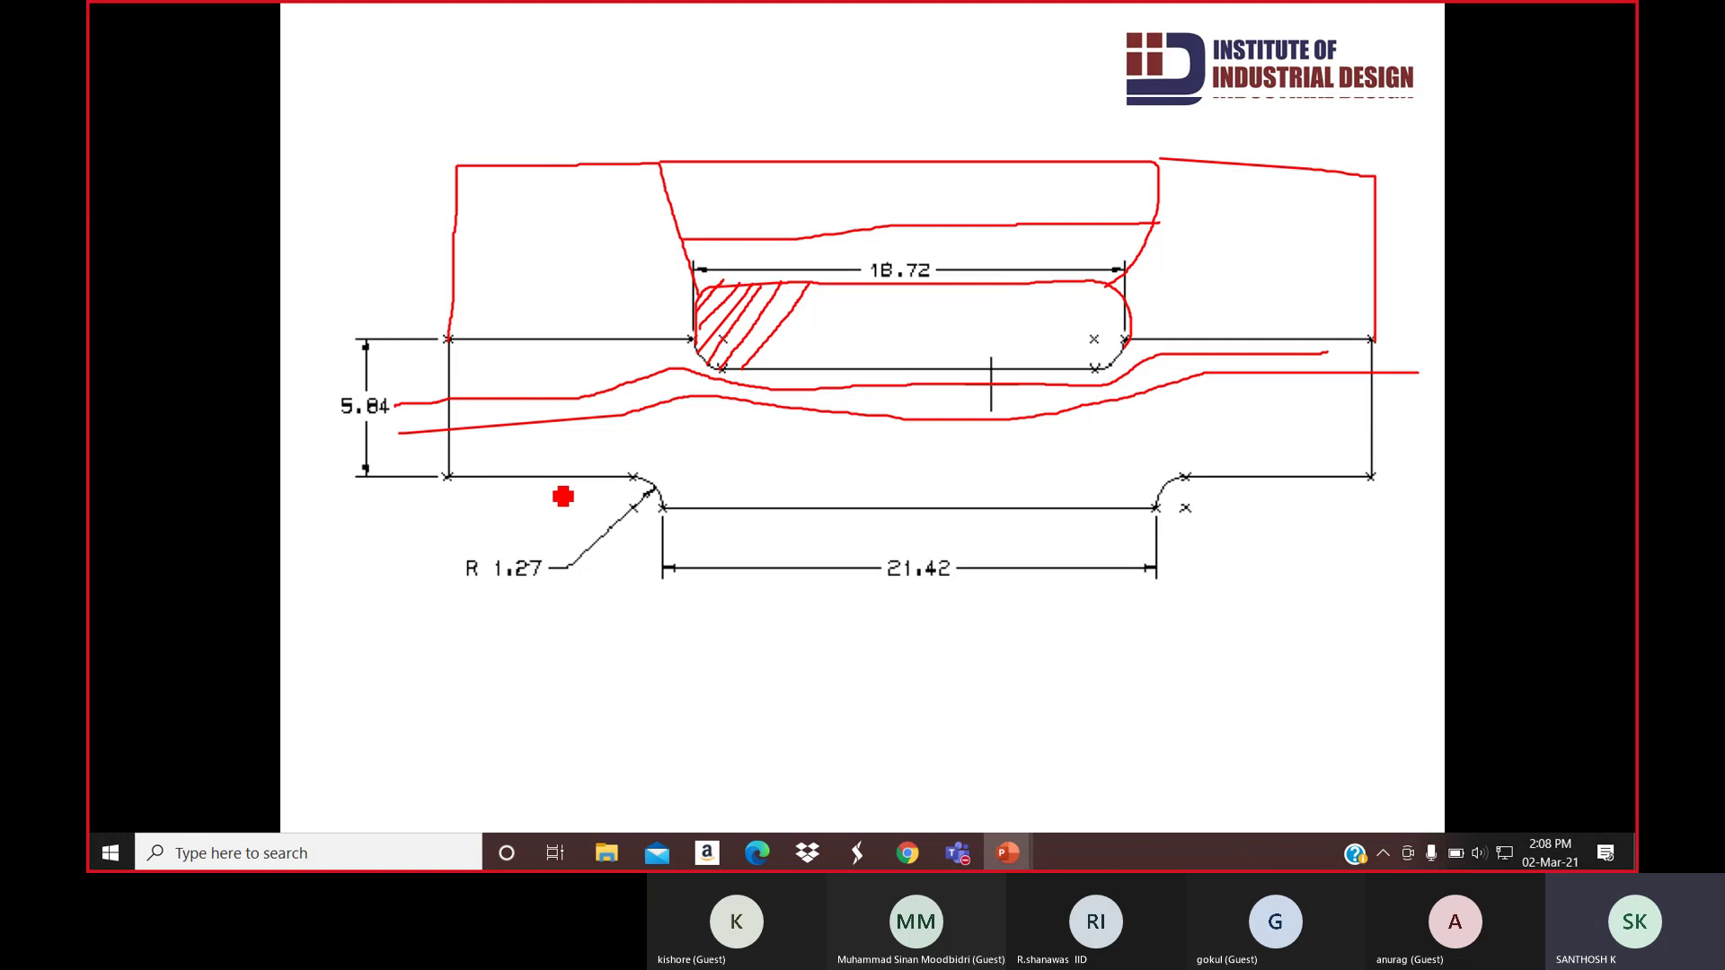
pyautogui.press('Escape')
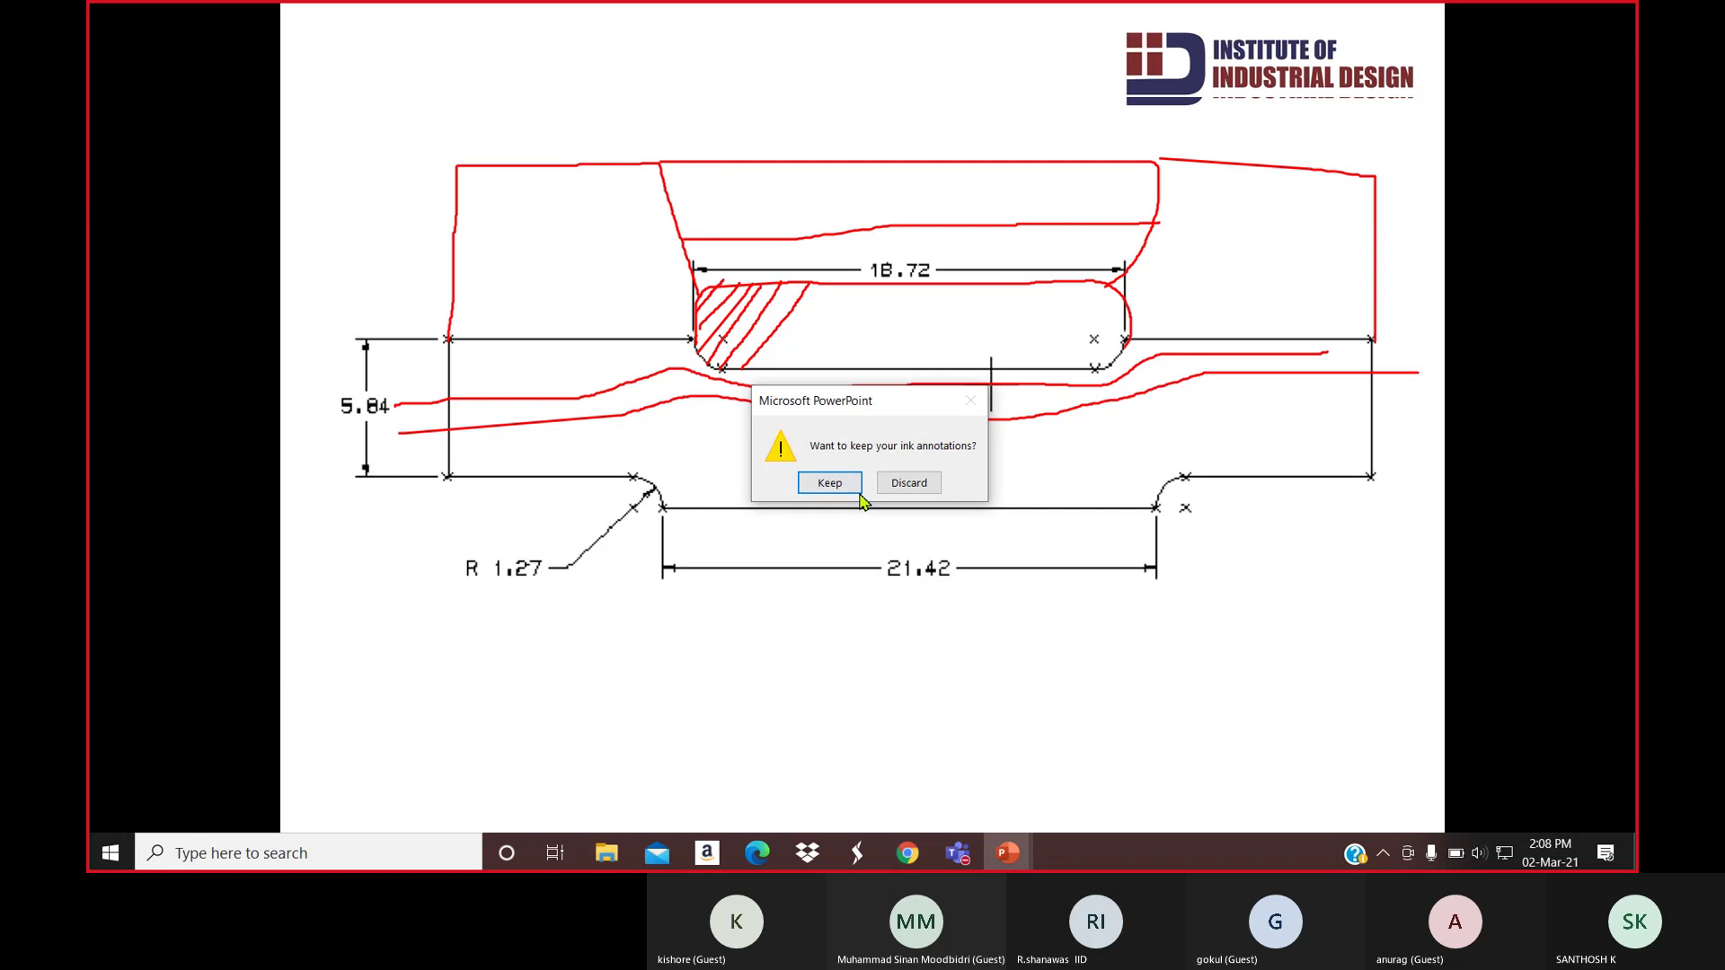
# Discard the ink, review 'liquid ammonia' on the Introduction slide, then show the Problem Description slide
pyautogui.click(909, 484)
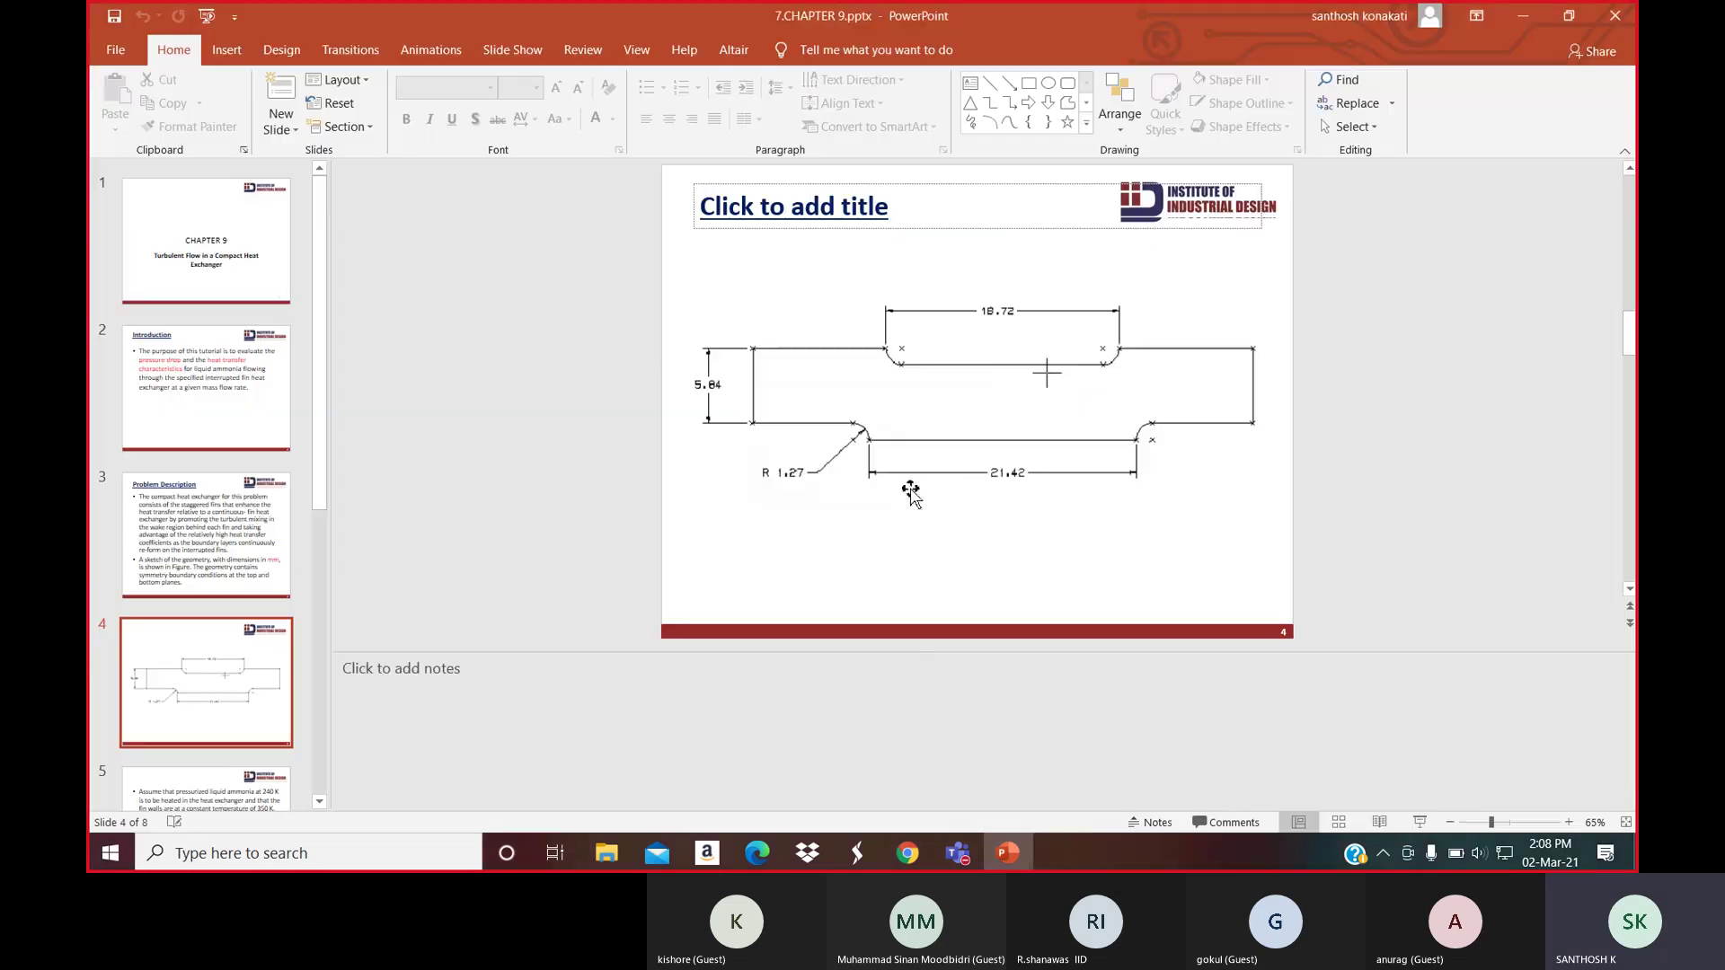
pyautogui.click(238, 413)
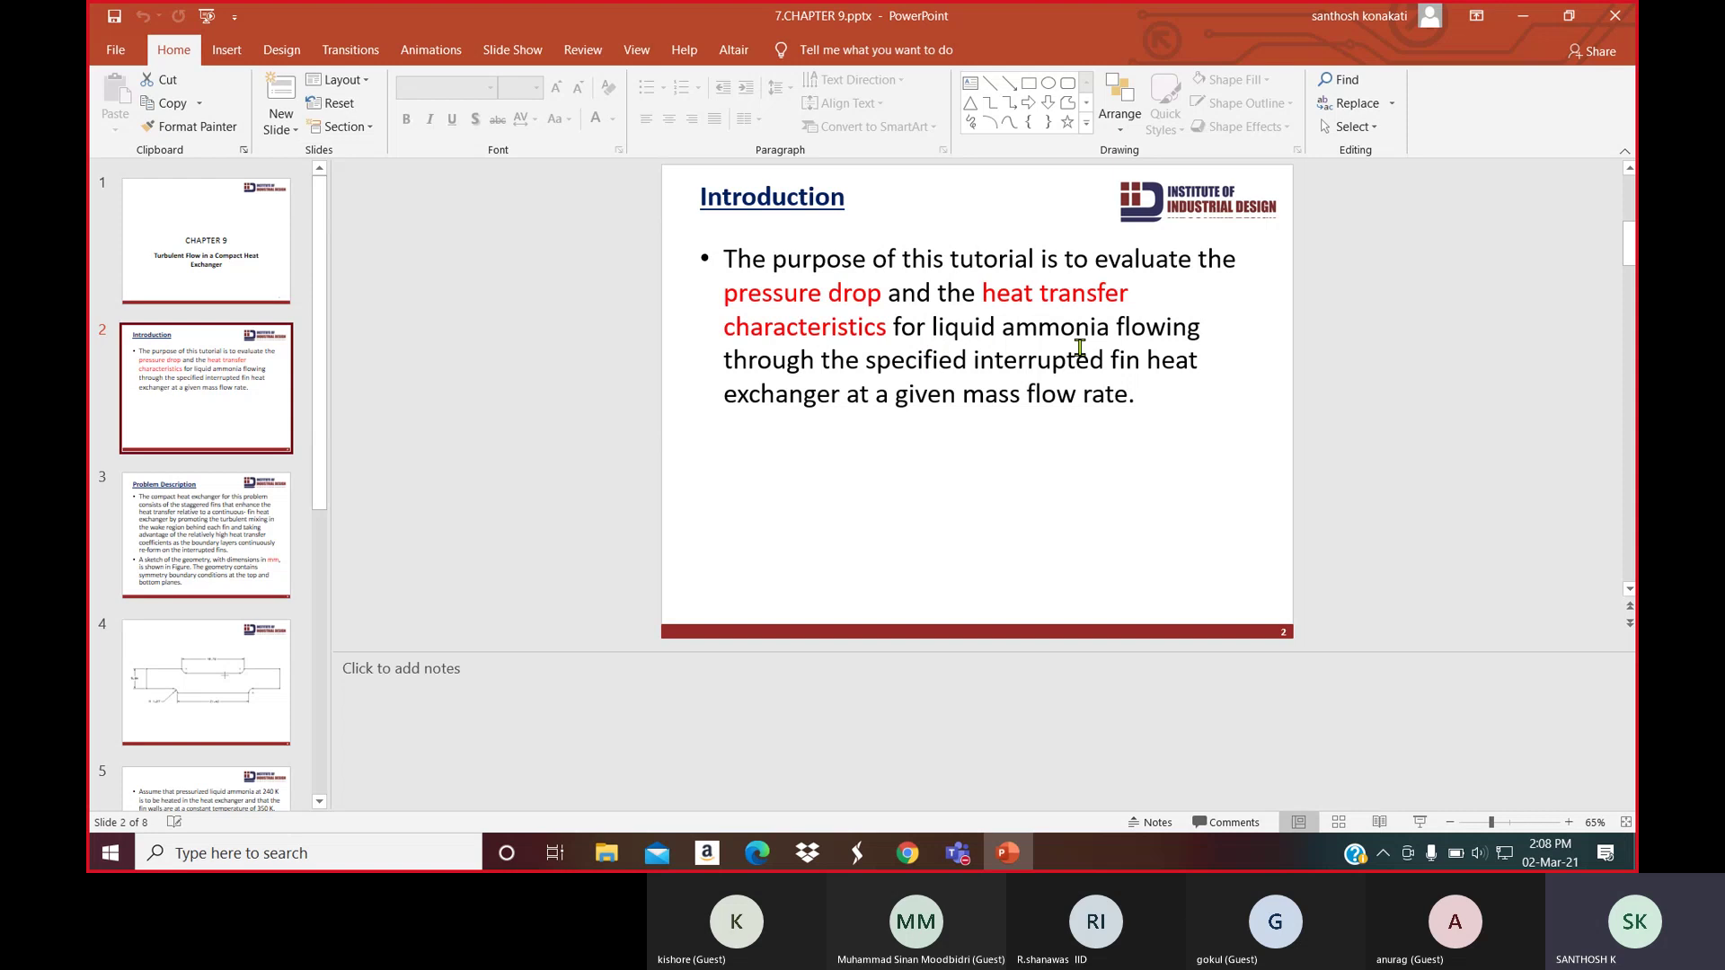
pyautogui.moveTo(1110, 328); pyautogui.dragTo(954, 328)
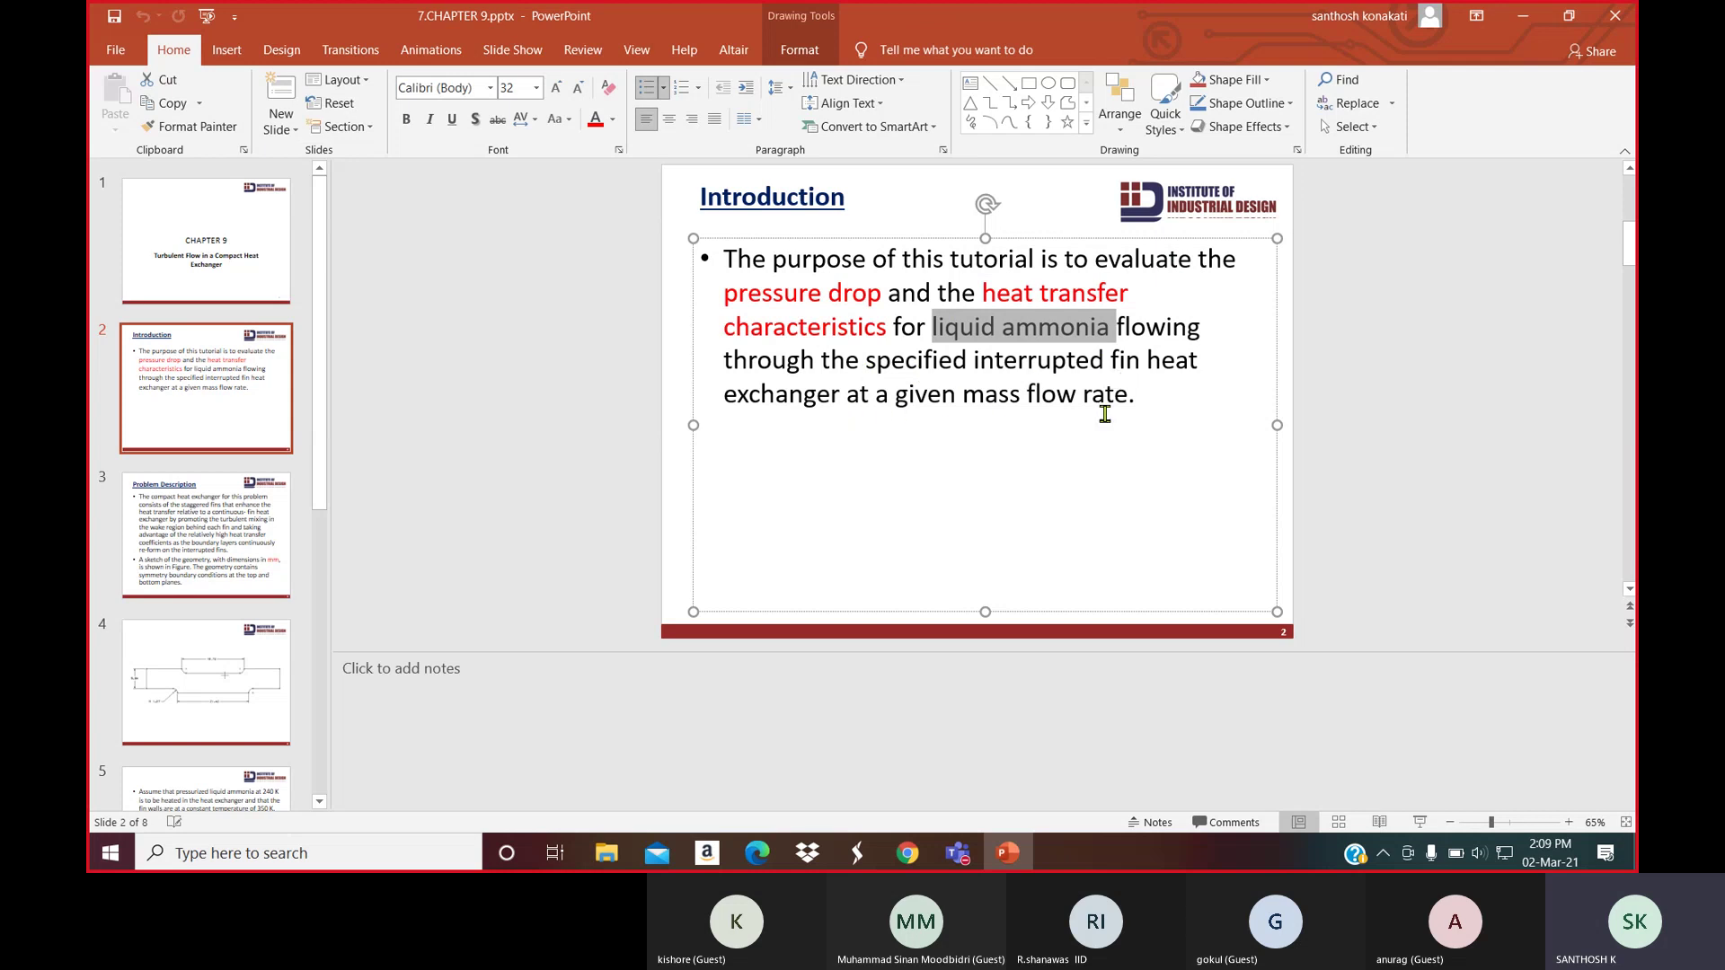
pyautogui.click(1162, 426)
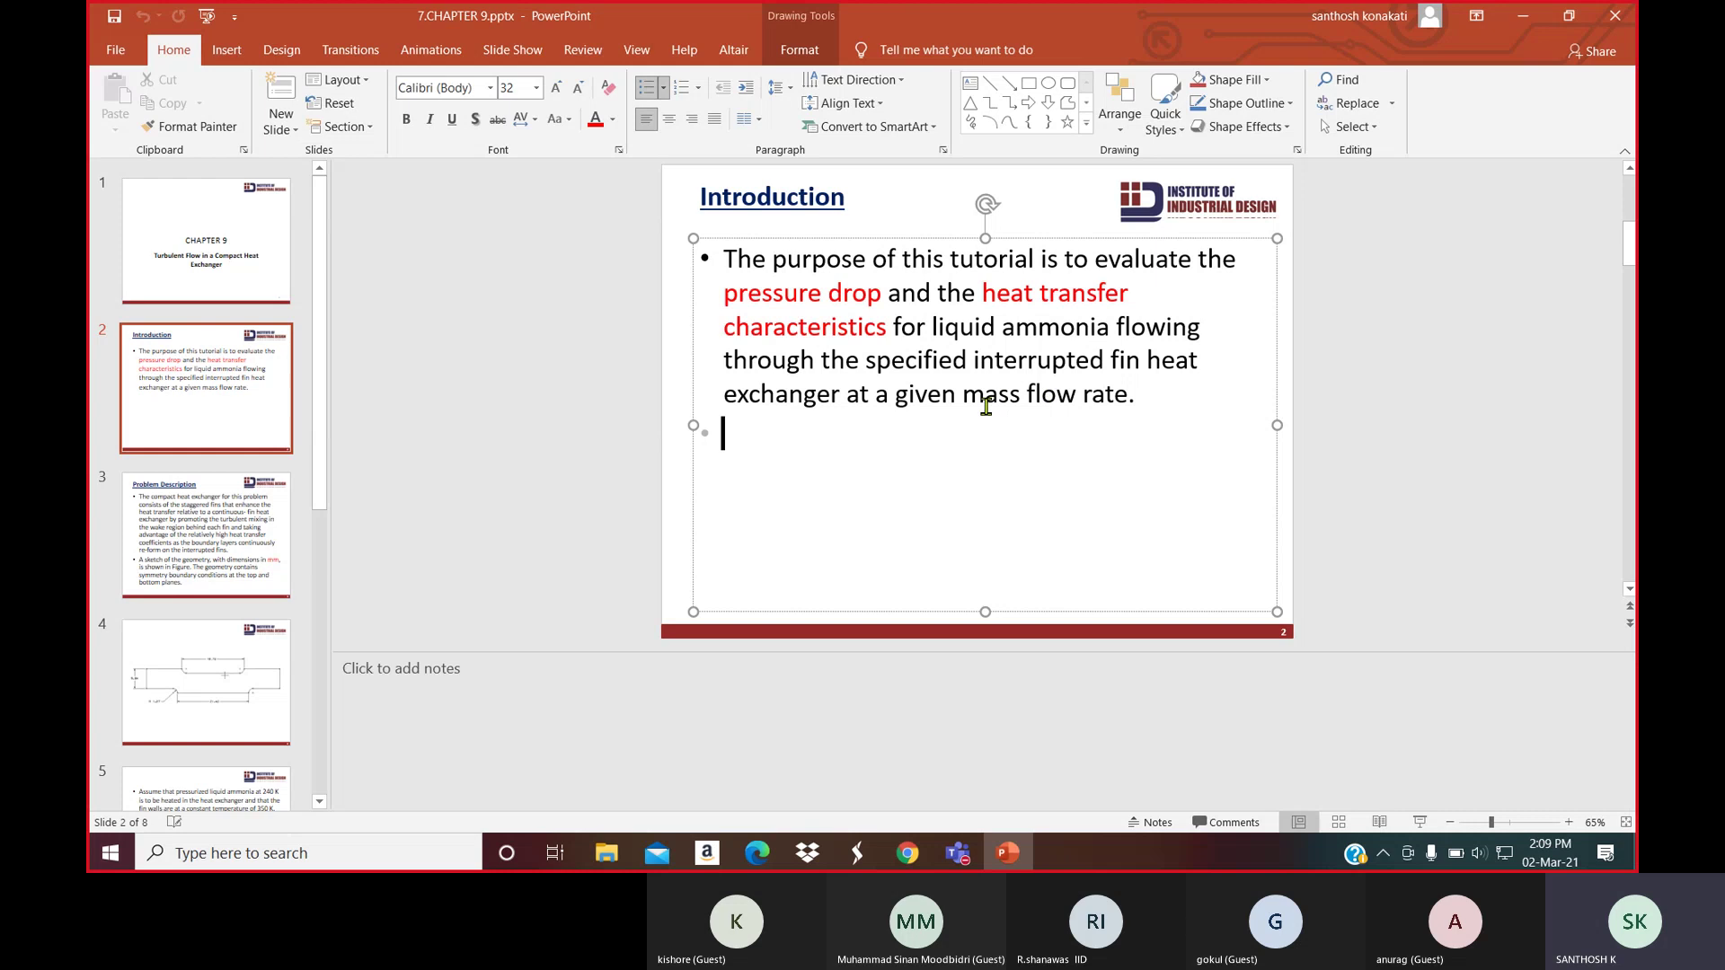
pyautogui.click(203, 526)
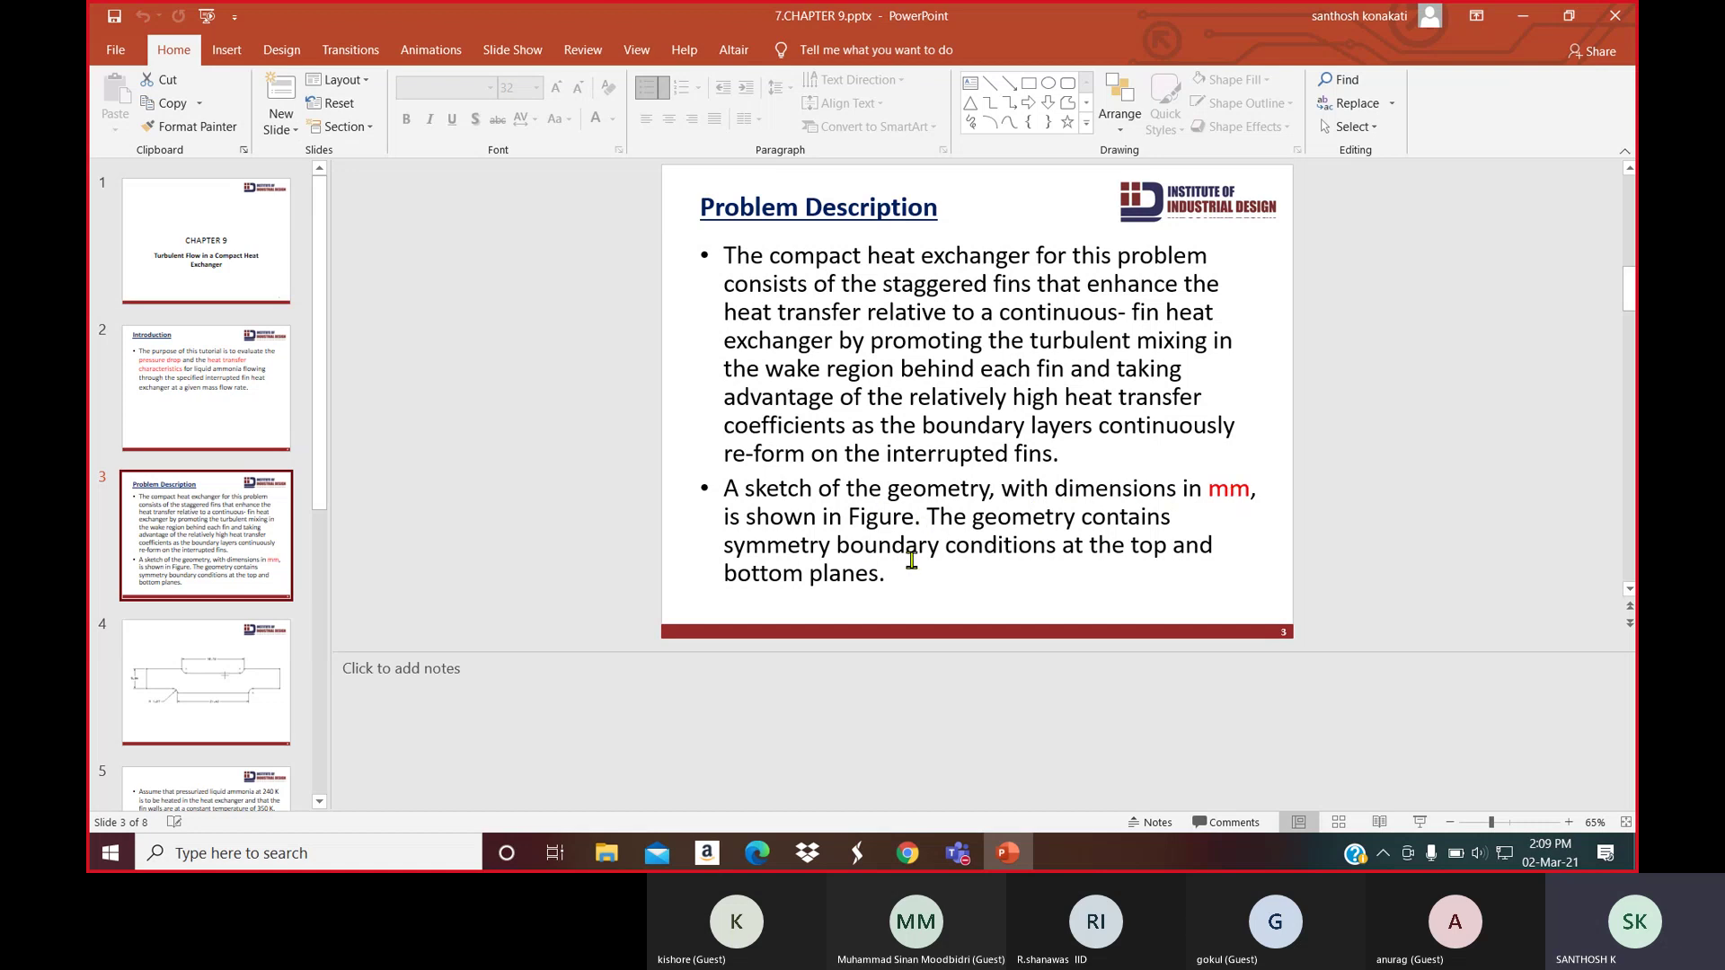
# Move from slide 4 on to slide 5's ammonia temperature and Reynolds number assumptions
pyautogui.click(198, 710)
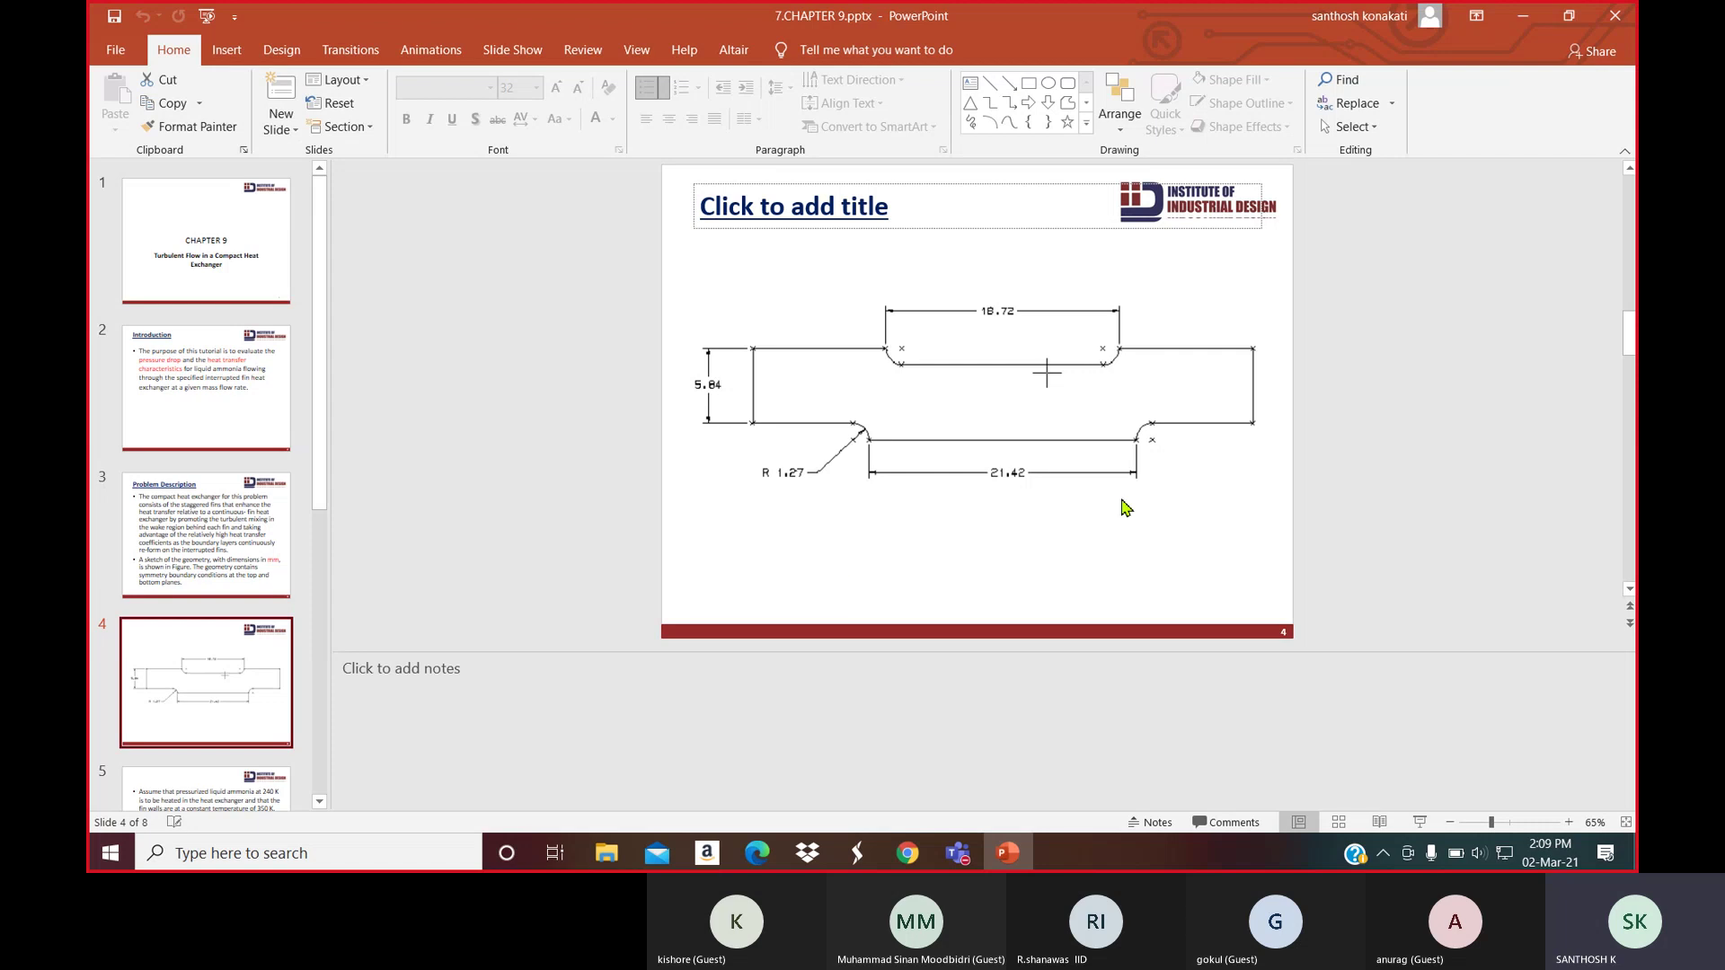
pyautogui.scroll(-1, 186, 687)
pyautogui.scroll(-2, 189, 710)
pyautogui.click(207, 743)
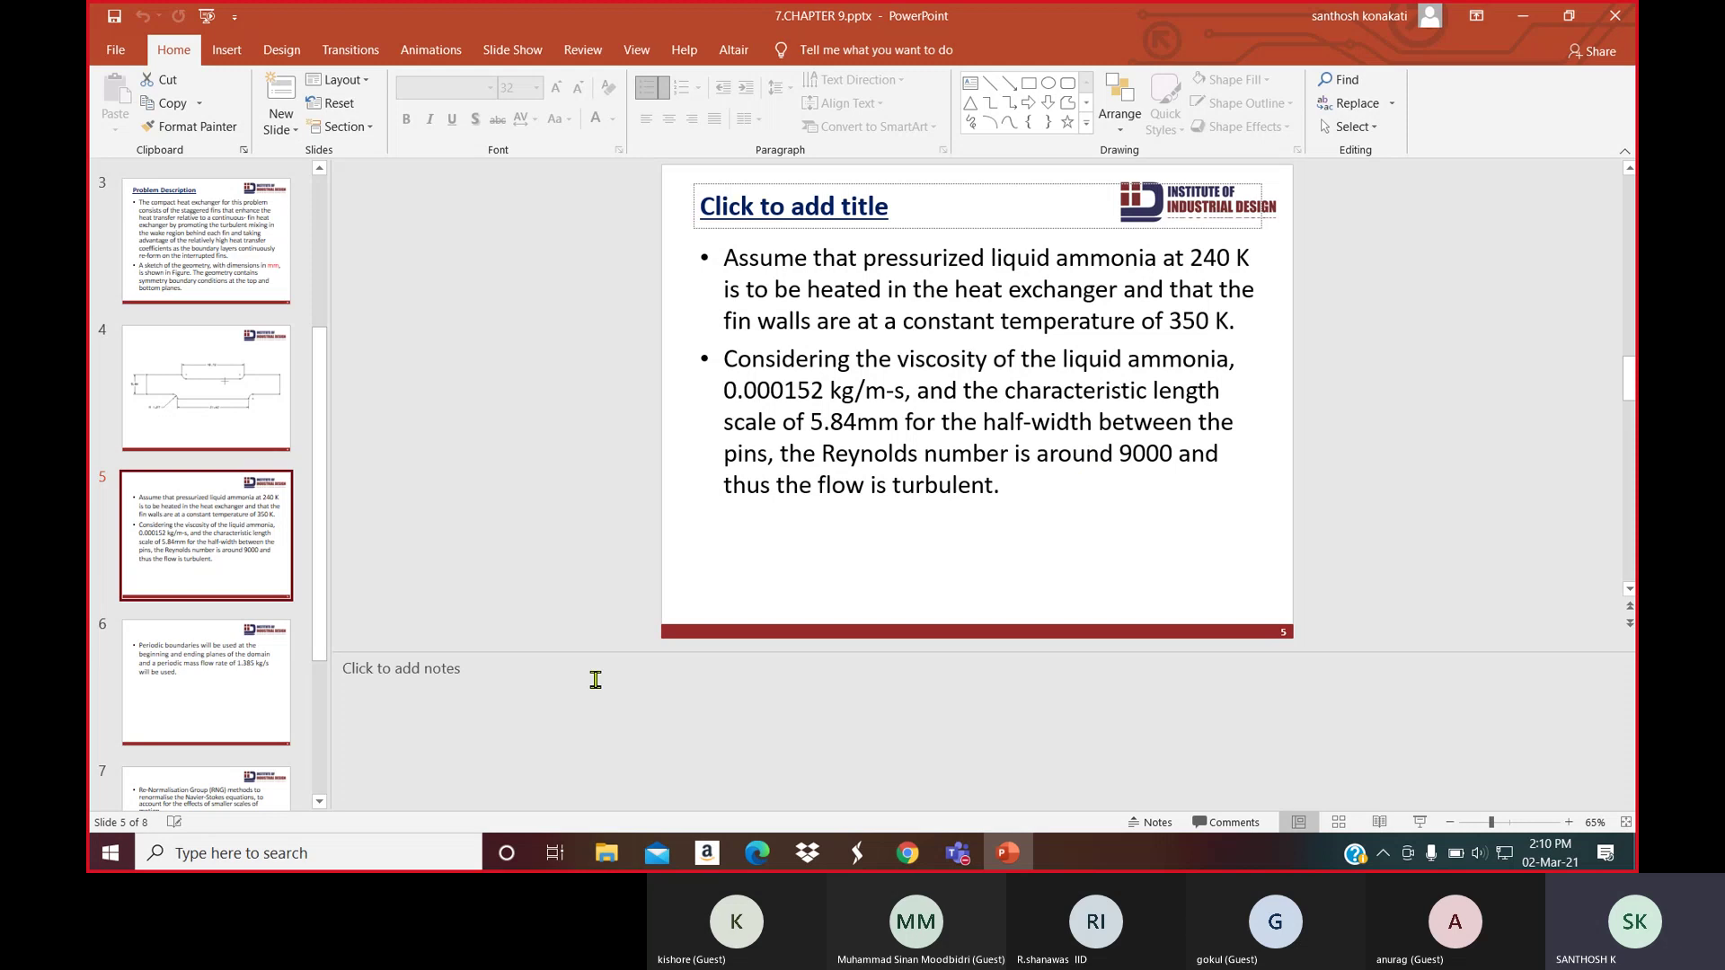
# Review slide 6 on periodic boundaries and slide 7 on the RNG turbulence model
pyautogui.click(200, 718)
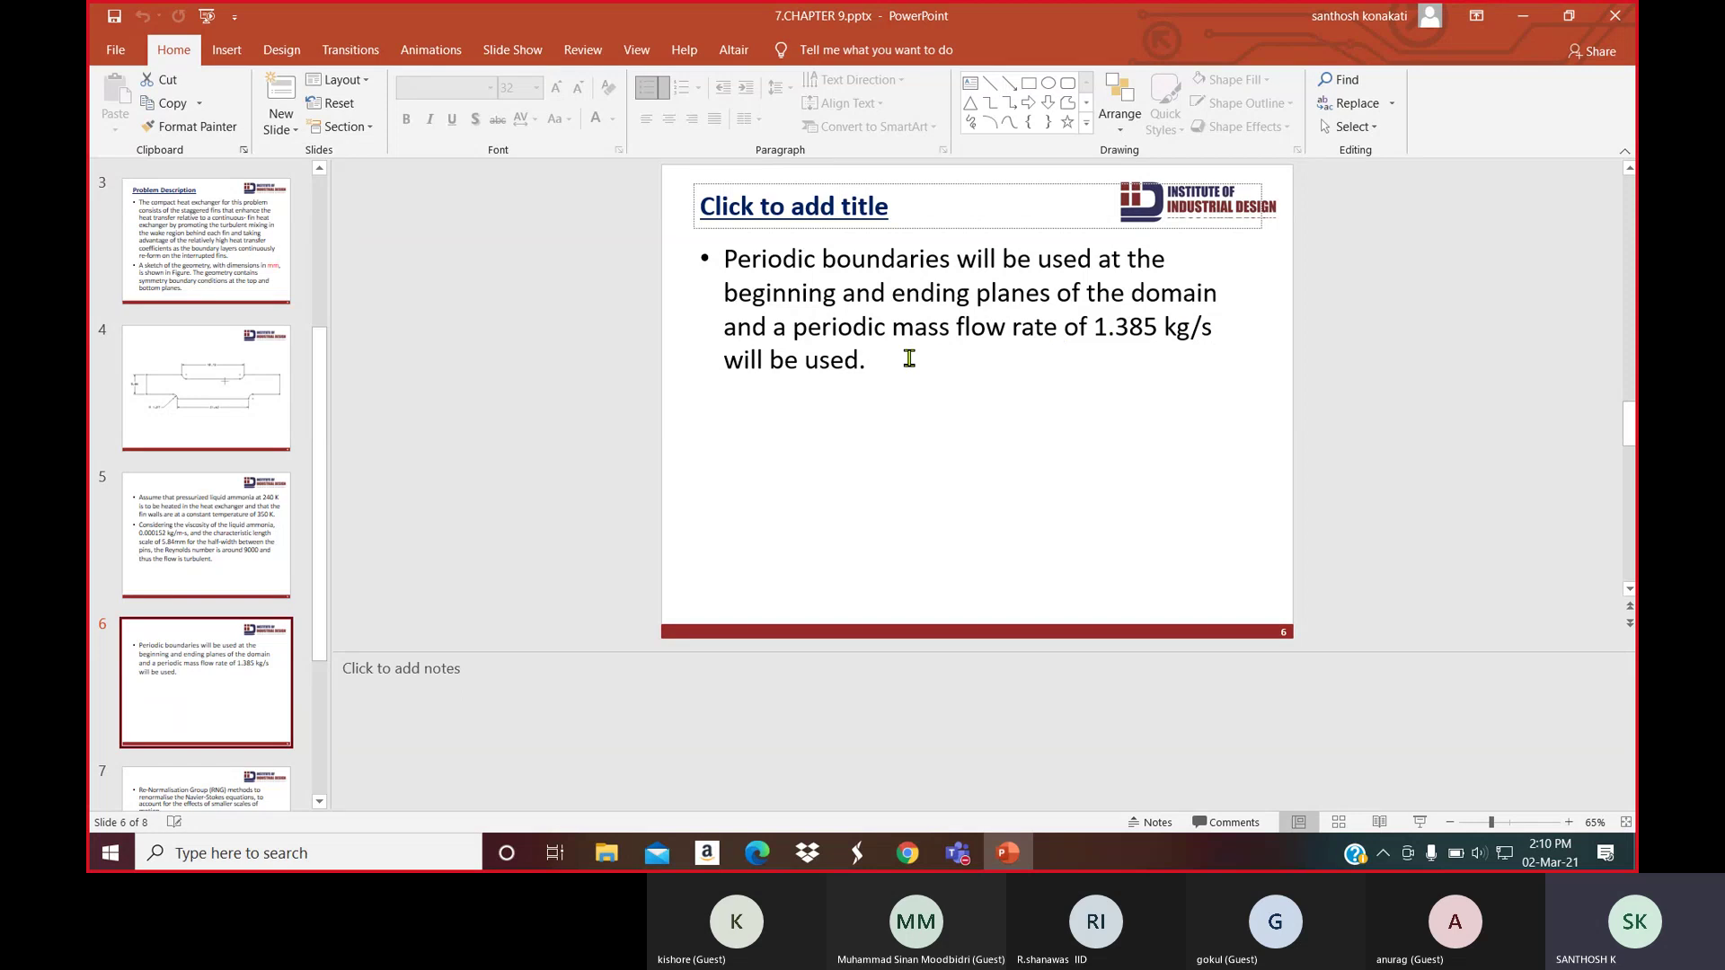
pyautogui.scroll(-1, 213, 620)
pyautogui.scroll(-3, 213, 620)
pyautogui.click(215, 586)
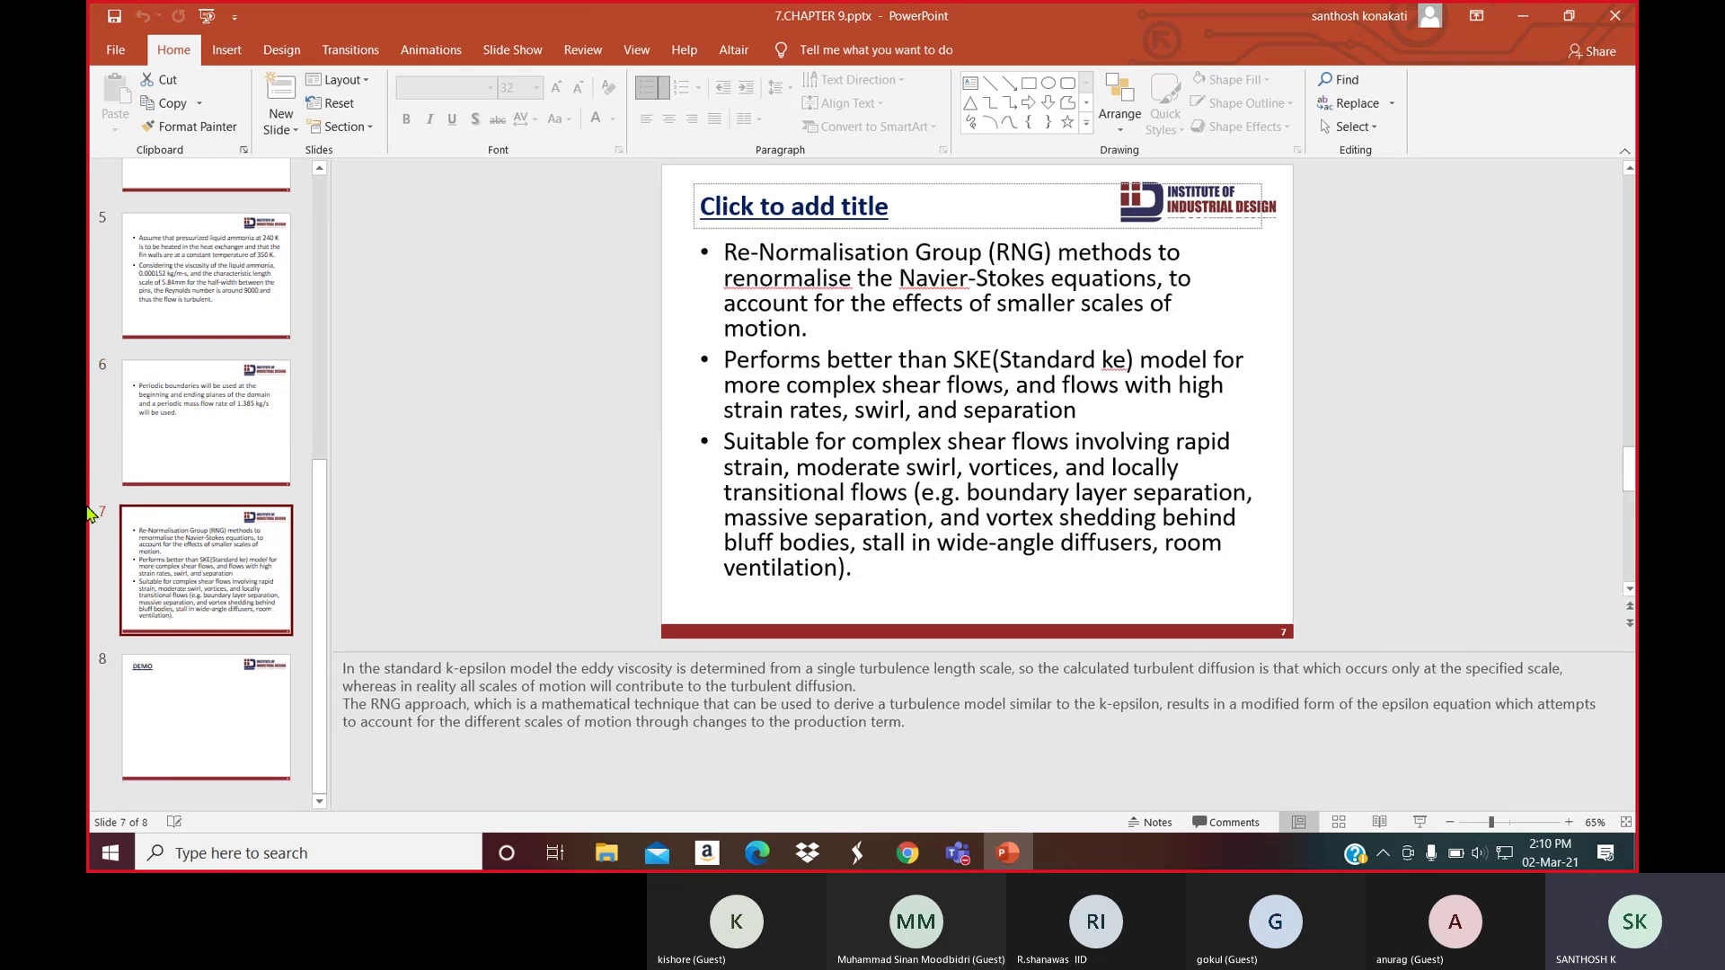
# Return to slide 4's geometry sketch and minimize PowerPoint
pyautogui.scroll(3, 184, 555)
pyautogui.scroll(5, 185, 554)
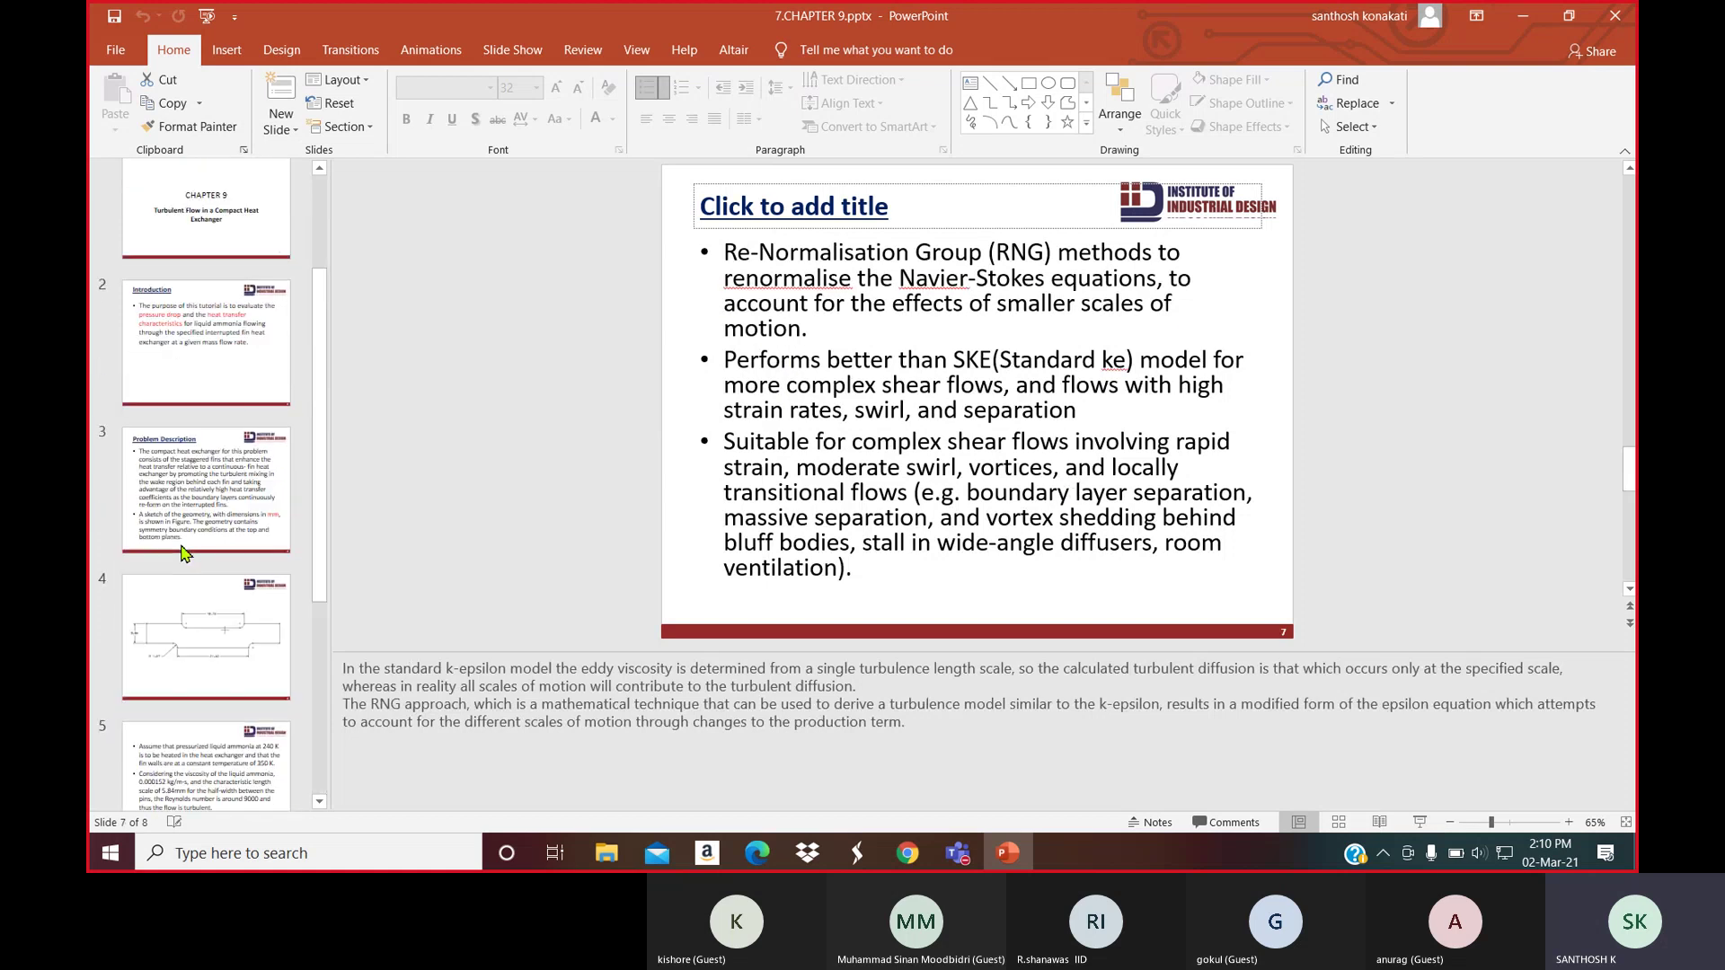
pyautogui.click(219, 649)
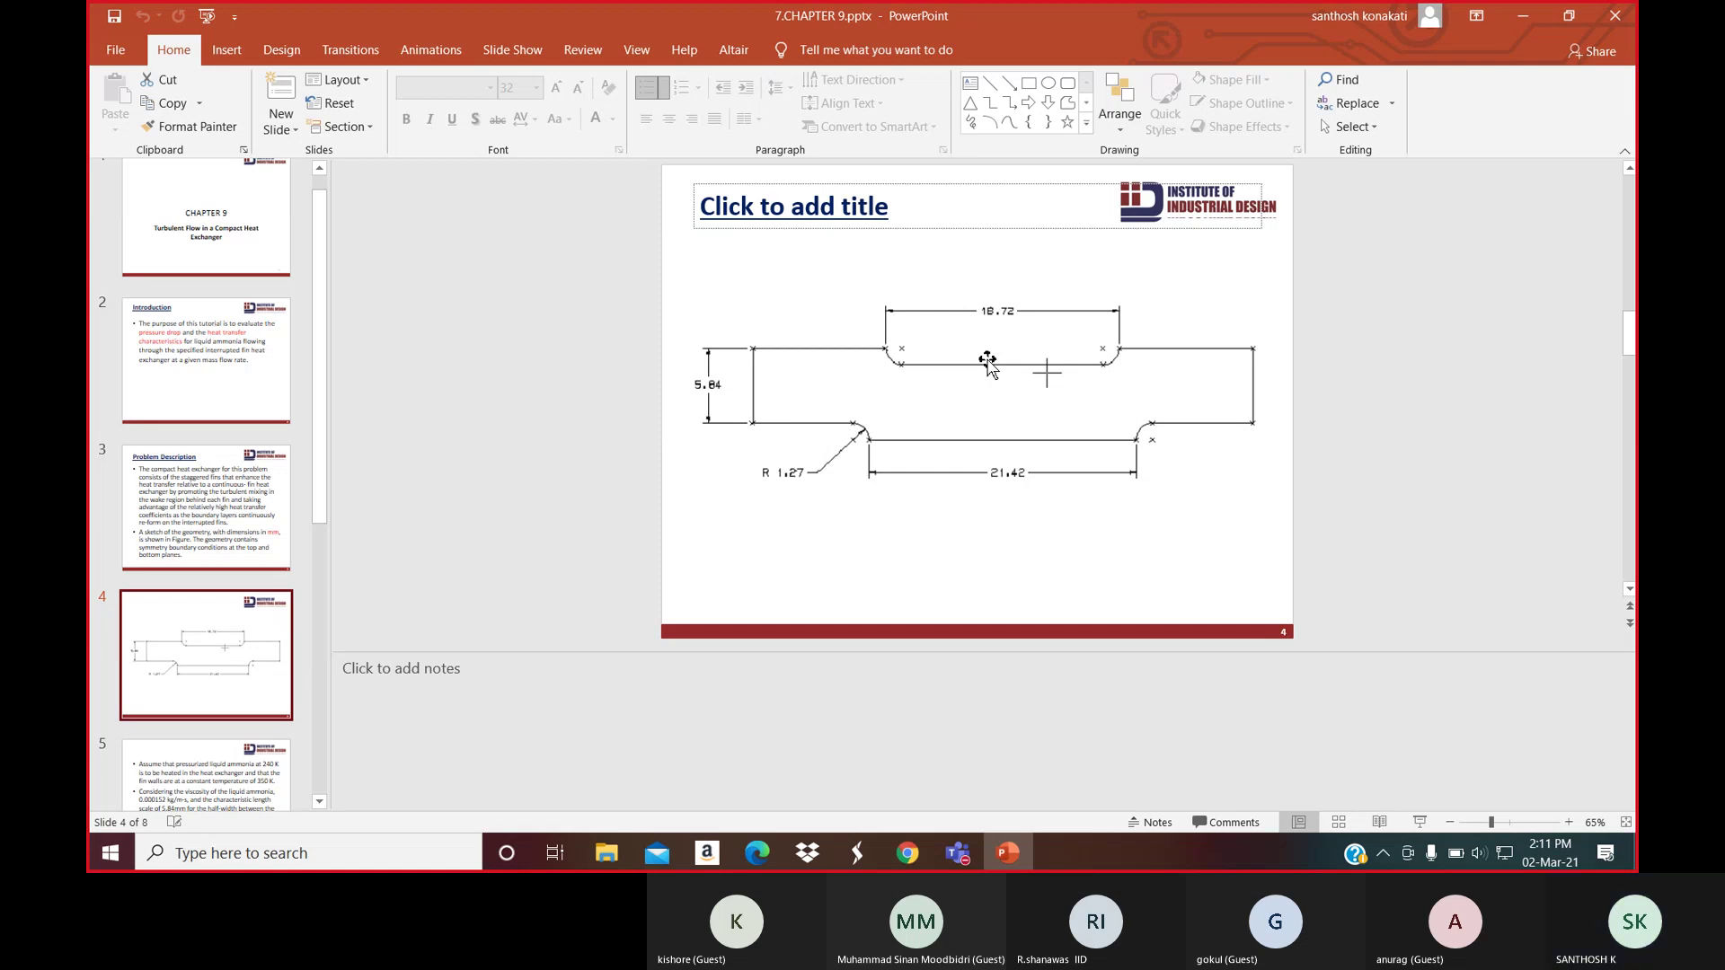
pyautogui.click(1516, 18)
# Close the DAY-2 folder and start ANSYS Workbench 16.0 from the app list
pyautogui.click(1628, 20)
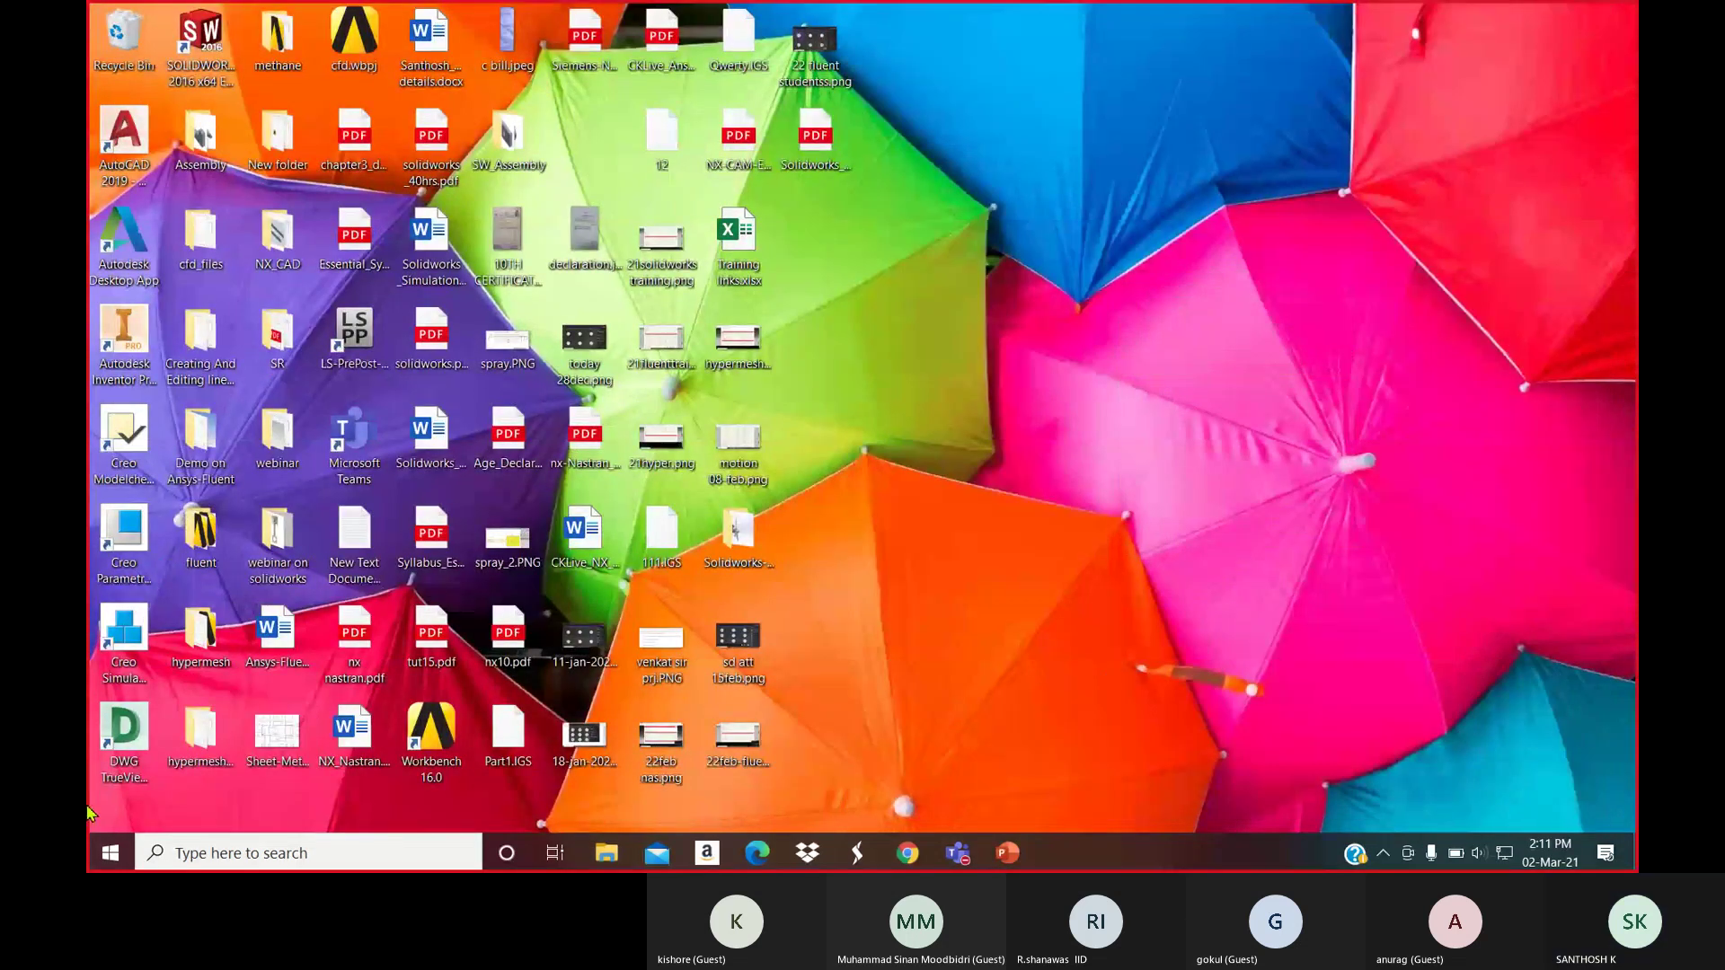
pyautogui.press('super')
pyautogui.scroll(-3, 569, 752)
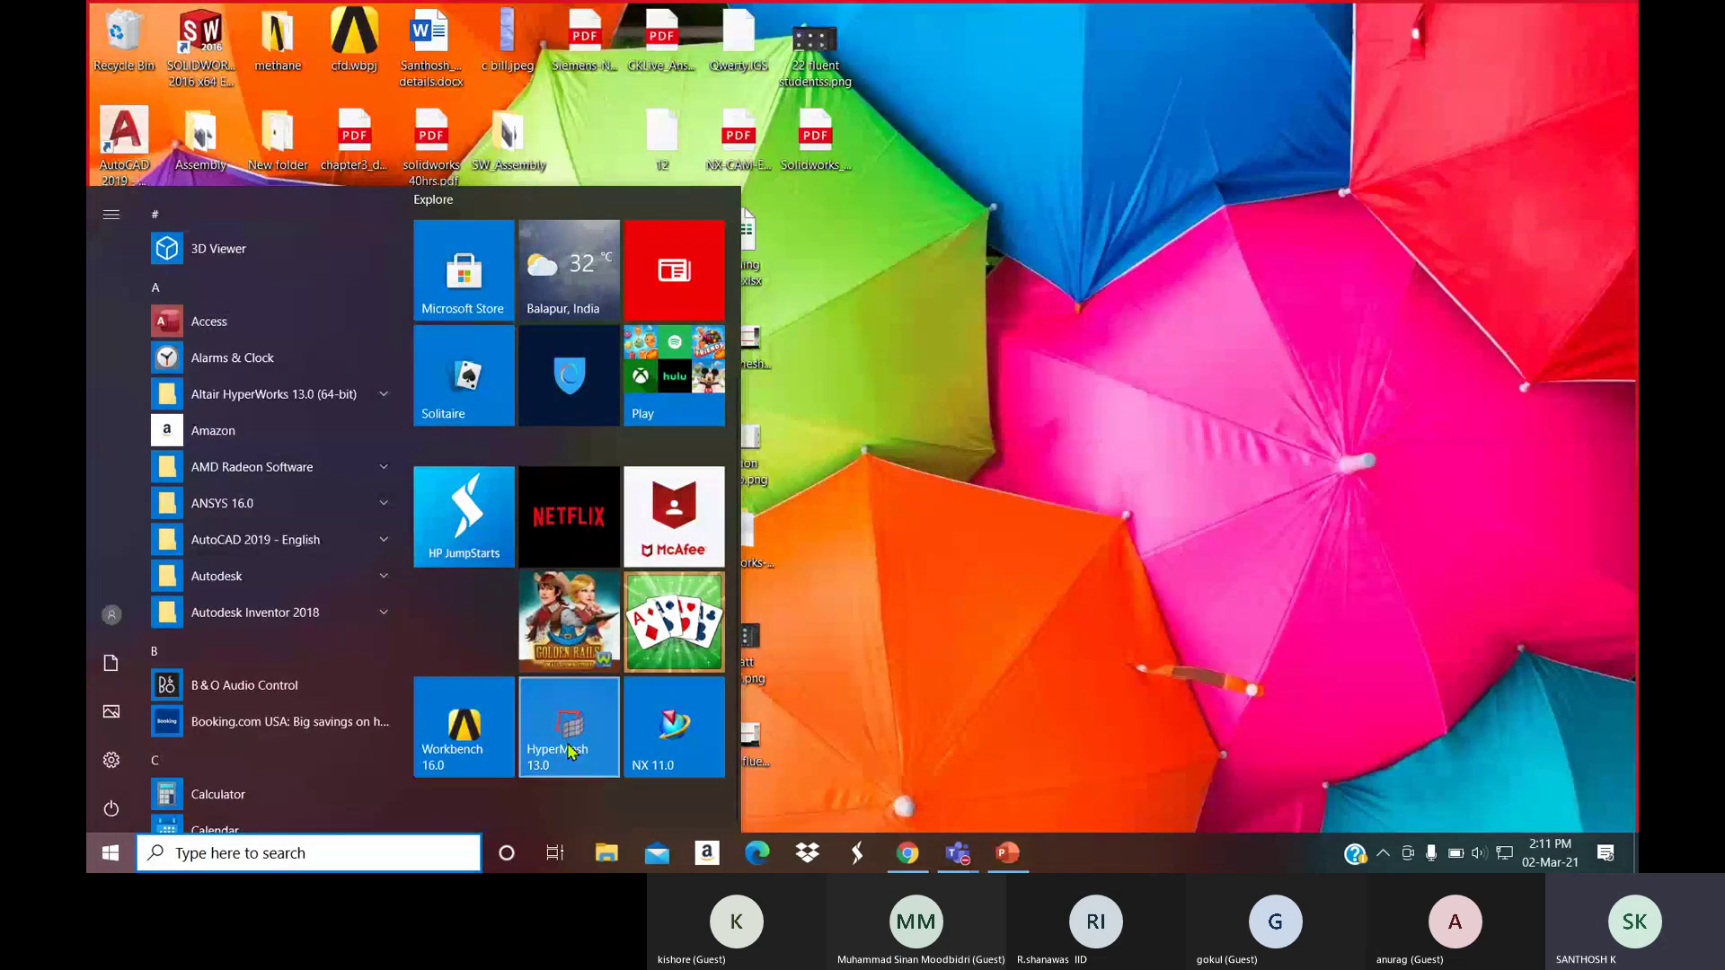
pyautogui.click(569, 751)
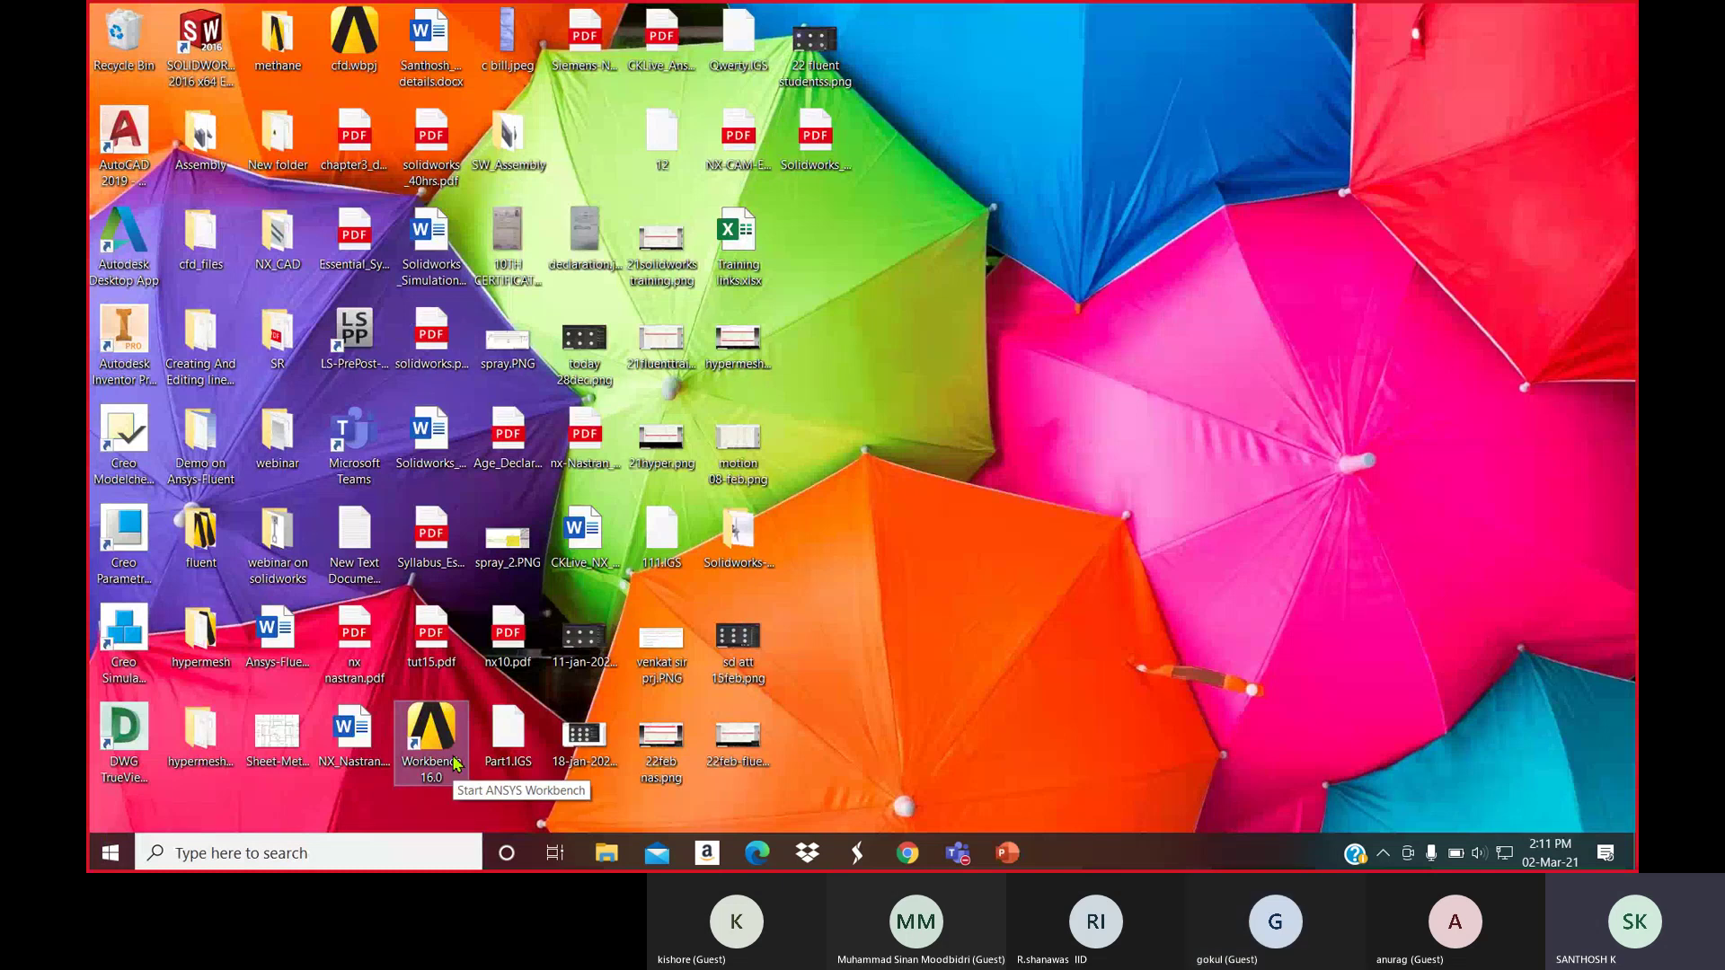
pyautogui.doubleClick(439, 723)
pyautogui.rightClick(432, 717)
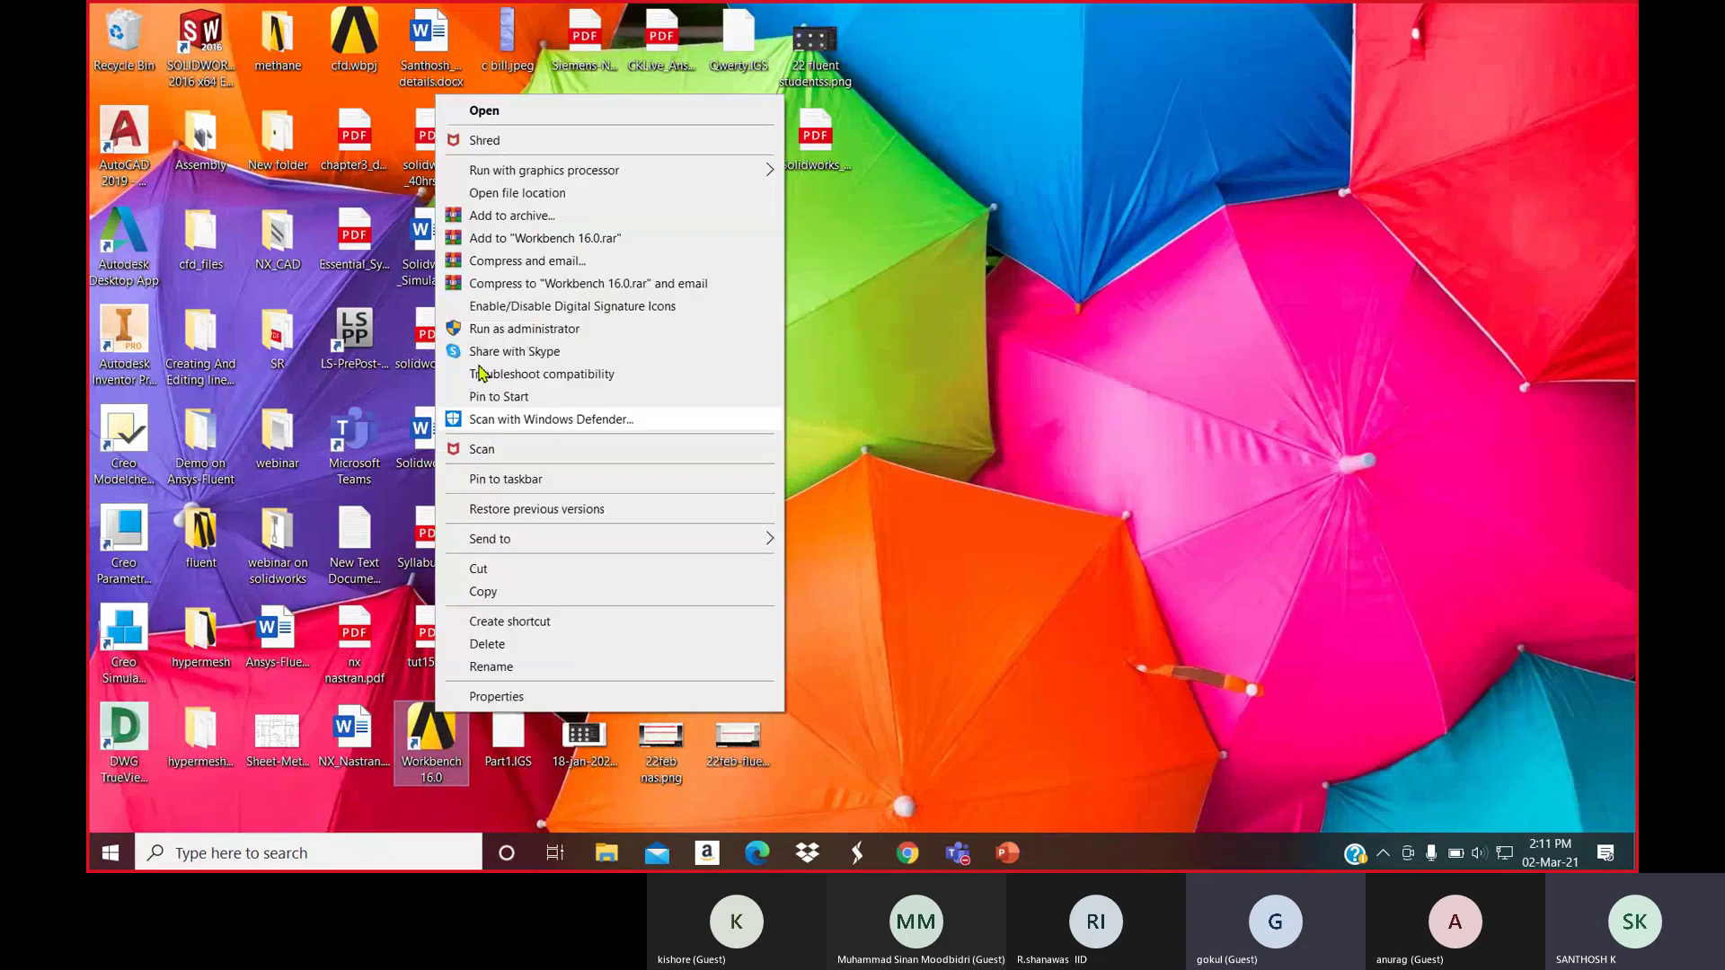
pyautogui.click(476, 107)
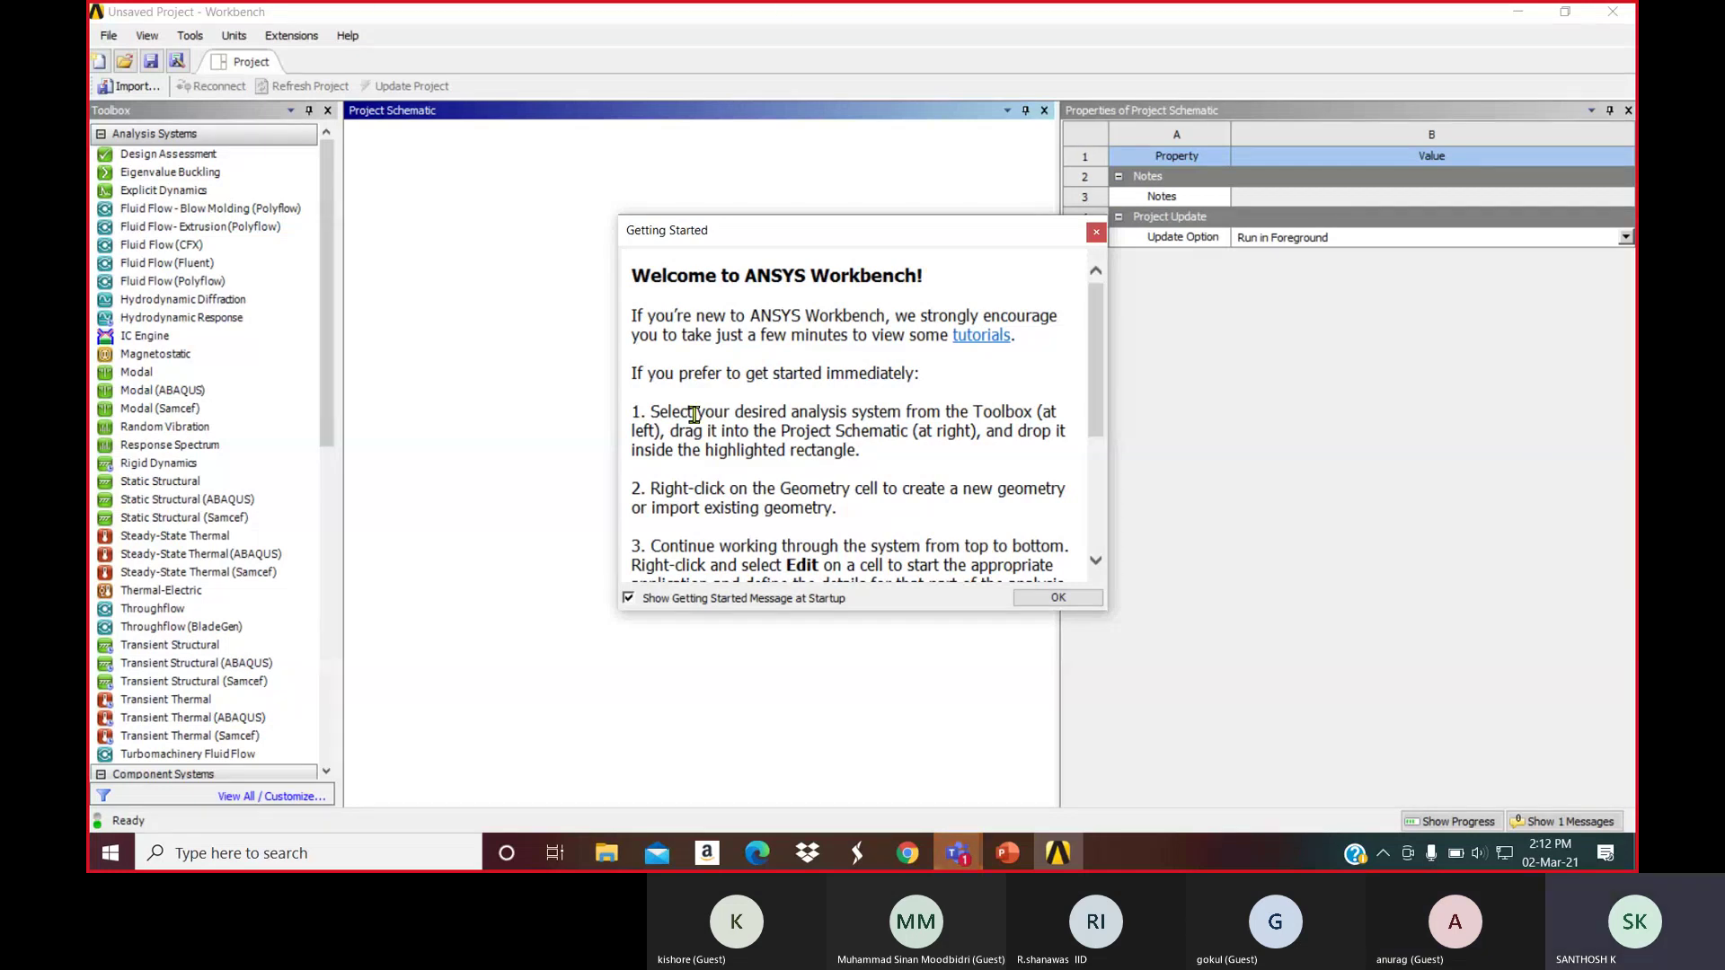
# Dismiss the welcome and properties panels and add a Fluid Flow (Fluent) system
pyautogui.click(1056, 599)
pyautogui.click(1628, 110)
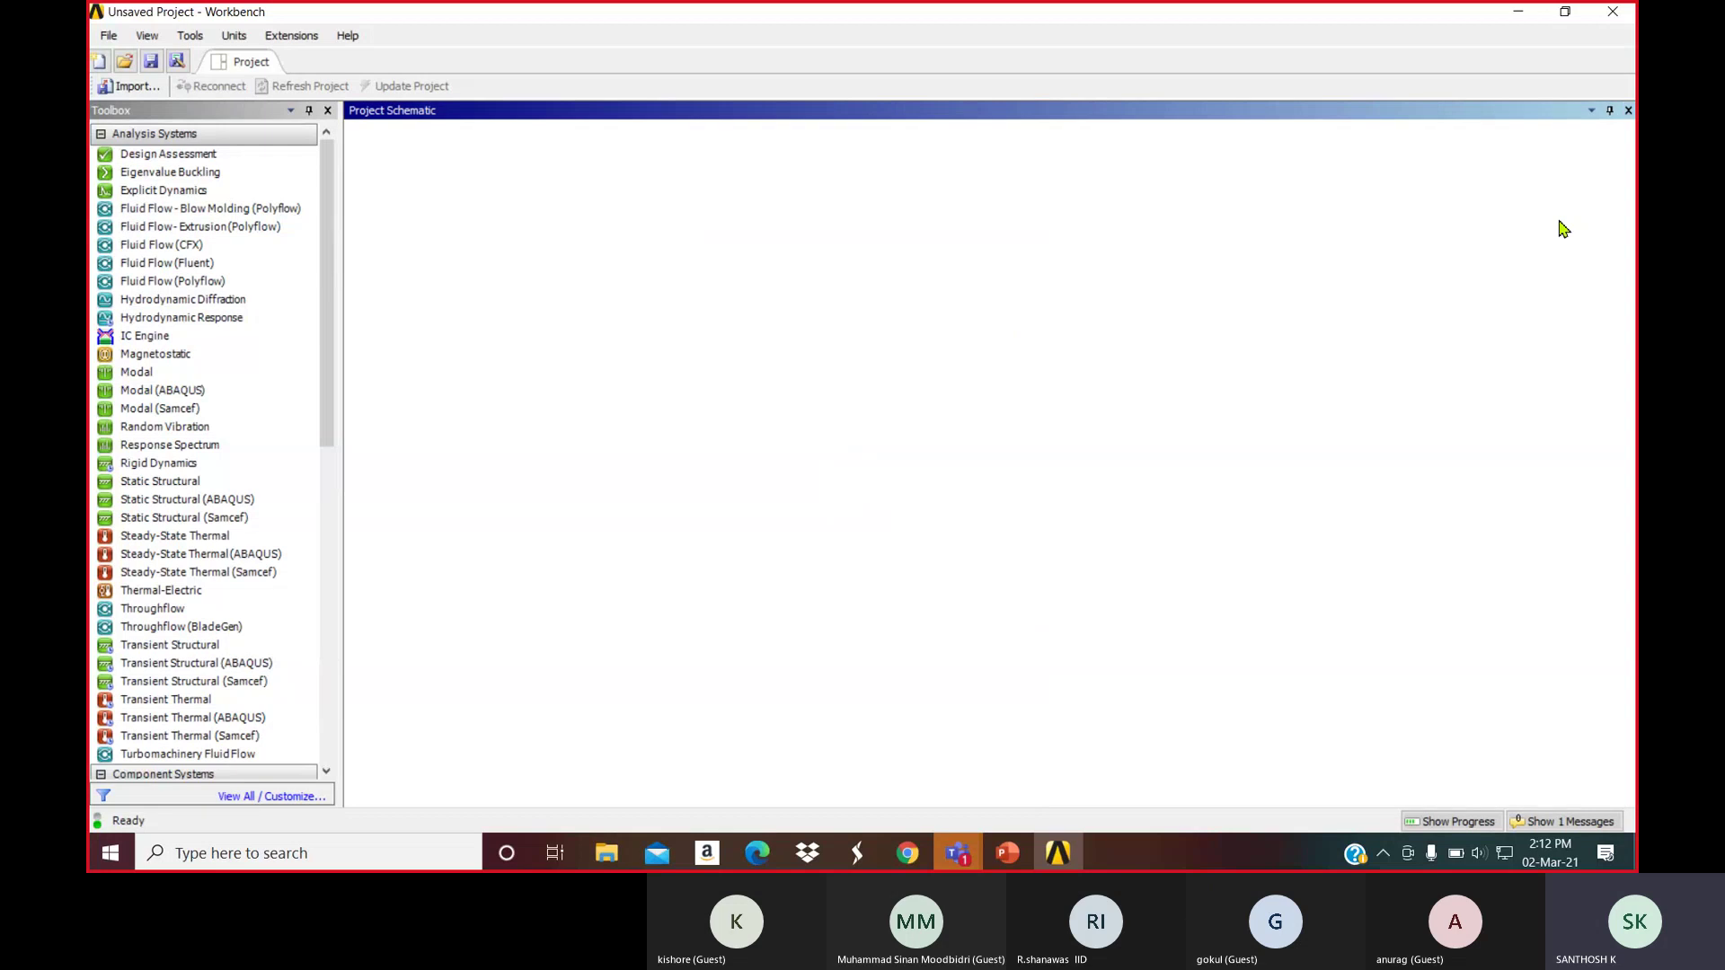
pyautogui.doubleClick(167, 263)
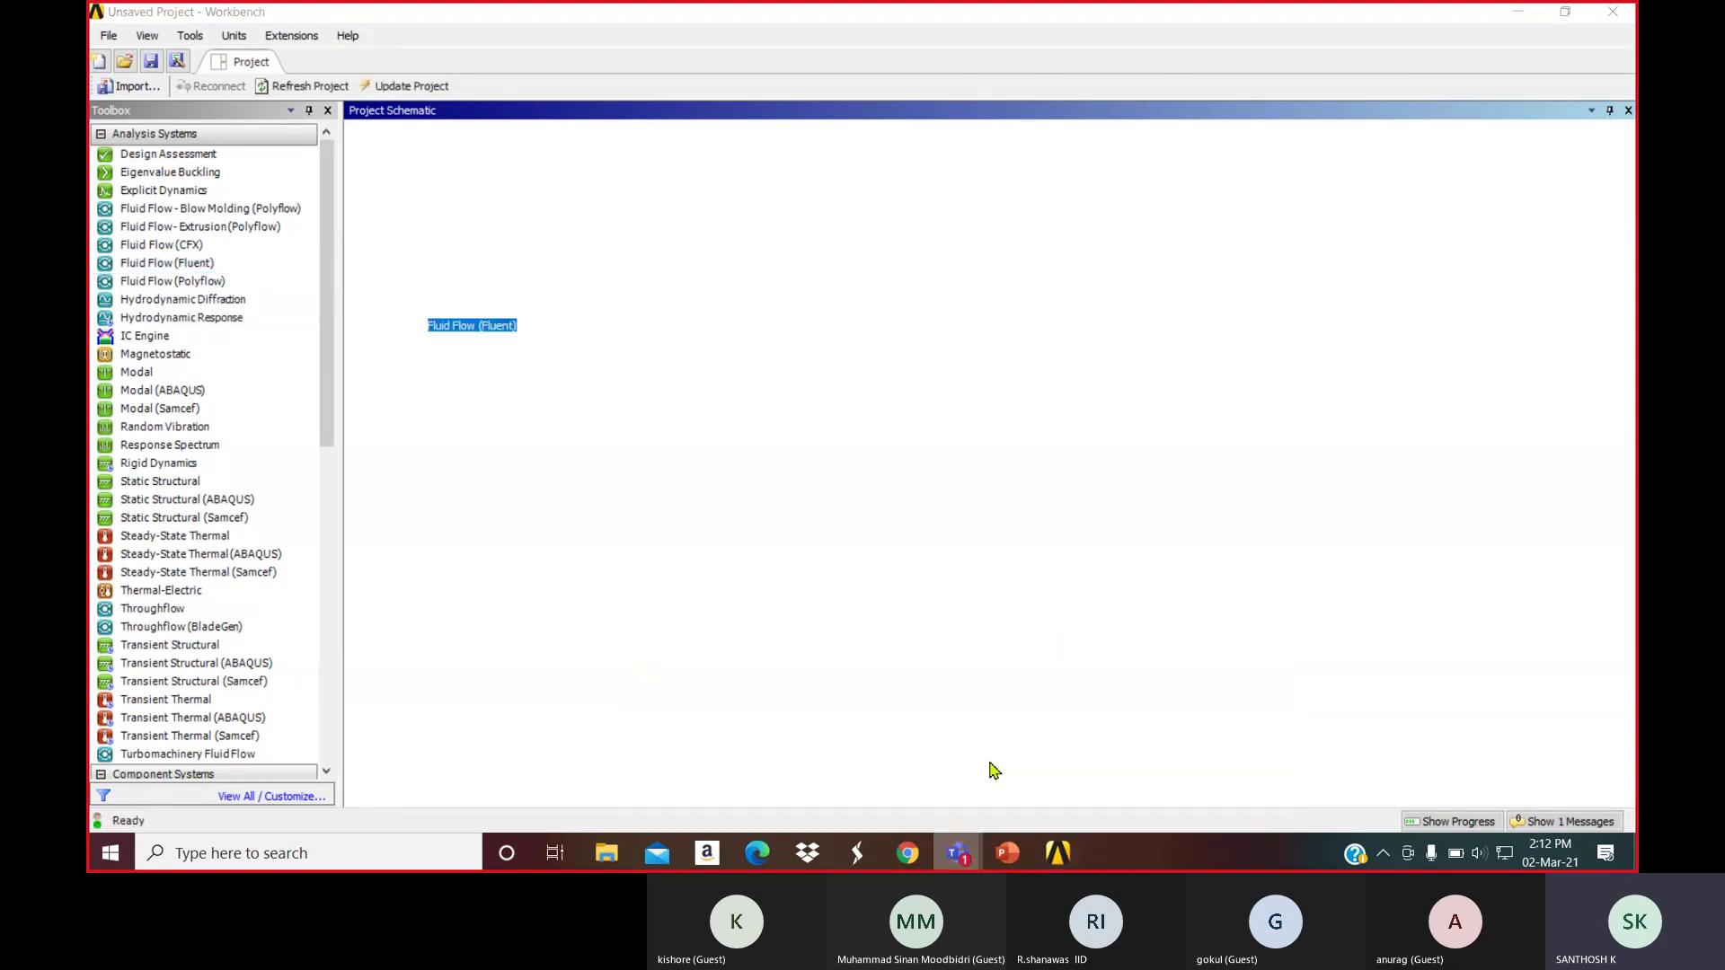
pyautogui.hotkey('alt', 'Tab')
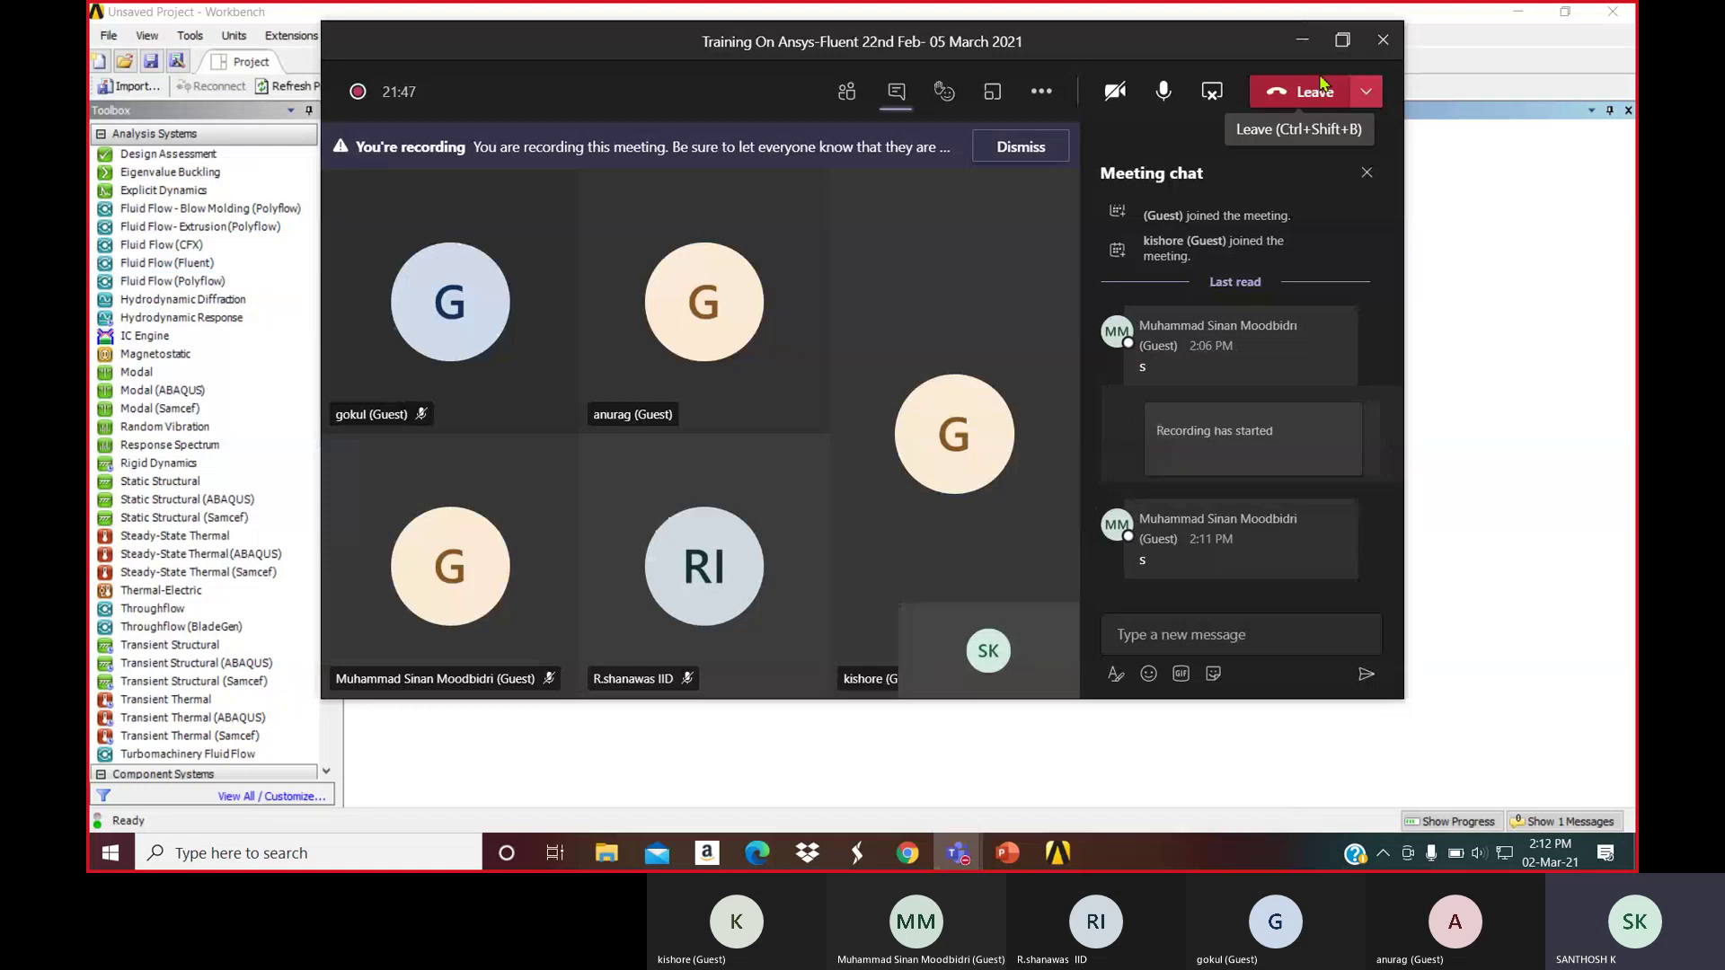
pyautogui.click(1301, 39)
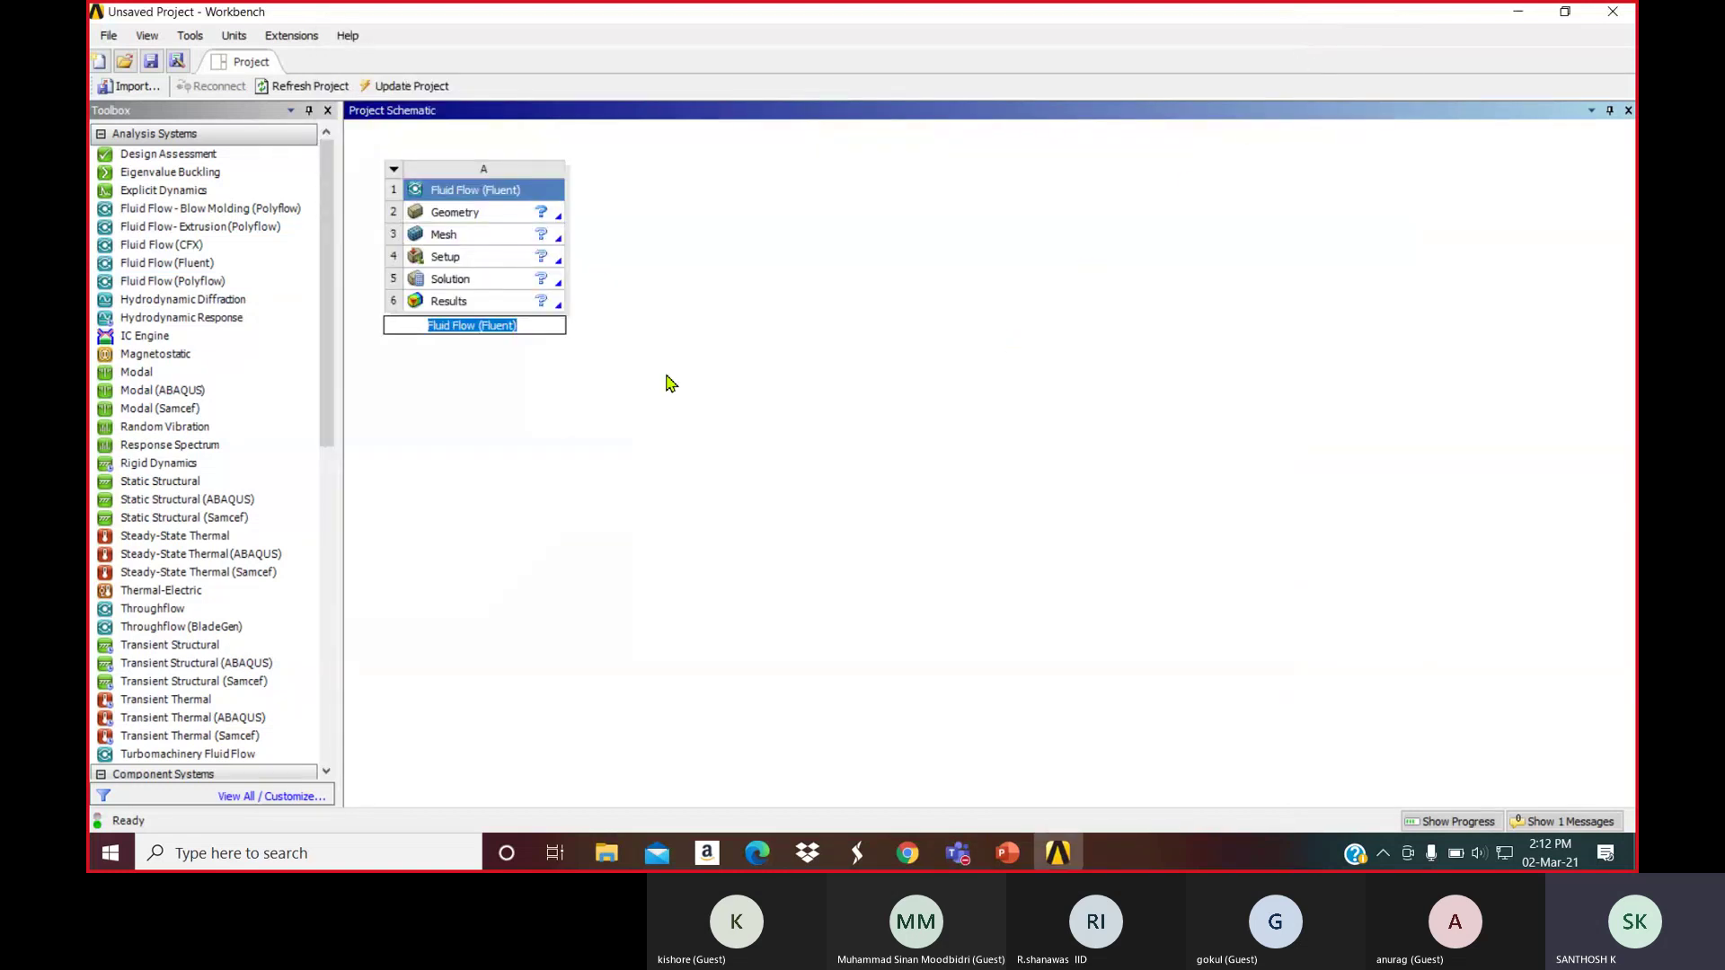
# Label the Fluent system 'Turbulent Flow in a compact heat Exchanger' and select its Mesh cell
pyautogui.write('Turbu')
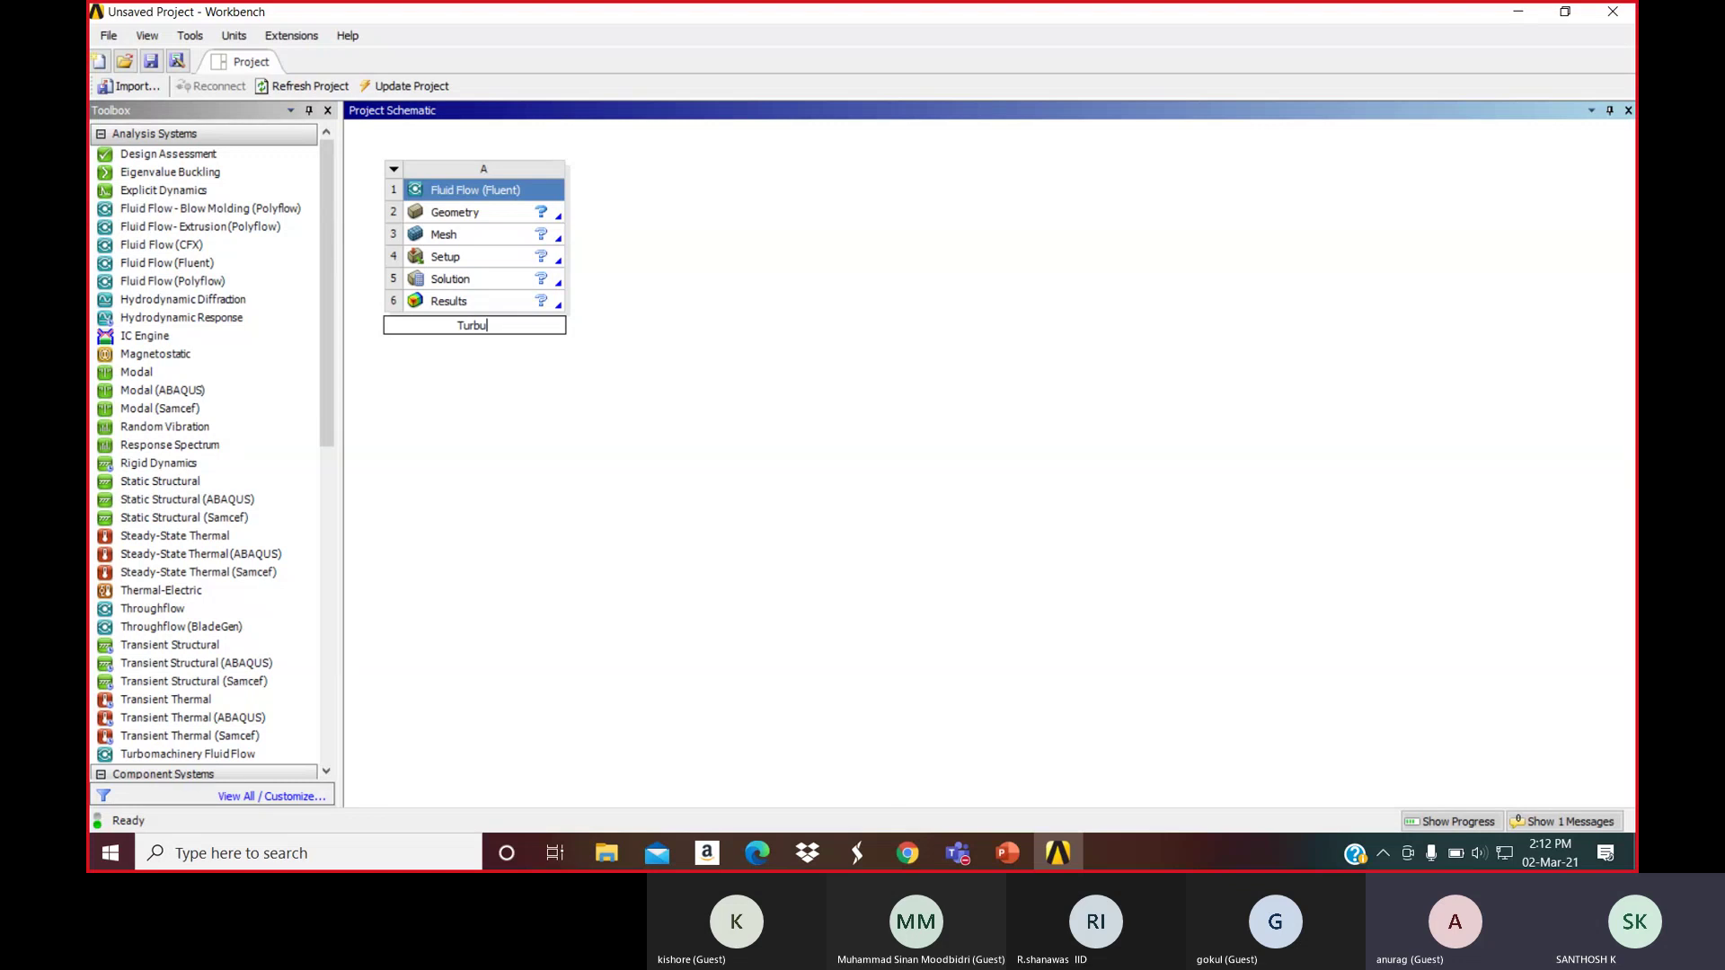
pyautogui.write('lent')
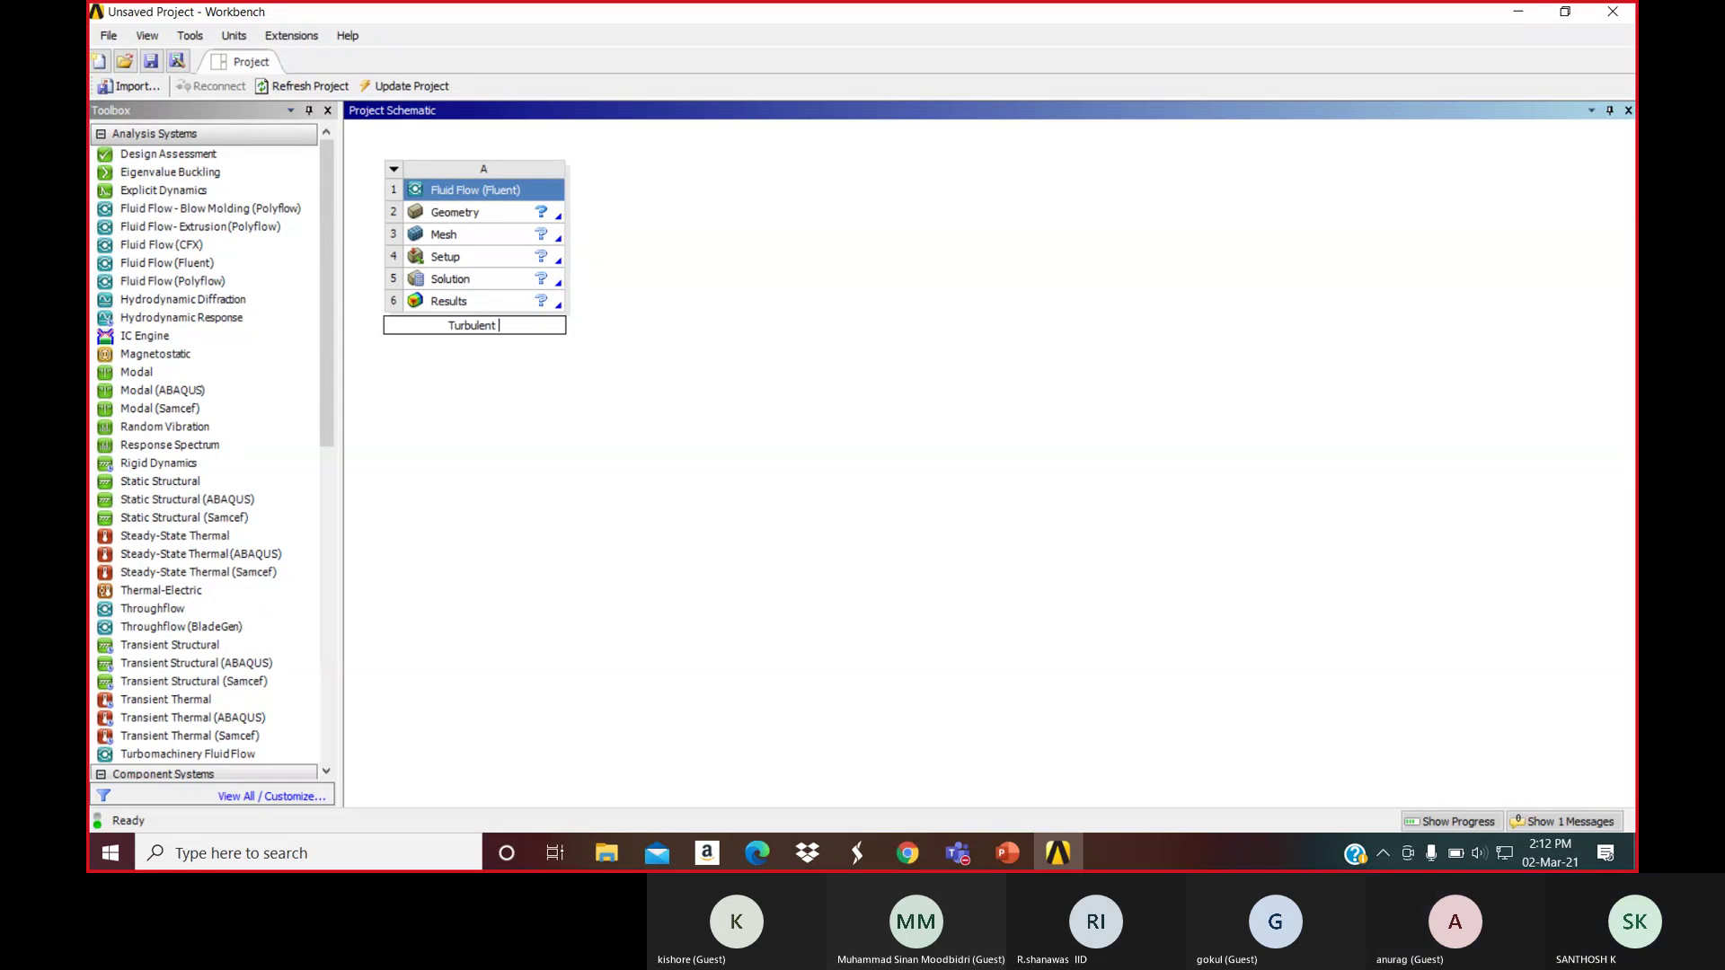
pyautogui.write(' Flow')
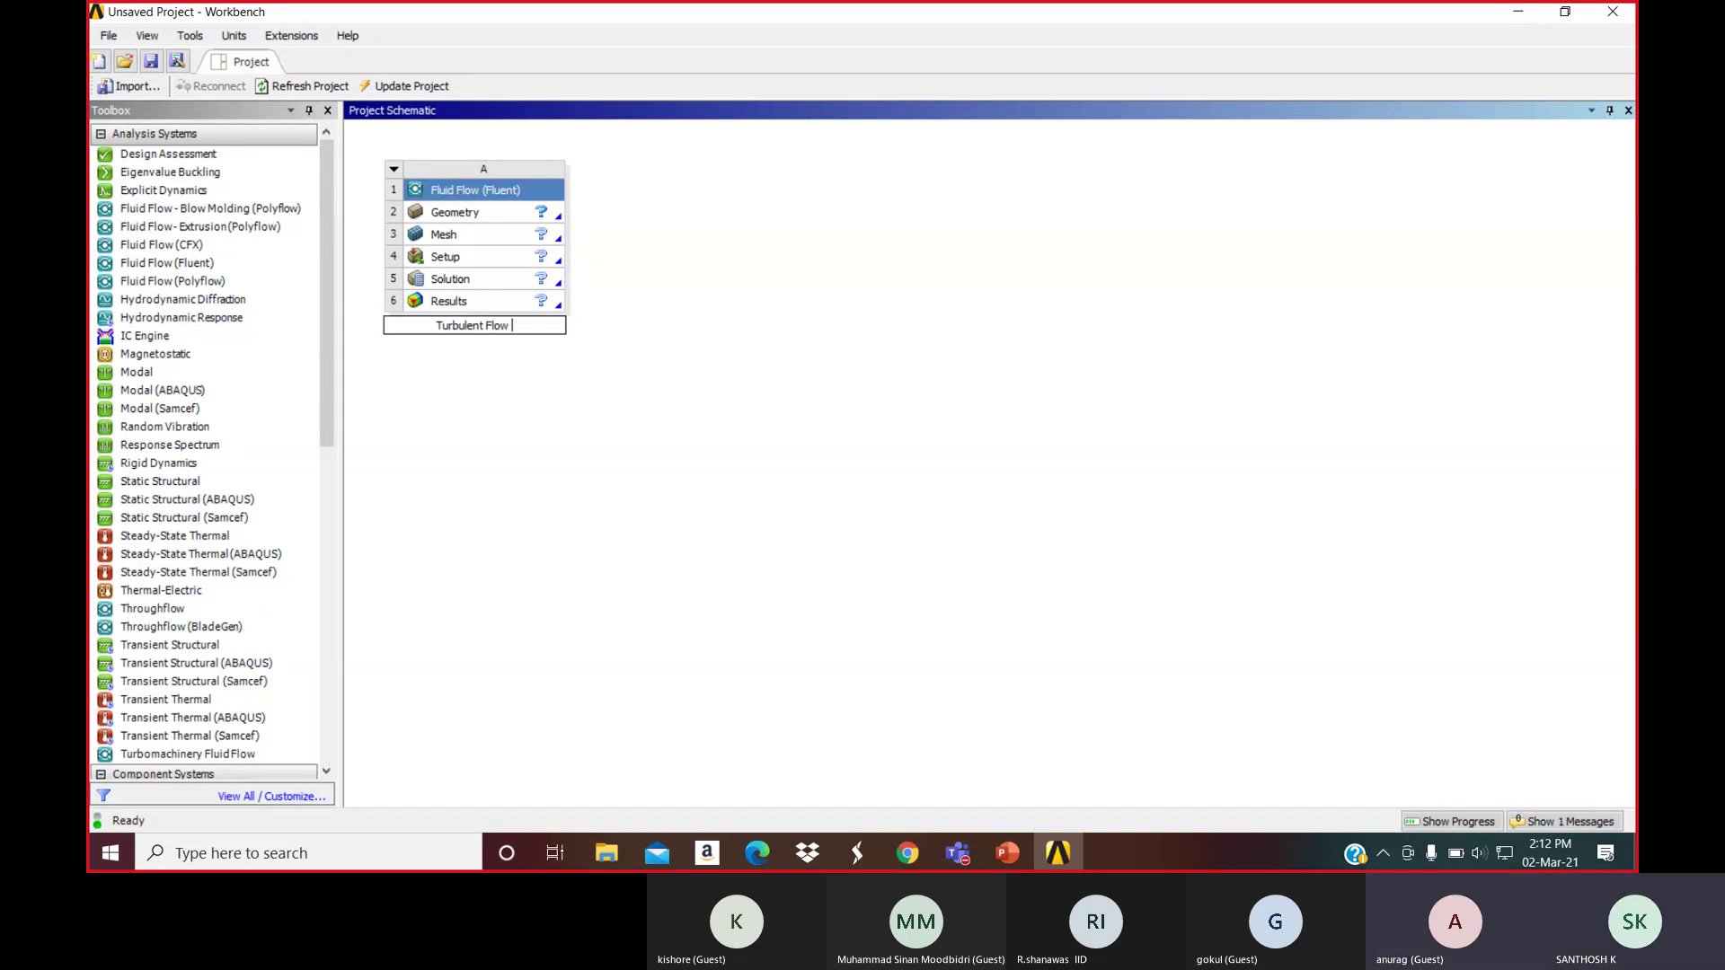
pyautogui.write(' in a ')
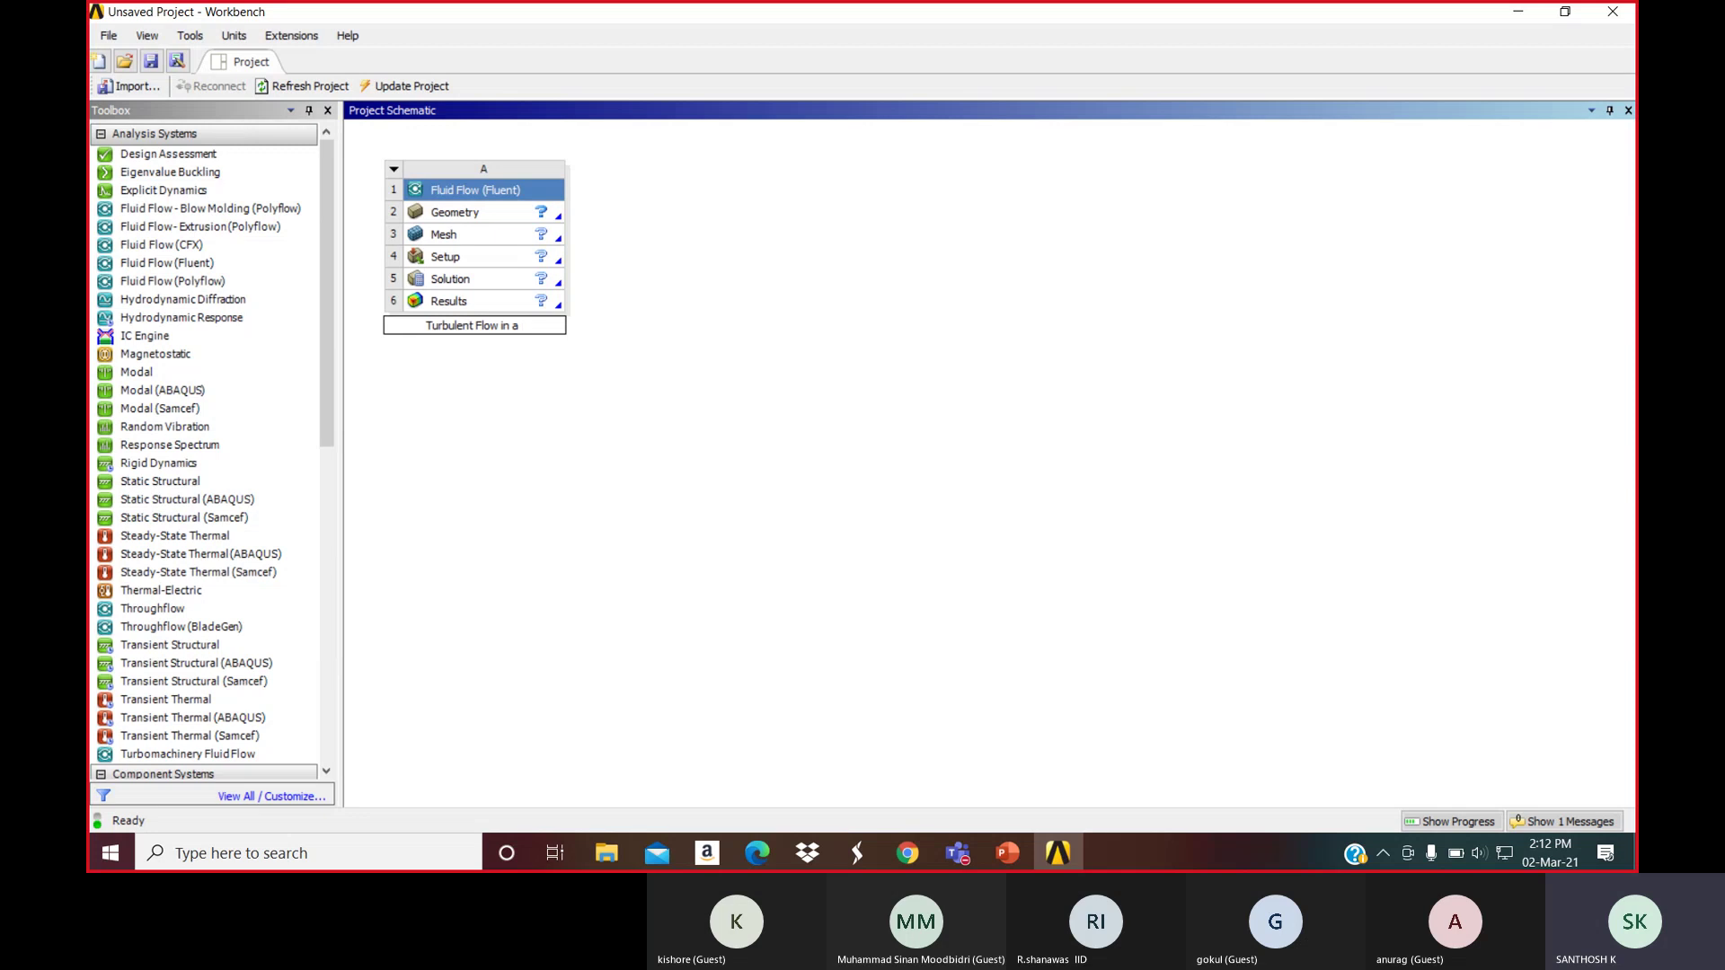
pyautogui.write('compact heat ')
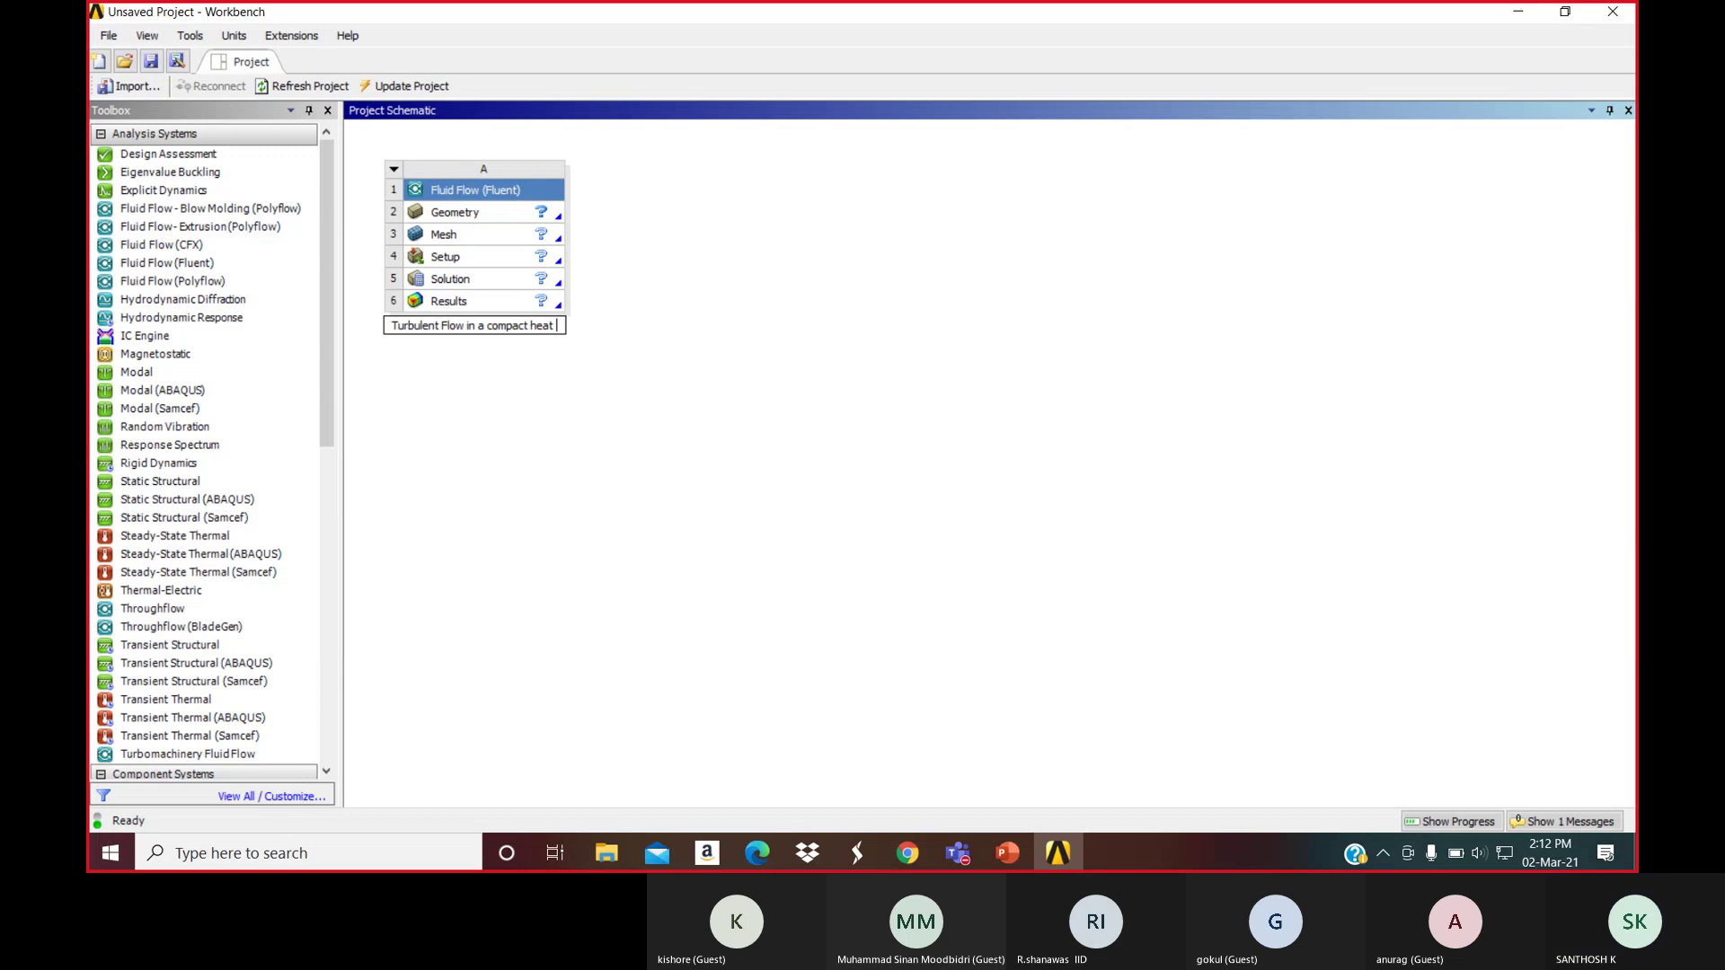
pyautogui.write('Exchanger')
pyautogui.click(521, 562)
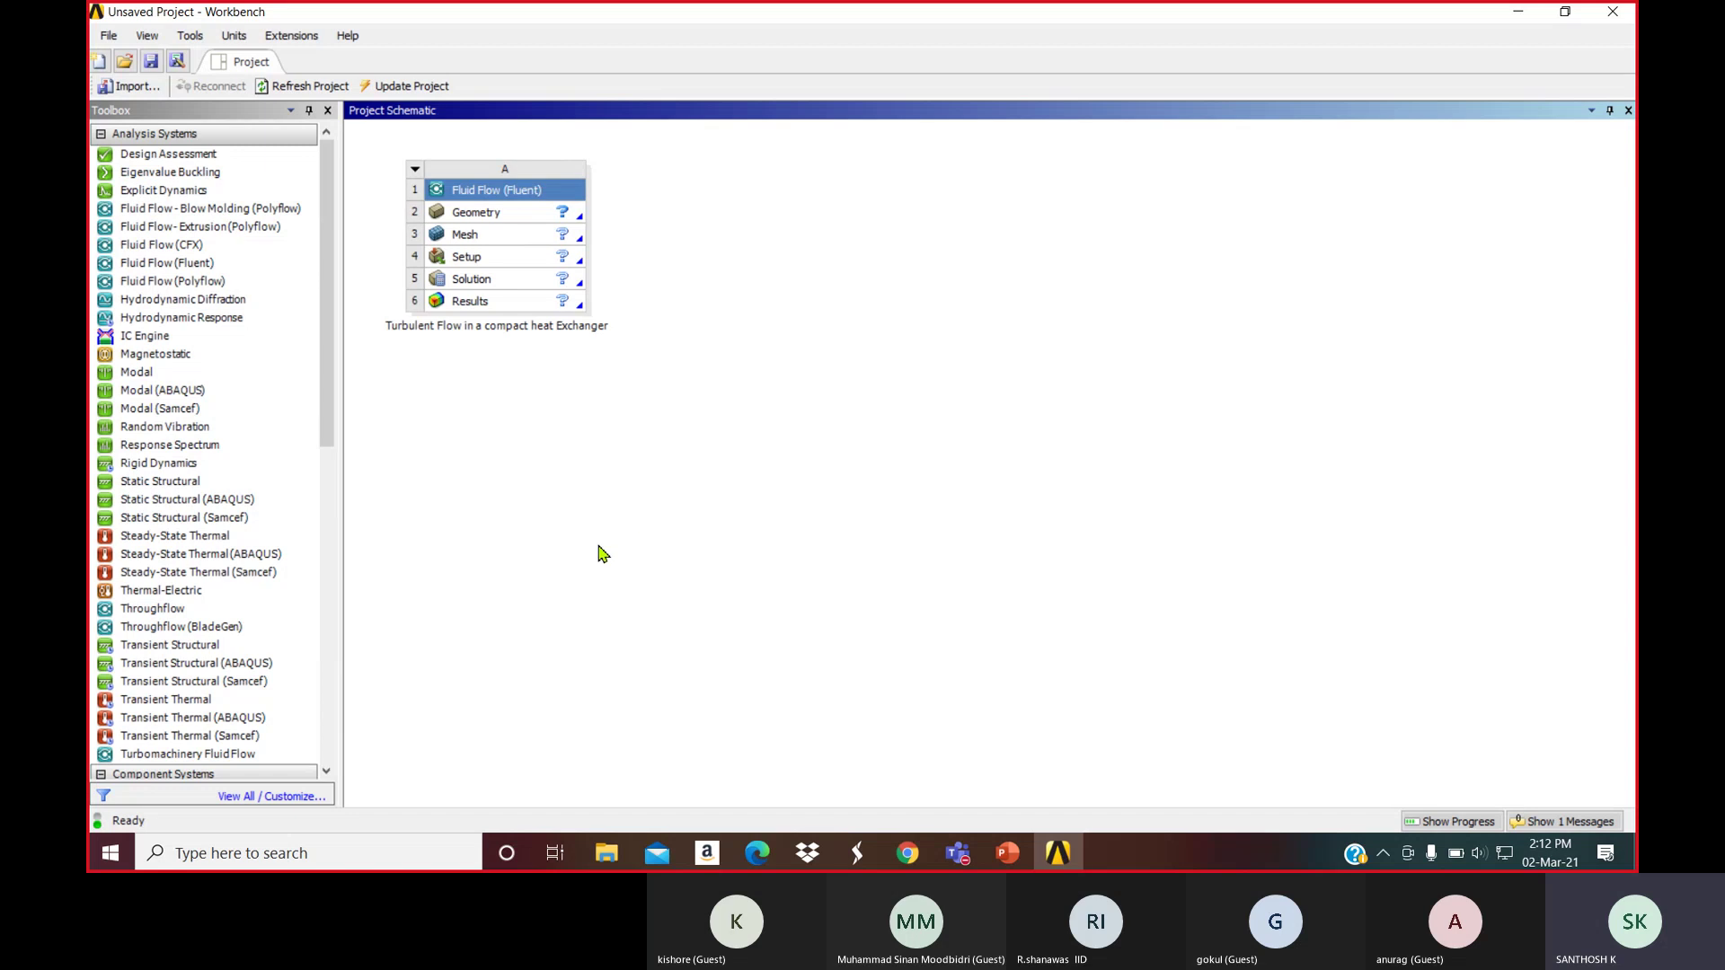
pyautogui.click(500, 240)
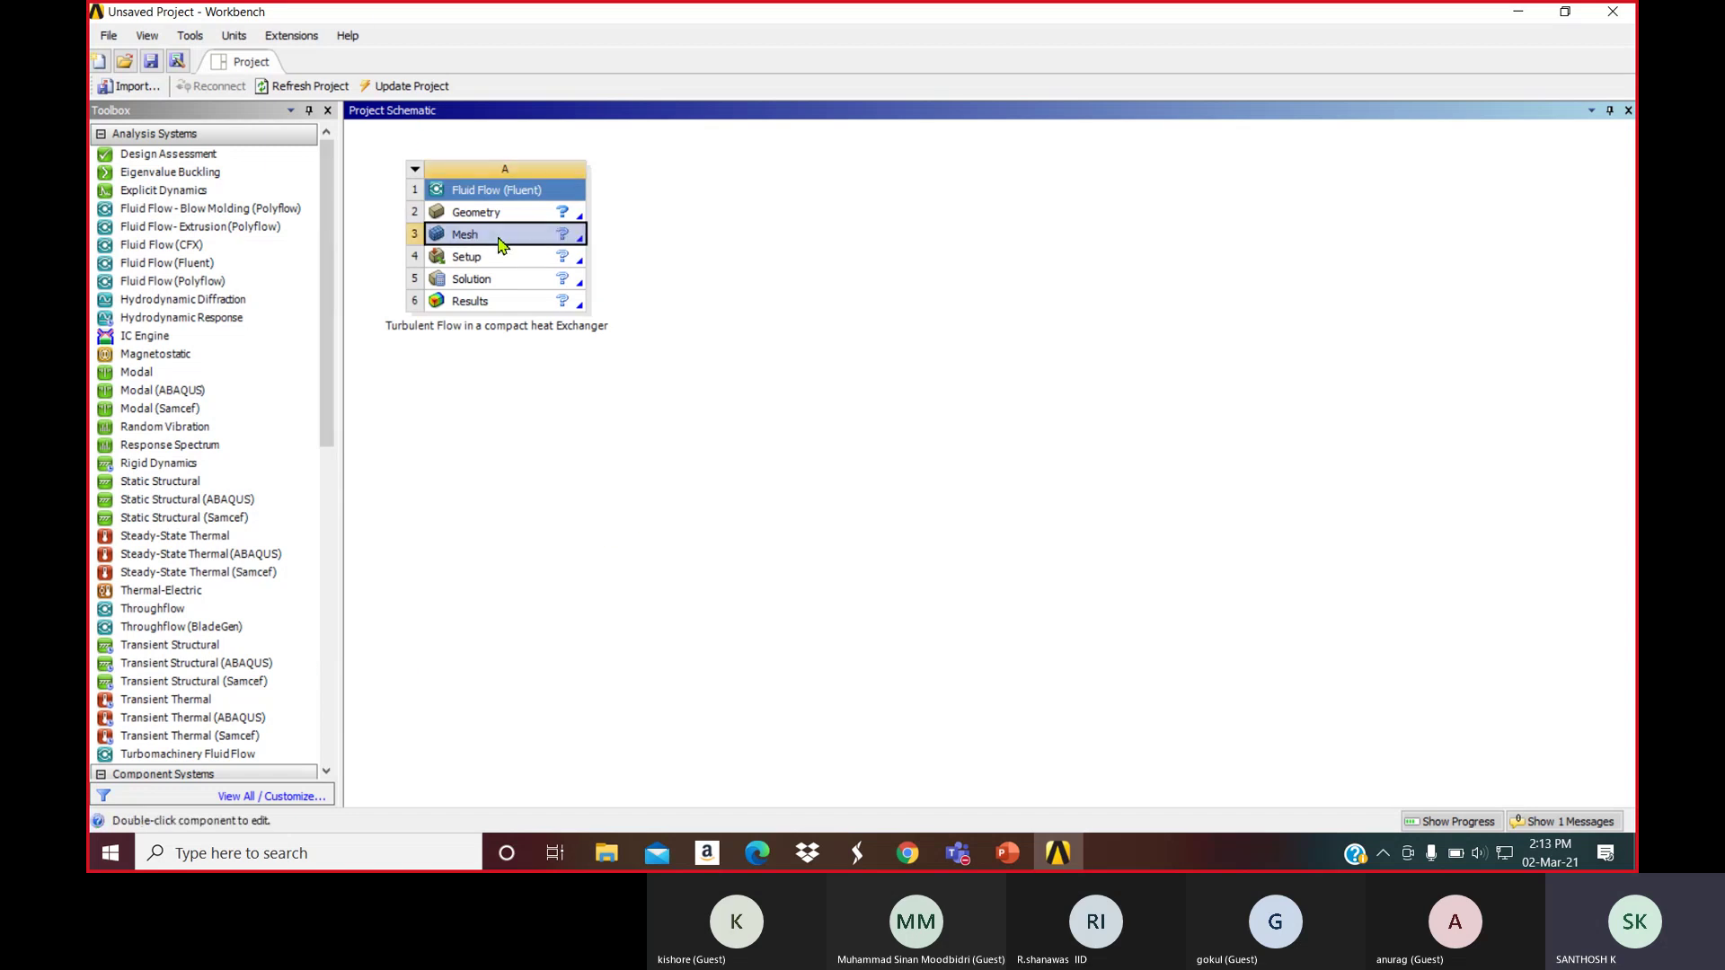
# Import the htx.msh file into the system's Mesh cell
pyautogui.rightClick(499, 242)
pyautogui.moveTo(619, 272)
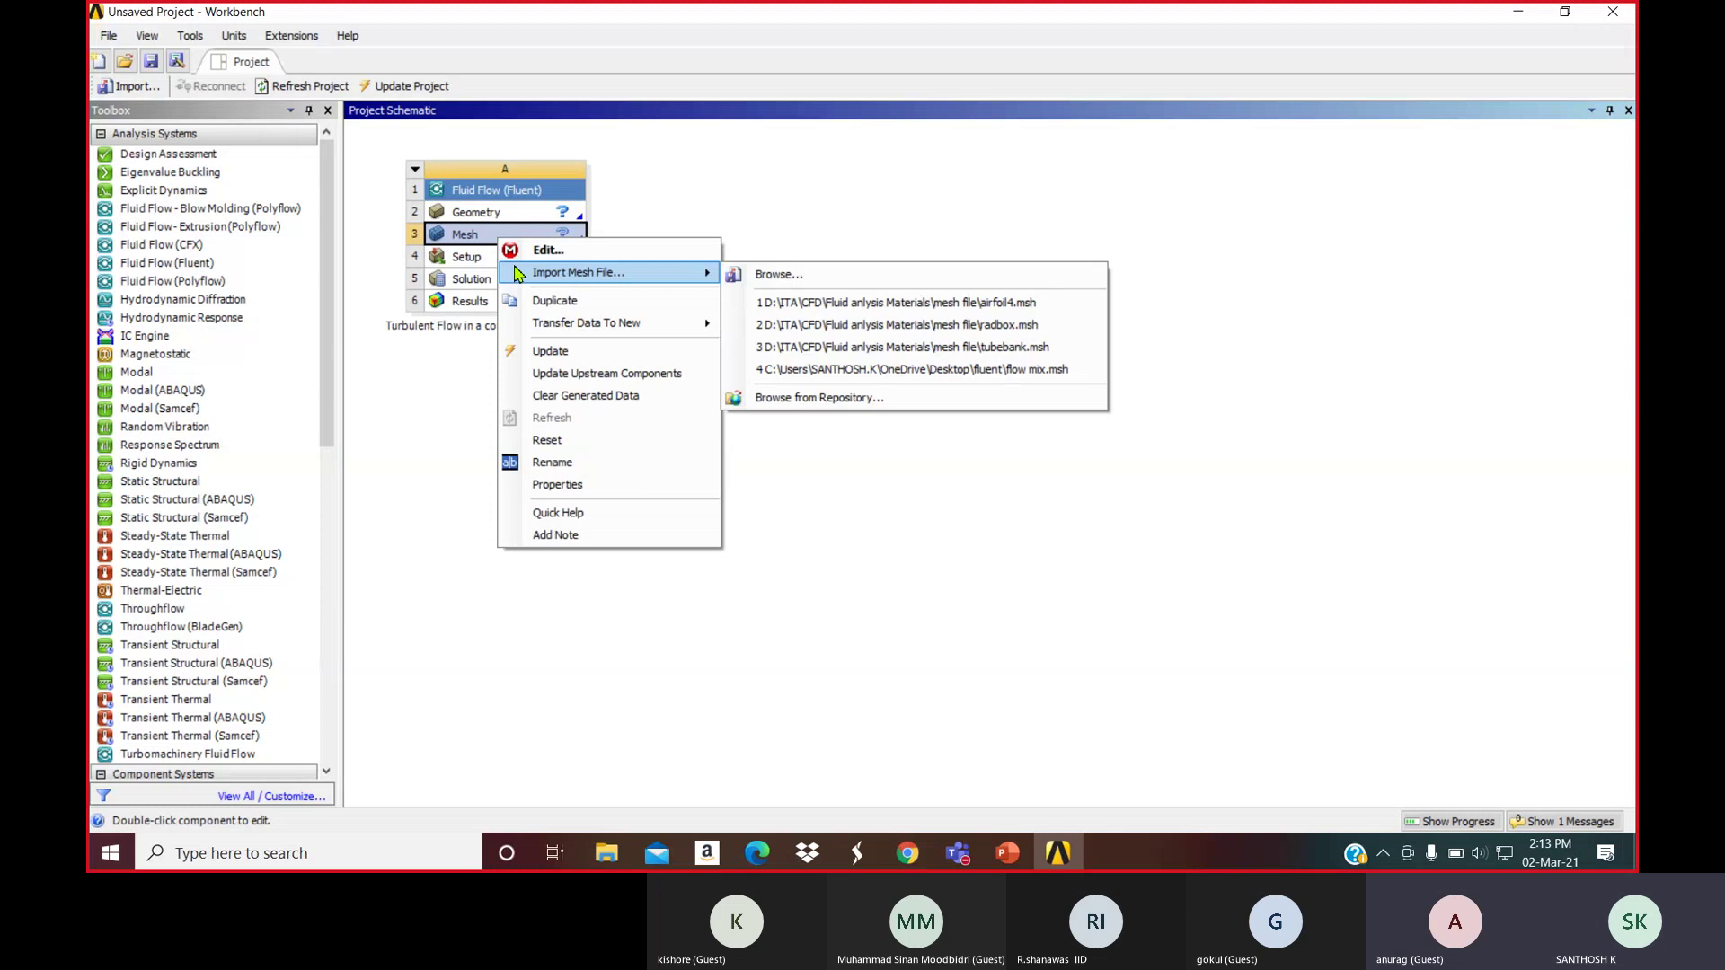
pyautogui.click(751, 278)
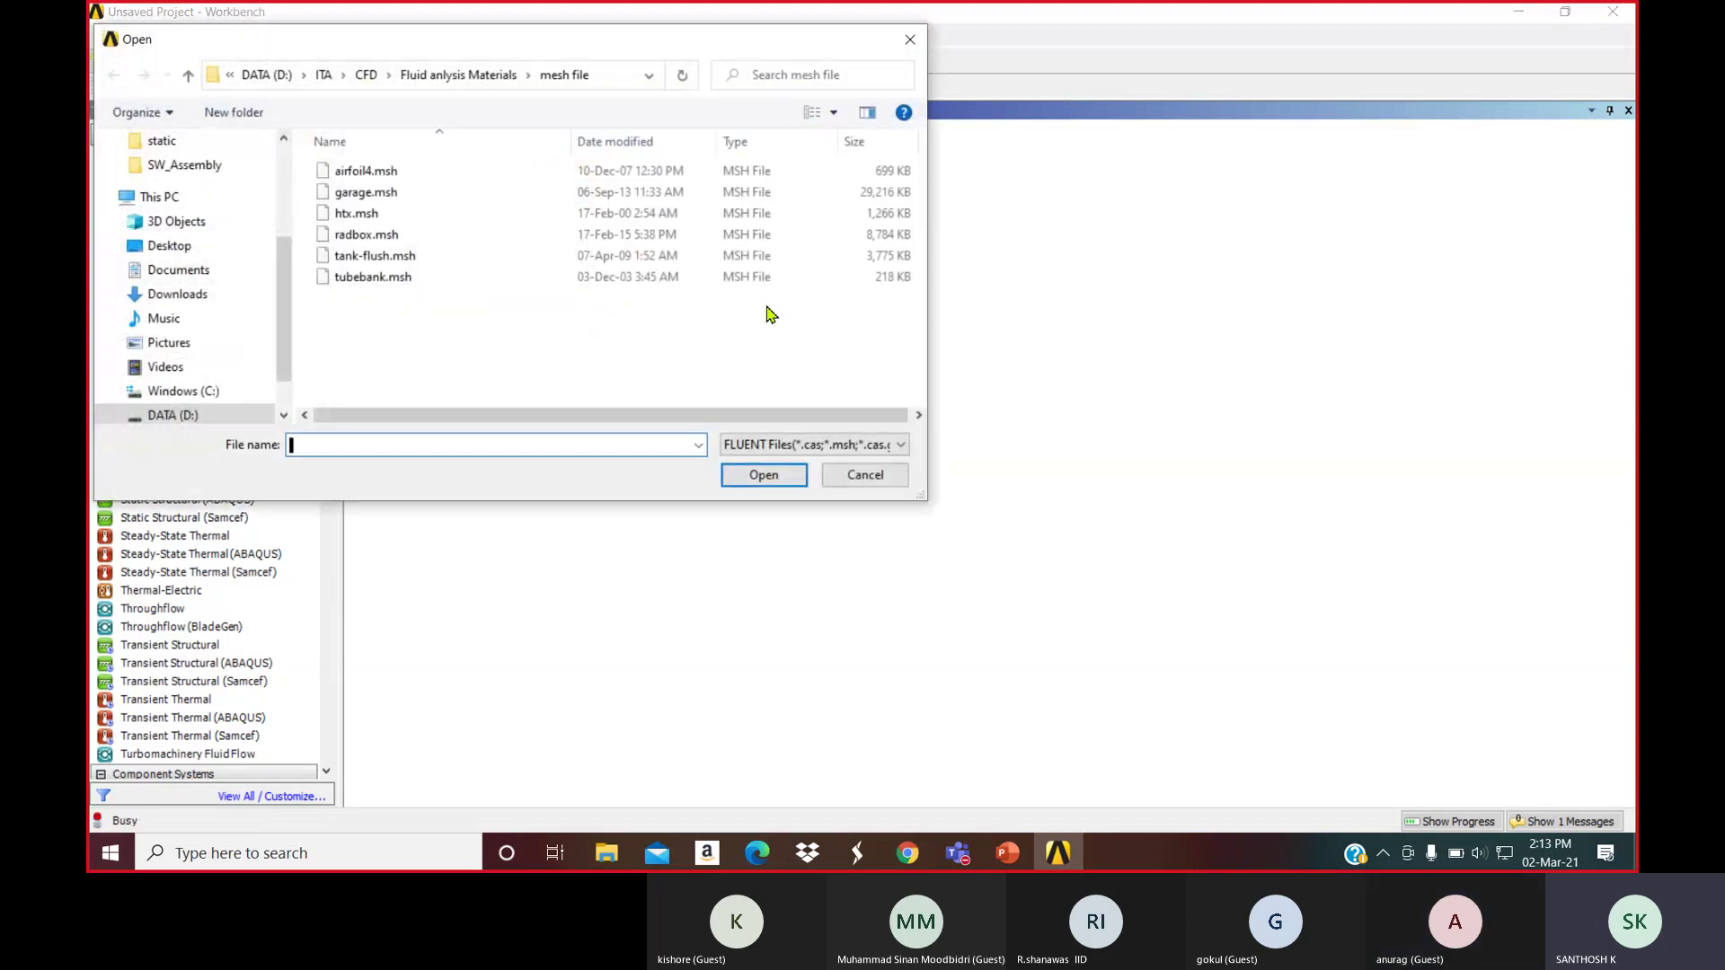
pyautogui.click(431, 217)
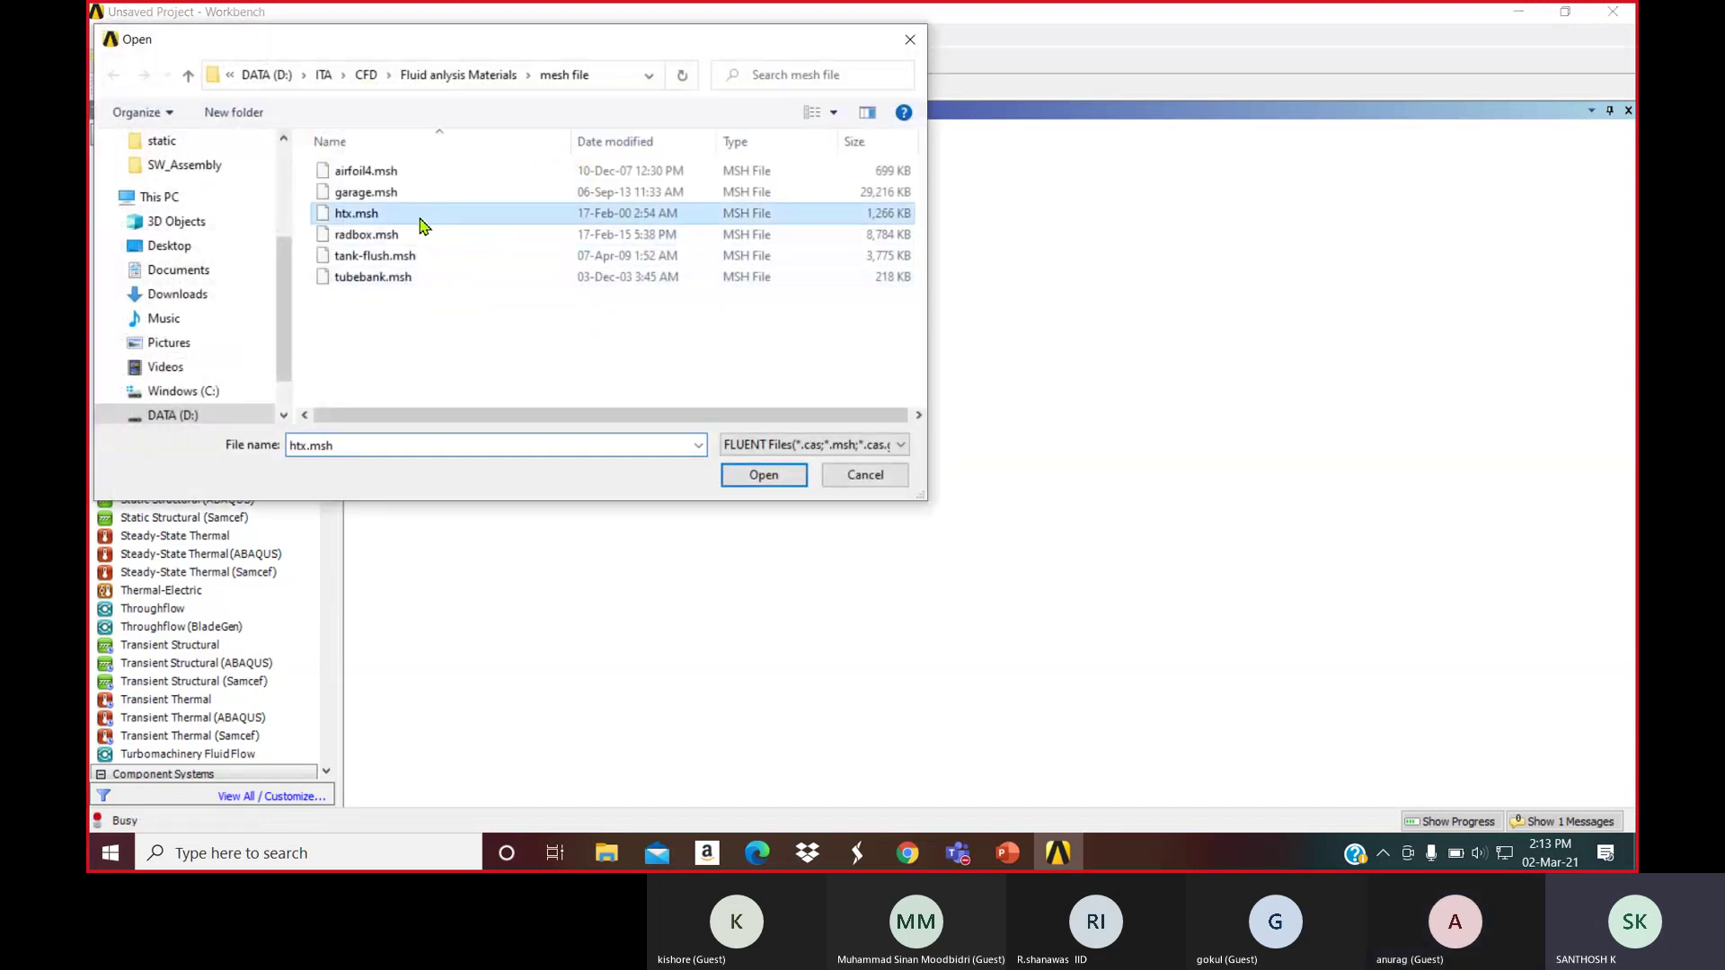
pyautogui.click(741, 480)
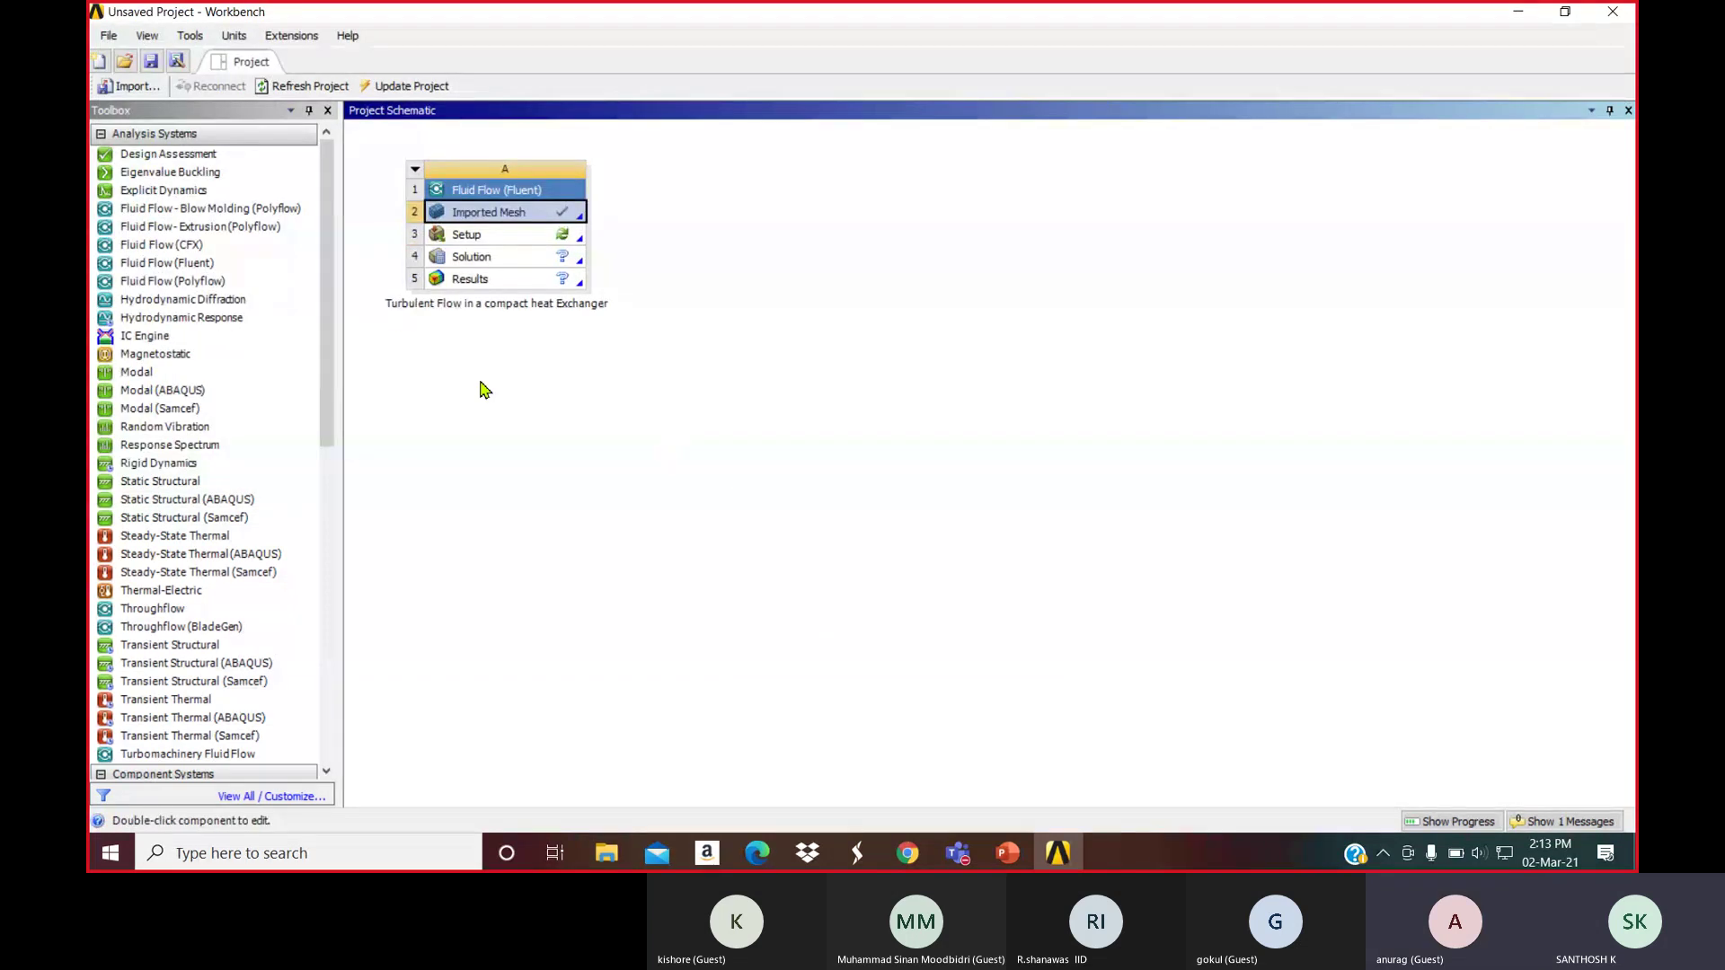
# Save the Workbench project as TFCMH in the Desktop's fluent folder
pyautogui.click(150, 62)
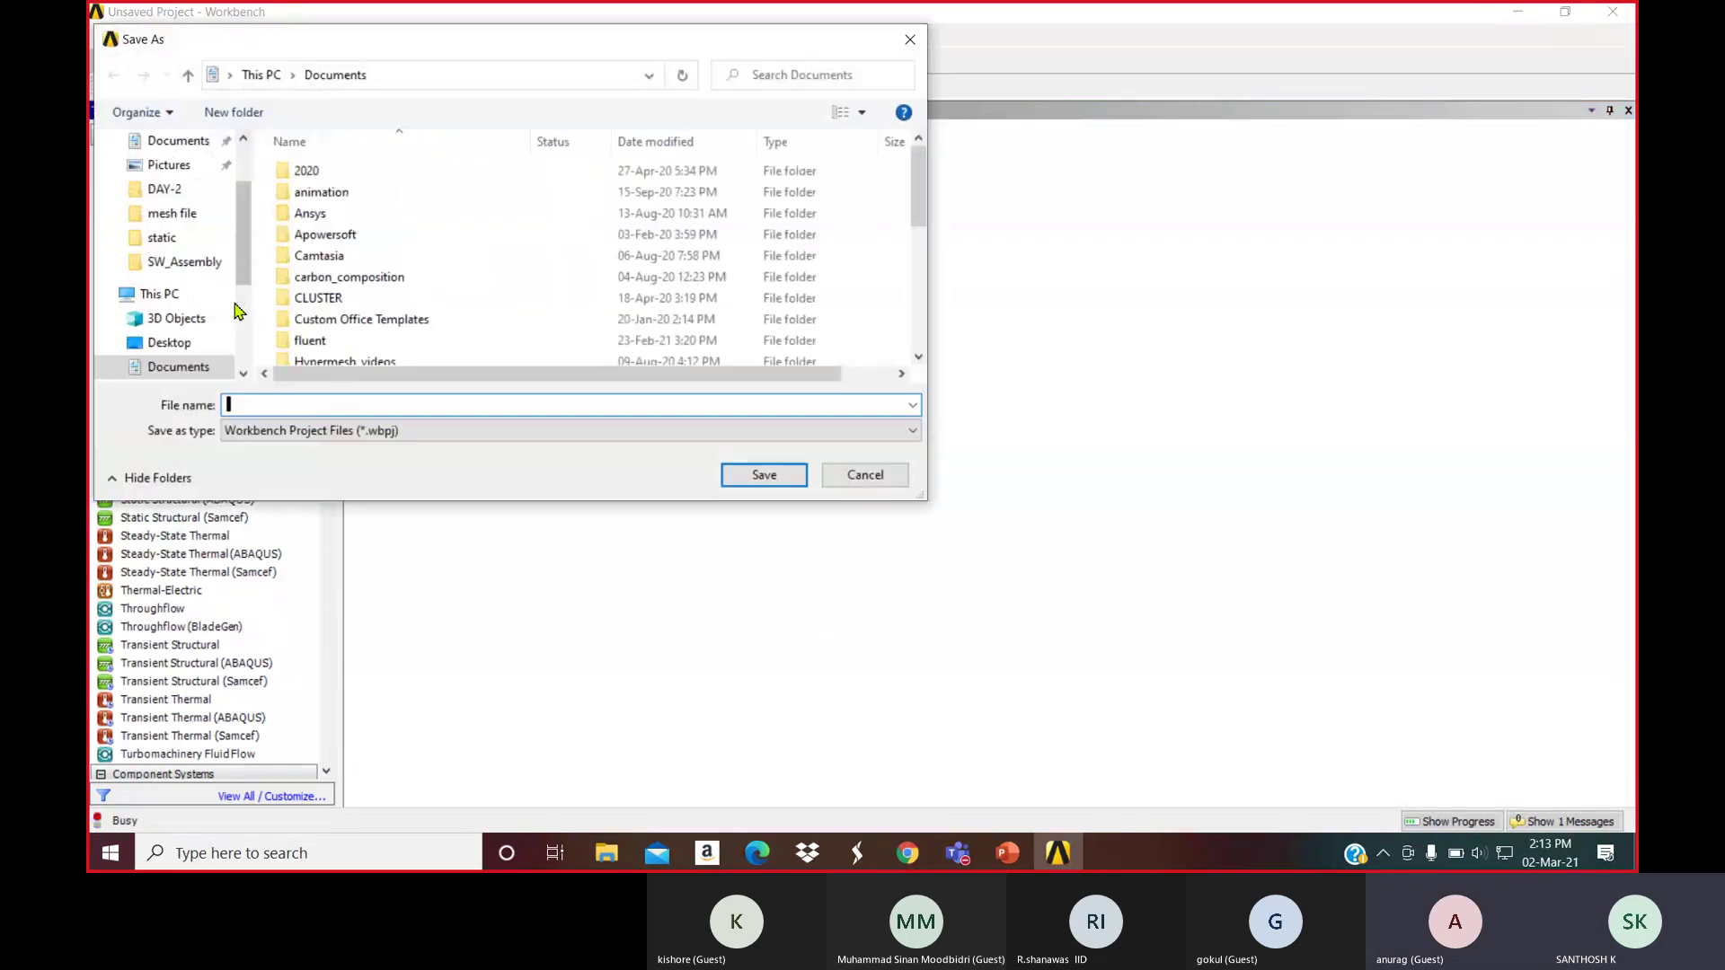
pyautogui.scroll(2, 206, 243)
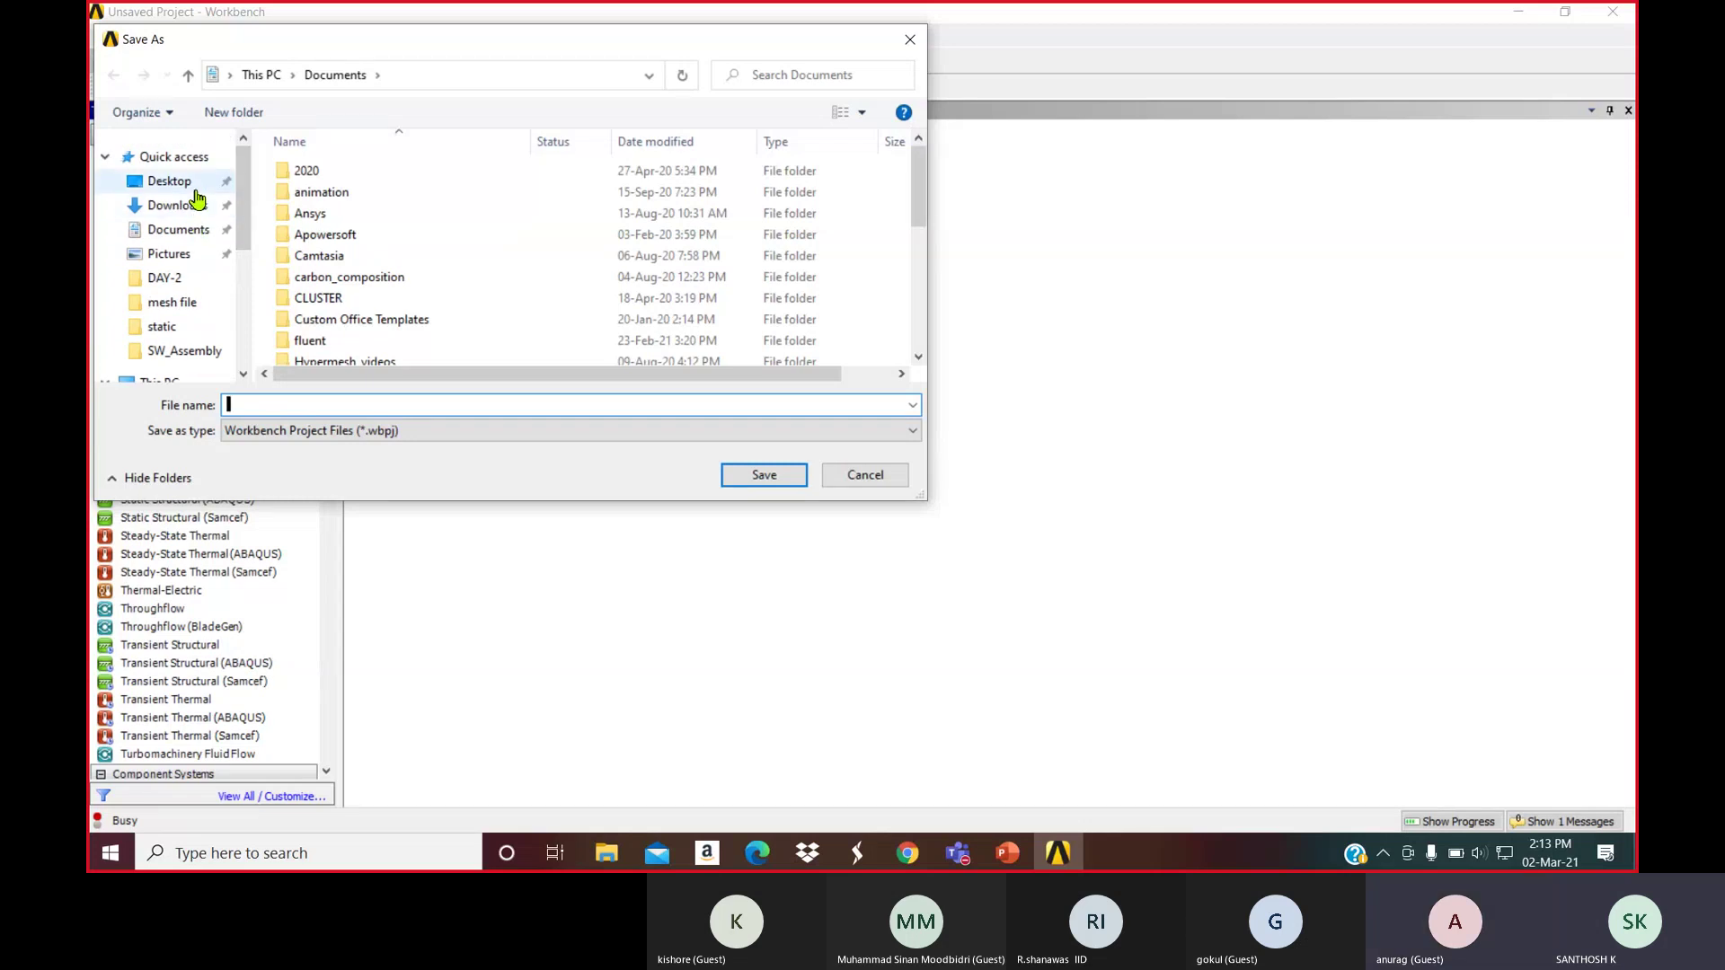
pyautogui.click(170, 181)
pyautogui.doubleClick(310, 256)
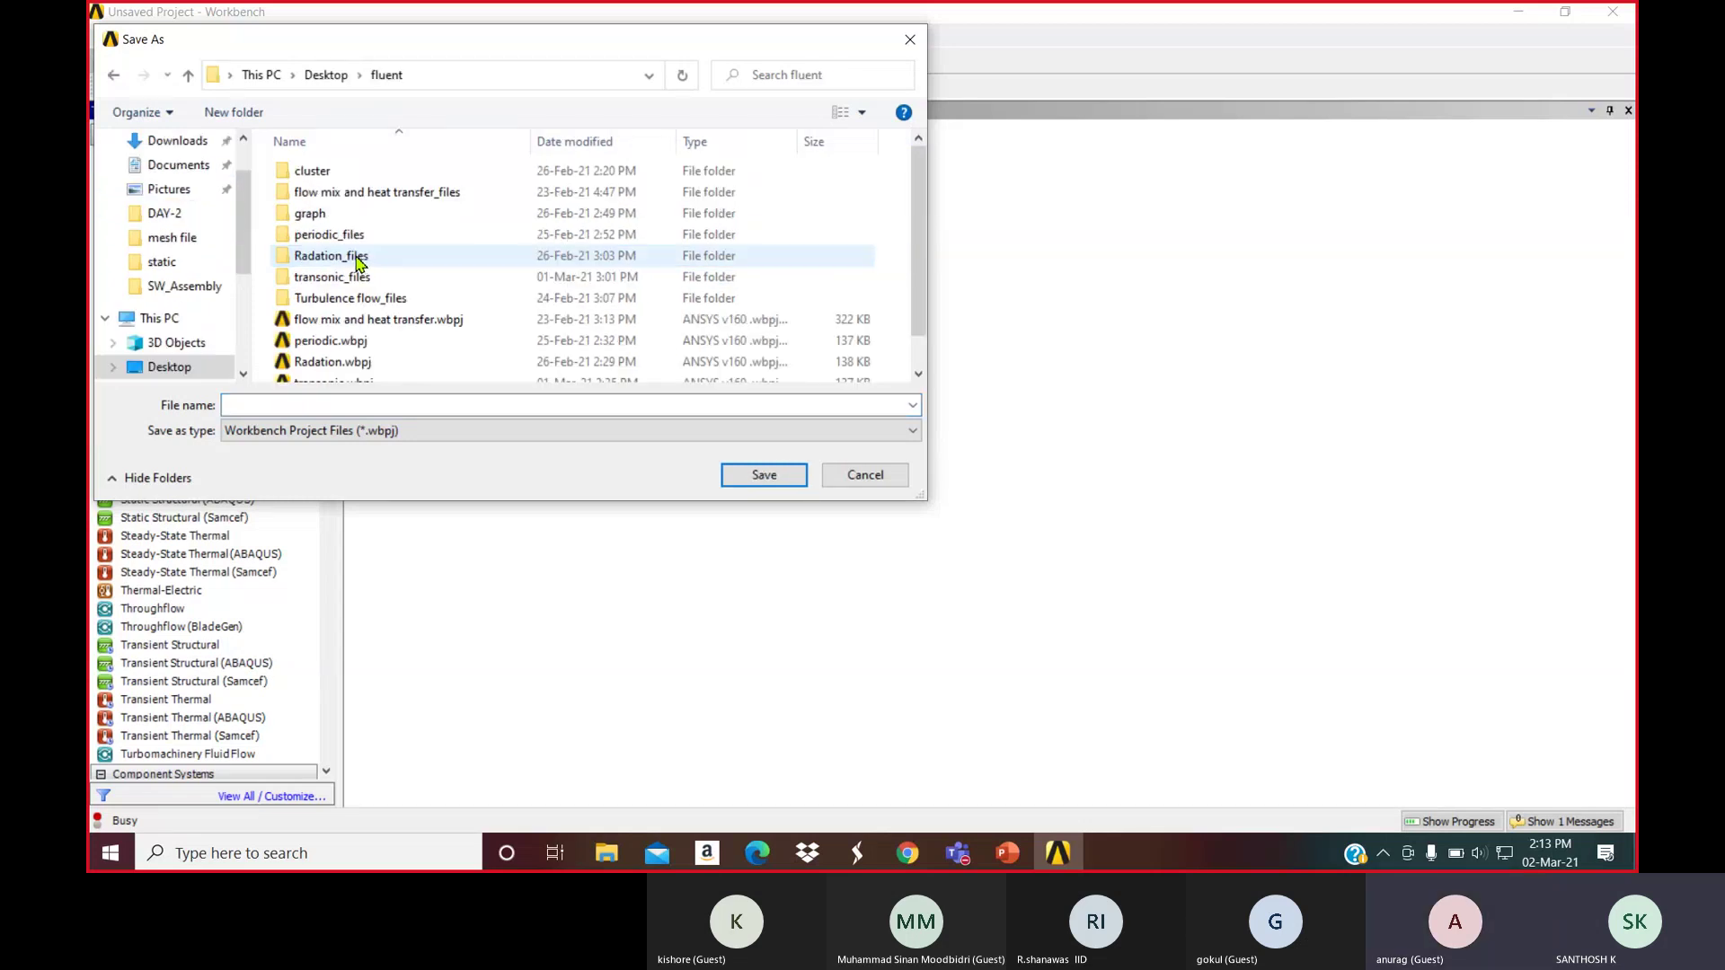
pyautogui.click(363, 406)
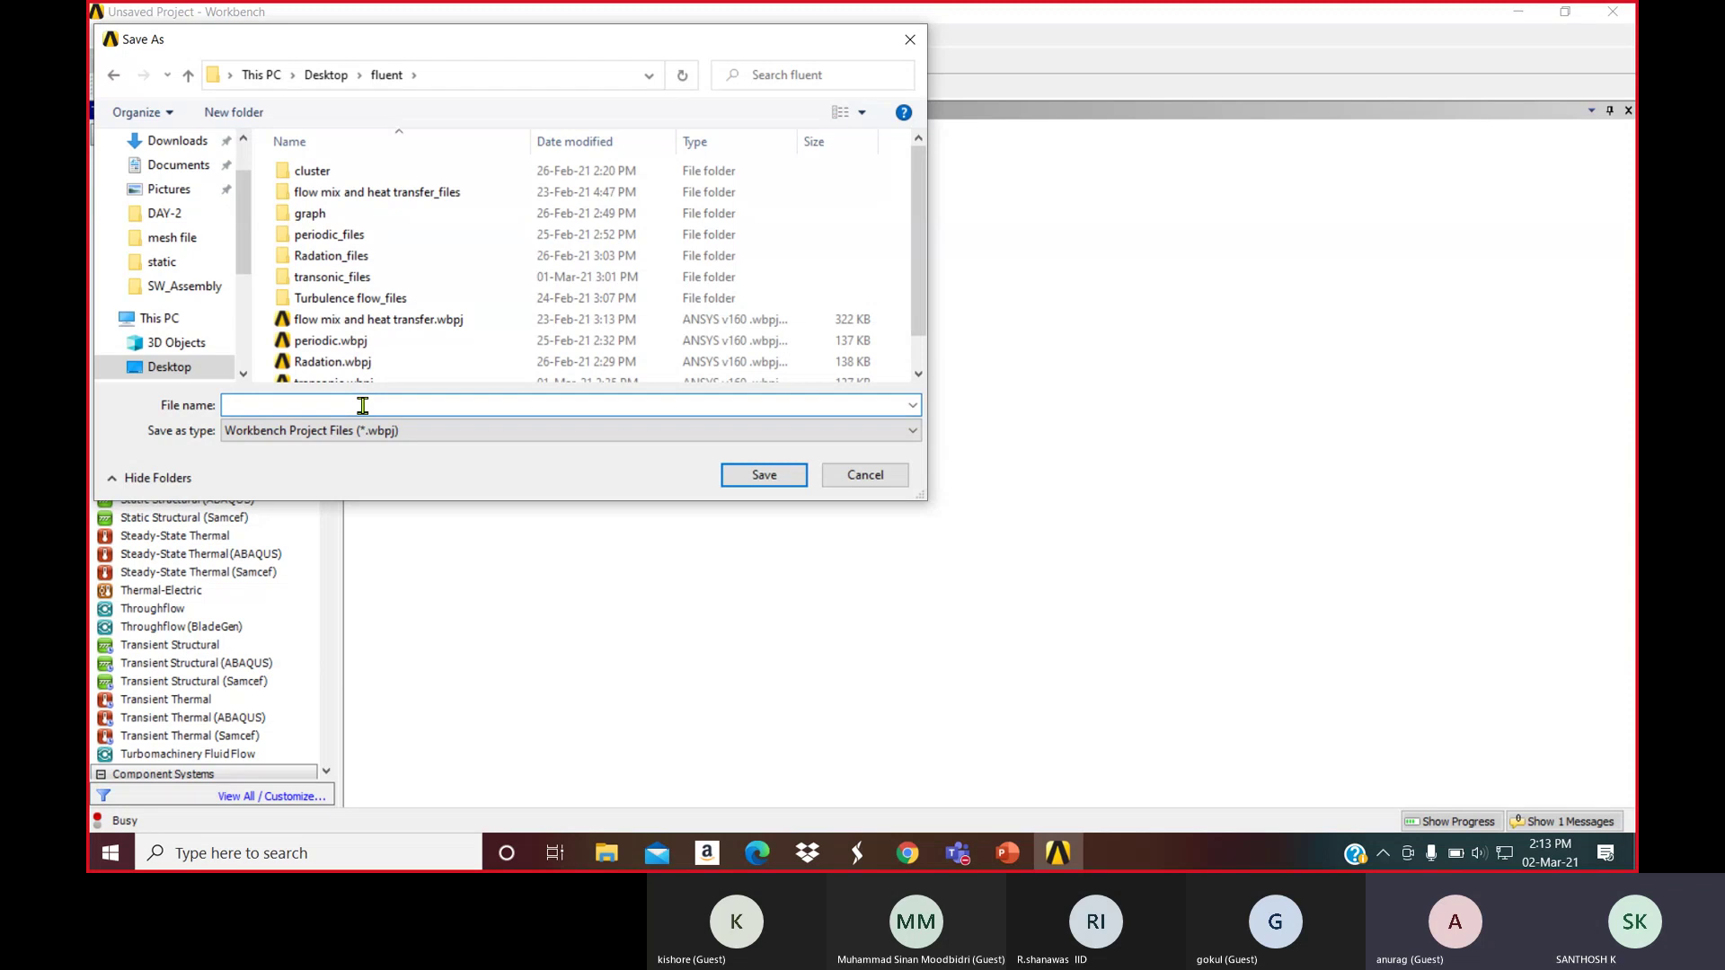
pyautogui.write('TF')
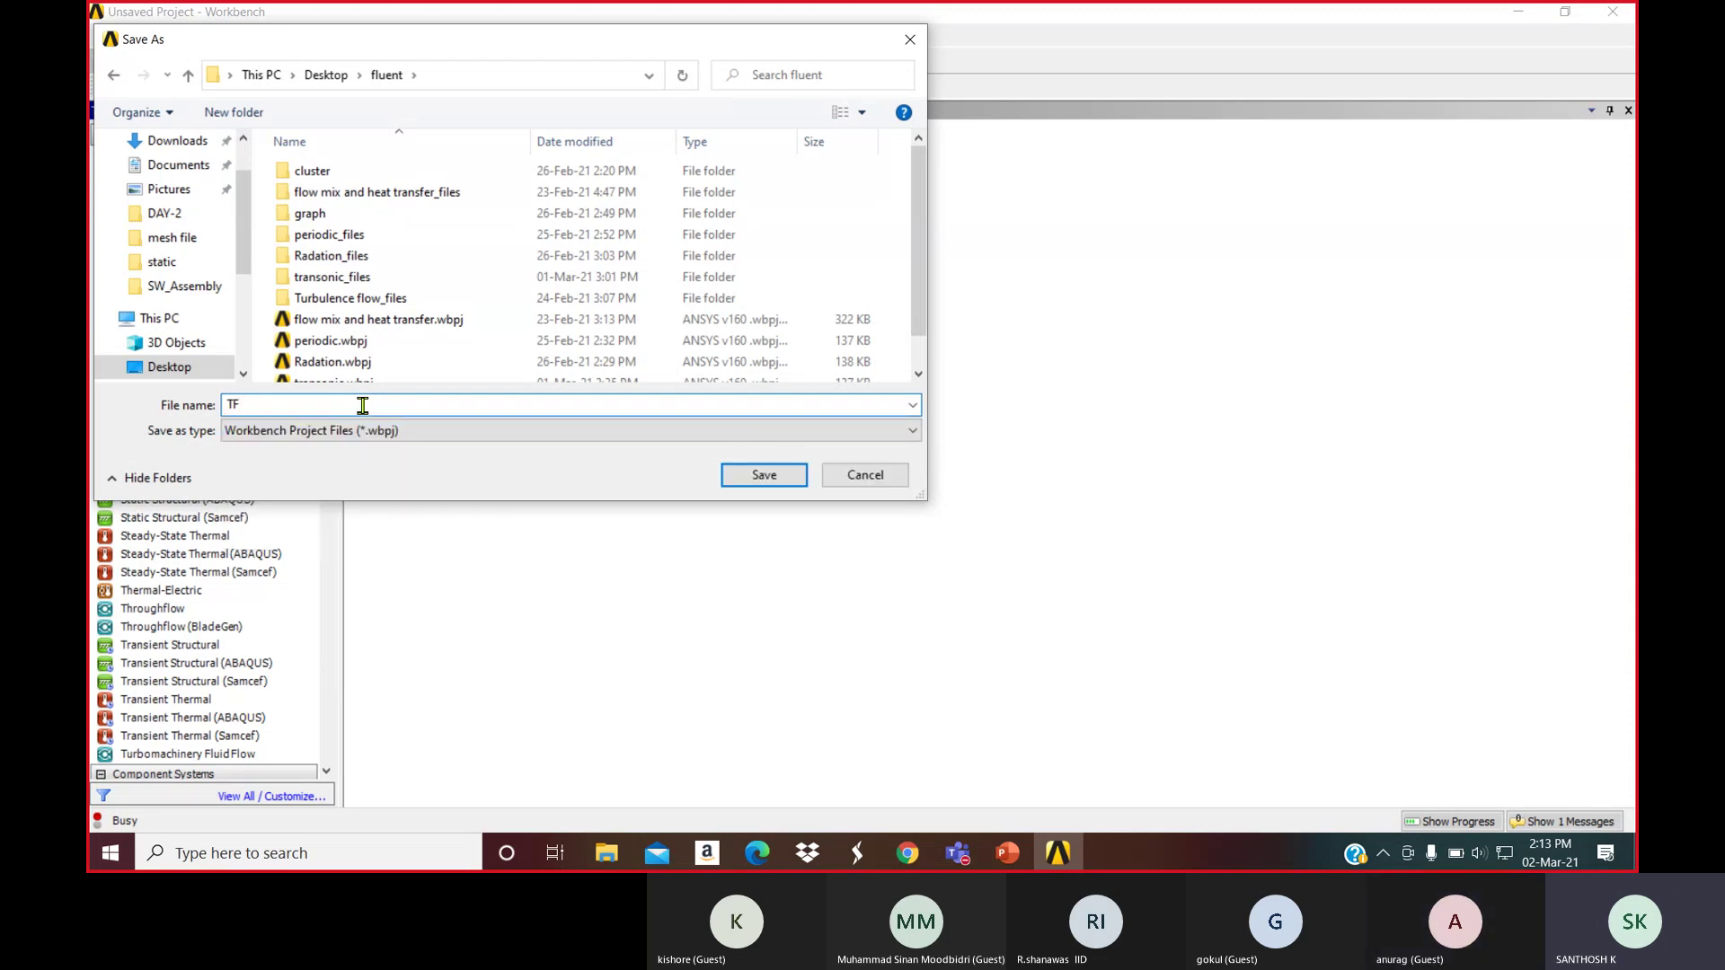
pyautogui.write('CMH')
pyautogui.click(765, 480)
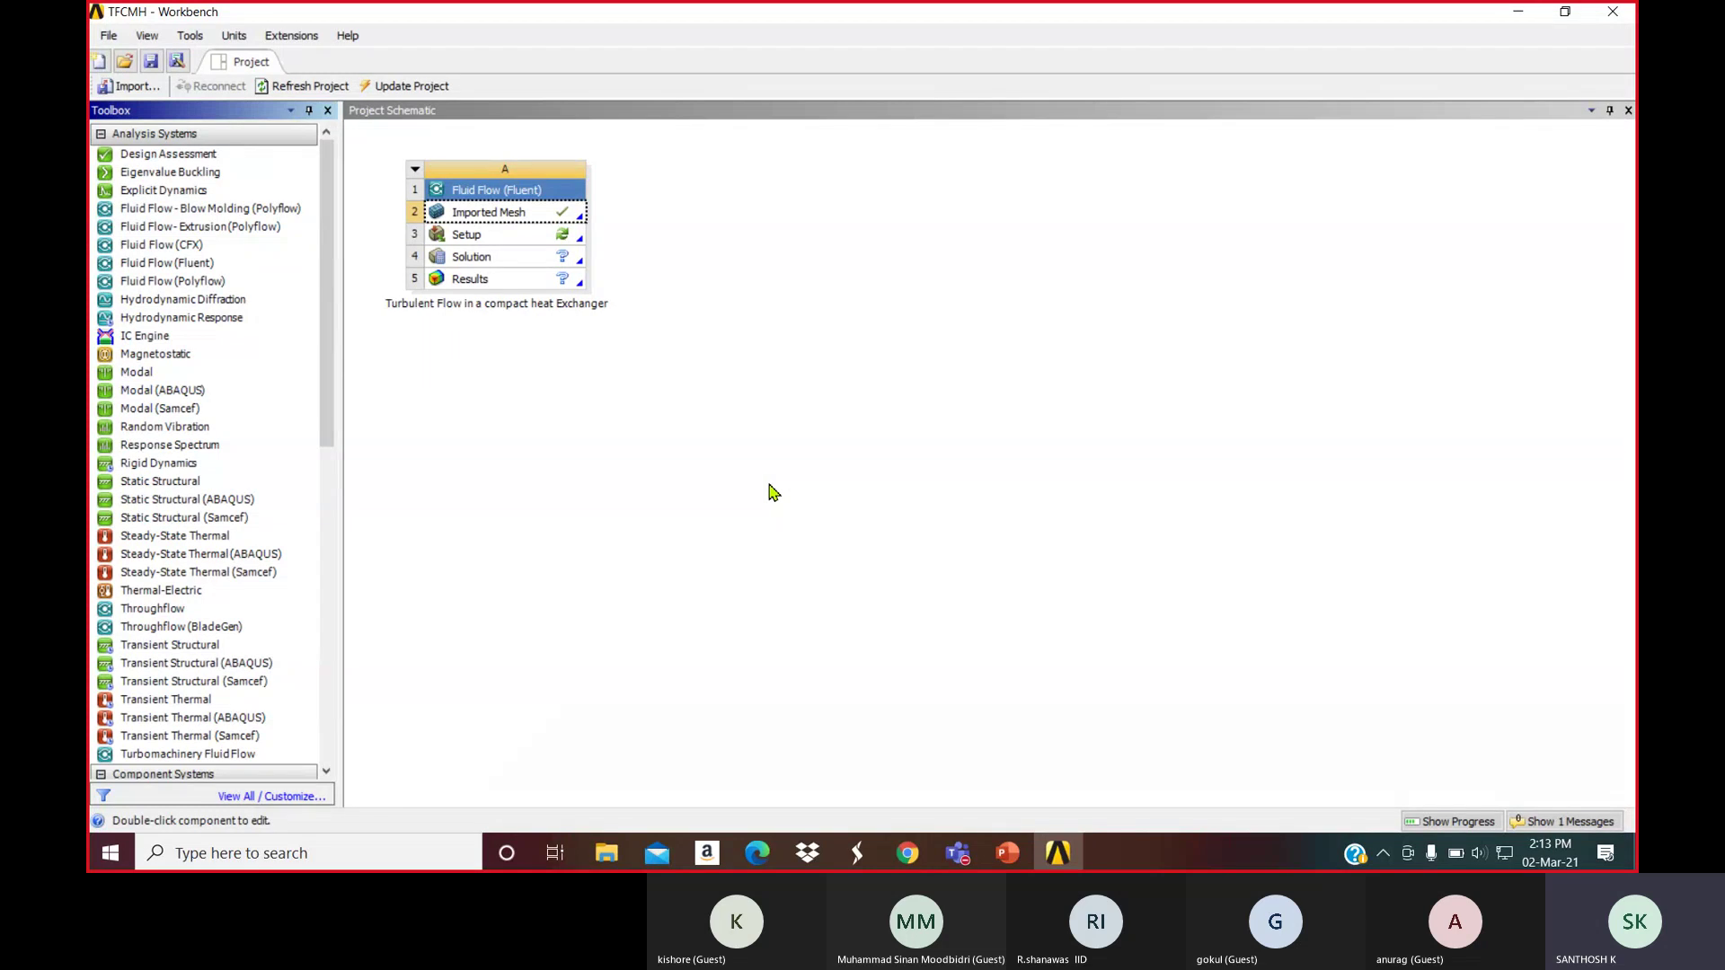
# Launch the system's Setup in Fluent with Double Precision so the htx mesh loads
pyautogui.click(581, 370)
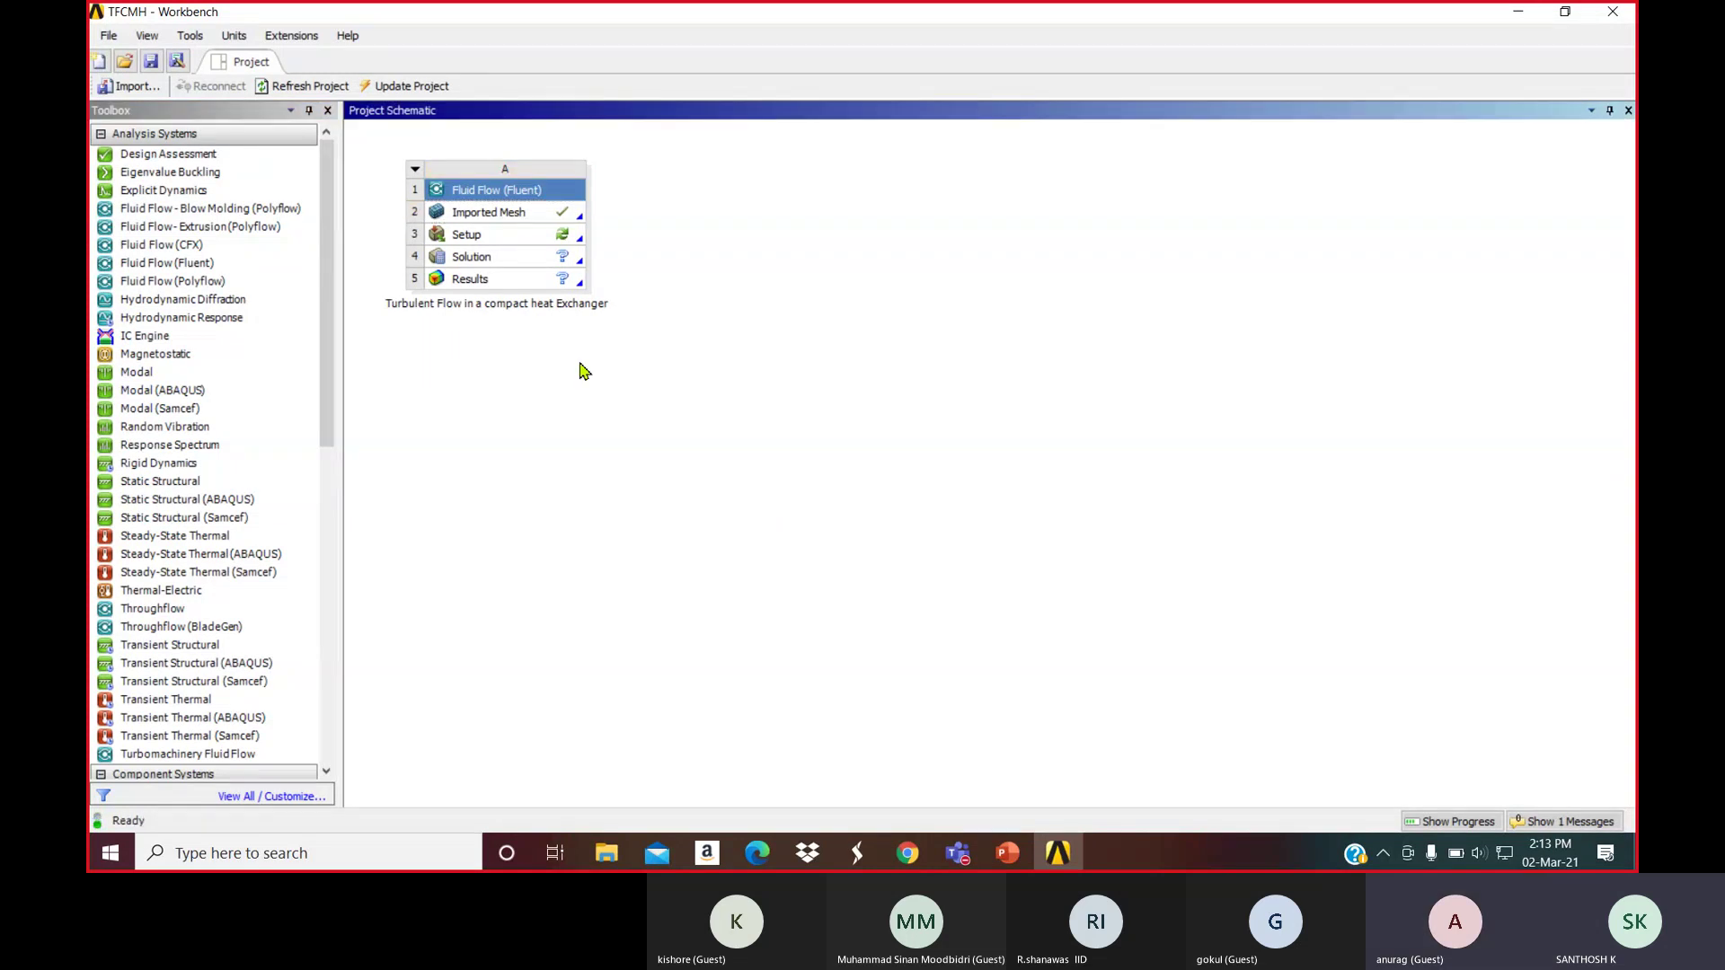
pyautogui.doubleClick(517, 245)
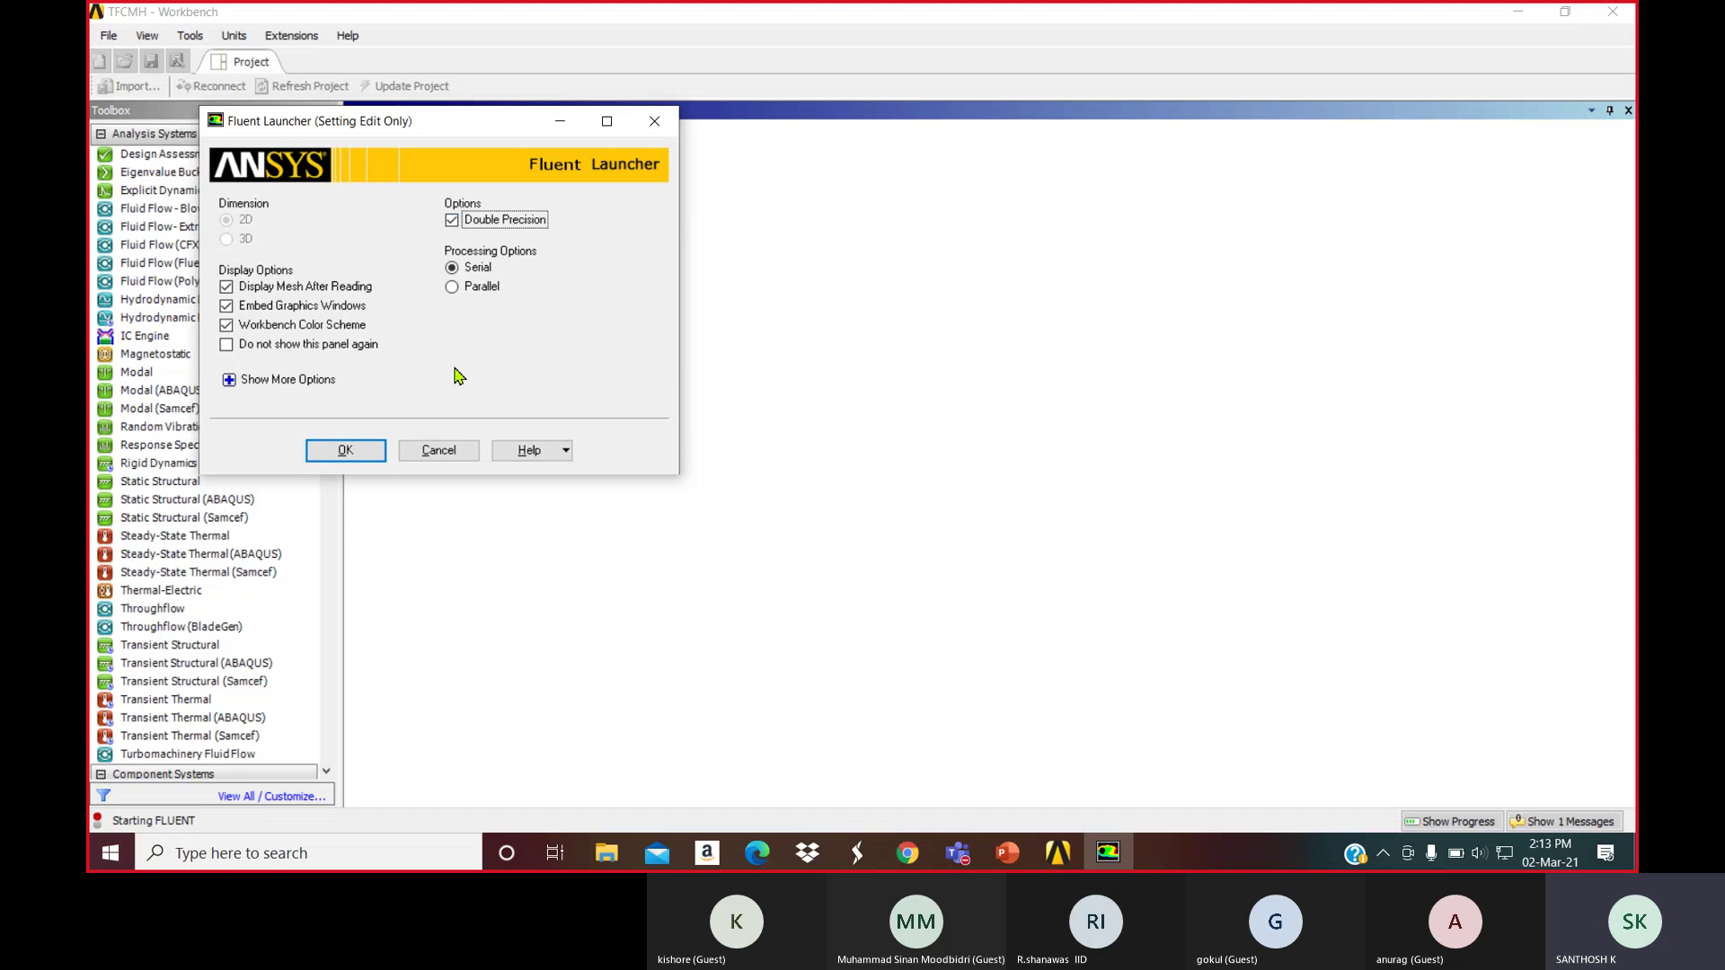
pyautogui.click(368, 453)
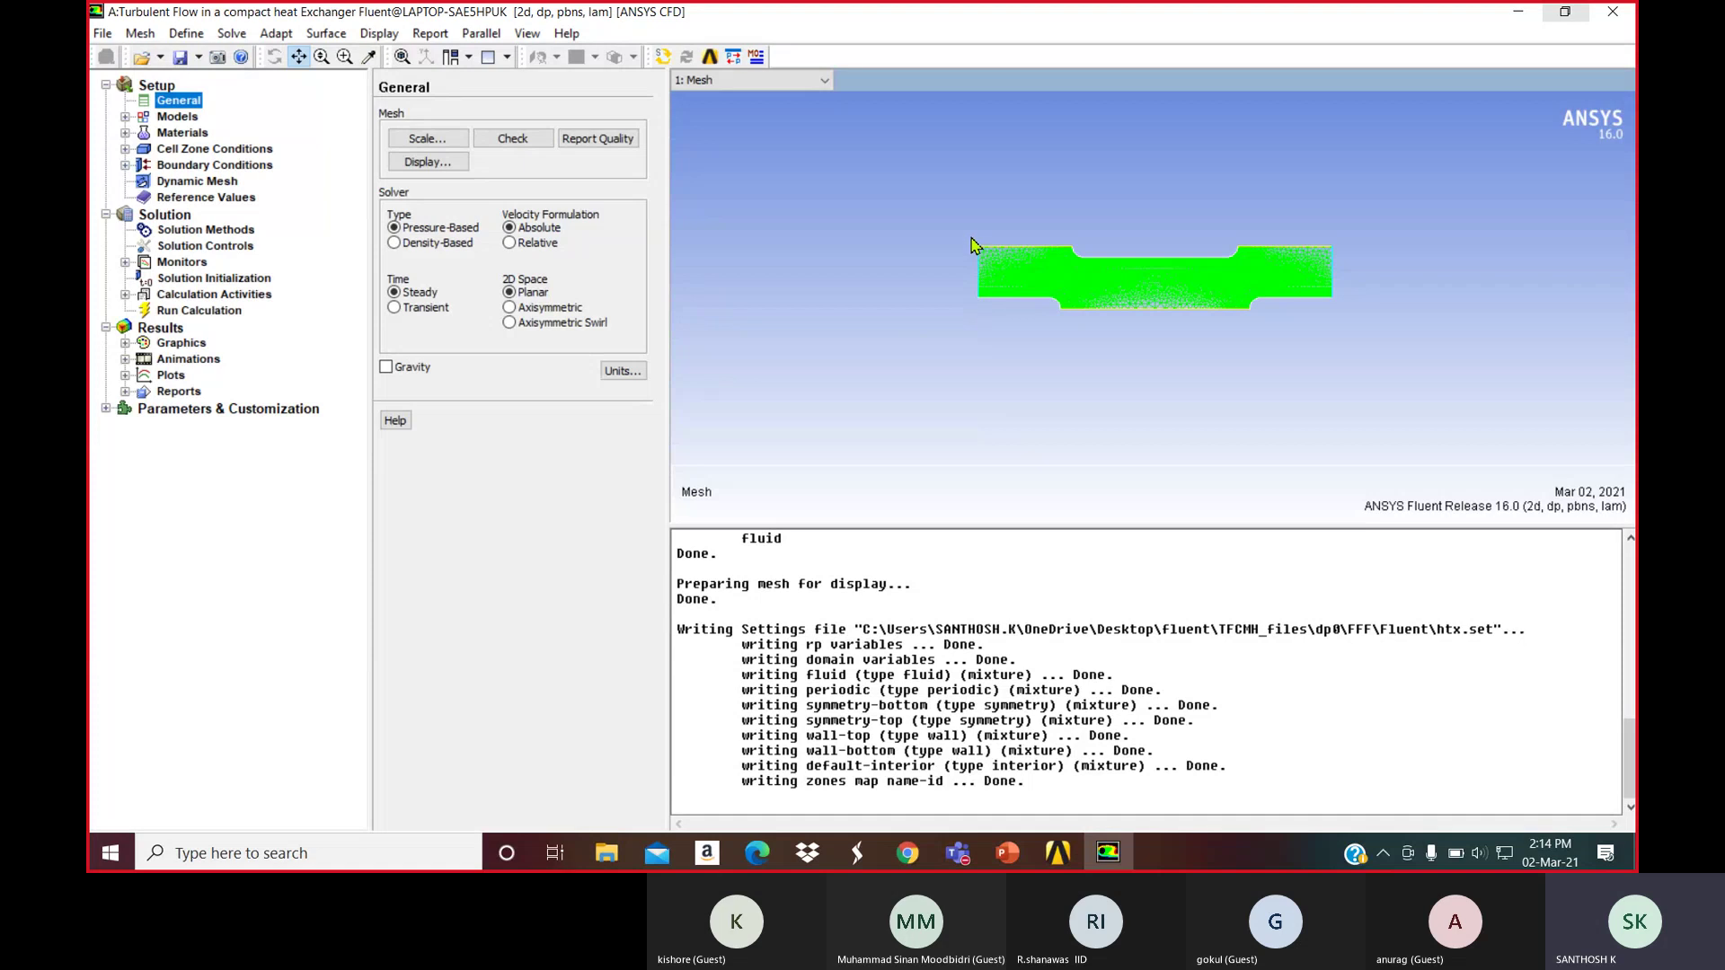
# Mirror the mesh about symmetry-top and symmetry-bottom in the Views dialog and fit it to the window
pyautogui.moveTo(972, 243); pyautogui.dragTo(1348, 328, button='middle')
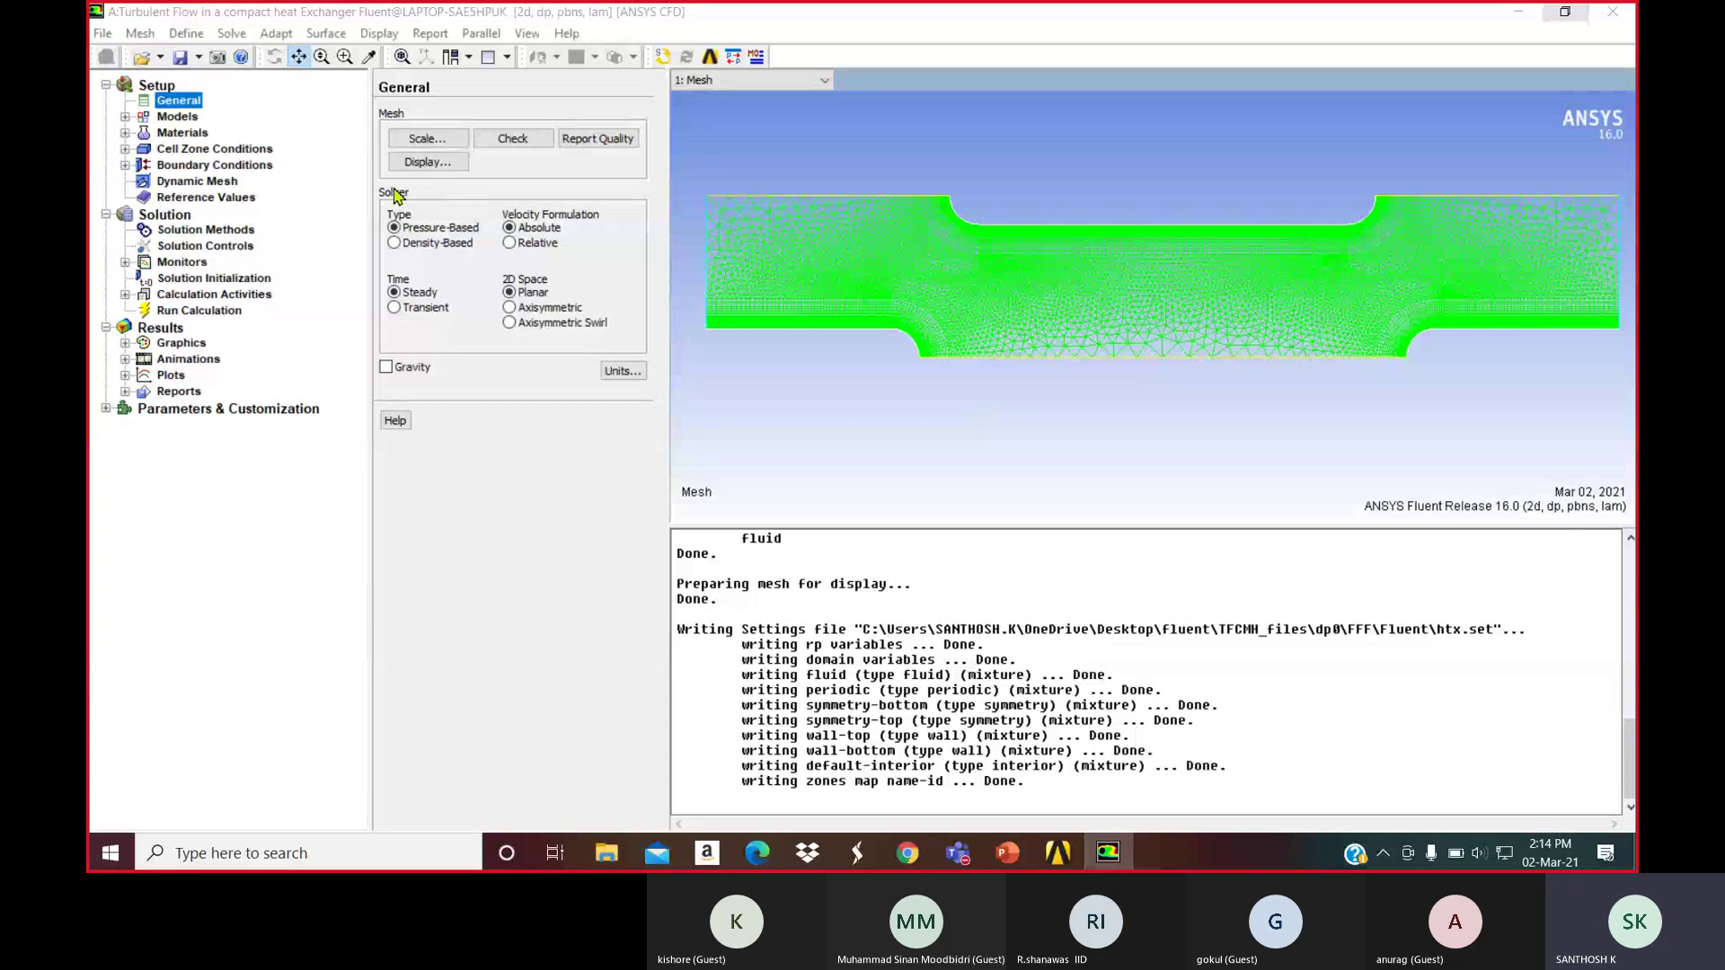
pyautogui.click(182, 343)
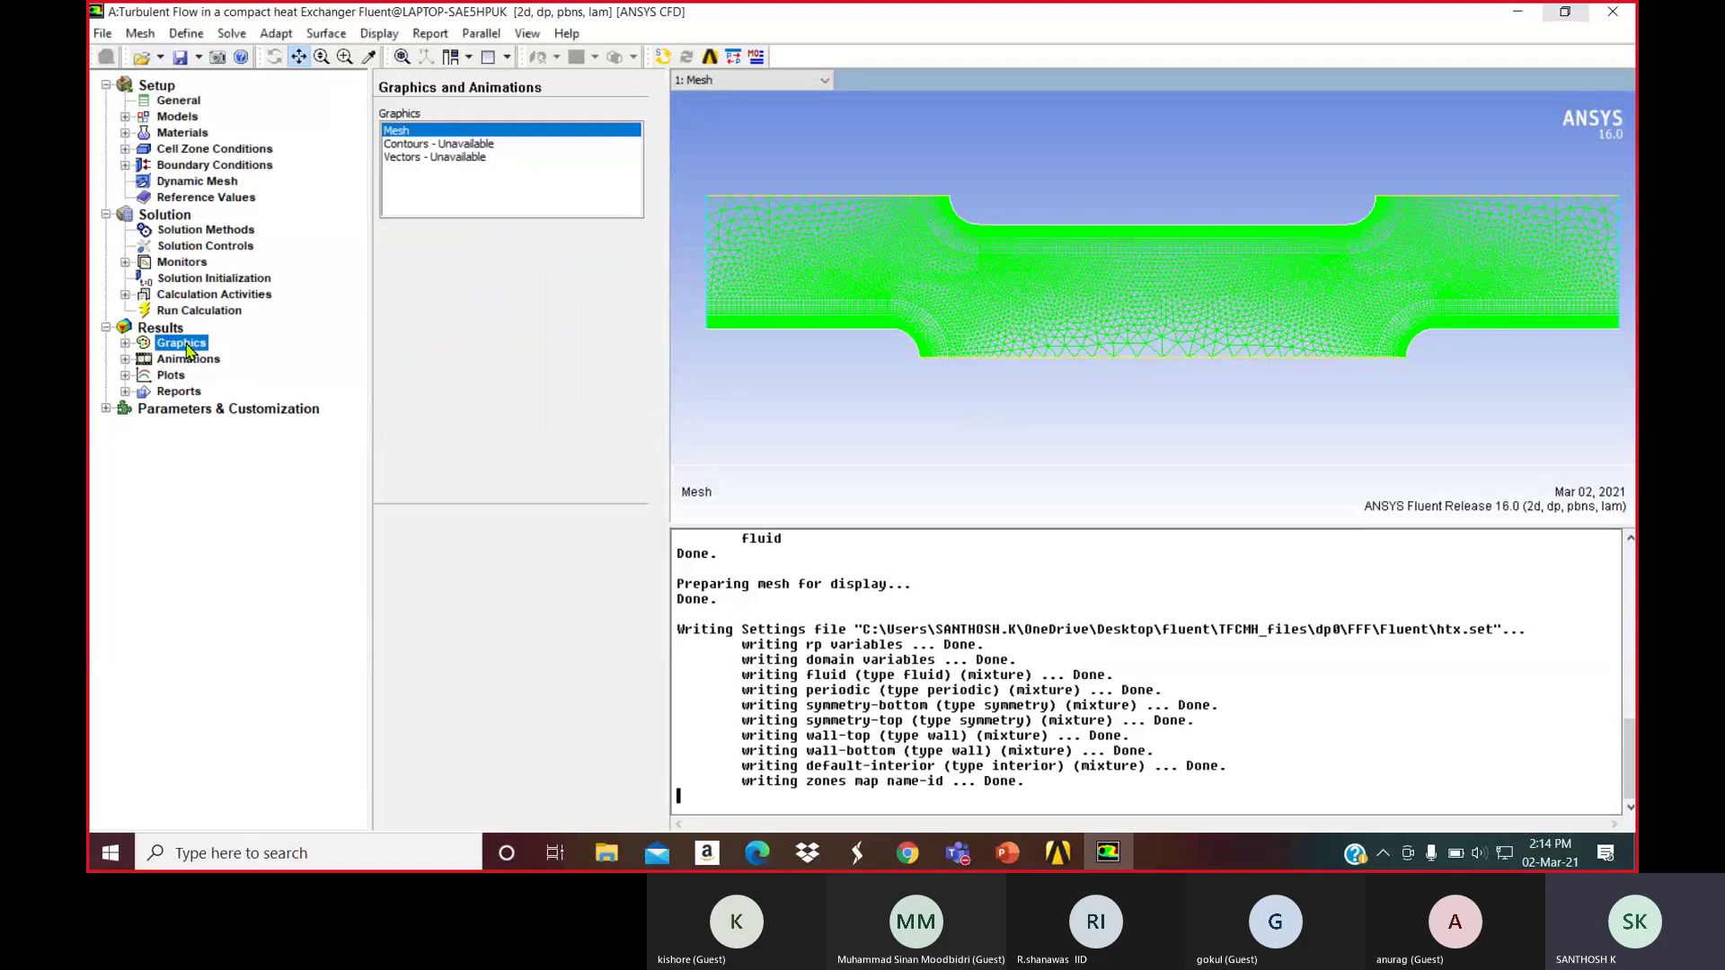
pyautogui.click(550, 453)
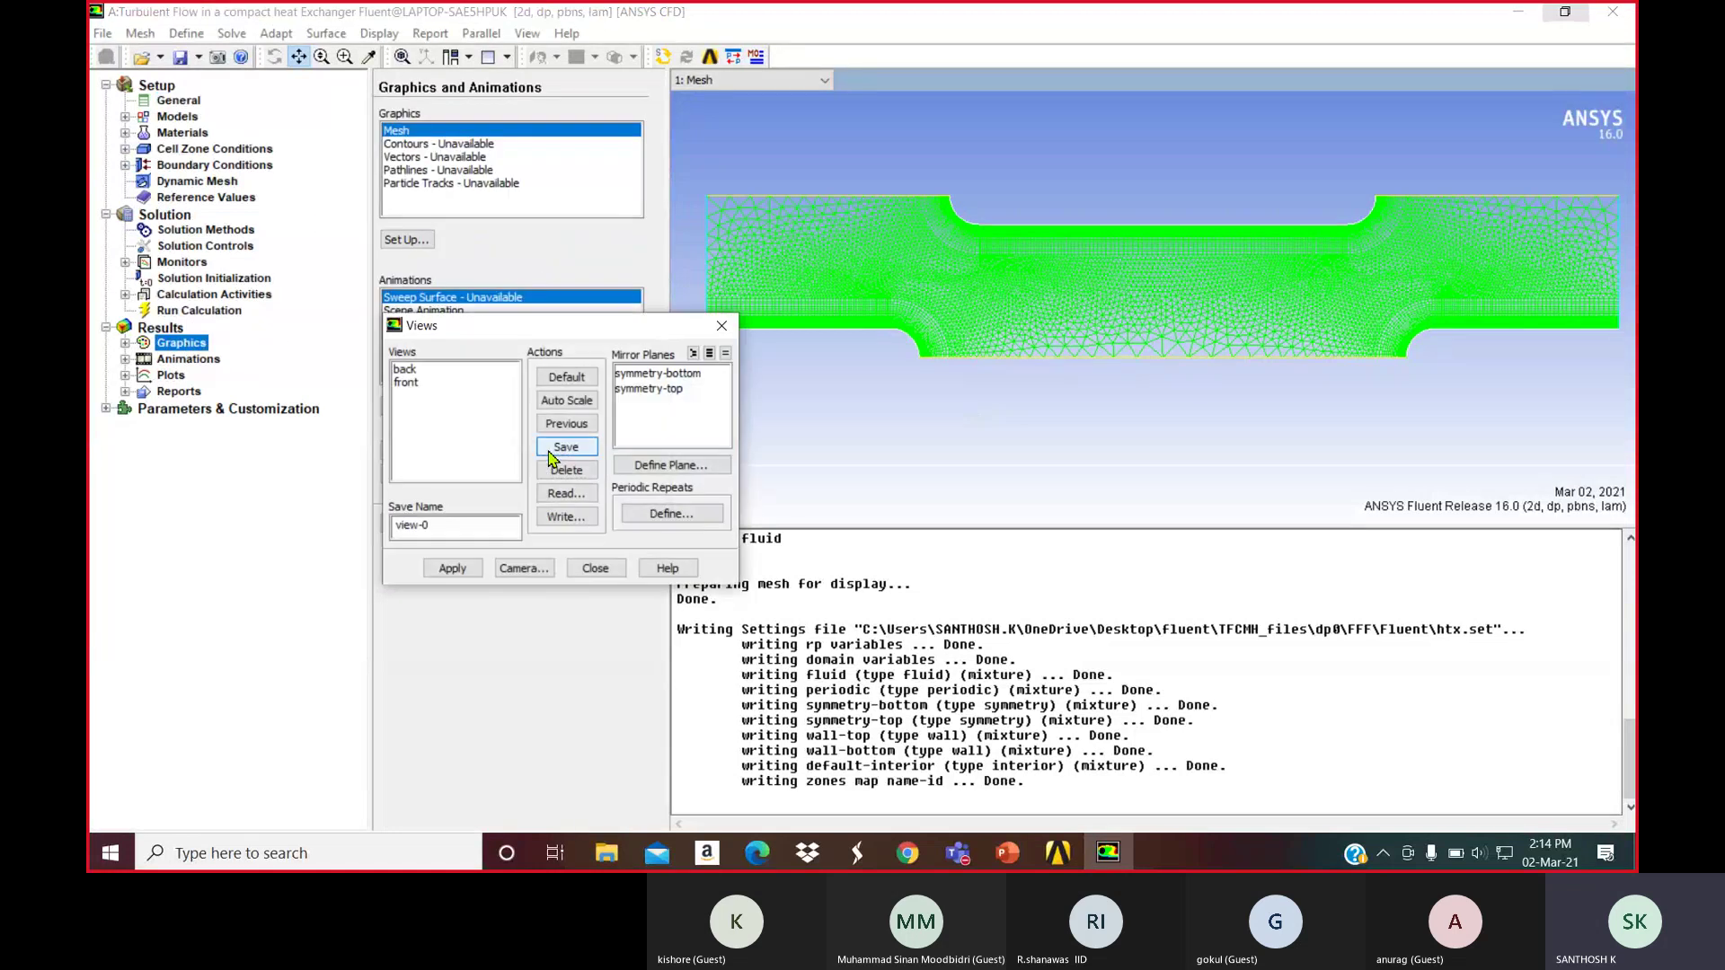
pyautogui.click(647, 389)
pyautogui.click(654, 374)
pyautogui.click(452, 568)
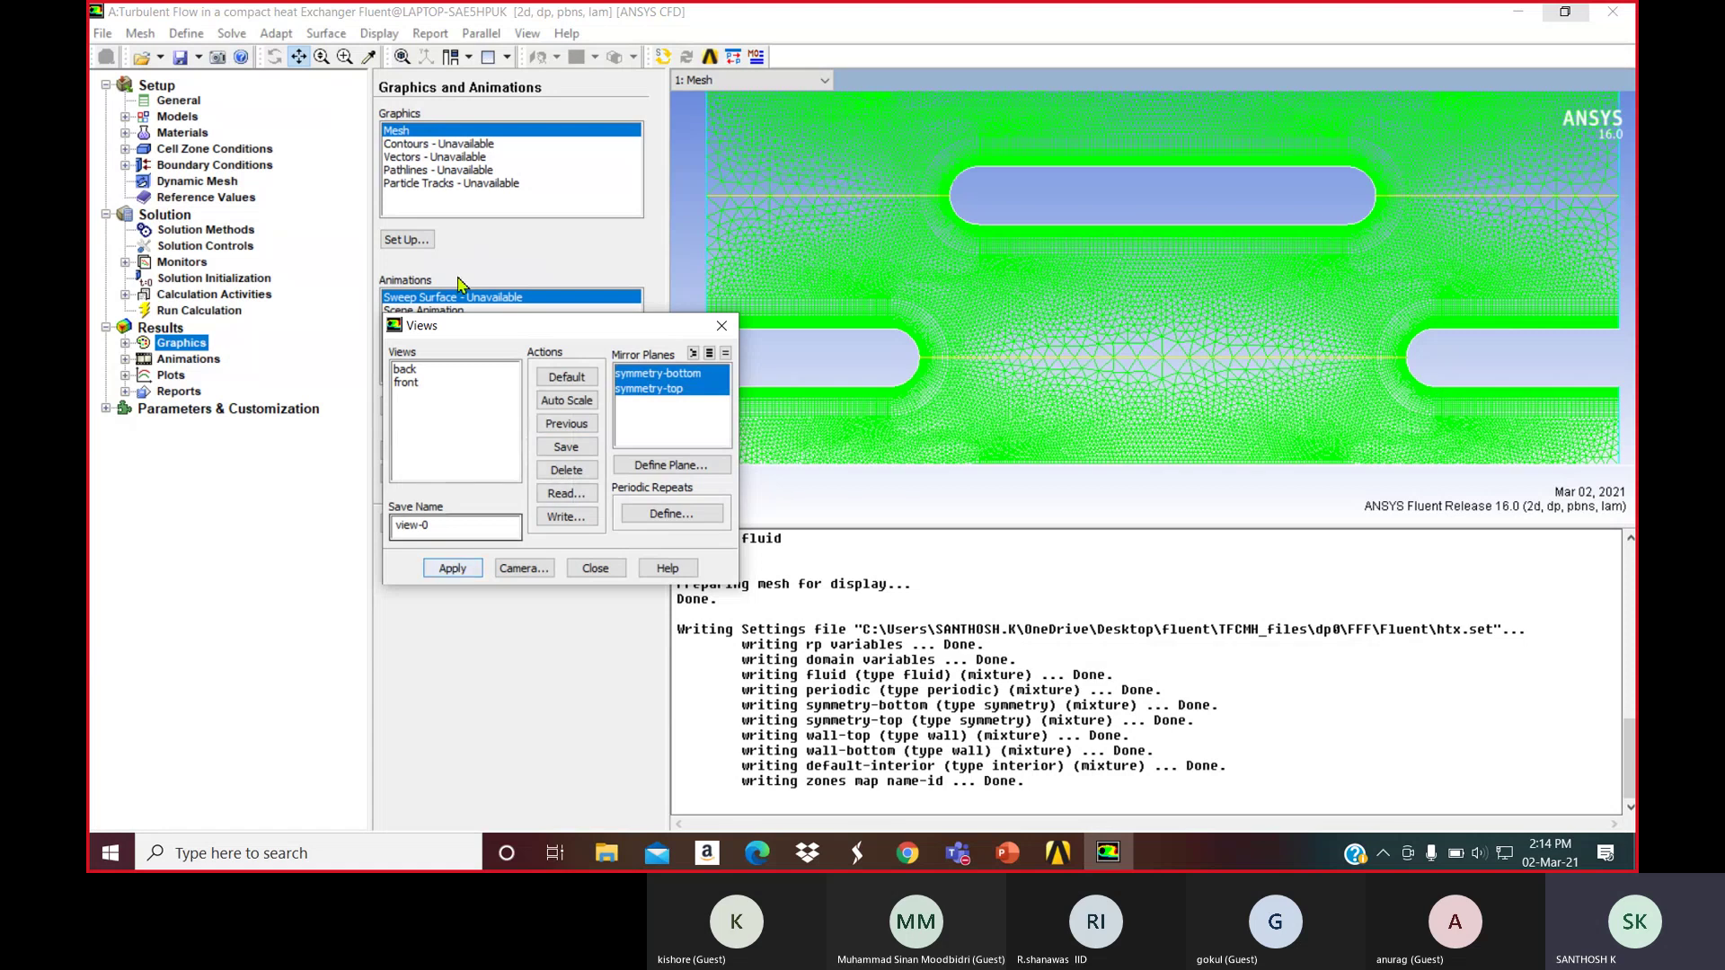
pyautogui.click(402, 57)
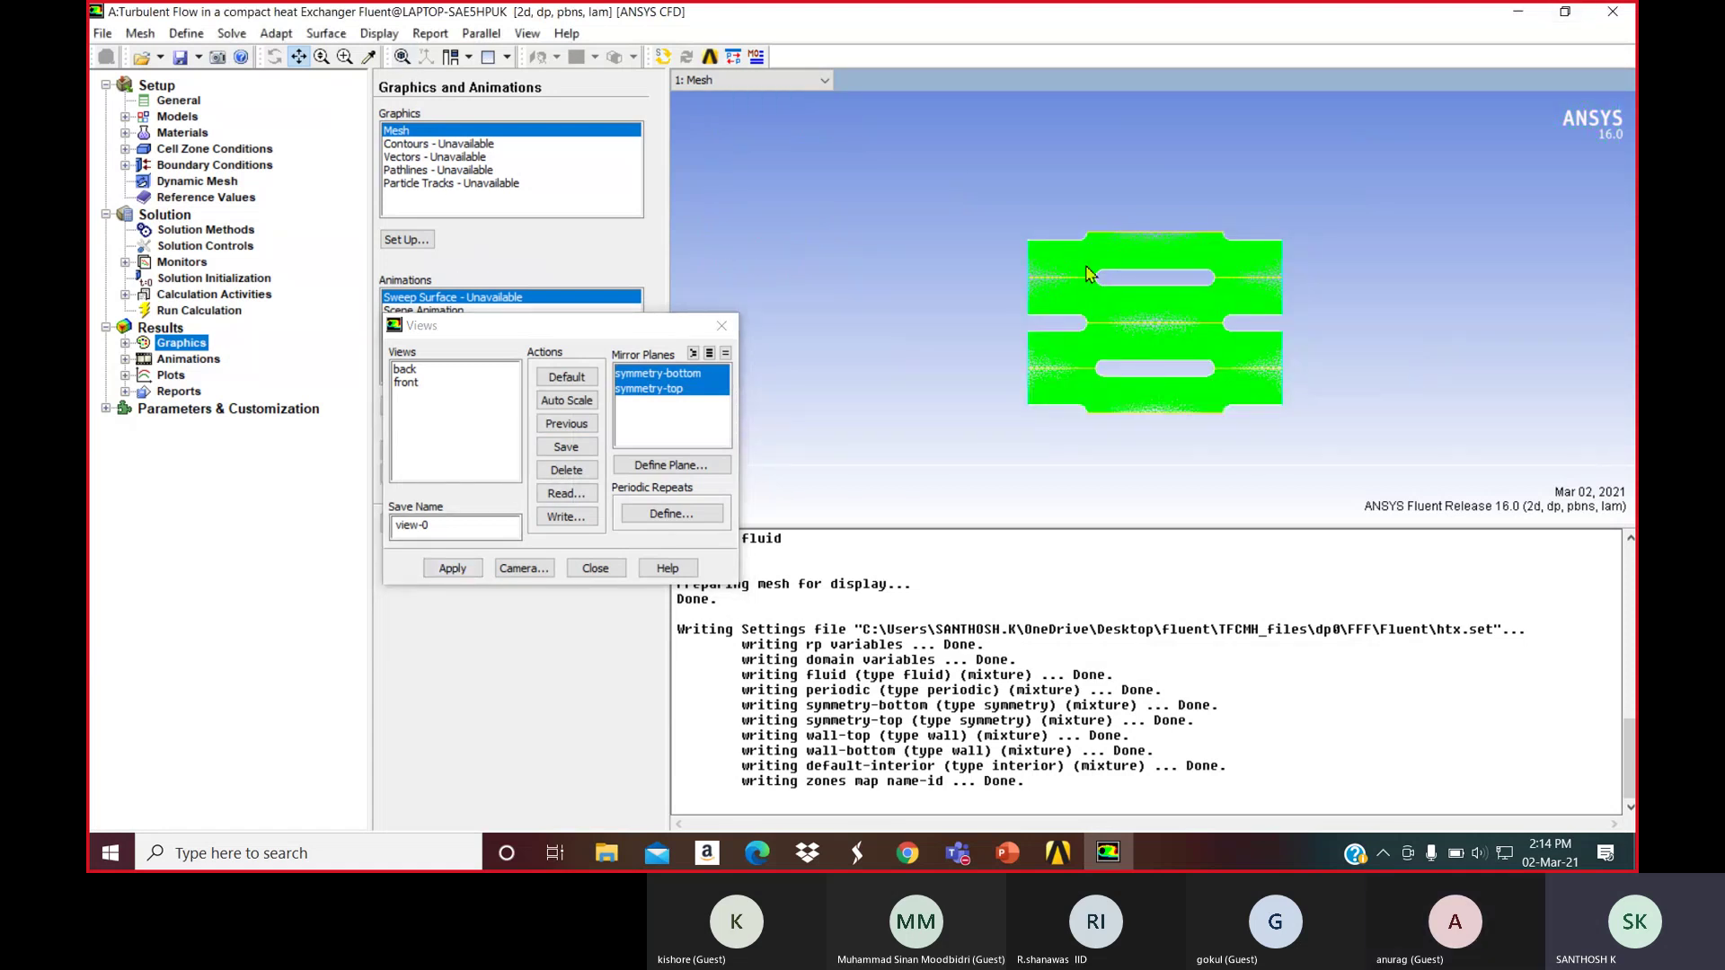
pyautogui.scroll(3, 1244, 395)
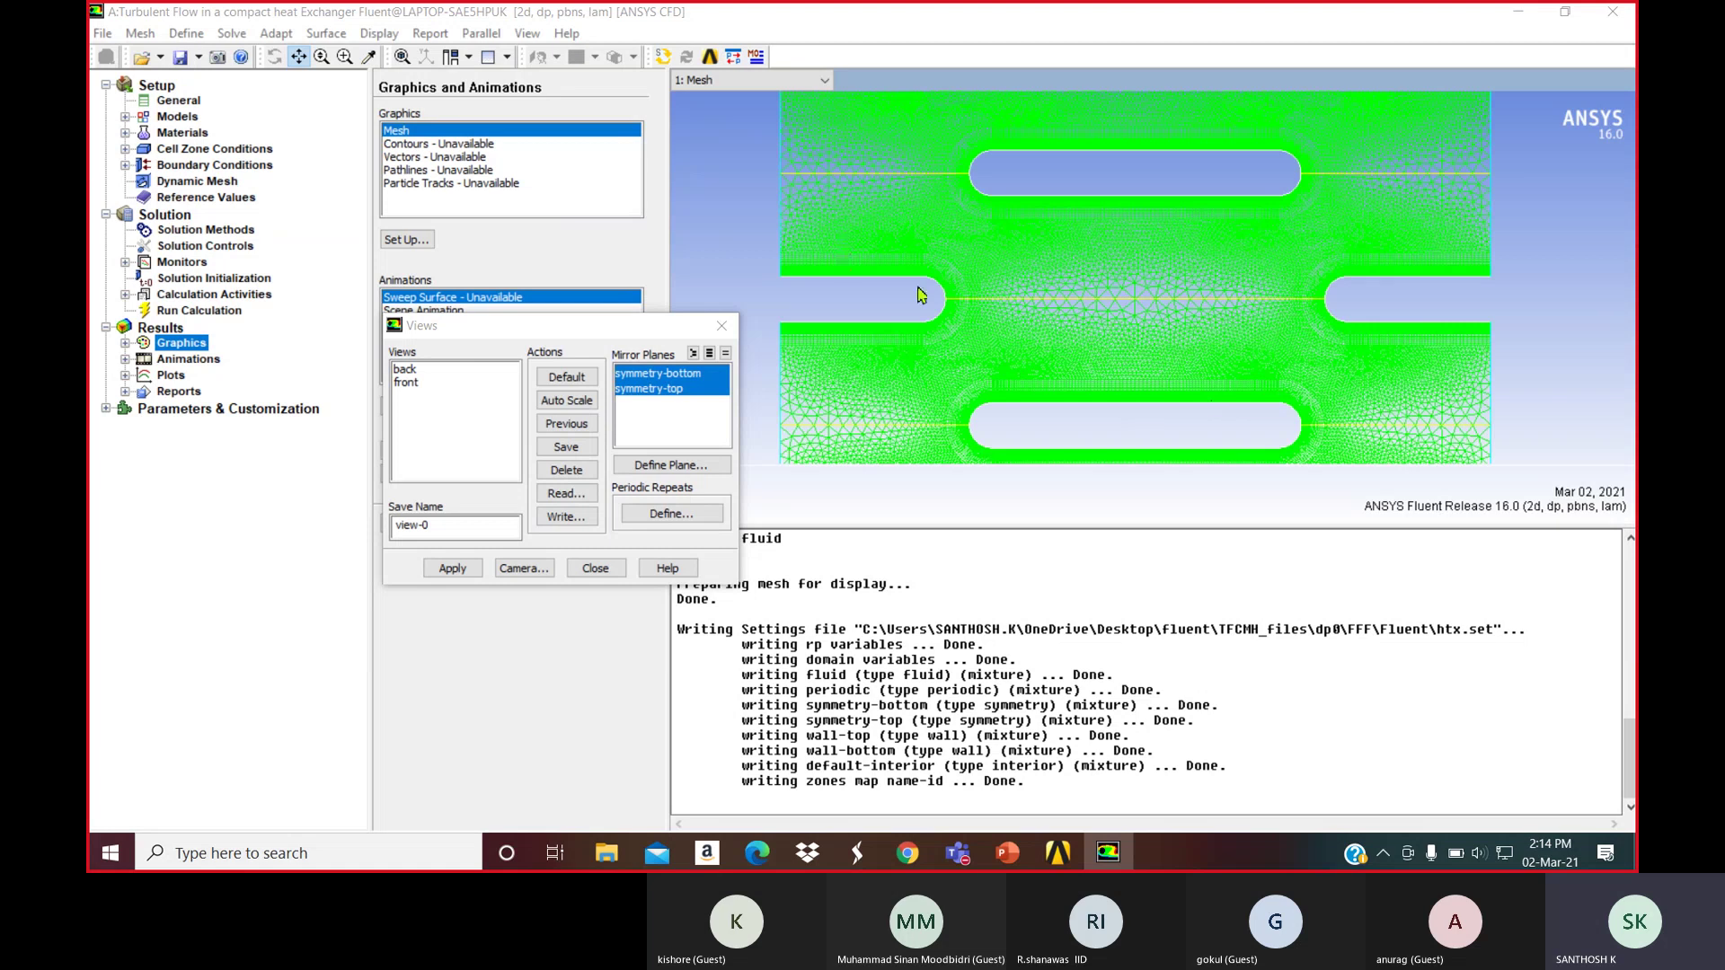
pyautogui.click(408, 57)
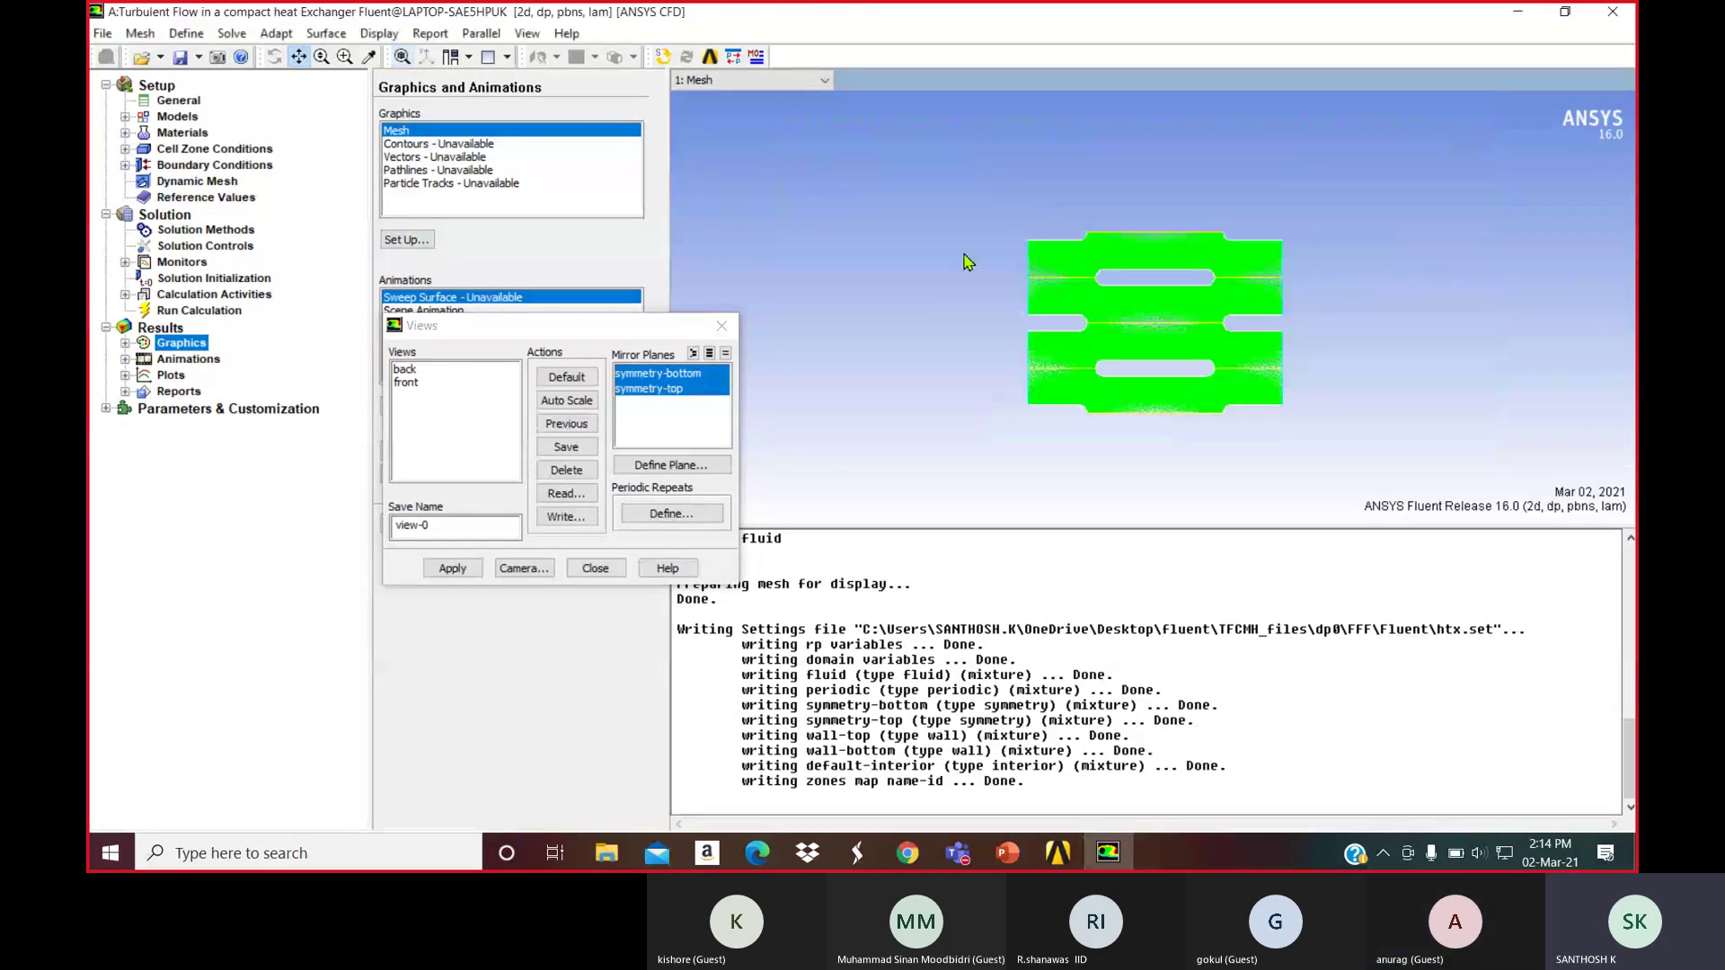
pyautogui.moveTo(961, 282); pyautogui.dragTo(966, 278)
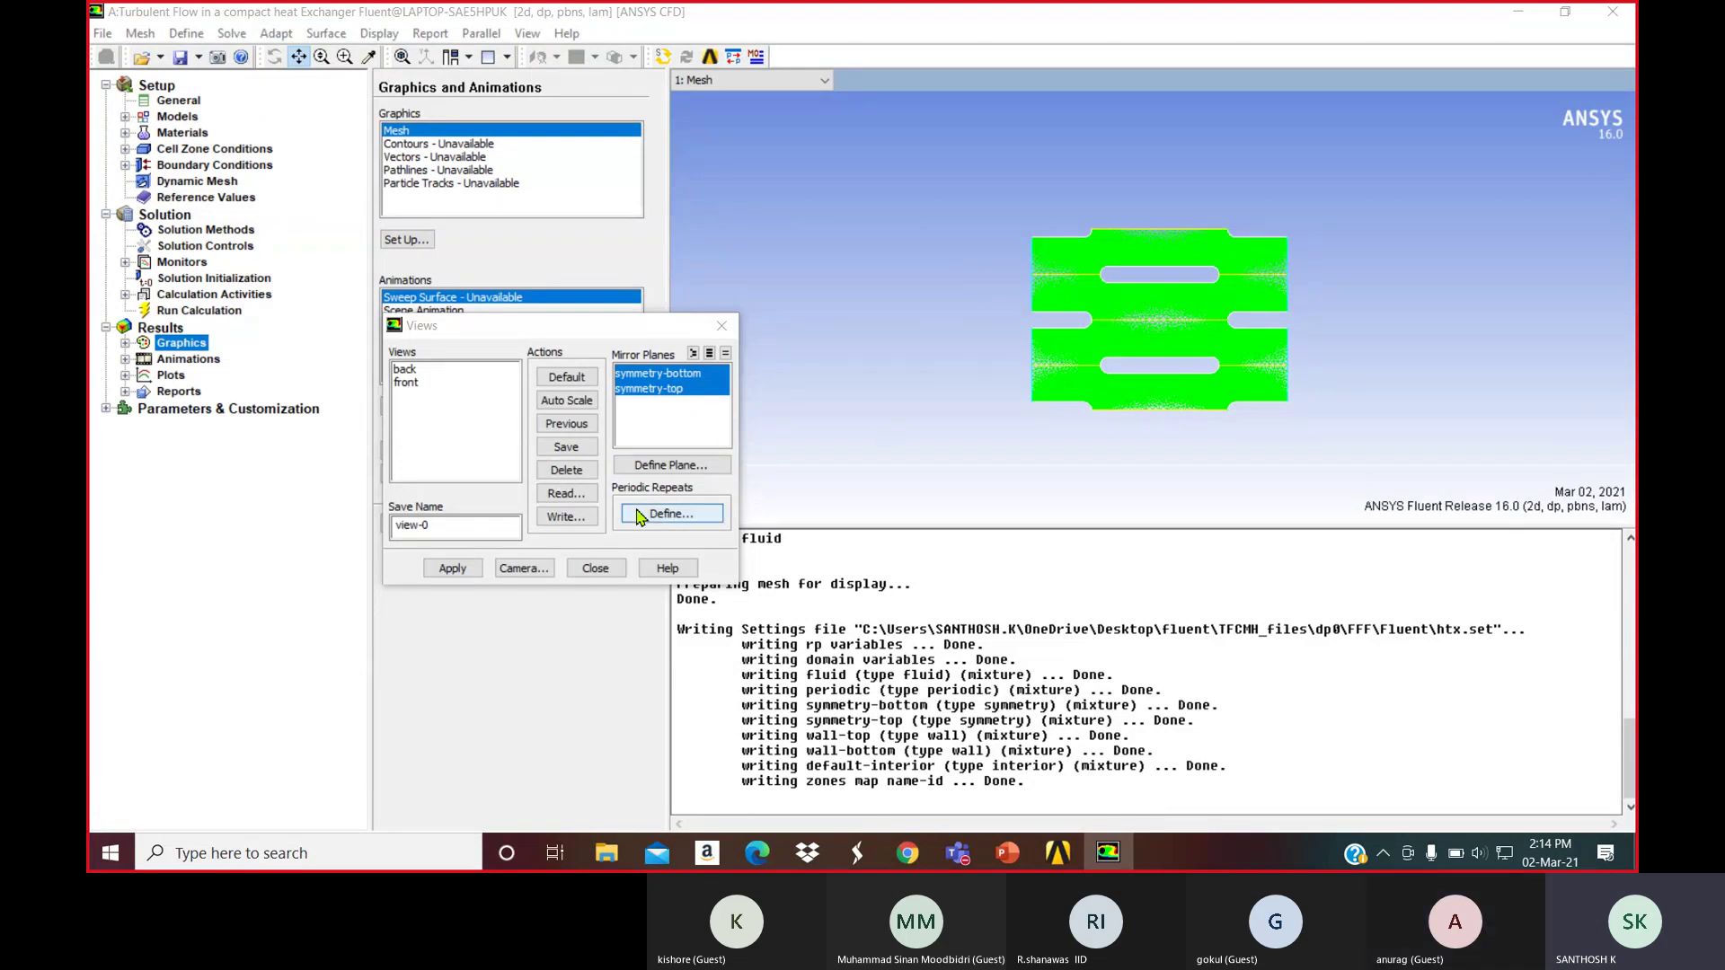
# Remove both mirror planes and box-zoom onto the single channel section
pyautogui.click(653, 401)
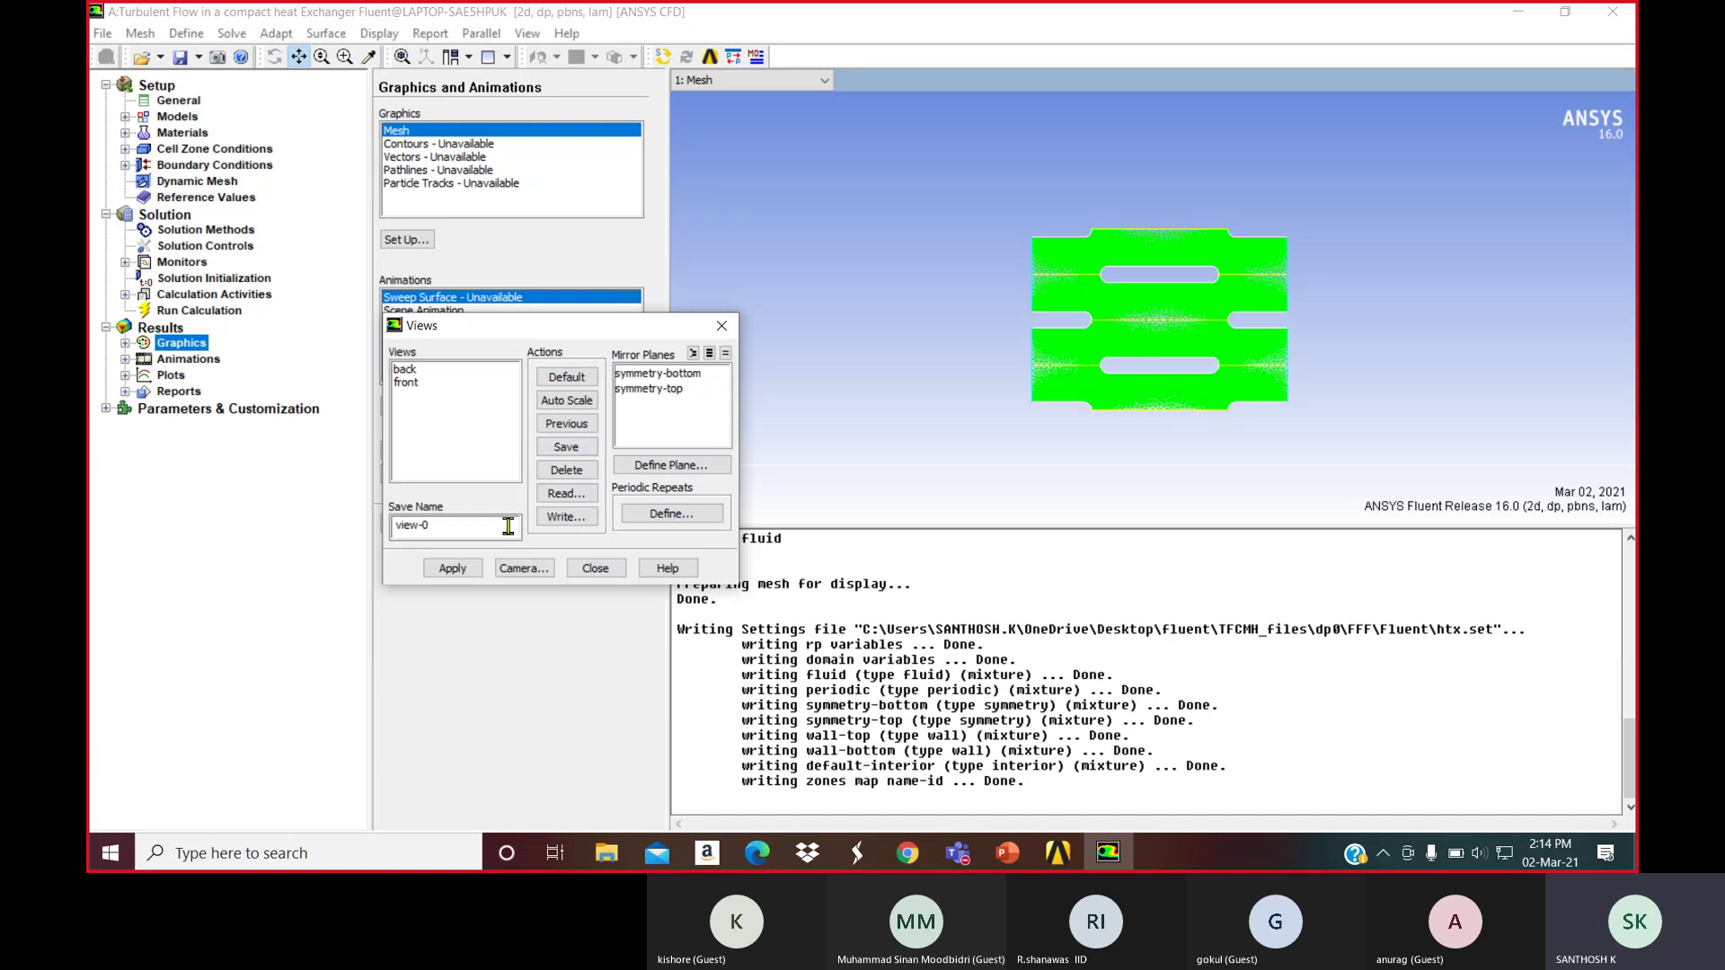
pyautogui.click(452, 569)
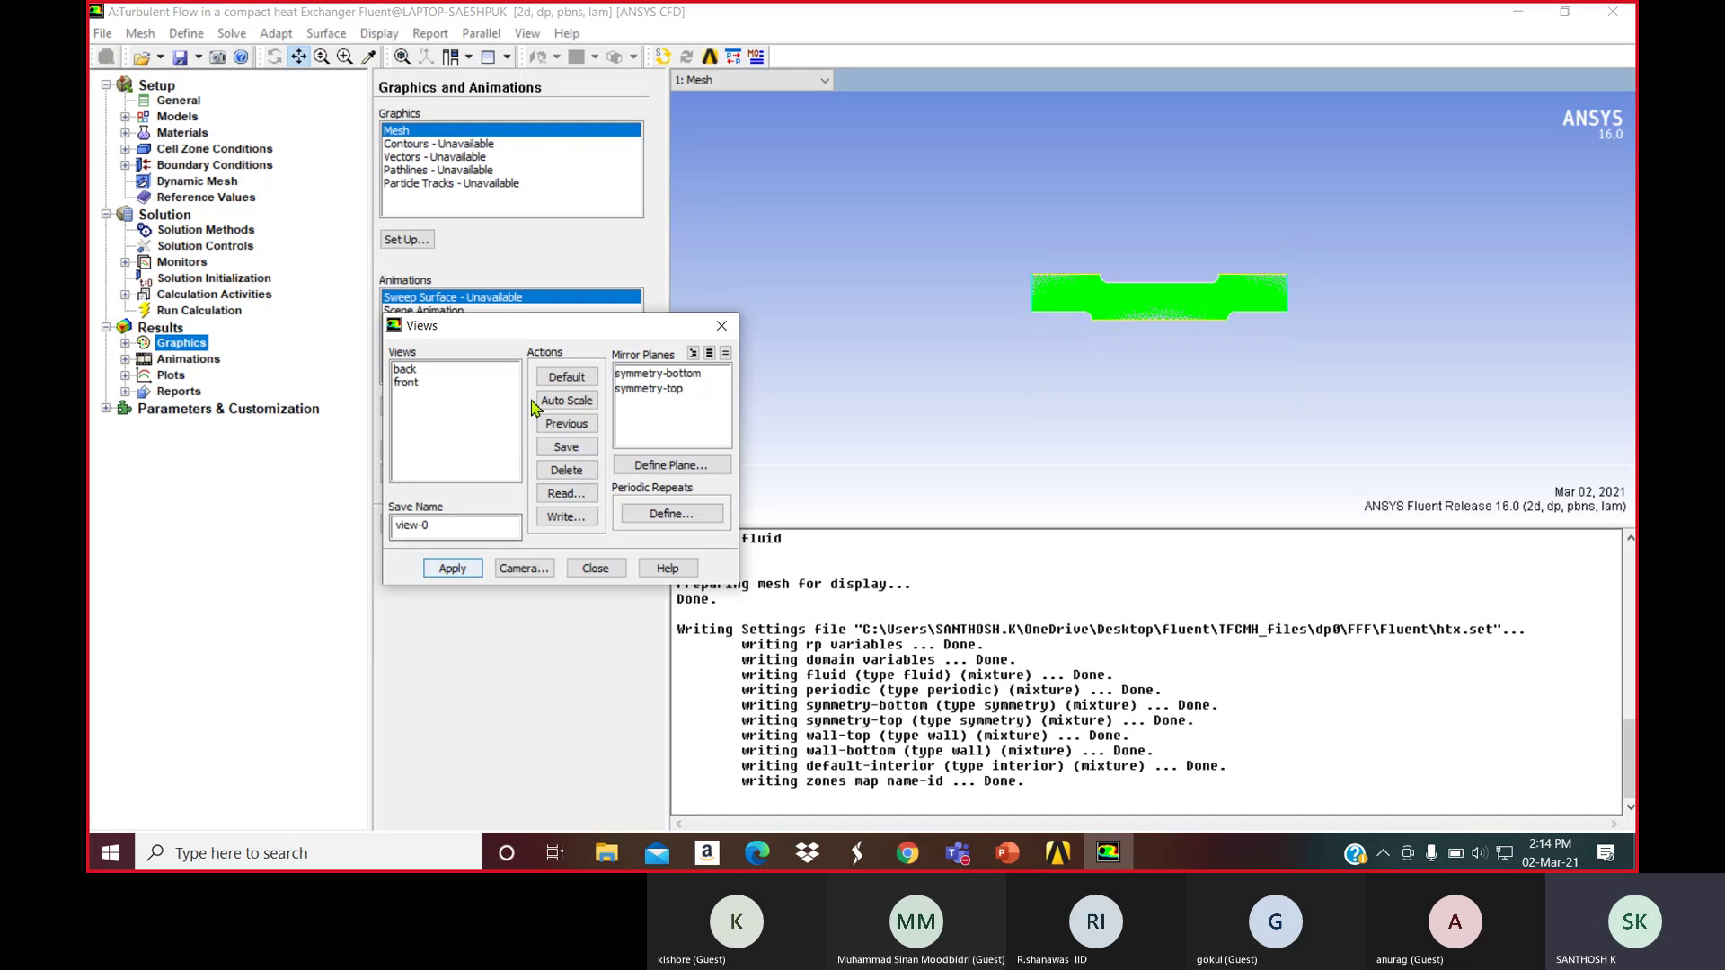
pyautogui.click(402, 55)
pyautogui.moveTo(942, 221); pyautogui.dragTo(1366, 344, button='middle')
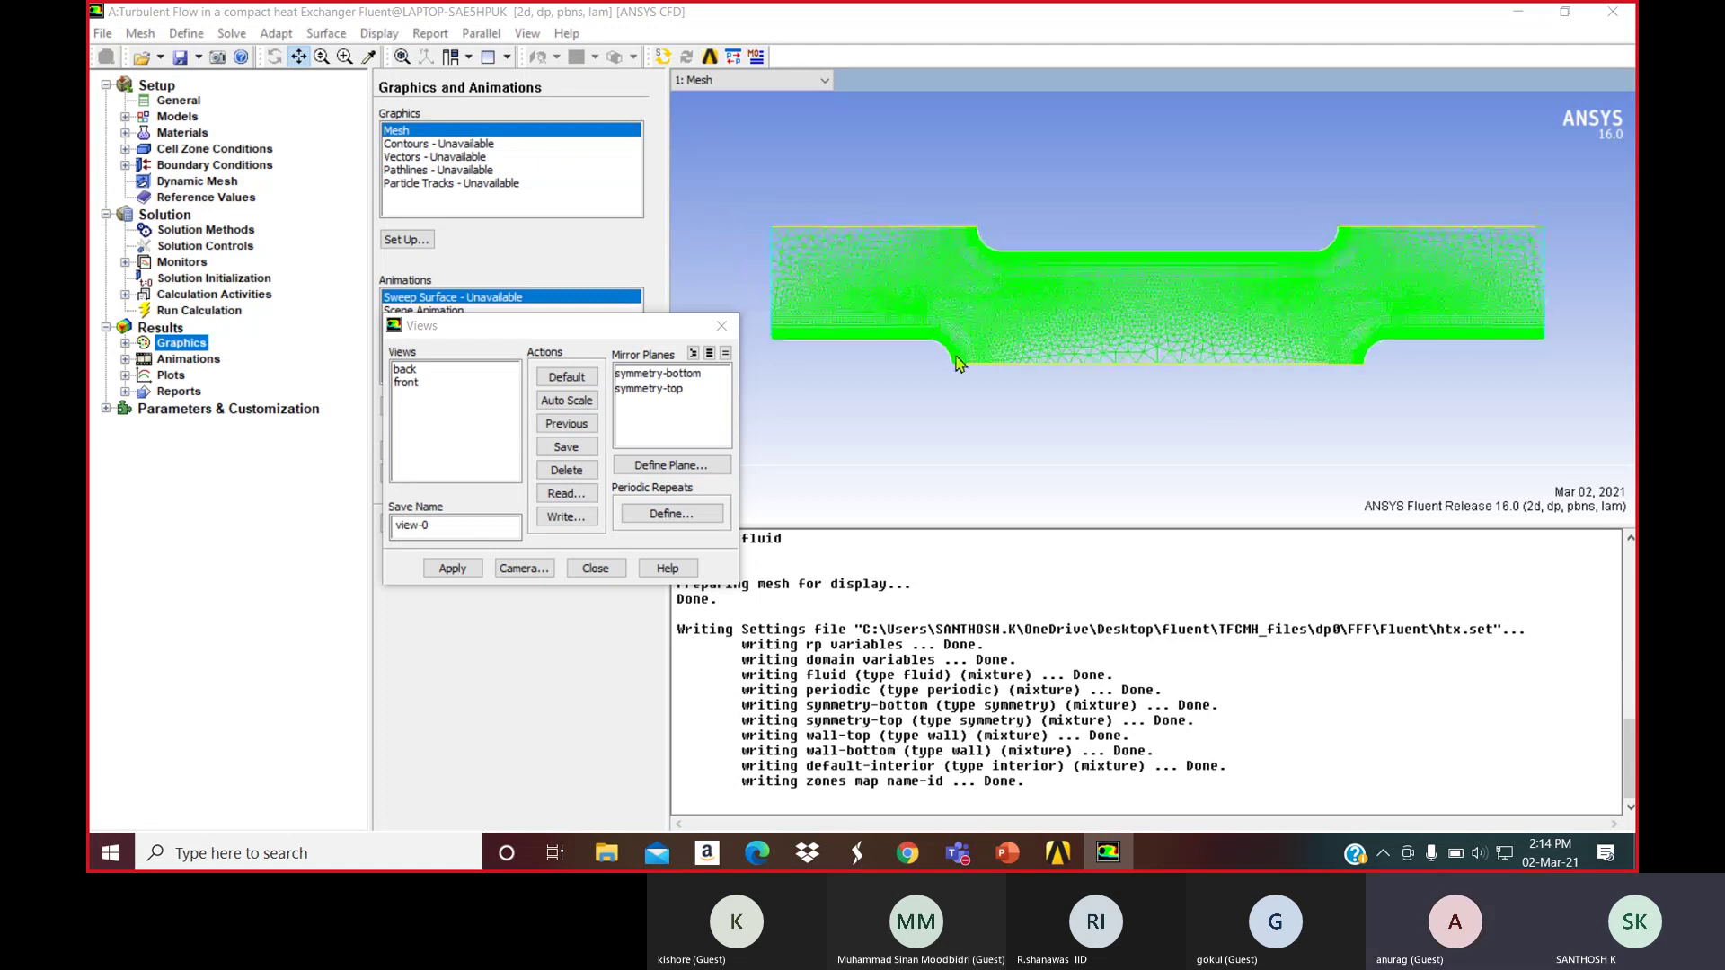
pyautogui.click(721, 325)
# Redraw the mesh in Mesh Display with only the periodic surfaces selected
pyautogui.click(167, 102)
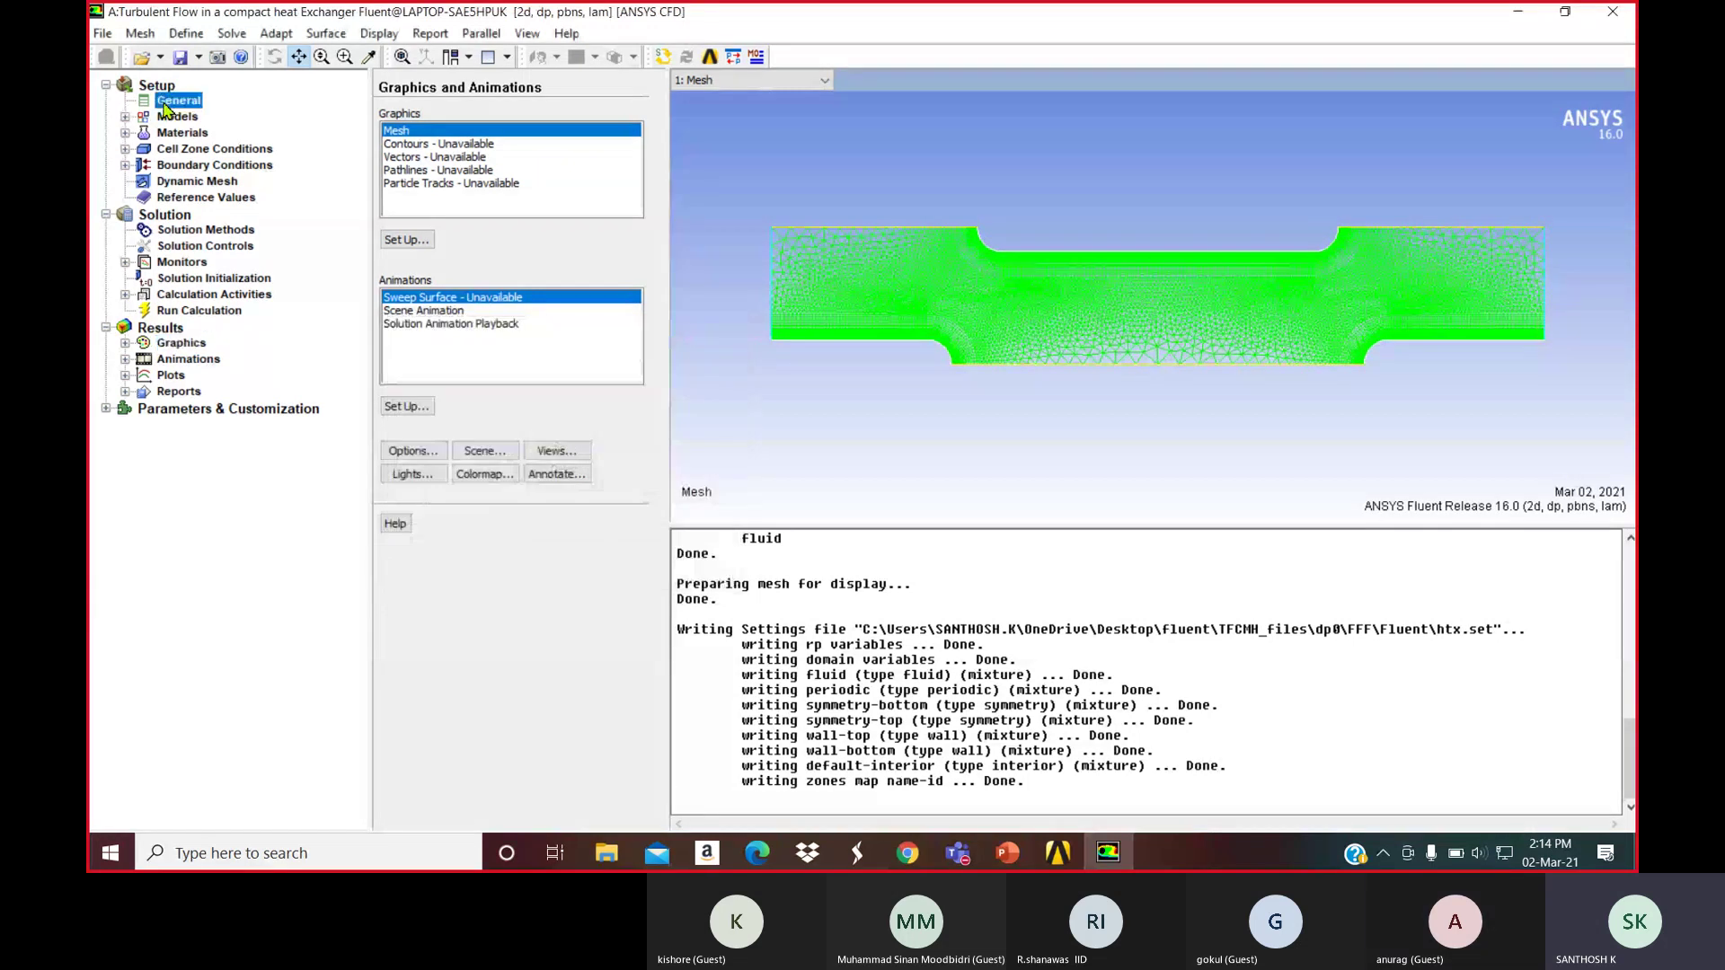
pyautogui.click(428, 162)
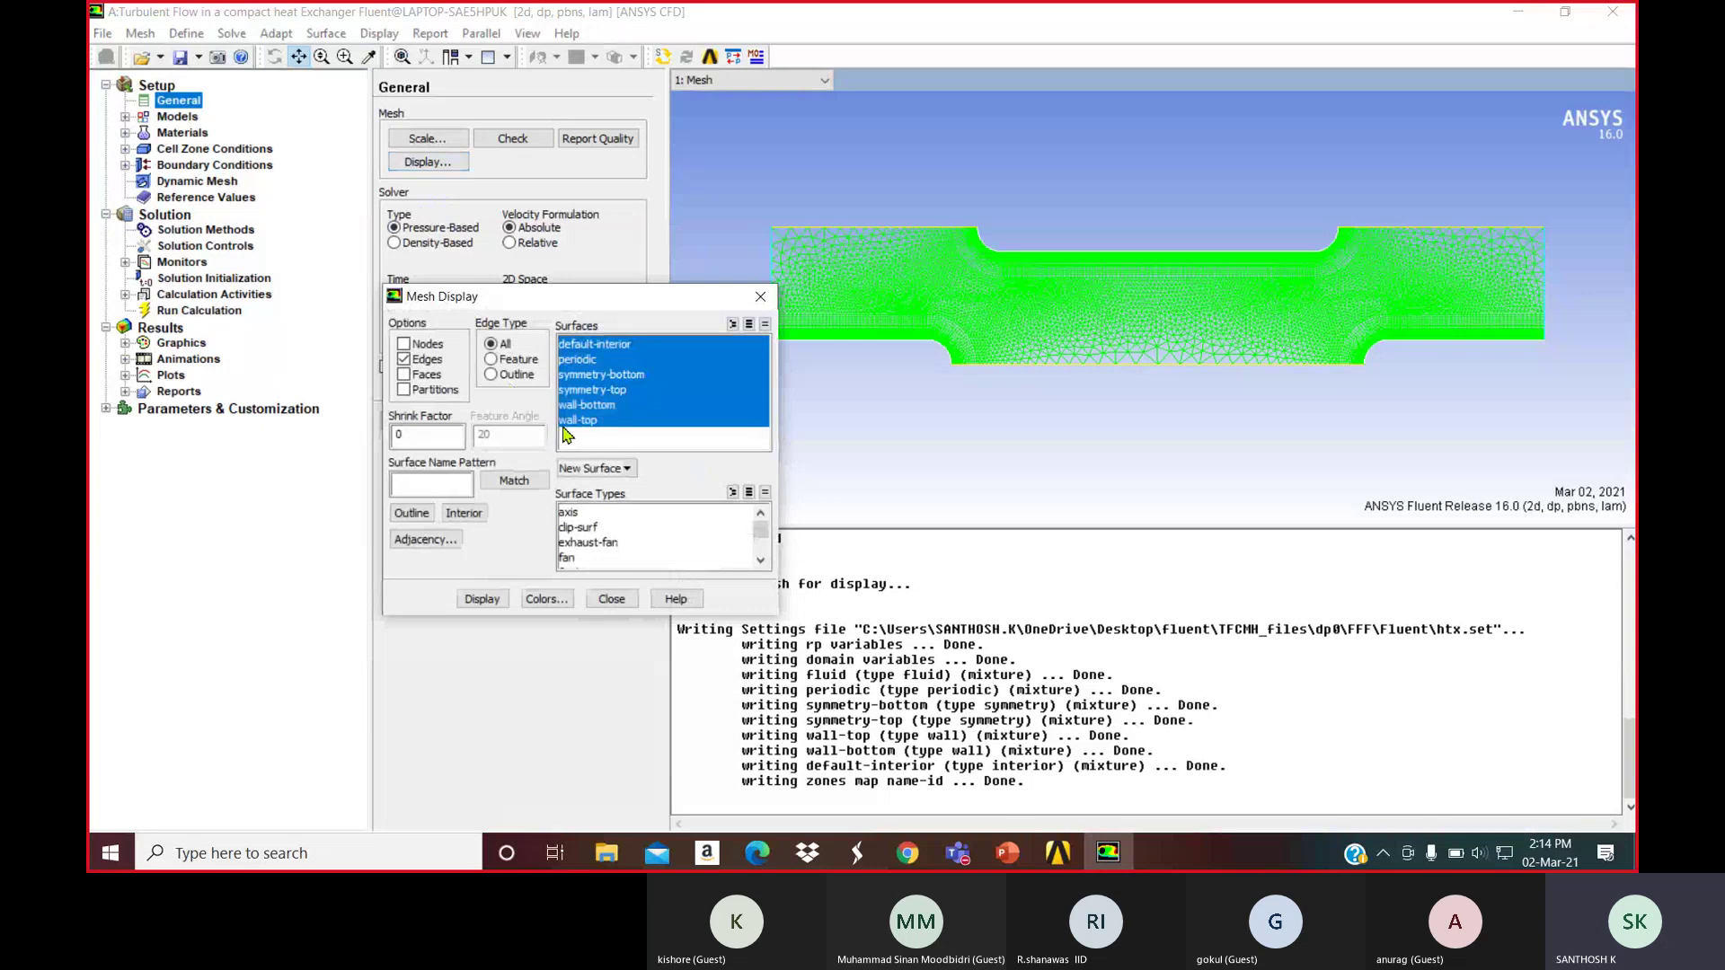
pyautogui.click(579, 360)
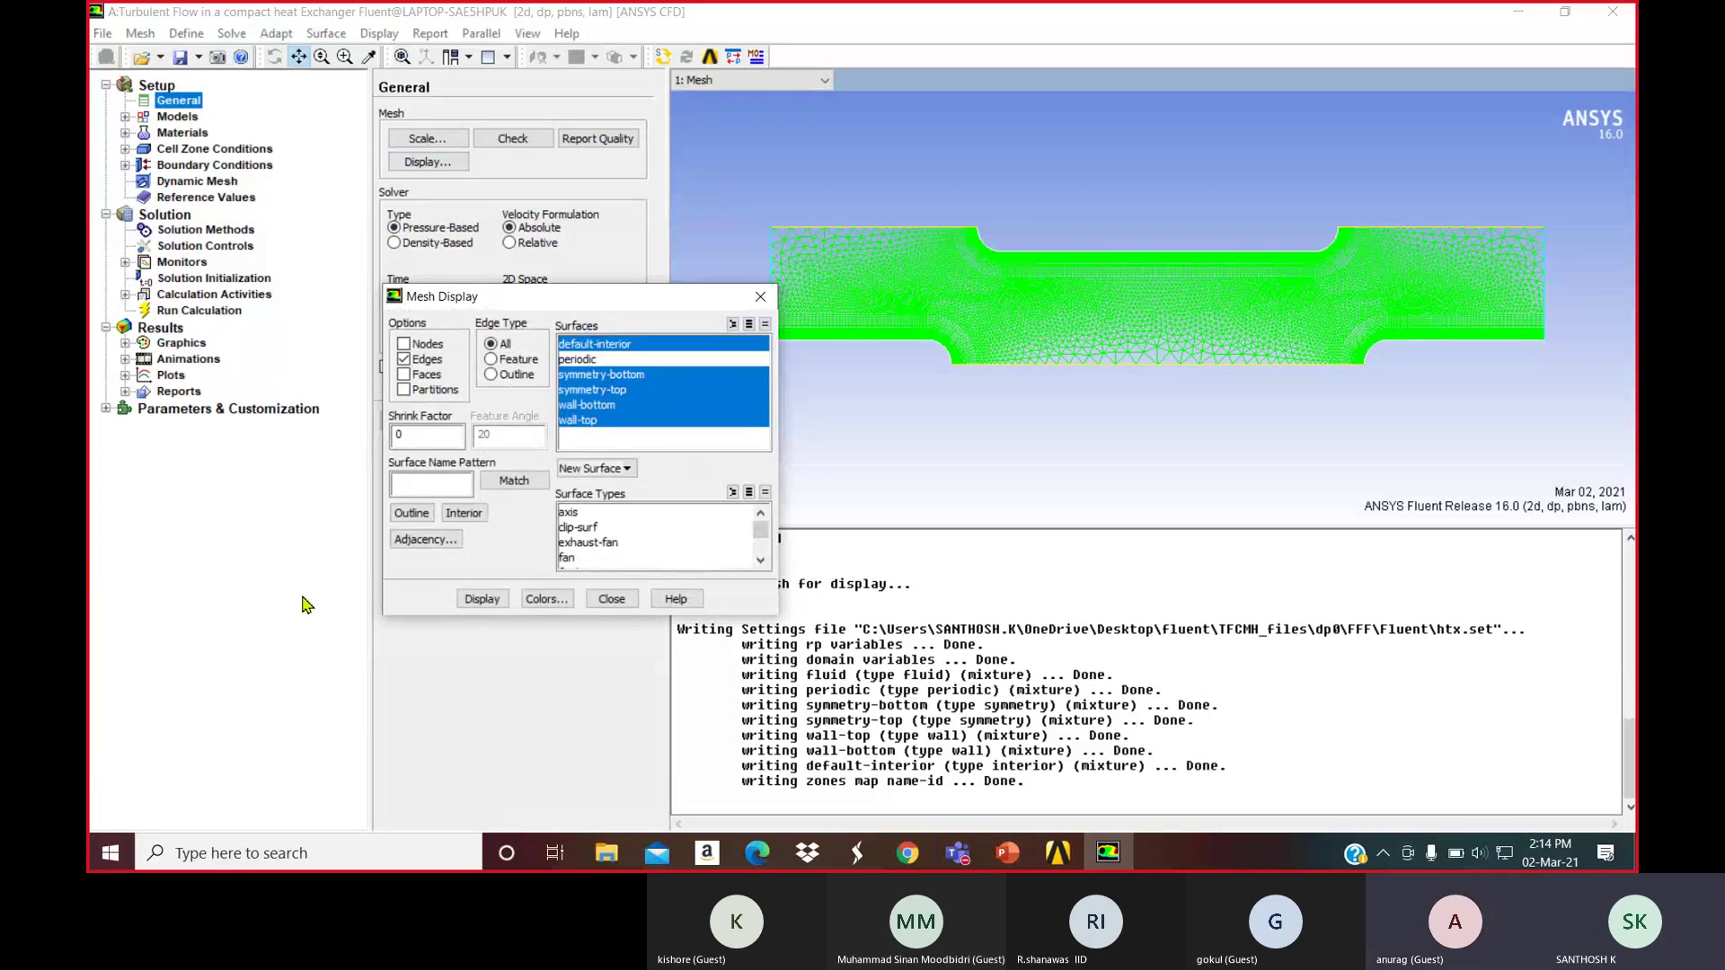
pyautogui.click(483, 599)
pyautogui.click(765, 325)
pyautogui.click(584, 360)
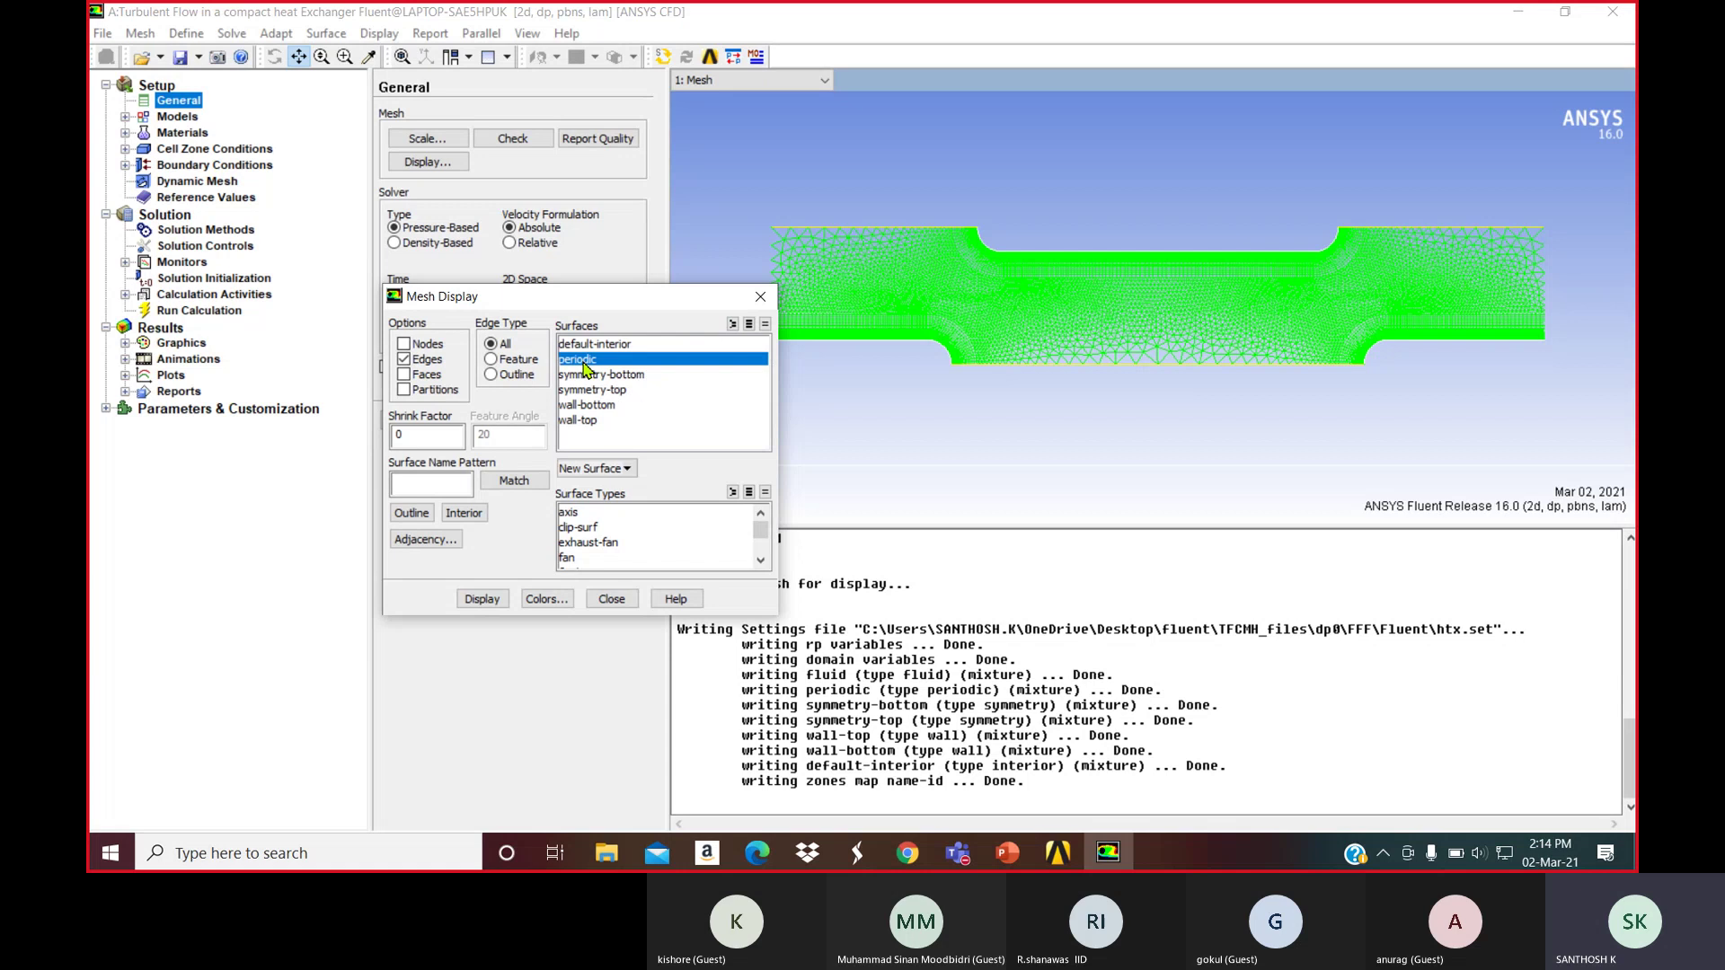
pyautogui.click(482, 599)
pyautogui.moveTo(697, 306); pyautogui.dragTo(593, 321)
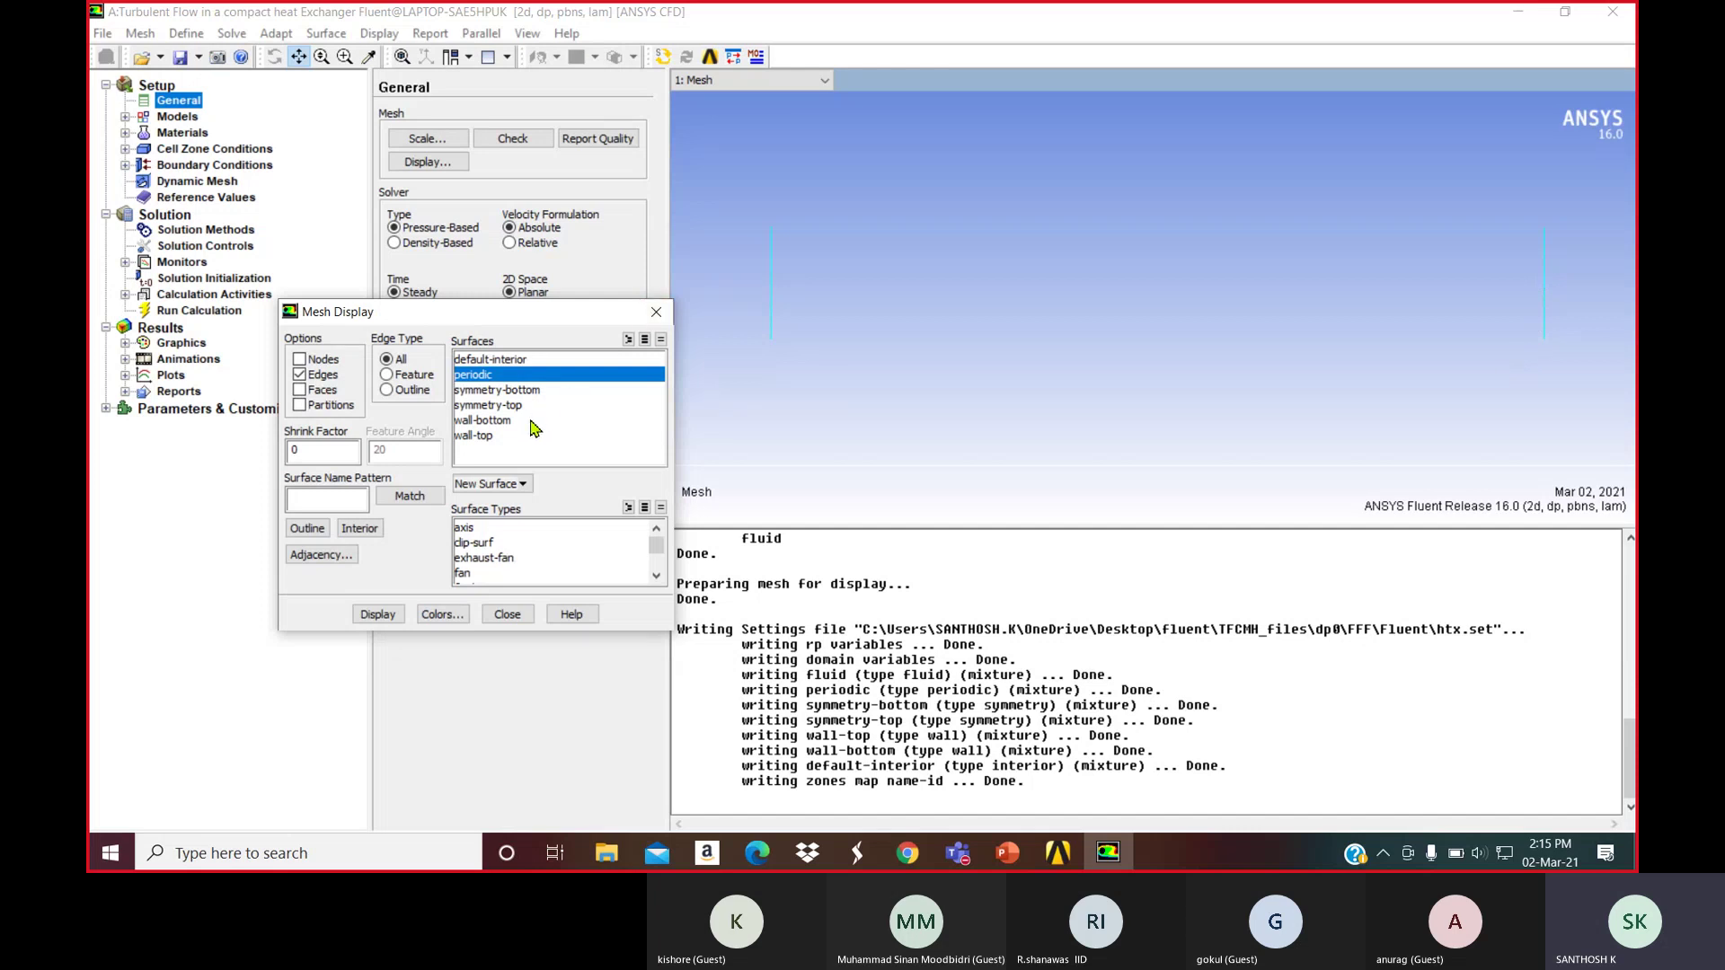
pyautogui.click(670, 313)
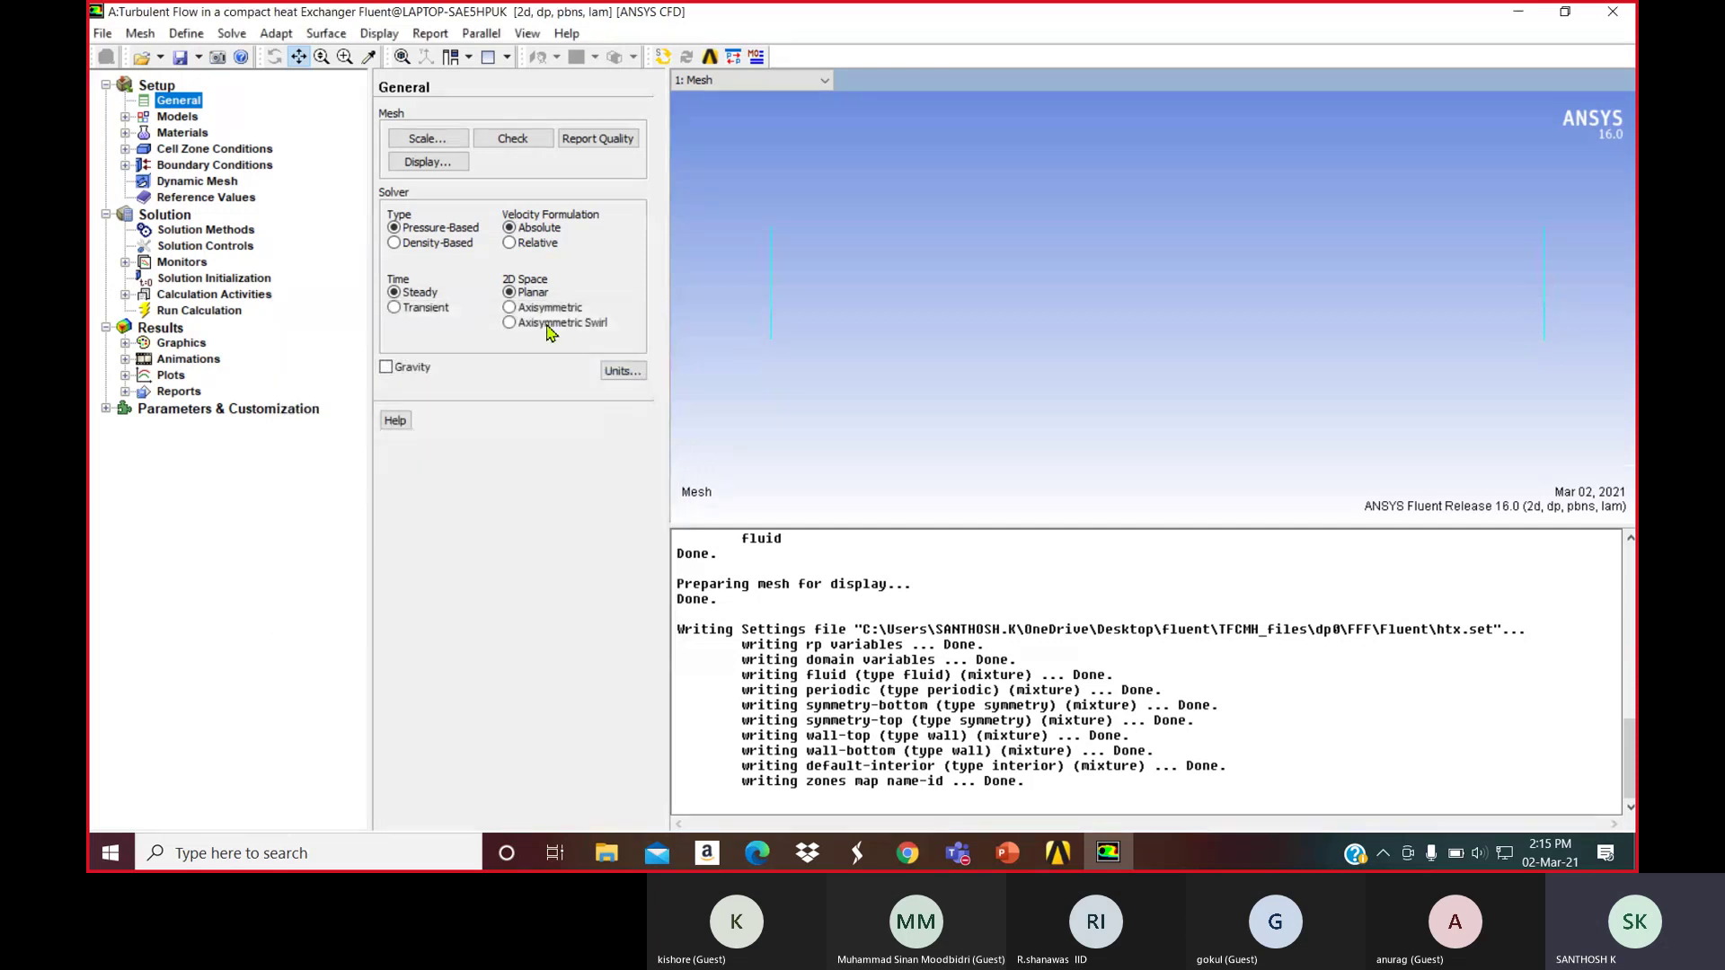
# Inspect the symmetry-bottom, wall-bottom and wall-top zones under Boundary Conditions
pyautogui.click(214, 165)
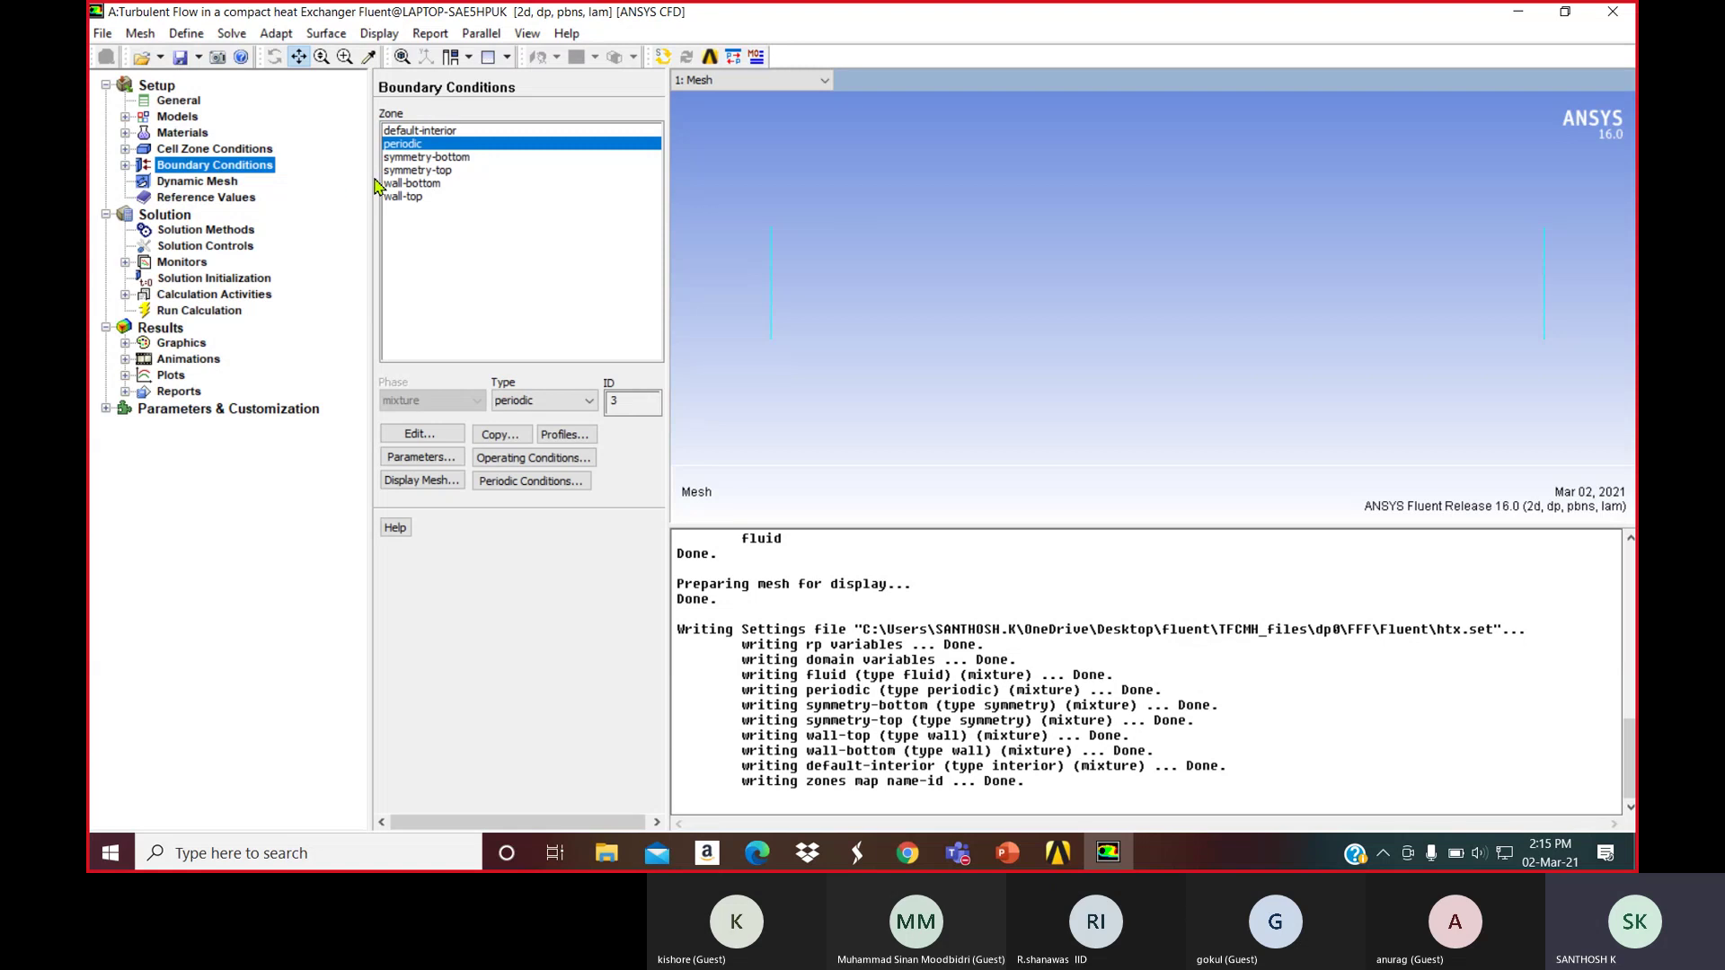
pyautogui.click(416, 157)
pyautogui.click(417, 183)
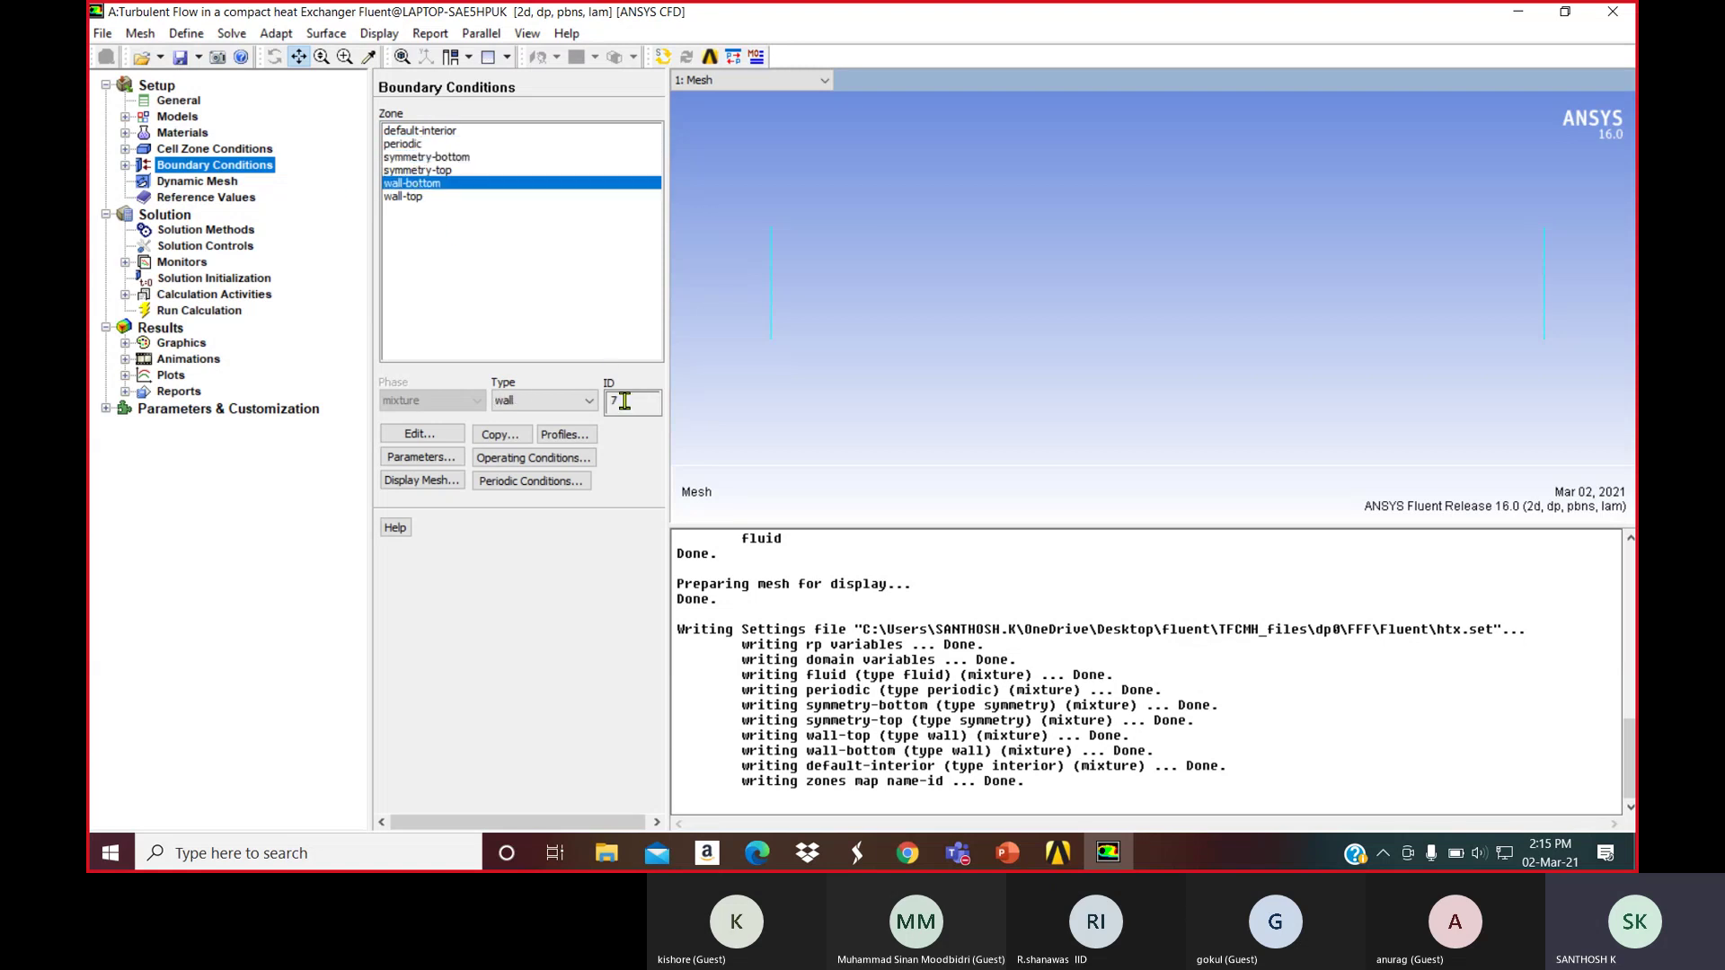
pyautogui.click(422, 197)
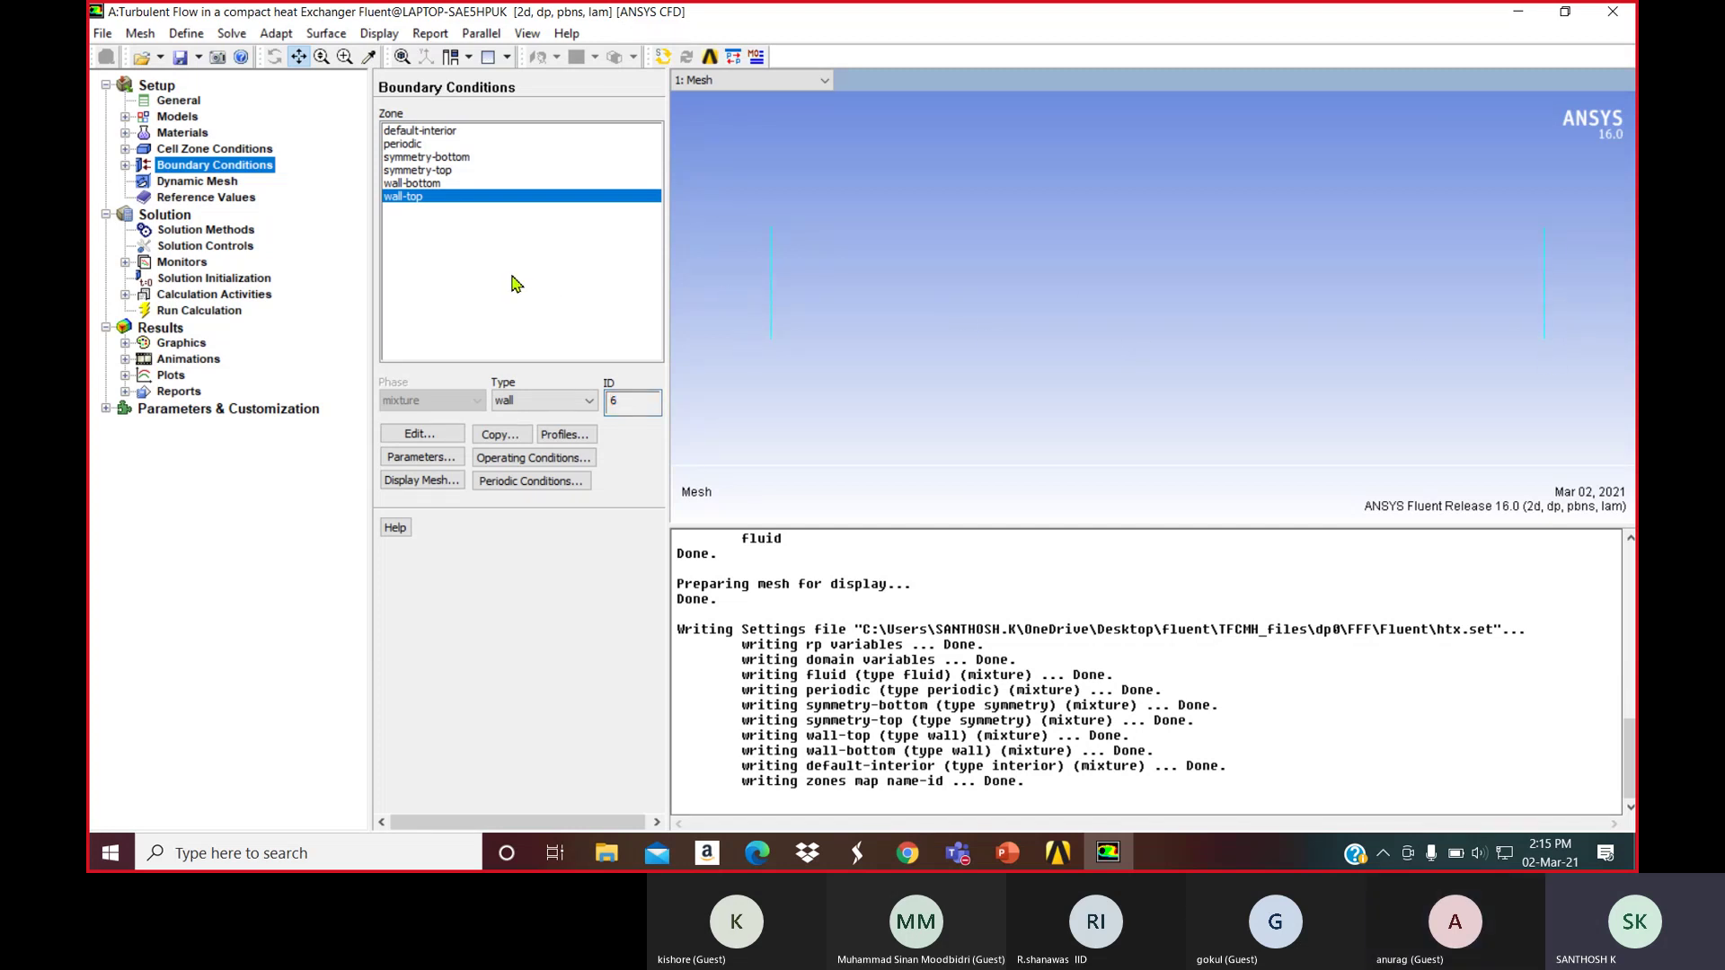
# Redisplay the mesh with all six surfaces selected in Mesh Display
pyautogui.click(189, 103)
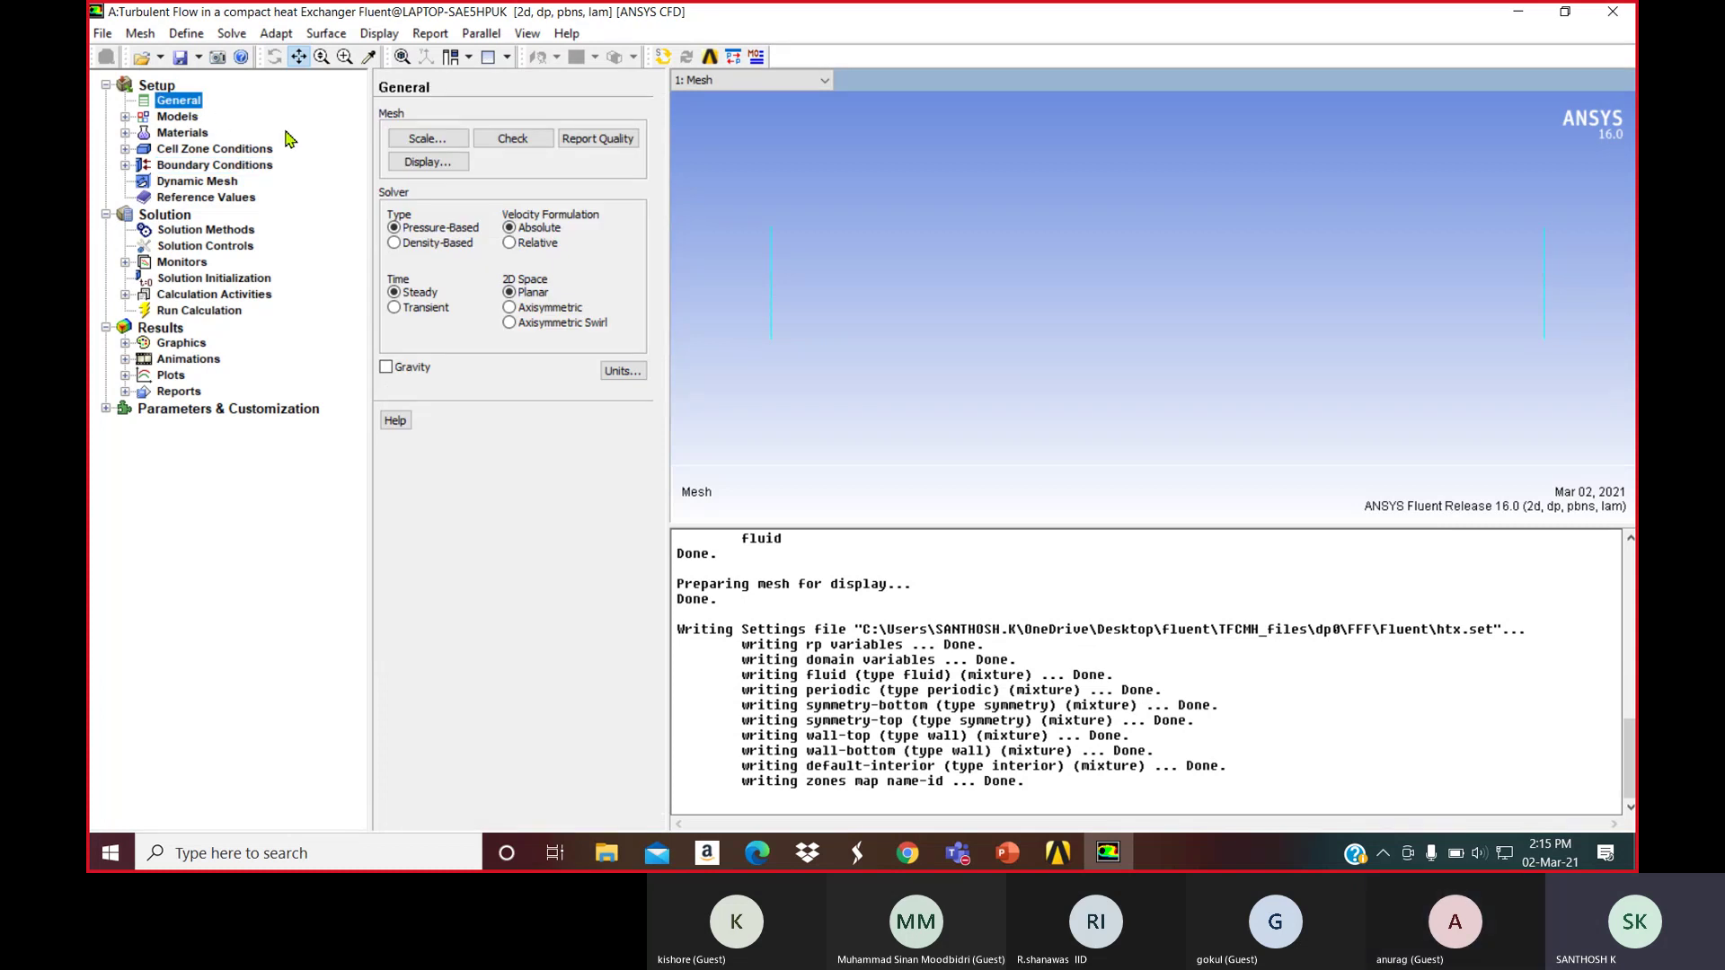
pyautogui.click(428, 162)
pyautogui.click(644, 340)
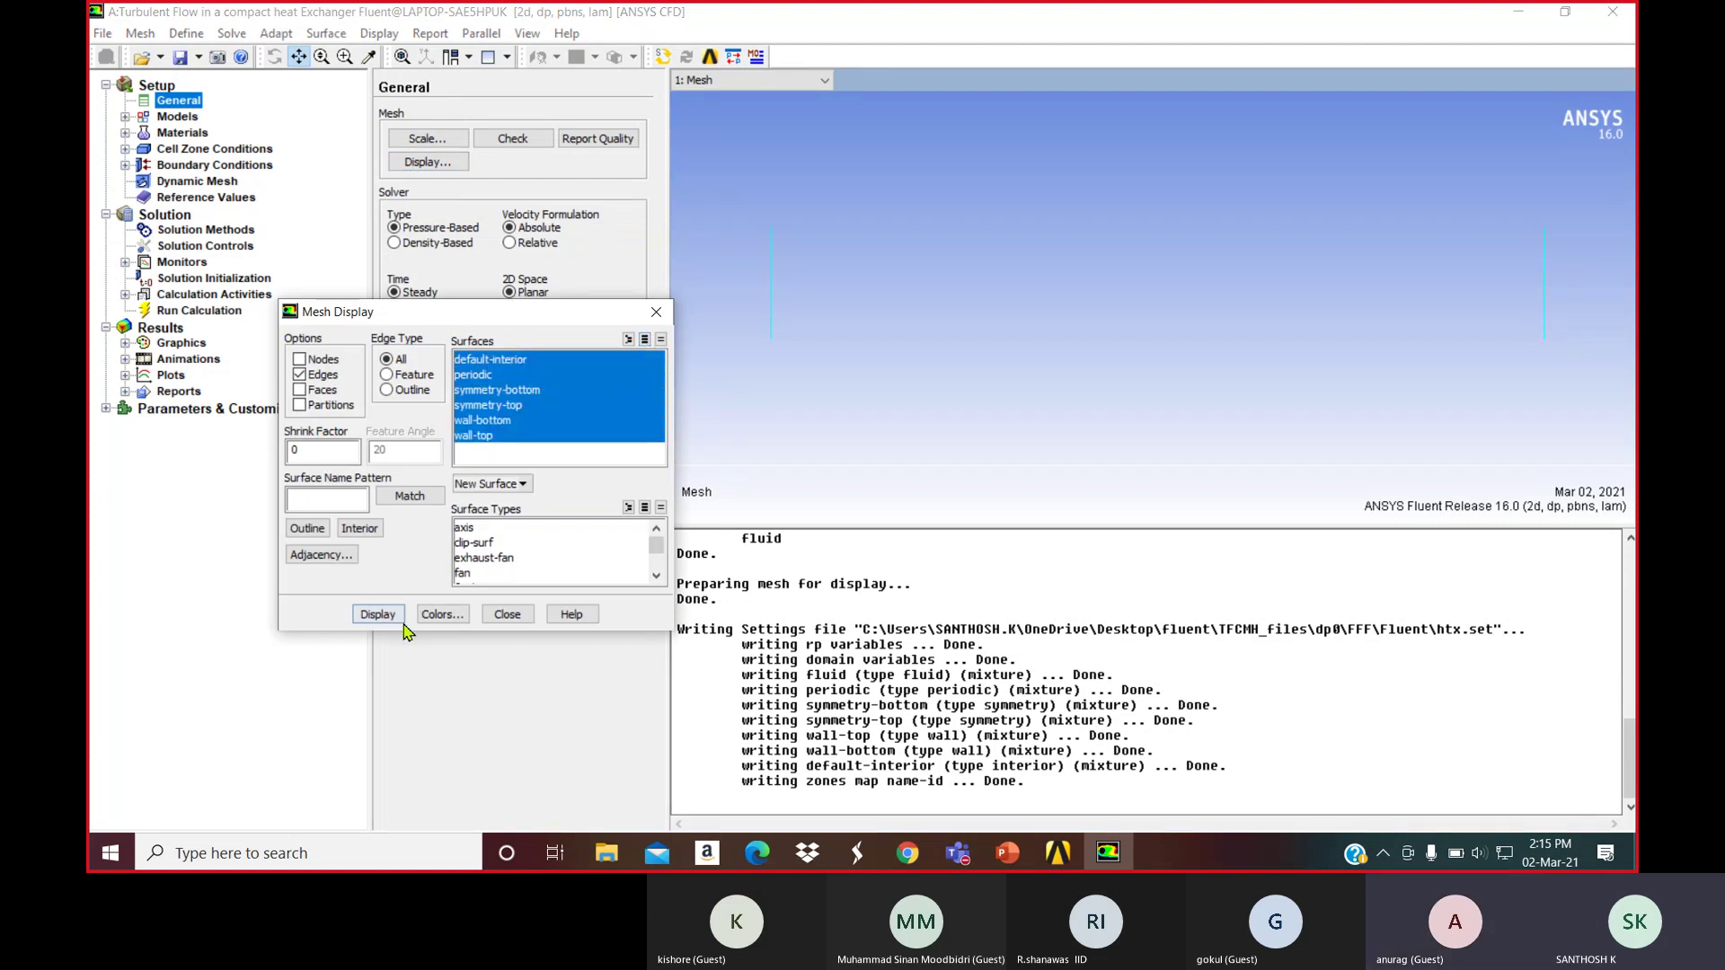
pyautogui.click(378, 614)
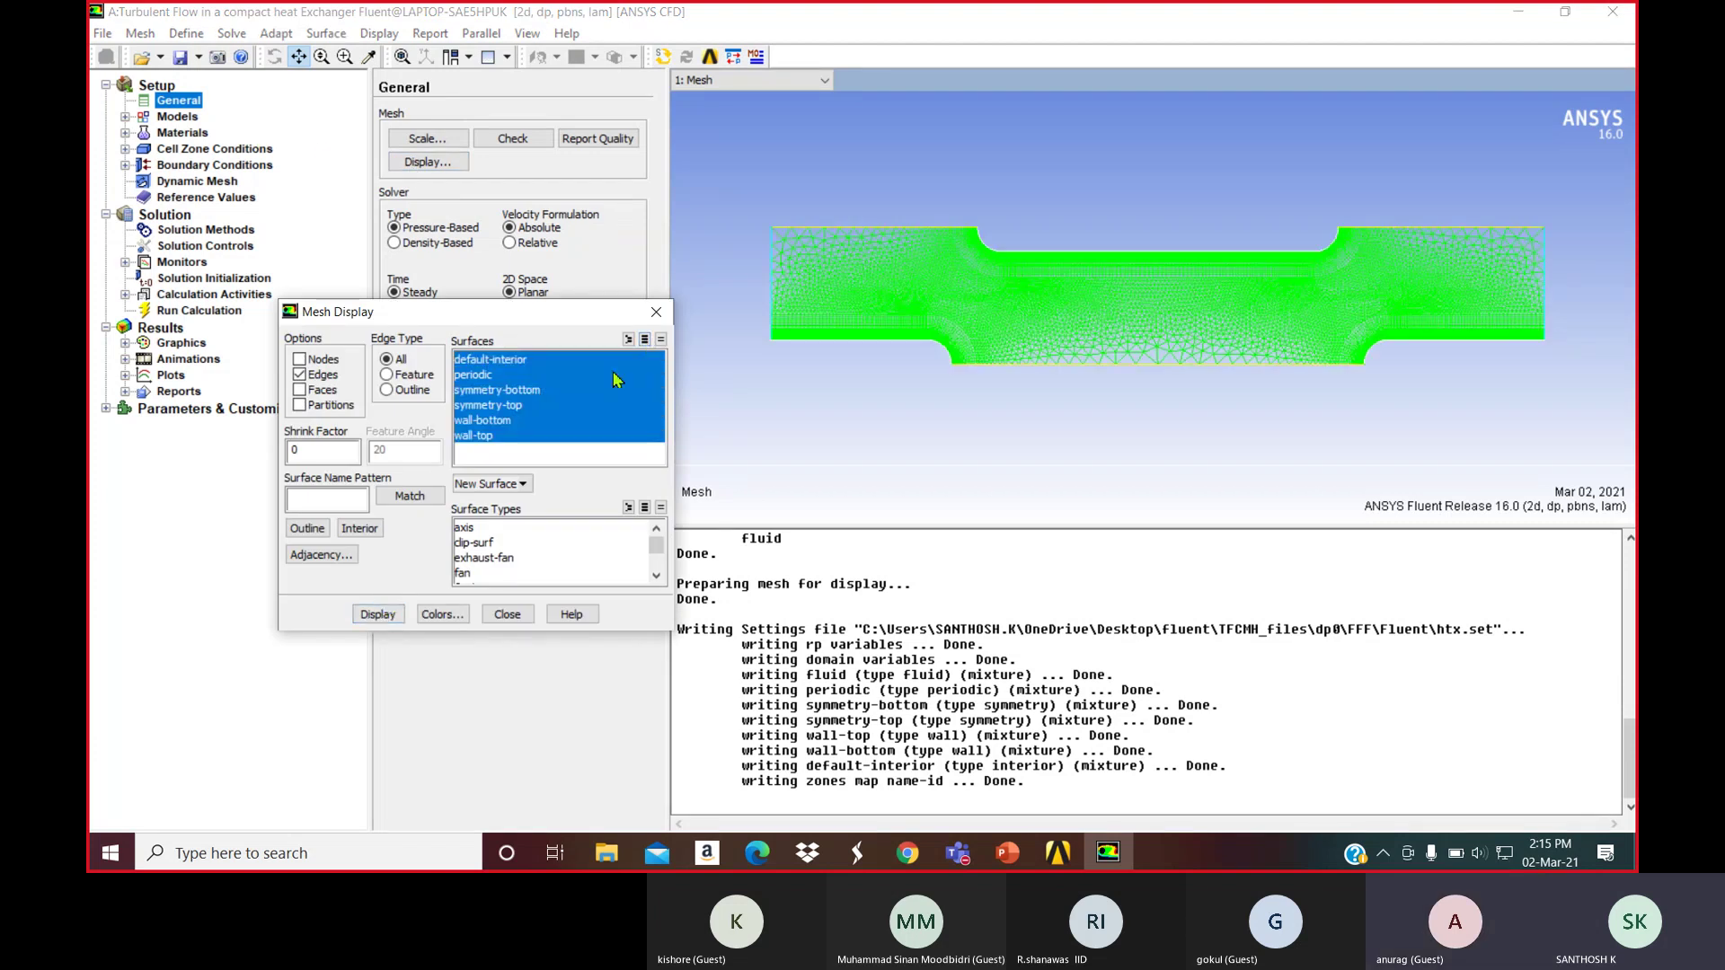
pyautogui.click(655, 316)
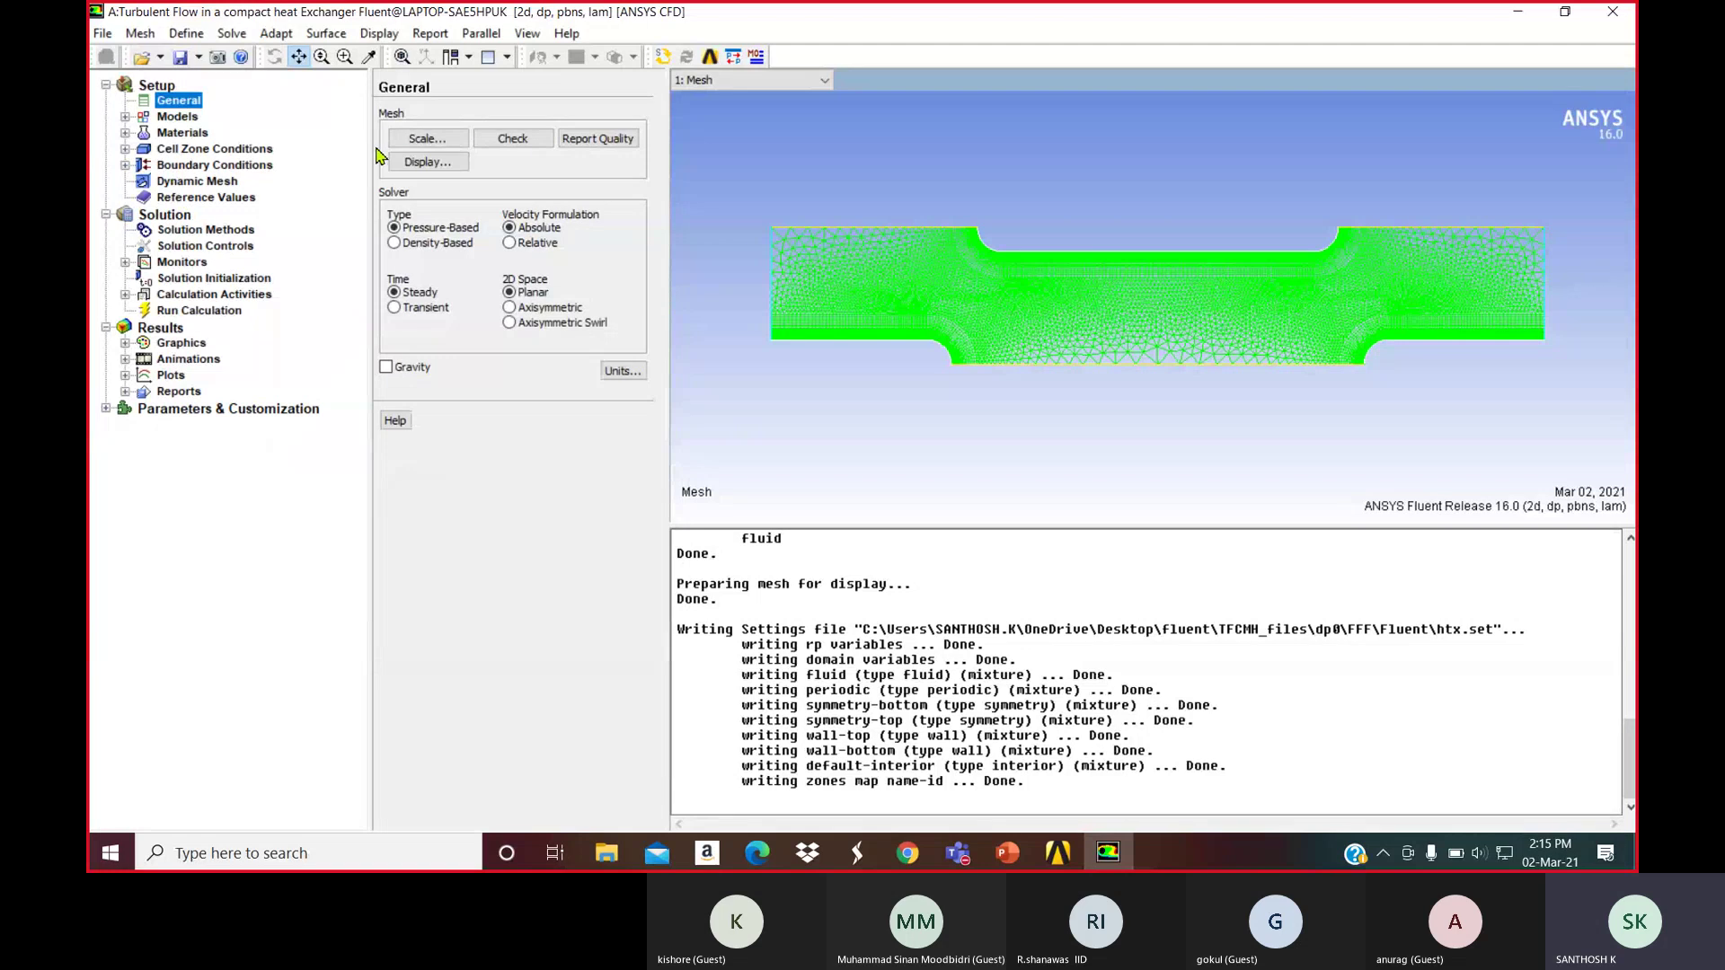
# Check the domain extents in millimetres in the Scale Mesh dialog
pyautogui.click(428, 138)
pyautogui.click(441, 457)
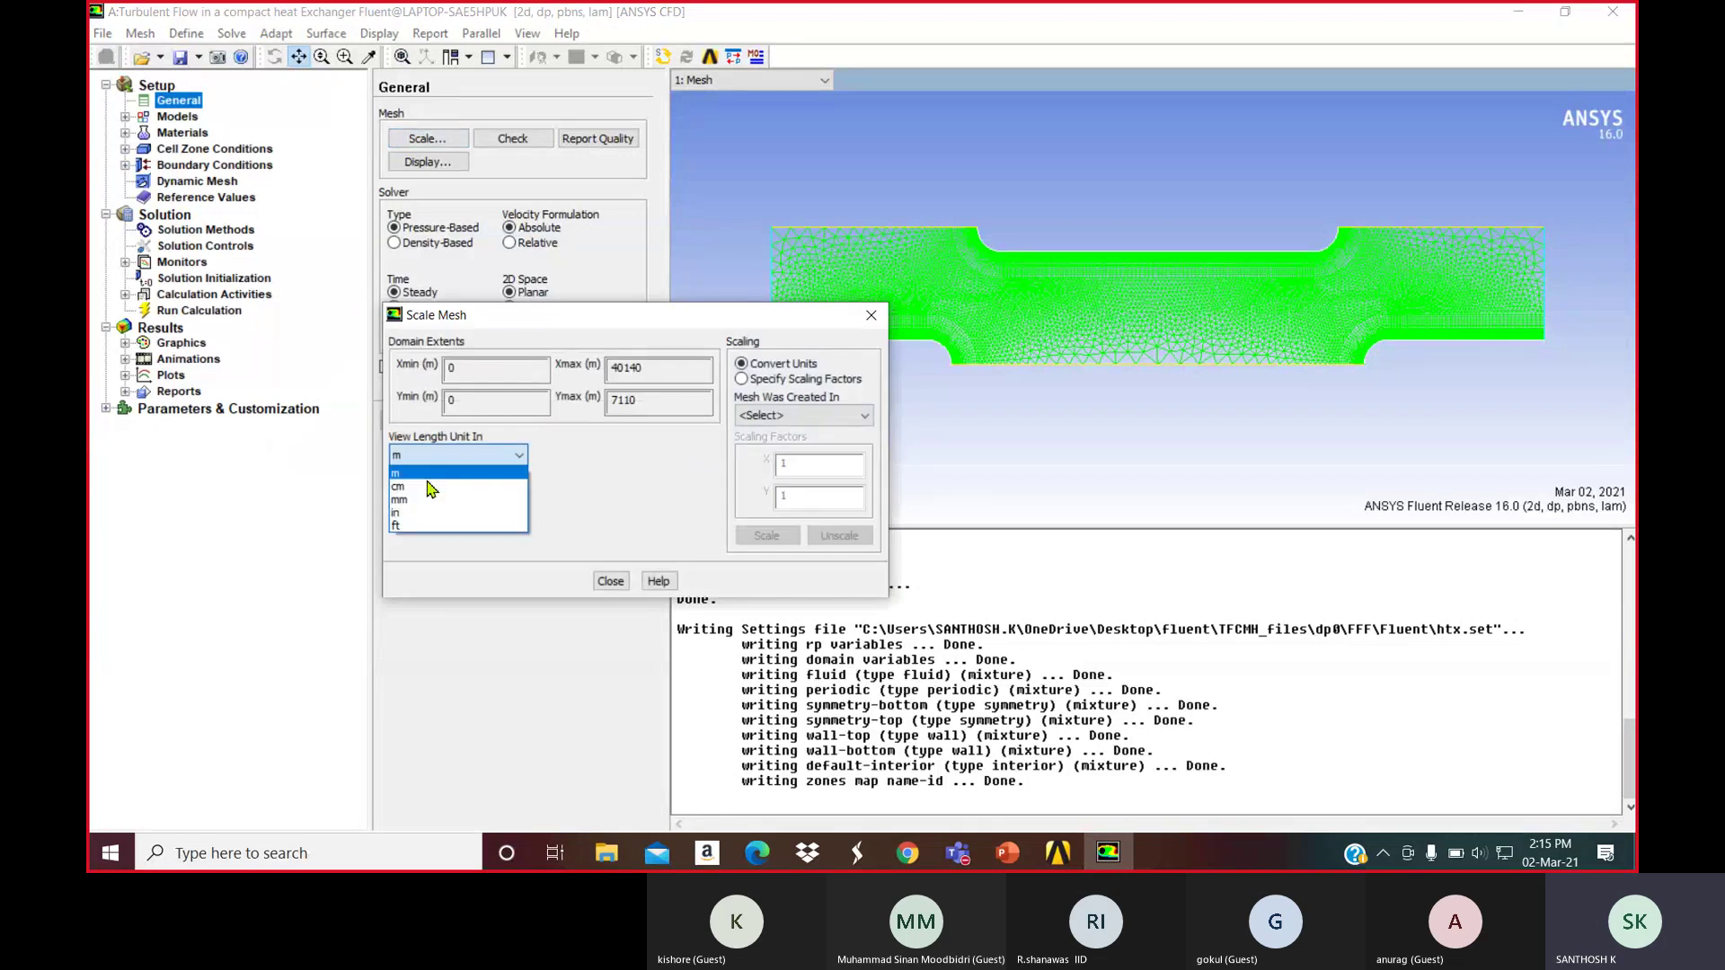
pyautogui.click(424, 498)
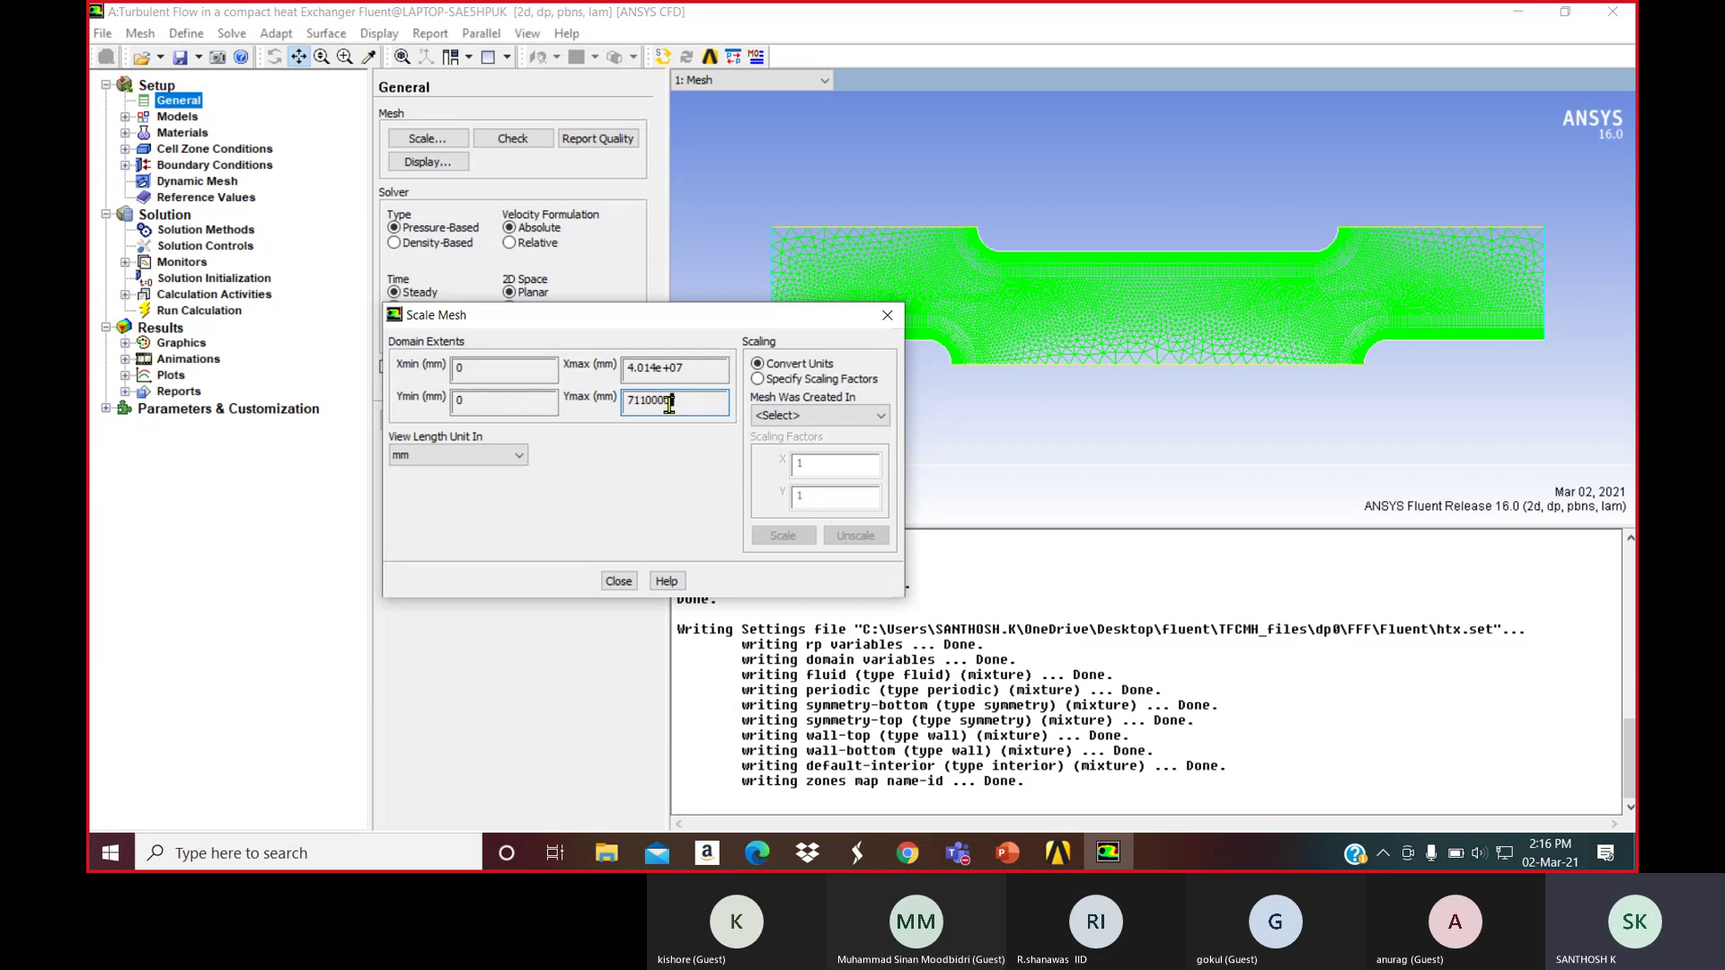
pyautogui.moveTo(683, 403); pyautogui.dragTo(620, 404)
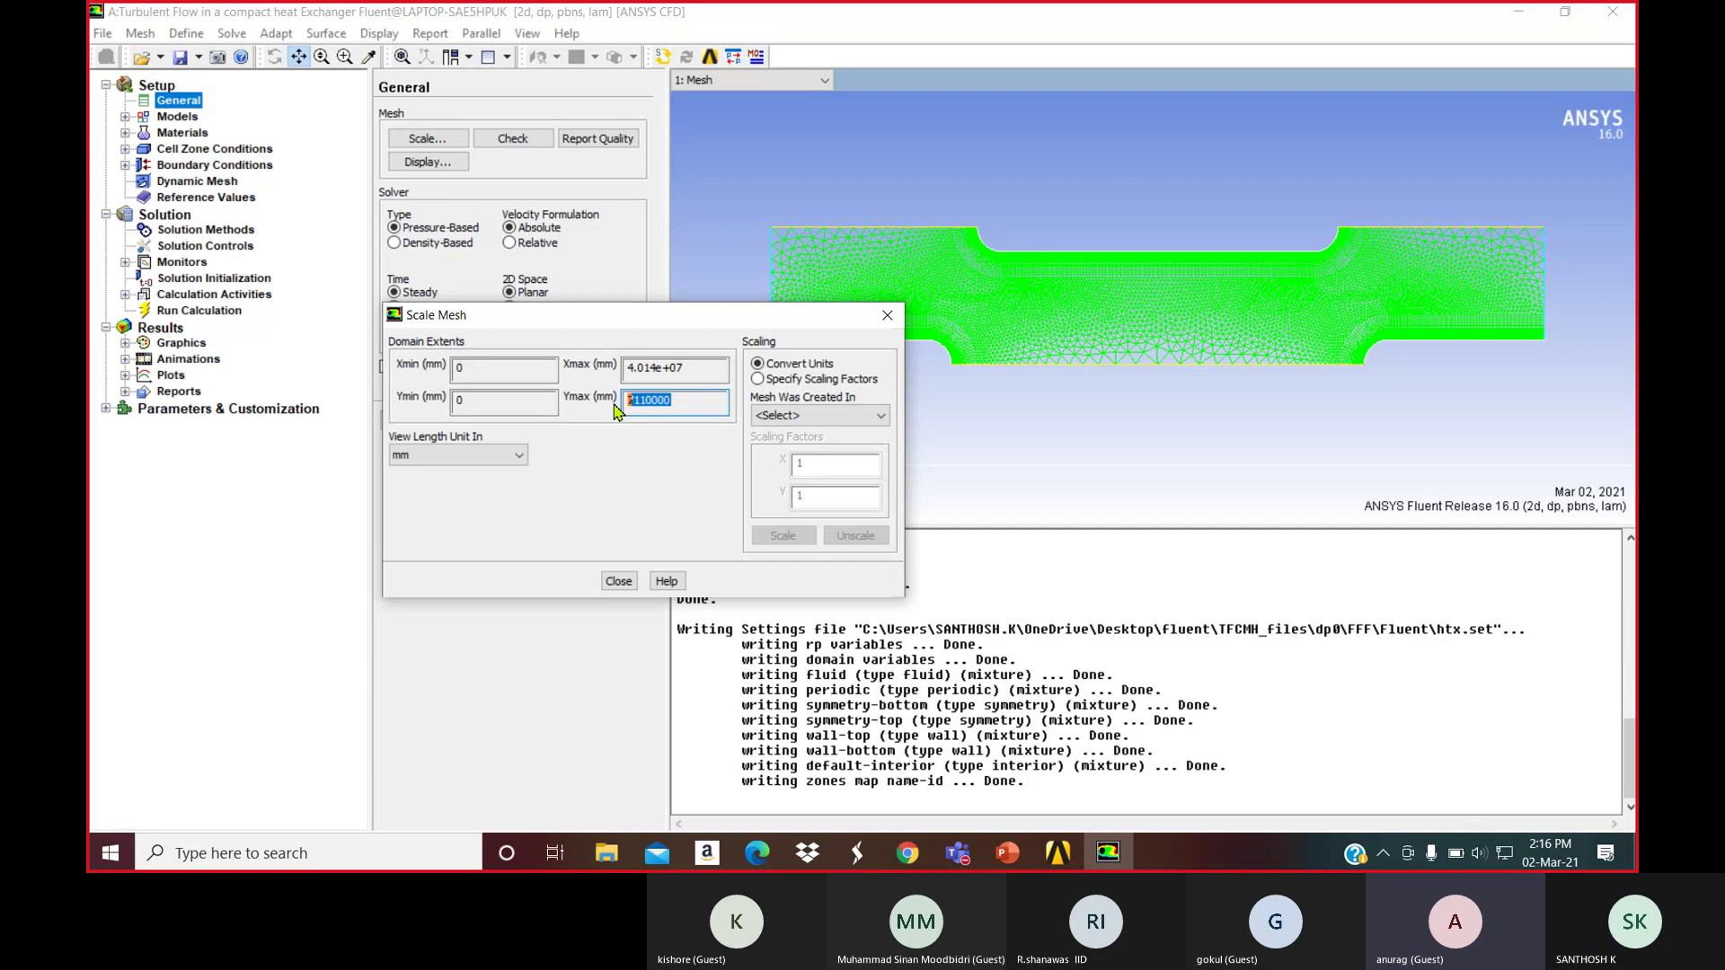
pyautogui.click(775, 416)
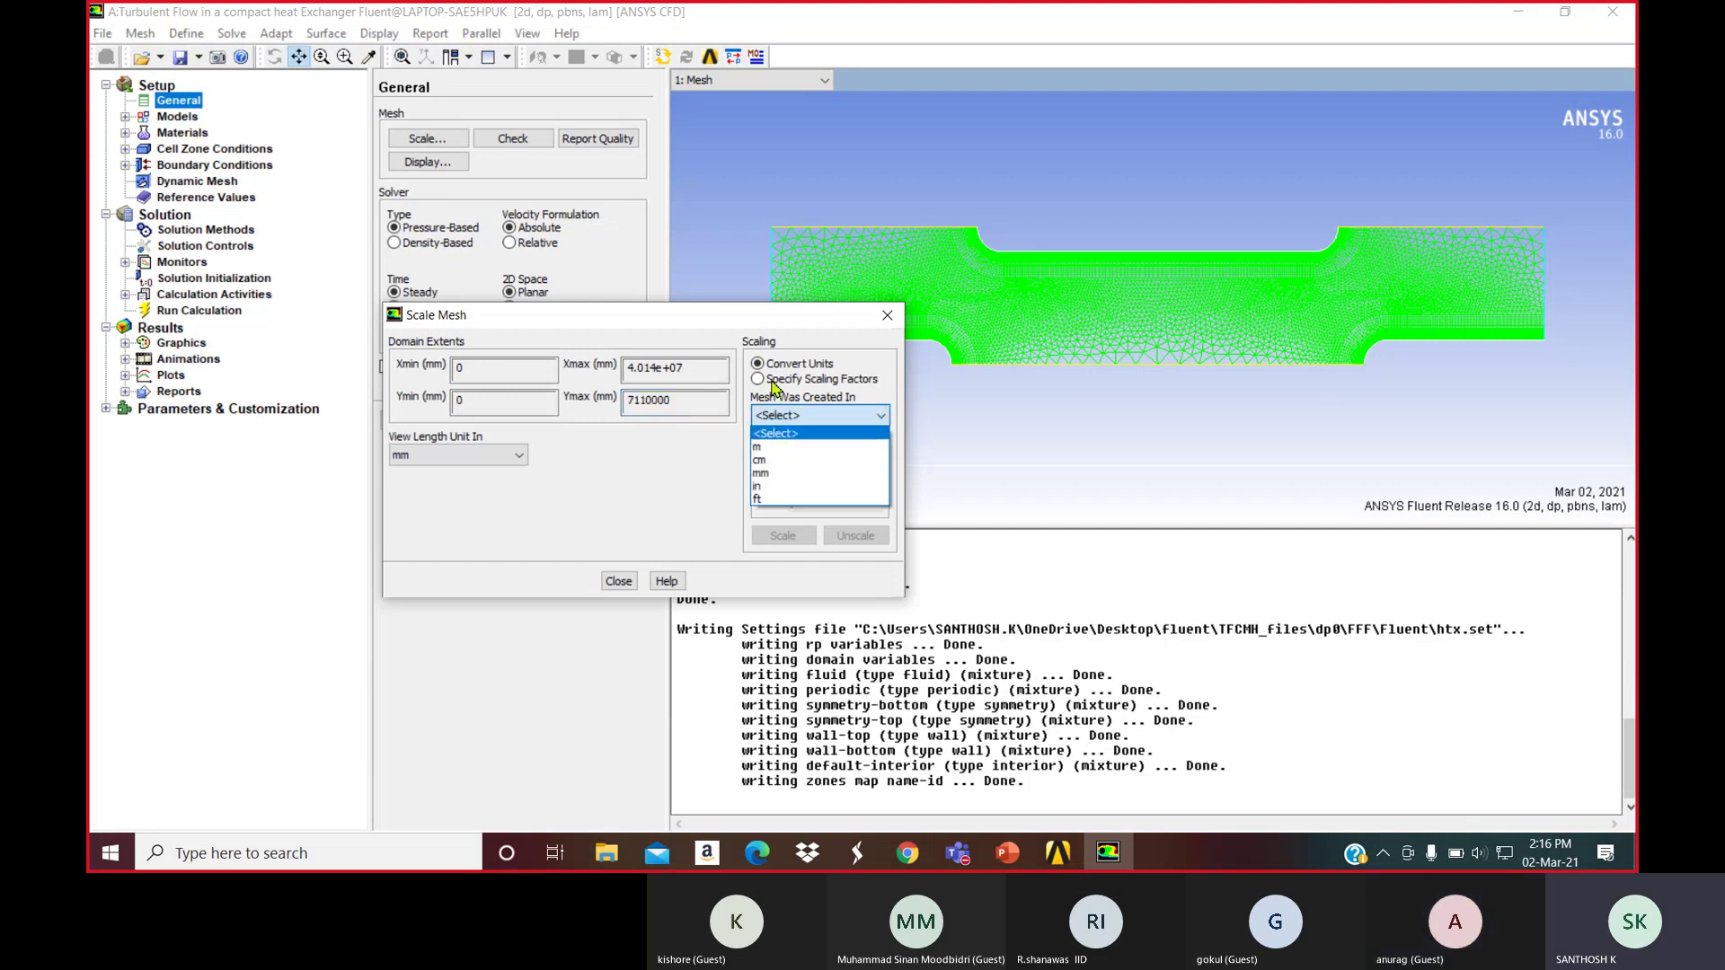
pyautogui.click(827, 365)
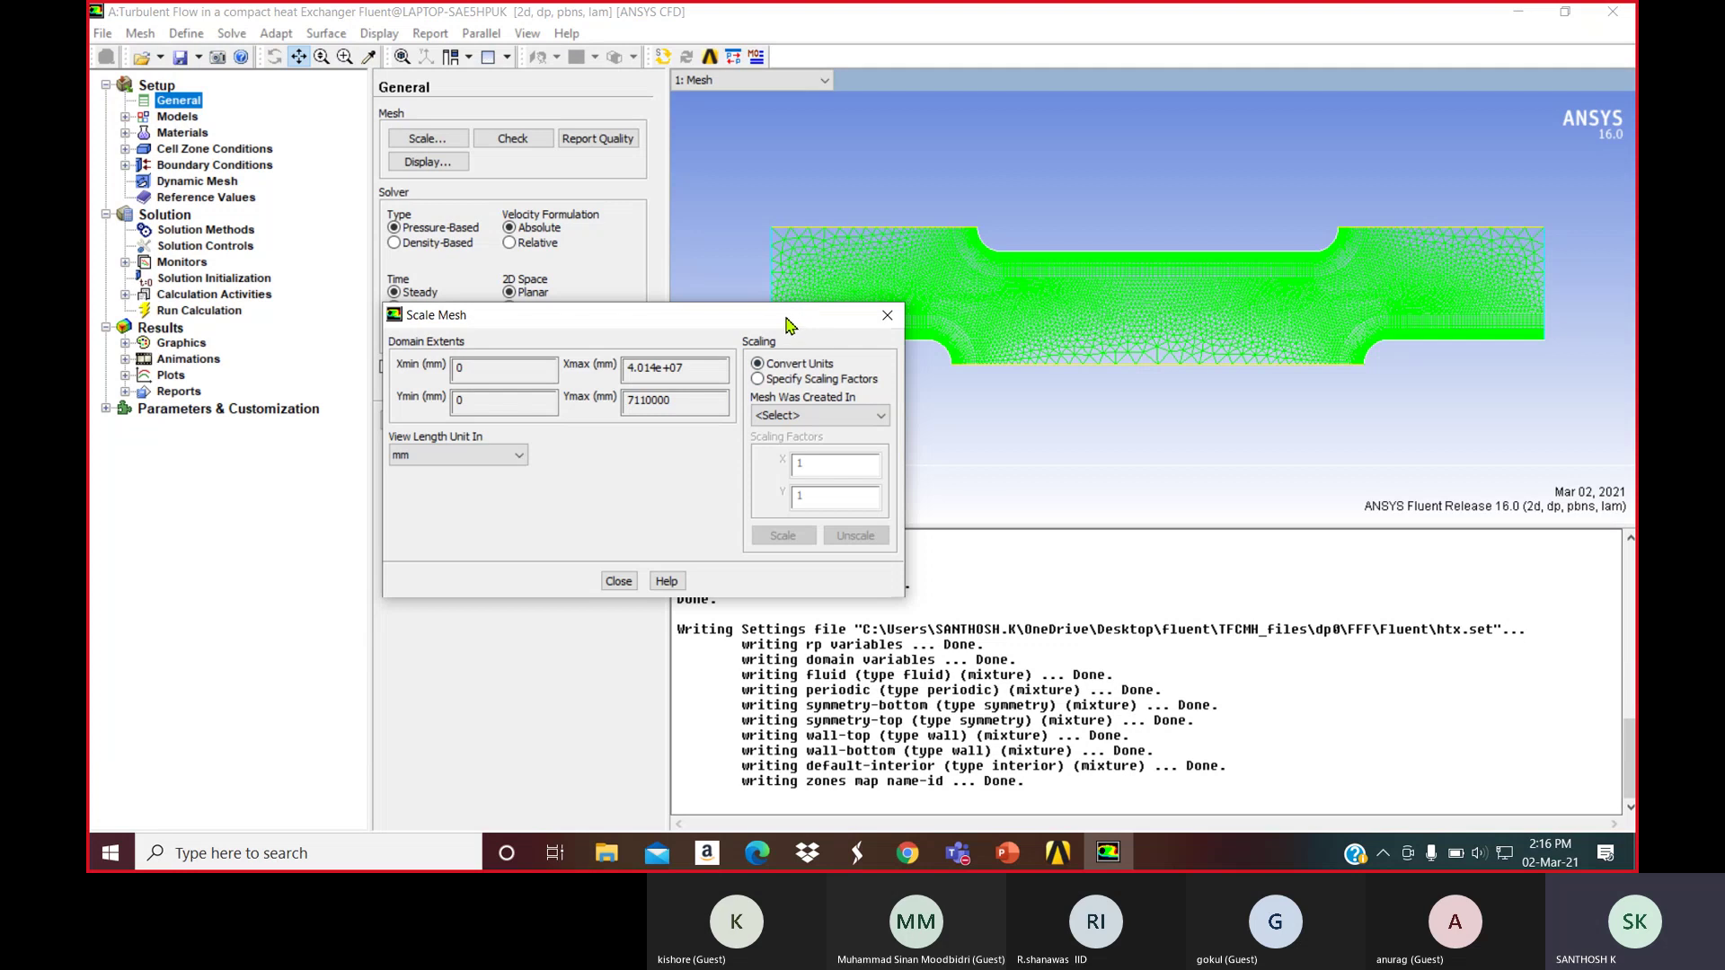
pyautogui.moveTo(788, 324); pyautogui.dragTo(744, 337)
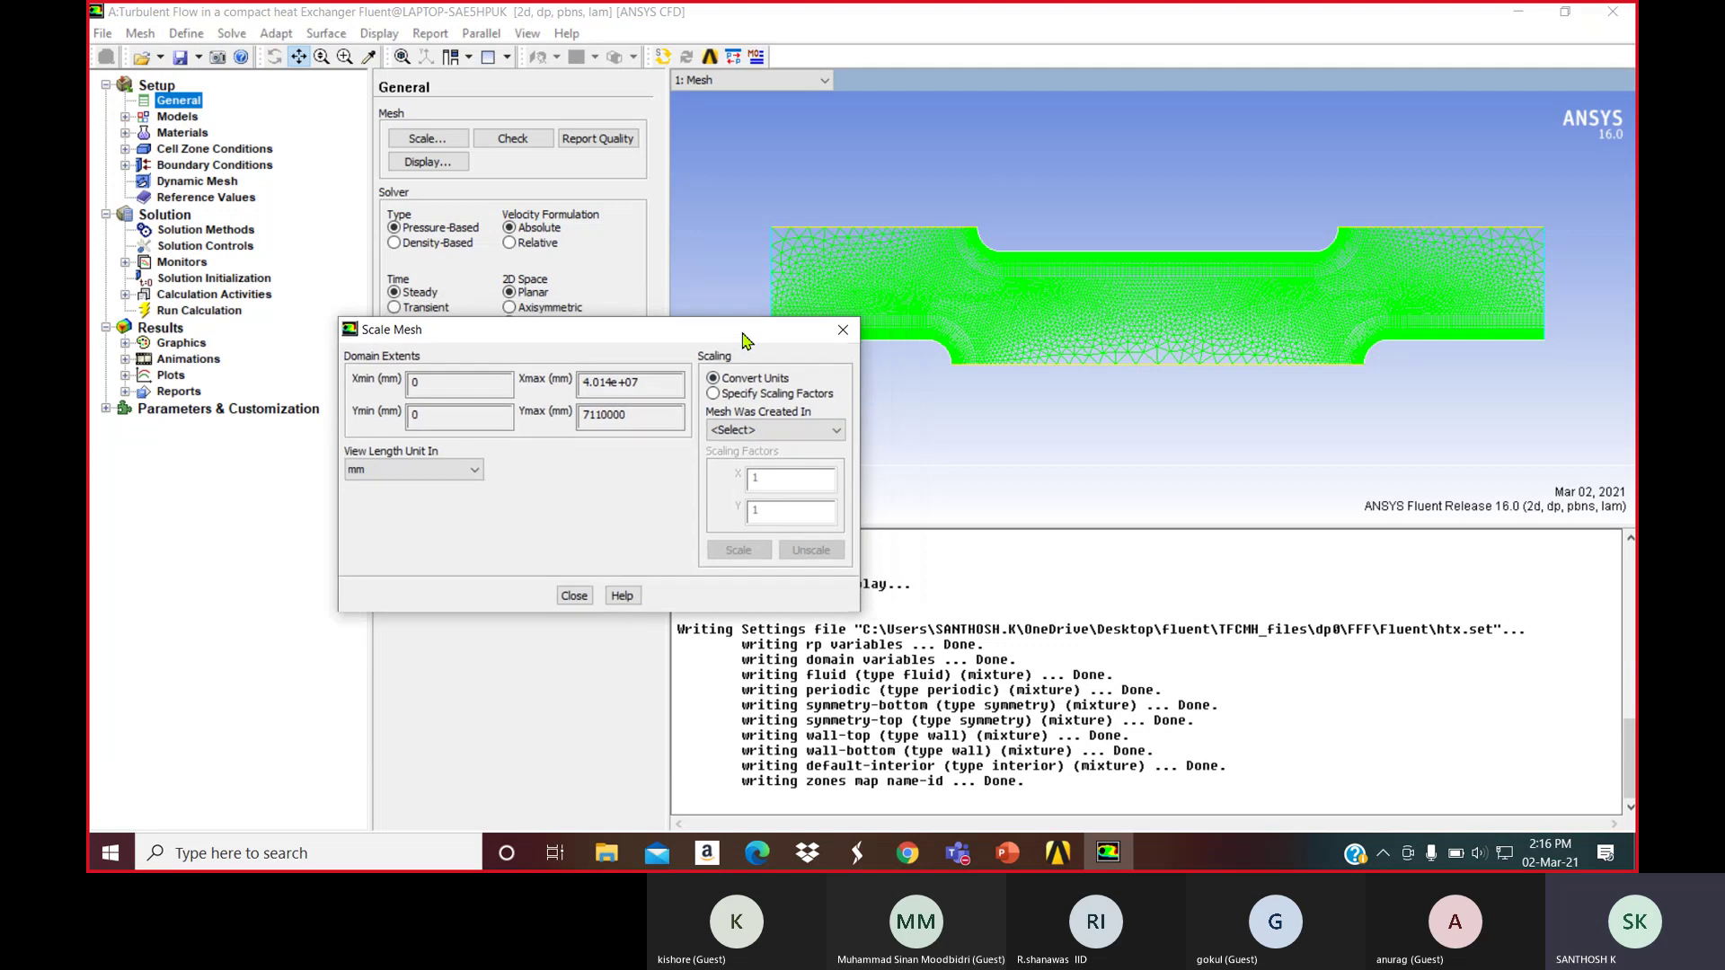
# Scale the mesh with custom scaling factors of 1e-6 in X and Y
pyautogui.click(714, 394)
pyautogui.click(759, 518)
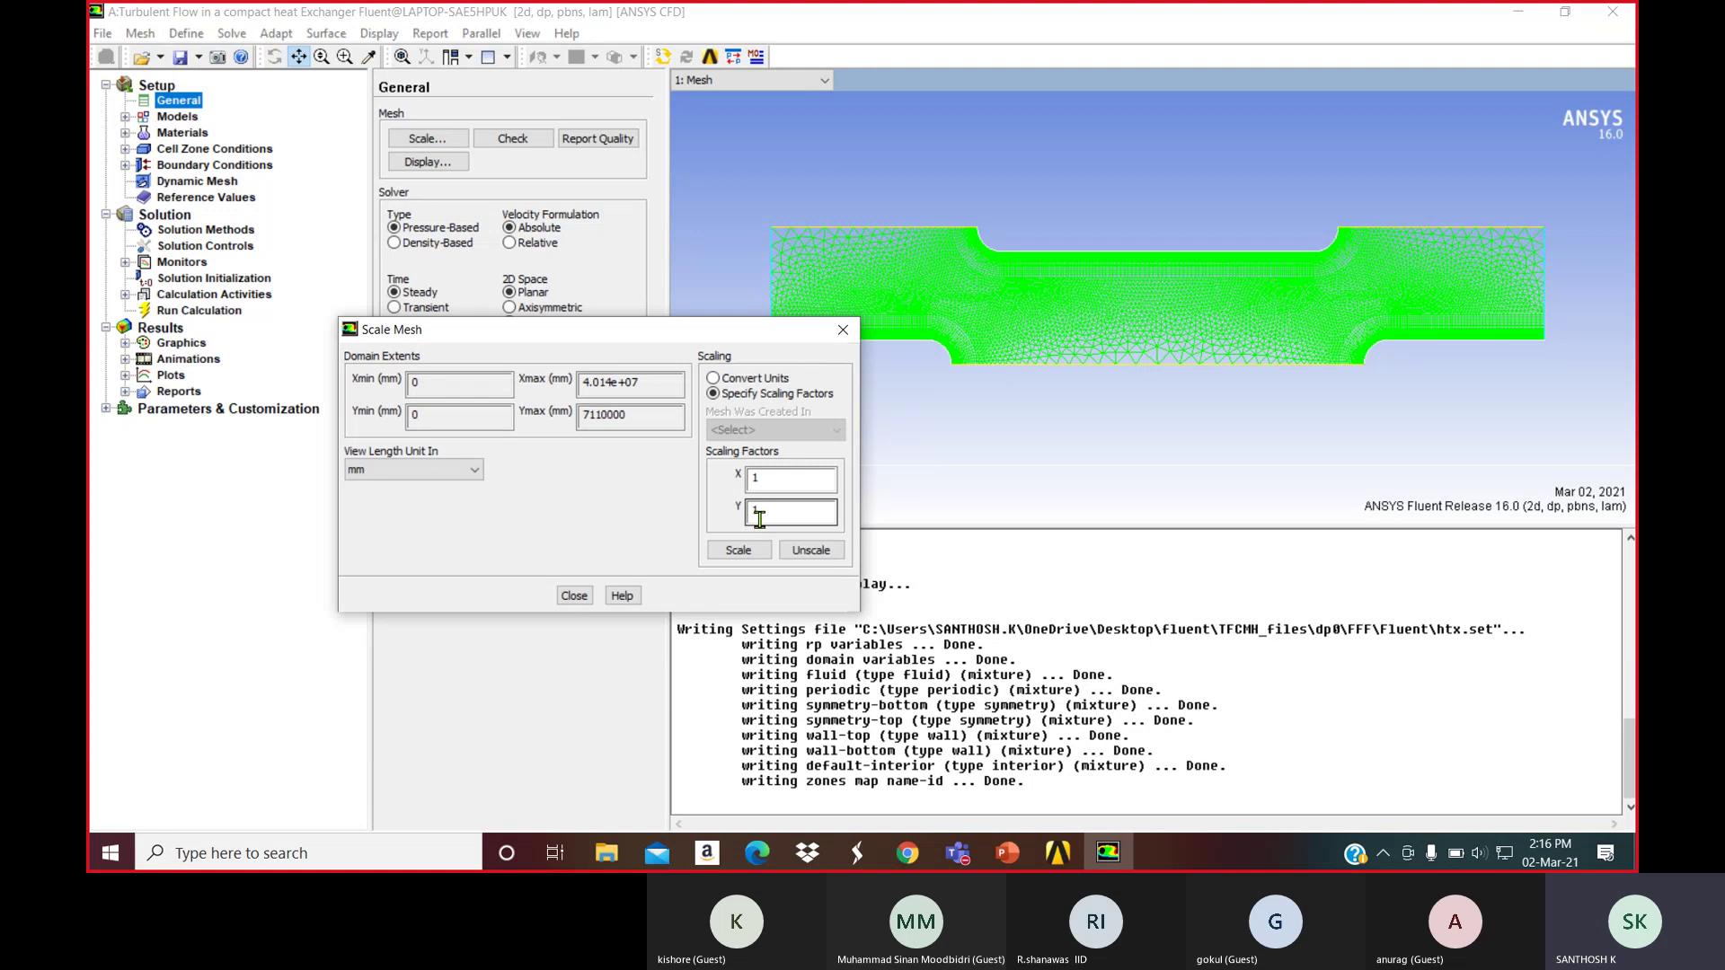
pyautogui.moveTo(761, 478); pyautogui.dragTo(736, 483)
pyautogui.write('1e-6')
pyautogui.moveTo(761, 510); pyautogui.dragTo(749, 525)
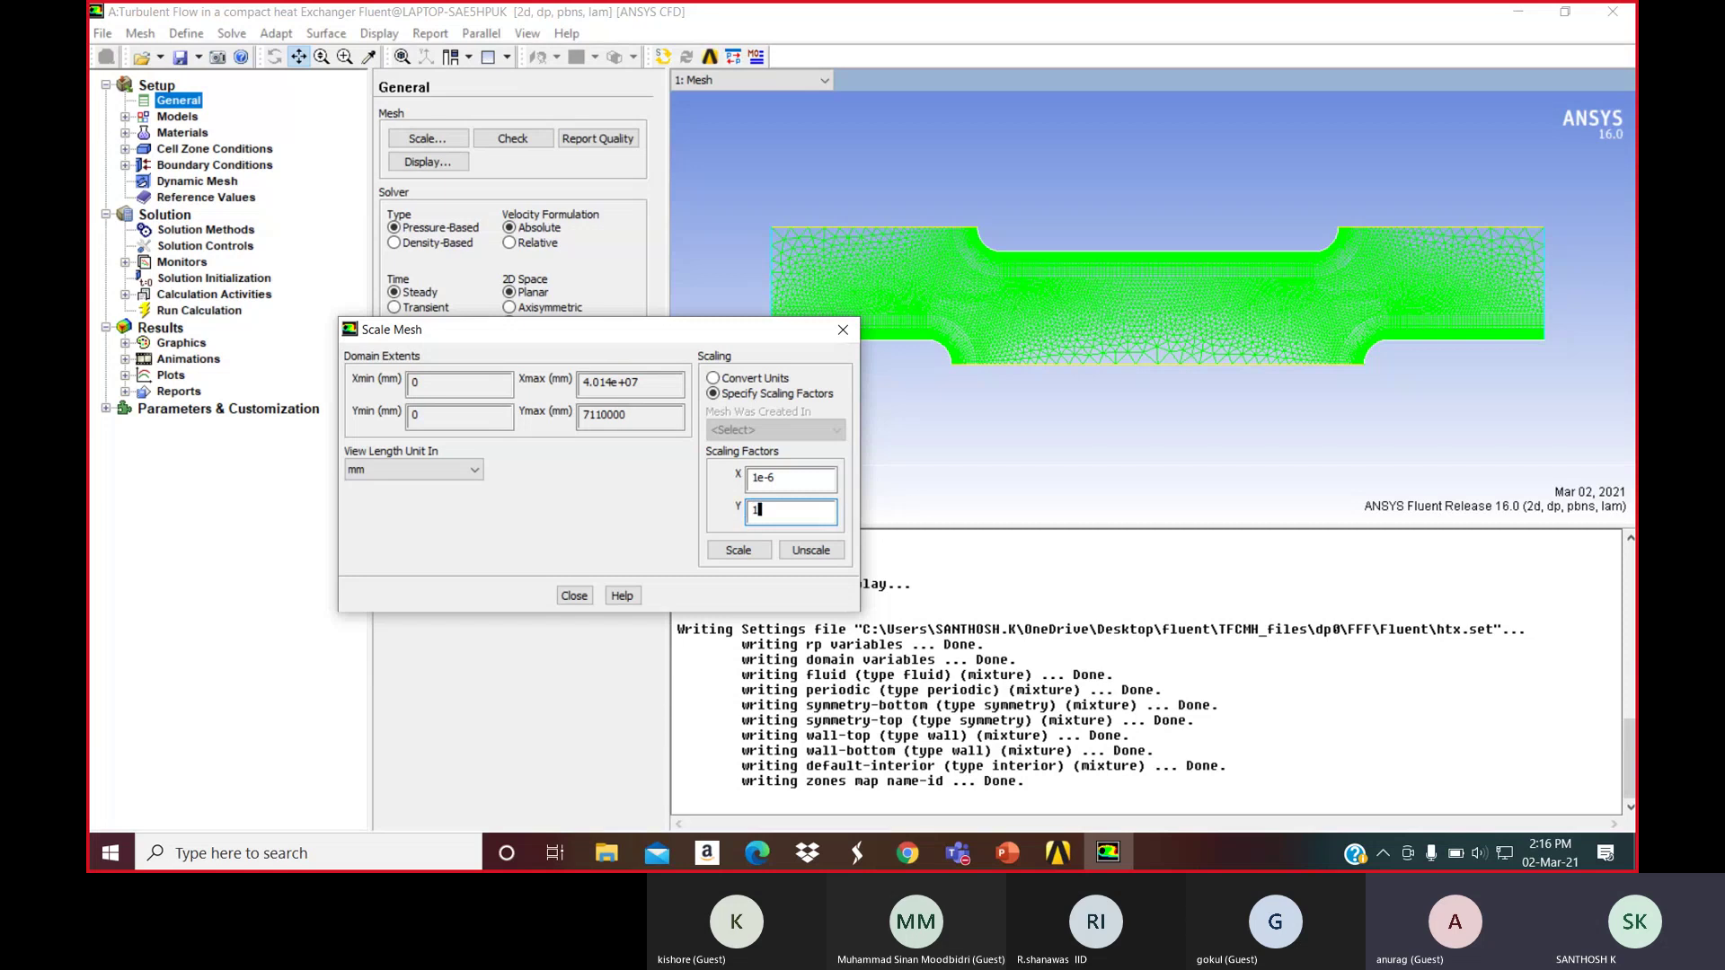
pyautogui.write('e-6')
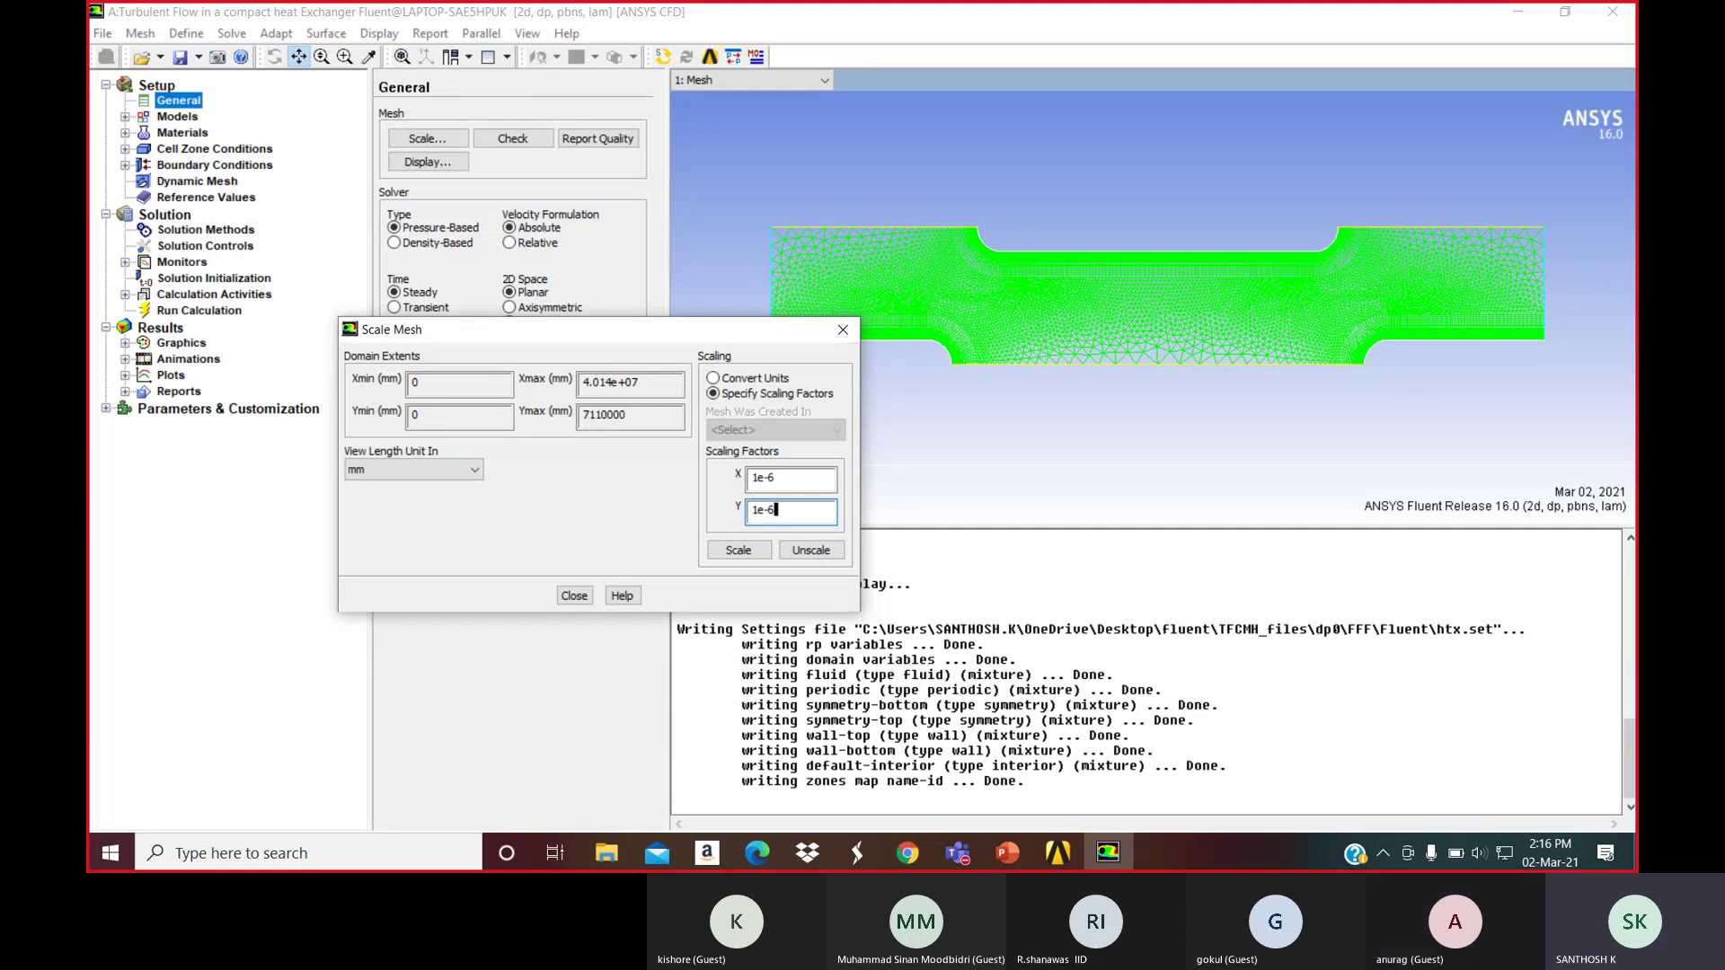
pyautogui.click(739, 550)
# Set View Length Unit to m so the extents read 0.04014 m by 0.00711 m
pyautogui.click(449, 469)
pyautogui.click(427, 490)
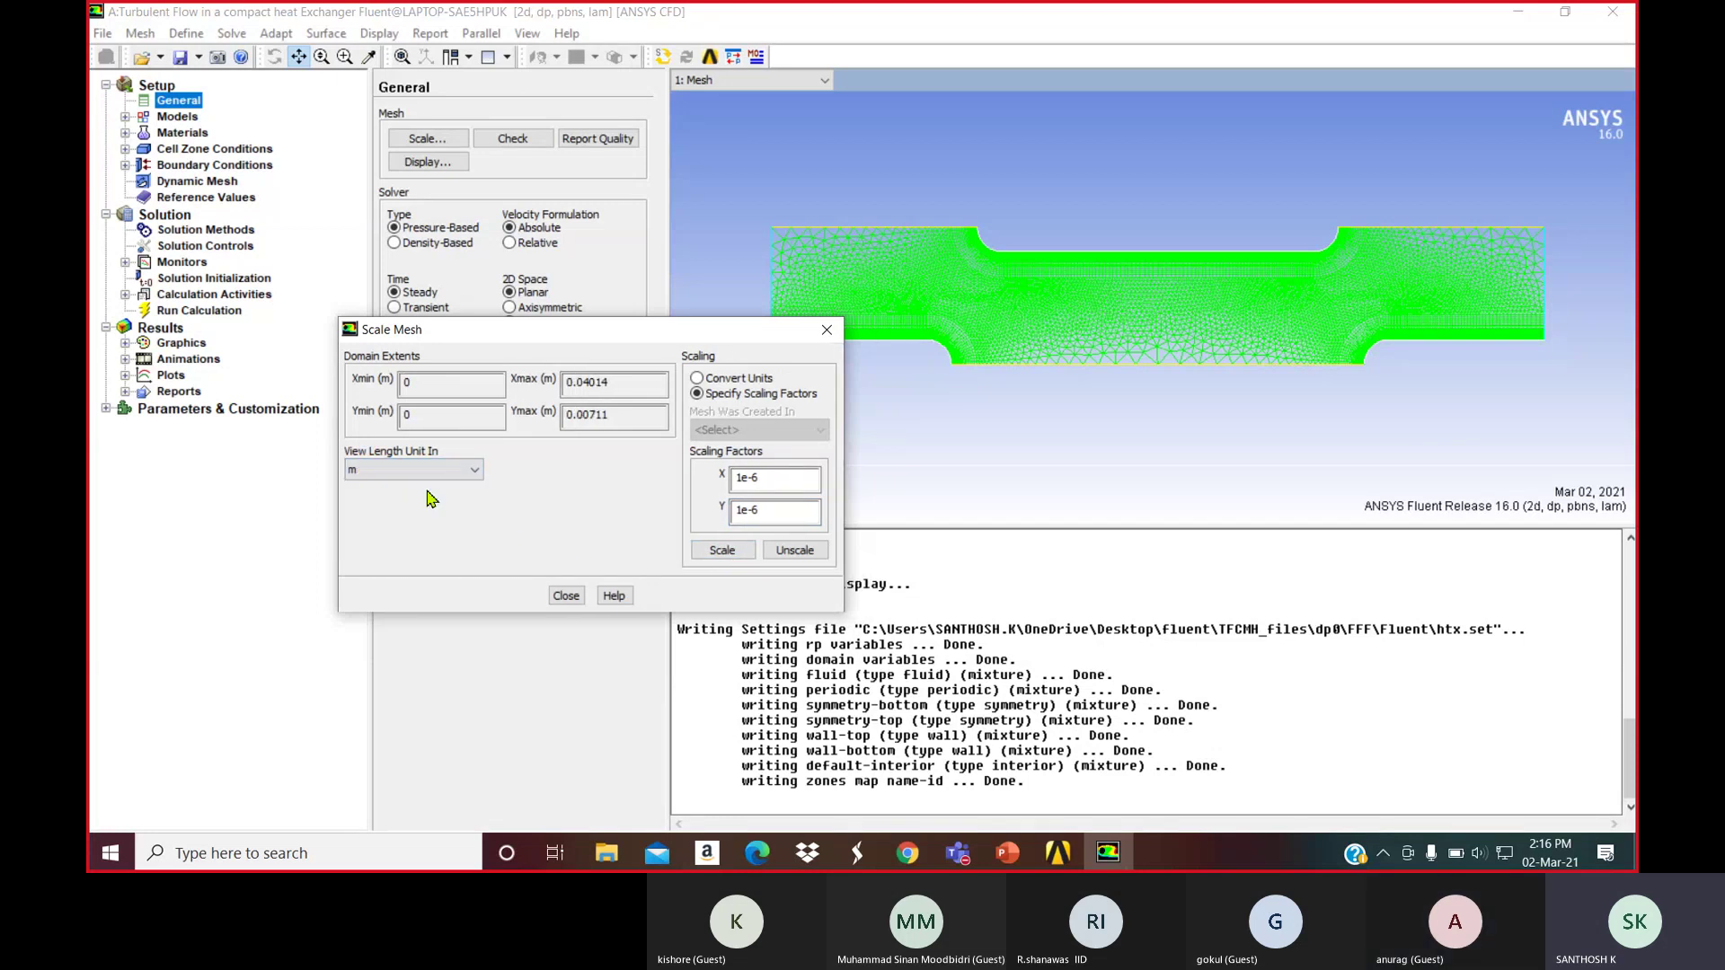
pyautogui.click(430, 470)
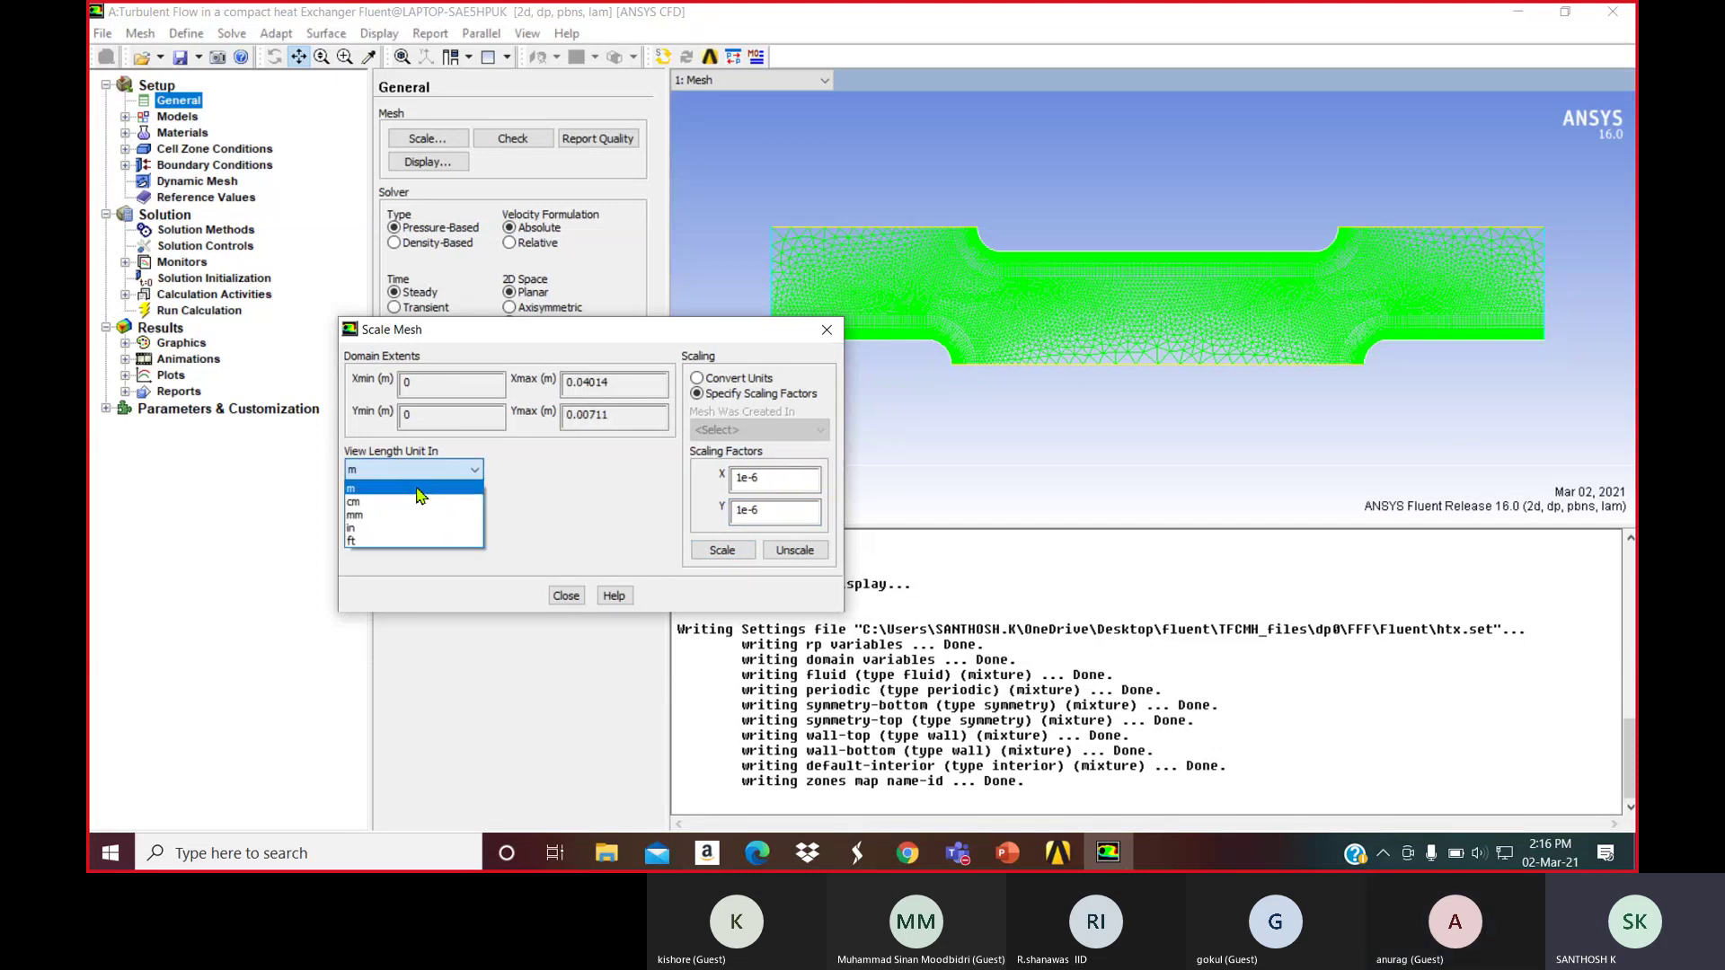
pyautogui.click(420, 490)
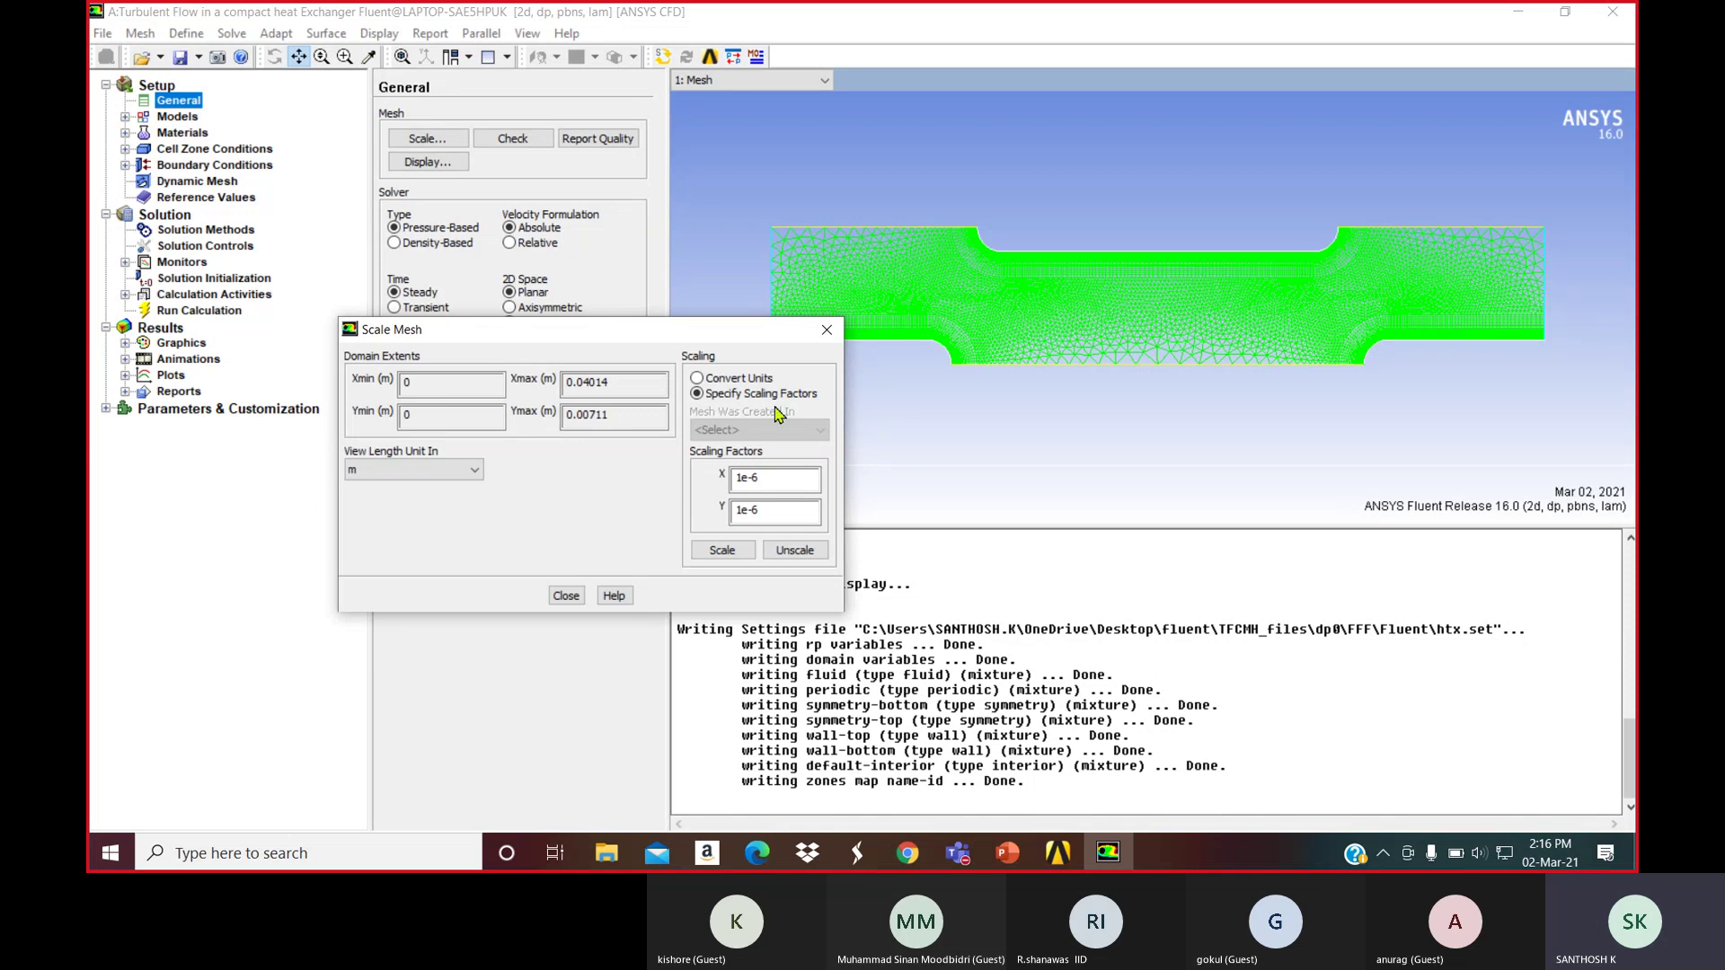
# Close Scale Mesh, zoom in on the fitted mesh, and bring the PowerPoint slides forward
pyautogui.click(826, 330)
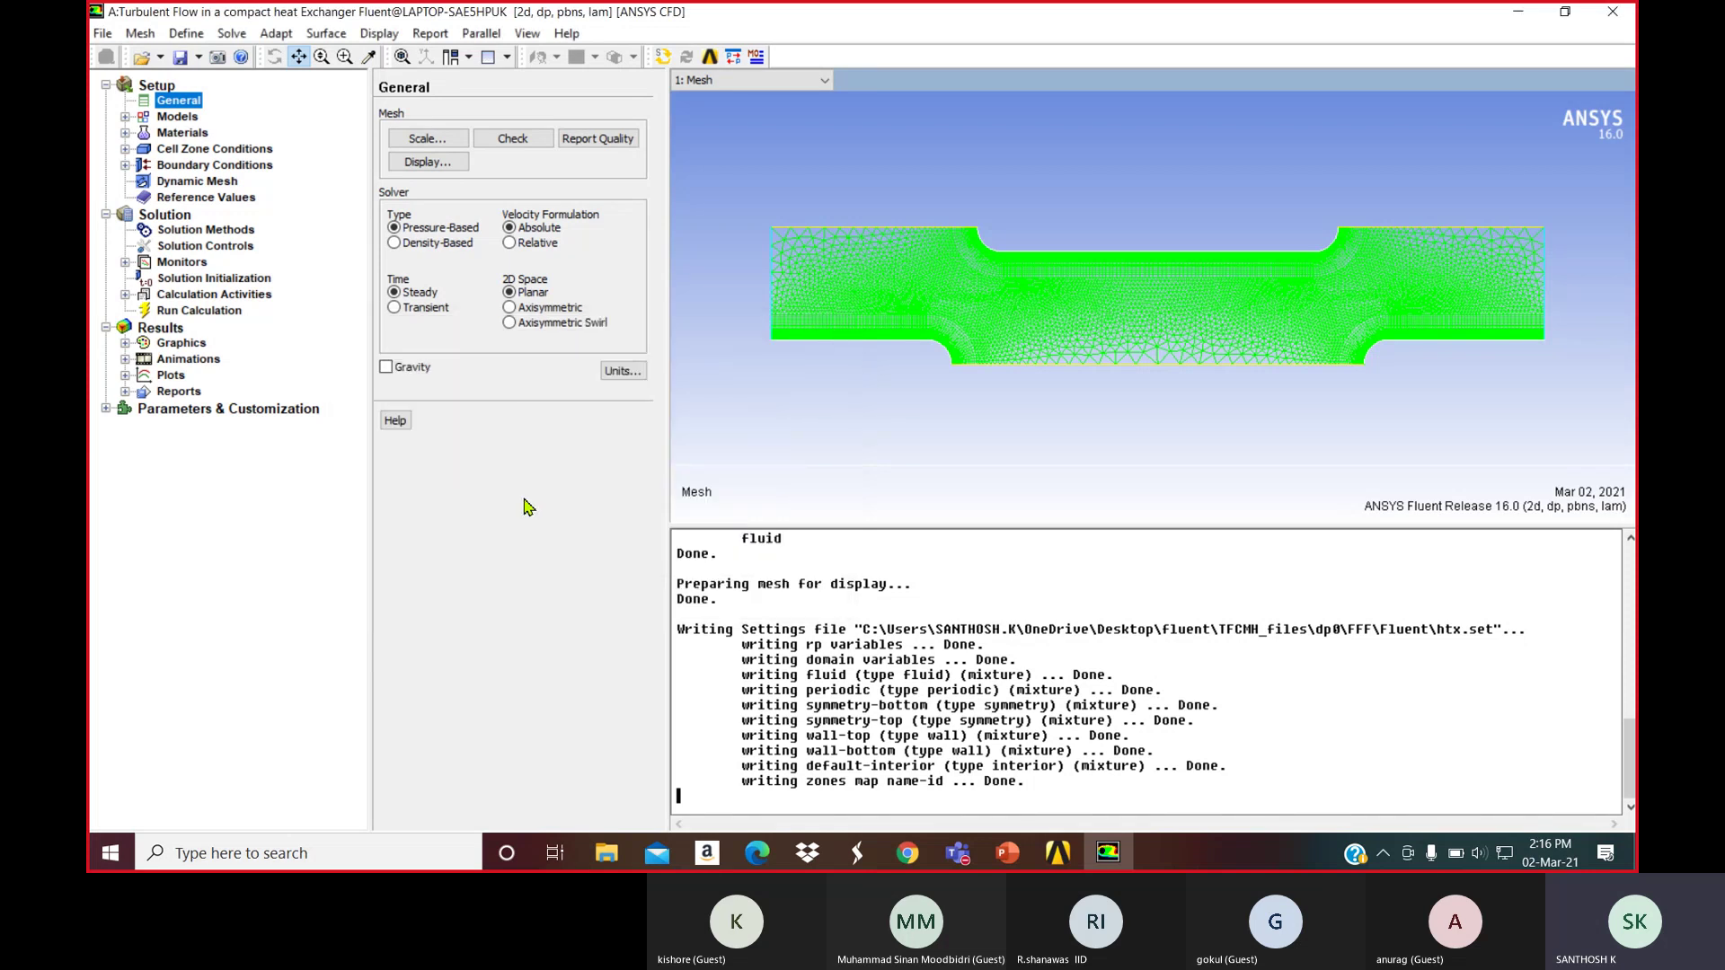
pyautogui.click(401, 56)
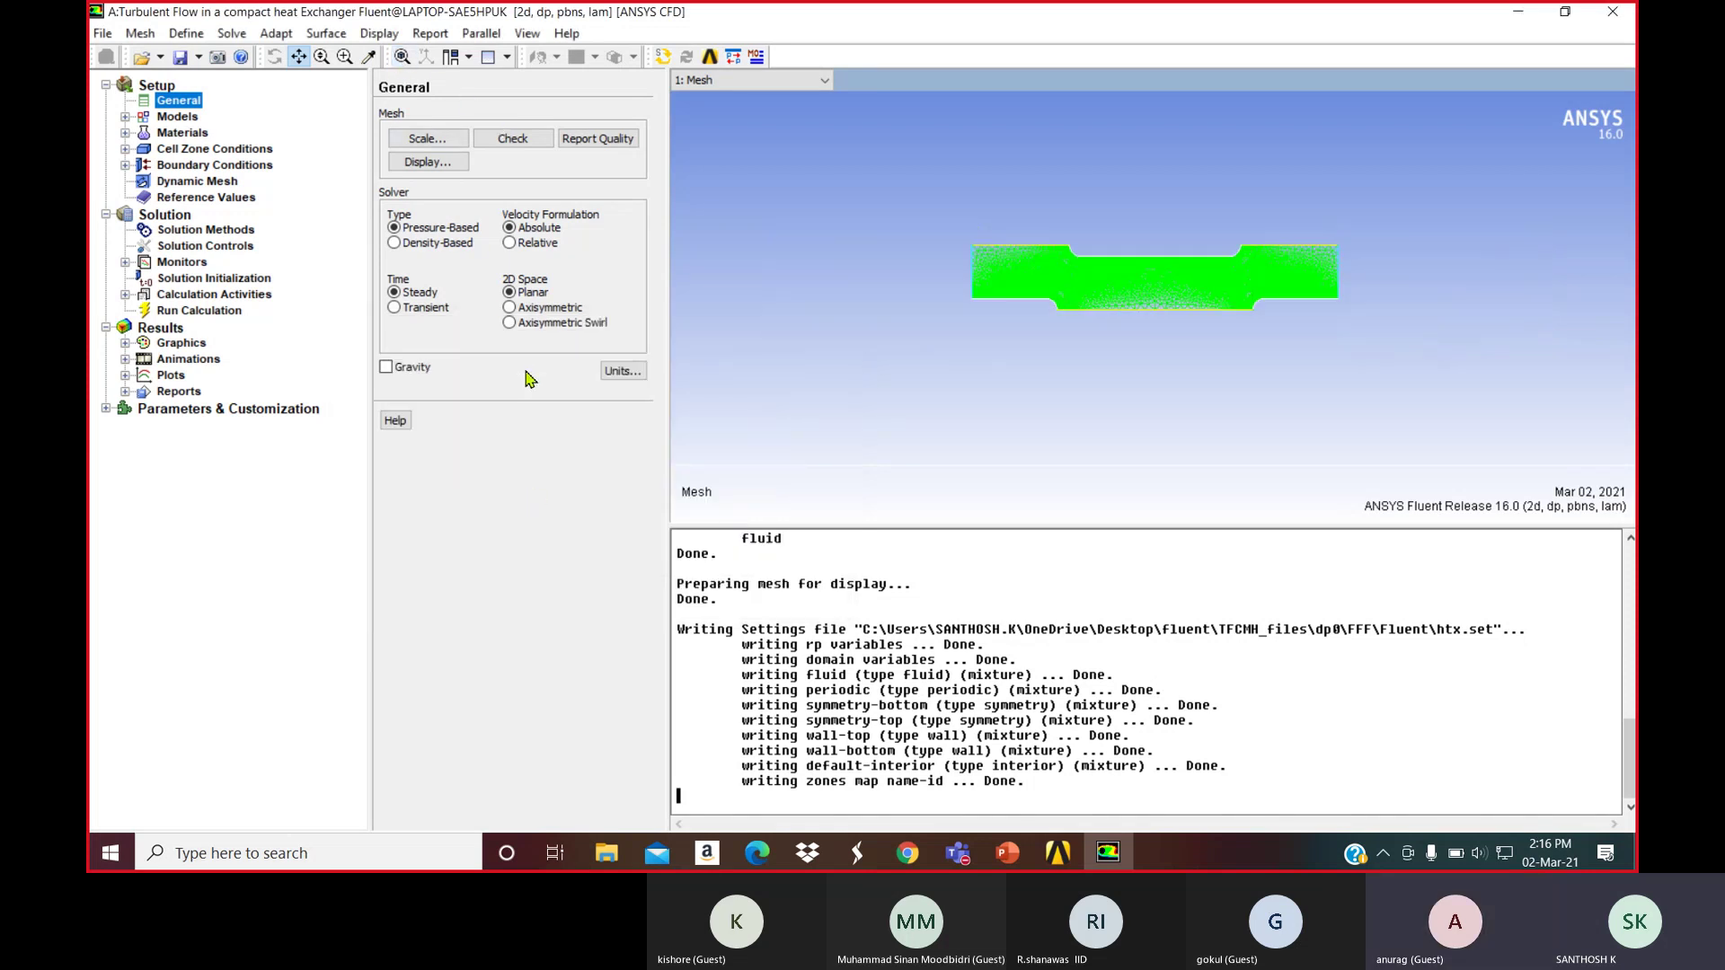
pyautogui.moveTo(949, 235)
pyautogui.mouseDown(button='middle')
pyautogui.moveTo(1215, 328)
pyautogui.moveTo(1349, 338)
pyautogui.mouseUp(button='middle')
pyautogui.moveTo(1158, 313); pyautogui.dragTo(1163, 324)
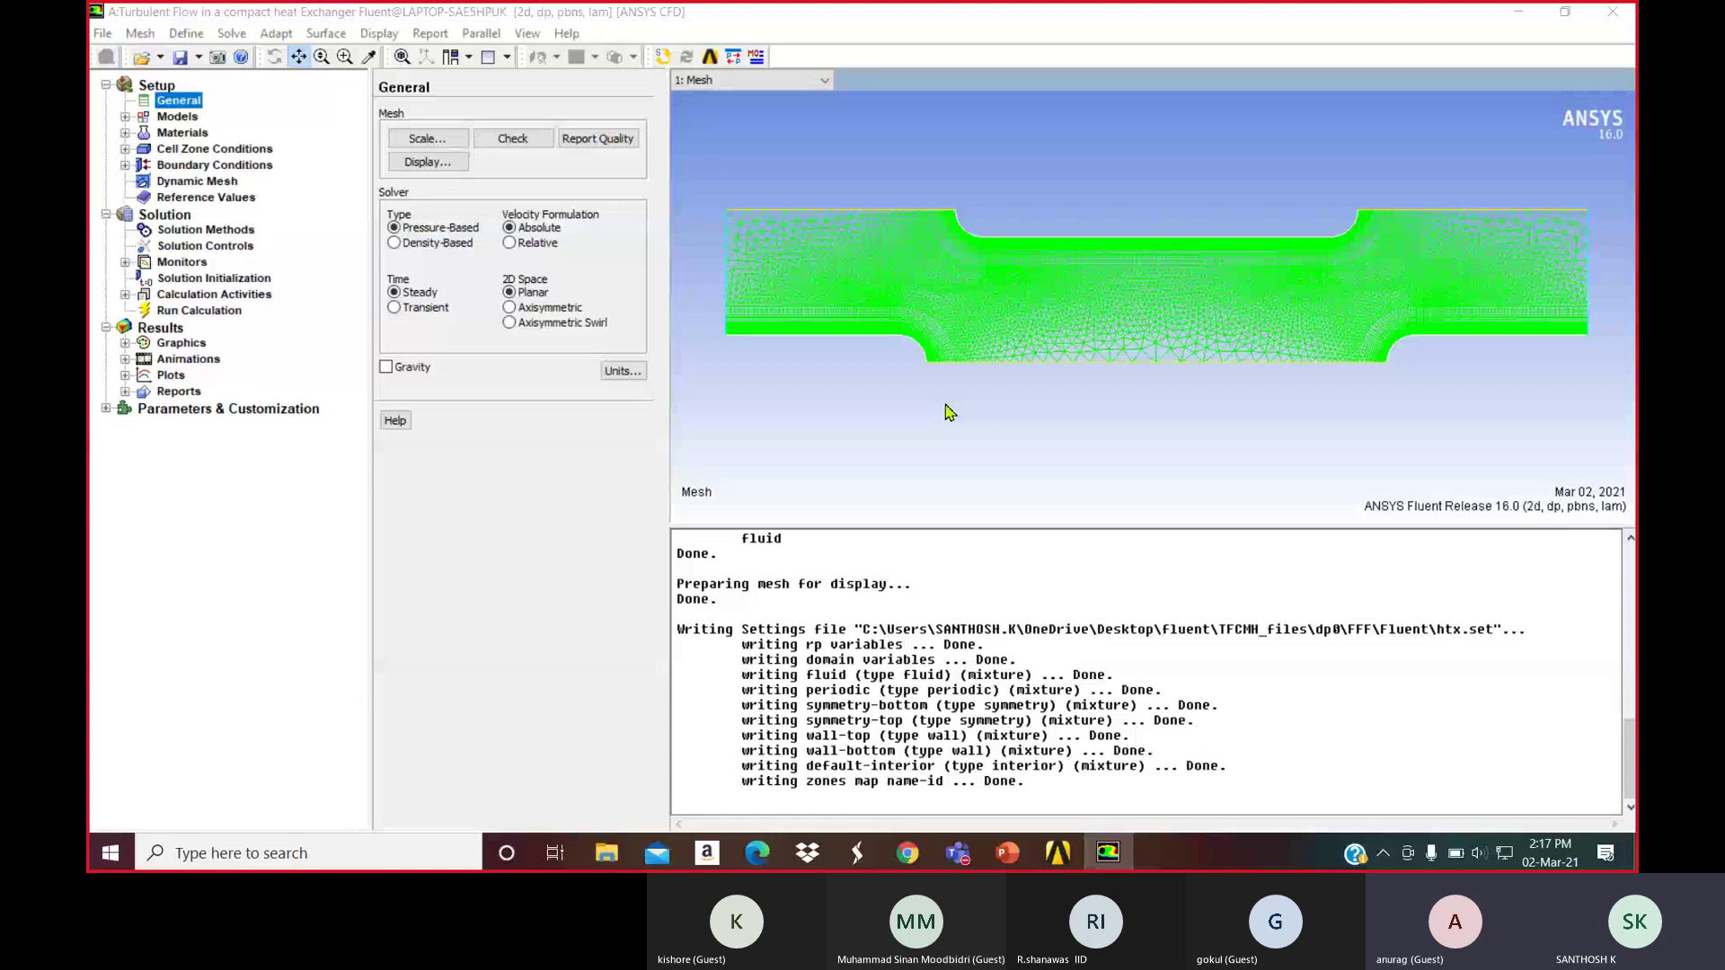
pyautogui.click(1014, 851)
# Browse the Introduction, Problem Description and geometry slides to reach the operating conditions slide
pyautogui.click(194, 393)
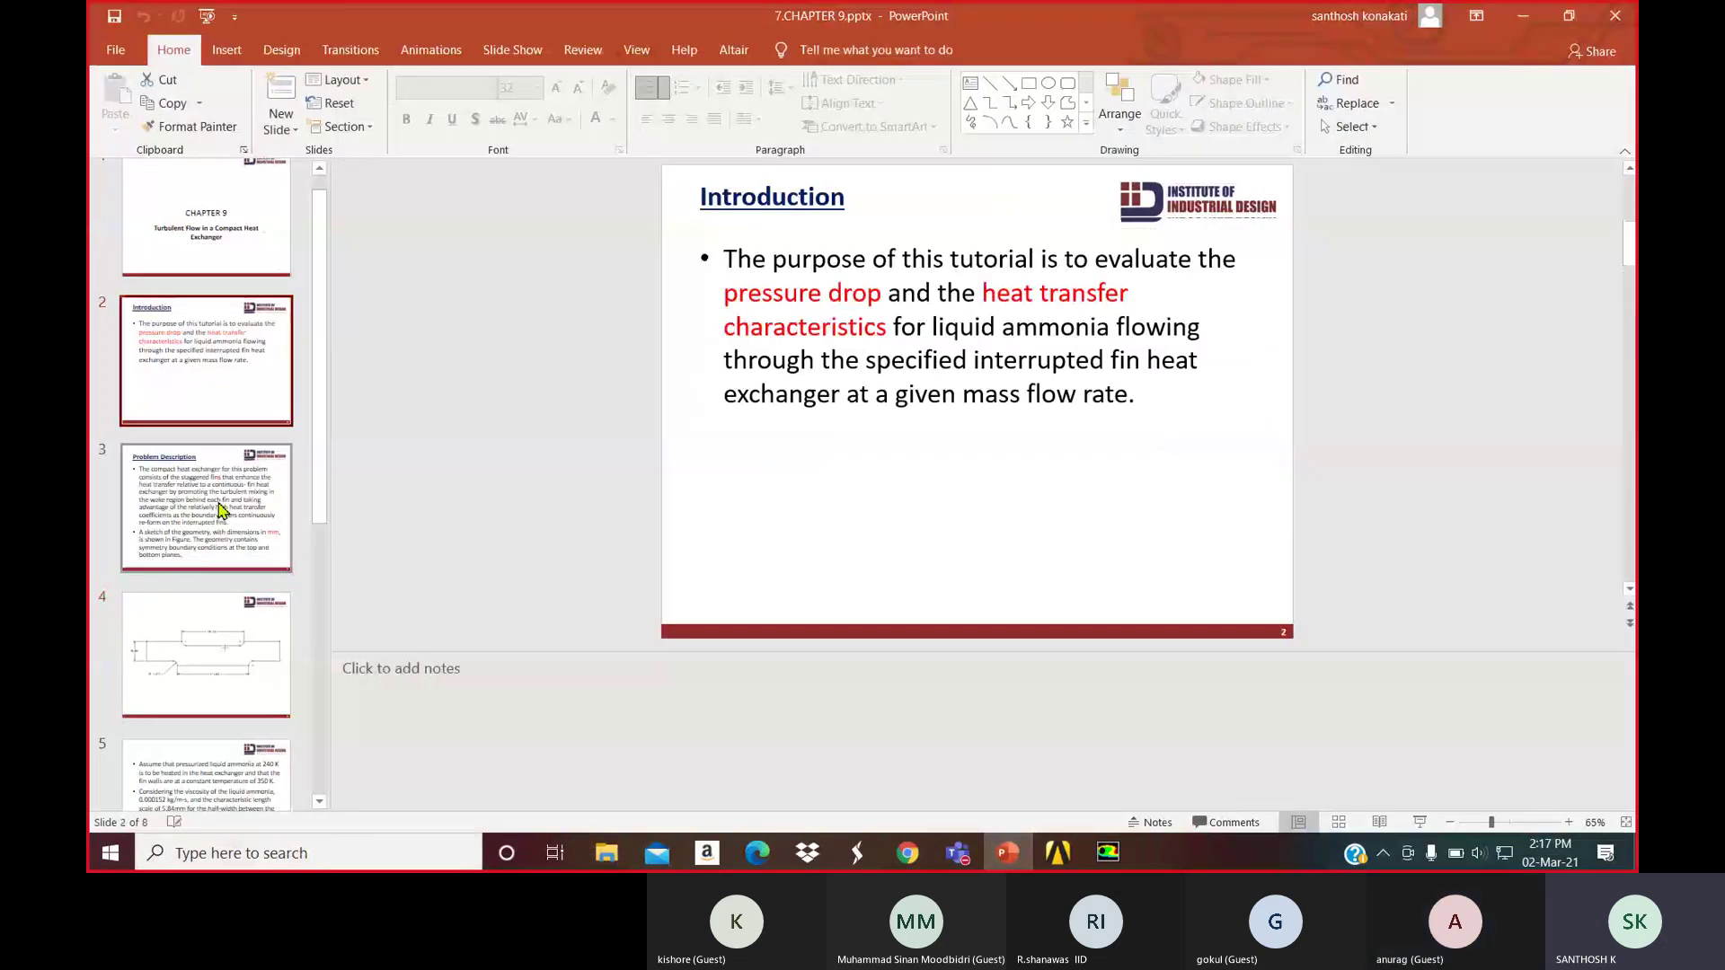
pyautogui.click(222, 509)
pyautogui.click(225, 402)
pyautogui.scroll(1, 232, 418)
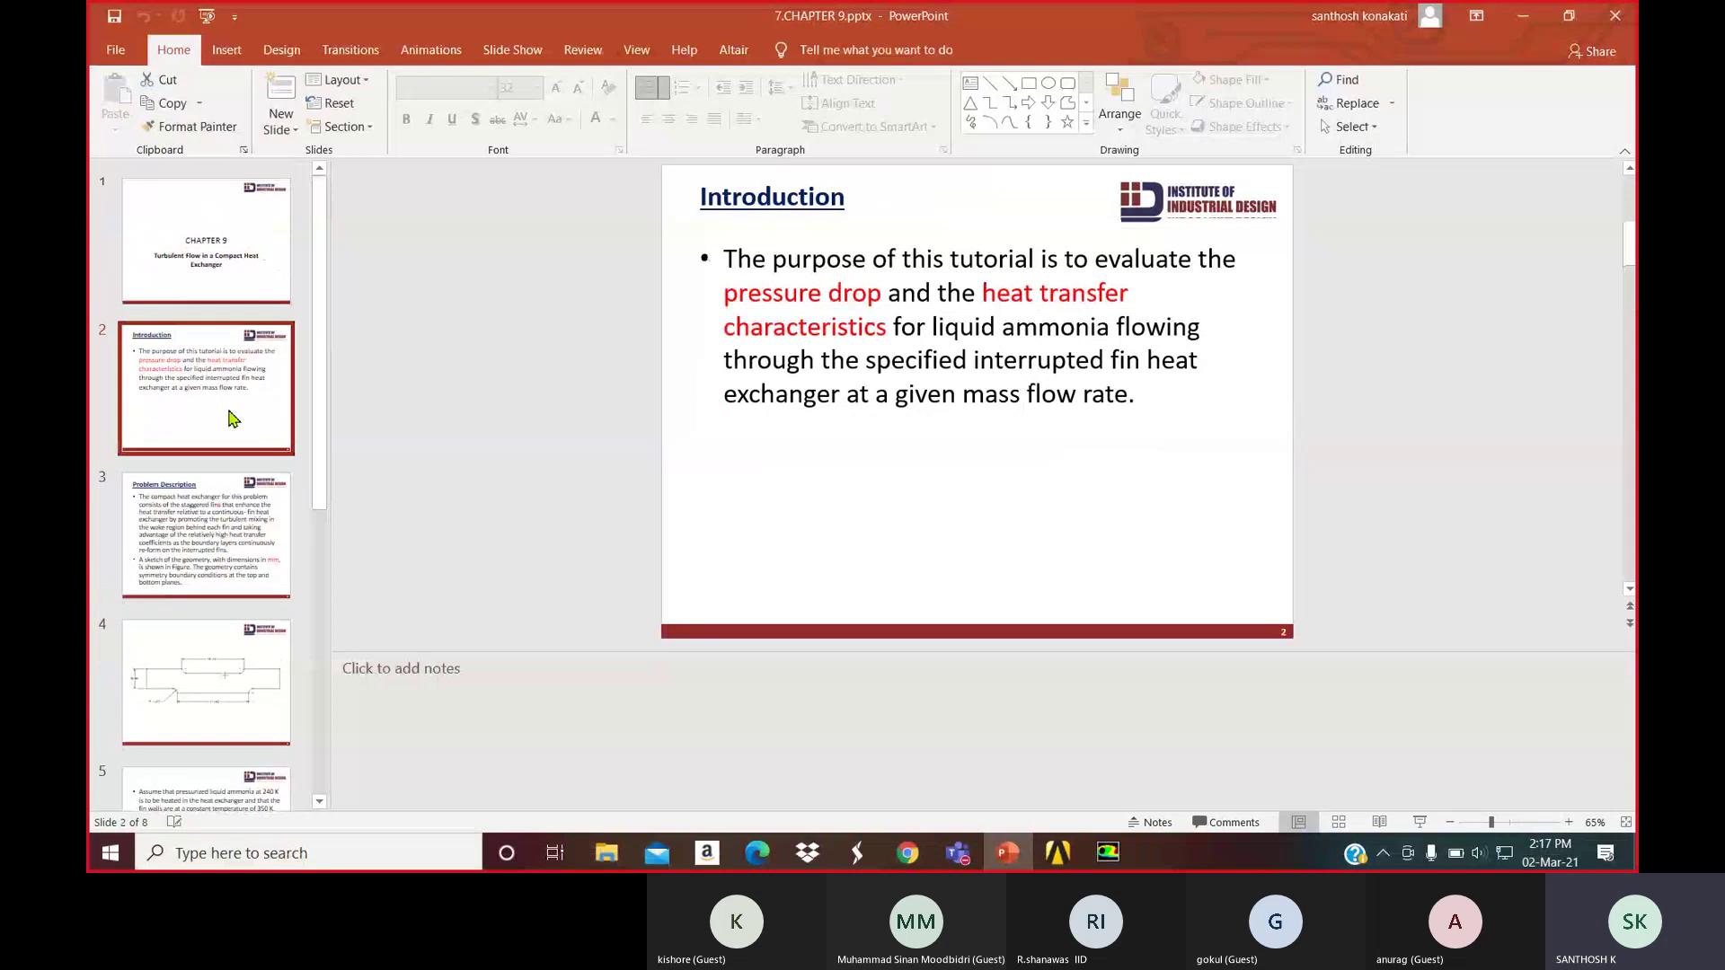
pyautogui.click(231, 548)
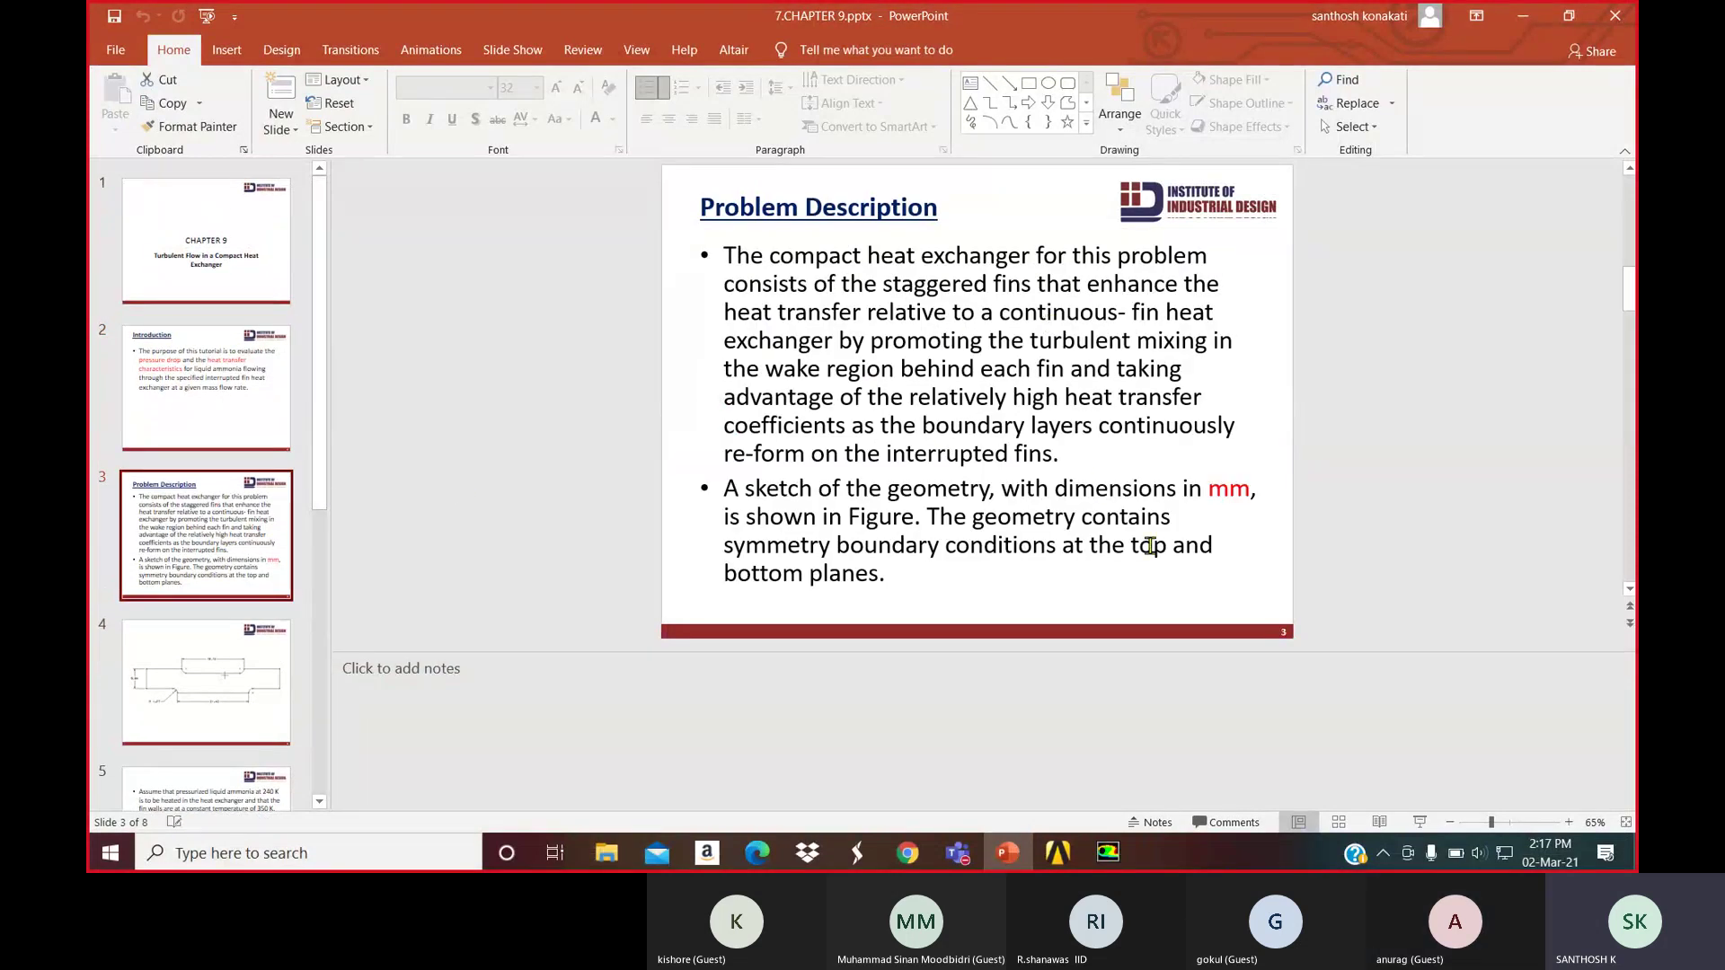
pyautogui.click(219, 680)
pyautogui.click(207, 790)
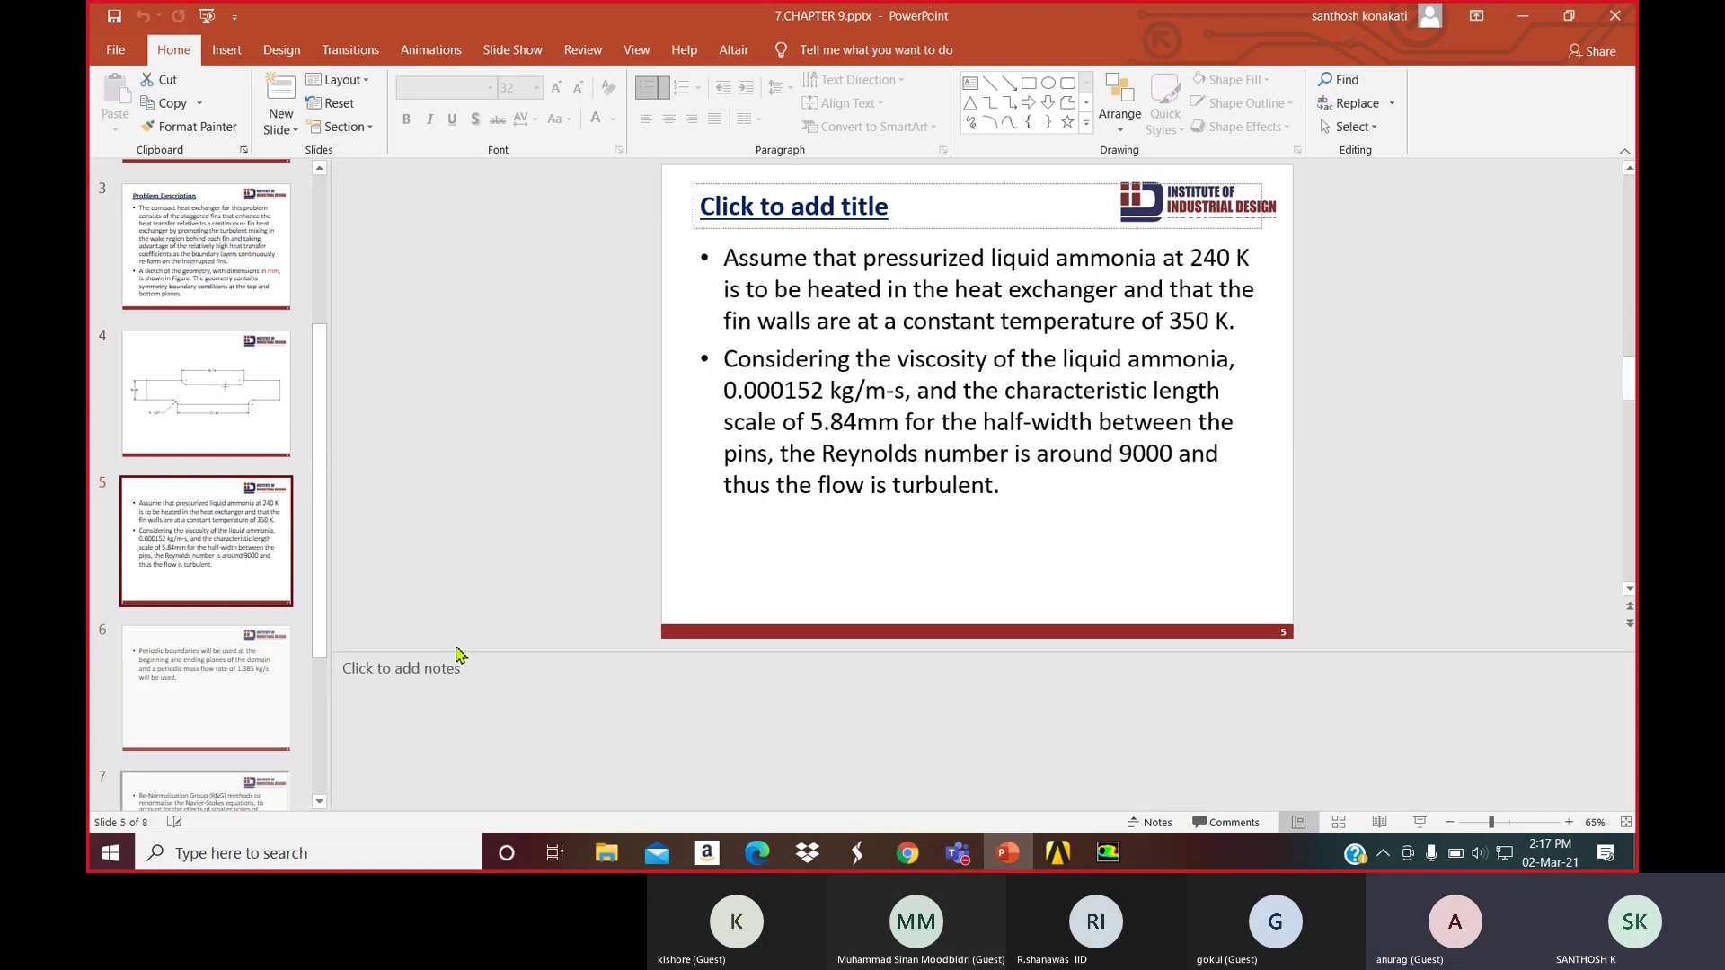
# Highlight 240 K, 350 K and 'liquid ammonia' on the operating conditions slide
pyautogui.doubleClick(1199, 263)
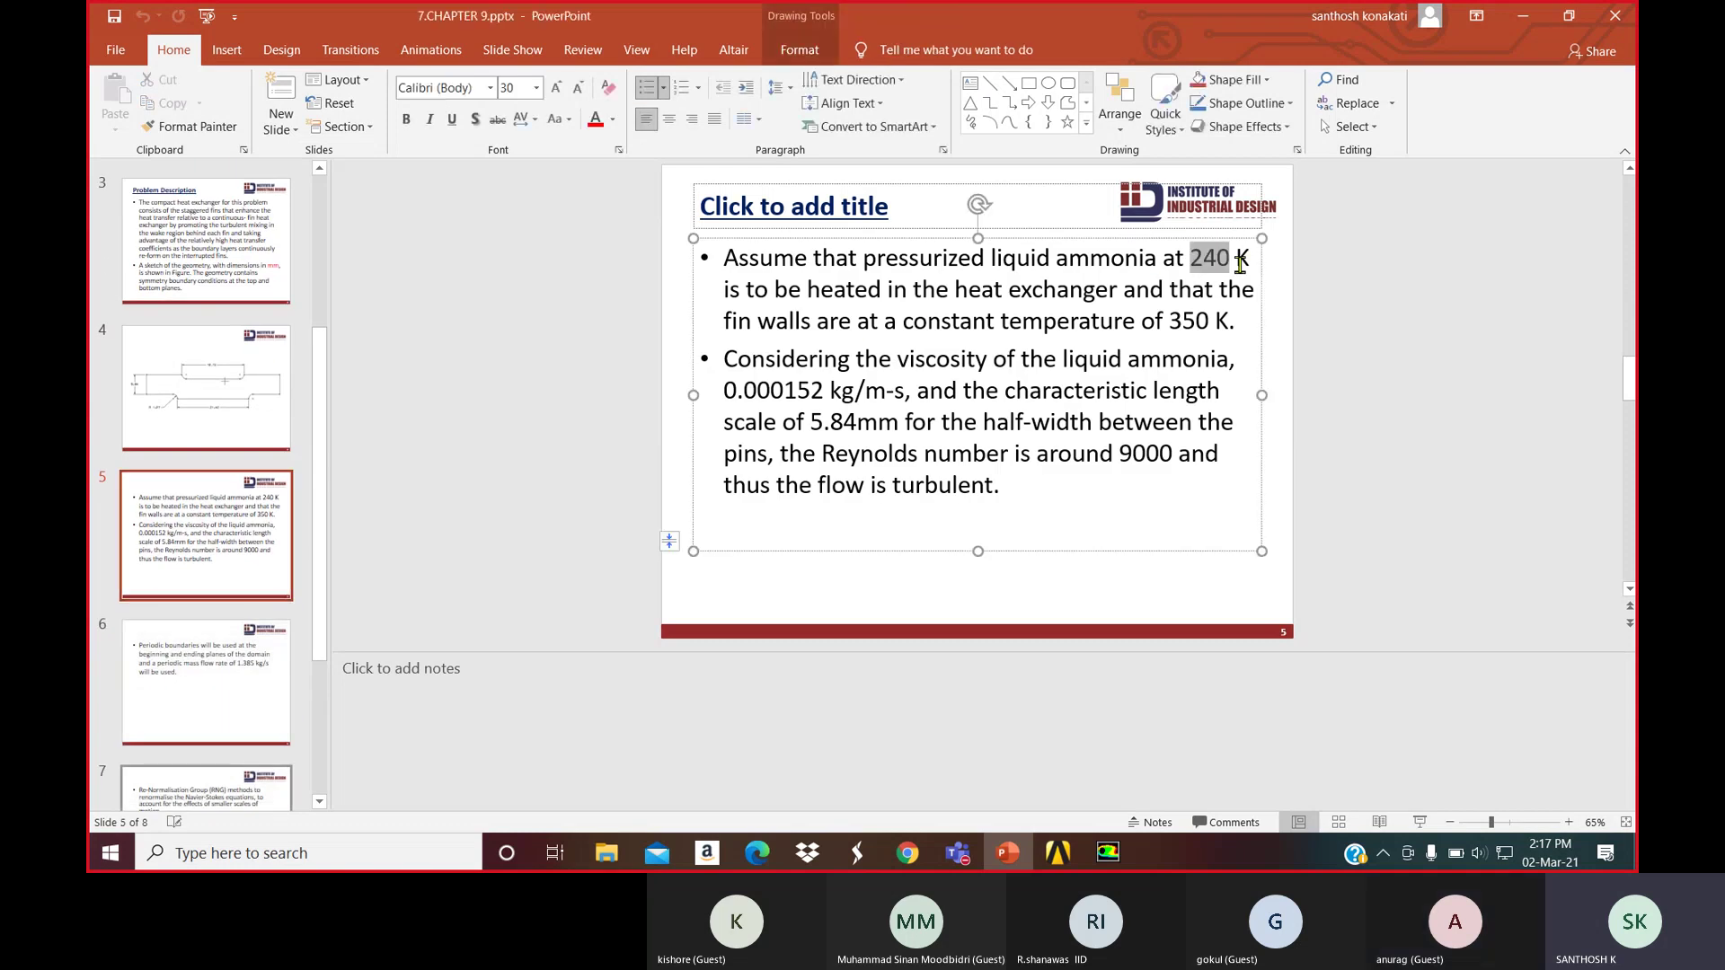
pyautogui.moveTo(1176, 326); pyautogui.dragTo(1226, 323)
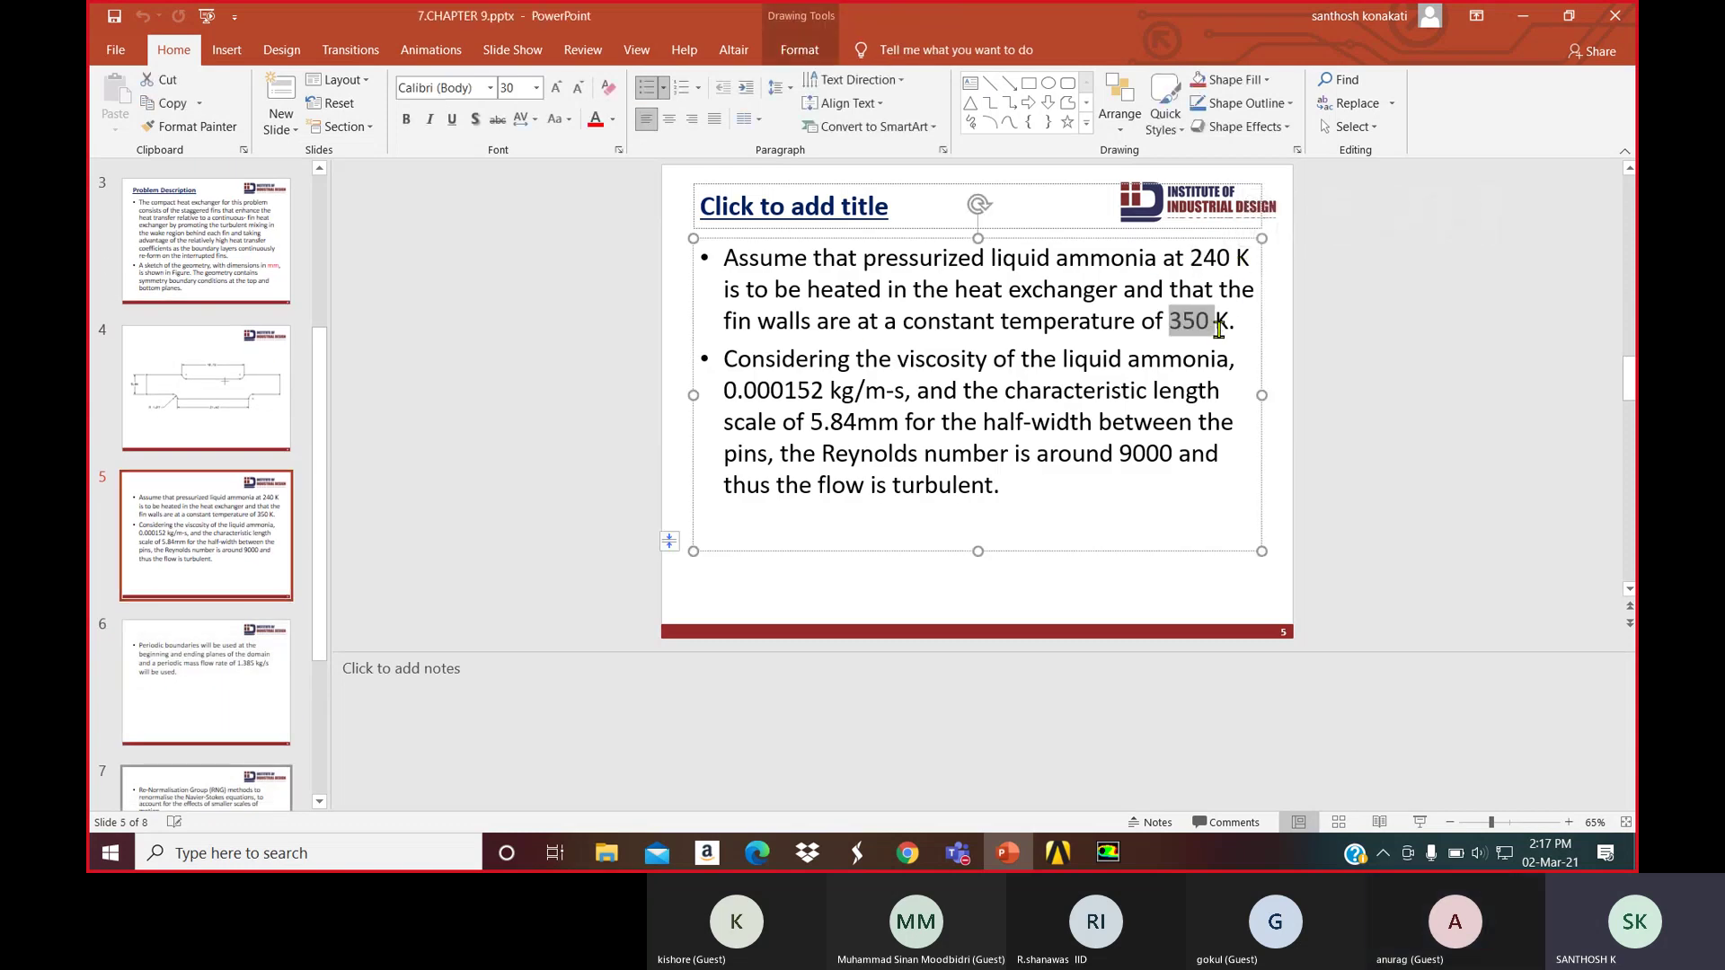
pyautogui.moveTo(1161, 260); pyautogui.dragTo(998, 258)
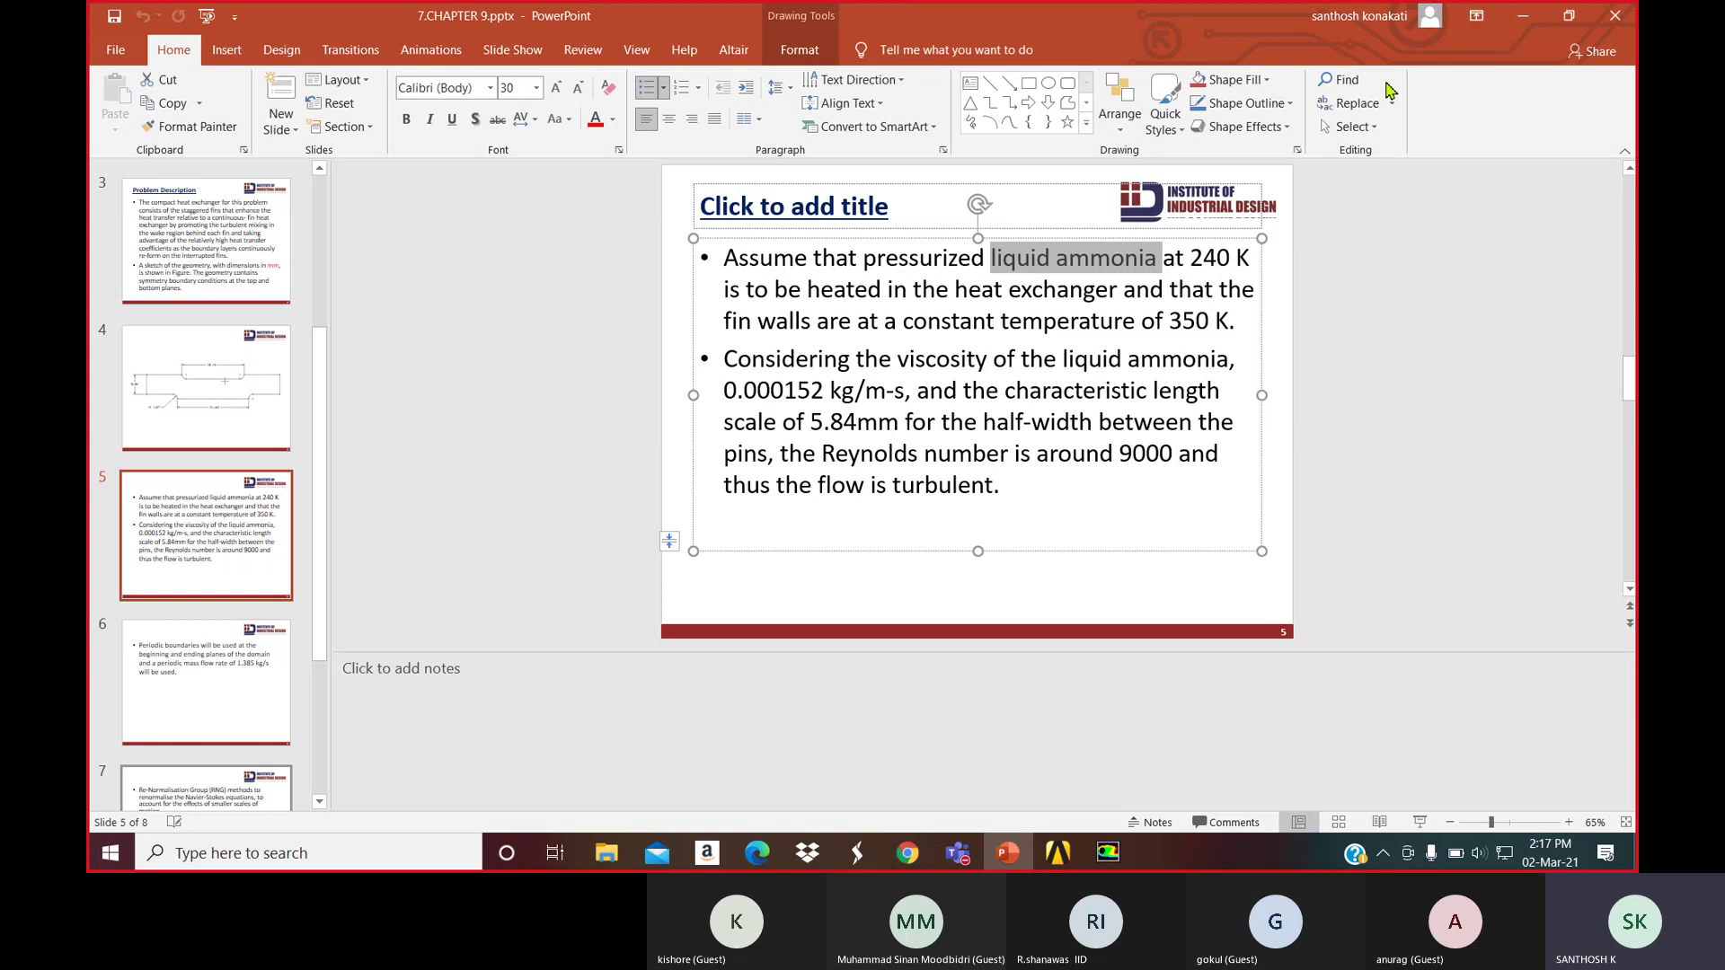
# Back in Fluent, check the mesh and report quality (minimum orthogonal quality 0.637), then list Models
pyautogui.click(1522, 18)
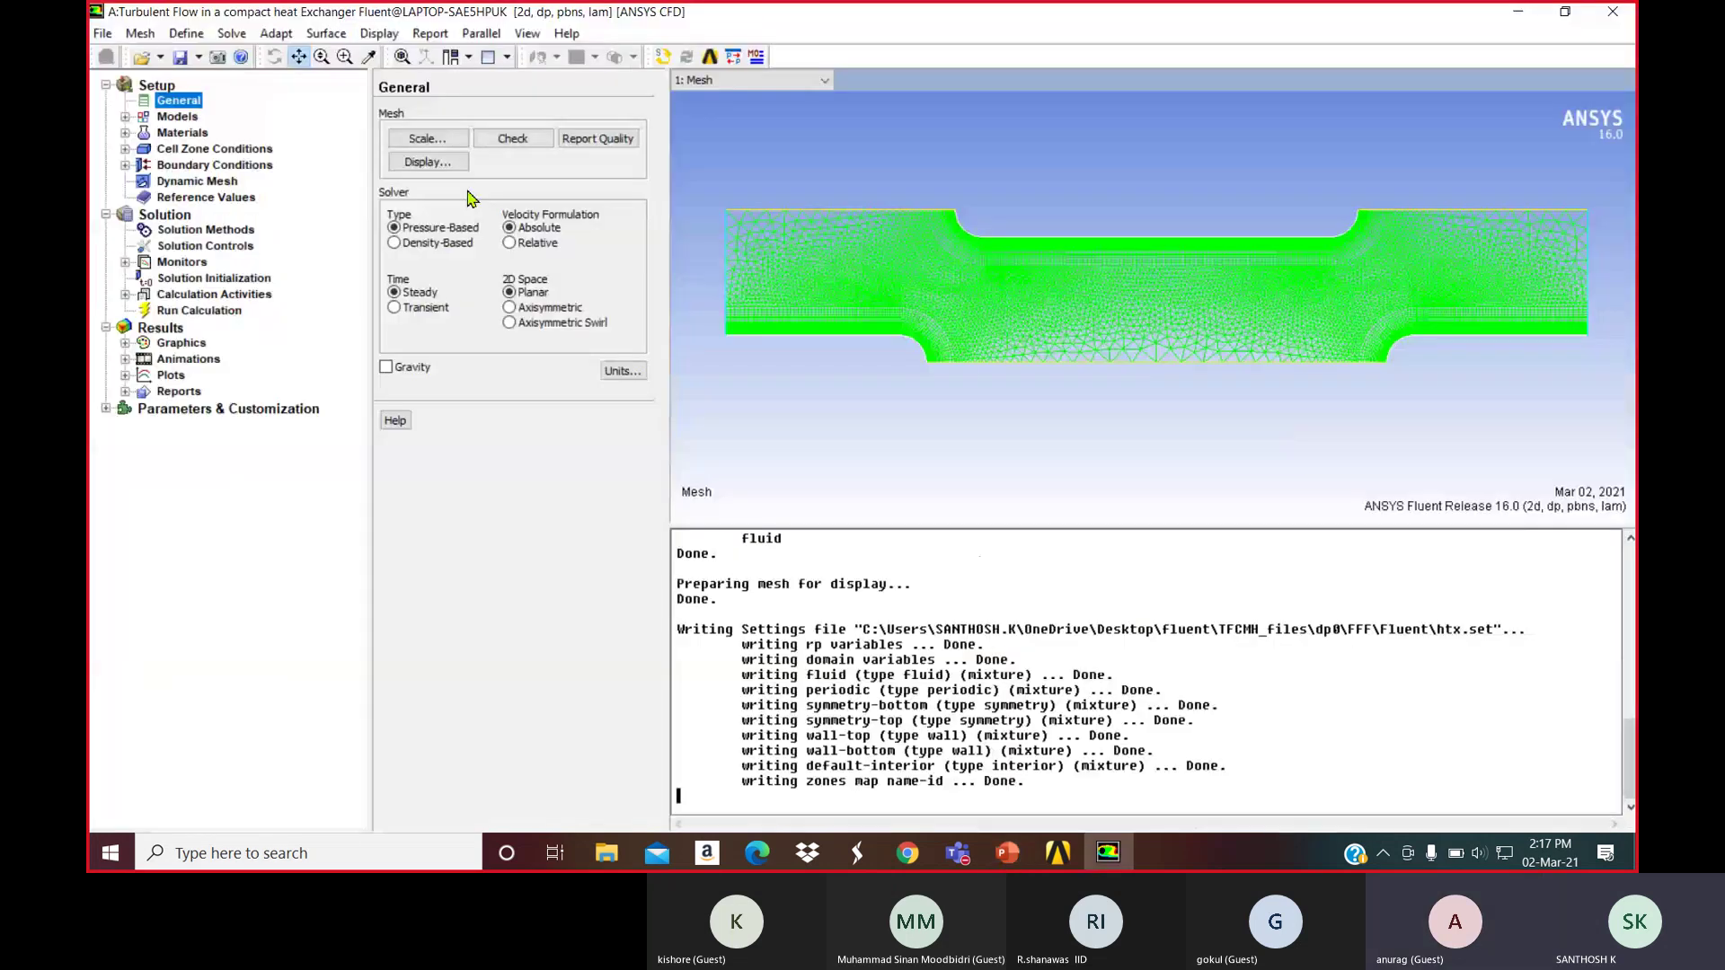
pyautogui.click(506, 141)
pyautogui.click(594, 139)
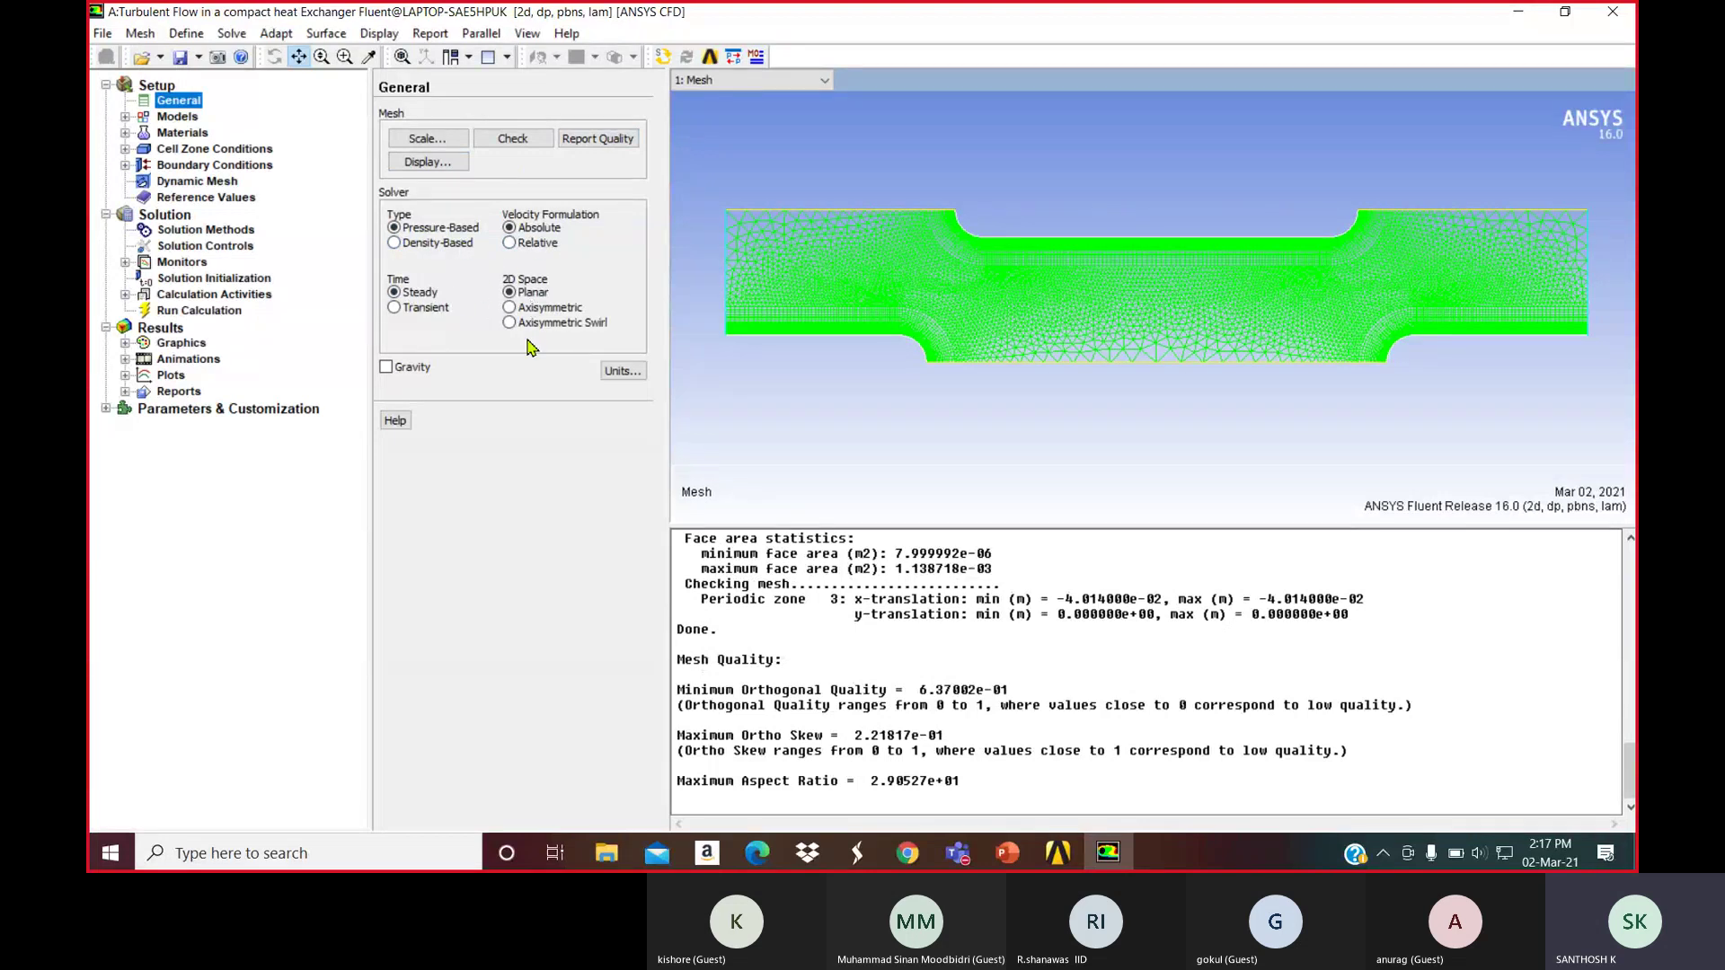
pyautogui.click(178, 118)
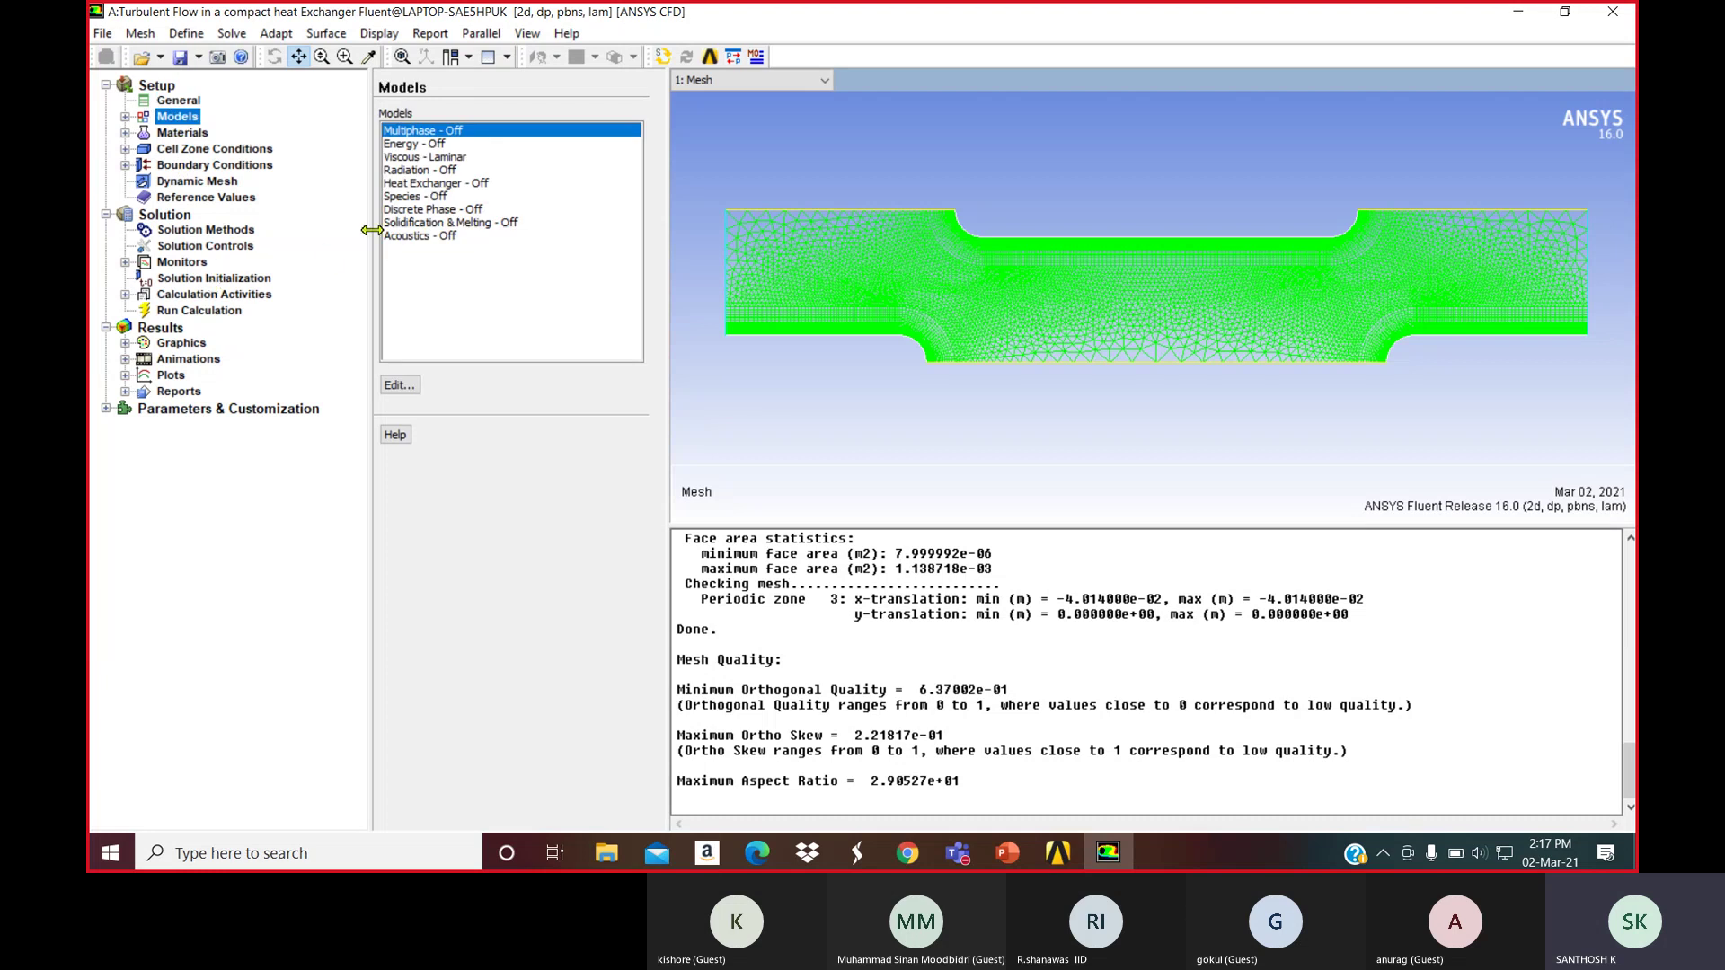
# Turn on the energy equation in the Energy model
pyautogui.click(433, 145)
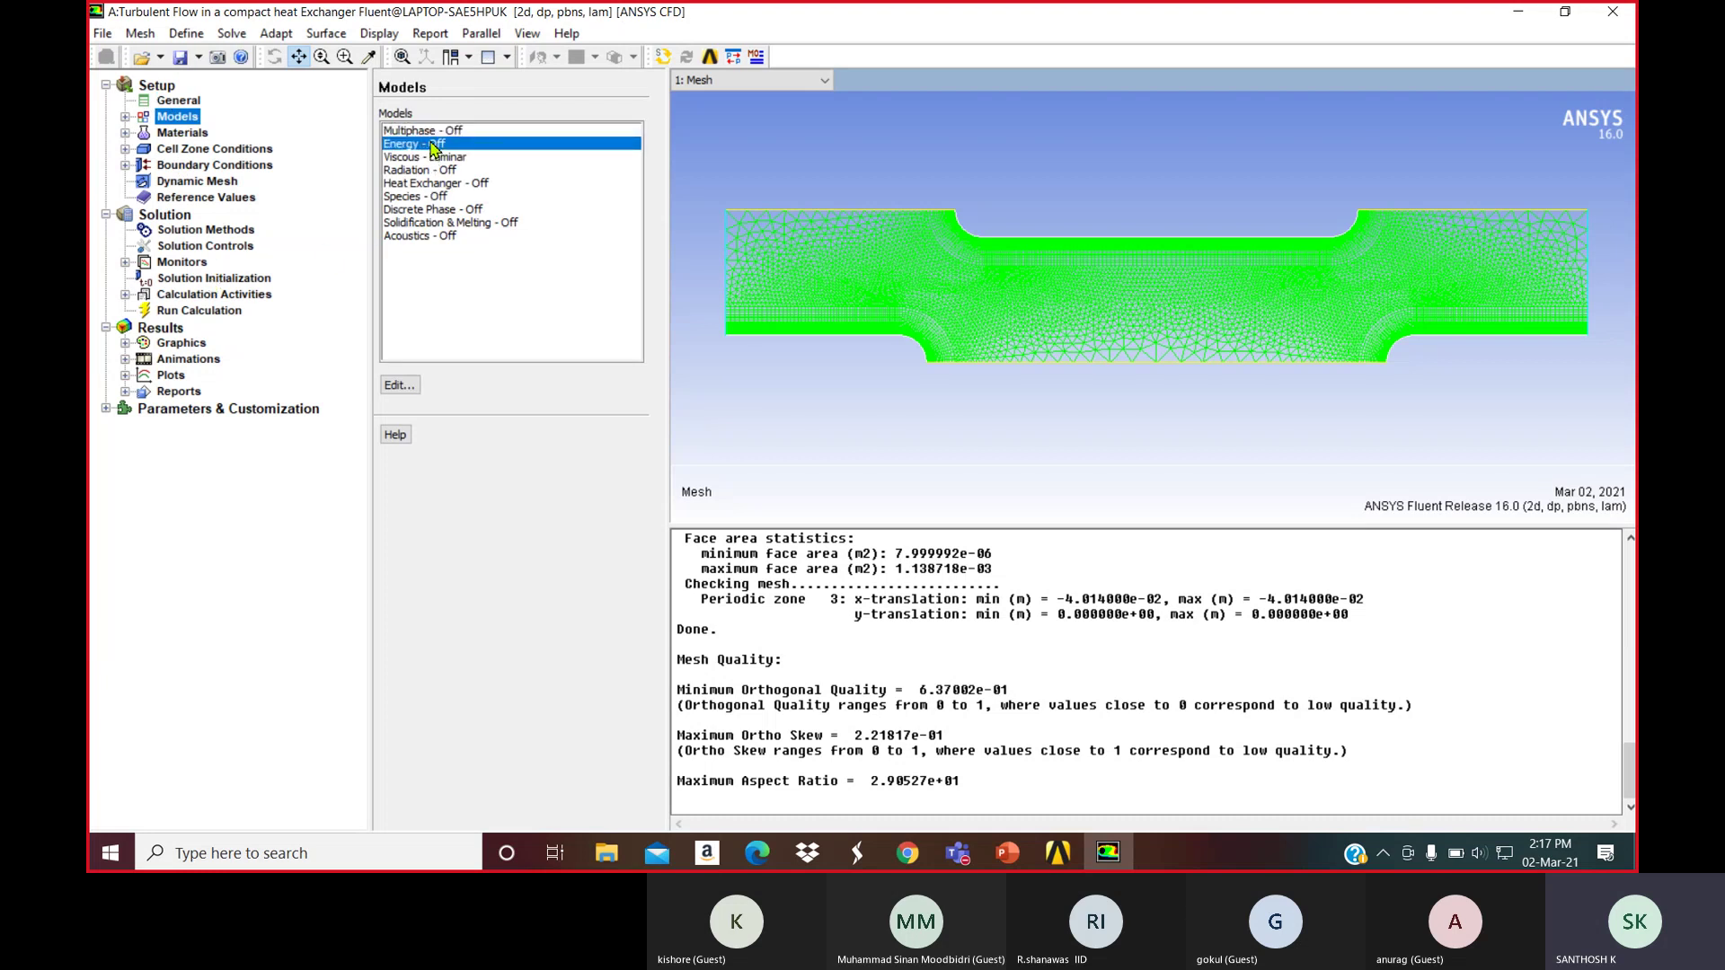
pyautogui.click(399, 384)
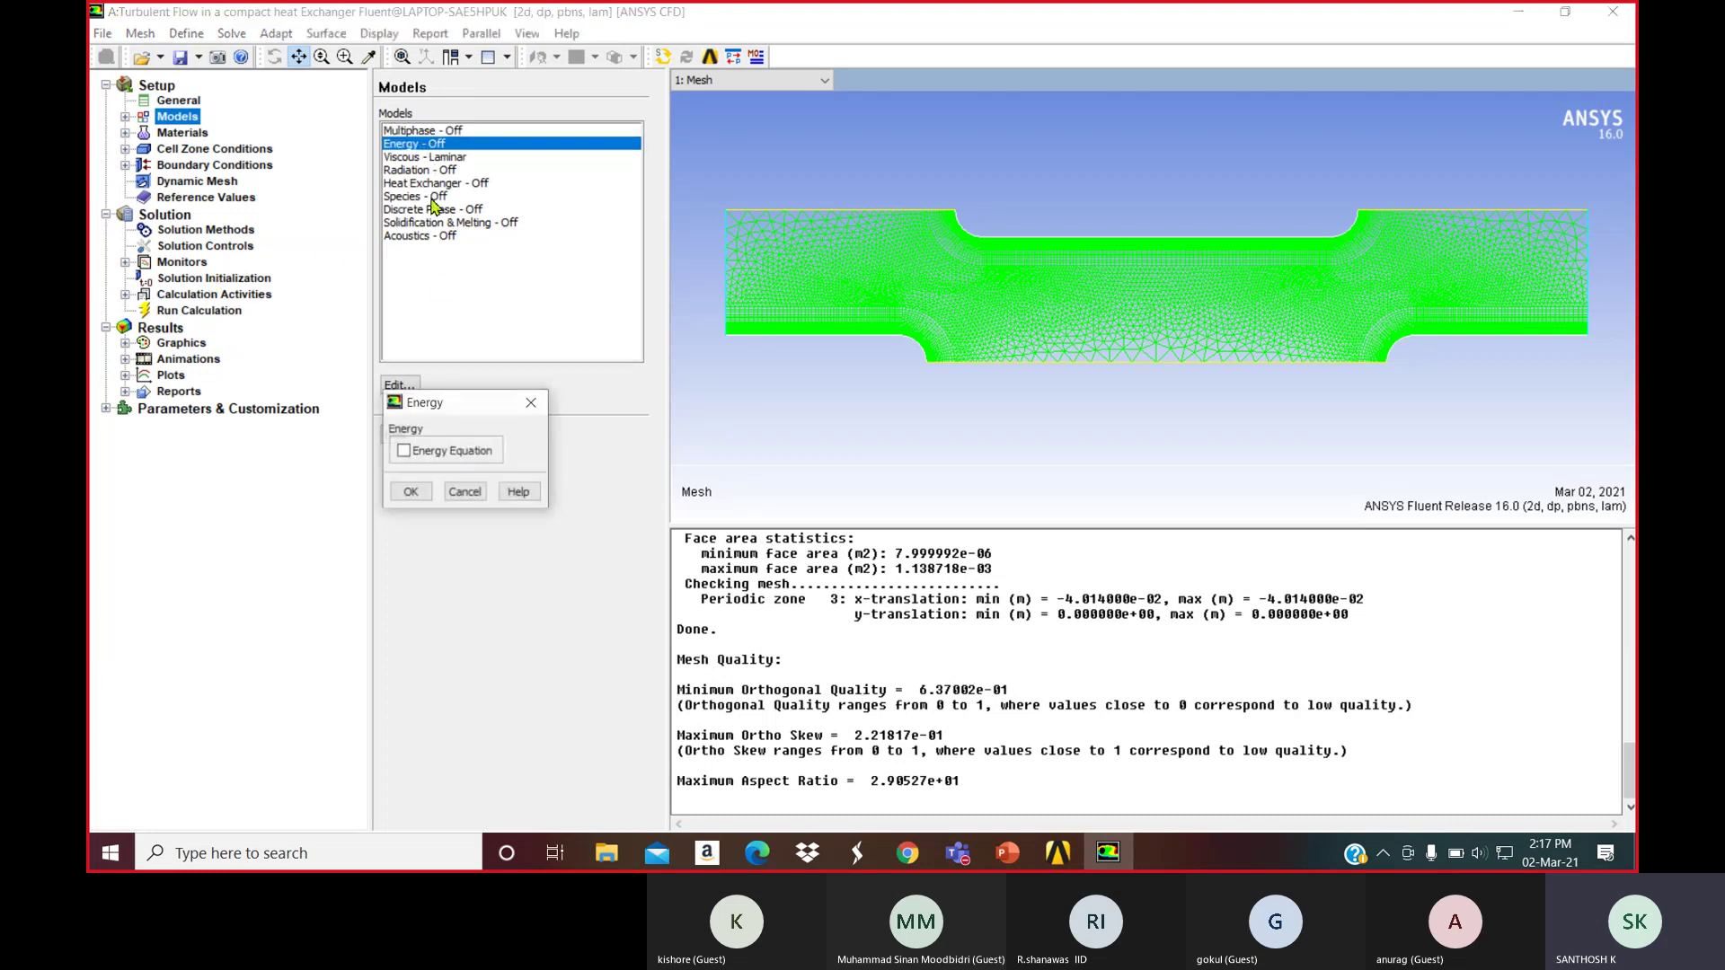
pyautogui.click(402, 452)
pyautogui.click(411, 492)
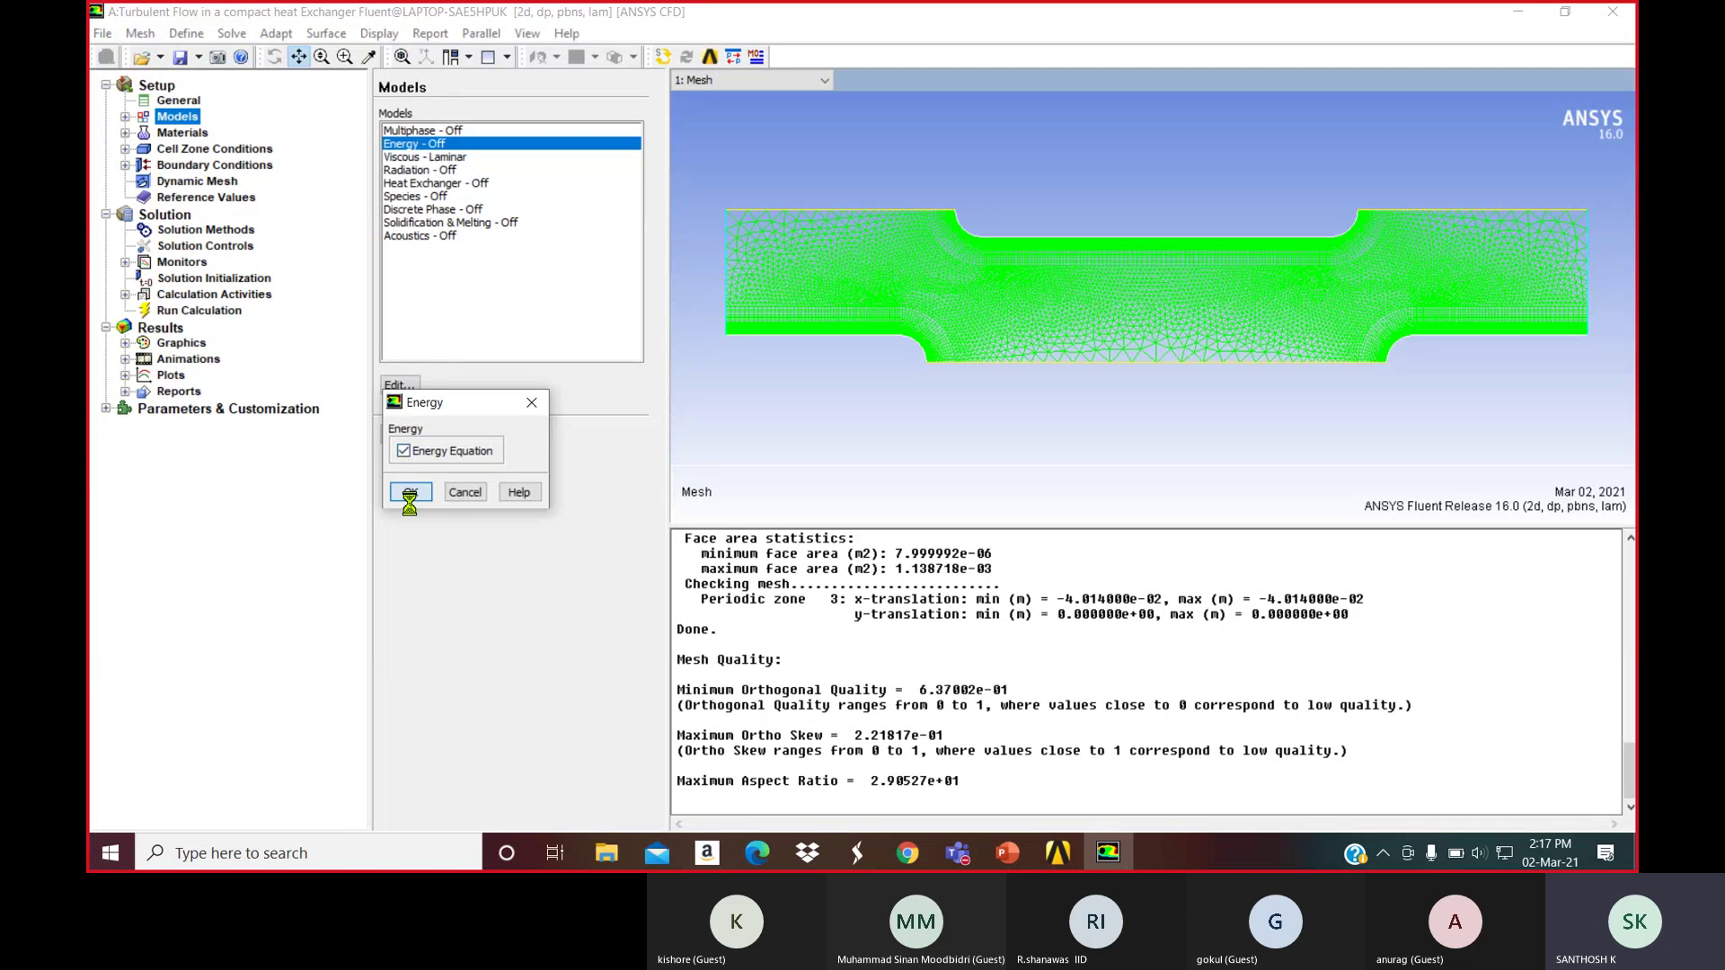
# Set the viscous model to standard k-epsilon with Enhanced Wall Treatment
pyautogui.doubleClick(427, 157)
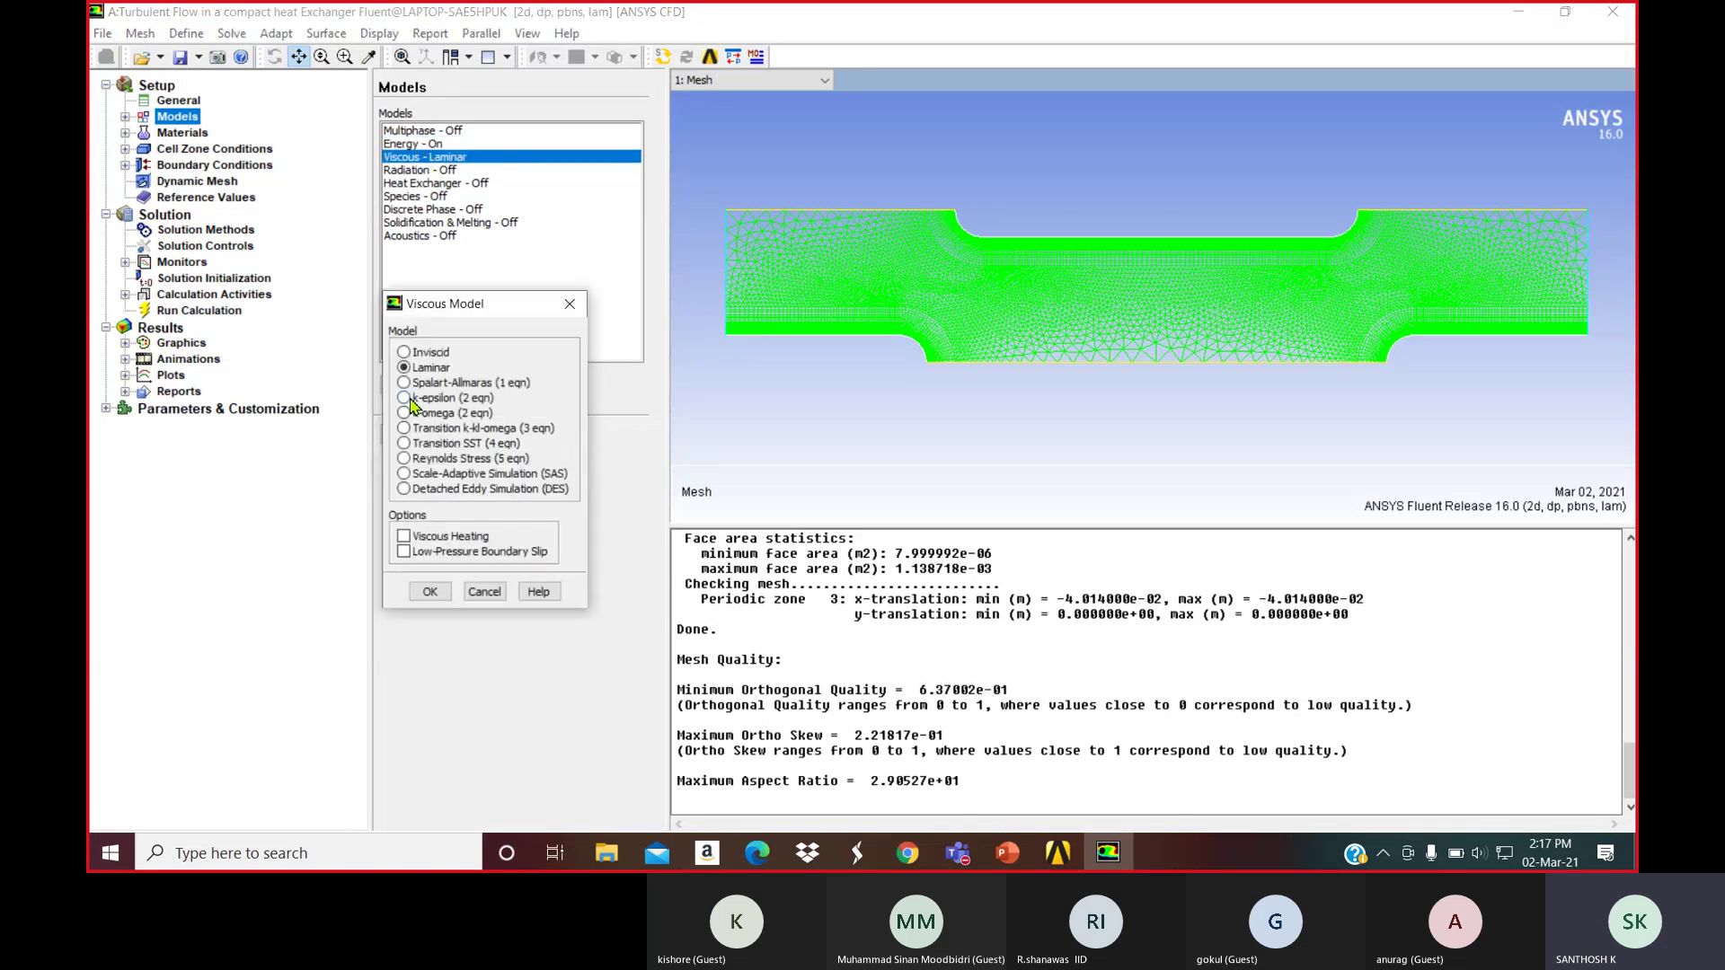
pyautogui.click(405, 398)
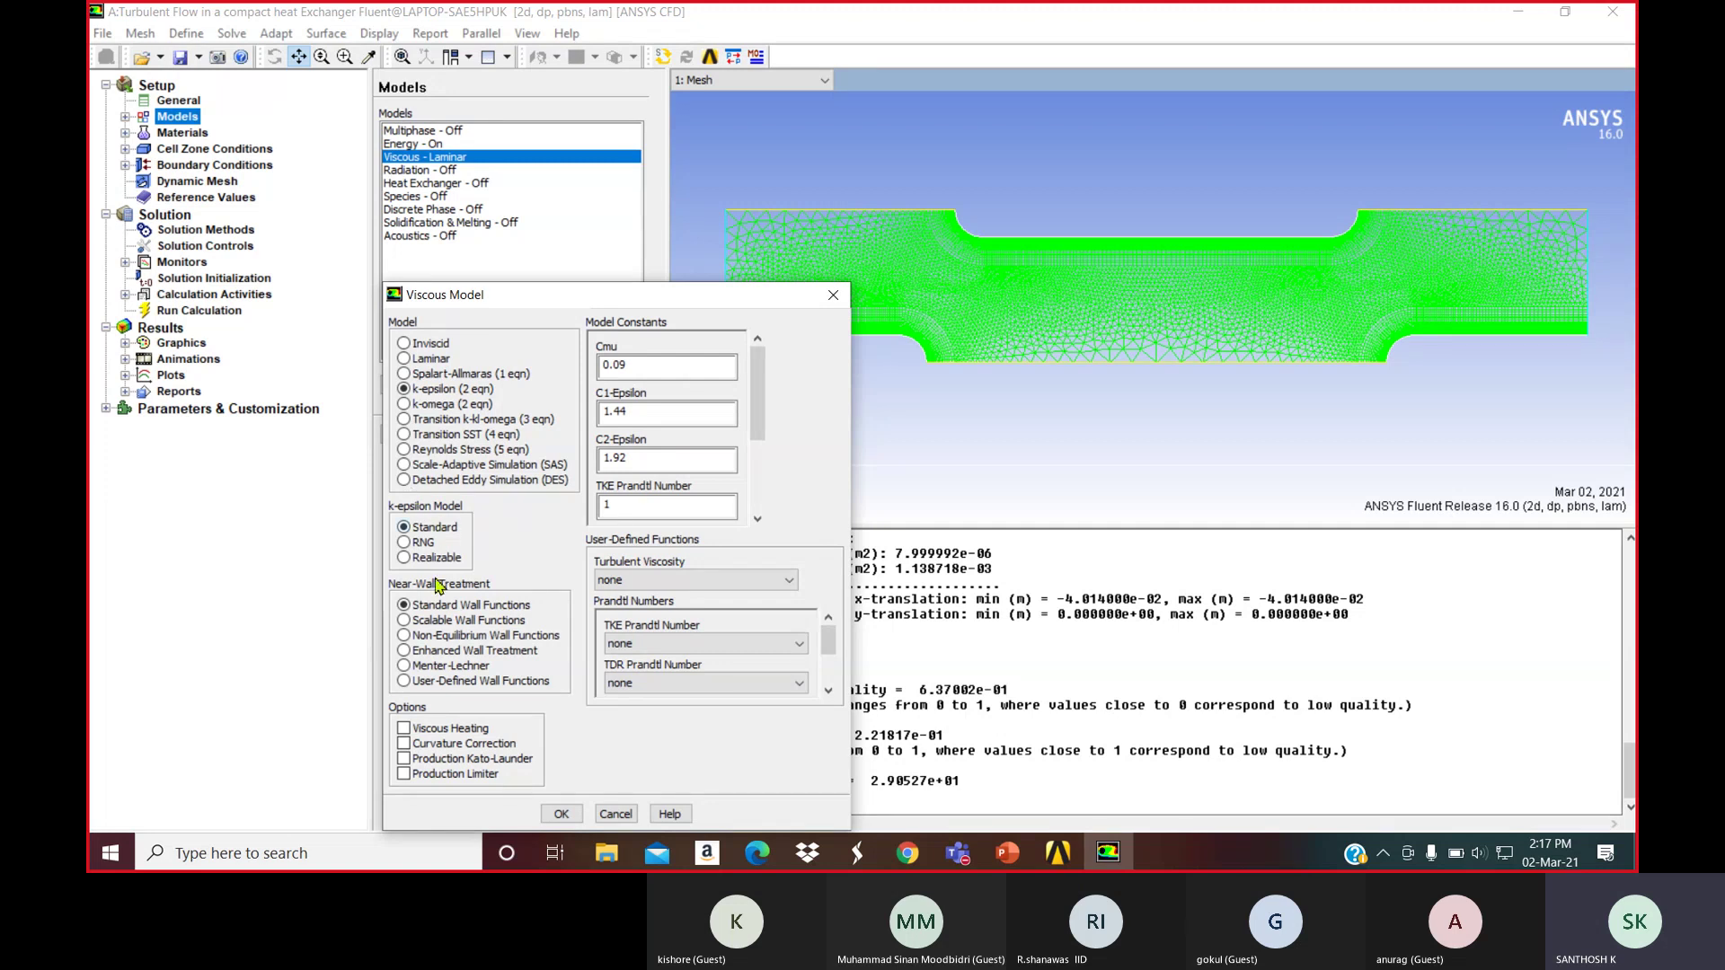
pyautogui.click(415, 653)
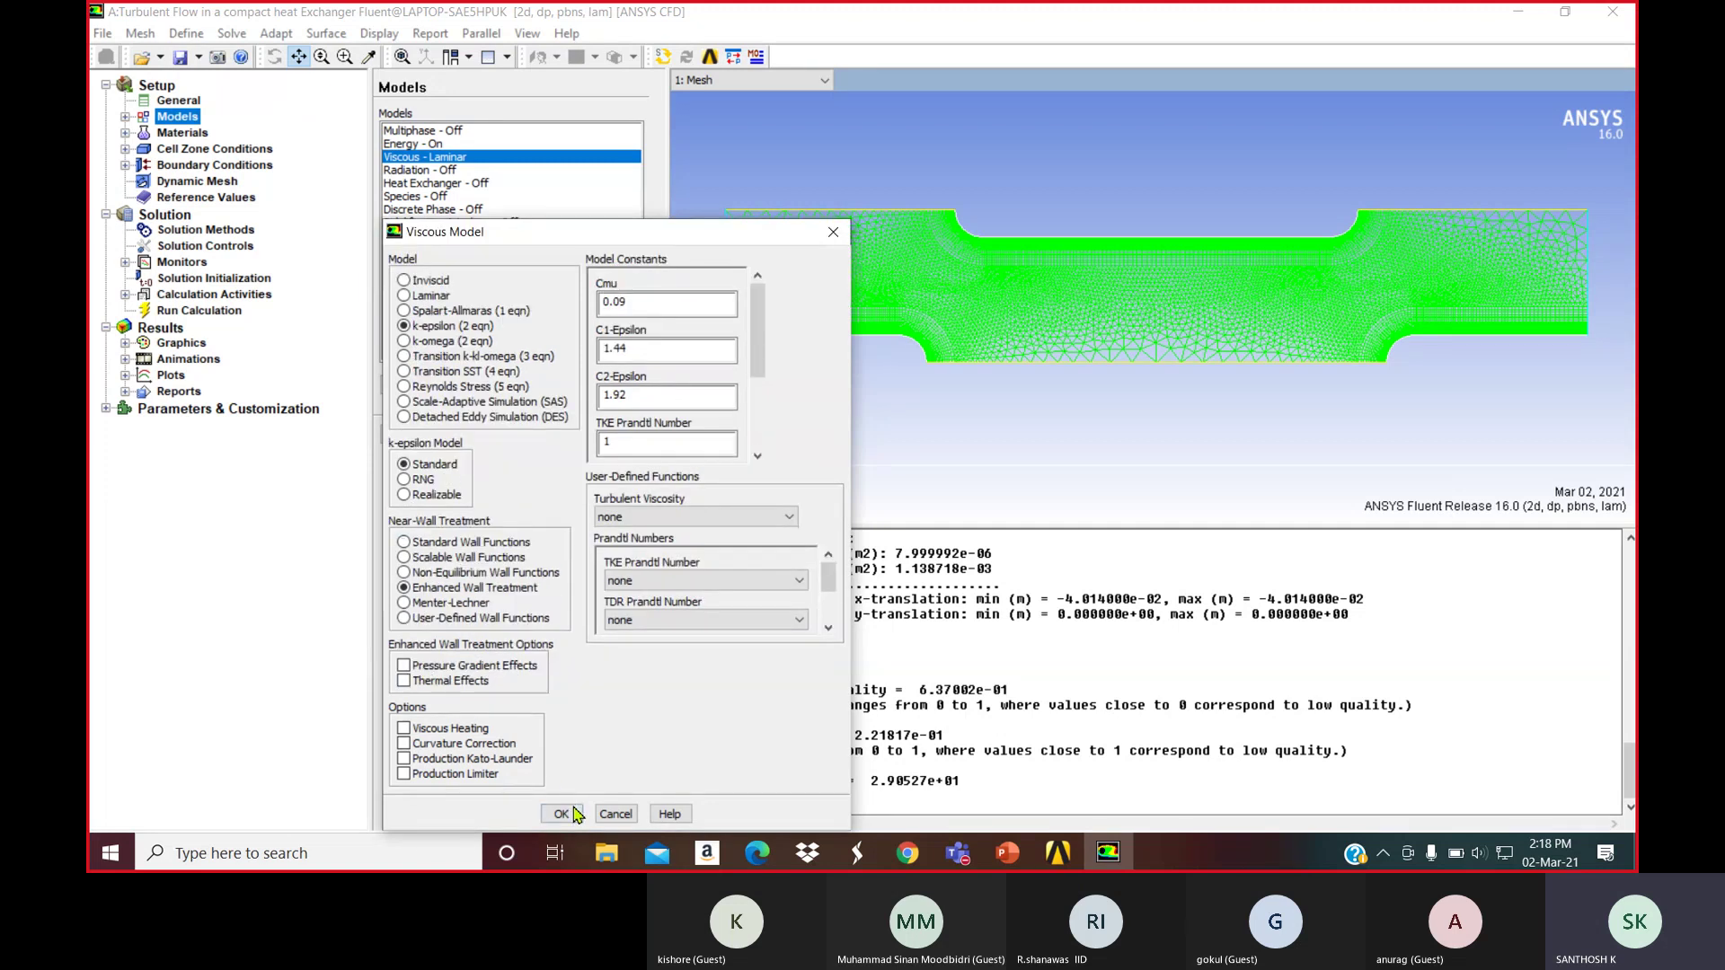
pyautogui.click(562, 813)
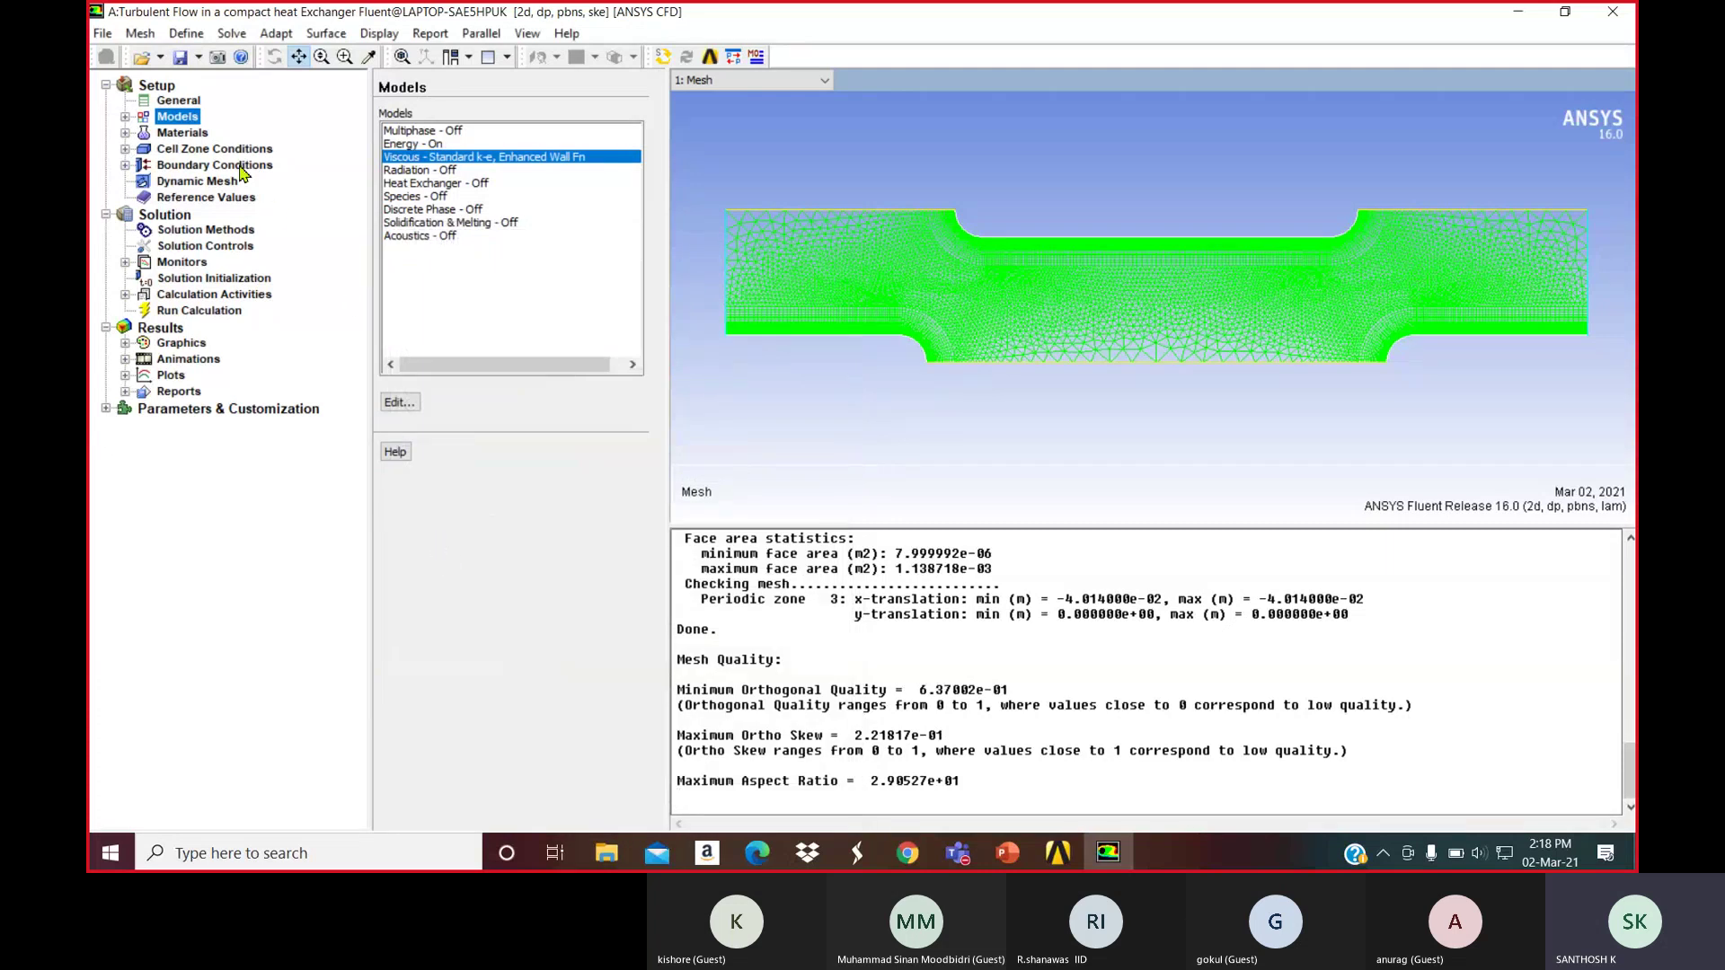
# Copy ammonia-liquid from the Fluent Database into the case materials
pyautogui.click(184, 133)
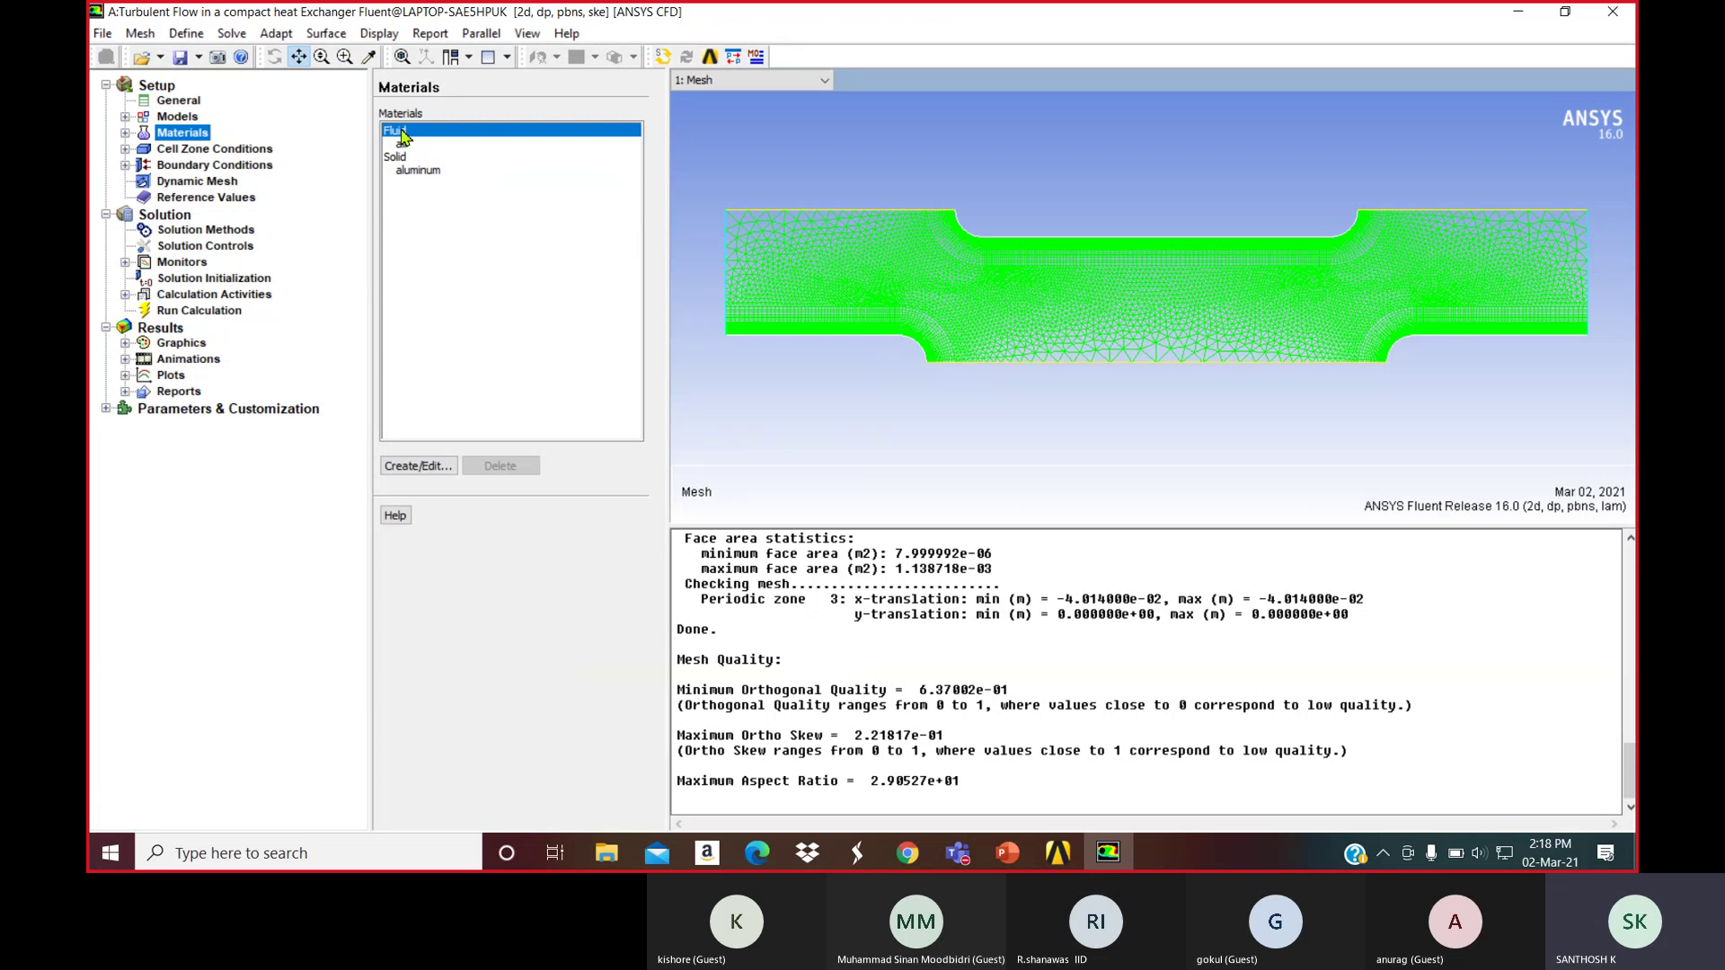
pyautogui.click(433, 471)
pyautogui.click(1006, 318)
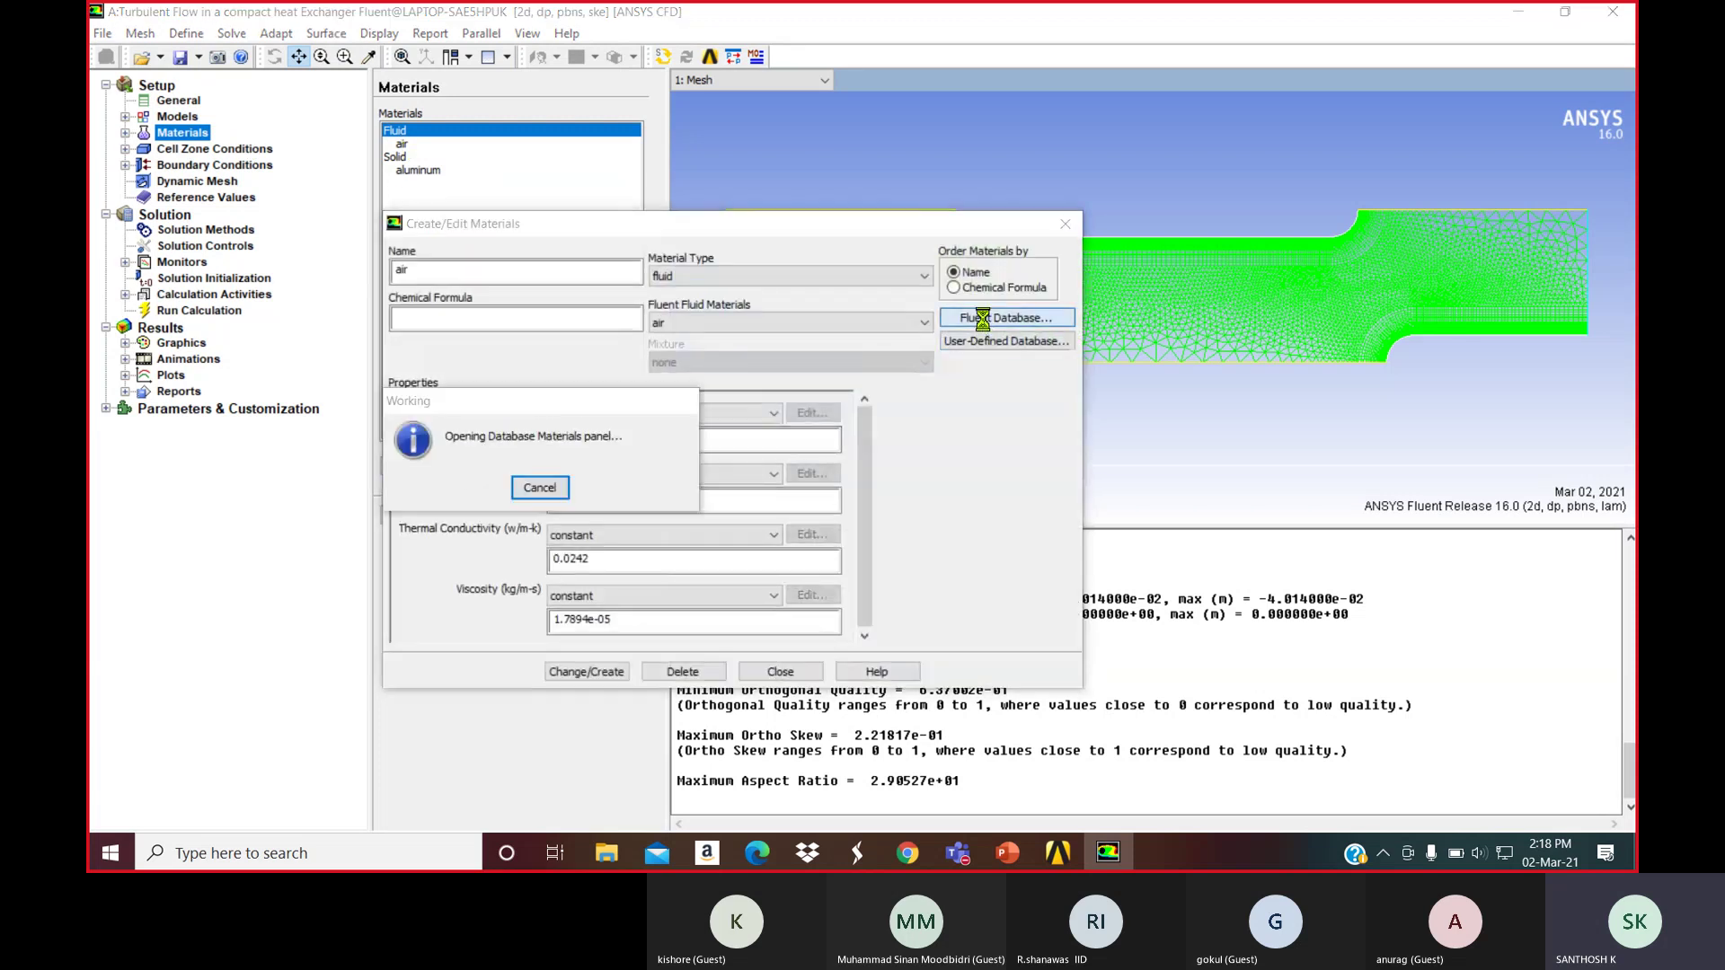
pyautogui.moveTo(641, 353)
pyautogui.mouseDown()
pyautogui.moveTo(643, 386)
pyautogui.moveTo(643, 359)
pyautogui.mouseUp()
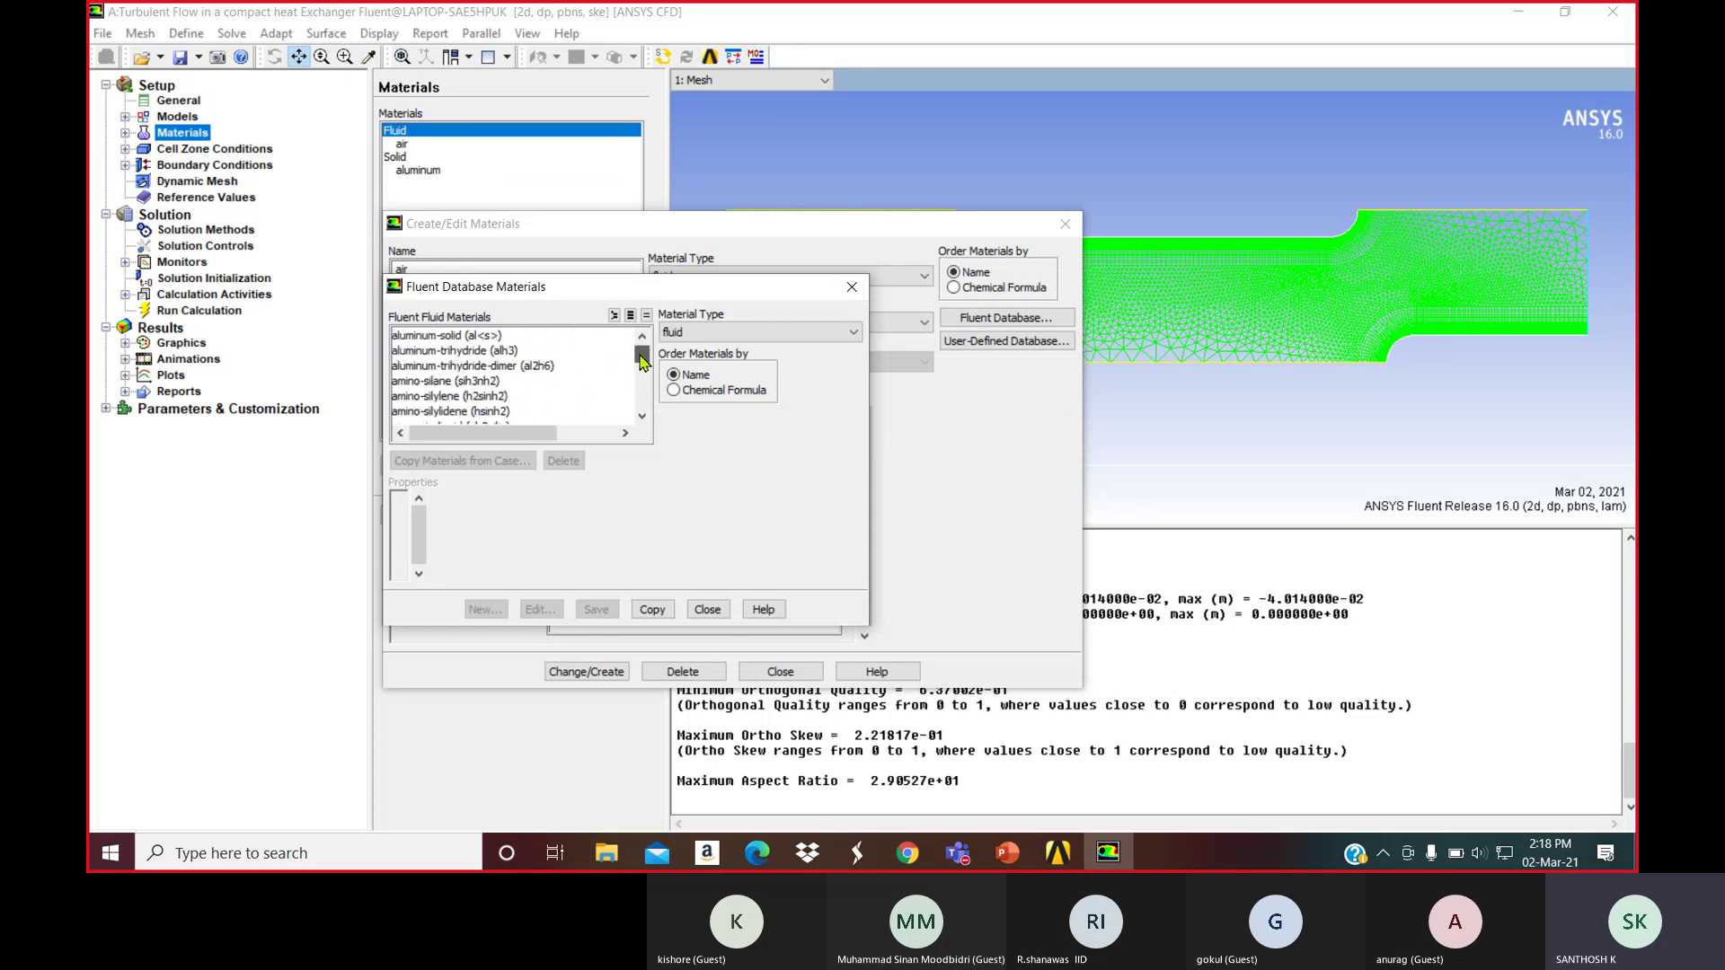
pyautogui.click(641, 417)
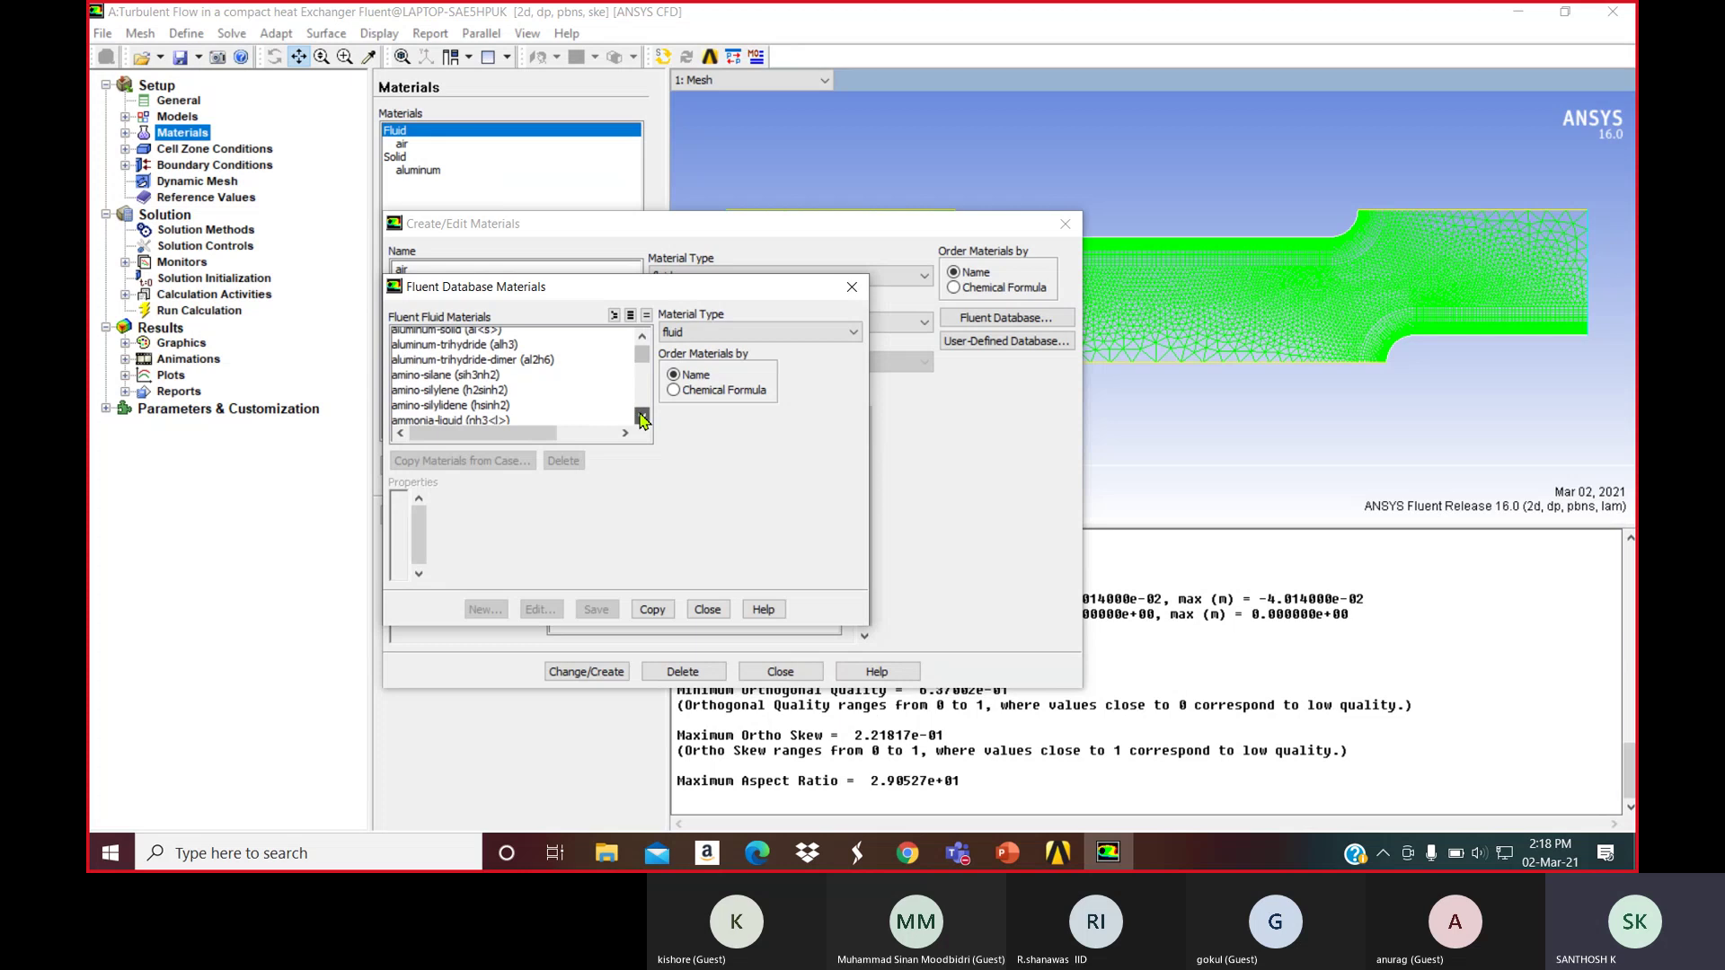
pyautogui.click(641, 418)
pyautogui.click(641, 418)
pyautogui.click(490, 383)
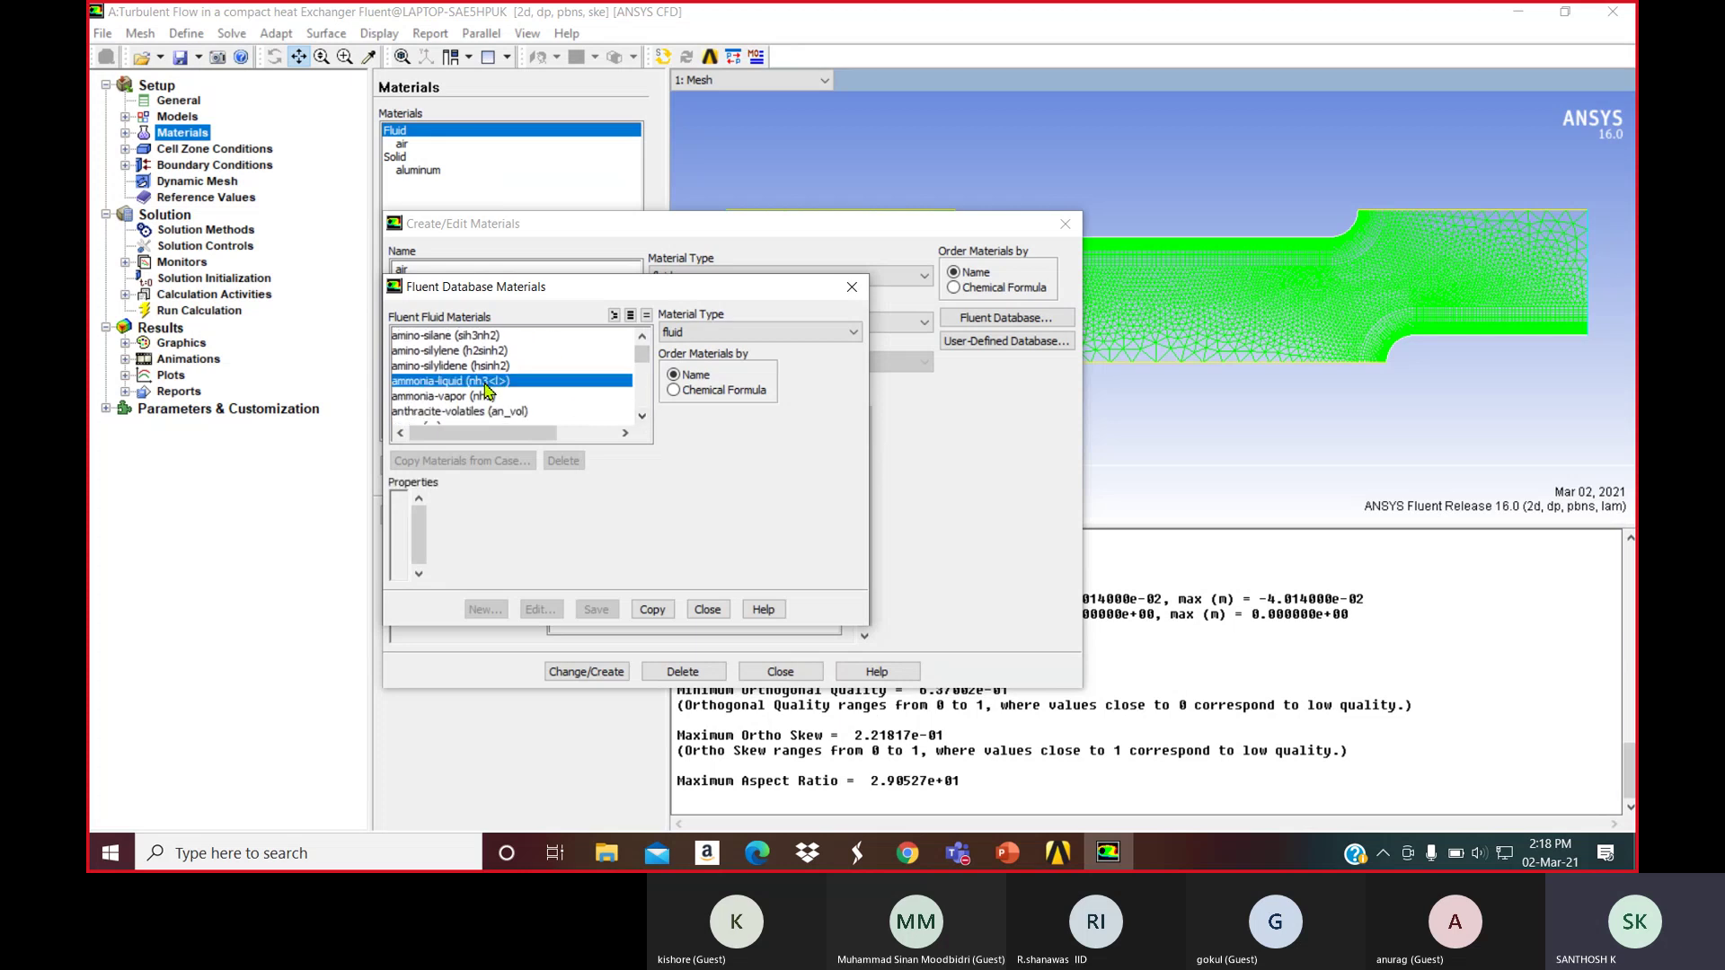
pyautogui.click(661, 770)
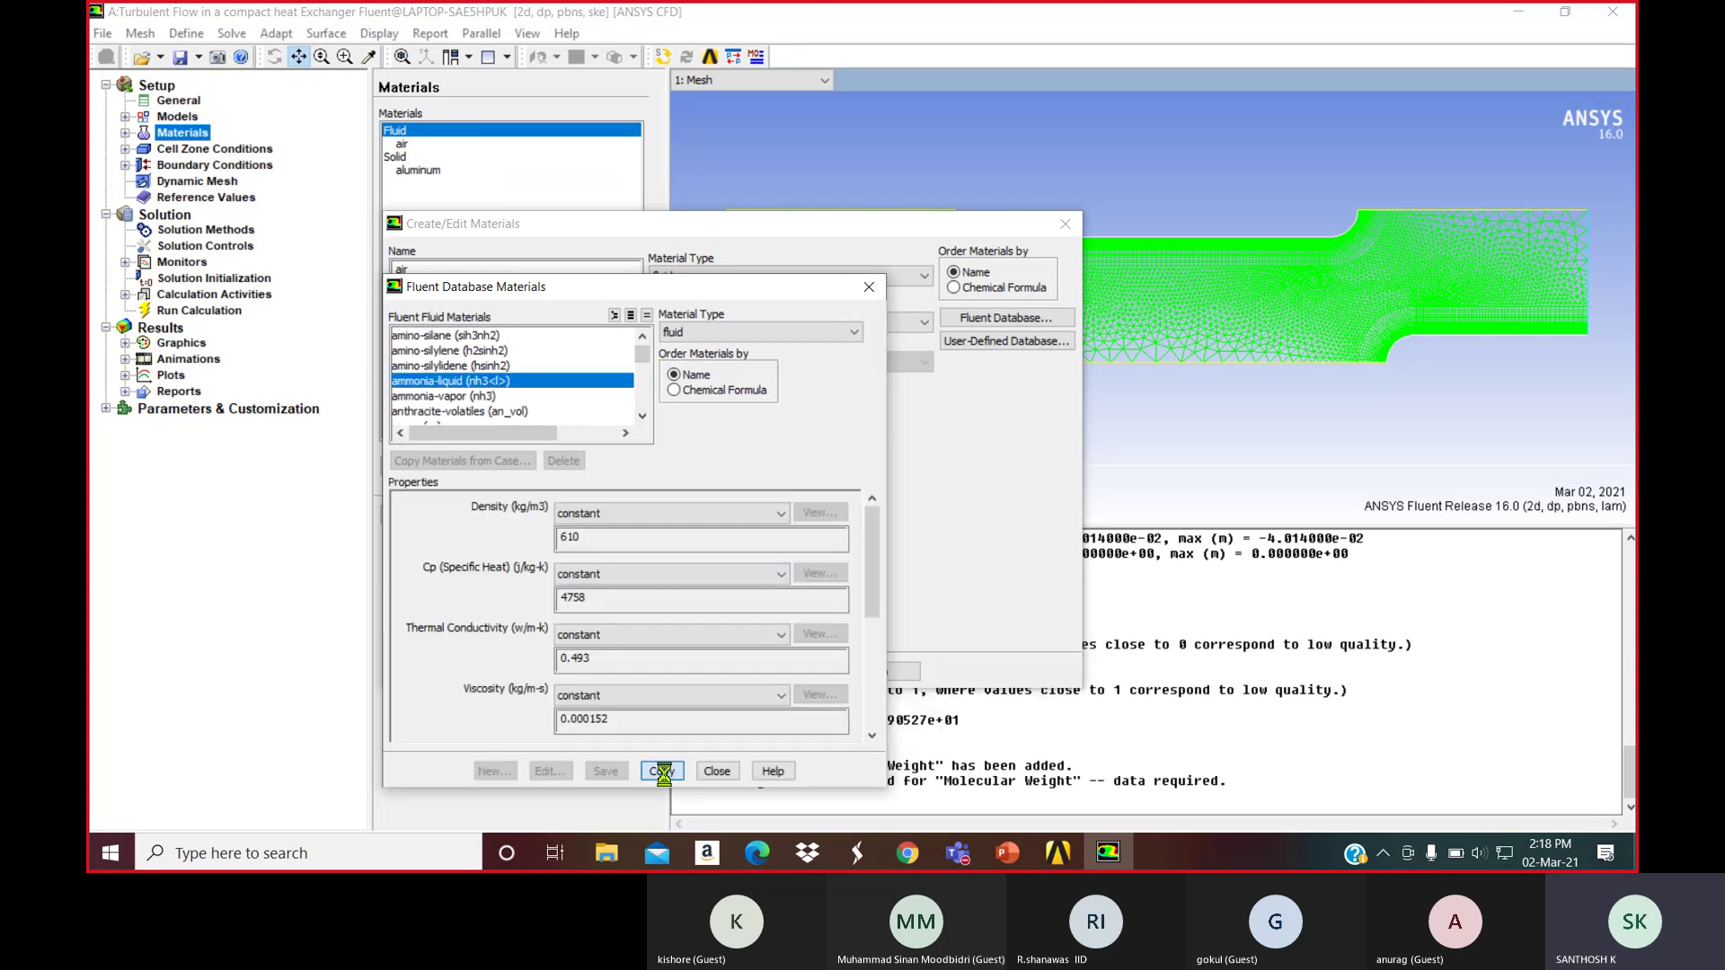
pyautogui.click(718, 774)
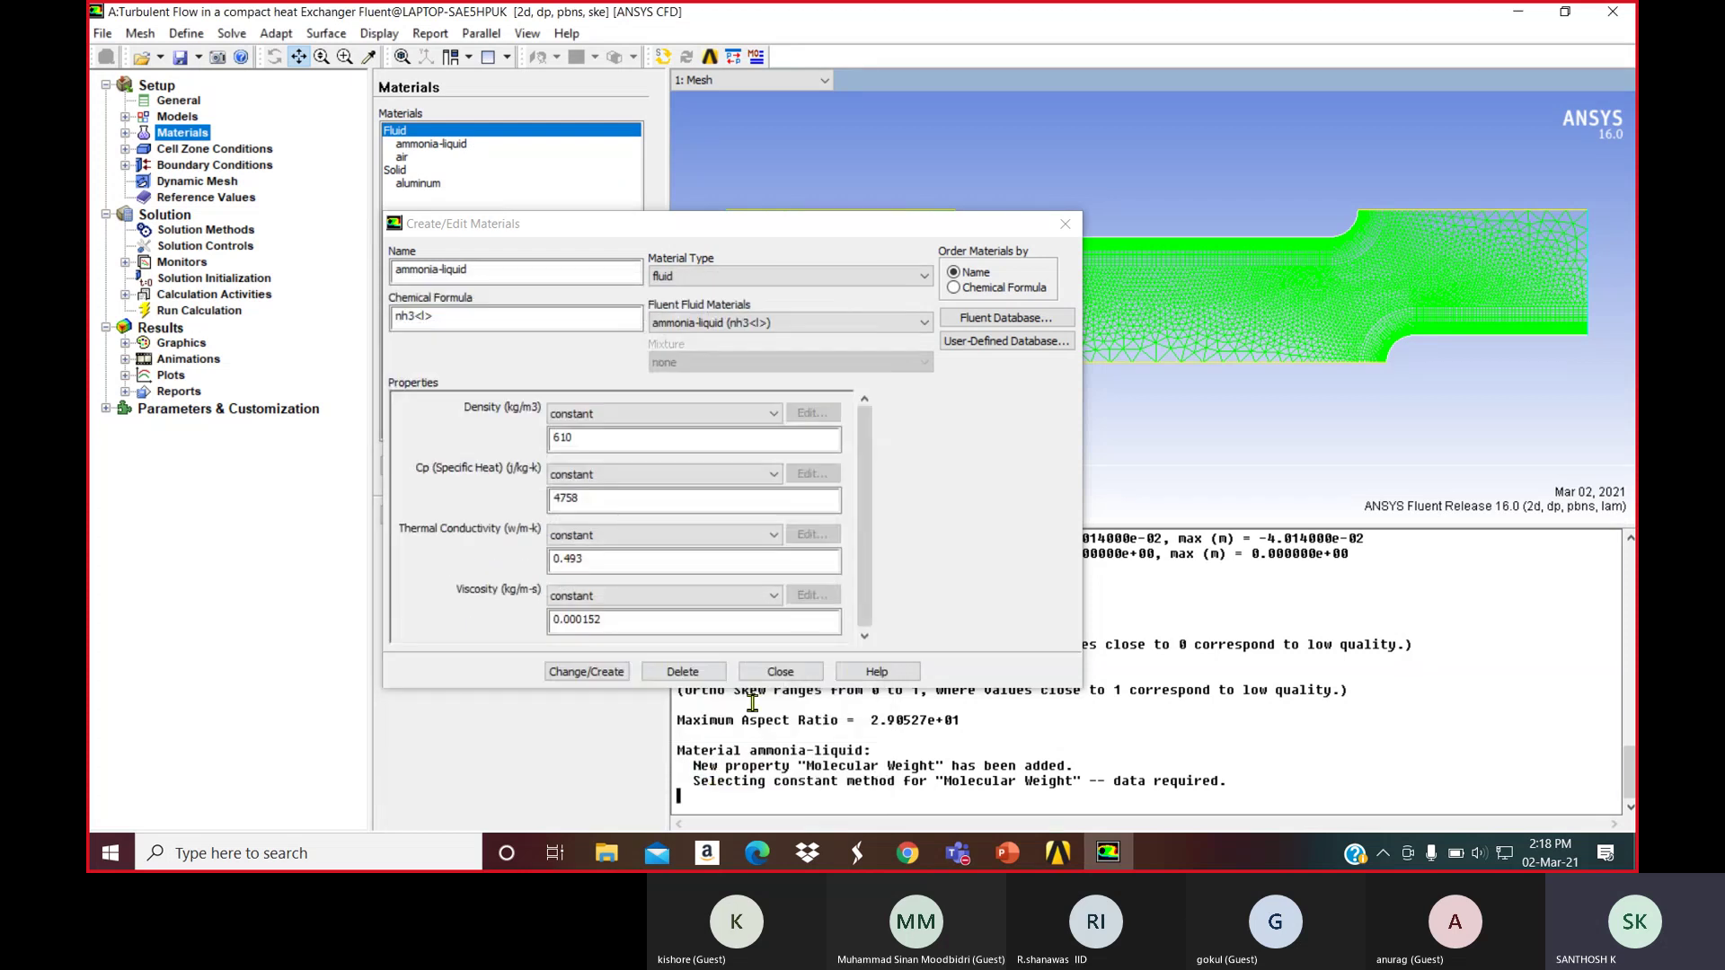
pyautogui.click(780, 672)
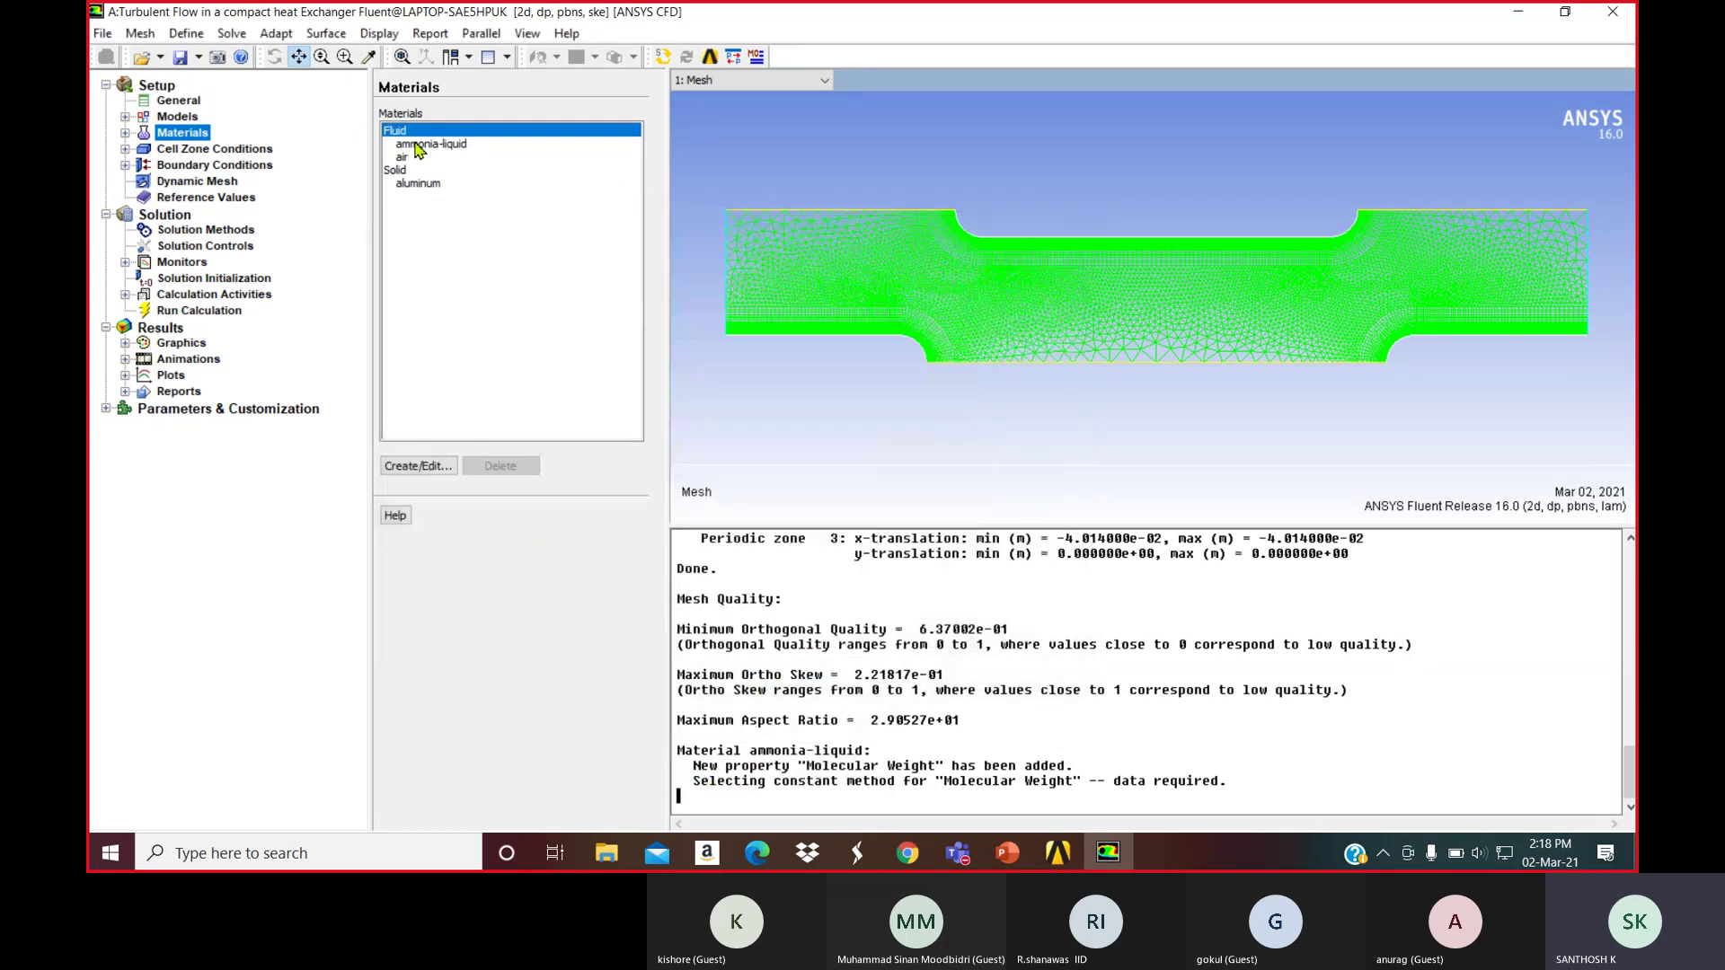
# Review ammonia-liquid's properties (density 610, Cp 4758, conductivity 0.493) and go to Cell Zone Conditions
pyautogui.click(418, 465)
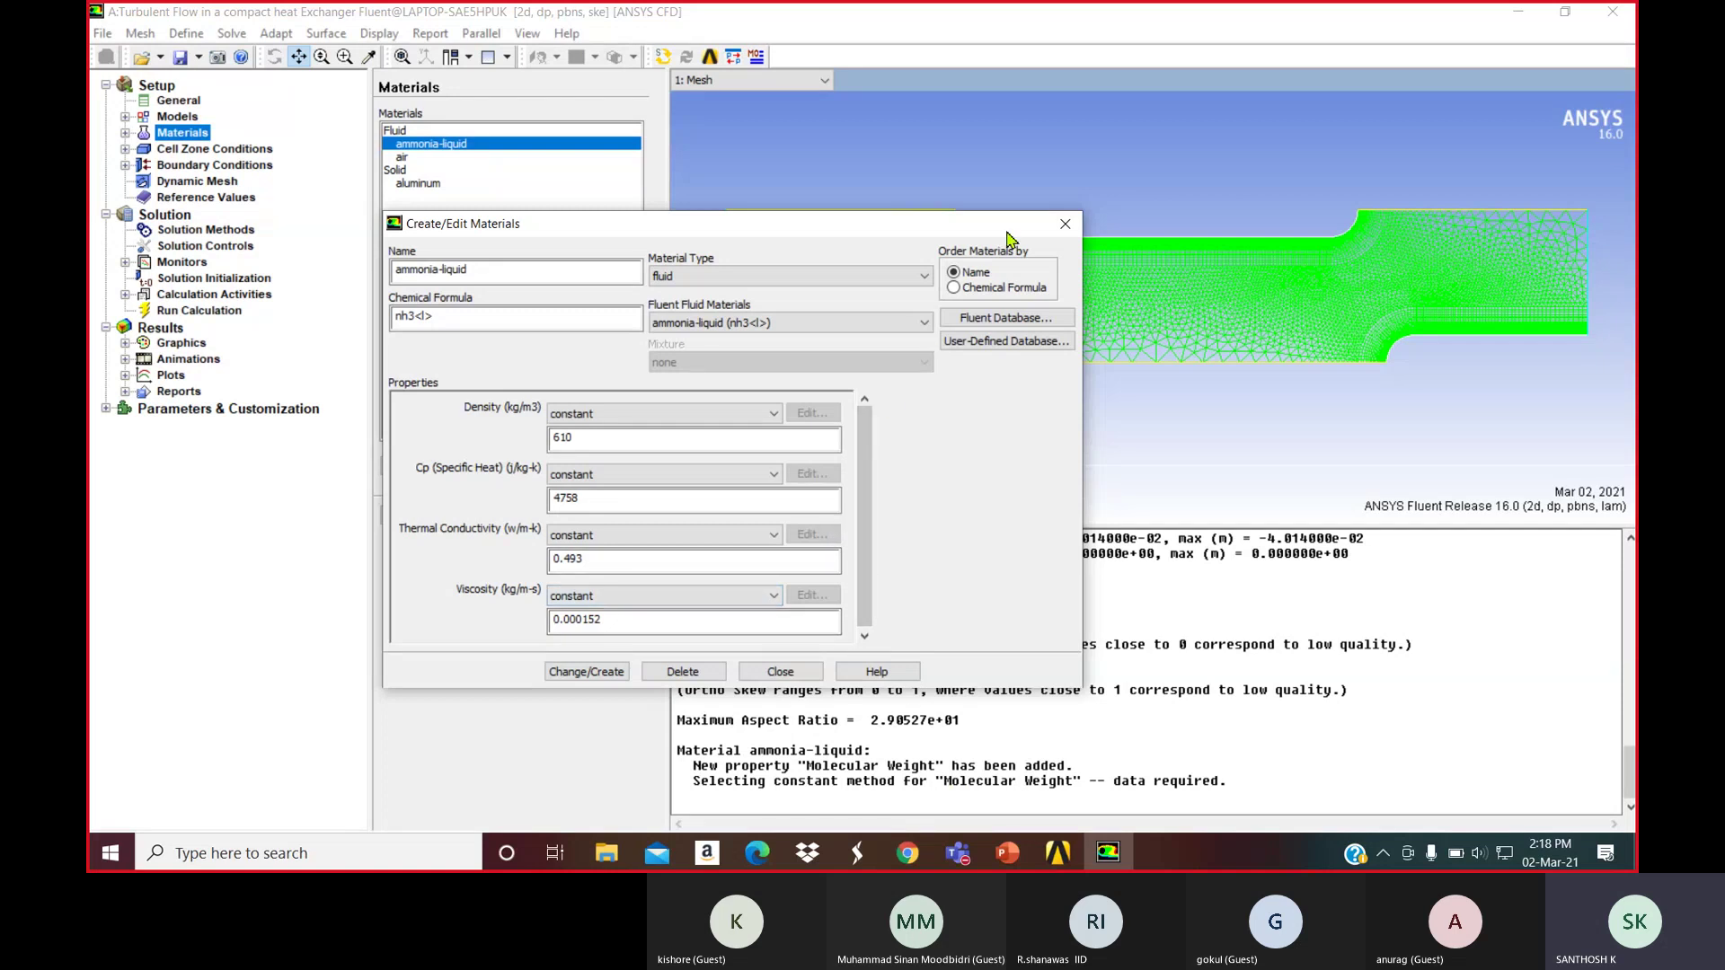
pyautogui.click(1061, 224)
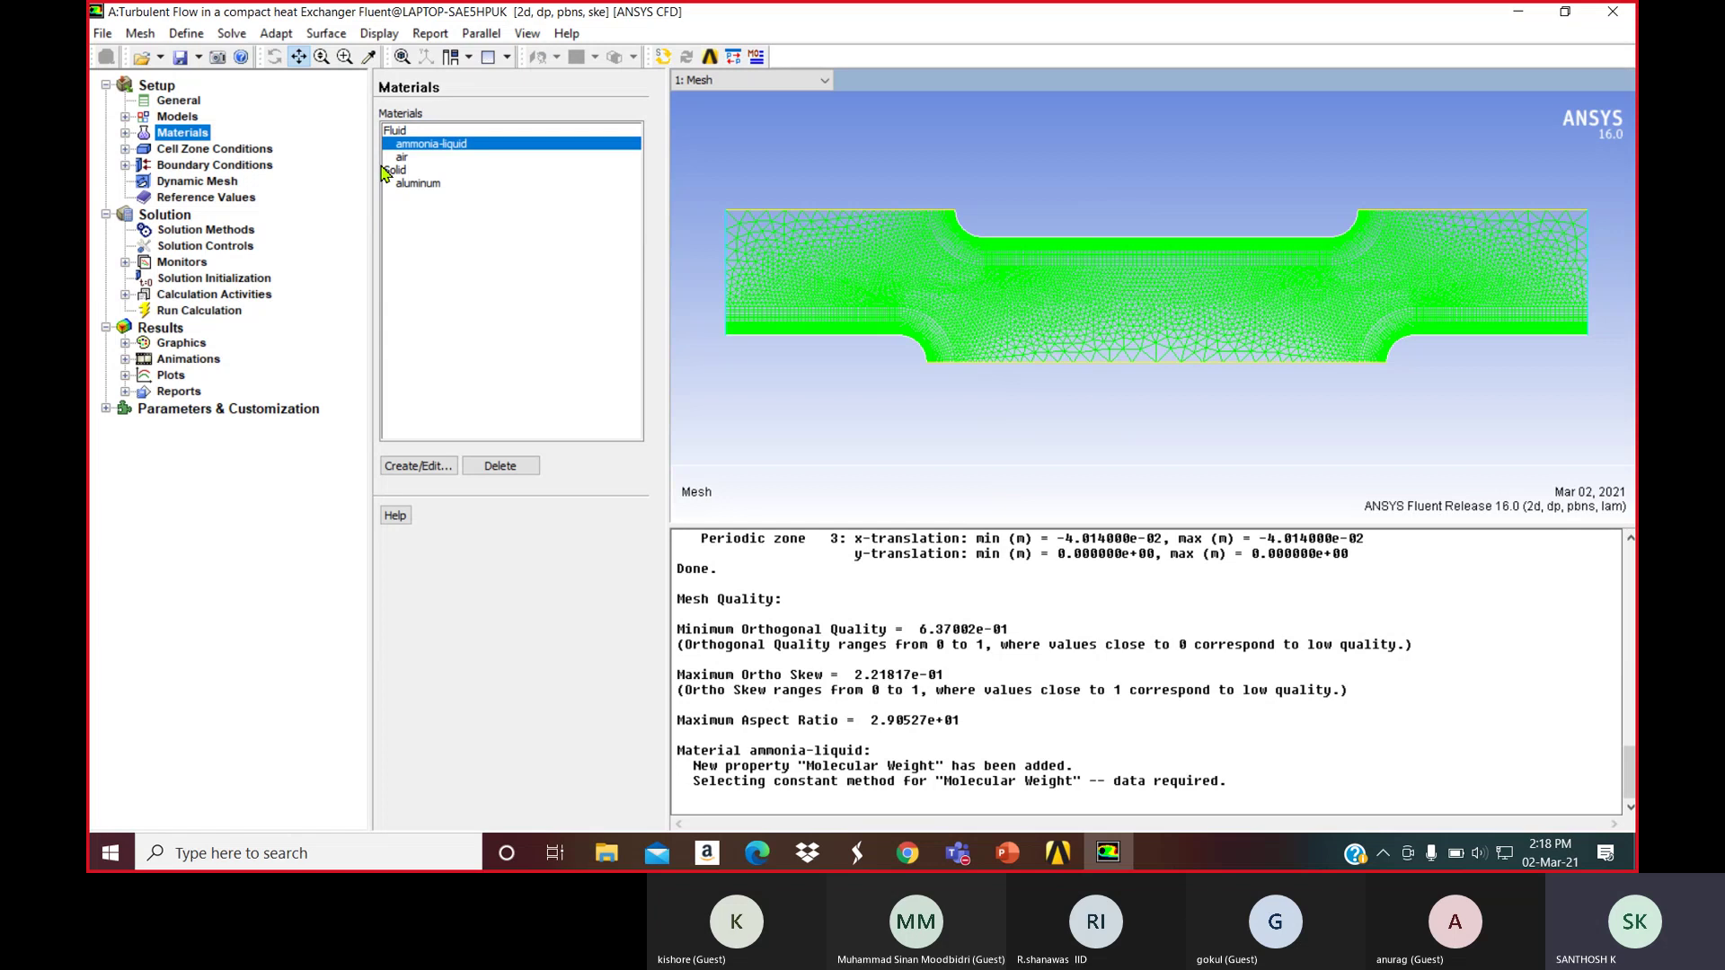
pyautogui.click(191, 149)
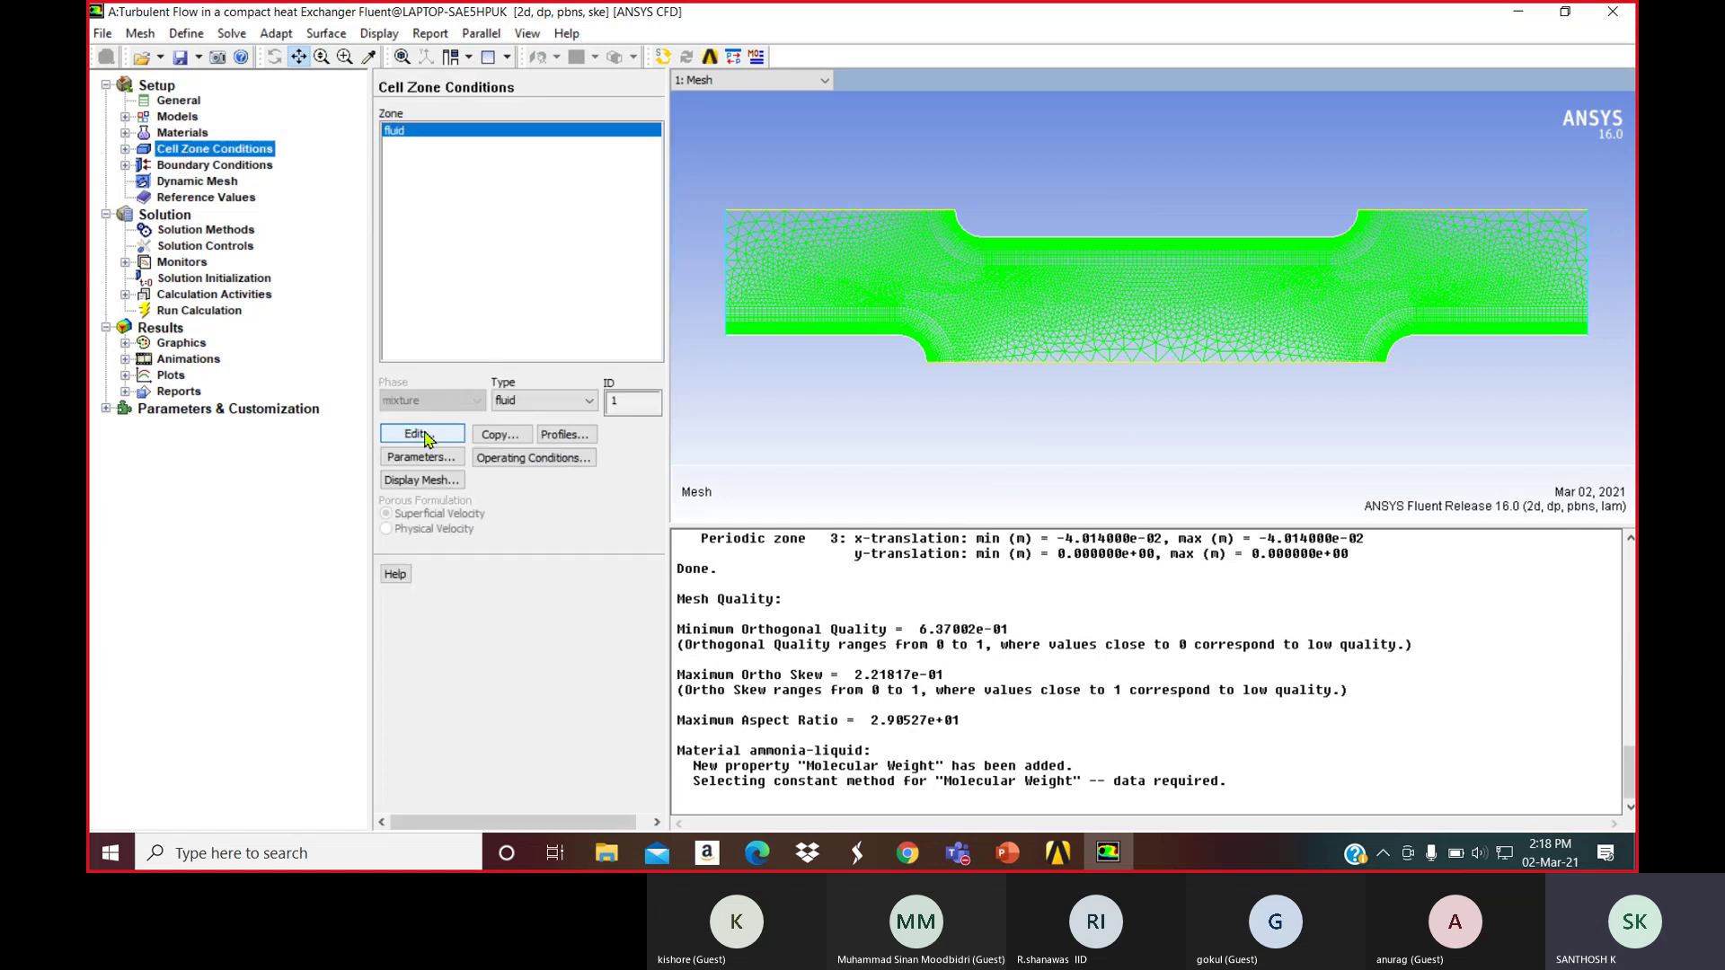
# Edit the fluid cell zone and set its Material Name to ammonia-liquid
pyautogui.click(424, 435)
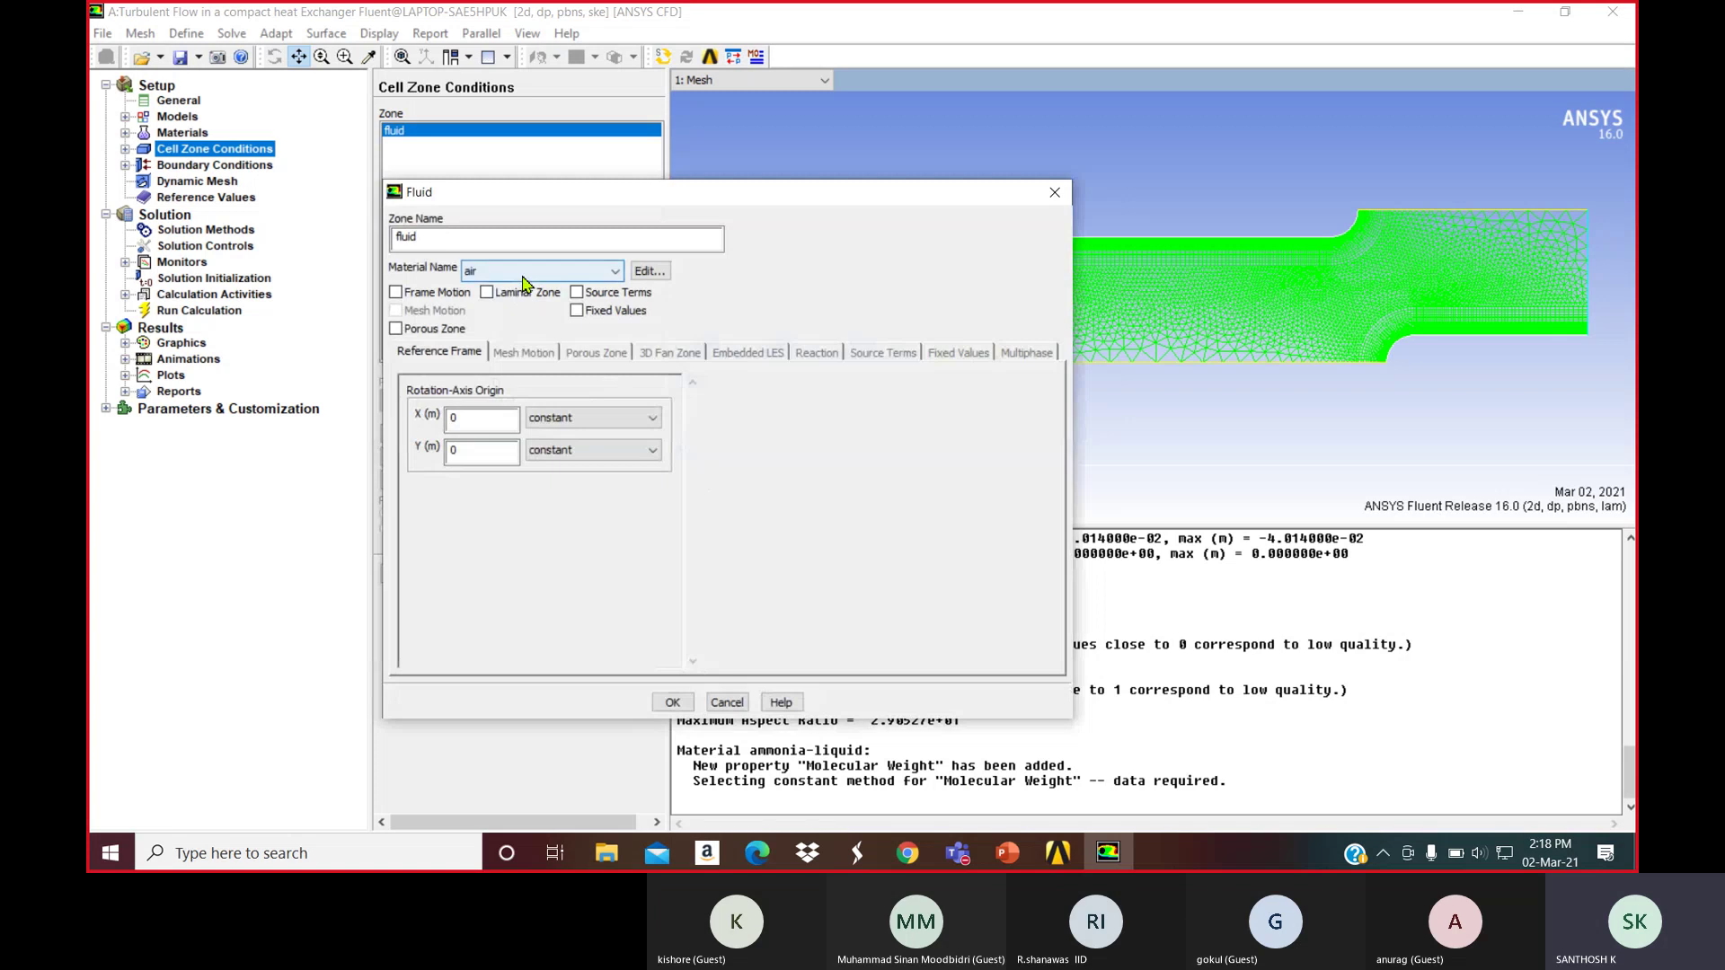
pyautogui.click(524, 274)
pyautogui.click(512, 304)
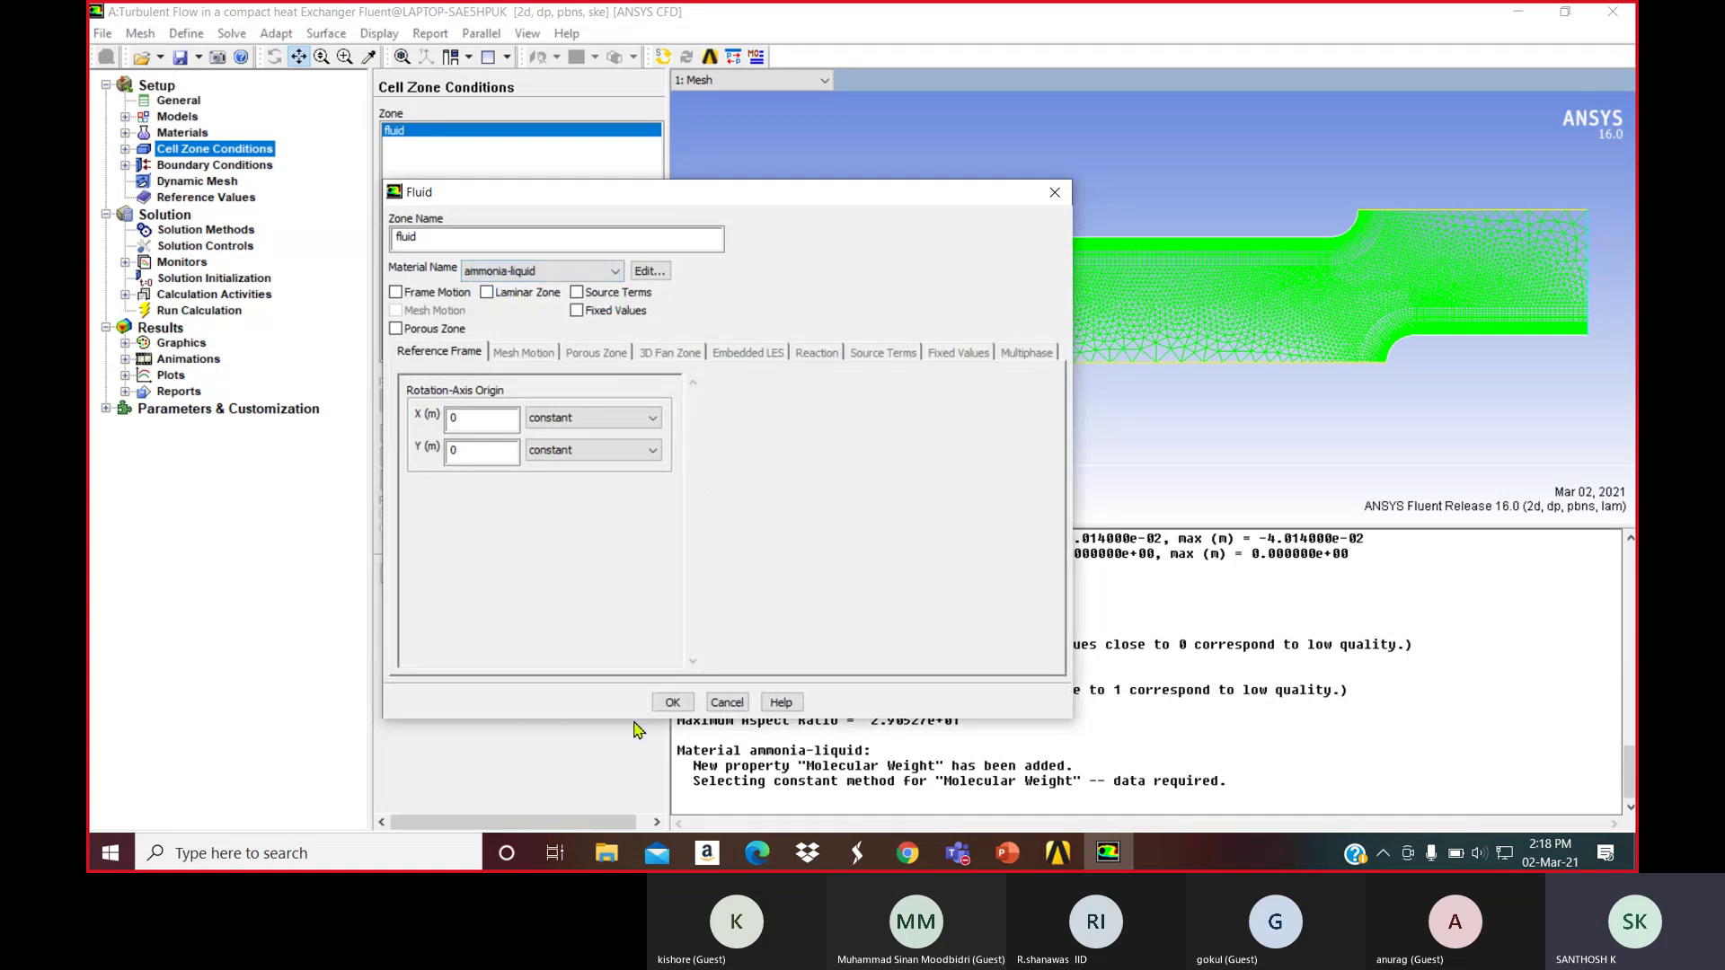
pyautogui.click(672, 702)
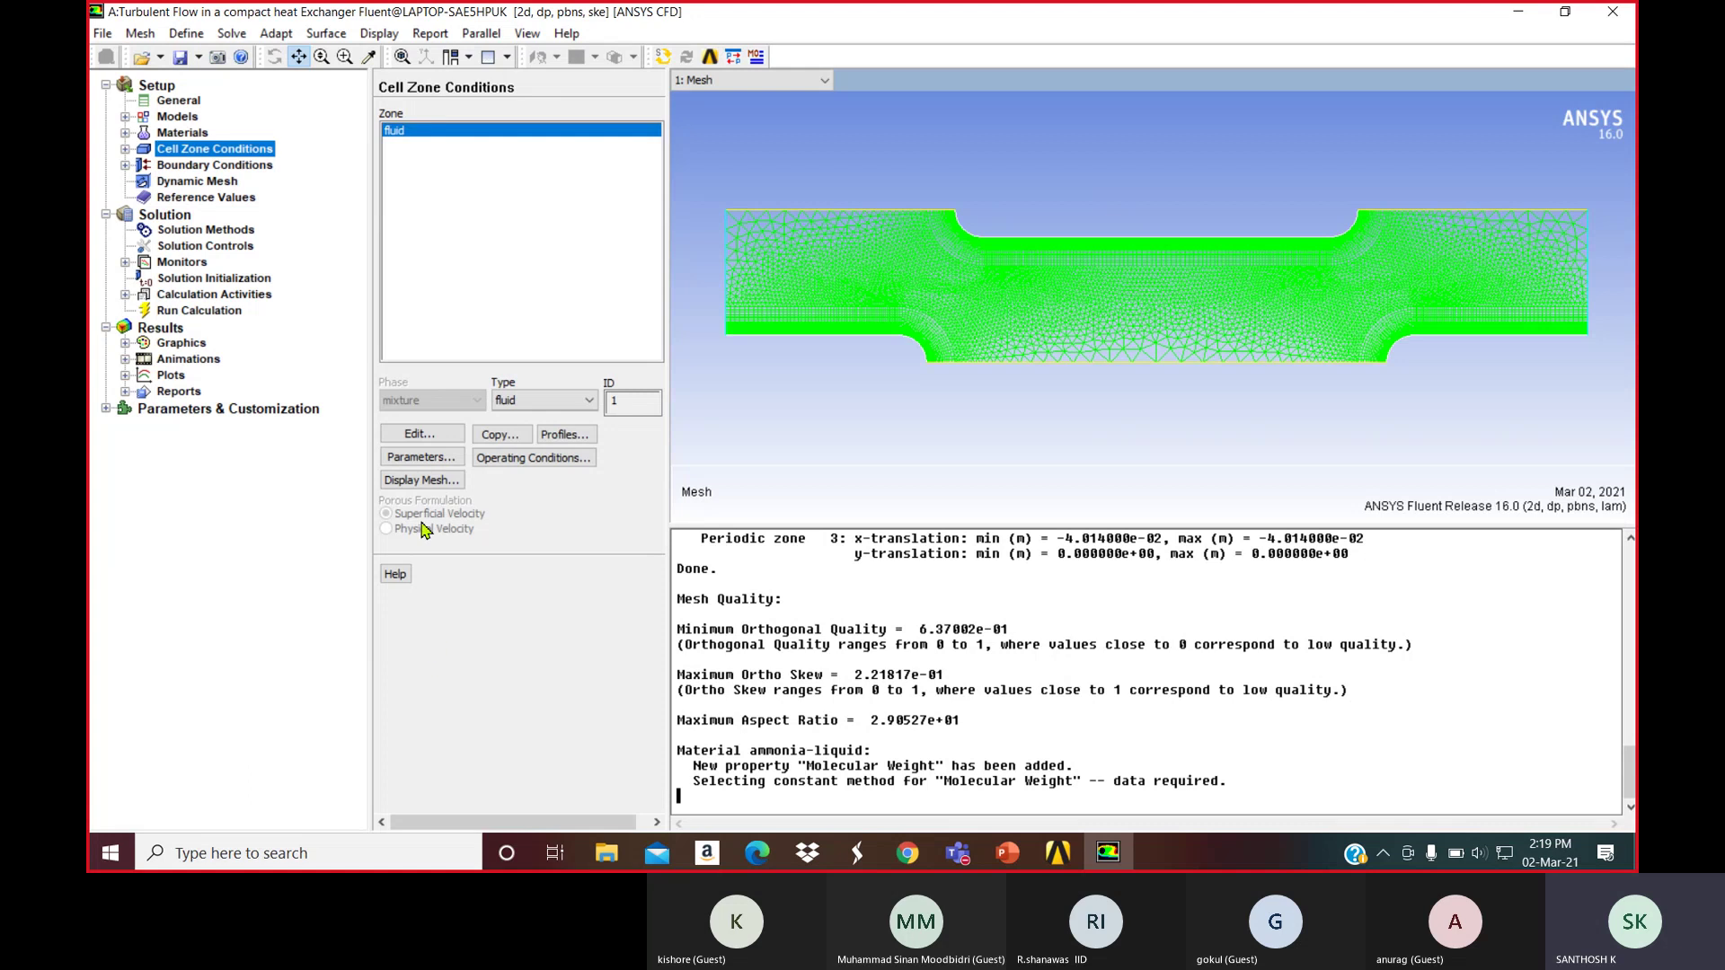
# Open Boundary Conditions and check the wall-top zone's ID
pyautogui.click(207, 166)
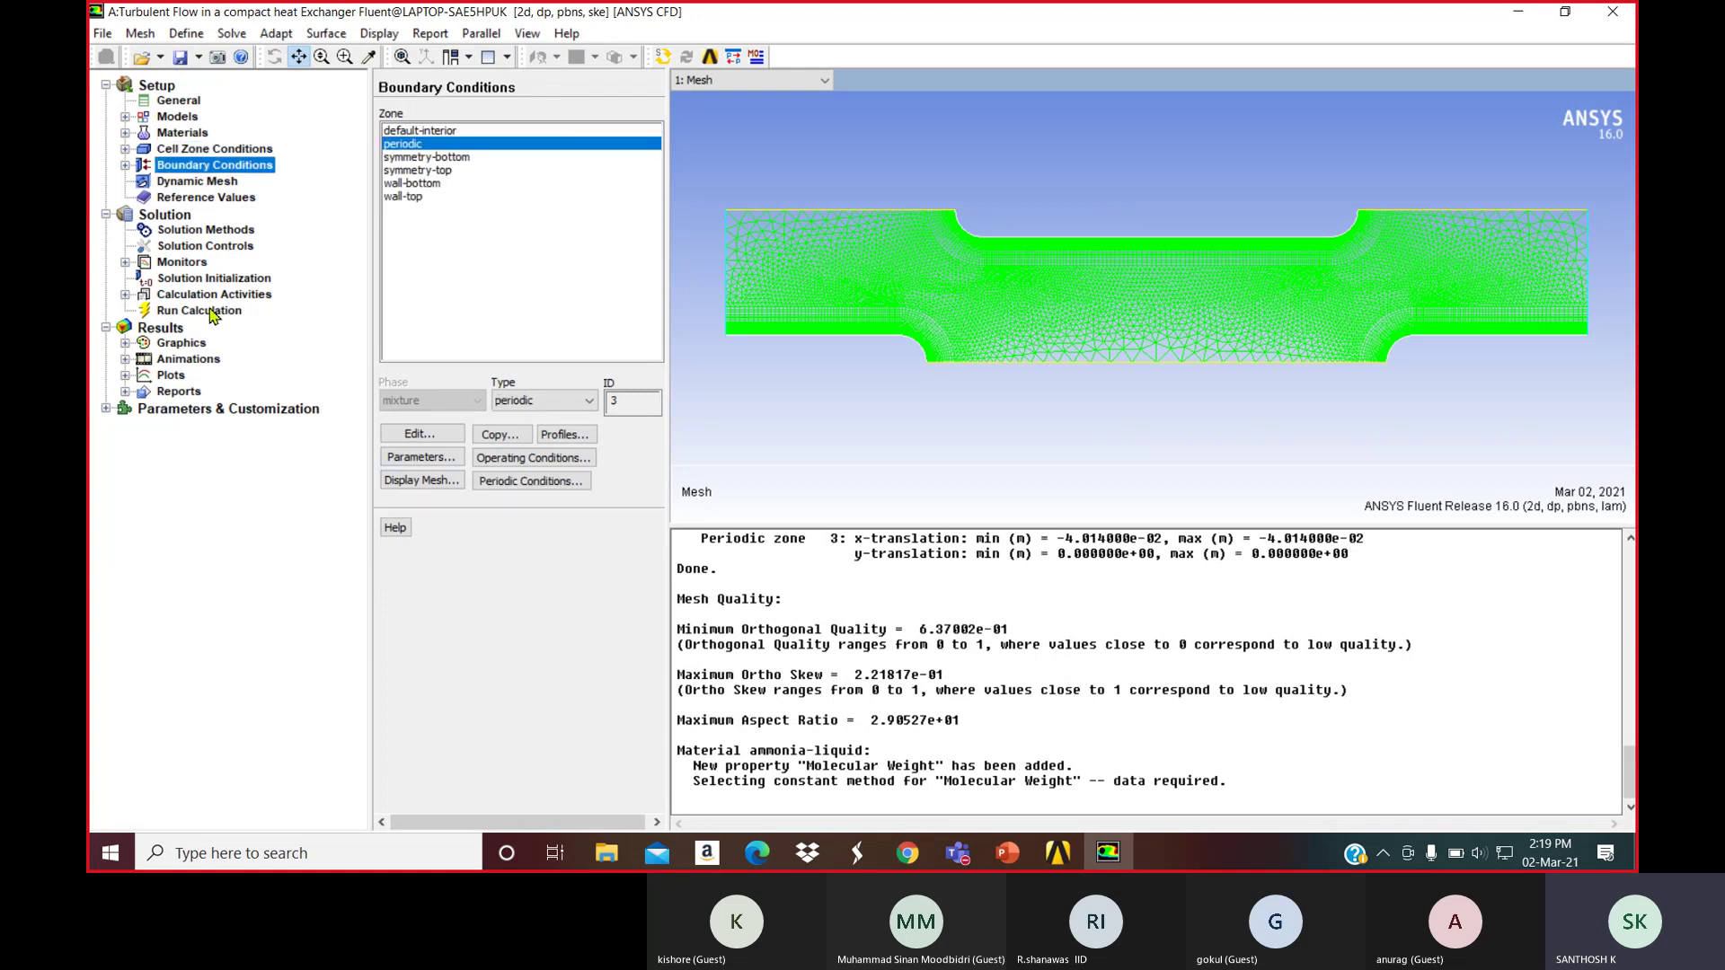
pyautogui.click(422, 197)
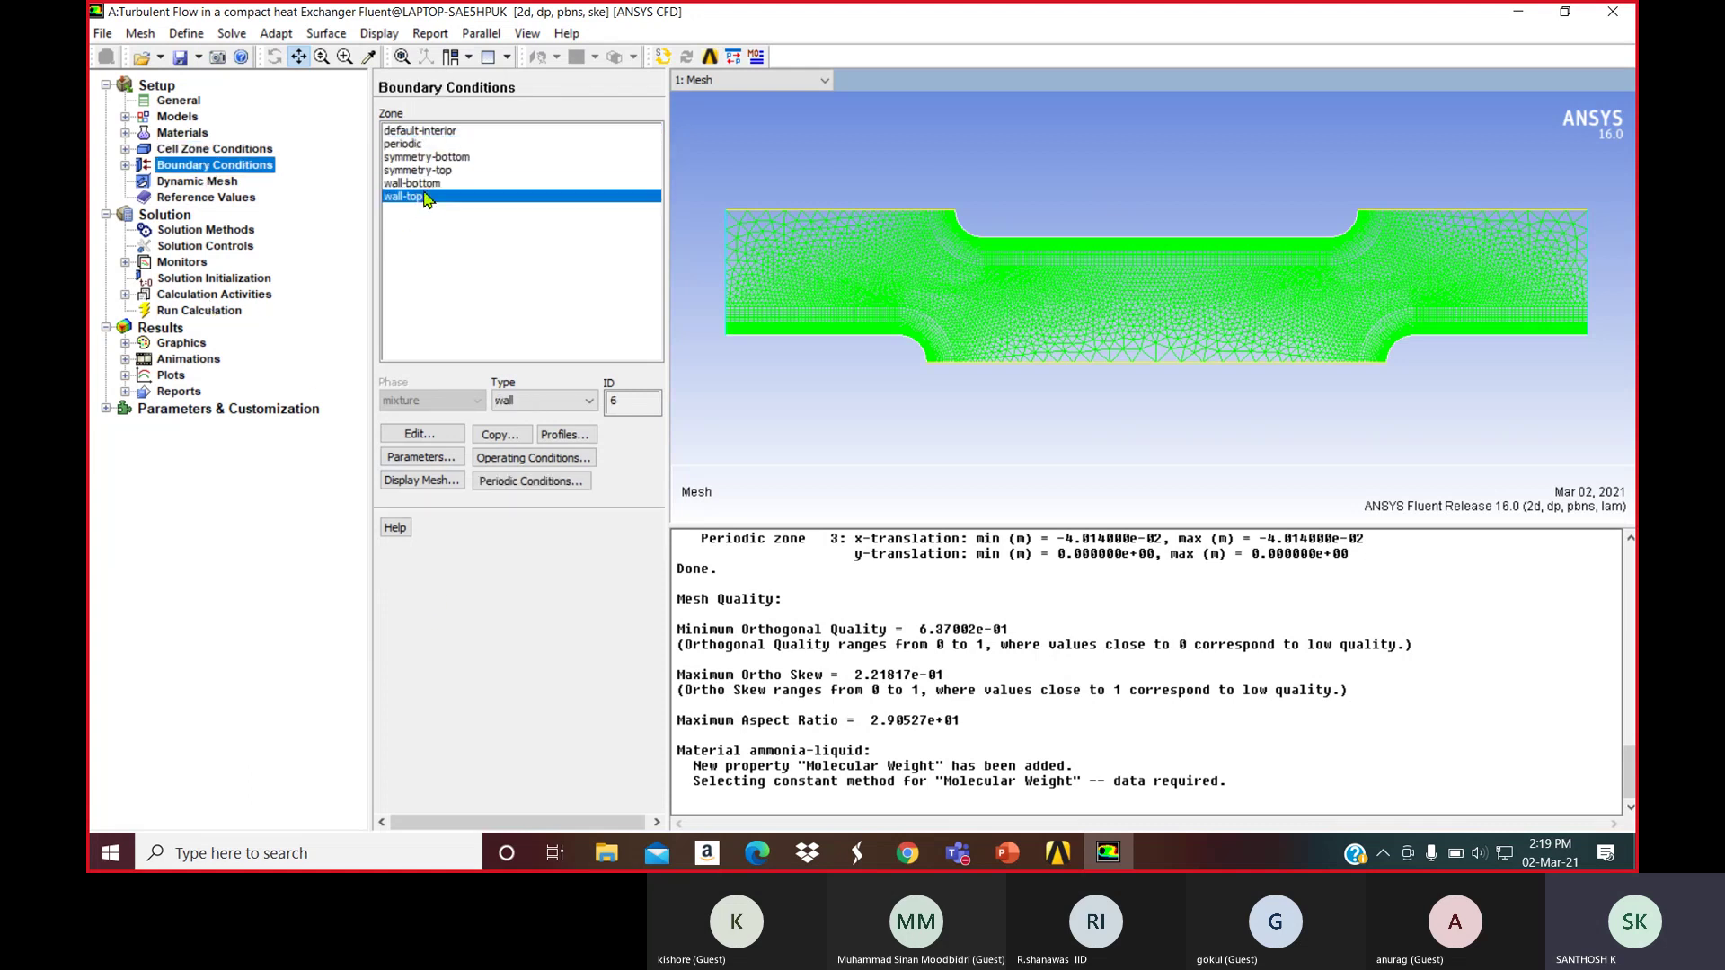
pyautogui.click(422, 197)
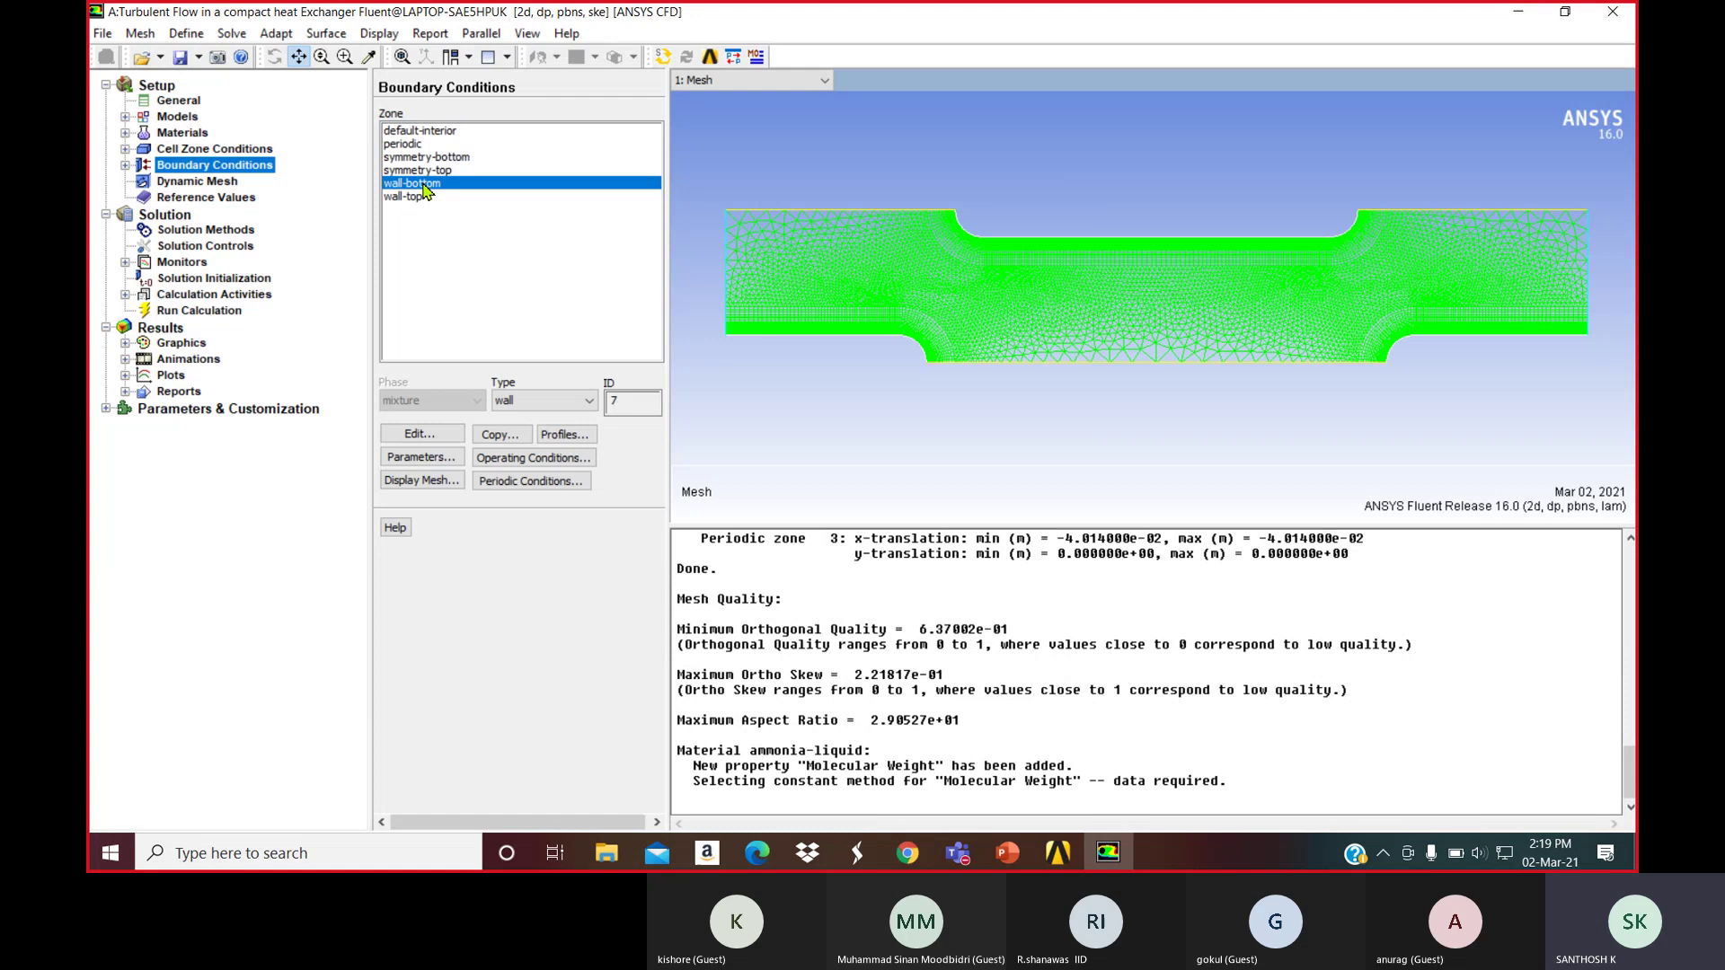
# Display only the wall-top surface in the mesh display and fit it to view
pyautogui.click(178, 102)
pyautogui.click(428, 162)
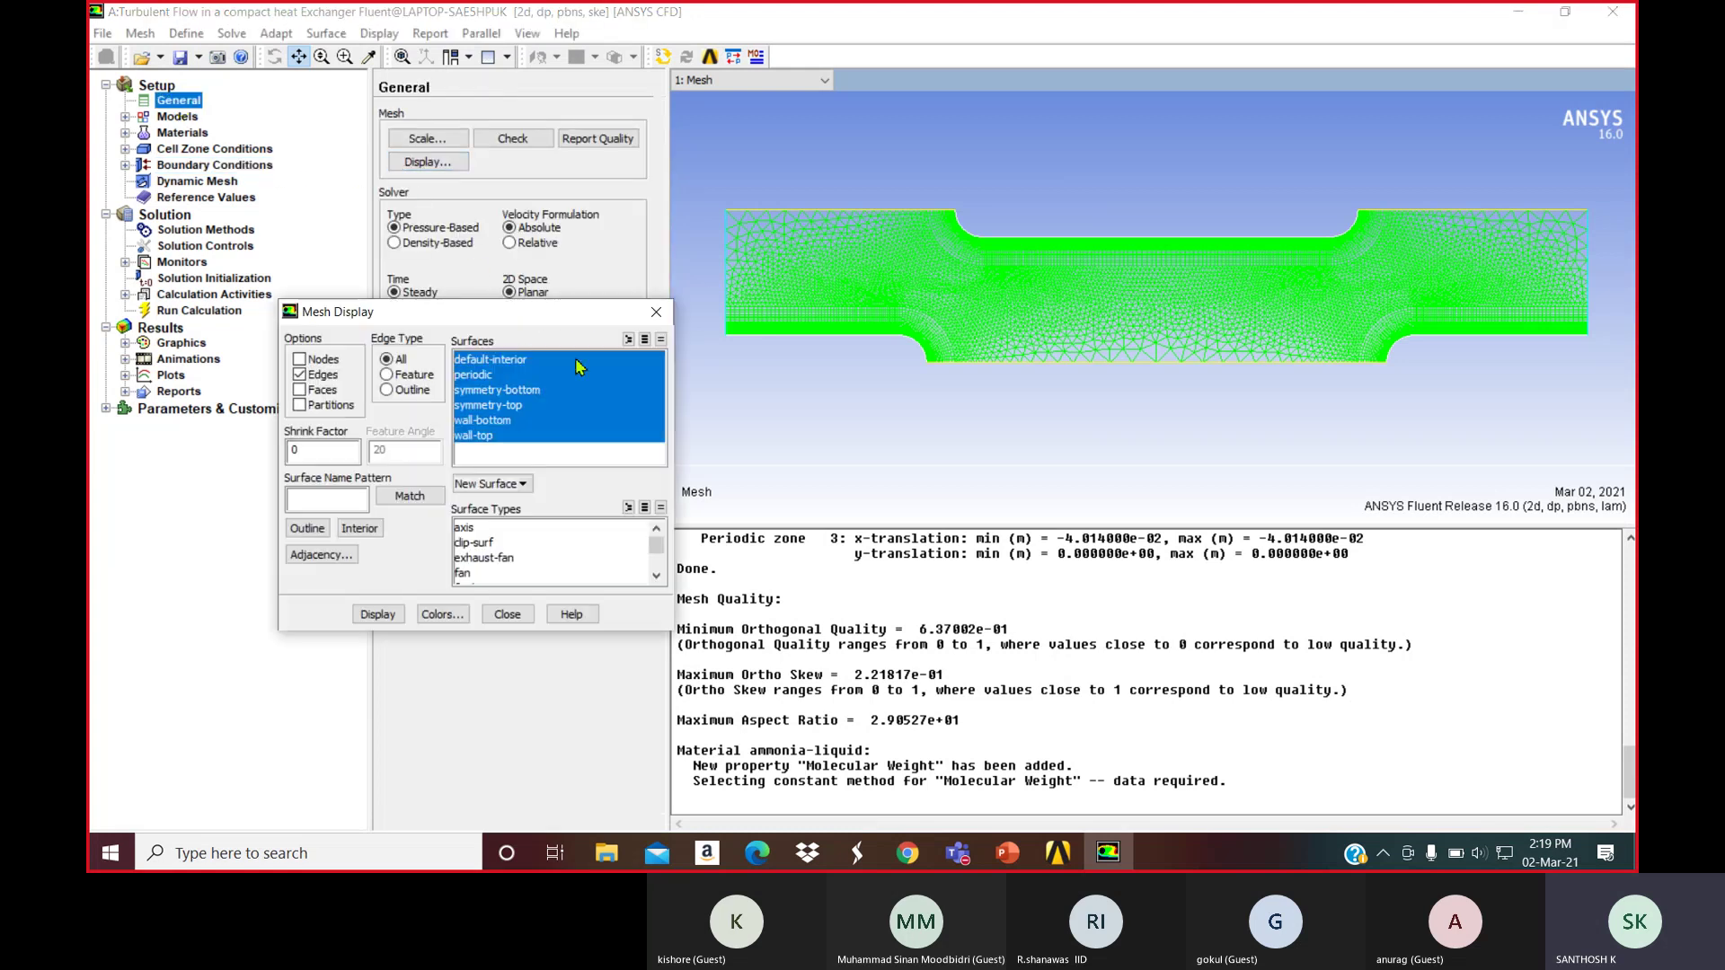
pyautogui.click(661, 340)
pyautogui.click(517, 419)
pyautogui.click(509, 434)
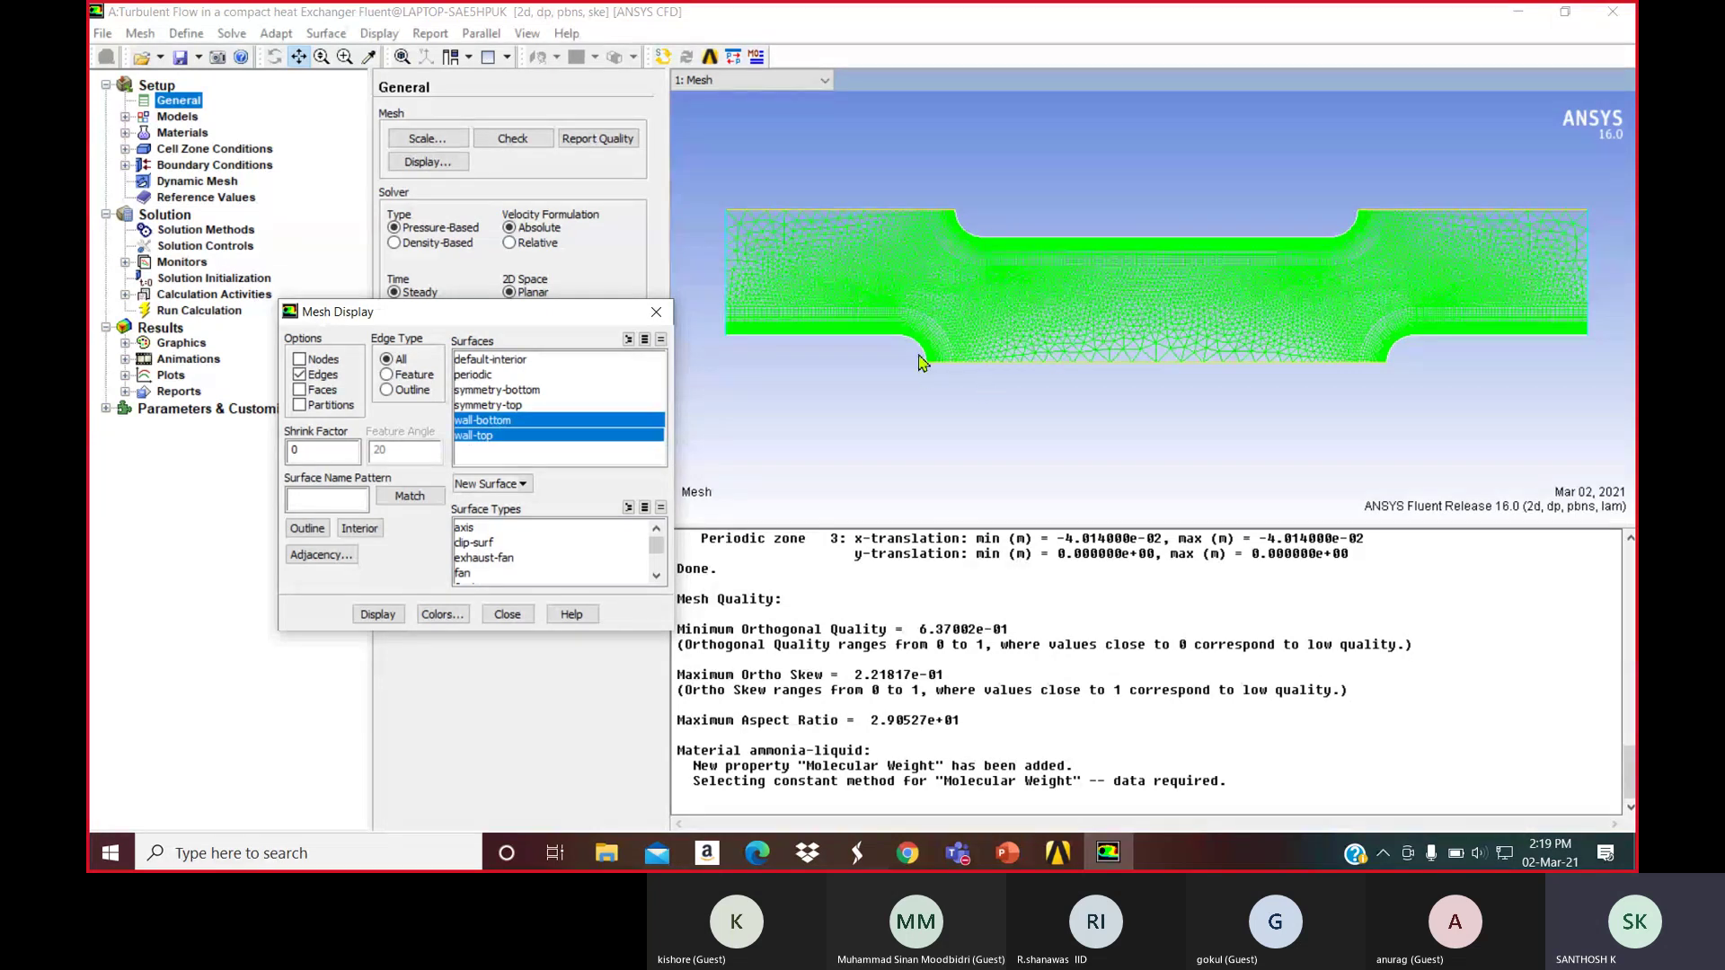
pyautogui.click(503, 435)
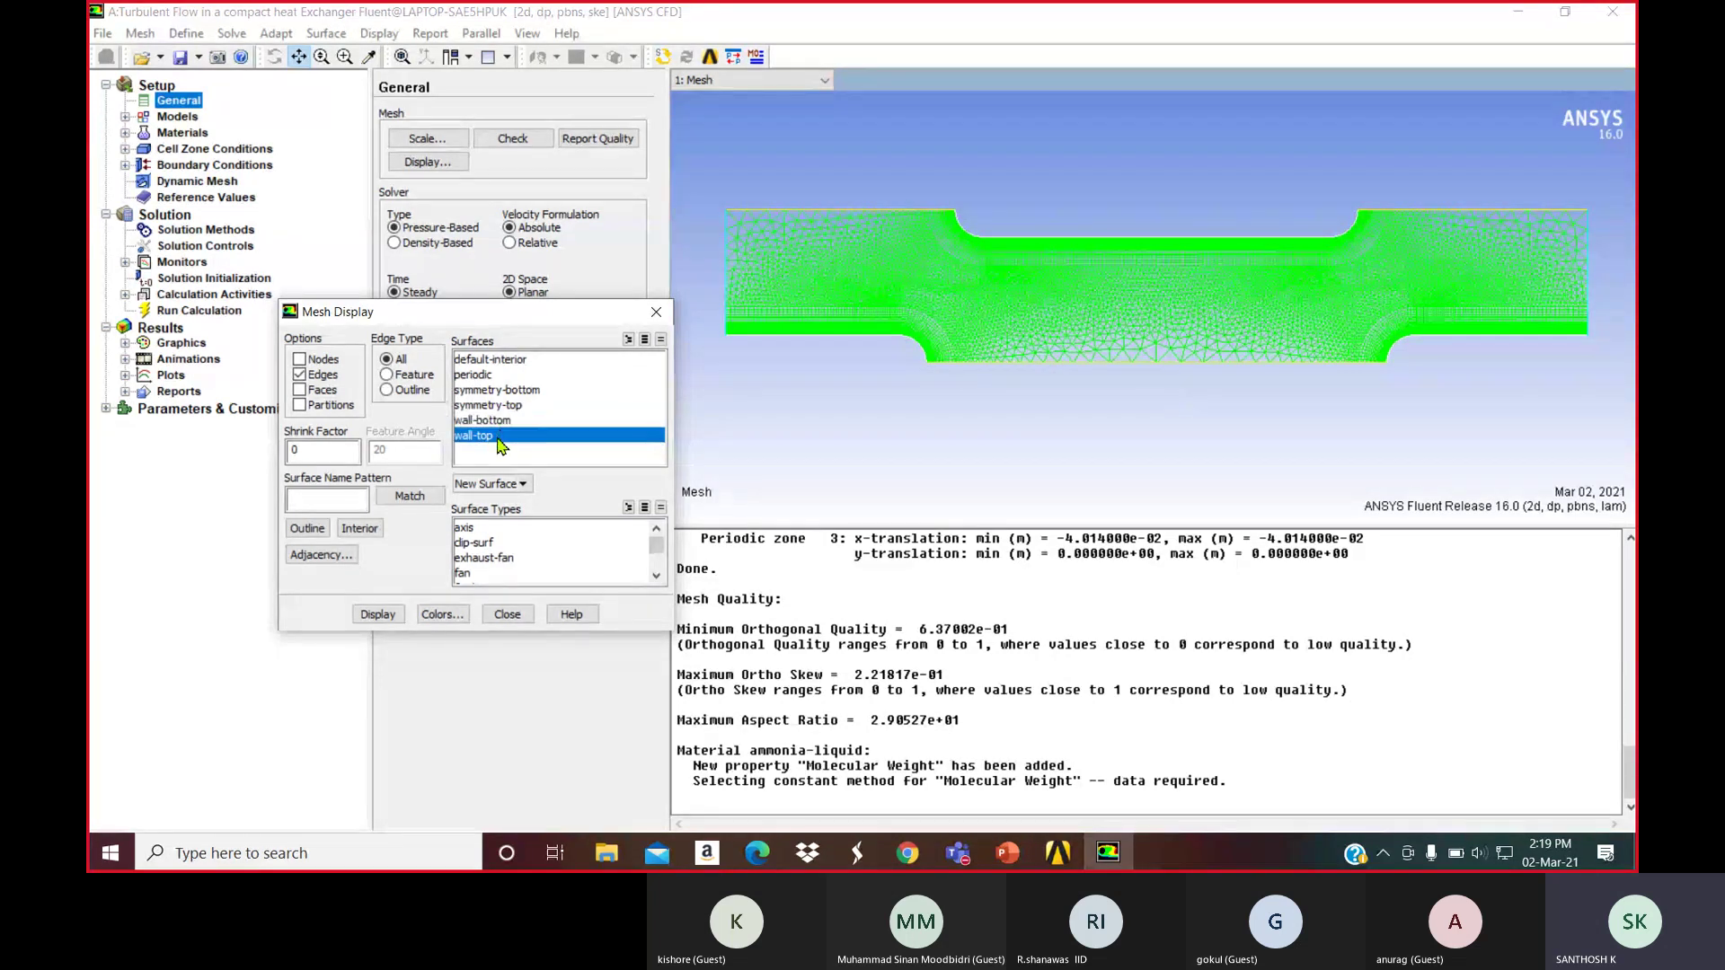
pyautogui.click(378, 615)
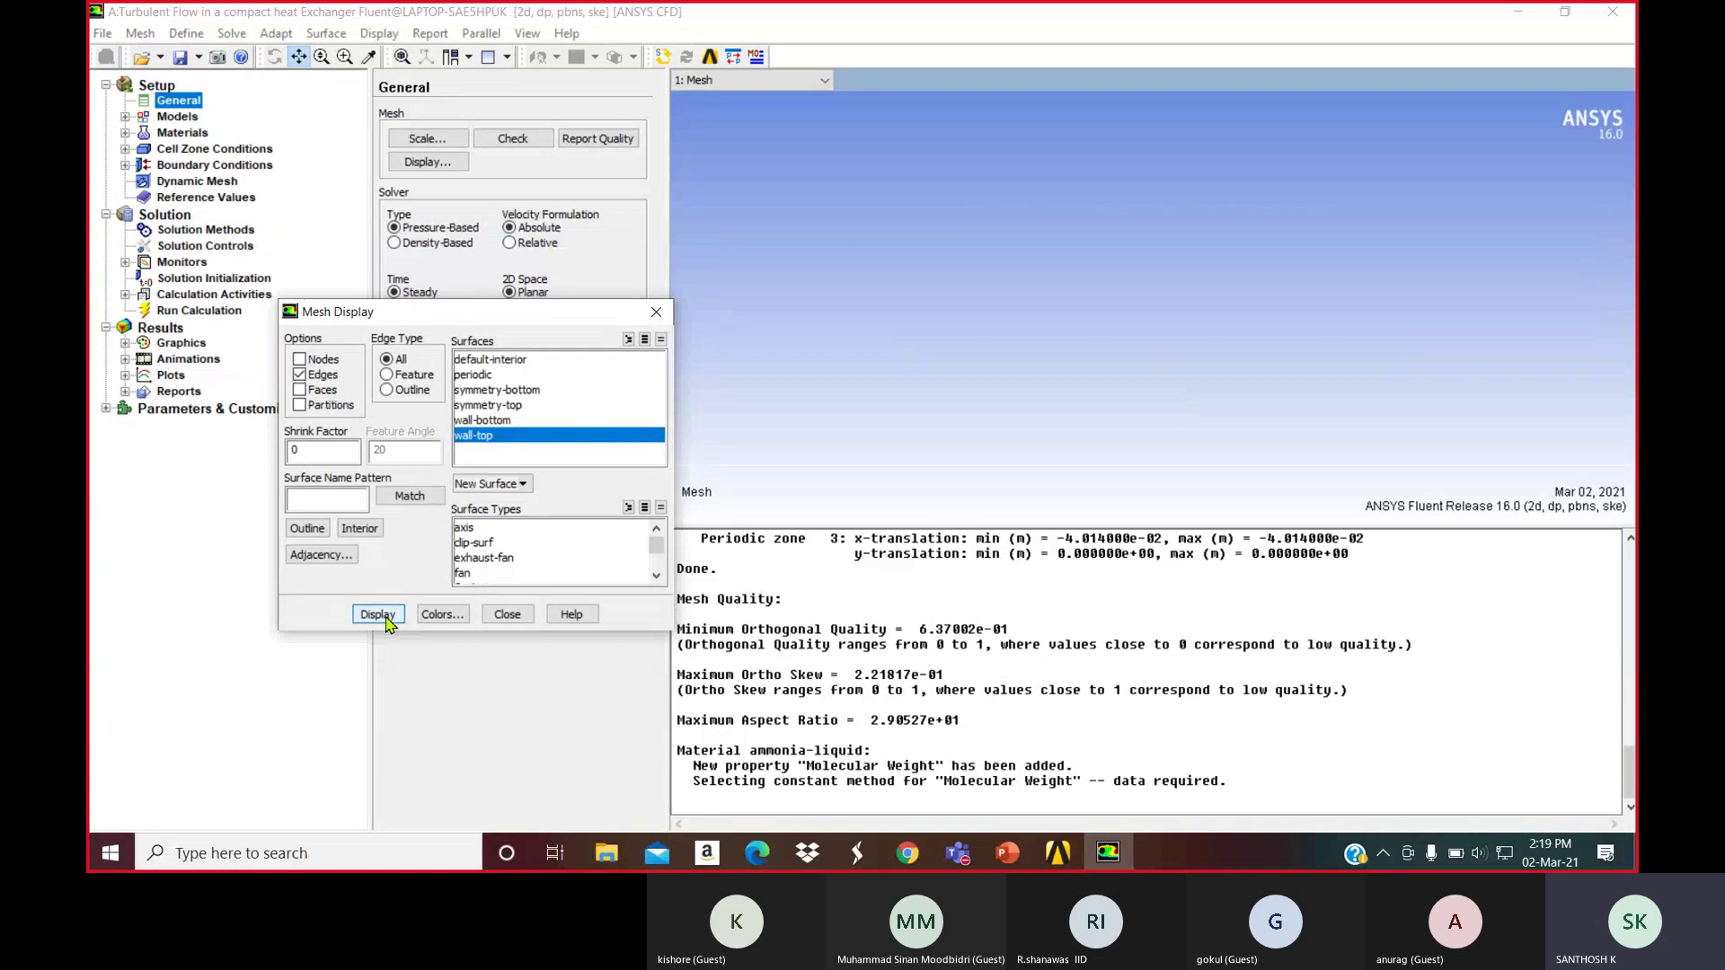
pyautogui.click(403, 59)
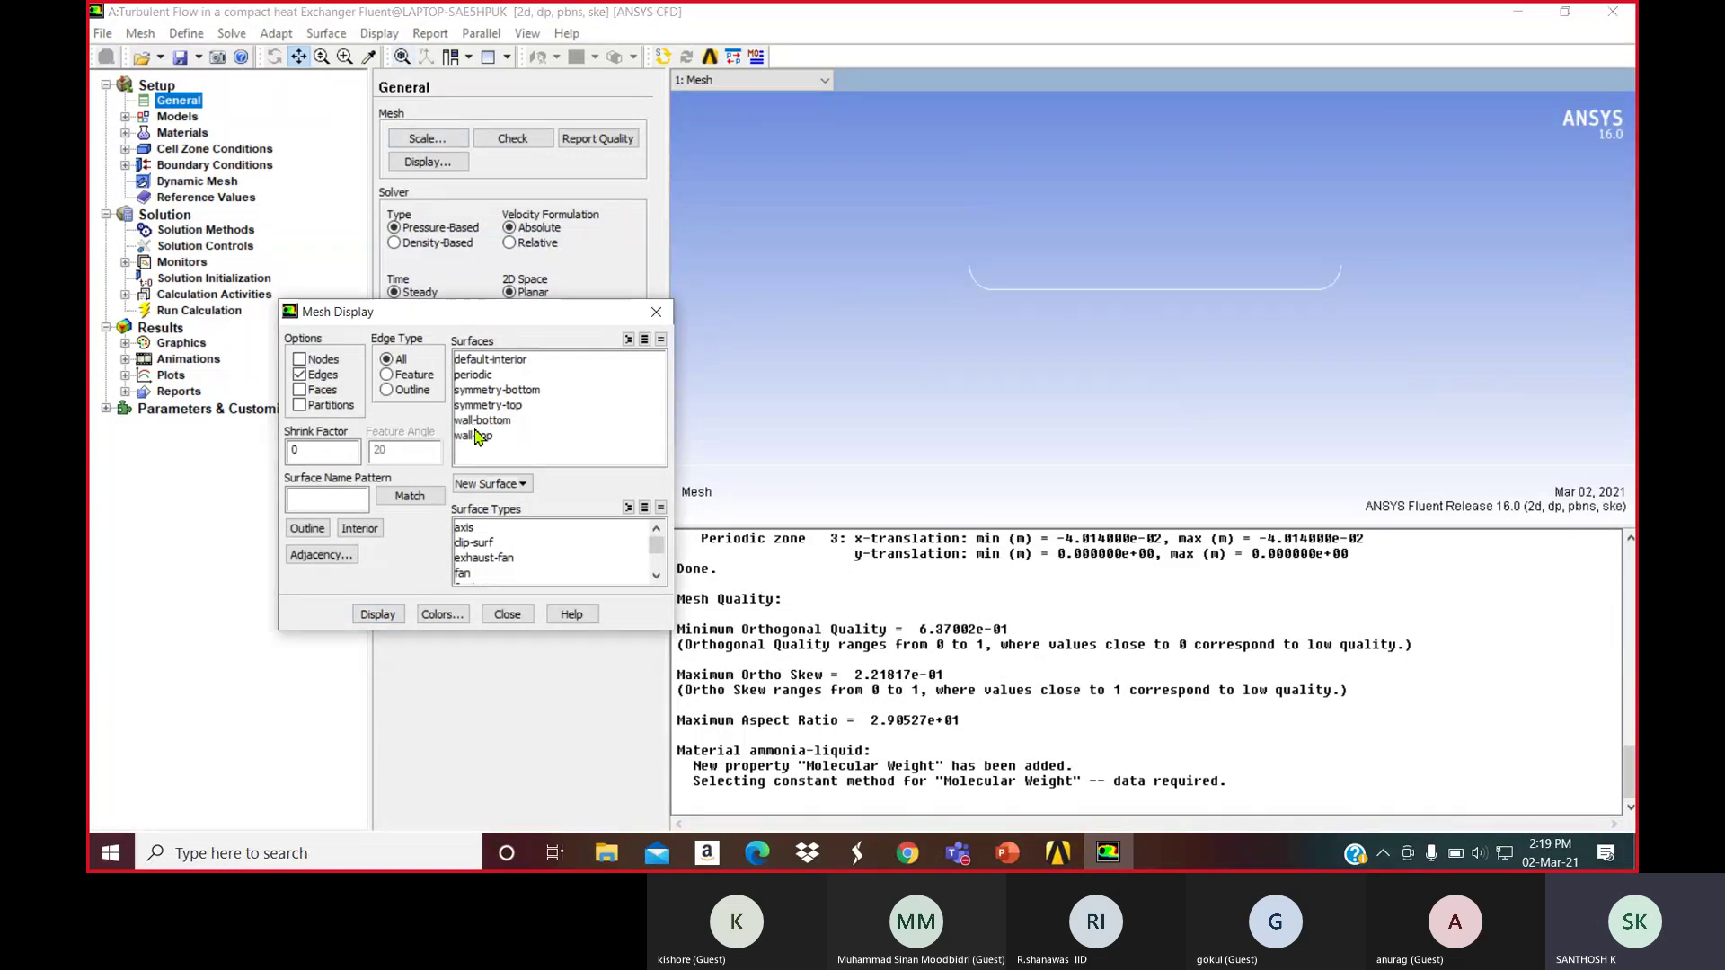
# Show wall-bottom with wall-top, redraw the full mesh, and return to Boundary Conditions
pyautogui.click(476, 419)
pyautogui.click(377, 614)
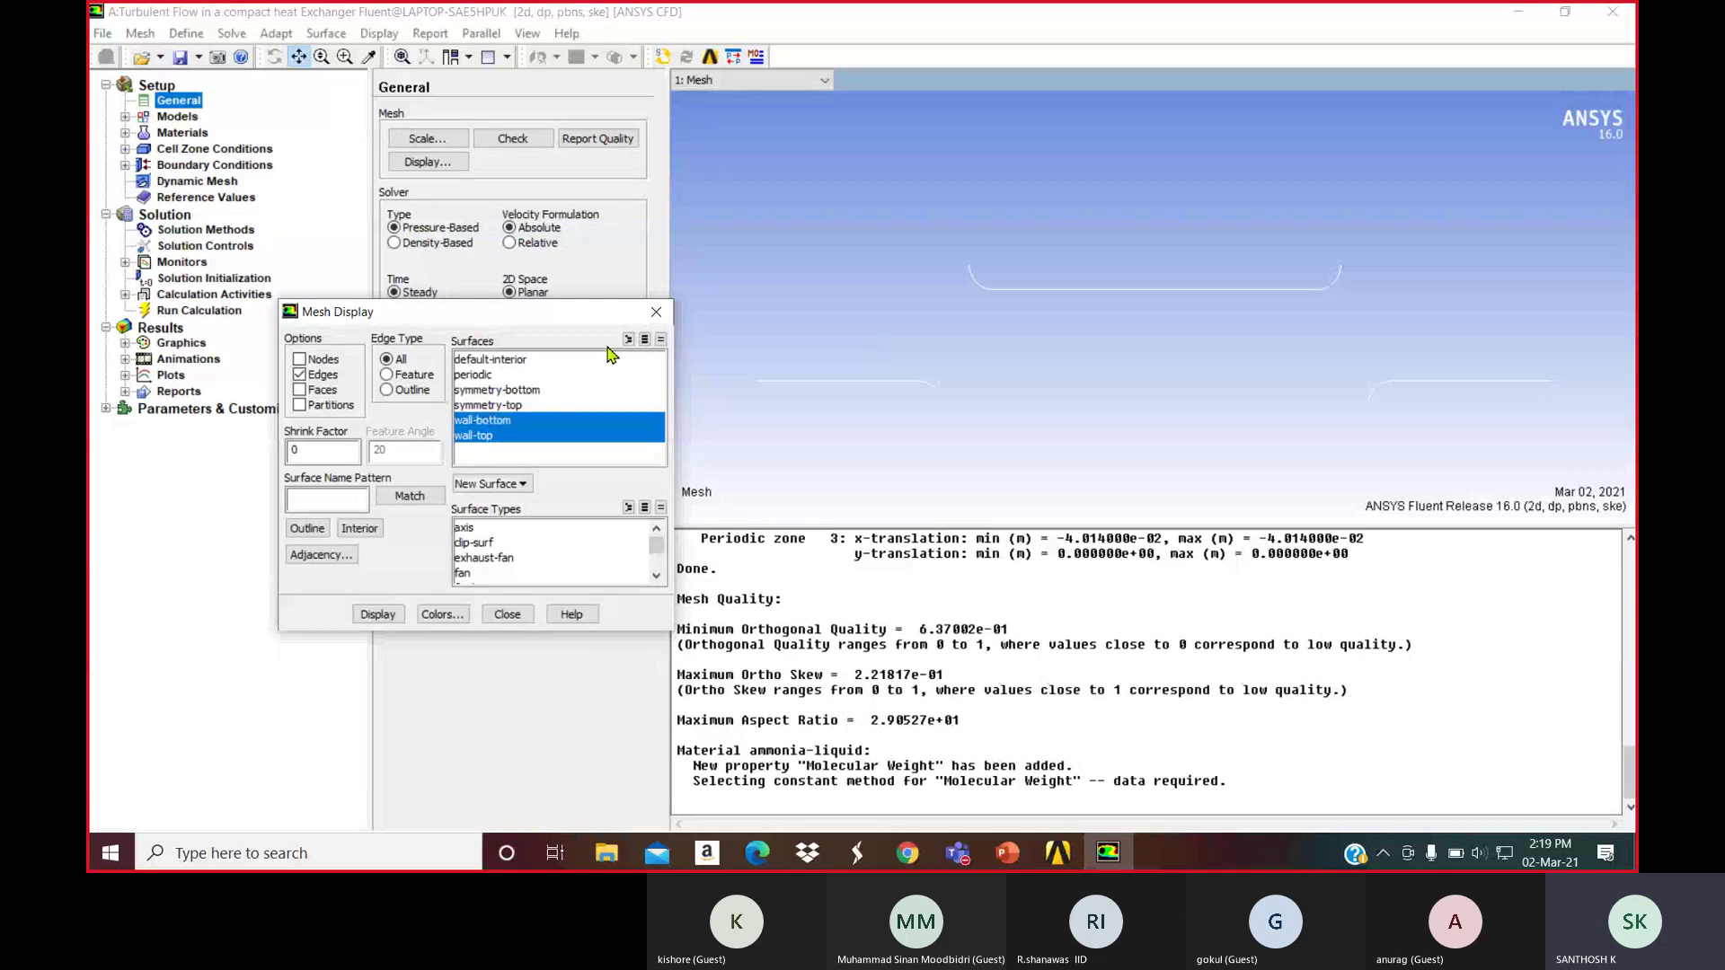
pyautogui.click(644, 339)
pyautogui.click(377, 613)
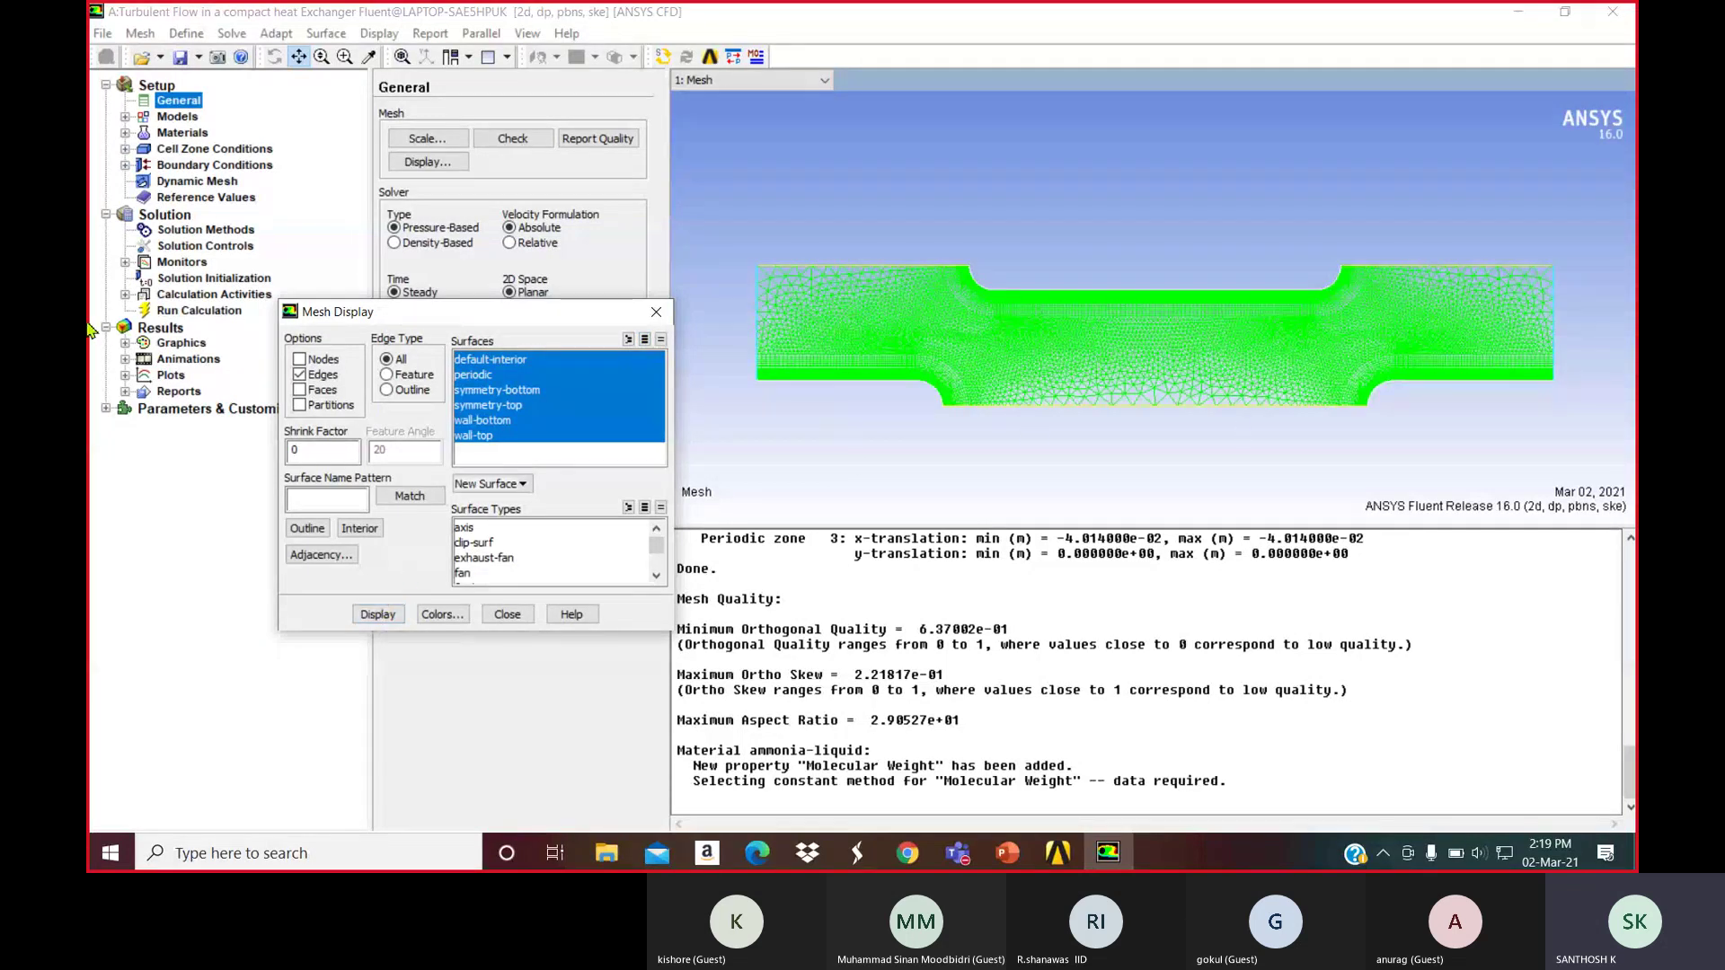
pyautogui.click(655, 312)
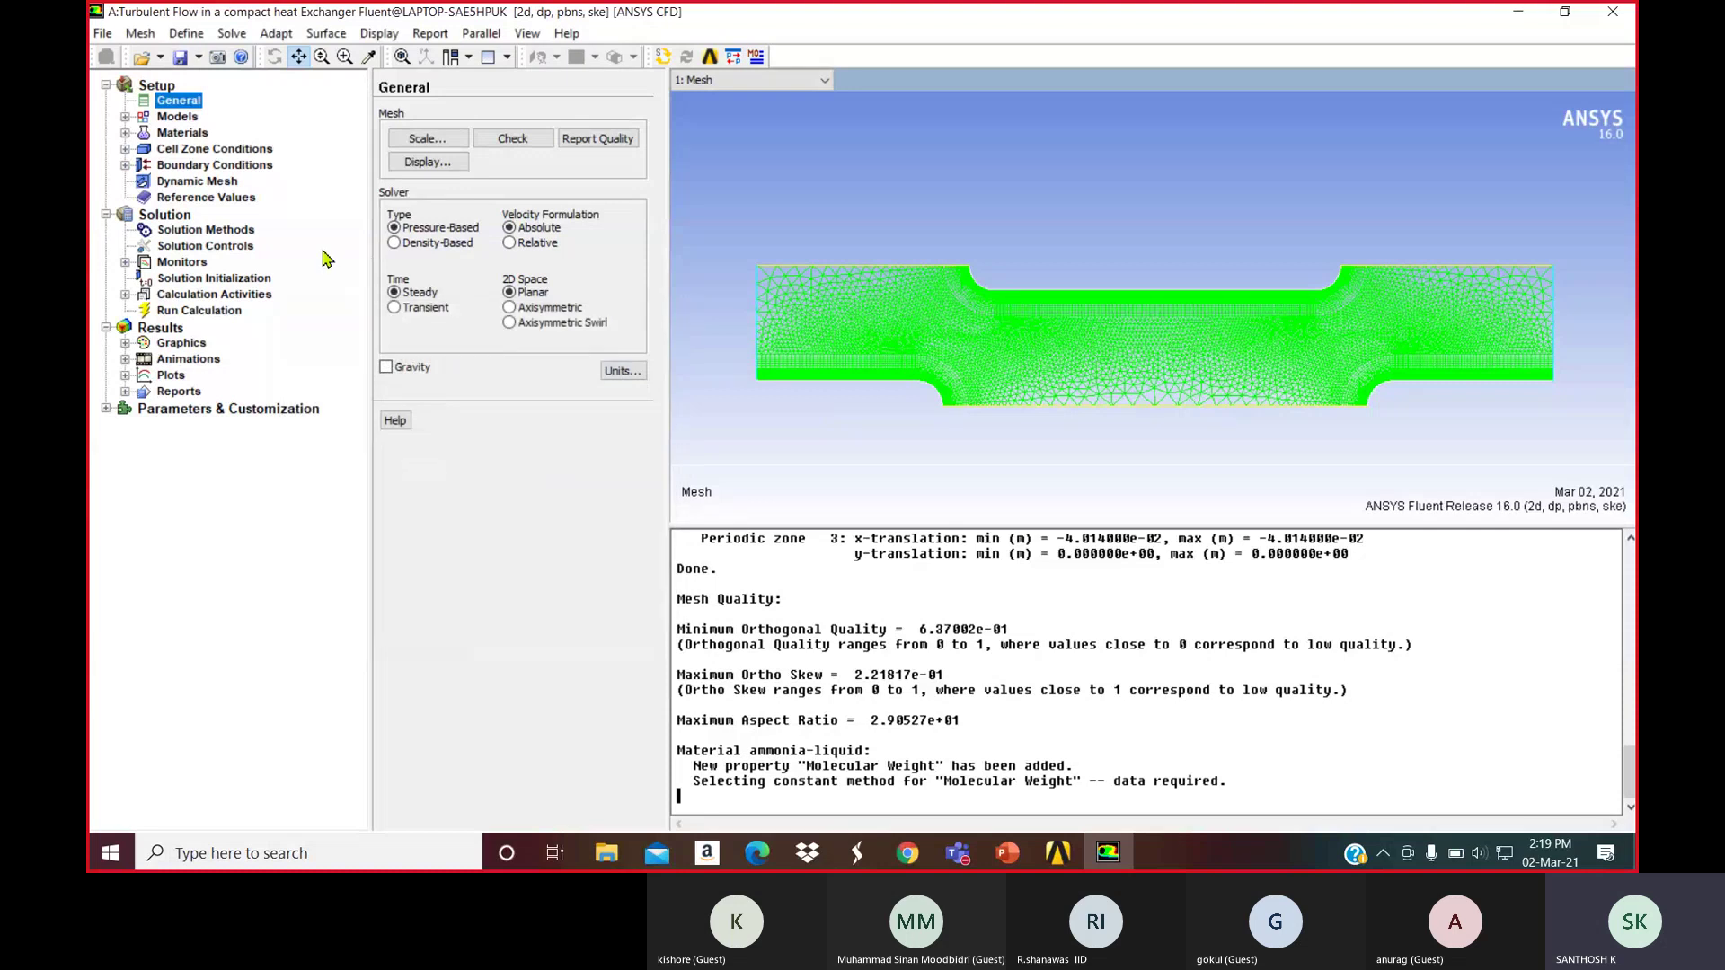
pyautogui.click(220, 166)
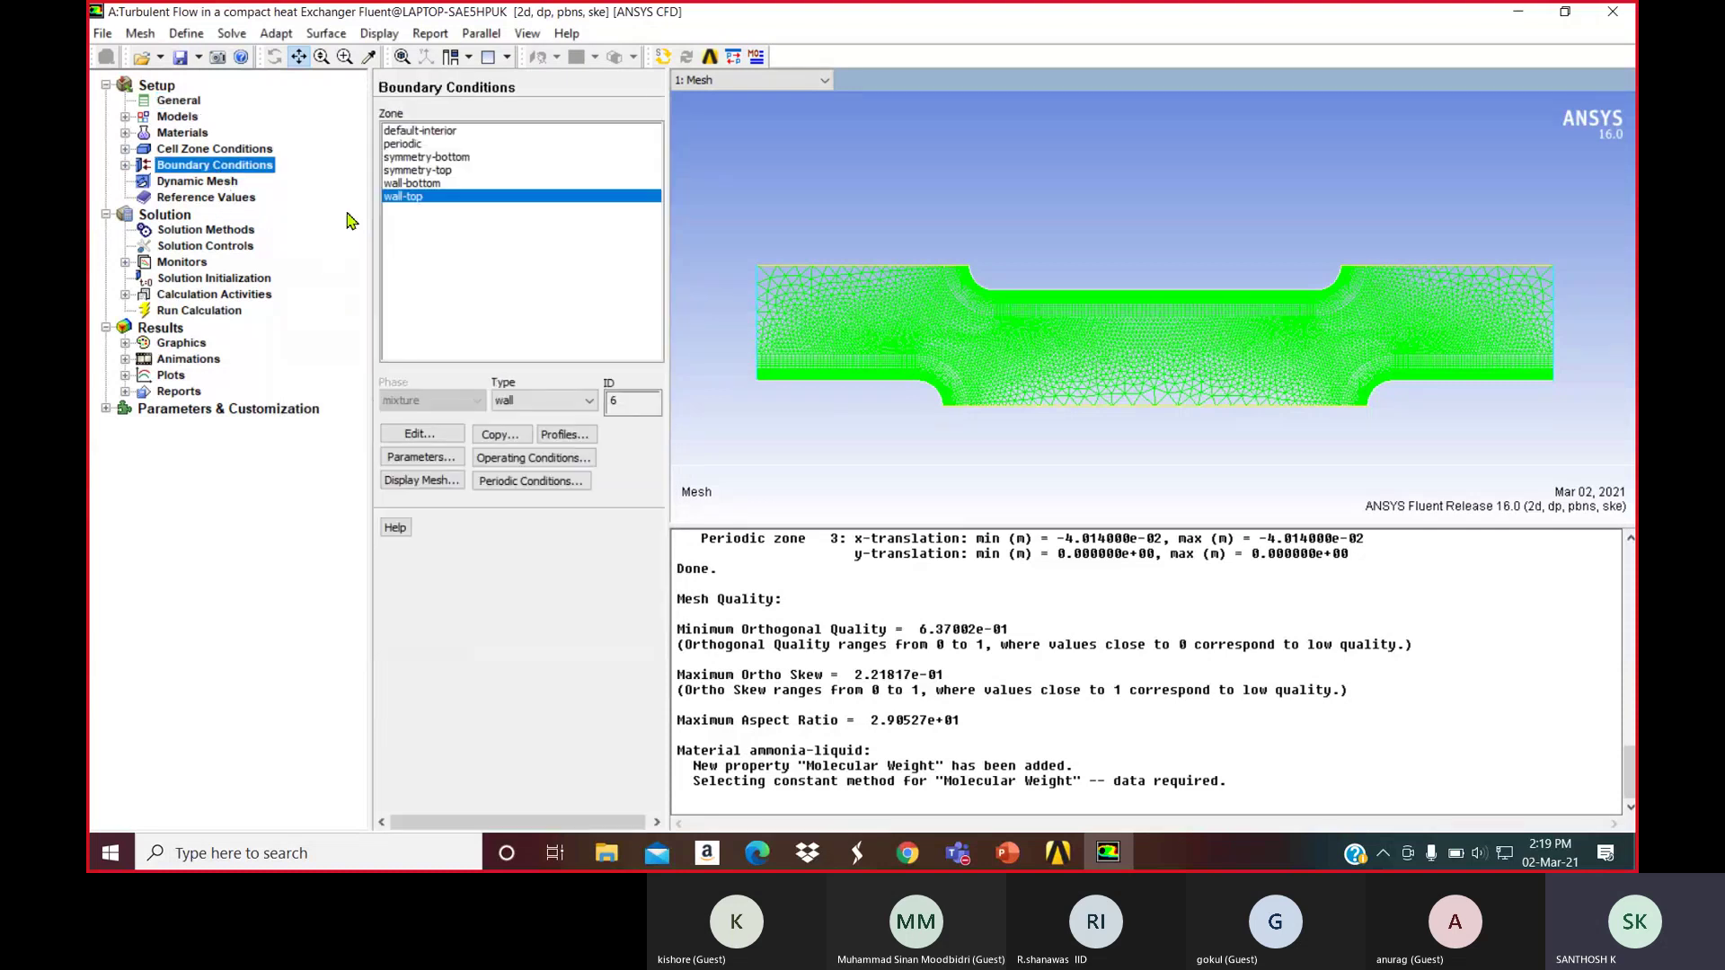
# Give wall-bottom a fixed thermal temperature of 350 K
pyautogui.click(409, 186)
pyautogui.click(440, 437)
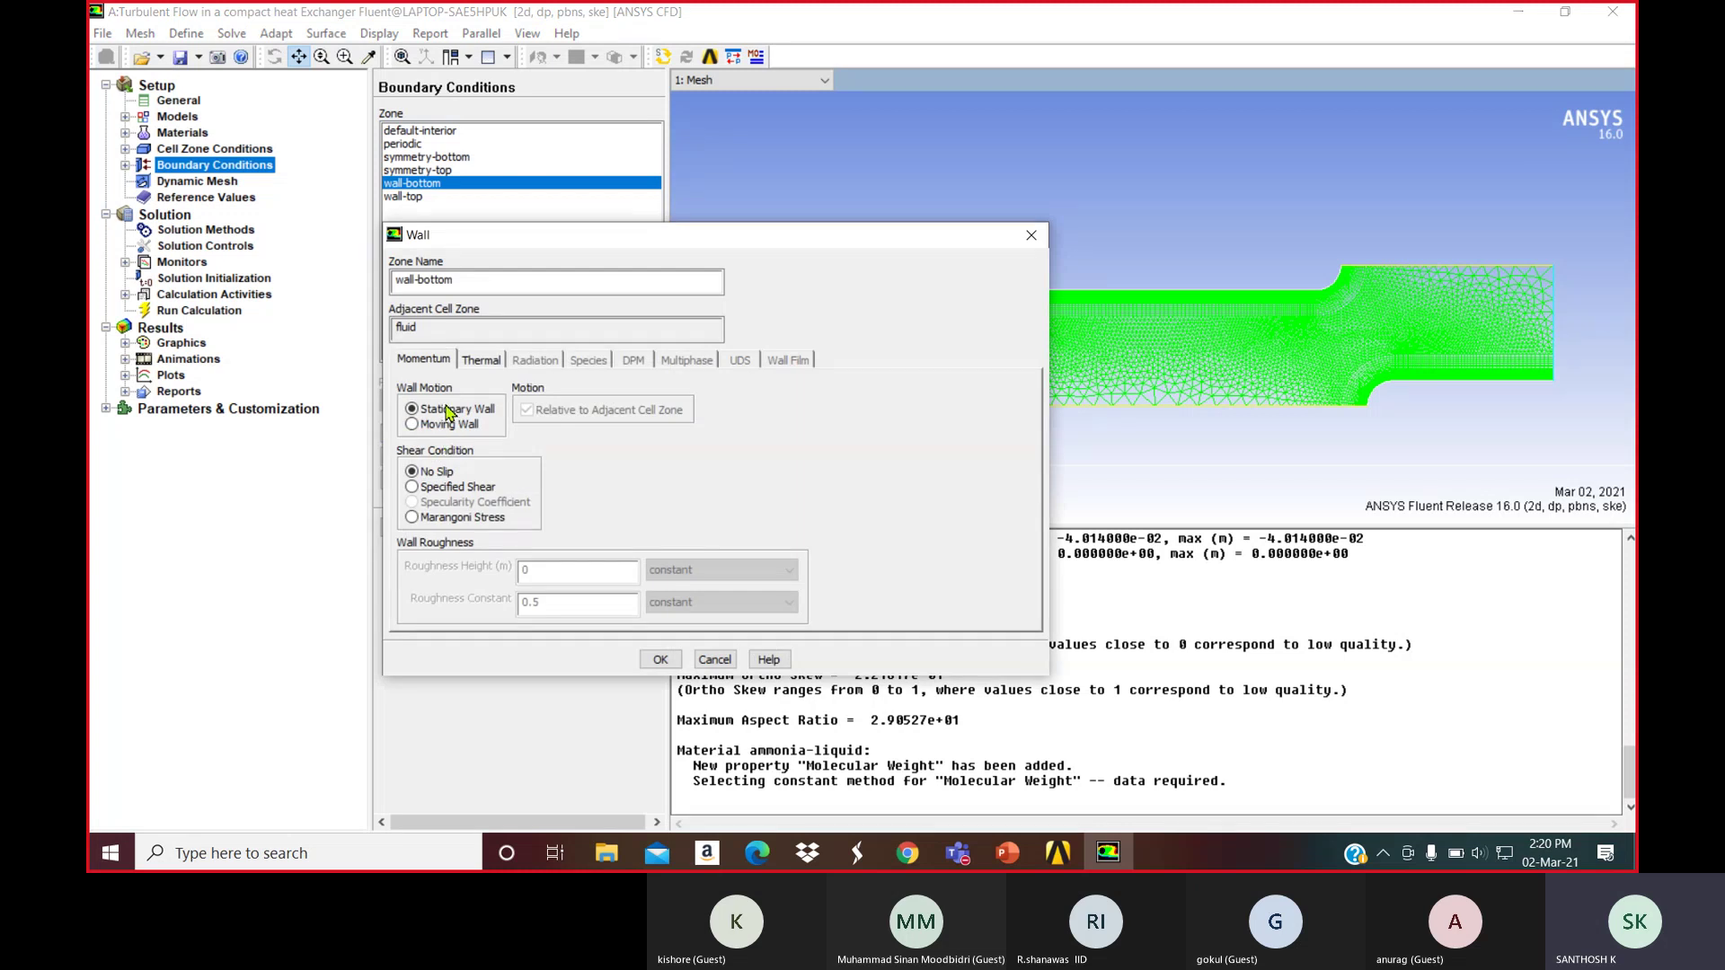
pyautogui.click(479, 361)
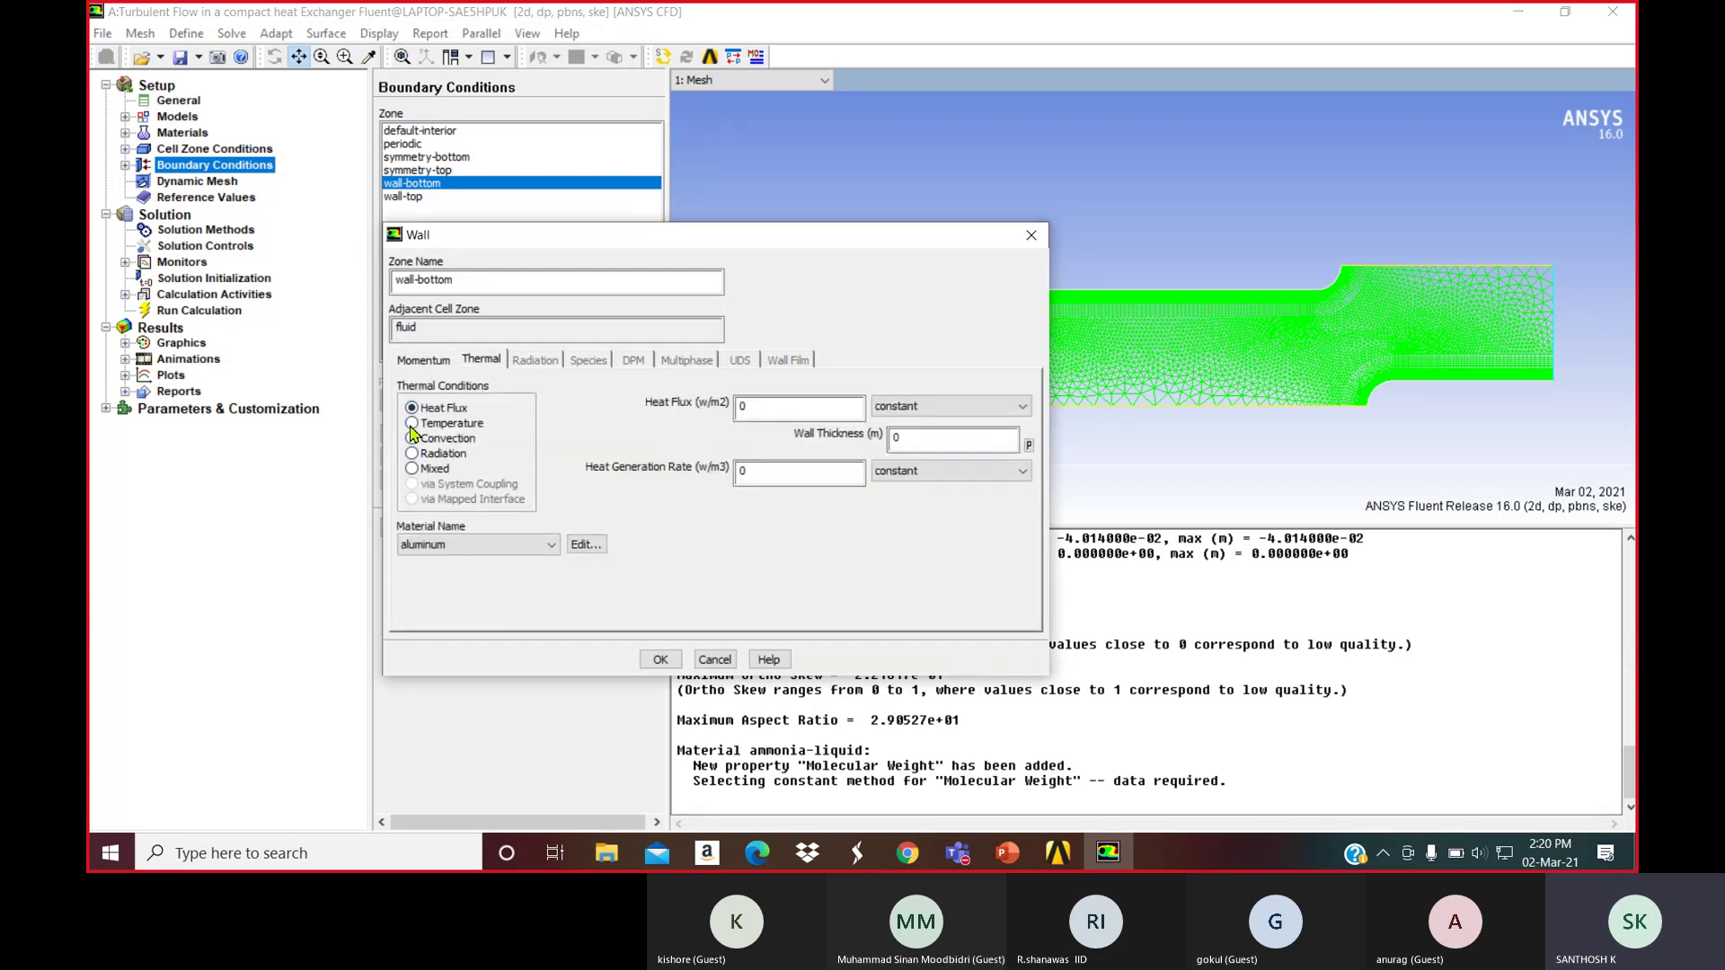
pyautogui.click(412, 423)
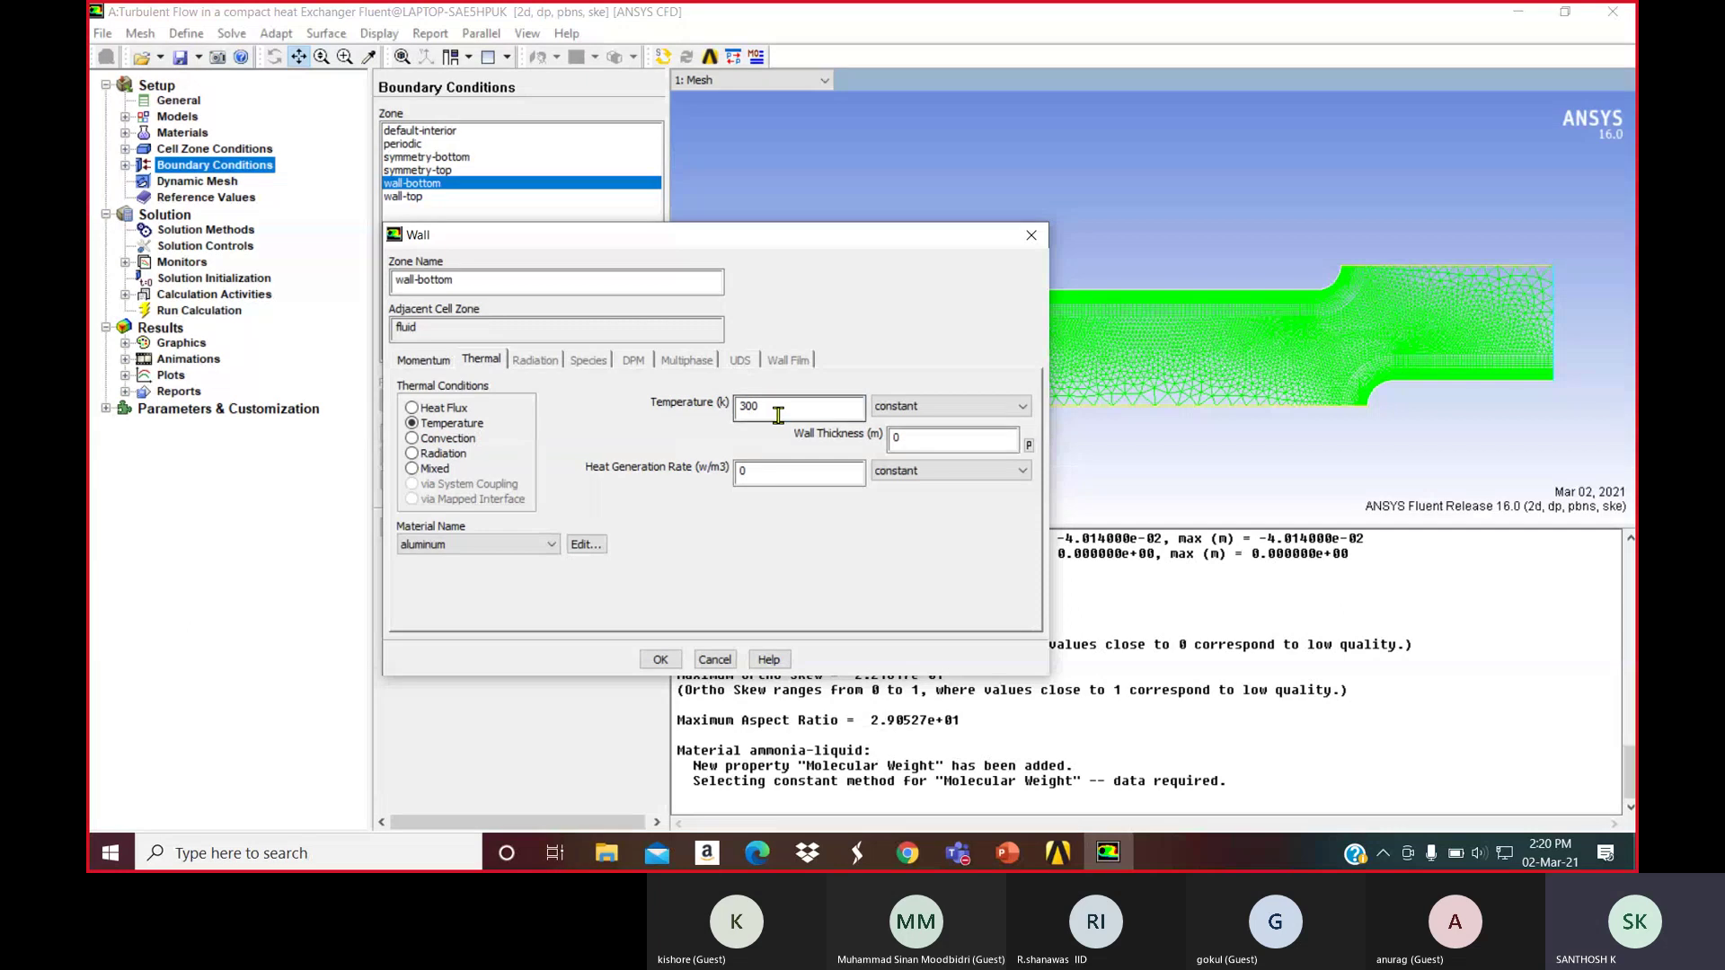
pyautogui.moveTo(775, 412); pyautogui.dragTo(727, 421)
pyautogui.write('35')
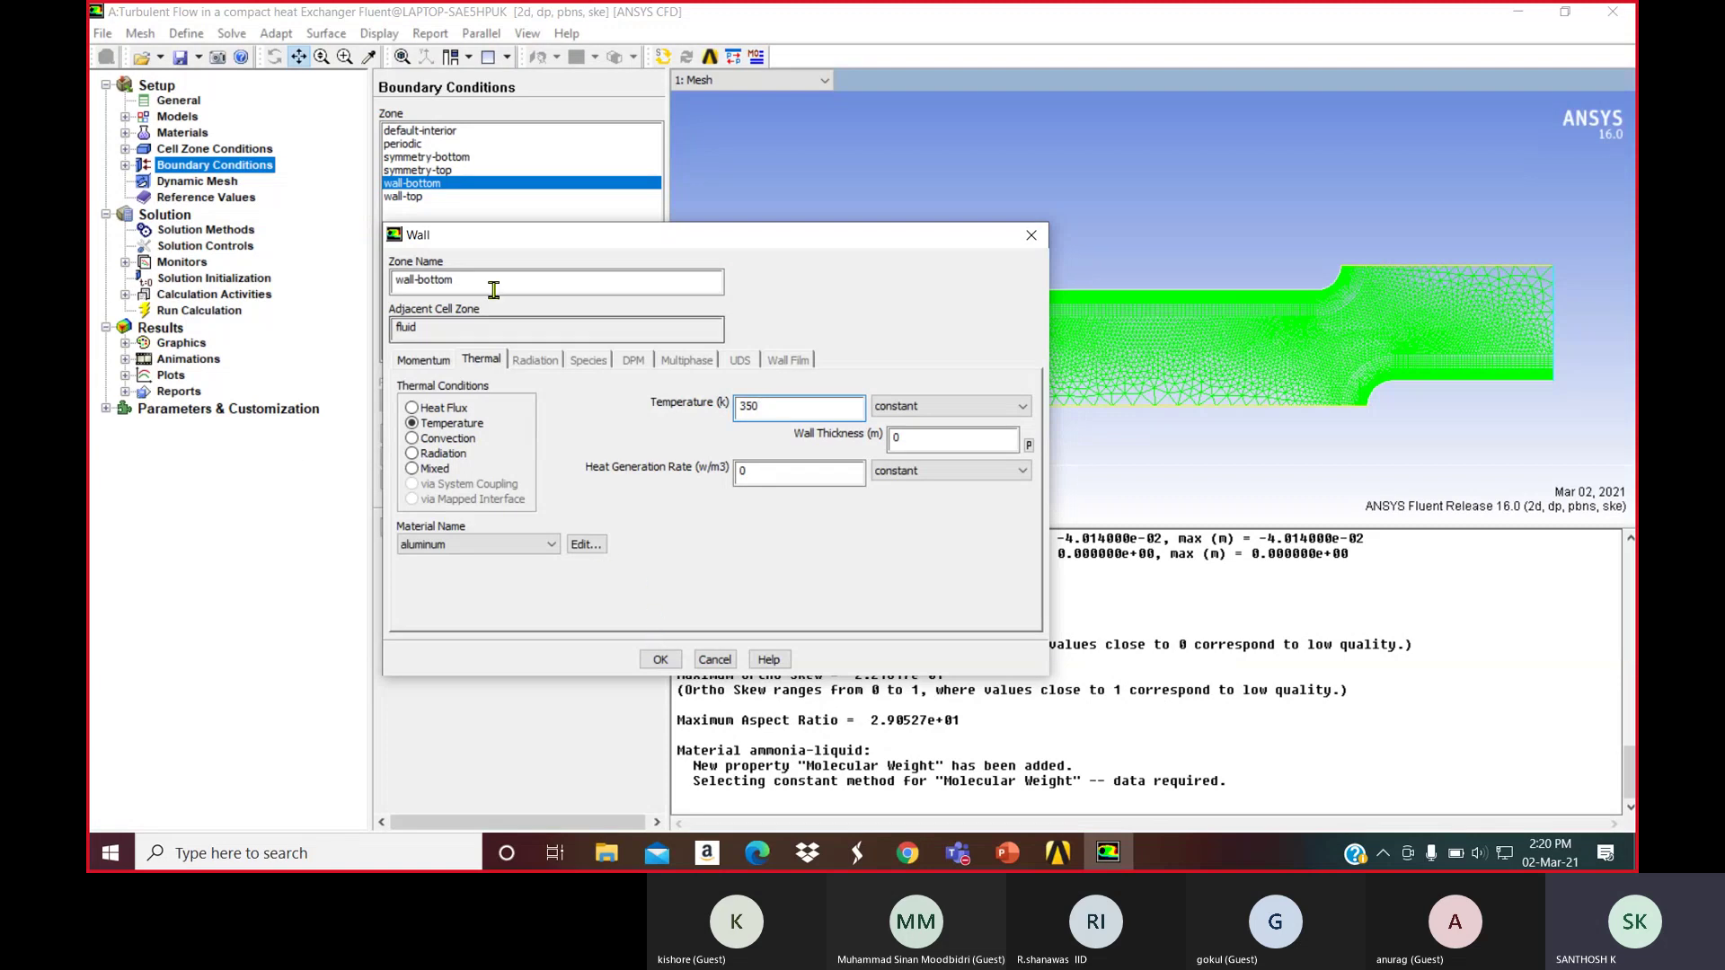
pyautogui.press('Return')
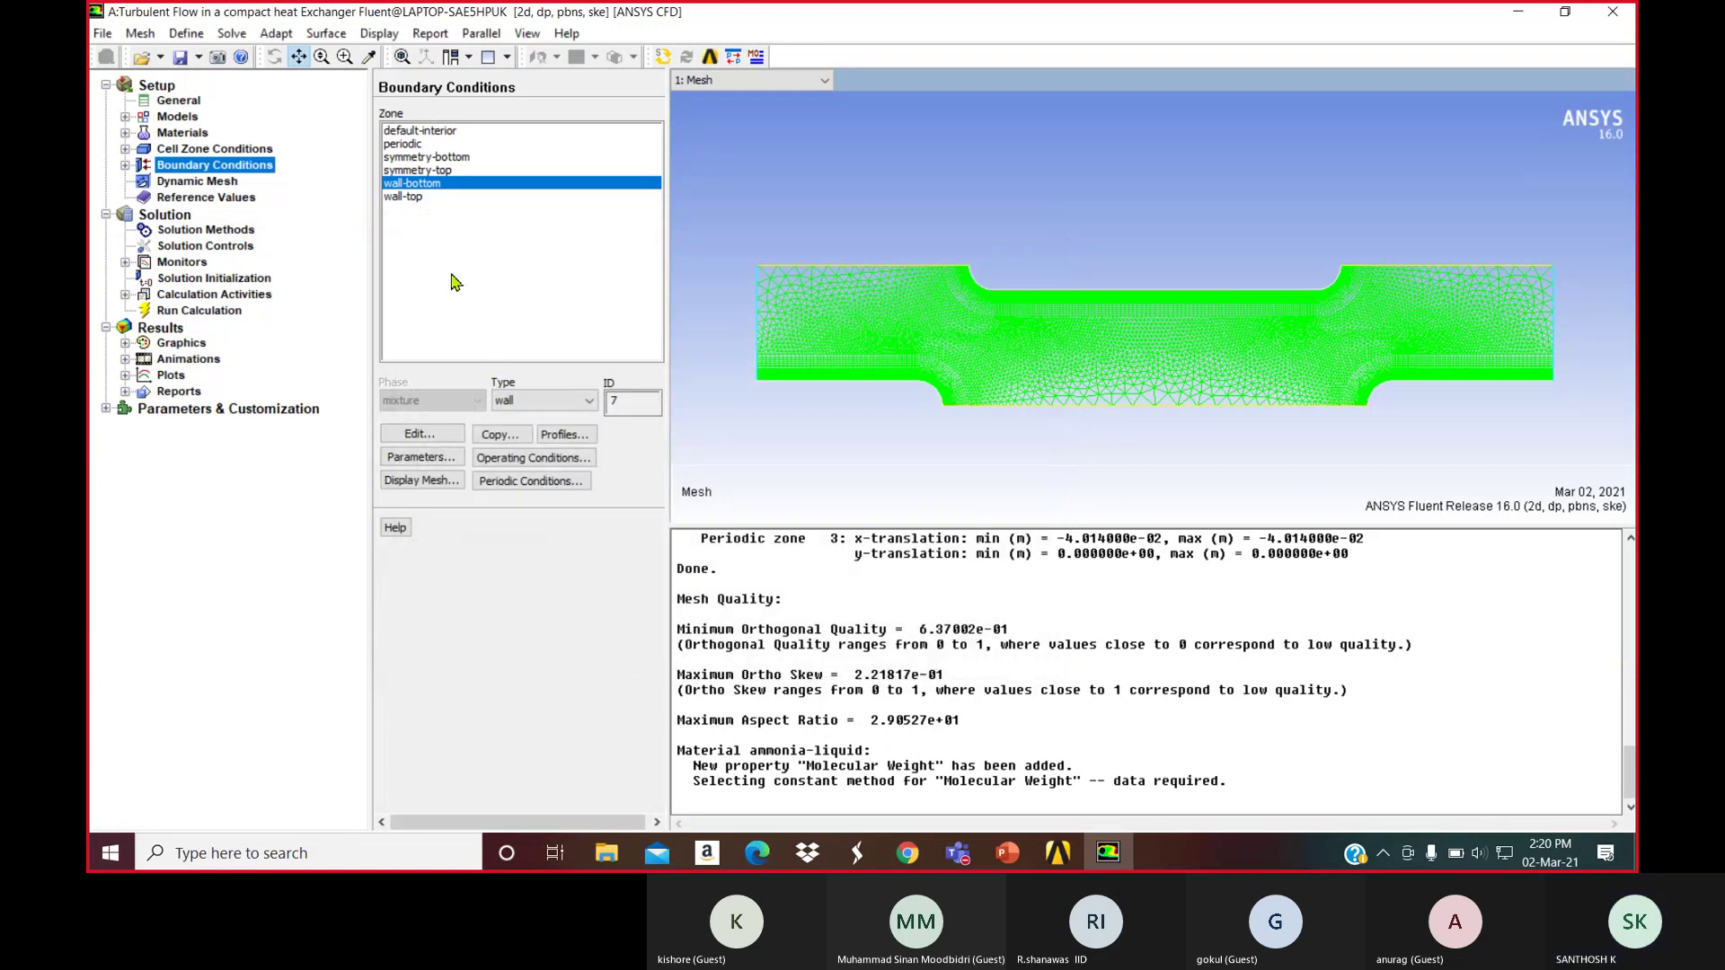
# Give wall-top a fixed thermal temperature of 350 K and apply it
pyautogui.click(411, 196)
pyautogui.click(439, 437)
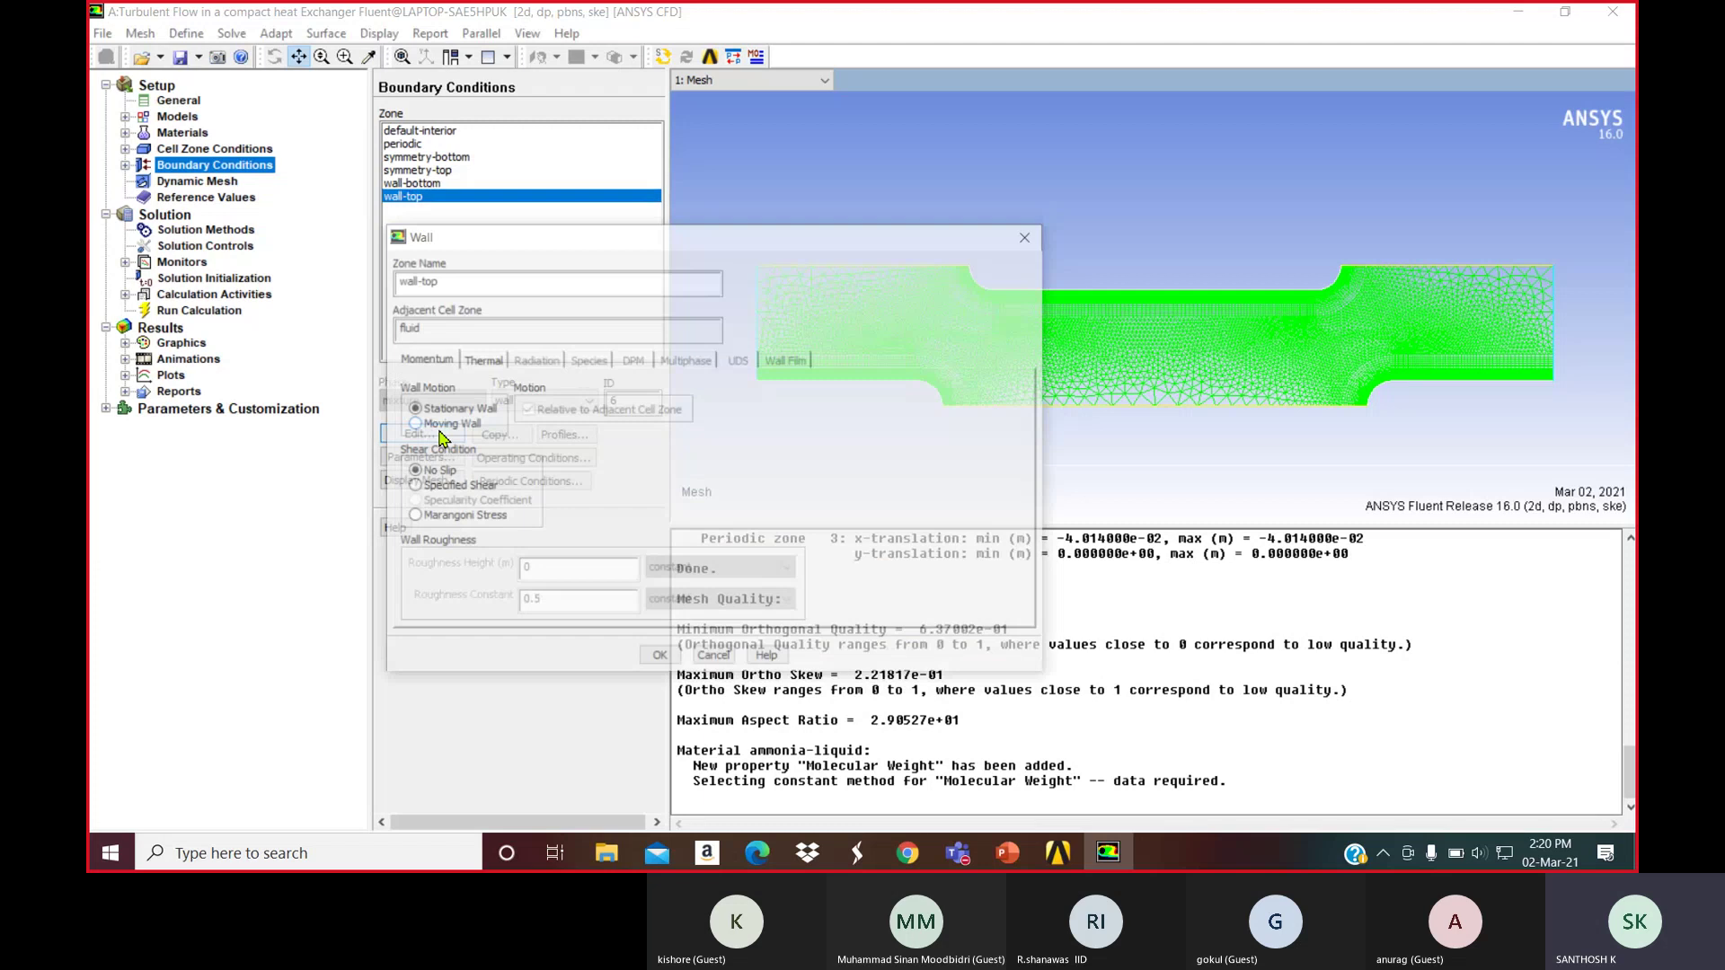
pyautogui.click(415, 423)
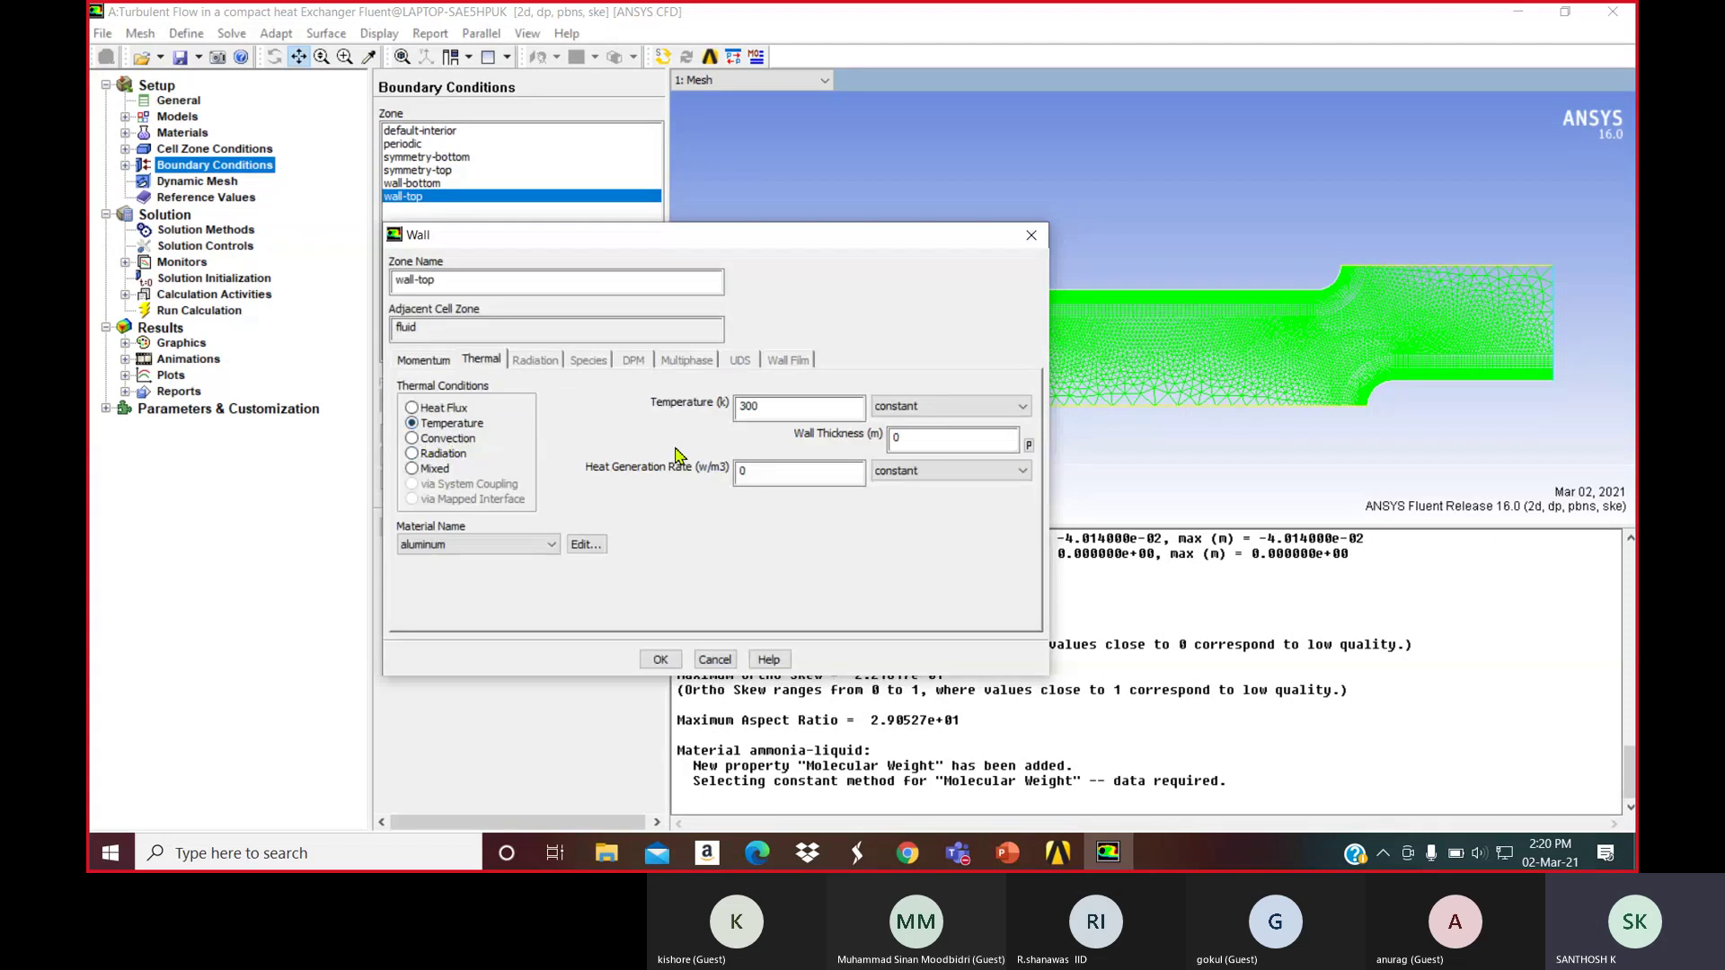
pyautogui.click(768, 411)
pyautogui.moveTo(768, 411); pyautogui.dragTo(618, 416)
pyautogui.write('35')
pyautogui.click(654, 659)
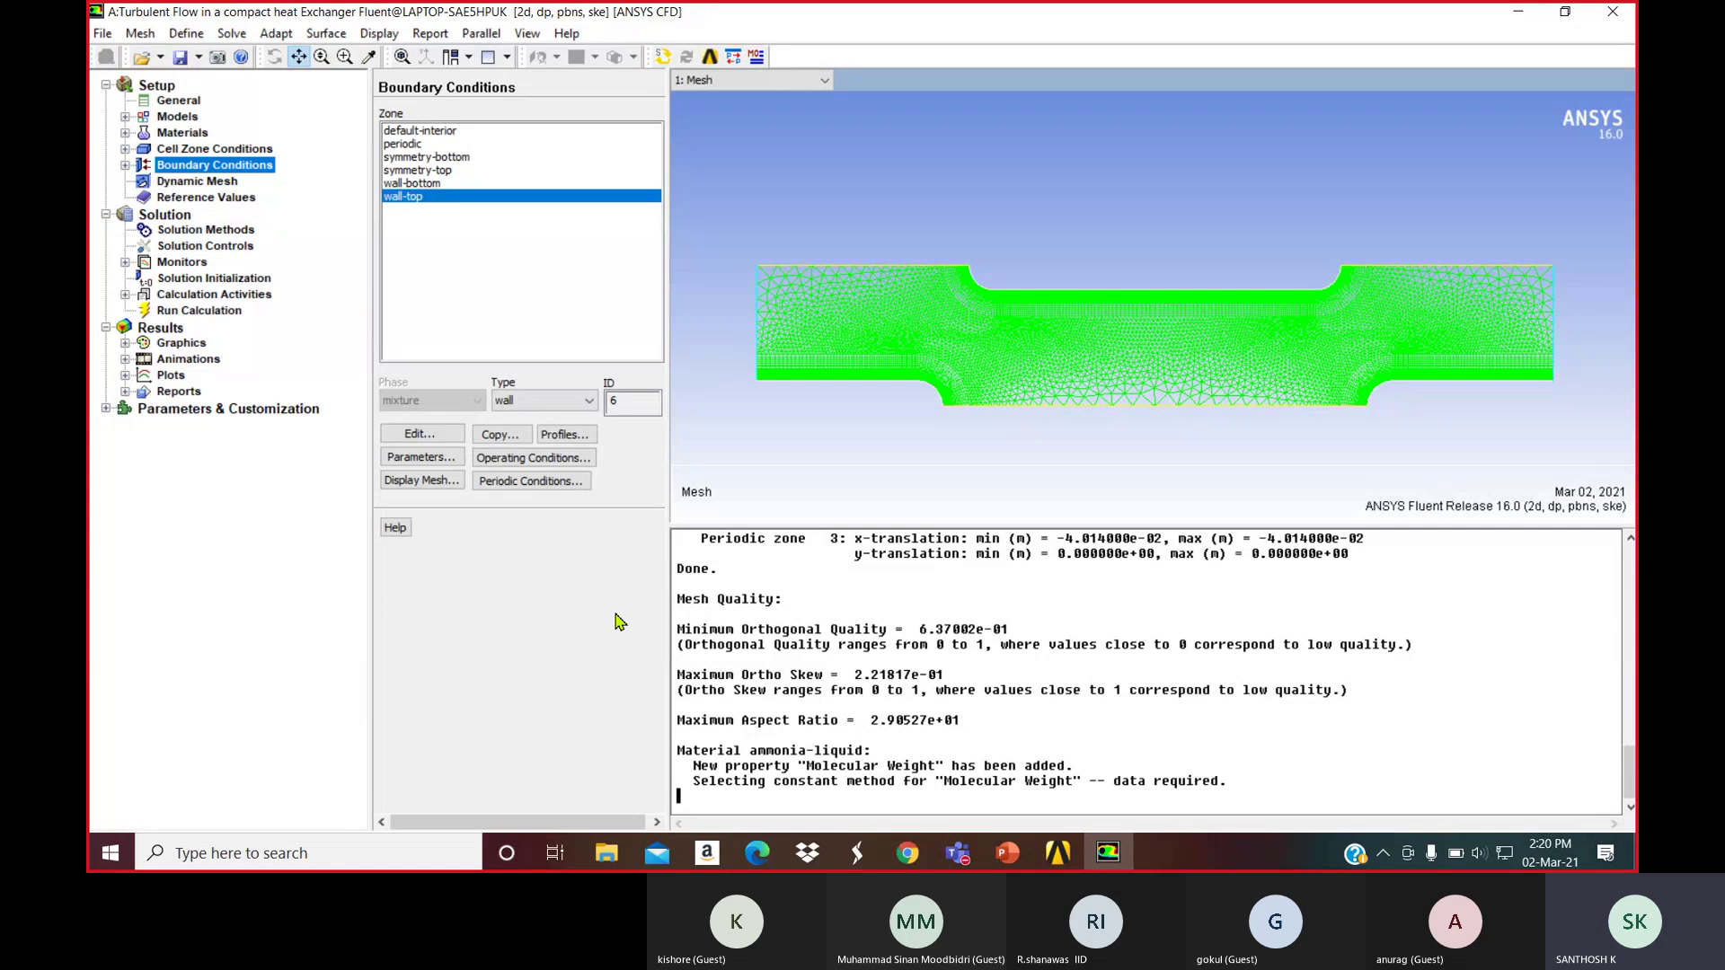
# Review slide 5's liquid ammonia and 350 K wall specs, then switch back to Fluent
pyautogui.click(1007, 852)
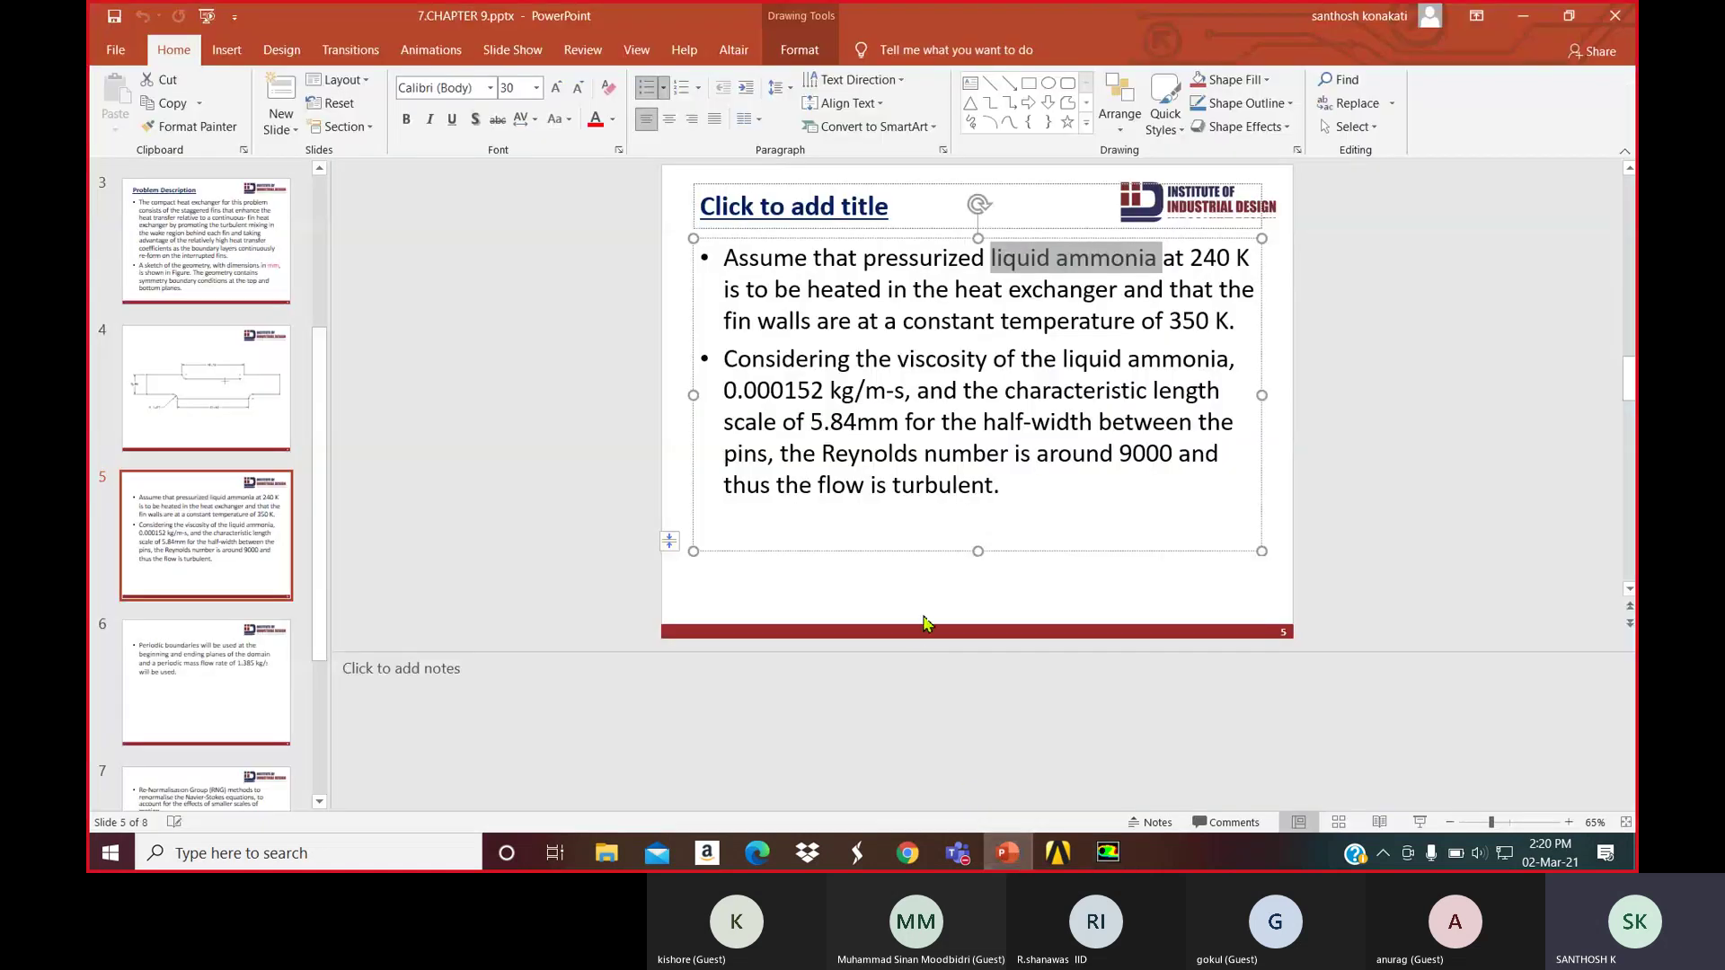
pyautogui.click(1109, 587)
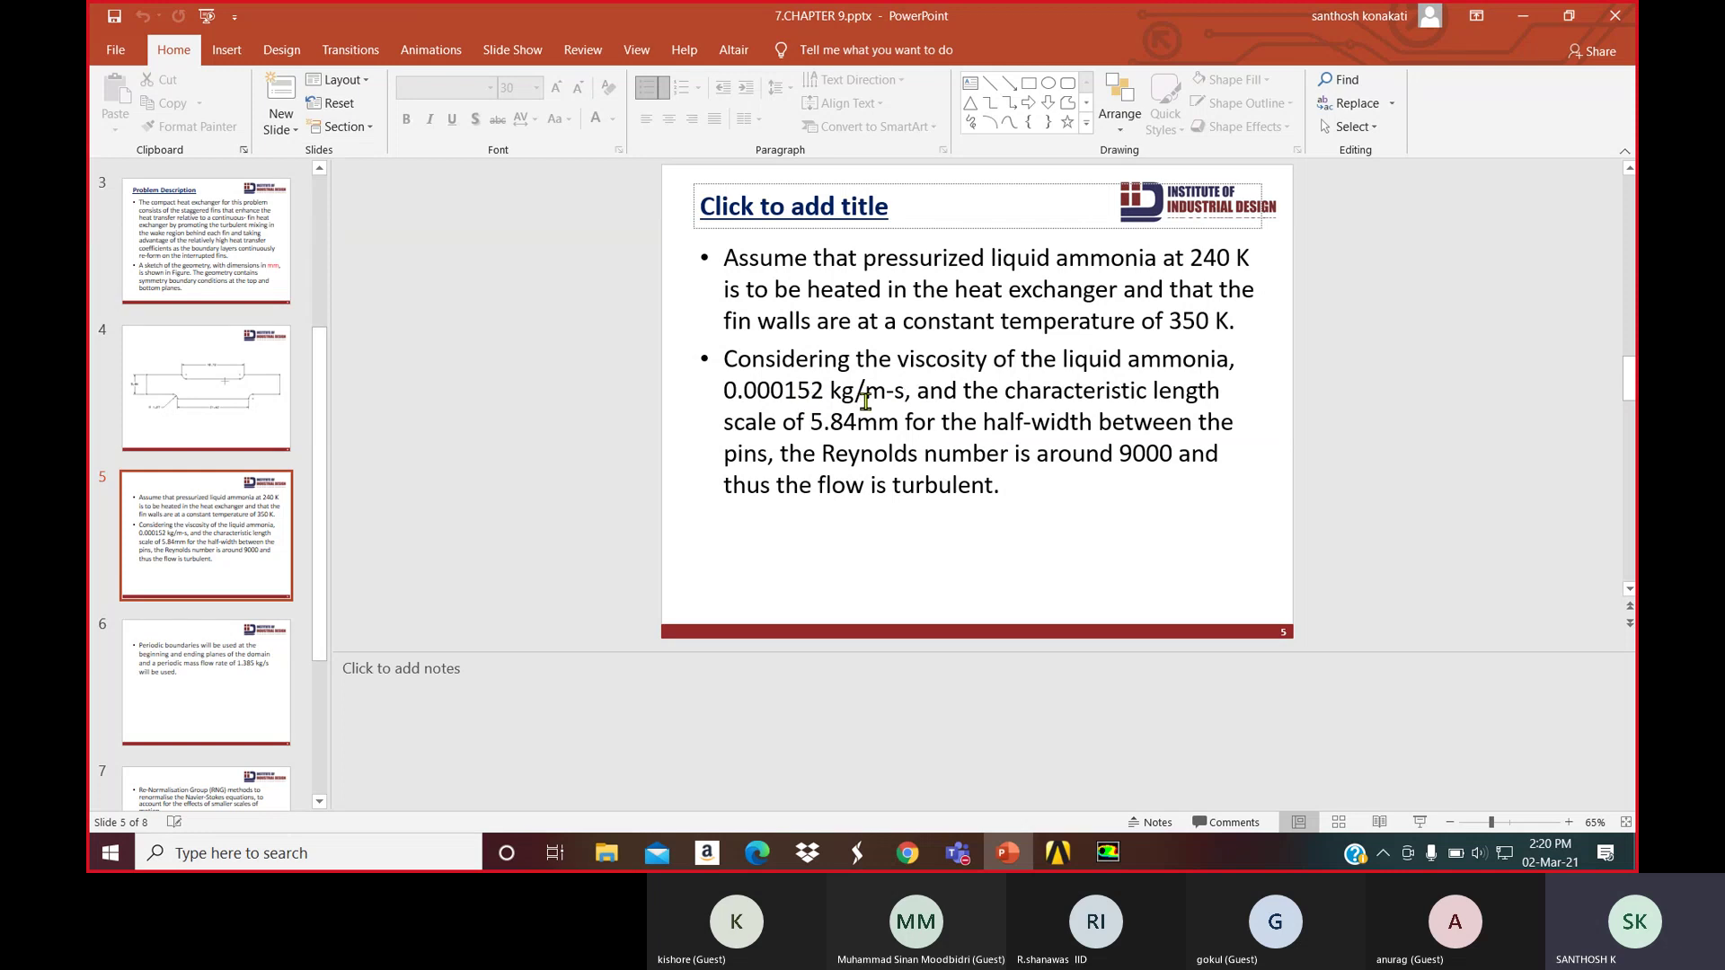
pyautogui.click(1008, 854)
# Inspect ammonia-liquid's properties, confirming viscosity 0.000152, then switch back to PowerPoint
pyautogui.click(181, 132)
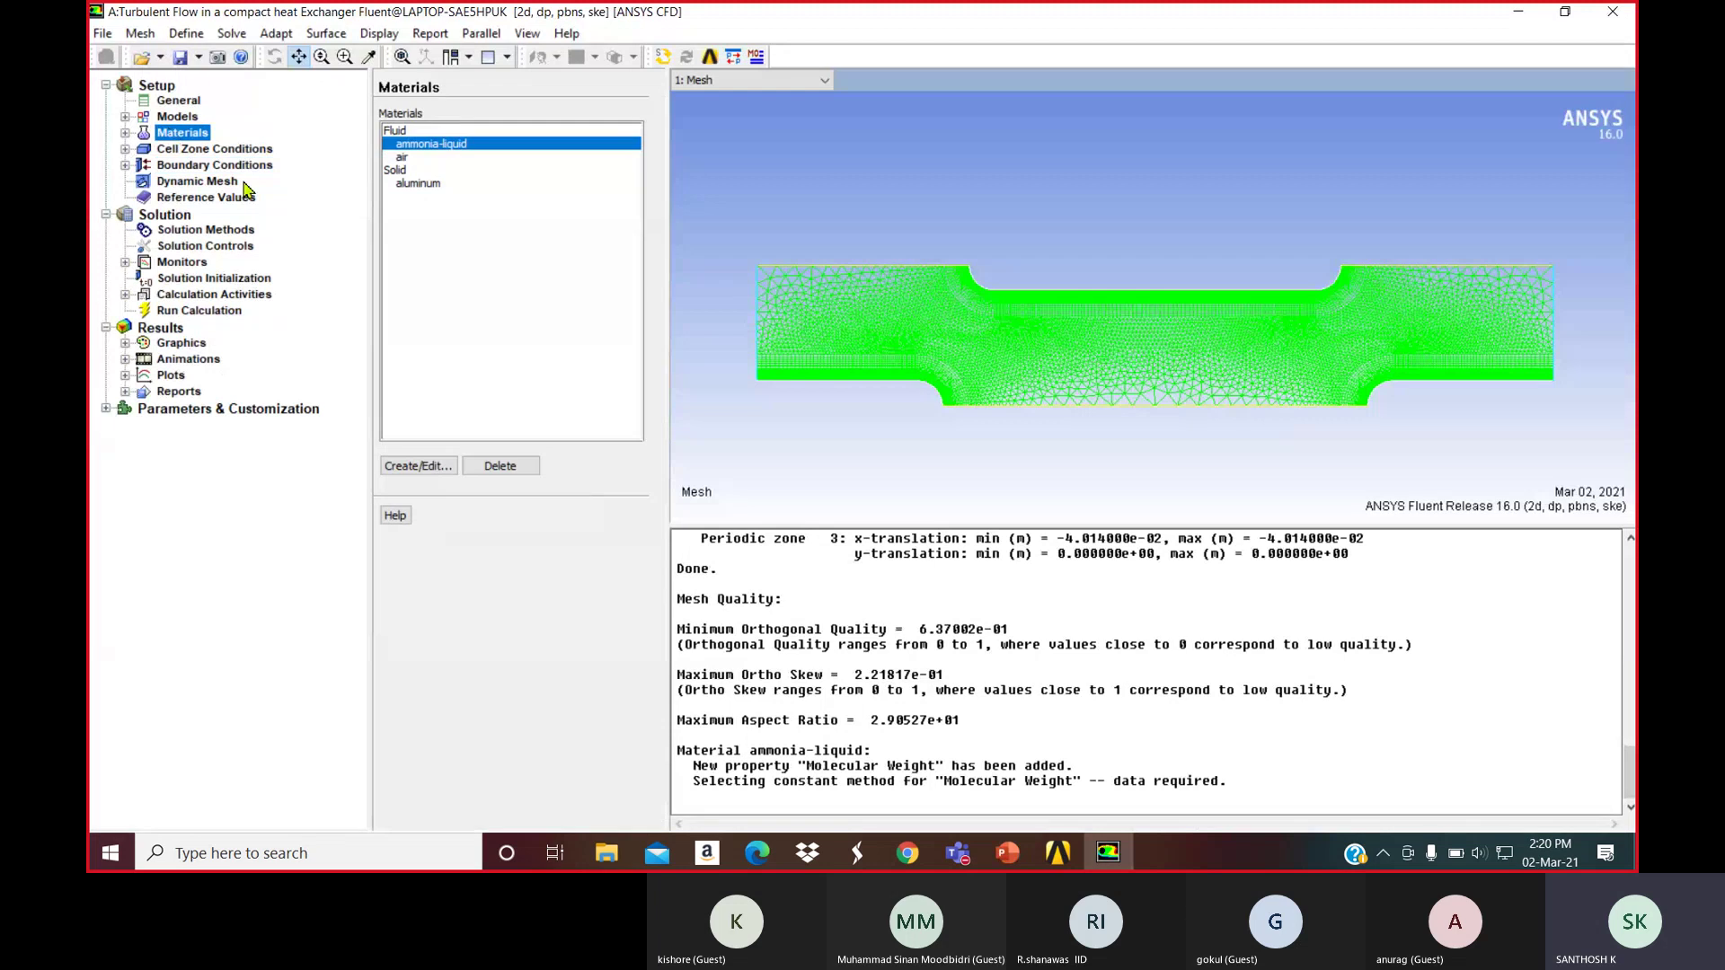
pyautogui.click(434, 465)
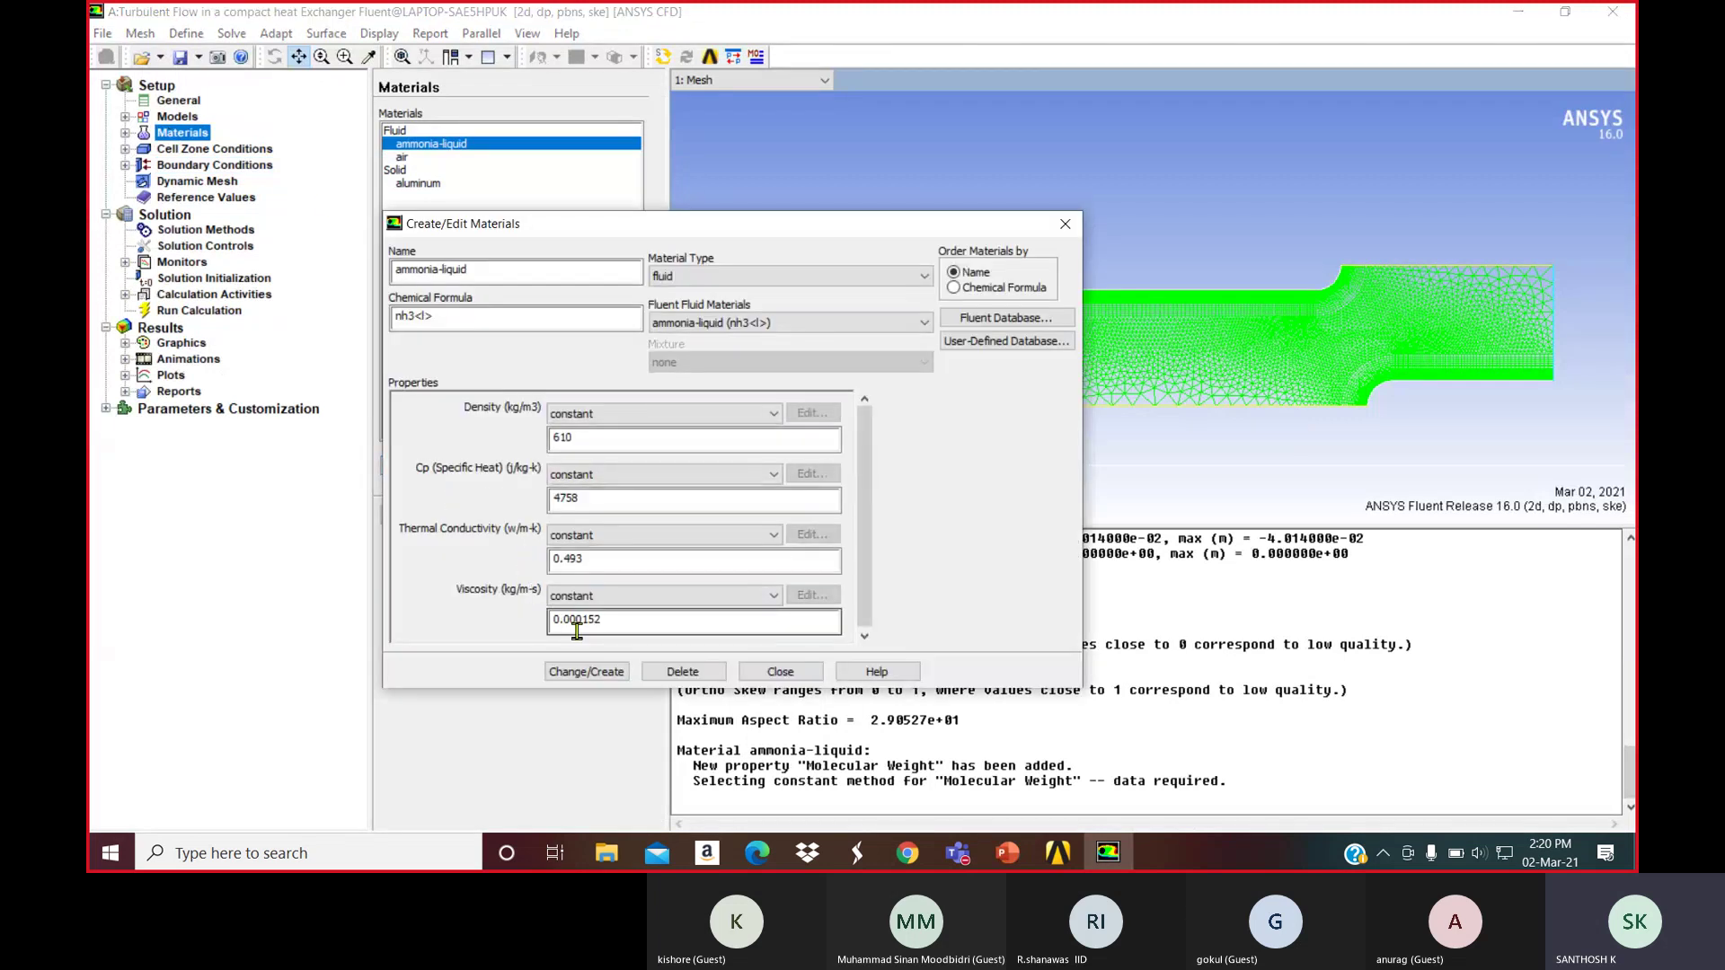
pyautogui.click(1064, 226)
pyautogui.click(1007, 853)
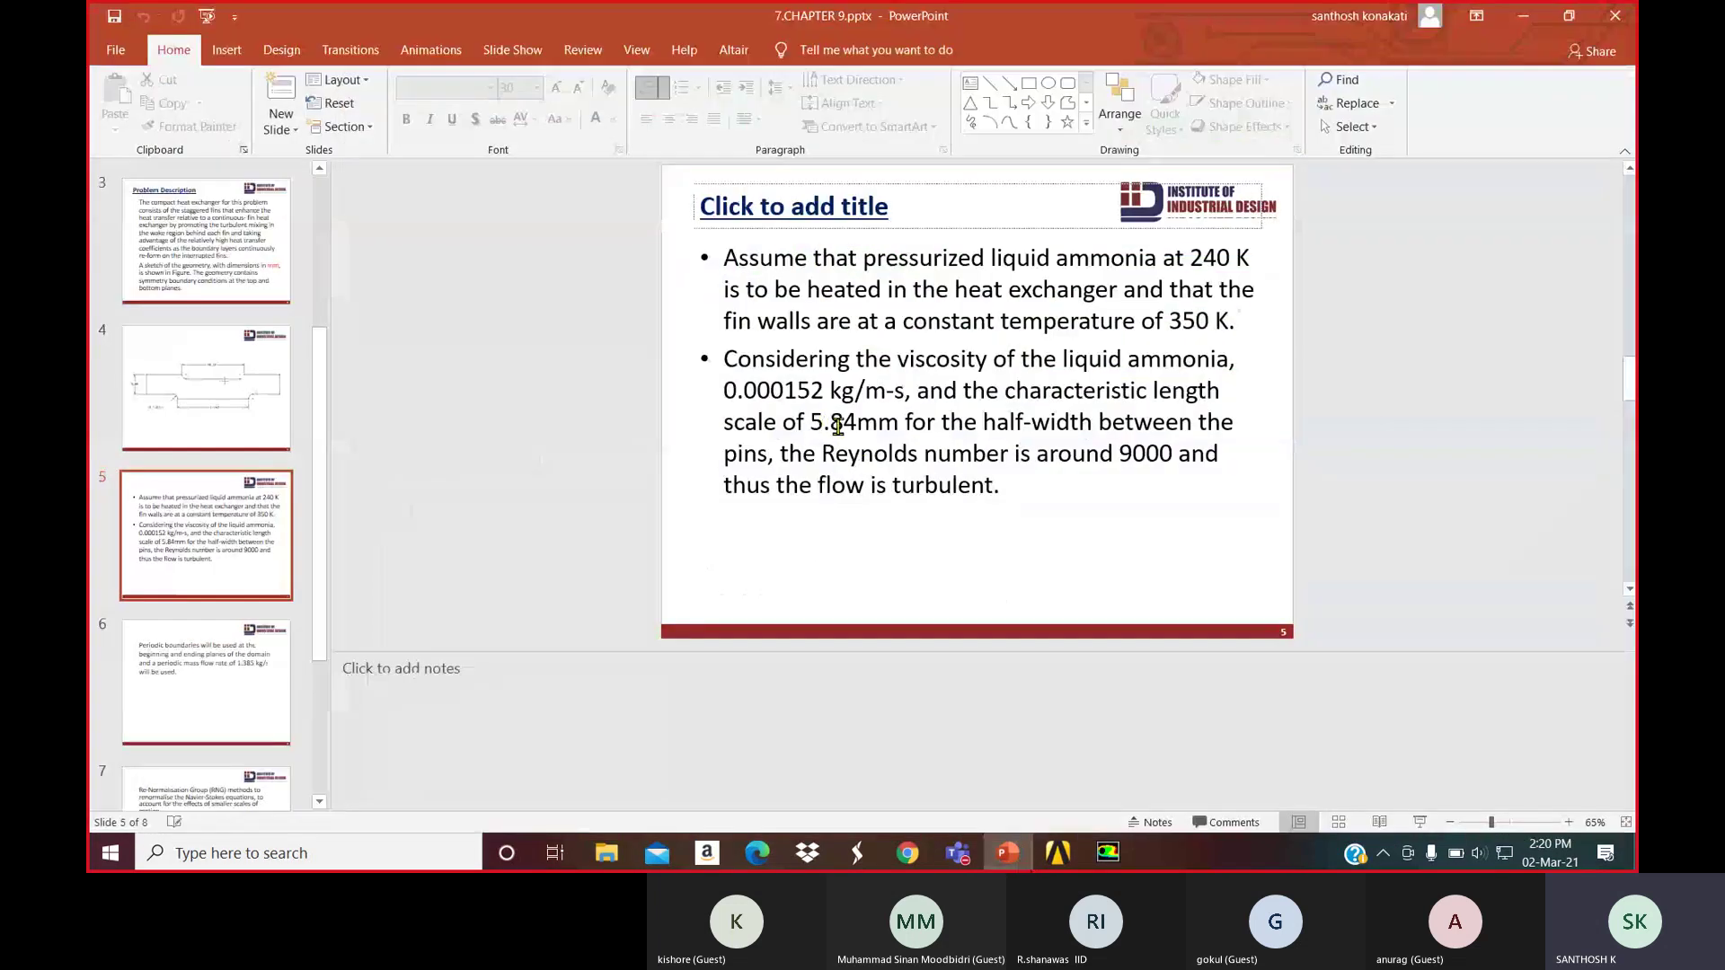
# Highlight the 1.385 kg/s mass flow rate on slide 6, then return to Fluent
pyautogui.click(272, 669)
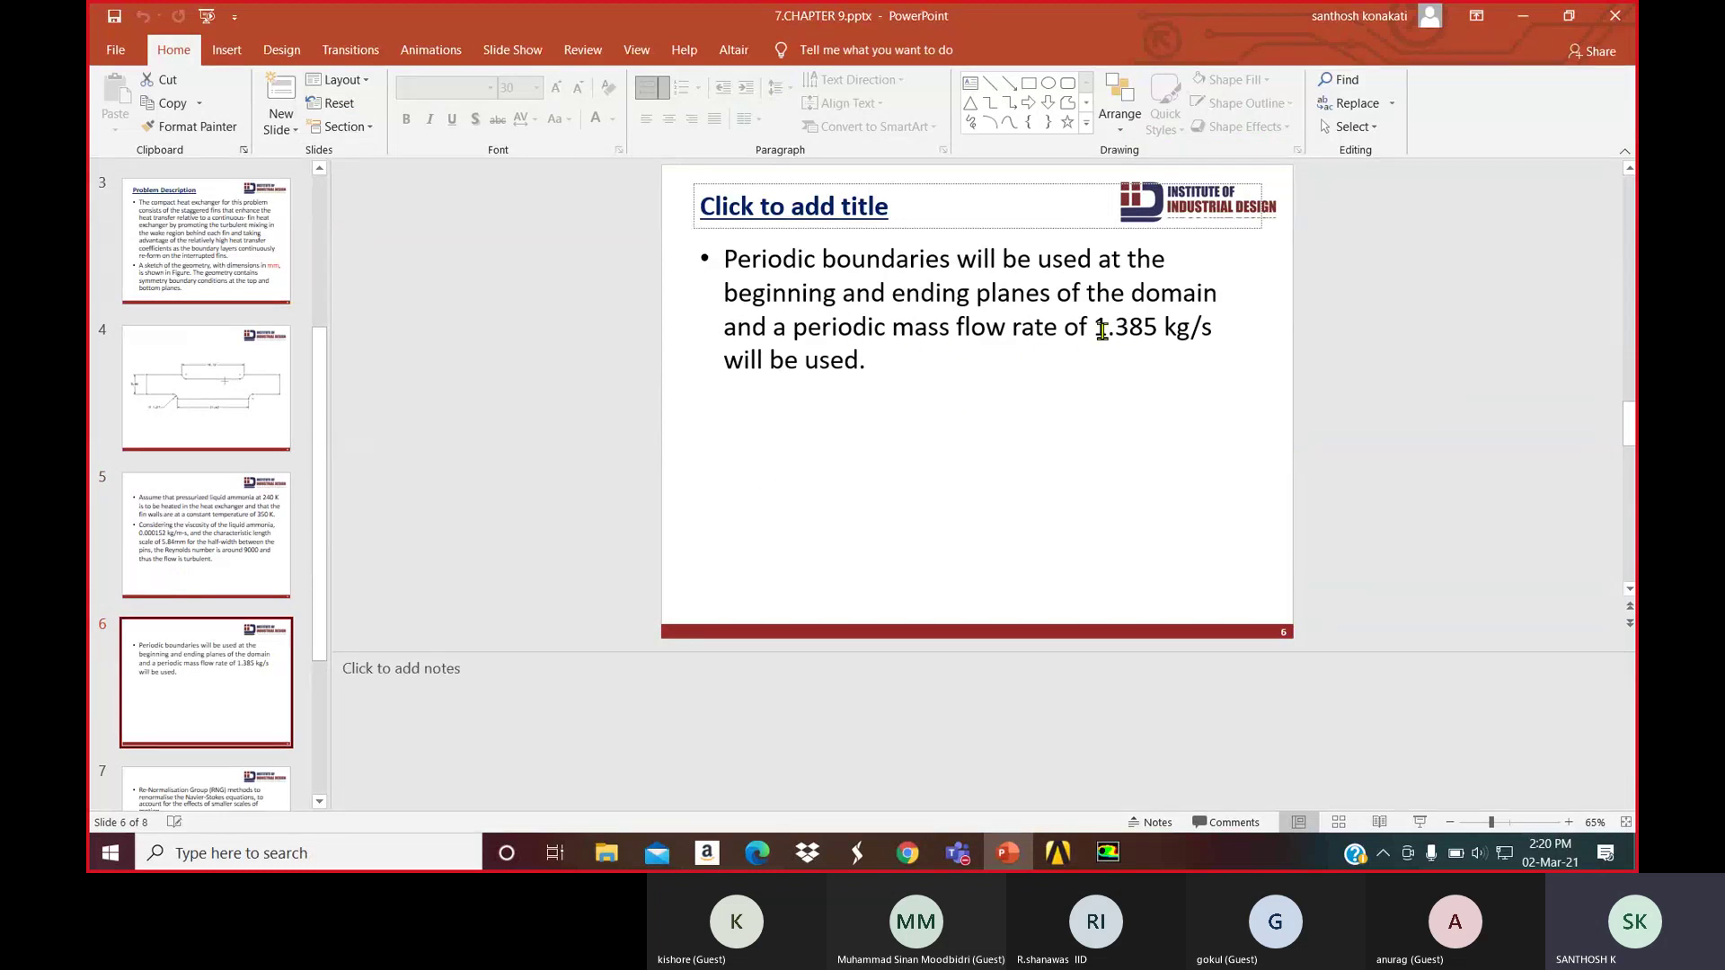
pyautogui.click(1100, 329)
pyautogui.moveTo(1125, 331); pyautogui.dragTo(1211, 331)
pyautogui.click(1232, 397)
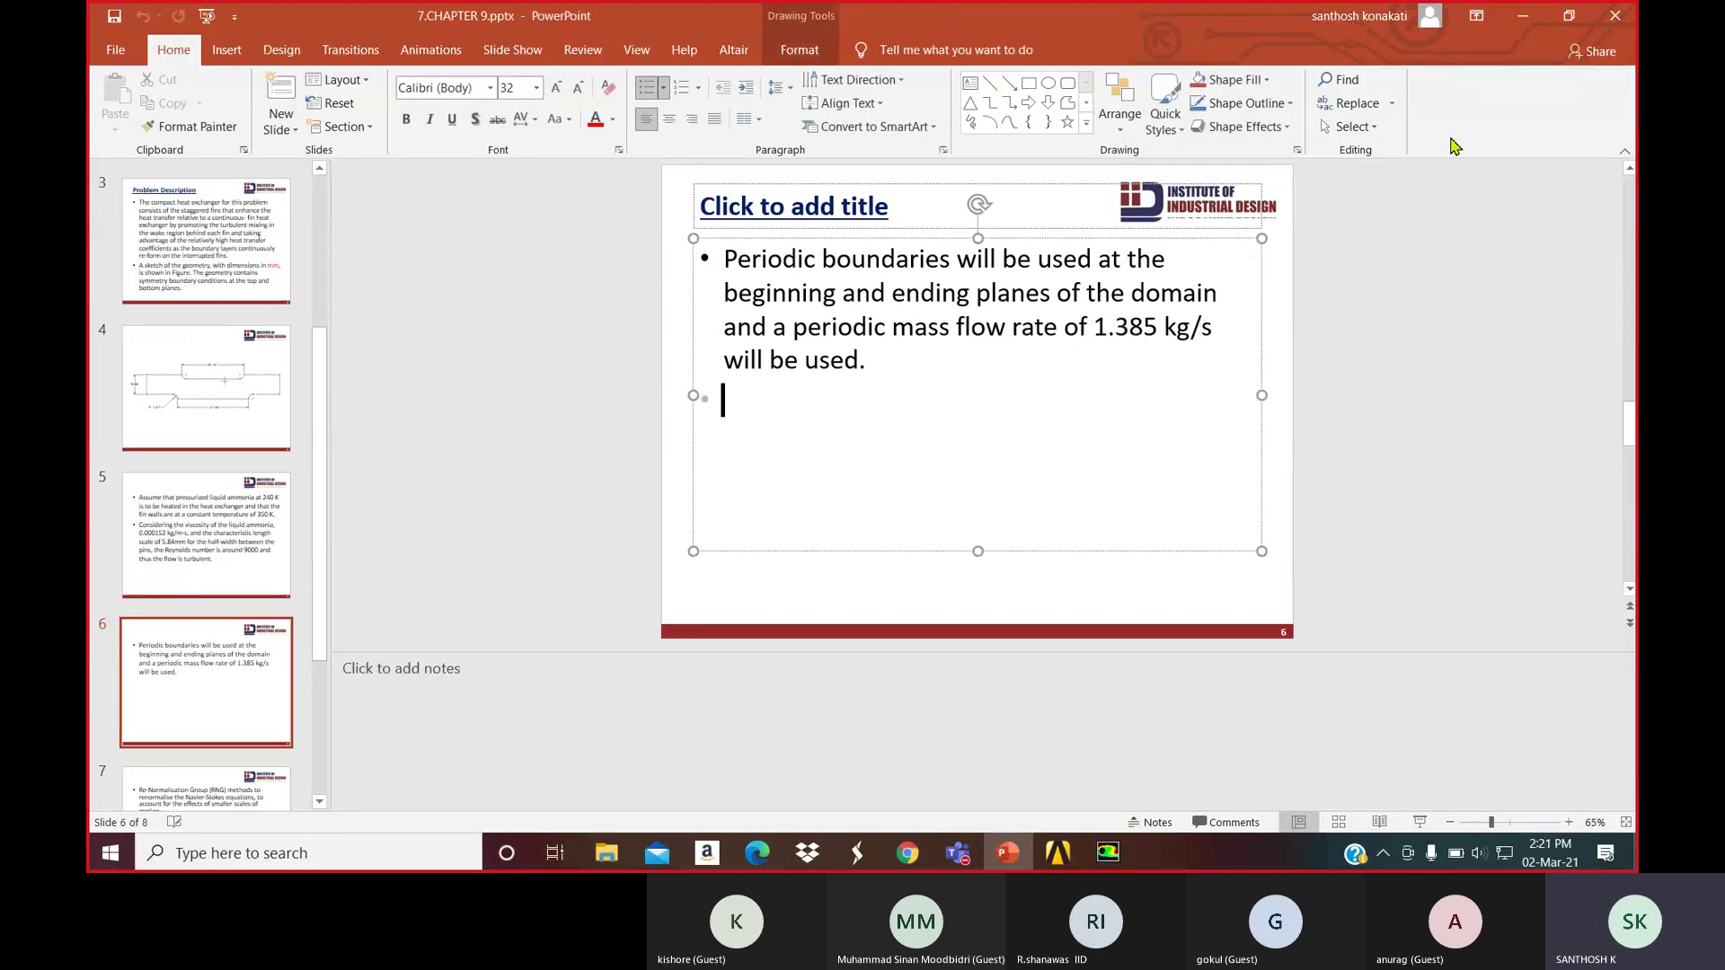
pyautogui.click(1524, 16)
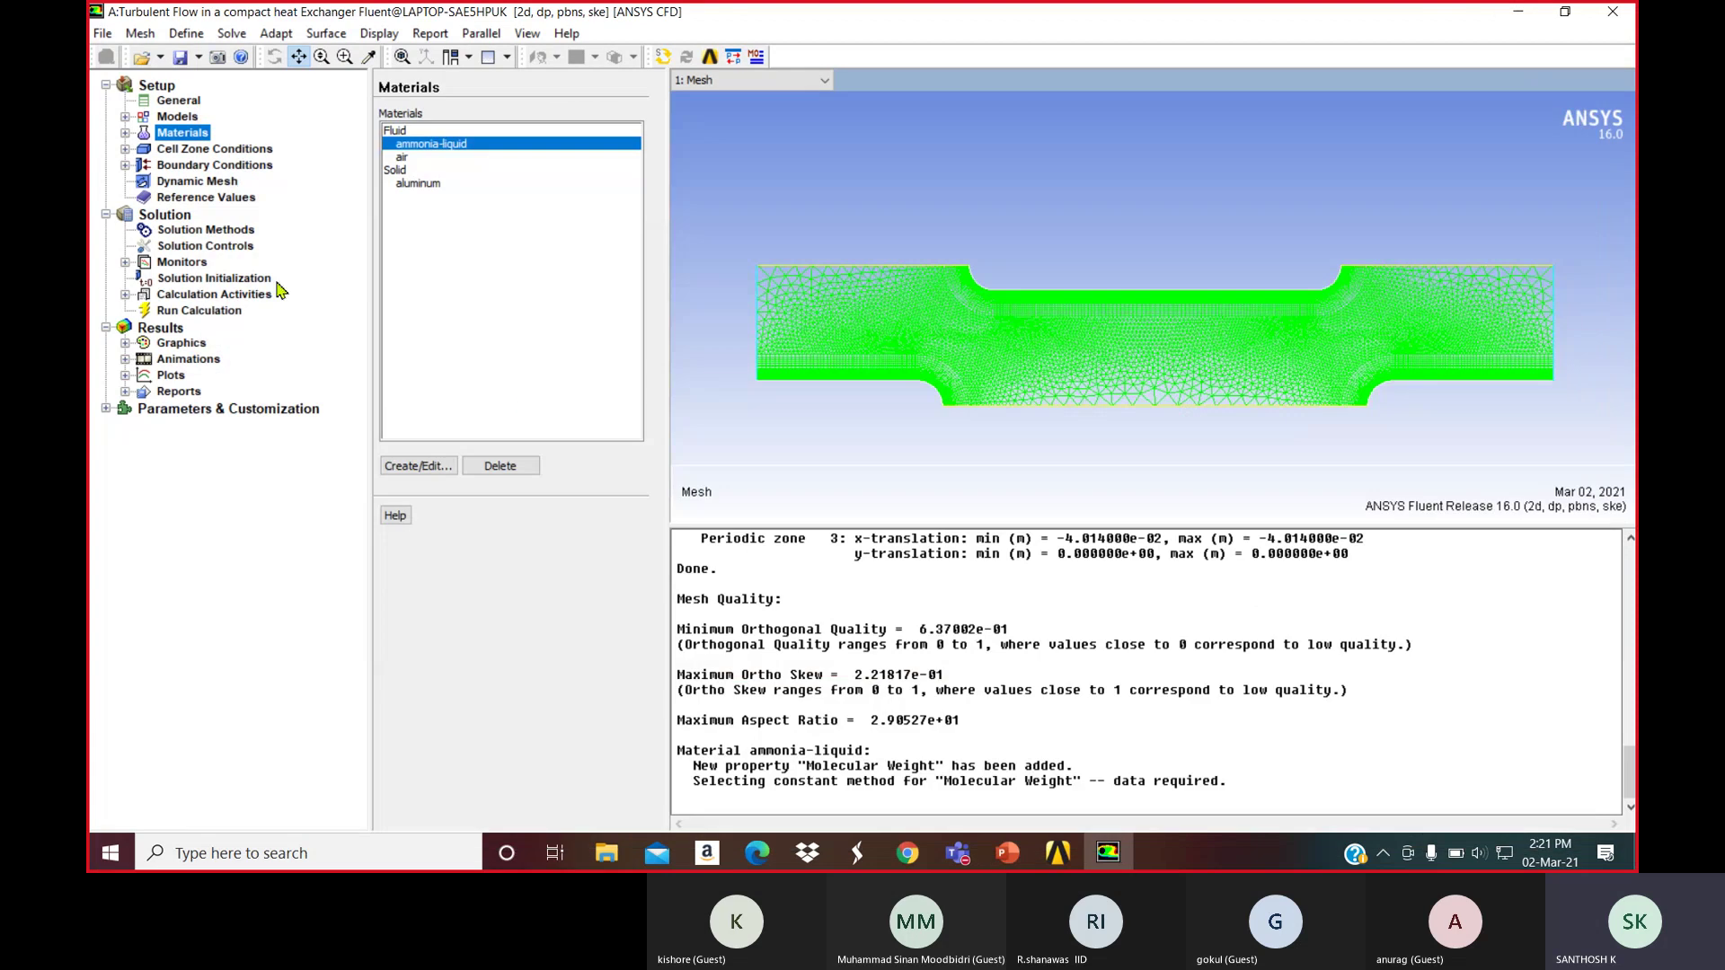
pyautogui.click(214, 165)
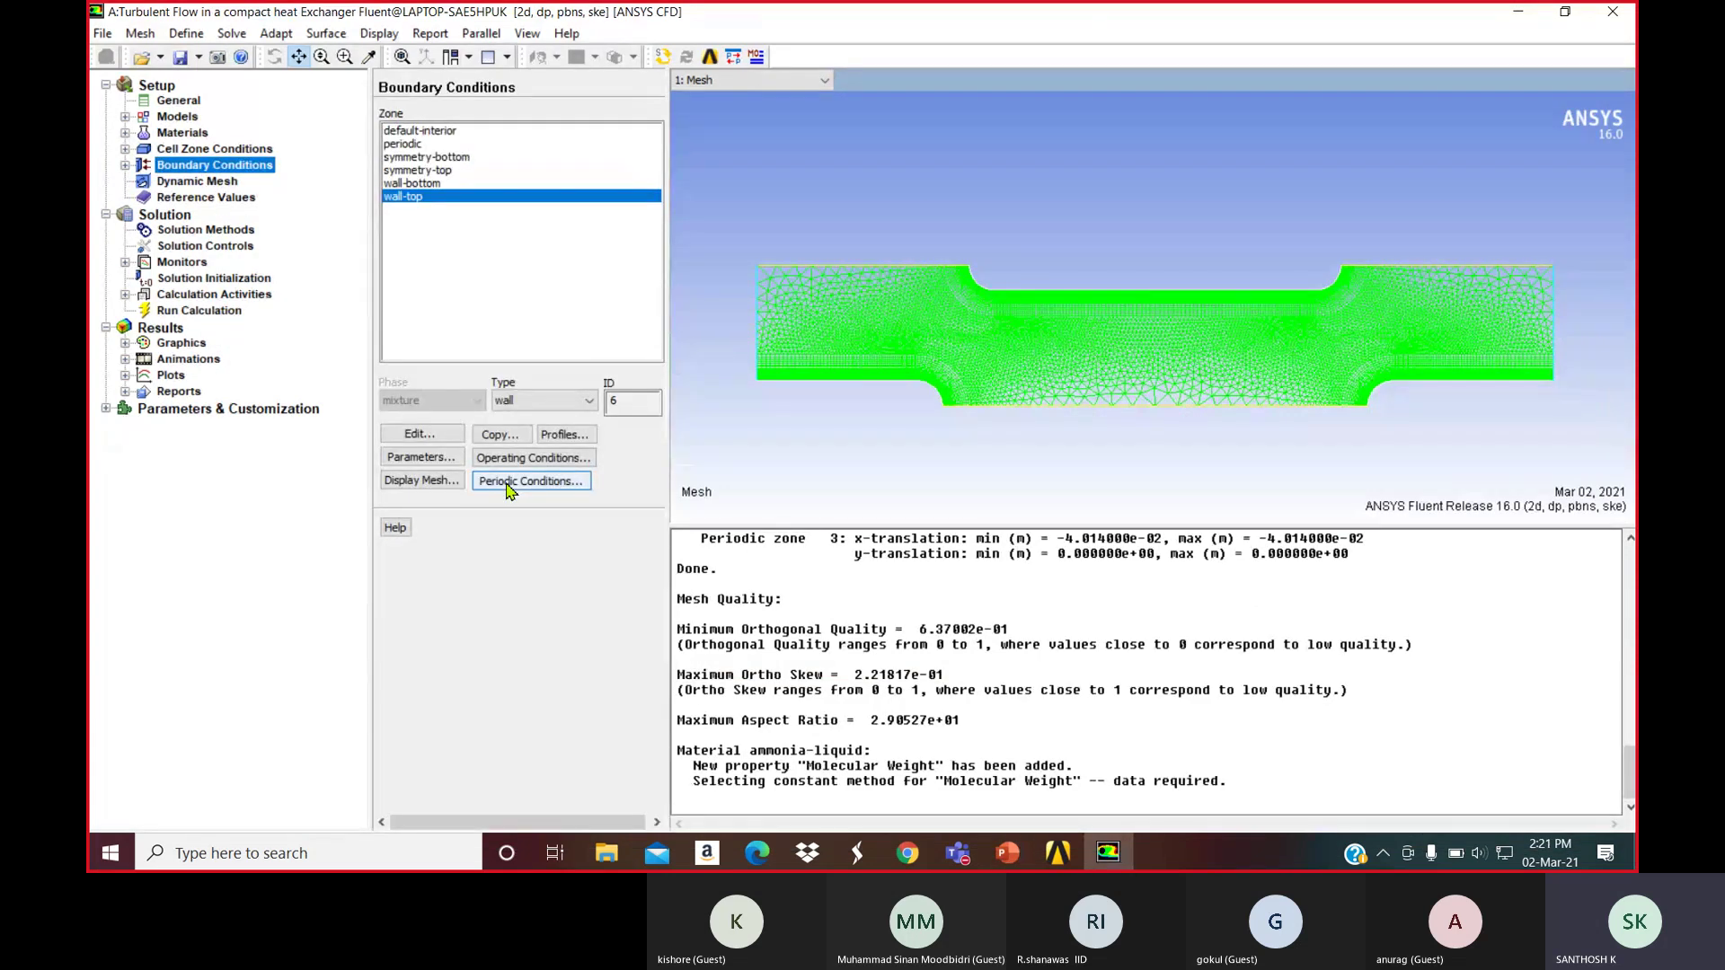
pyautogui.click(508, 482)
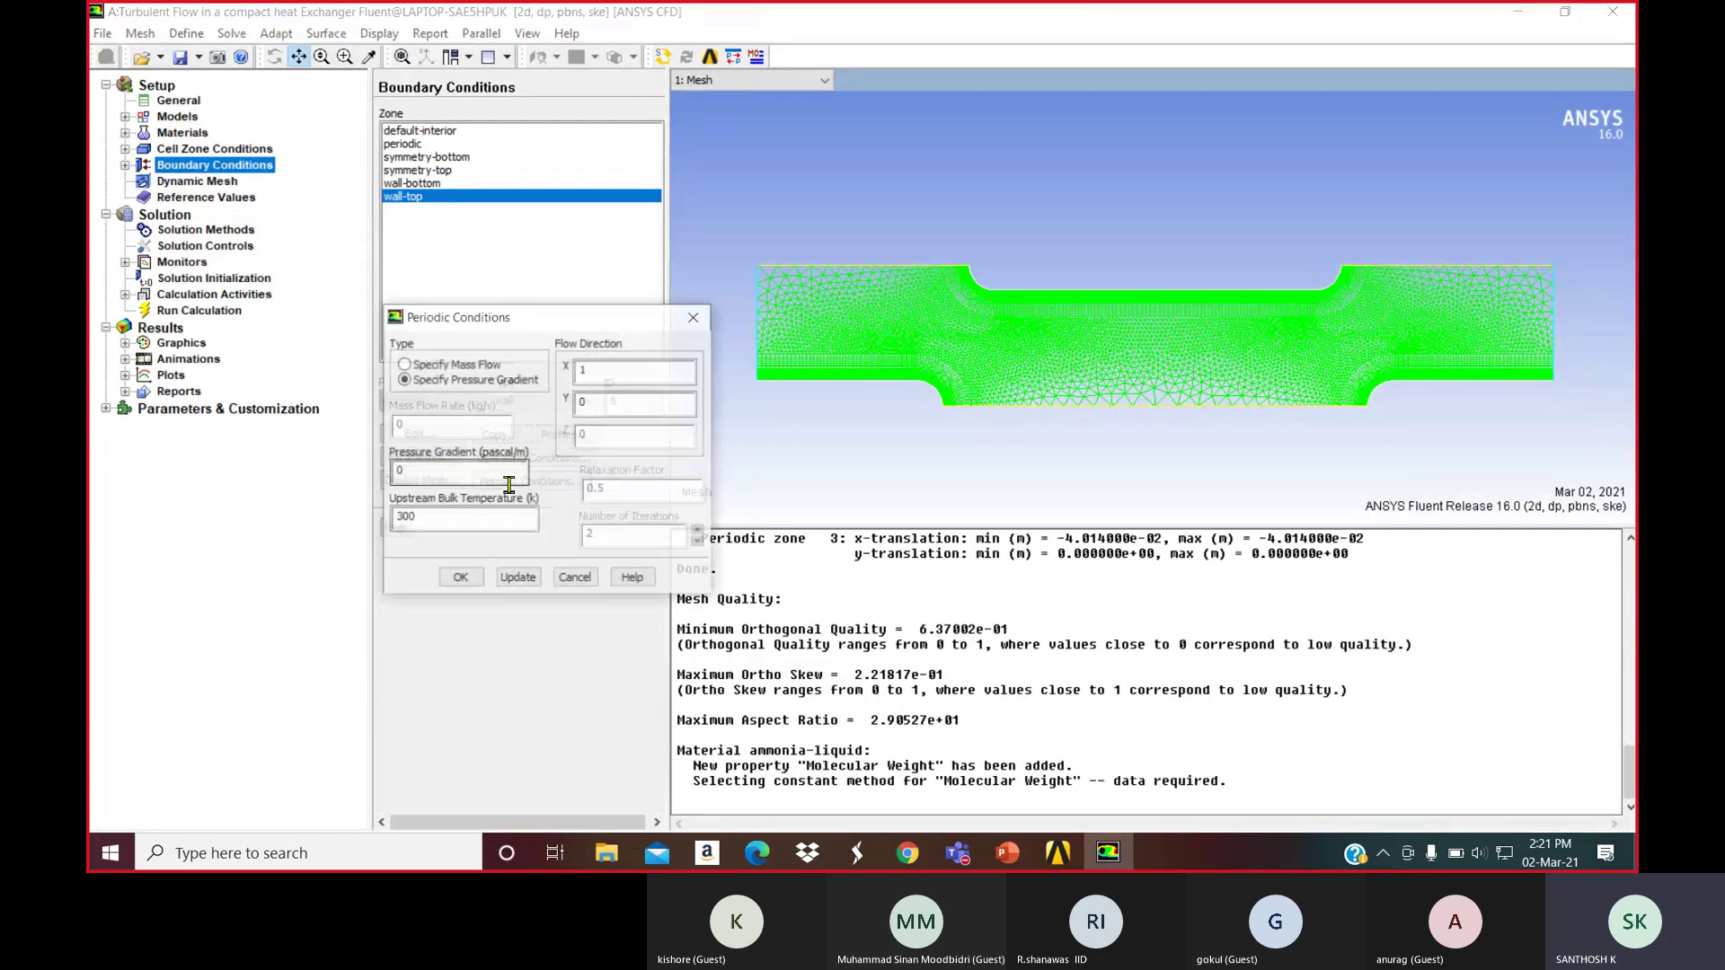
pyautogui.click(404, 364)
pyautogui.click(437, 426)
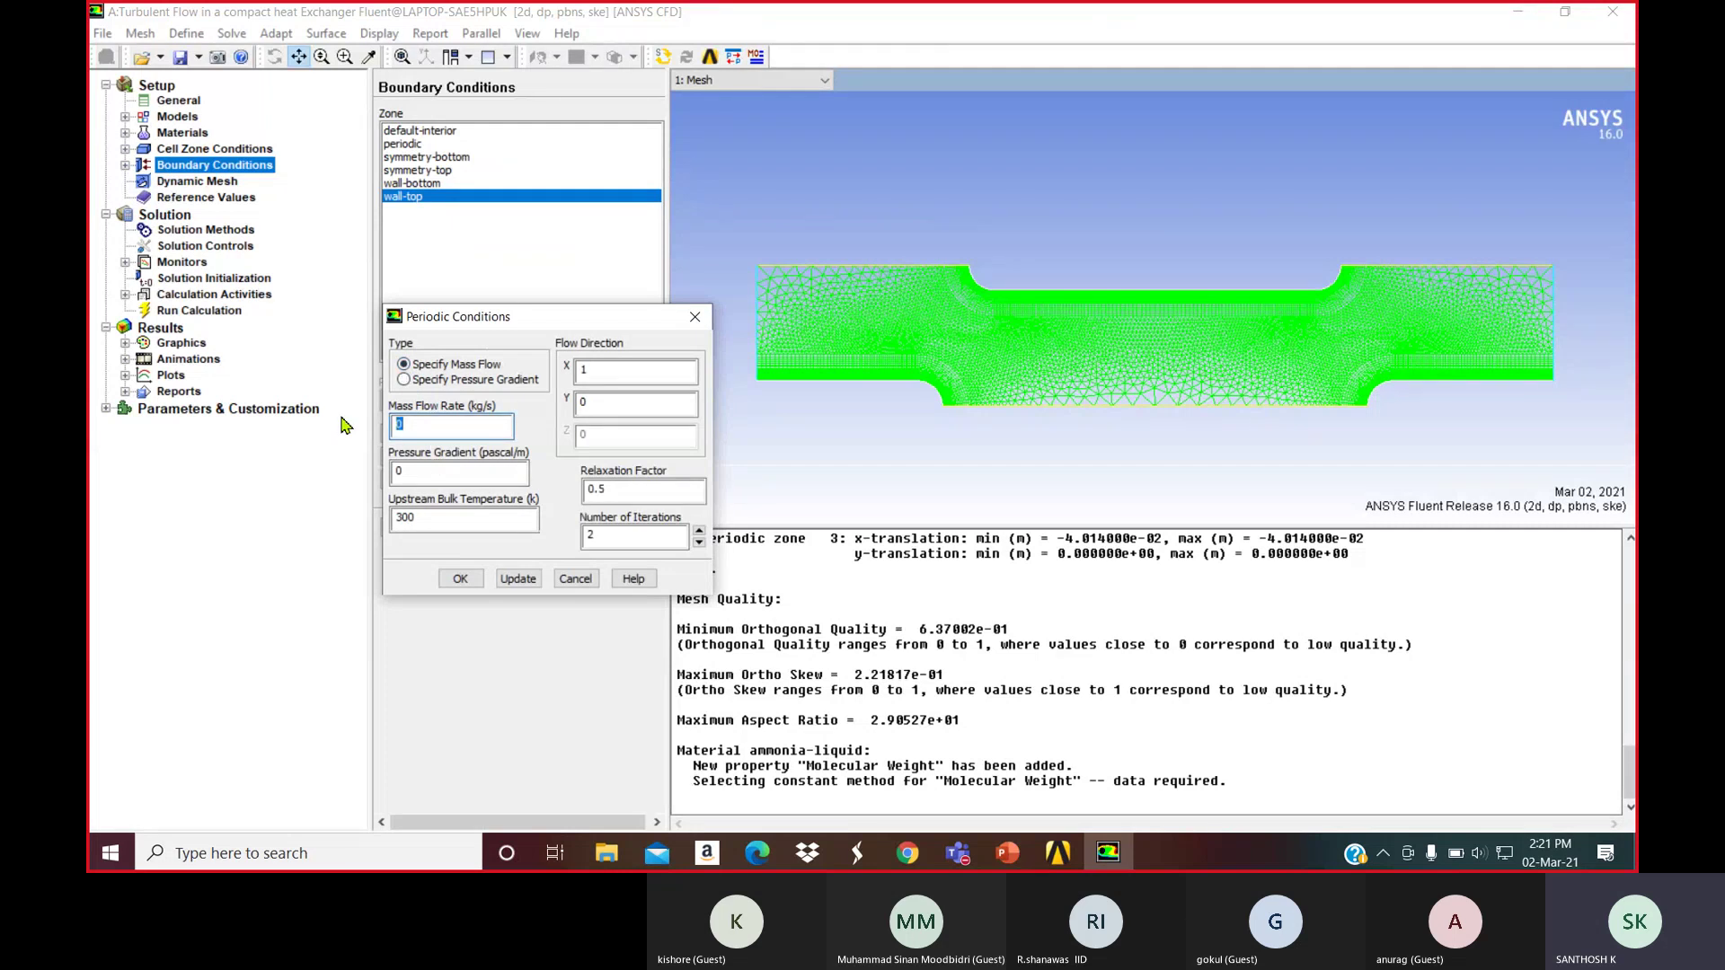
pyautogui.write('1.385')
pyautogui.doubleClick(454, 521)
pyautogui.write('240')
pyautogui.click(458, 578)
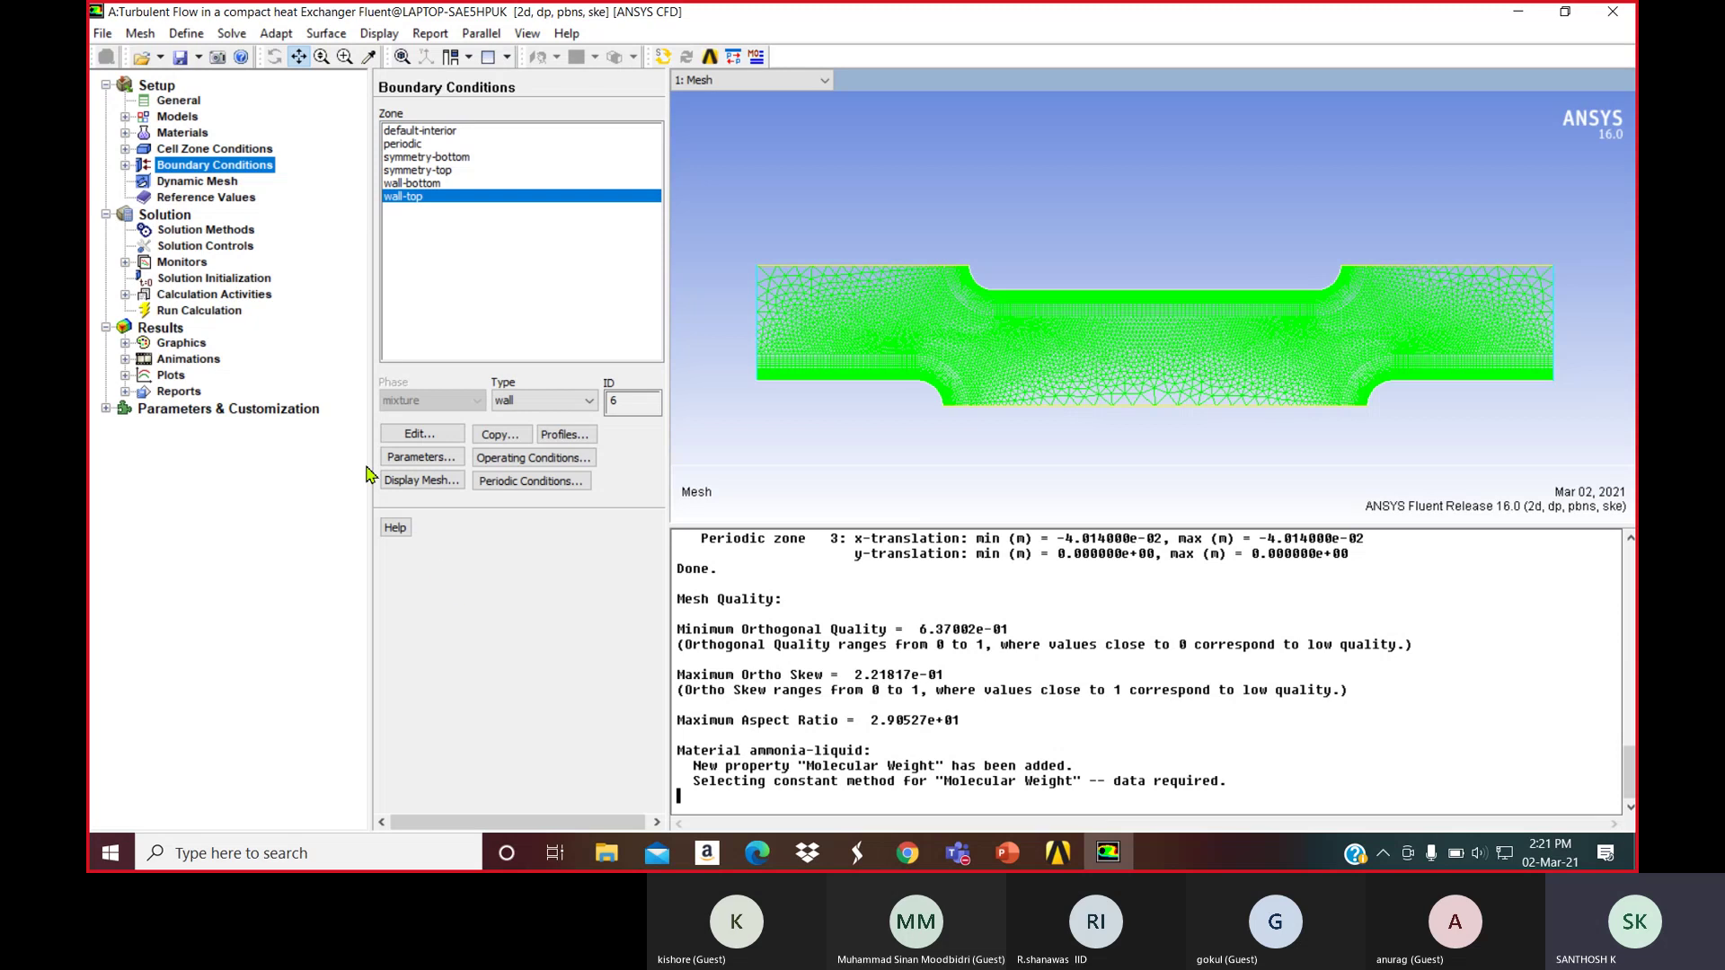
# Save the project as htx-Setup-Output, then review reference values and second-order solution methods
pyautogui.click(199, 59)
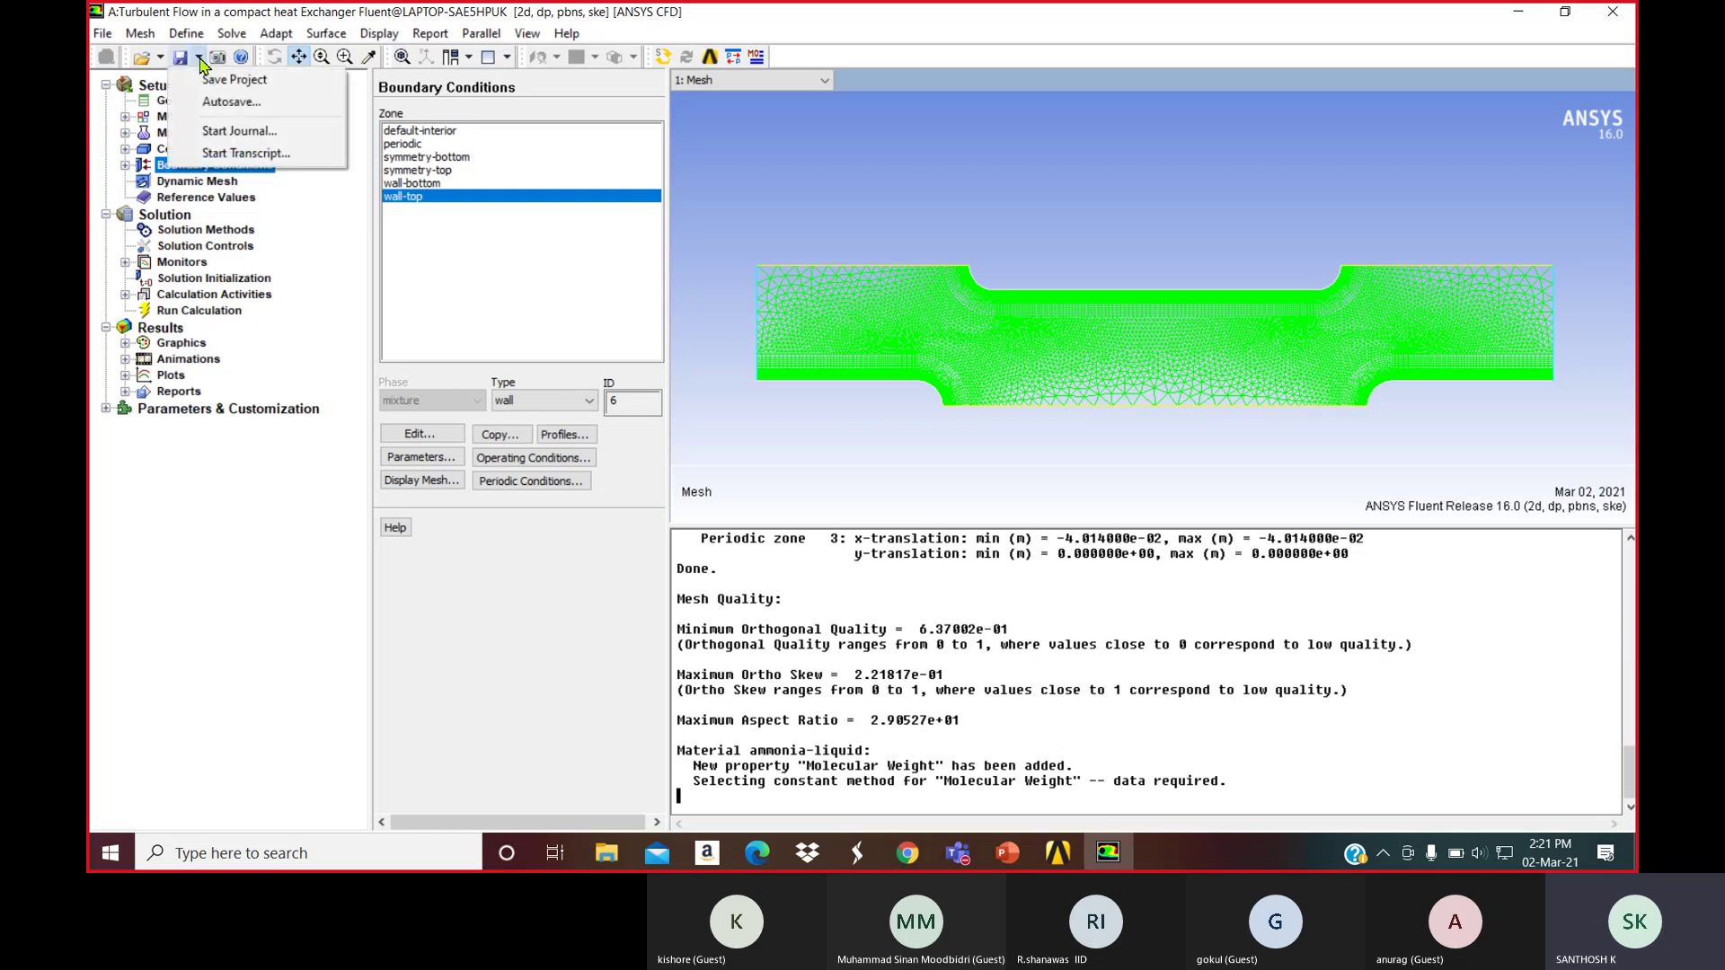
pyautogui.click(234, 79)
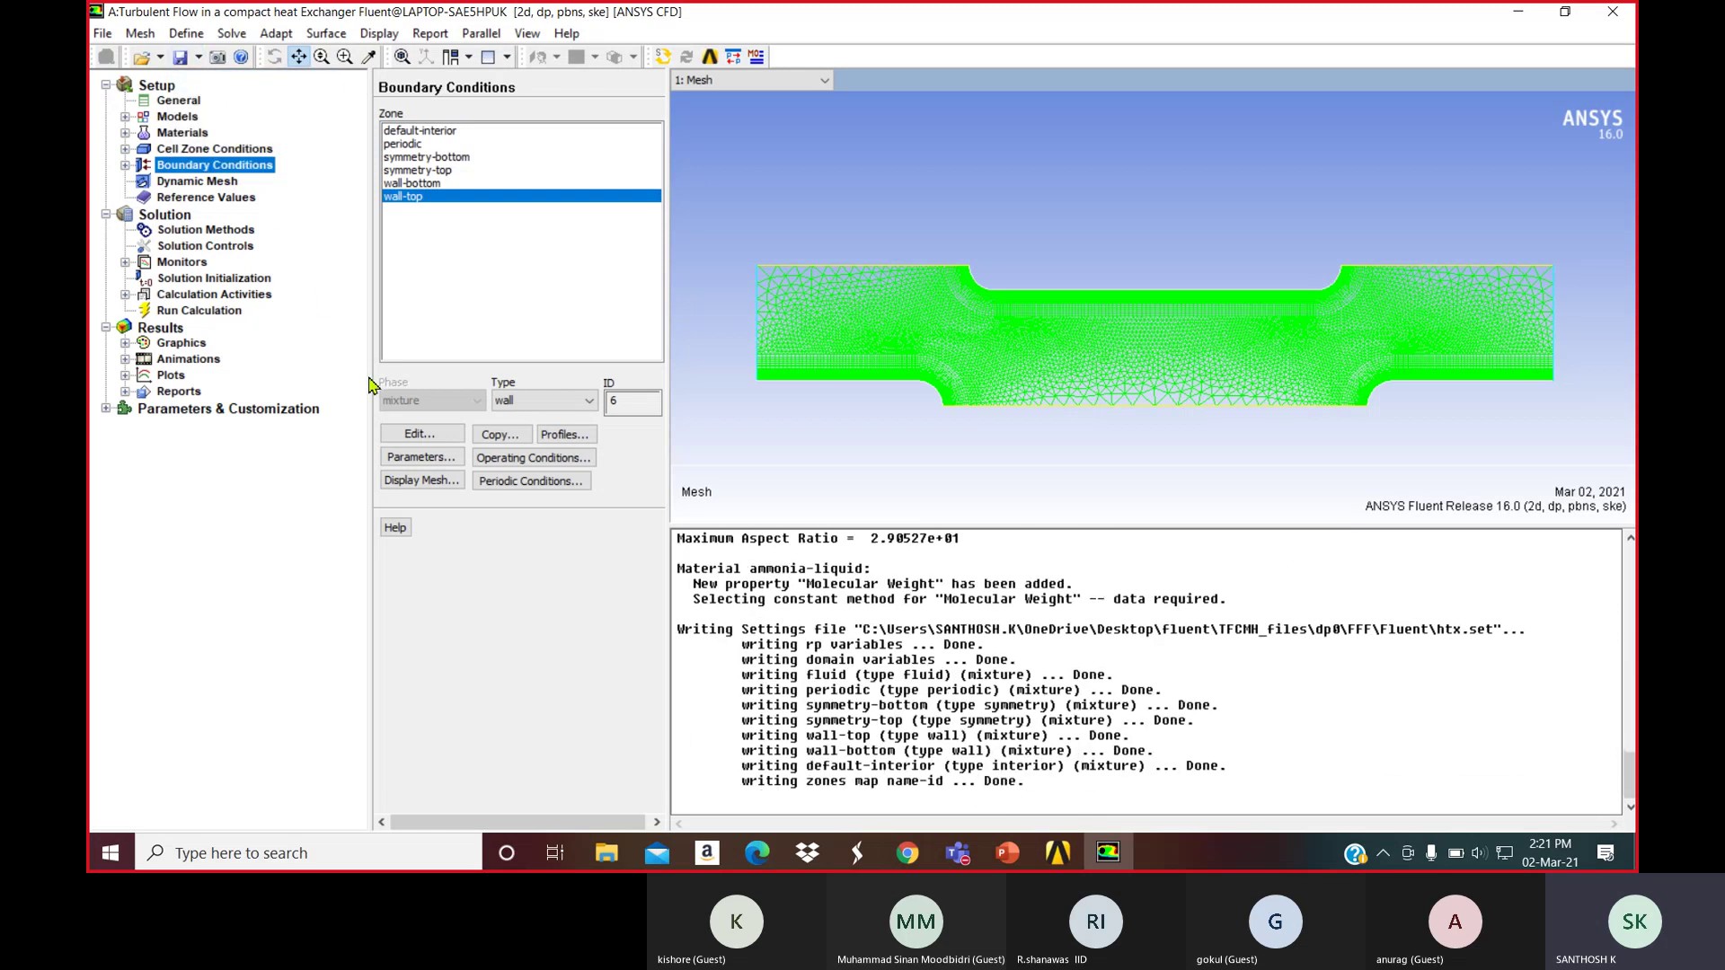
pyautogui.click(230, 182)
pyautogui.click(227, 197)
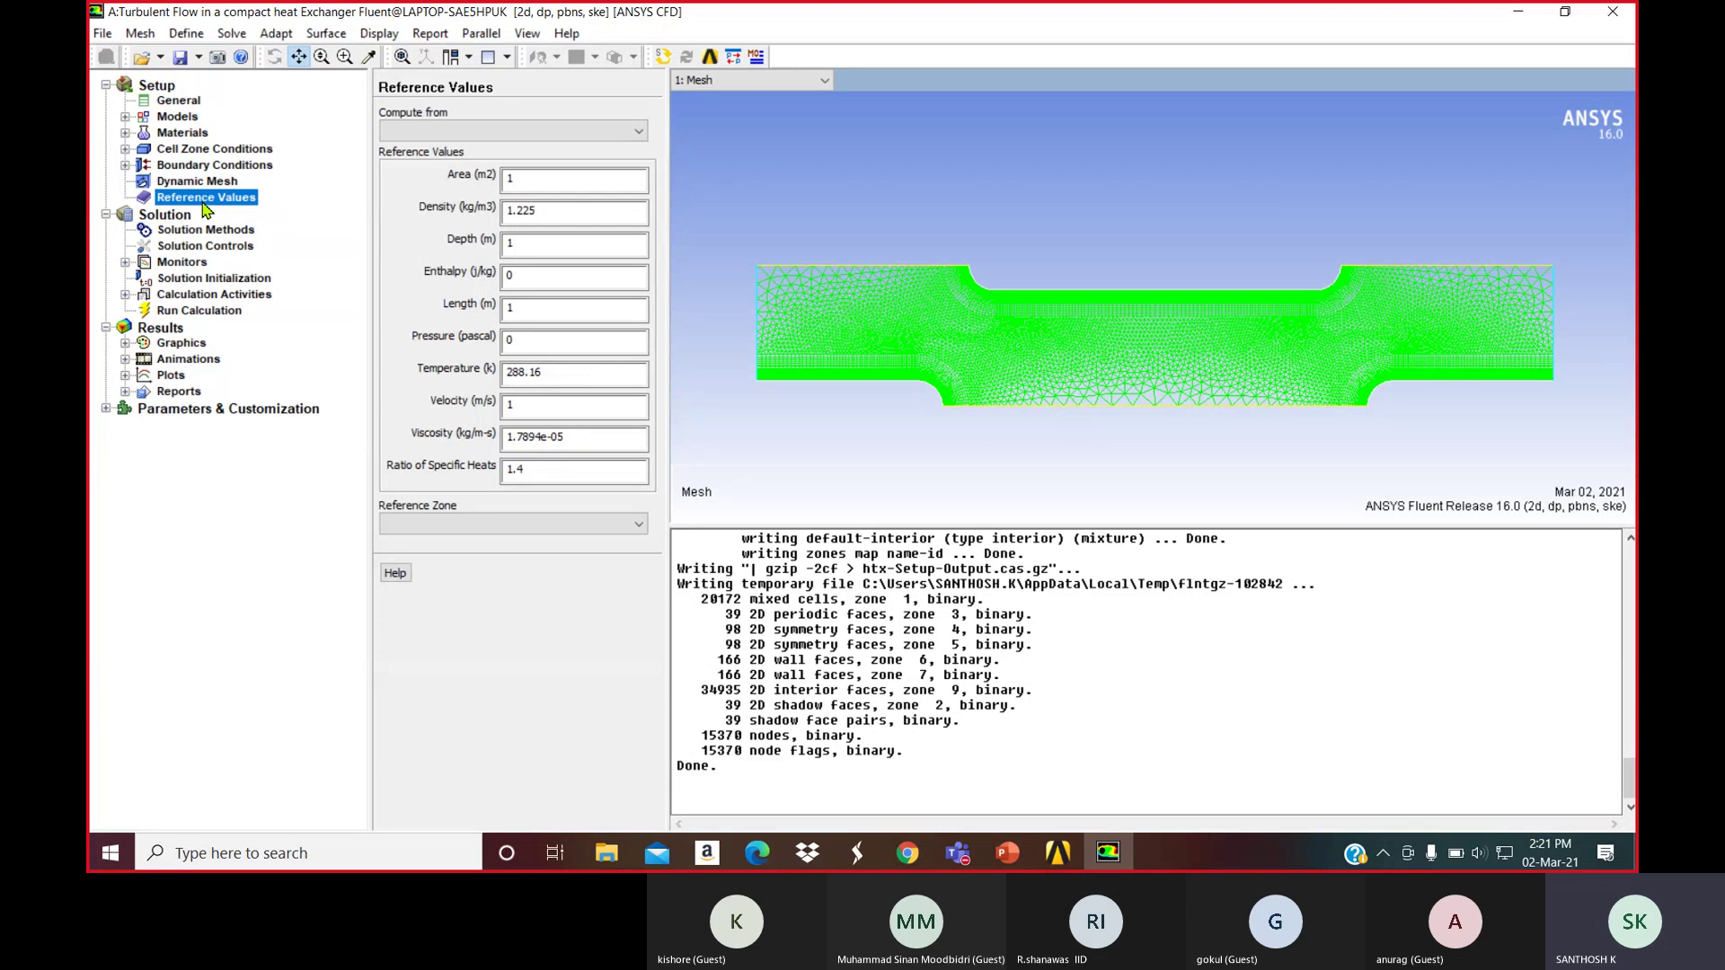
pyautogui.click(184, 216)
pyautogui.click(194, 232)
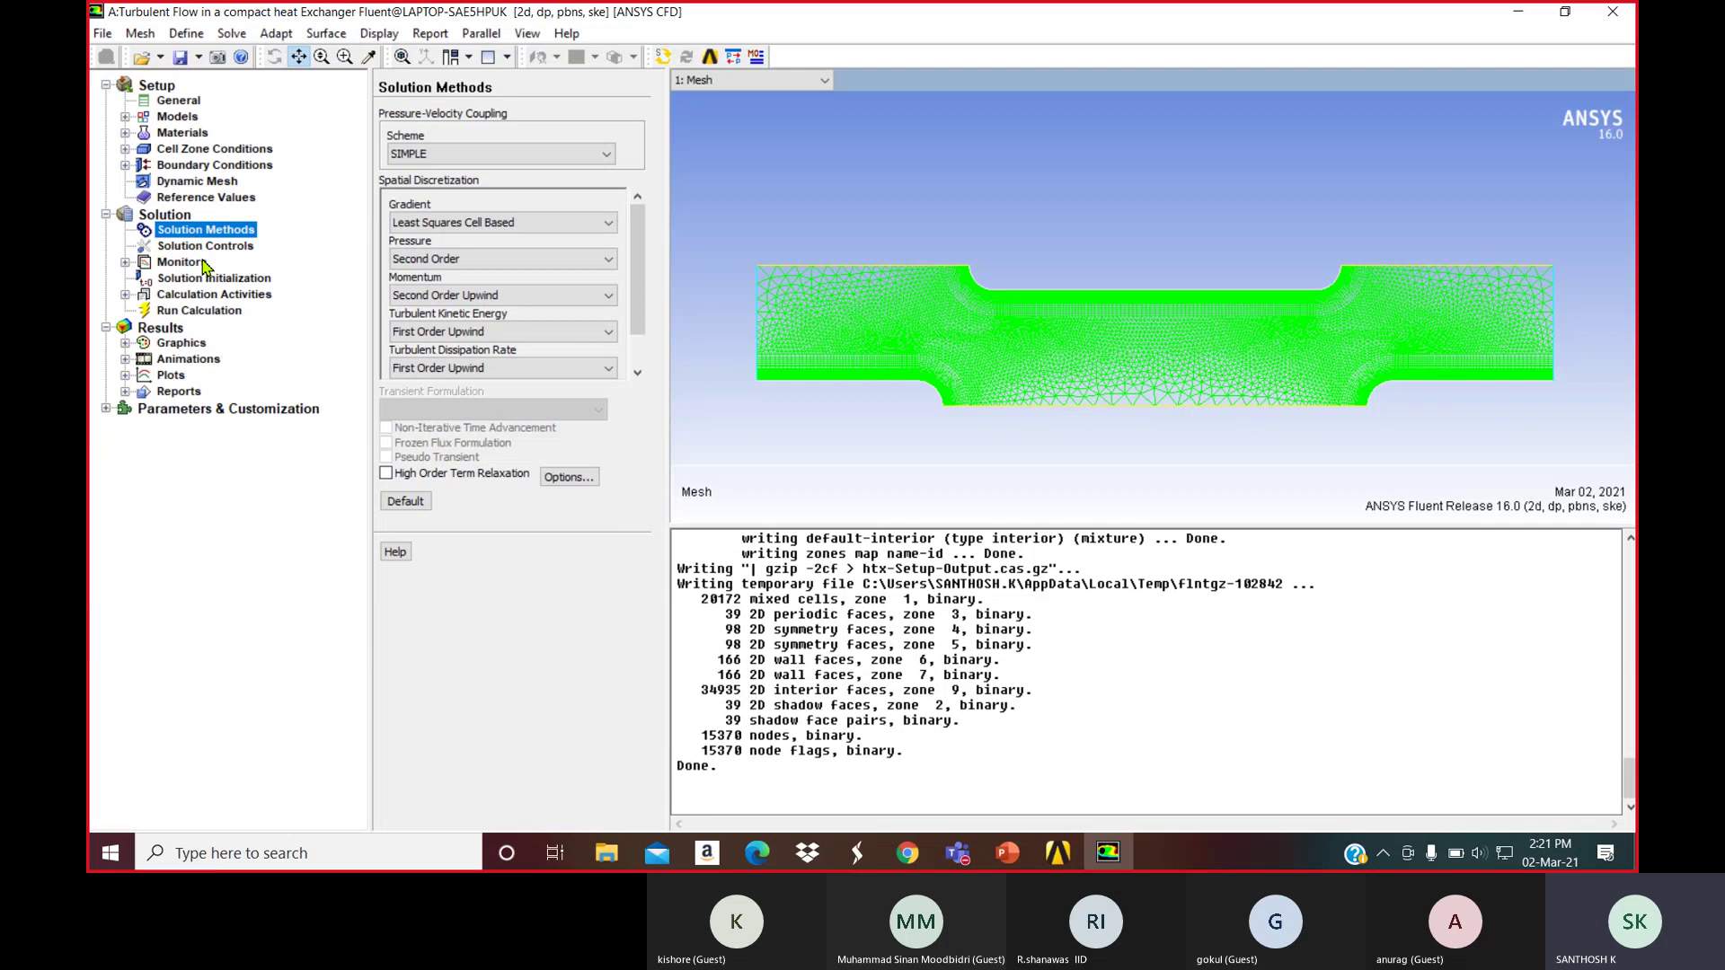
pyautogui.click(202, 263)
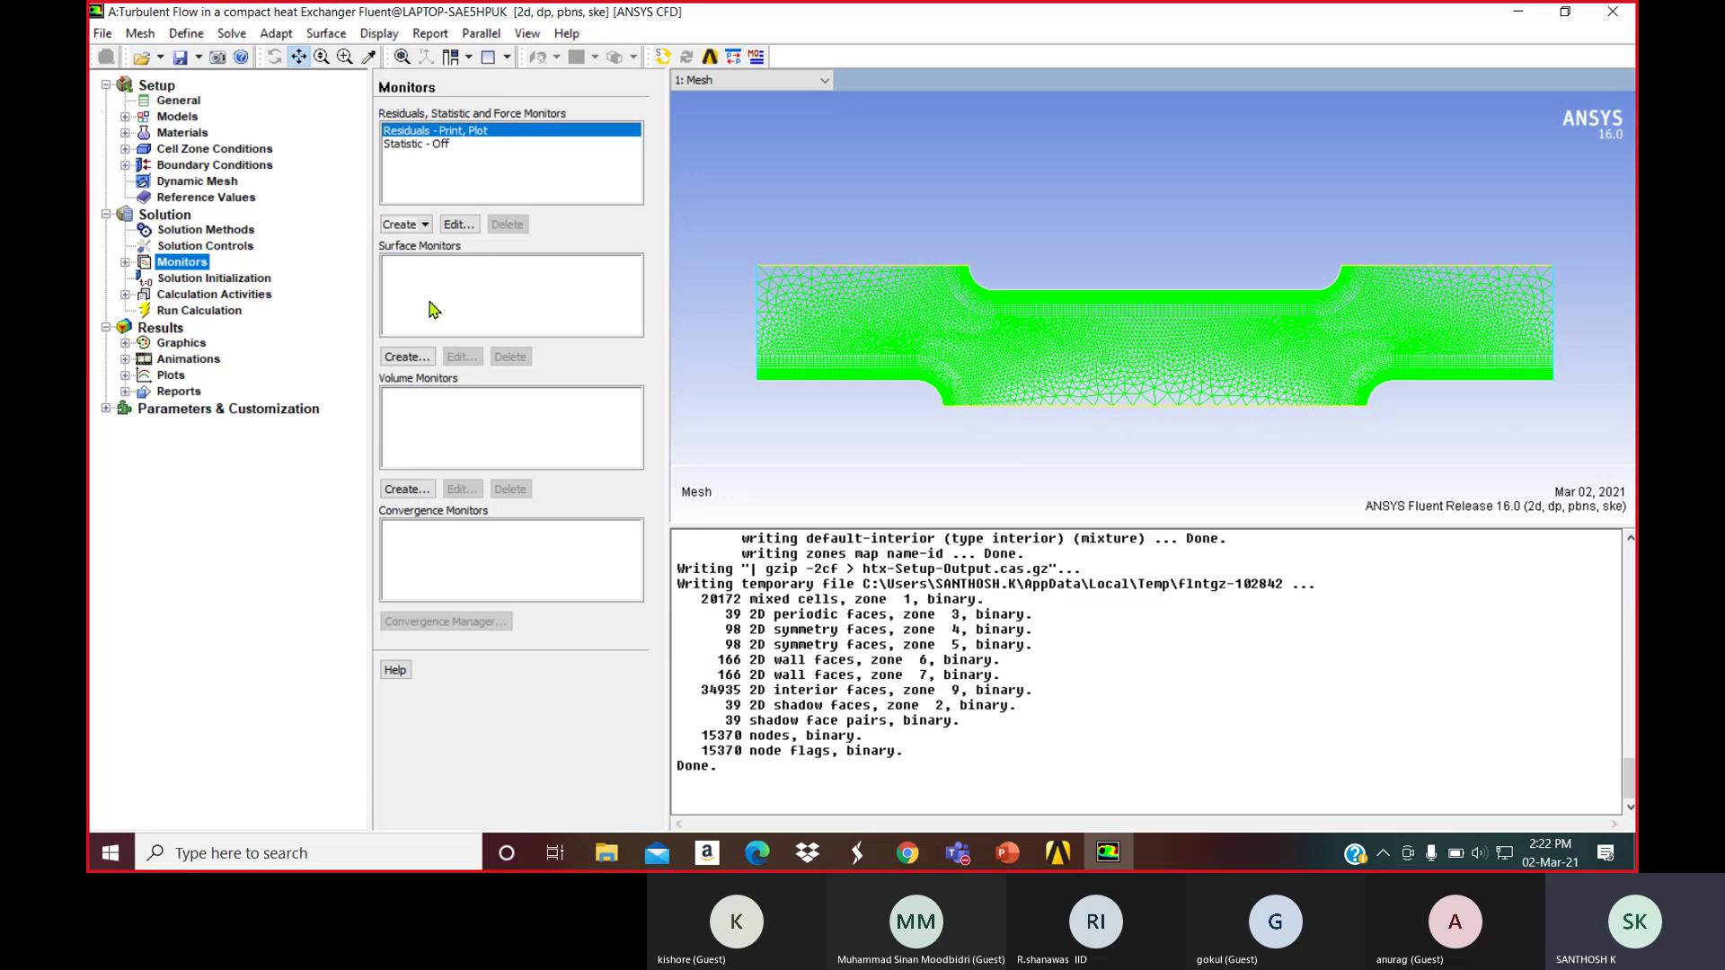
# Create a plotted surface monitor reporting area-weighted average Surface Stanton Number
pyautogui.click(409, 357)
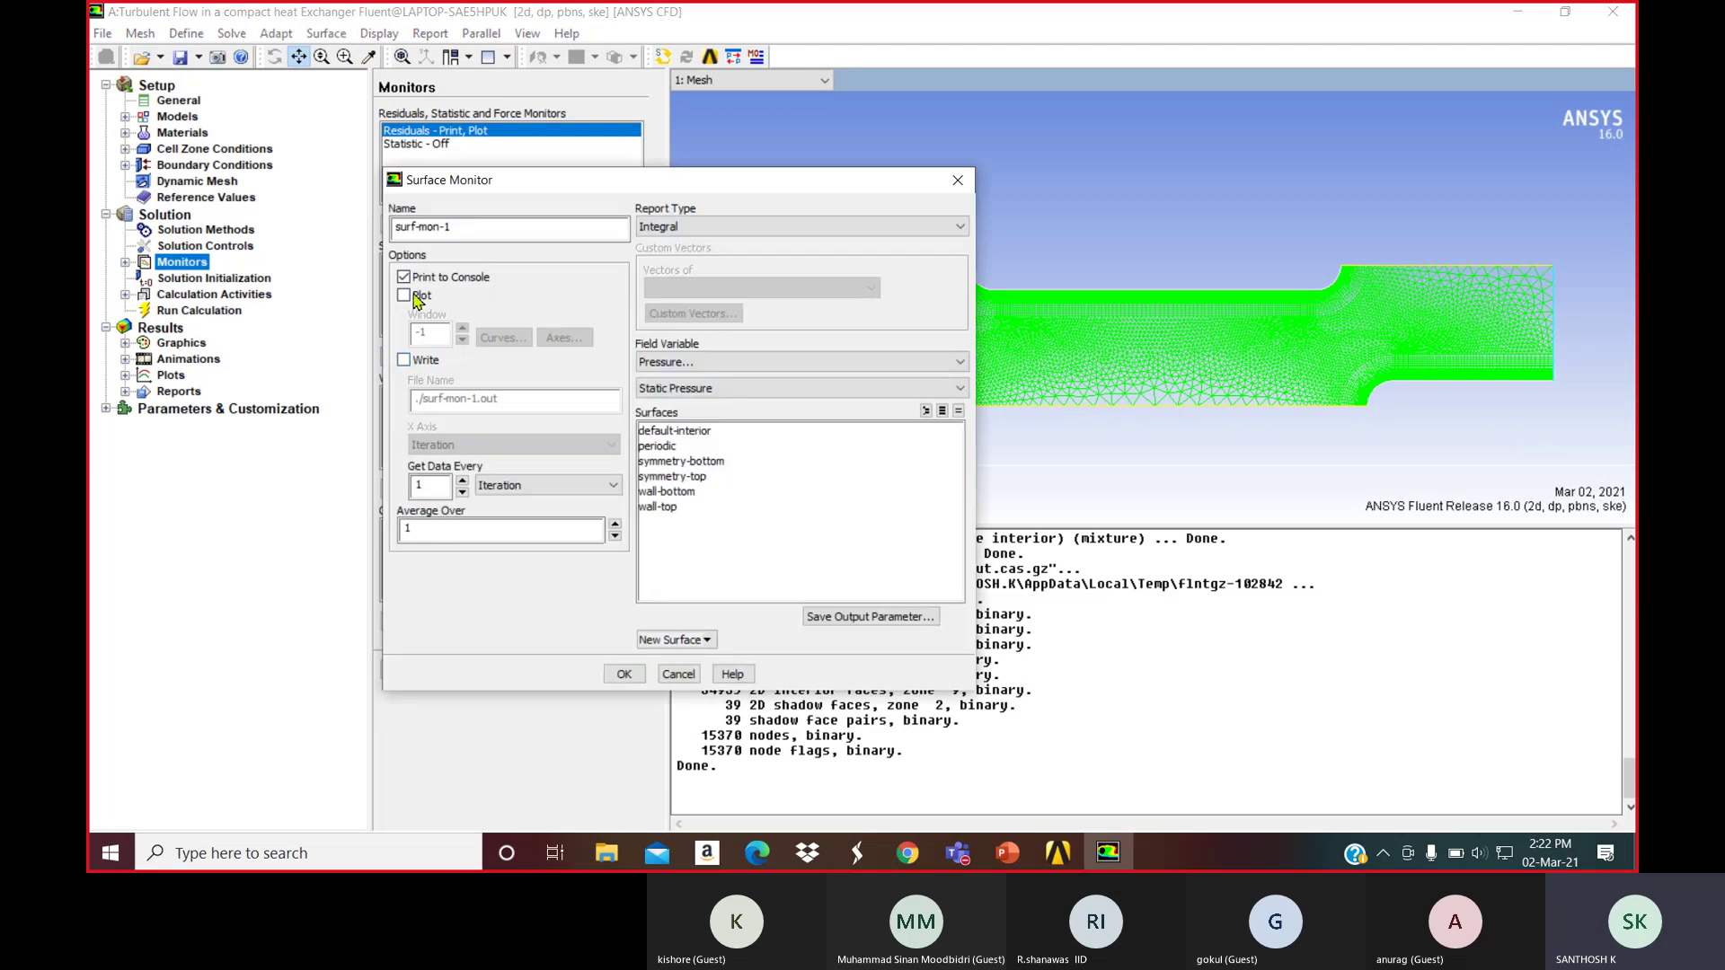
pyautogui.click(414, 296)
pyautogui.click(693, 232)
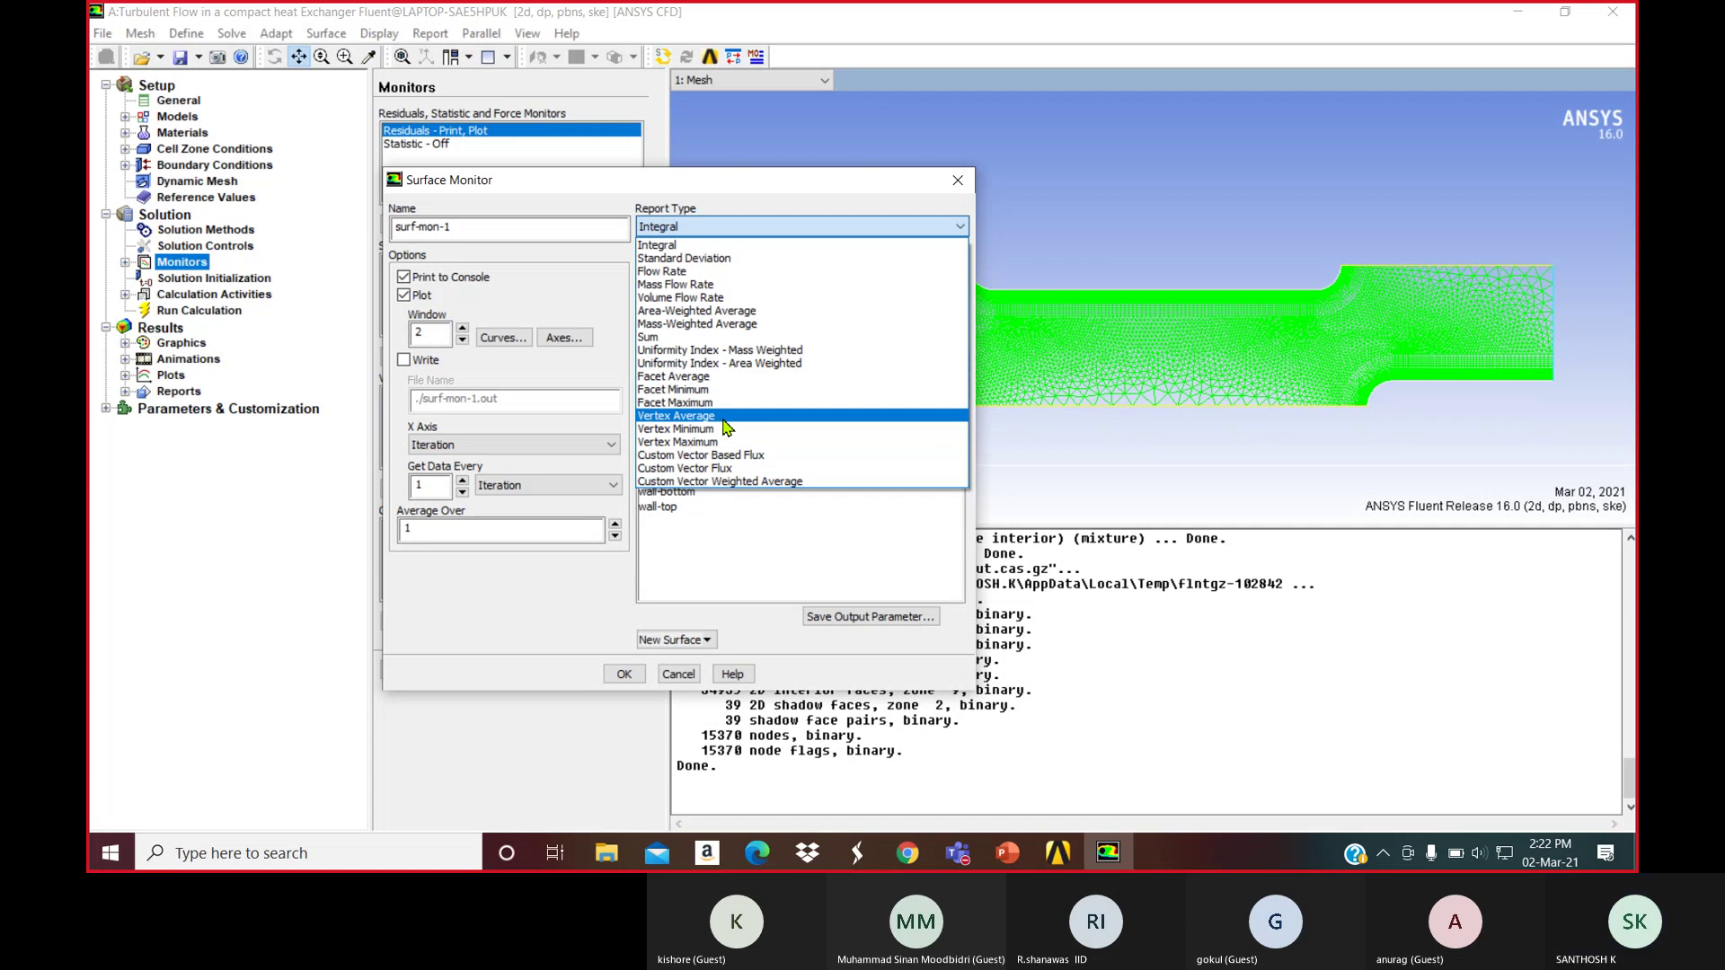
pyautogui.click(694, 311)
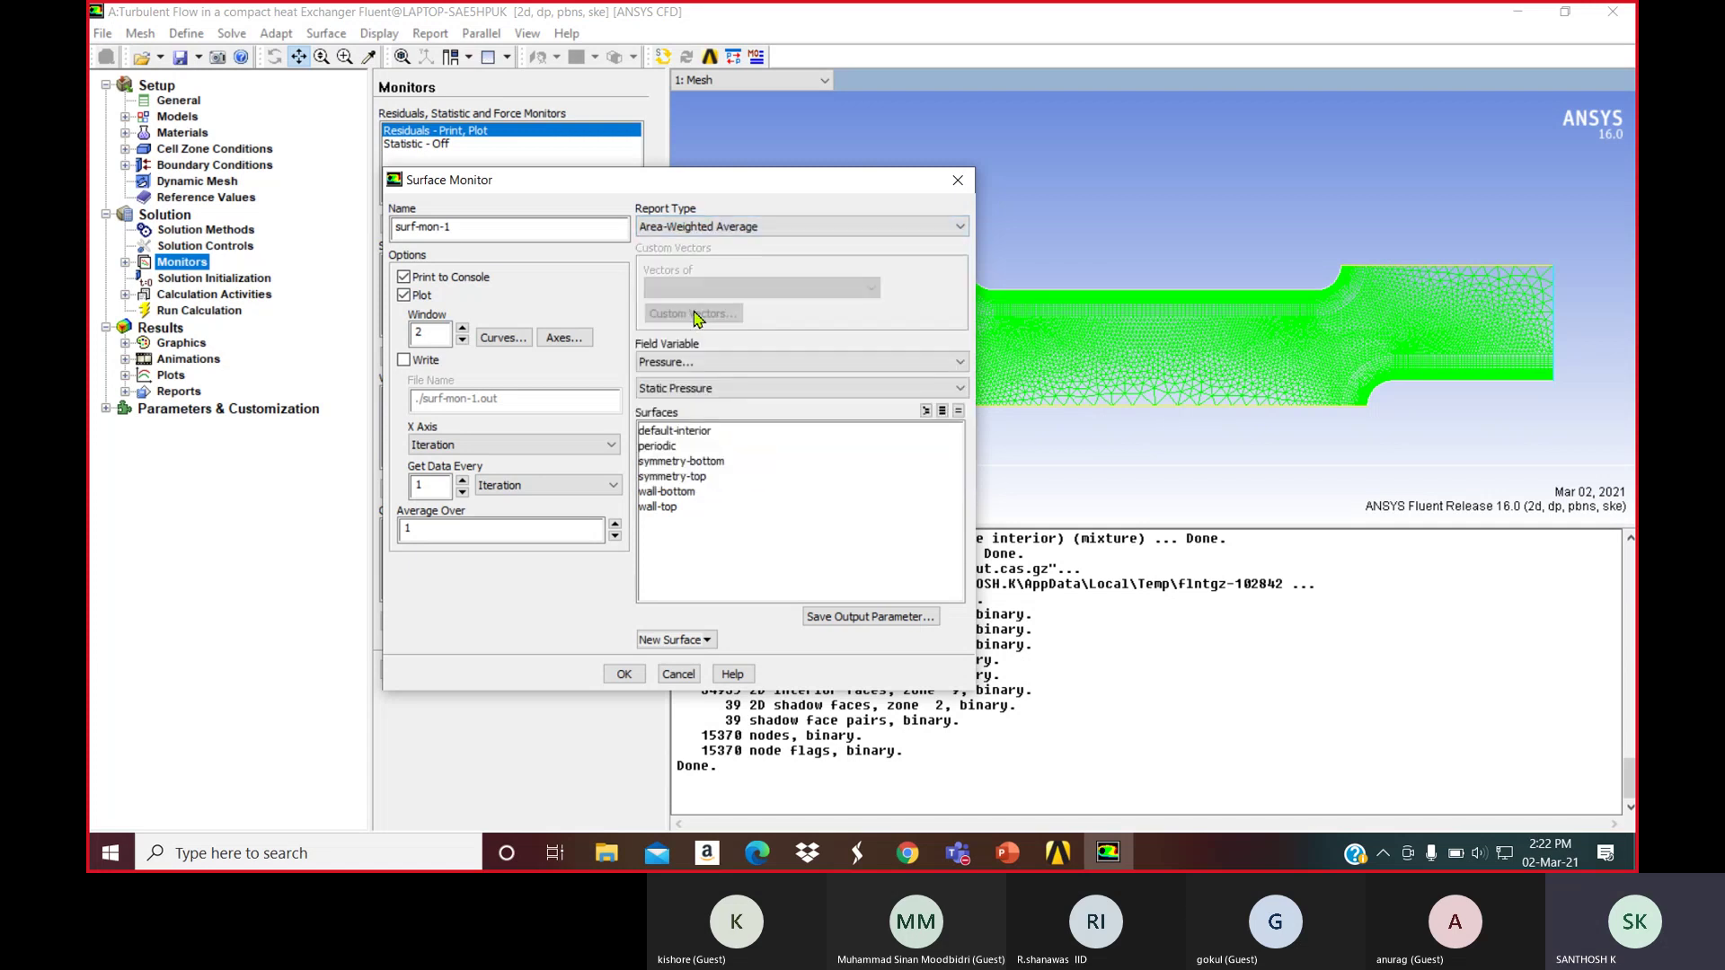
pyautogui.click(702, 363)
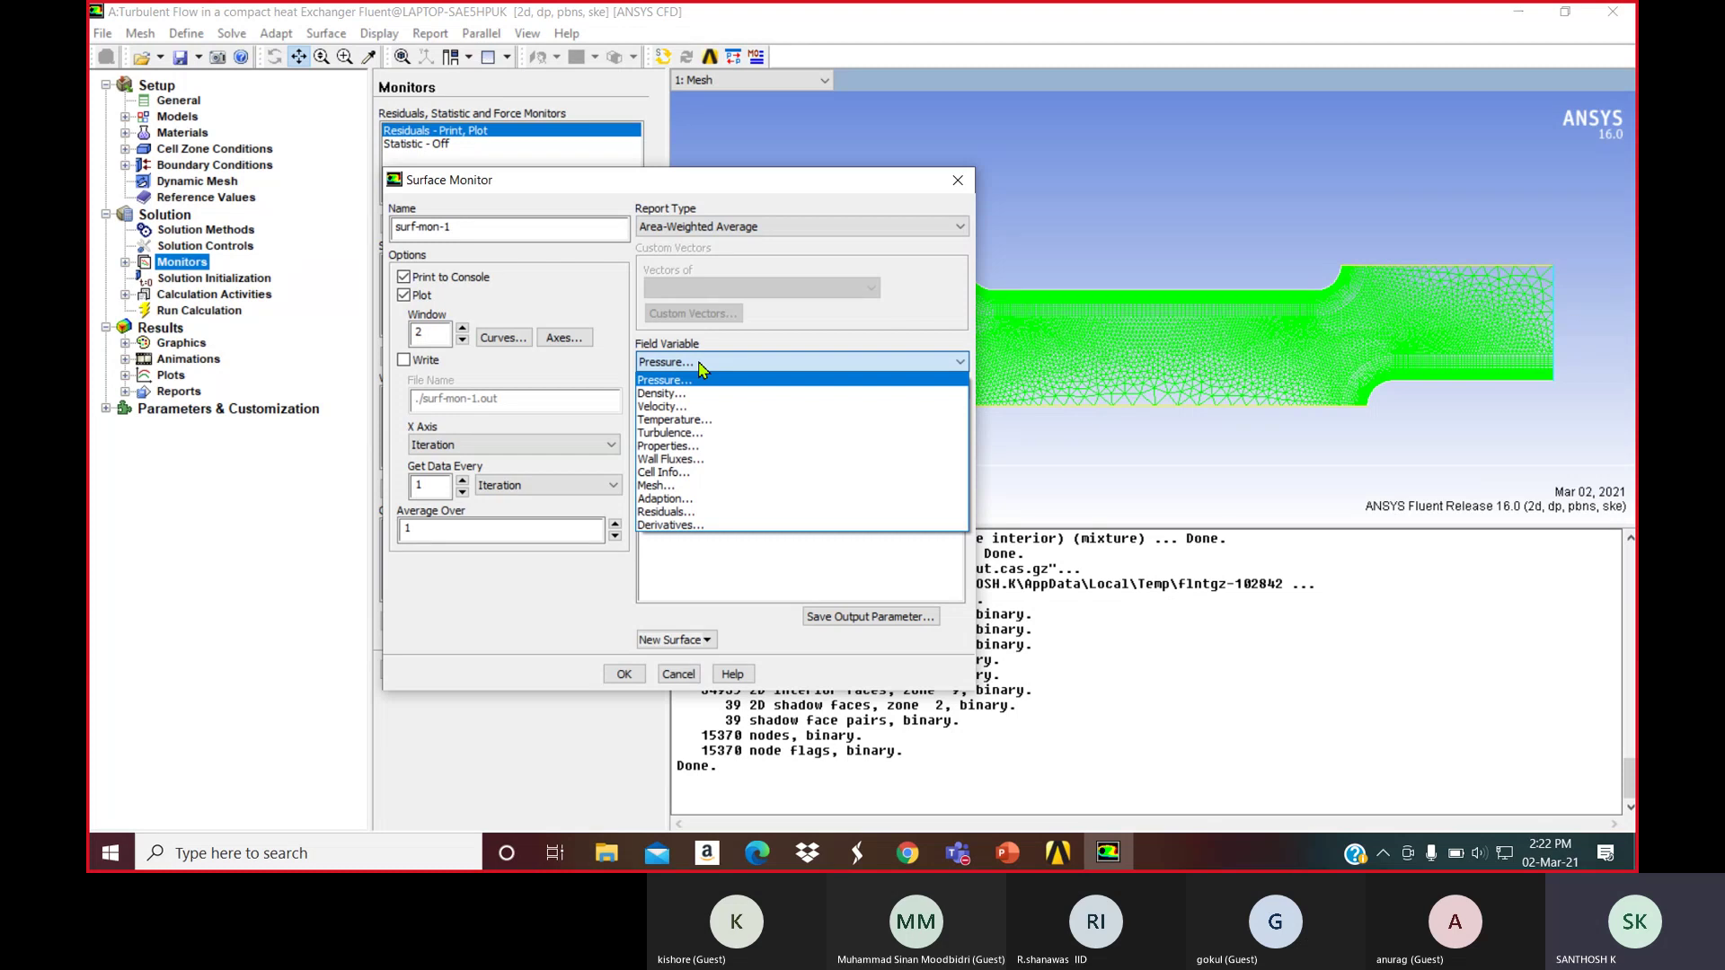
pyautogui.click(700, 459)
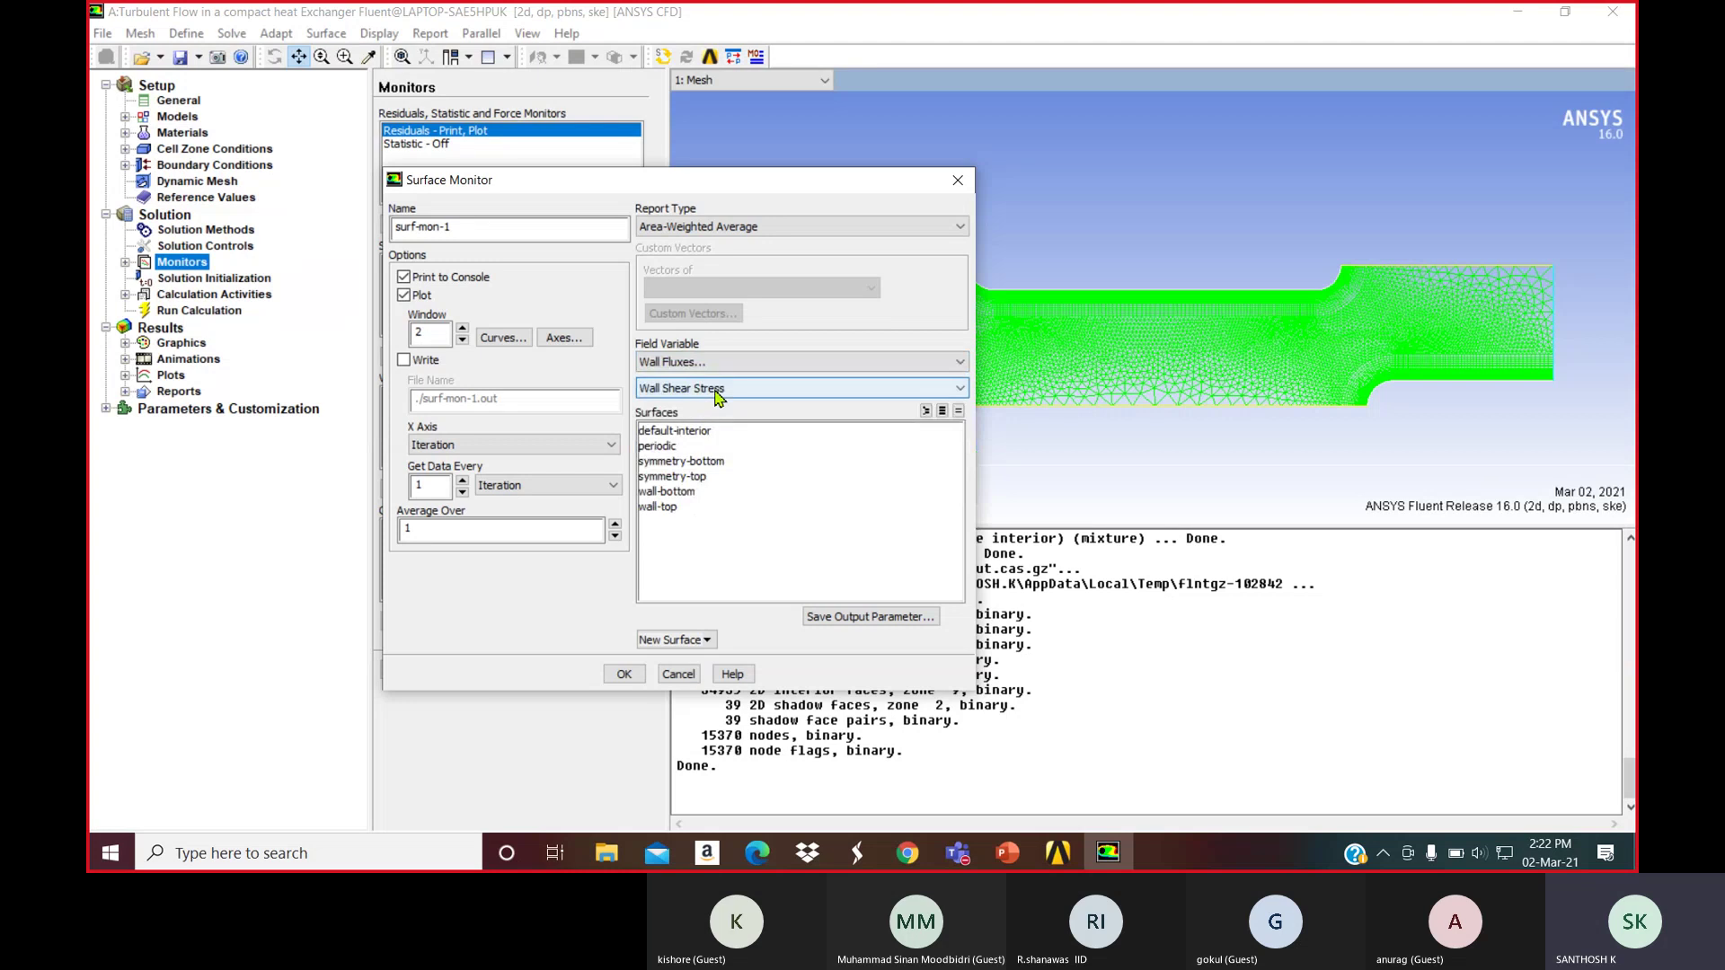
pyautogui.click(716, 390)
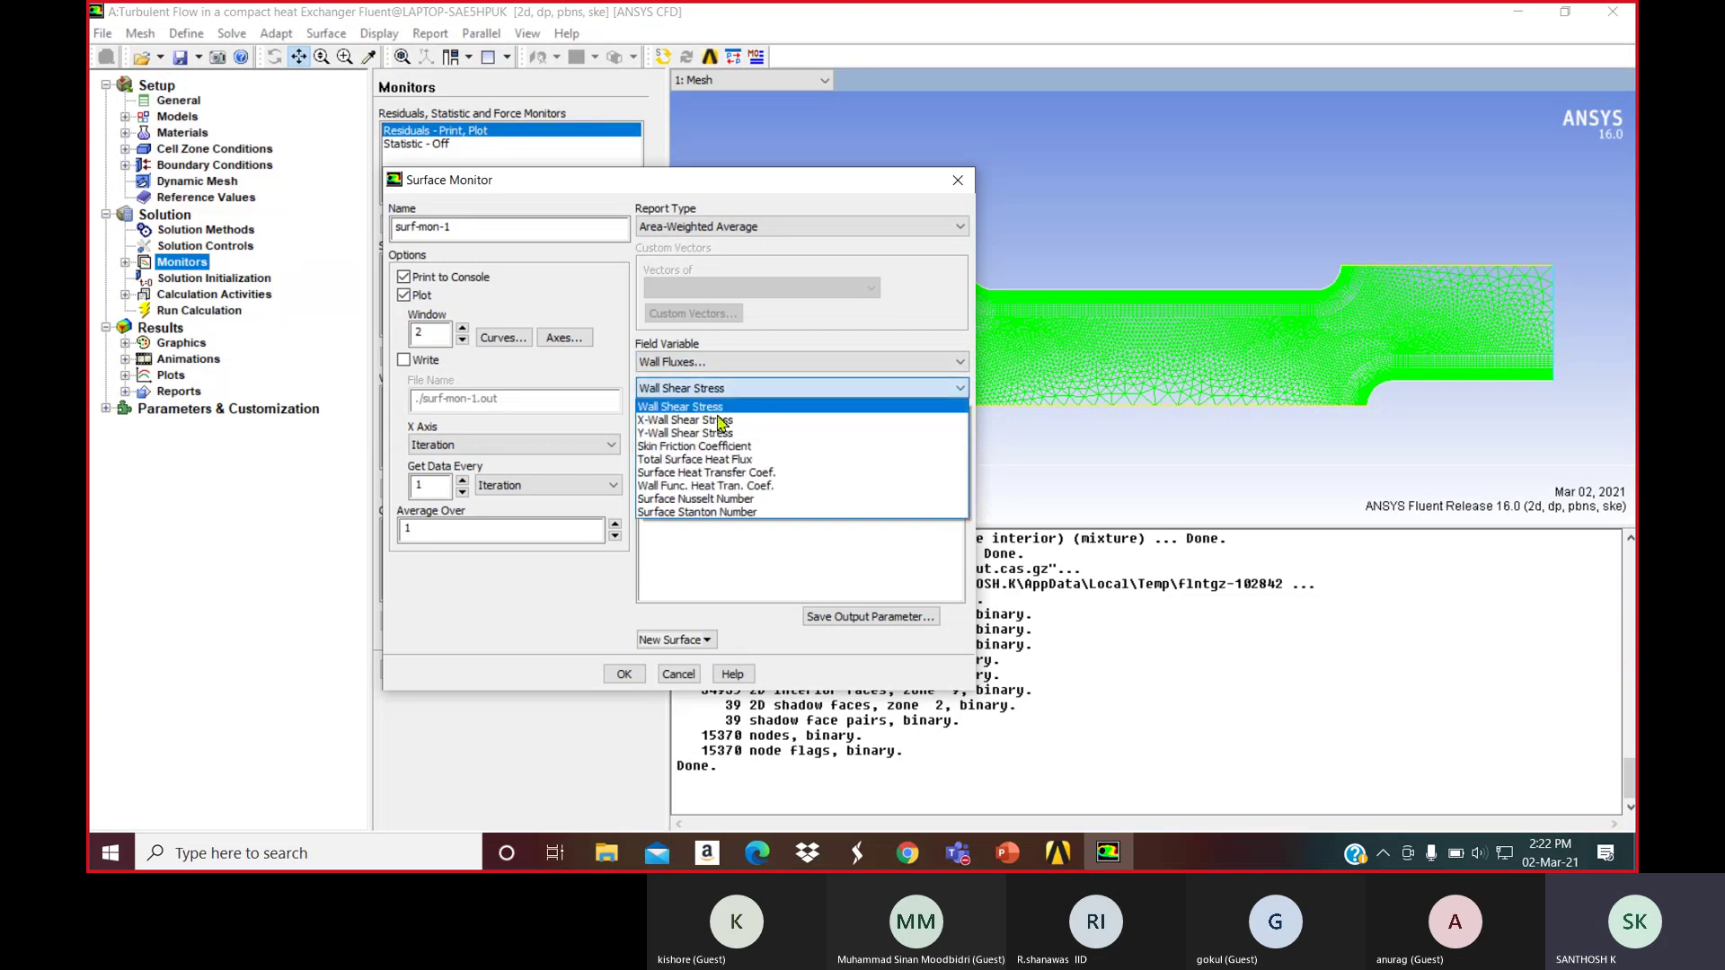
pyautogui.click(728, 512)
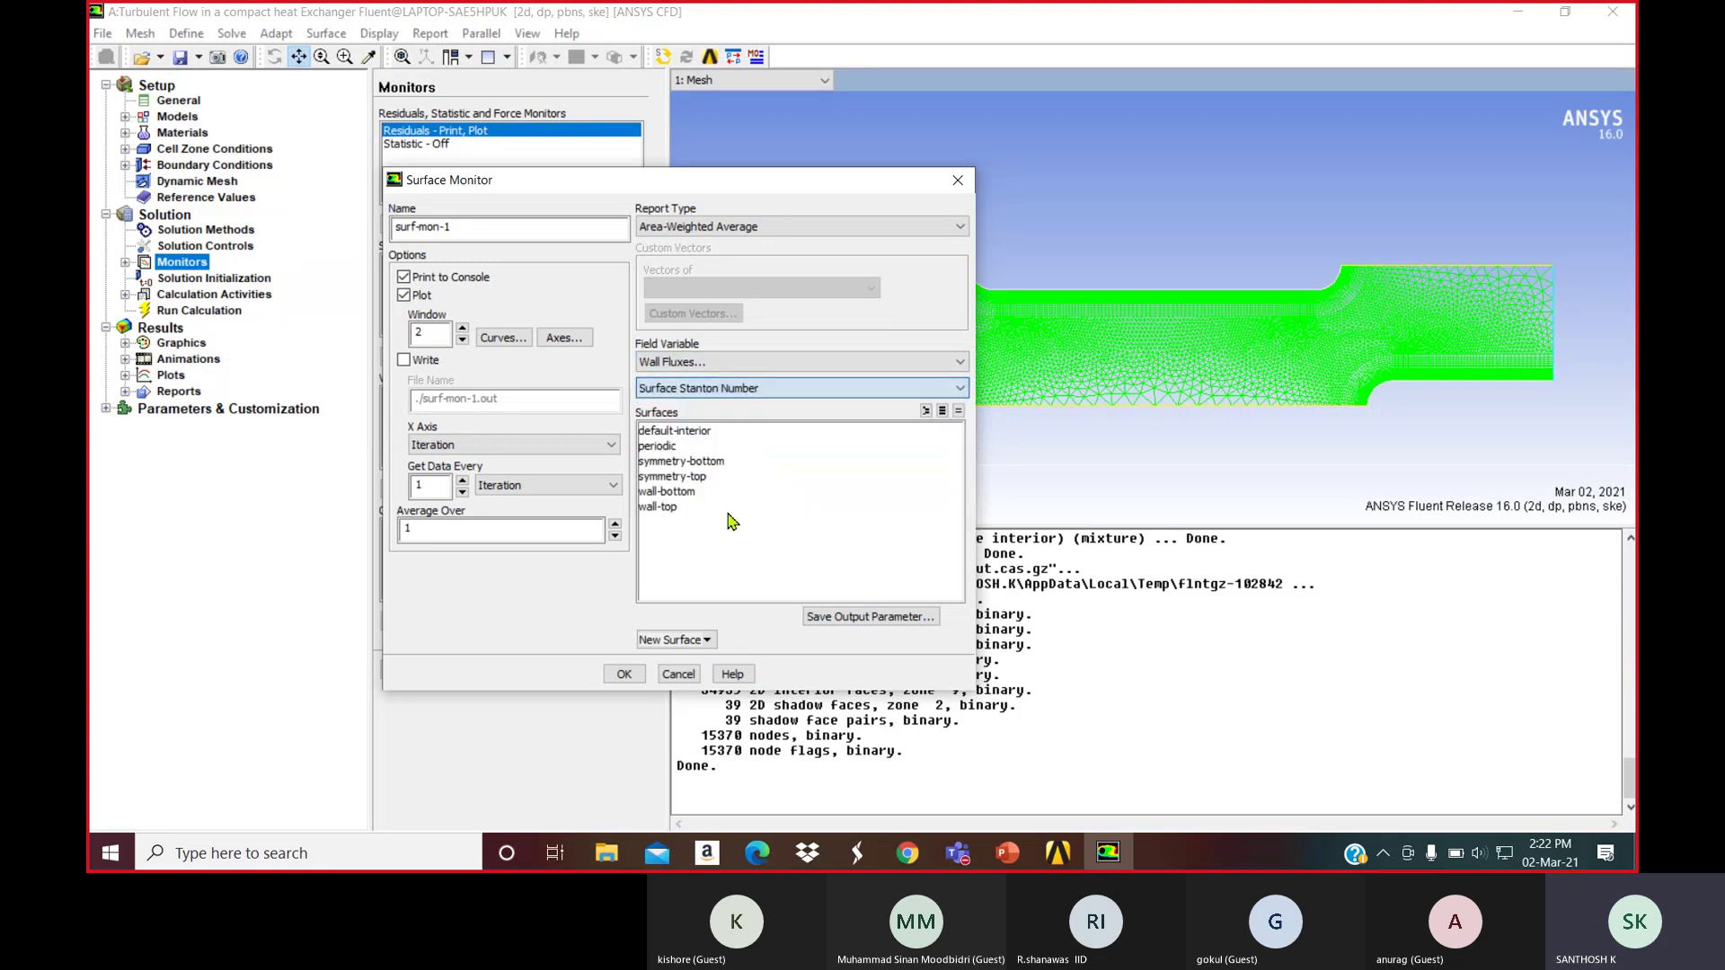
# Apply the monitor to wall-bottom and wall-top, write it to file, and name it stanton
pyautogui.click(660, 492)
pyautogui.click(662, 507)
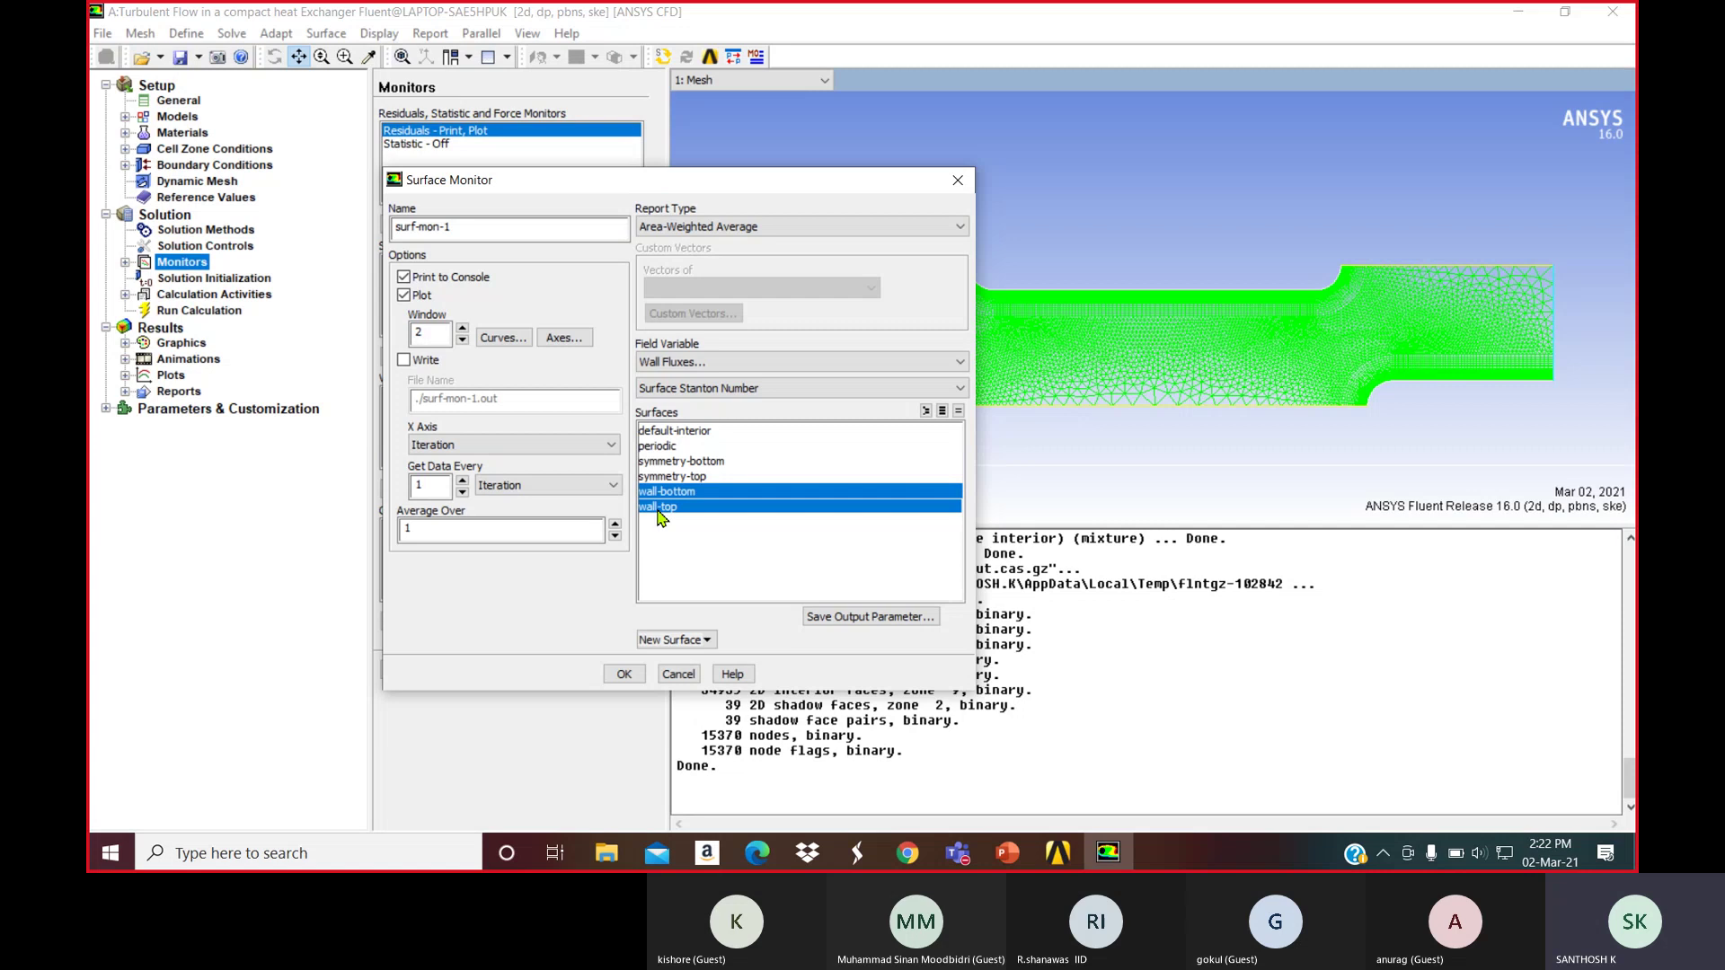
pyautogui.click(405, 360)
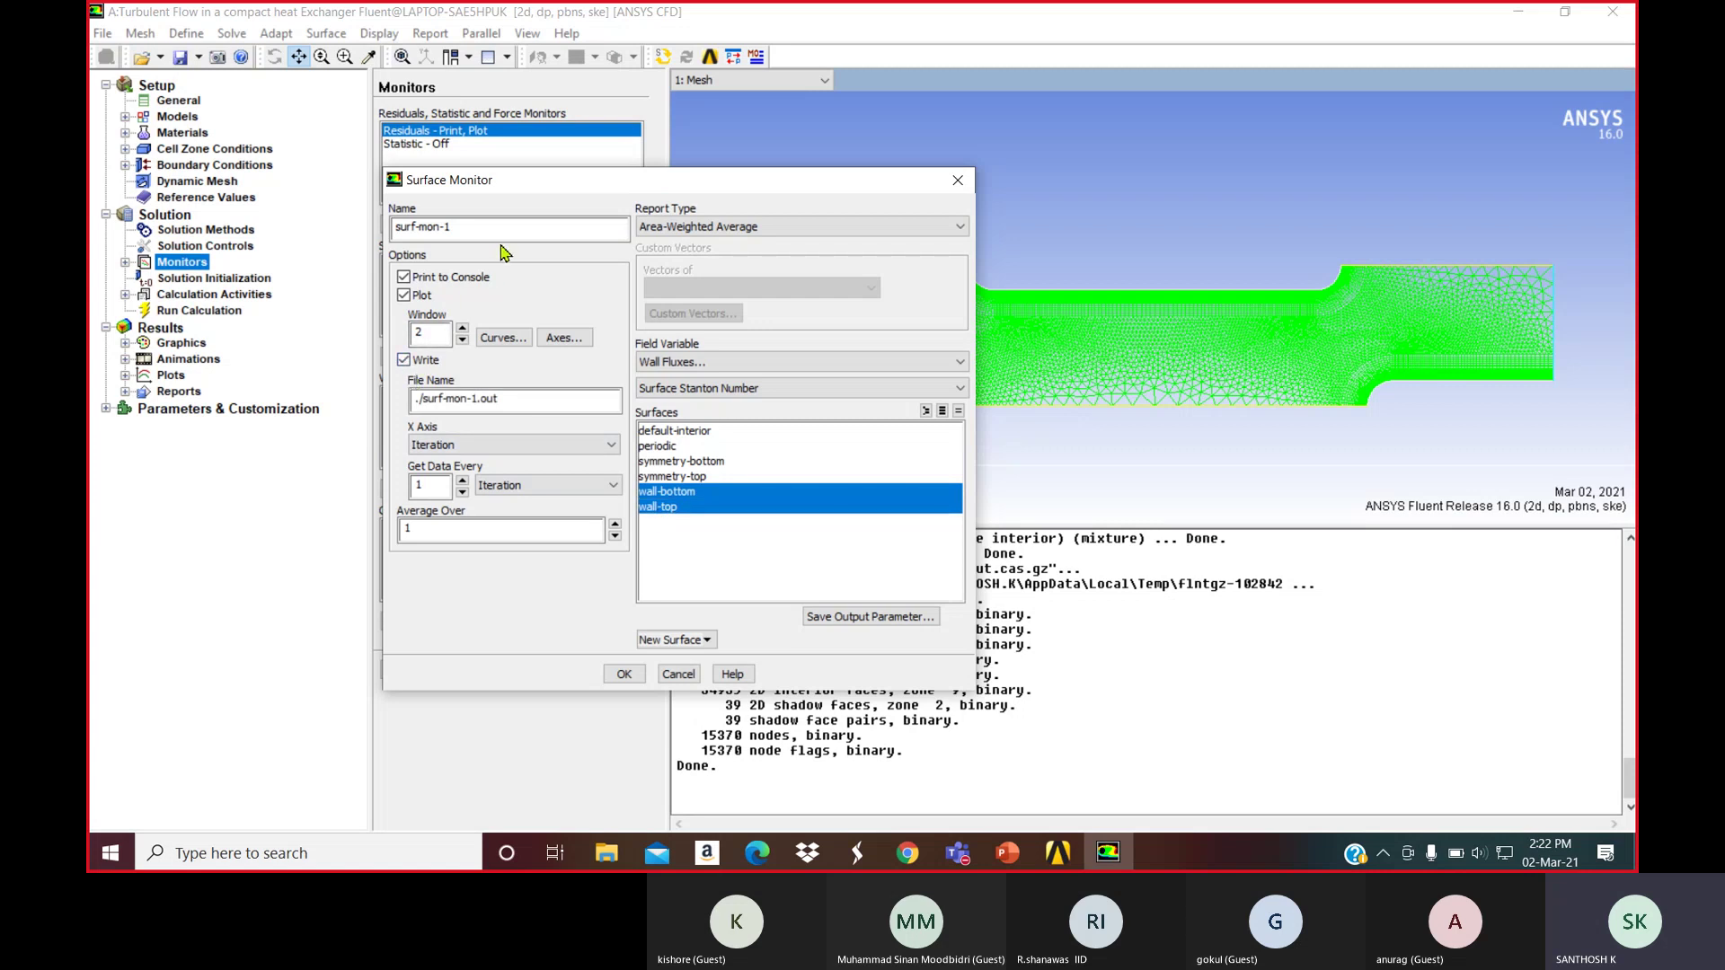
pyautogui.moveTo(481, 228); pyautogui.dragTo(327, 235)
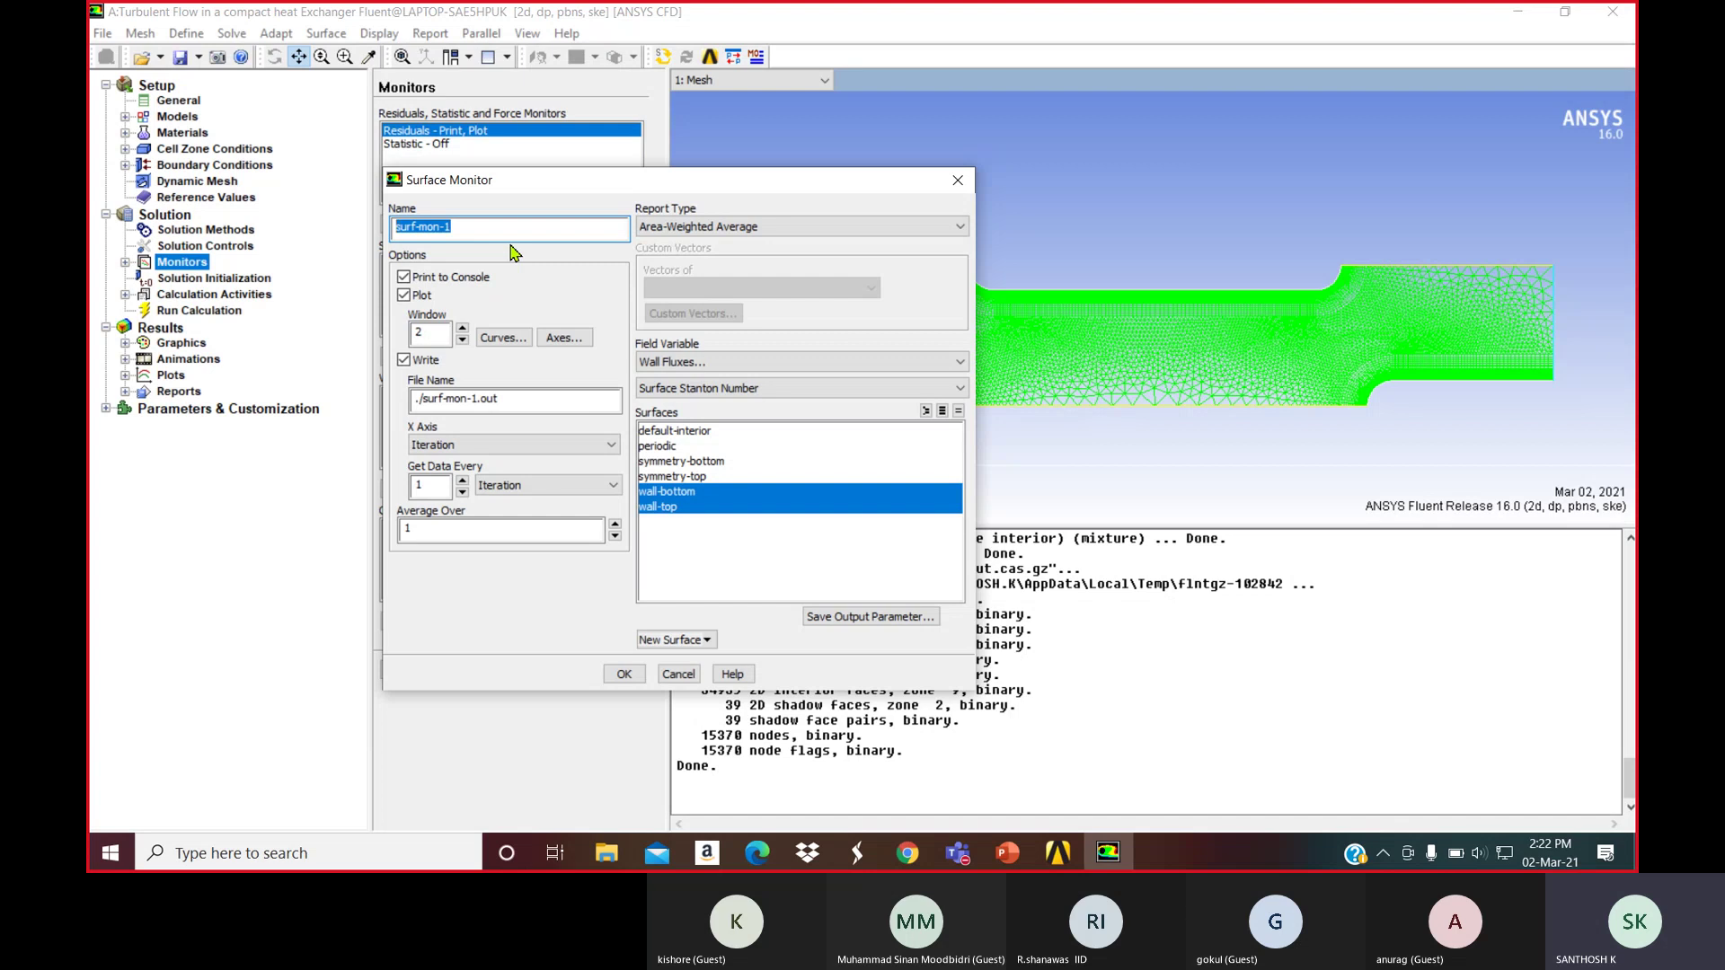
pyautogui.write('stanton')
# Confirm the stanton surface monitor and start a new drag force monitor
pyautogui.click(624, 675)
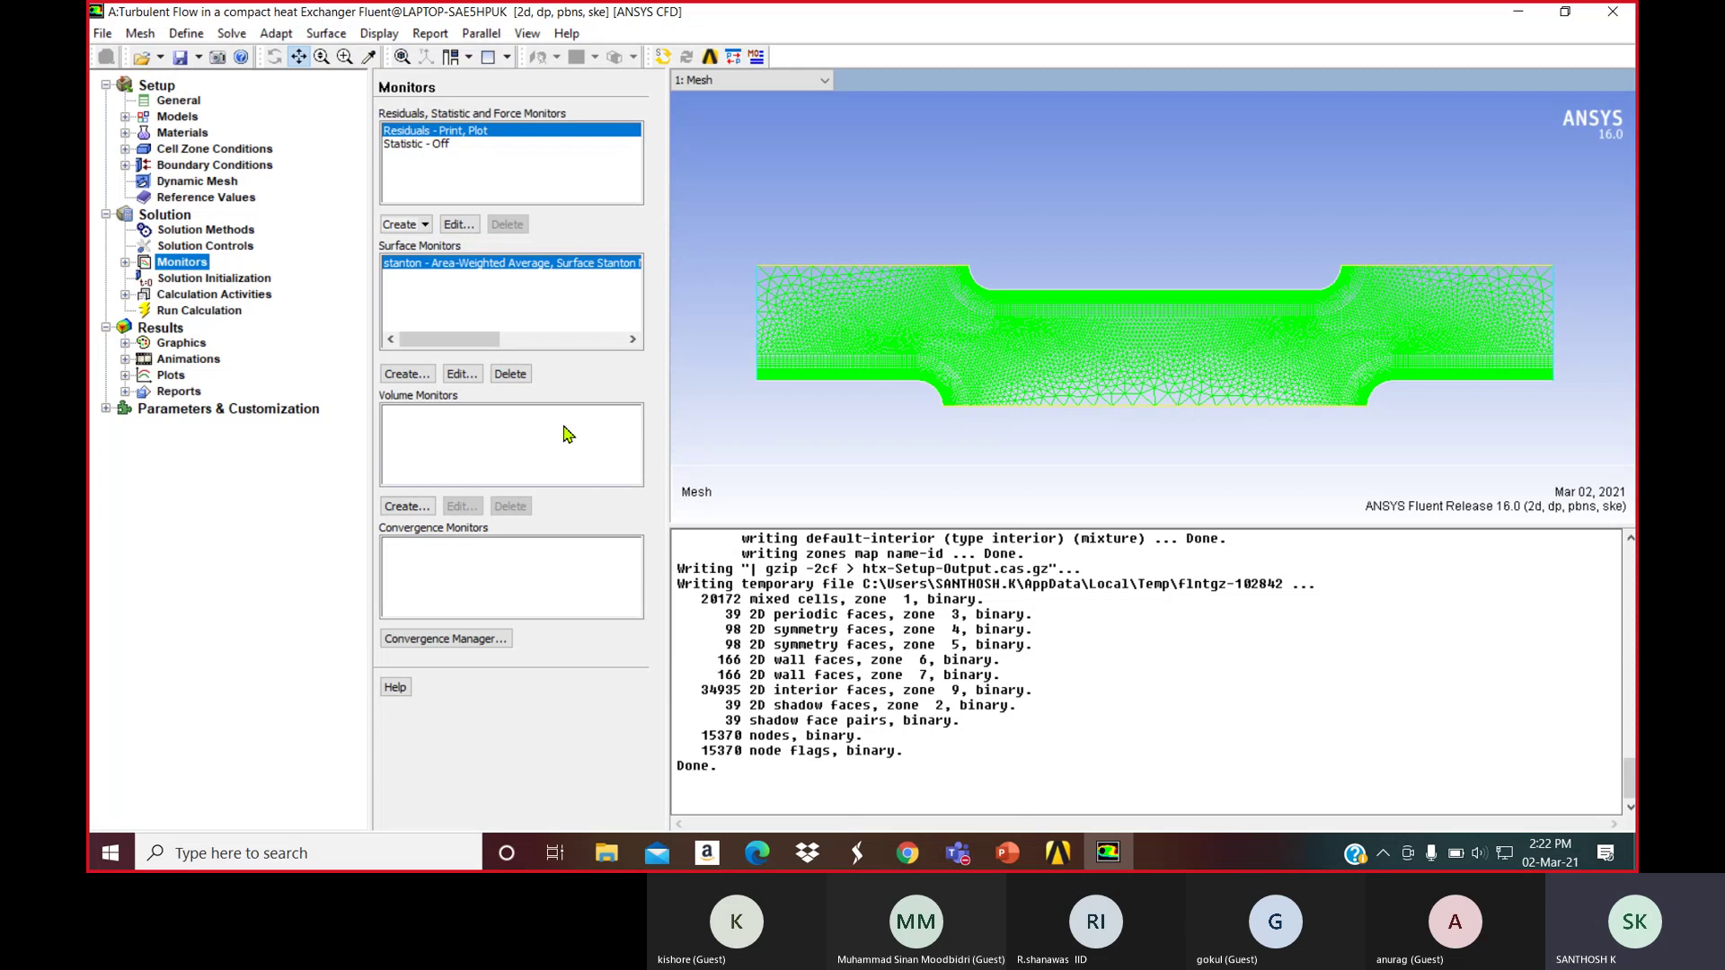
pyautogui.click(428, 227)
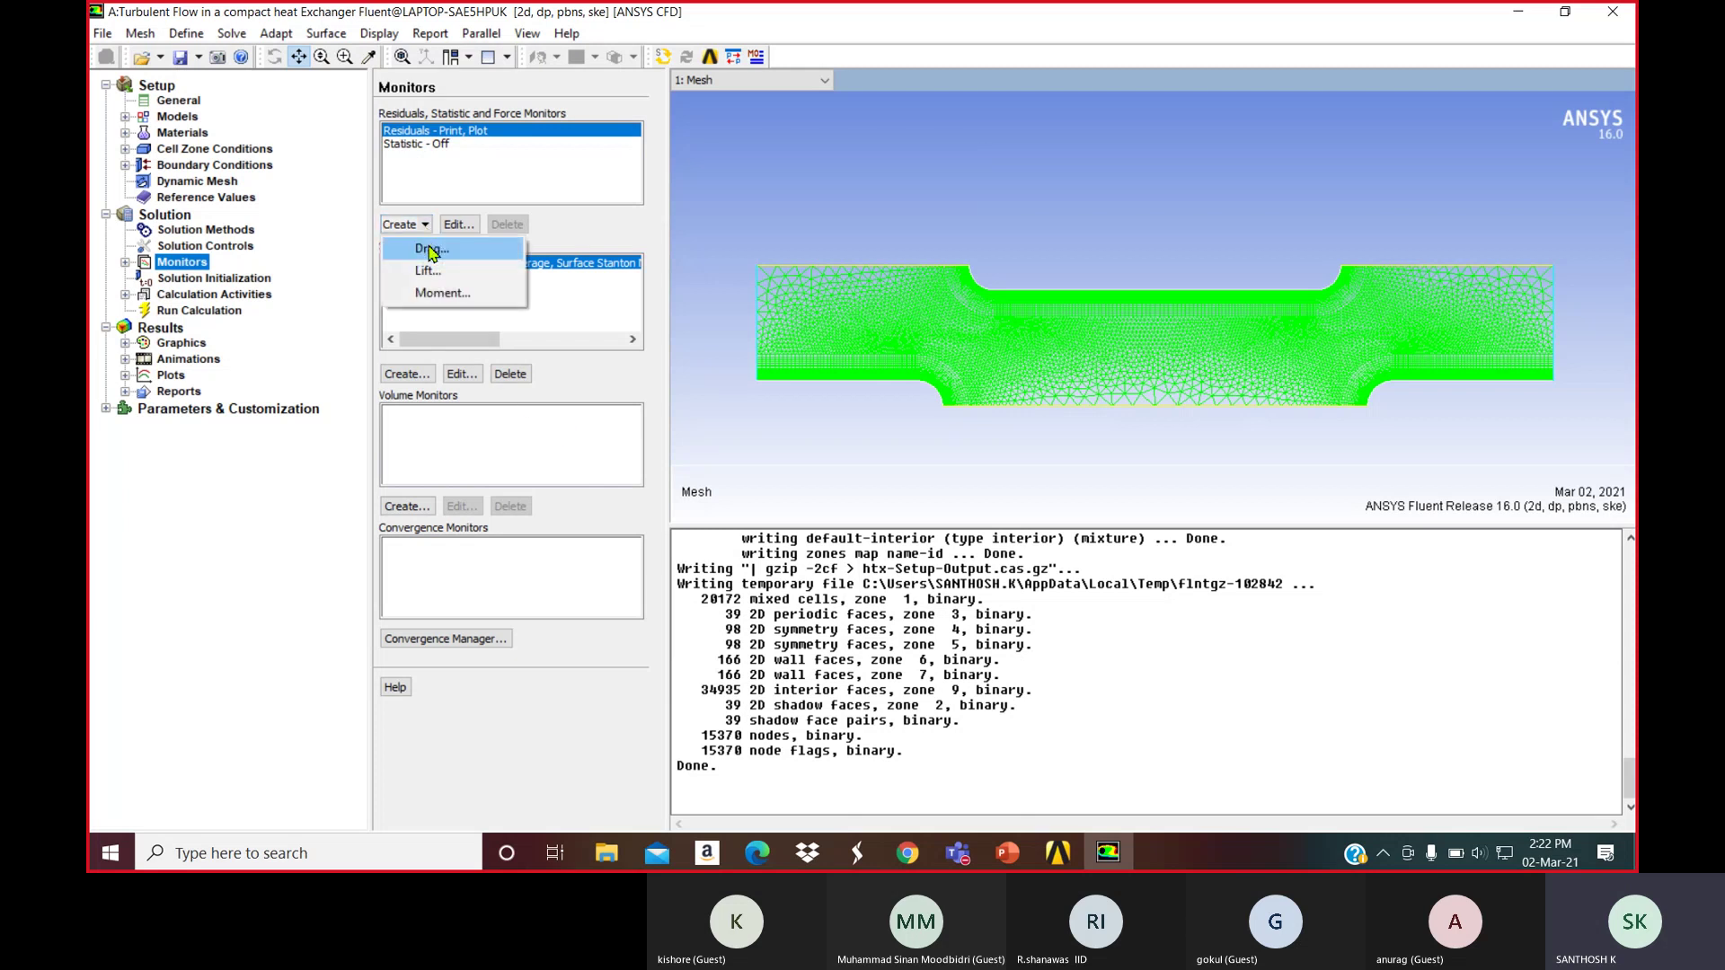
pyautogui.click(435, 245)
# Set the drag monitor wall-top to plot and print on the wall-top zone, without file output
pyautogui.click(403, 328)
pyautogui.click(404, 346)
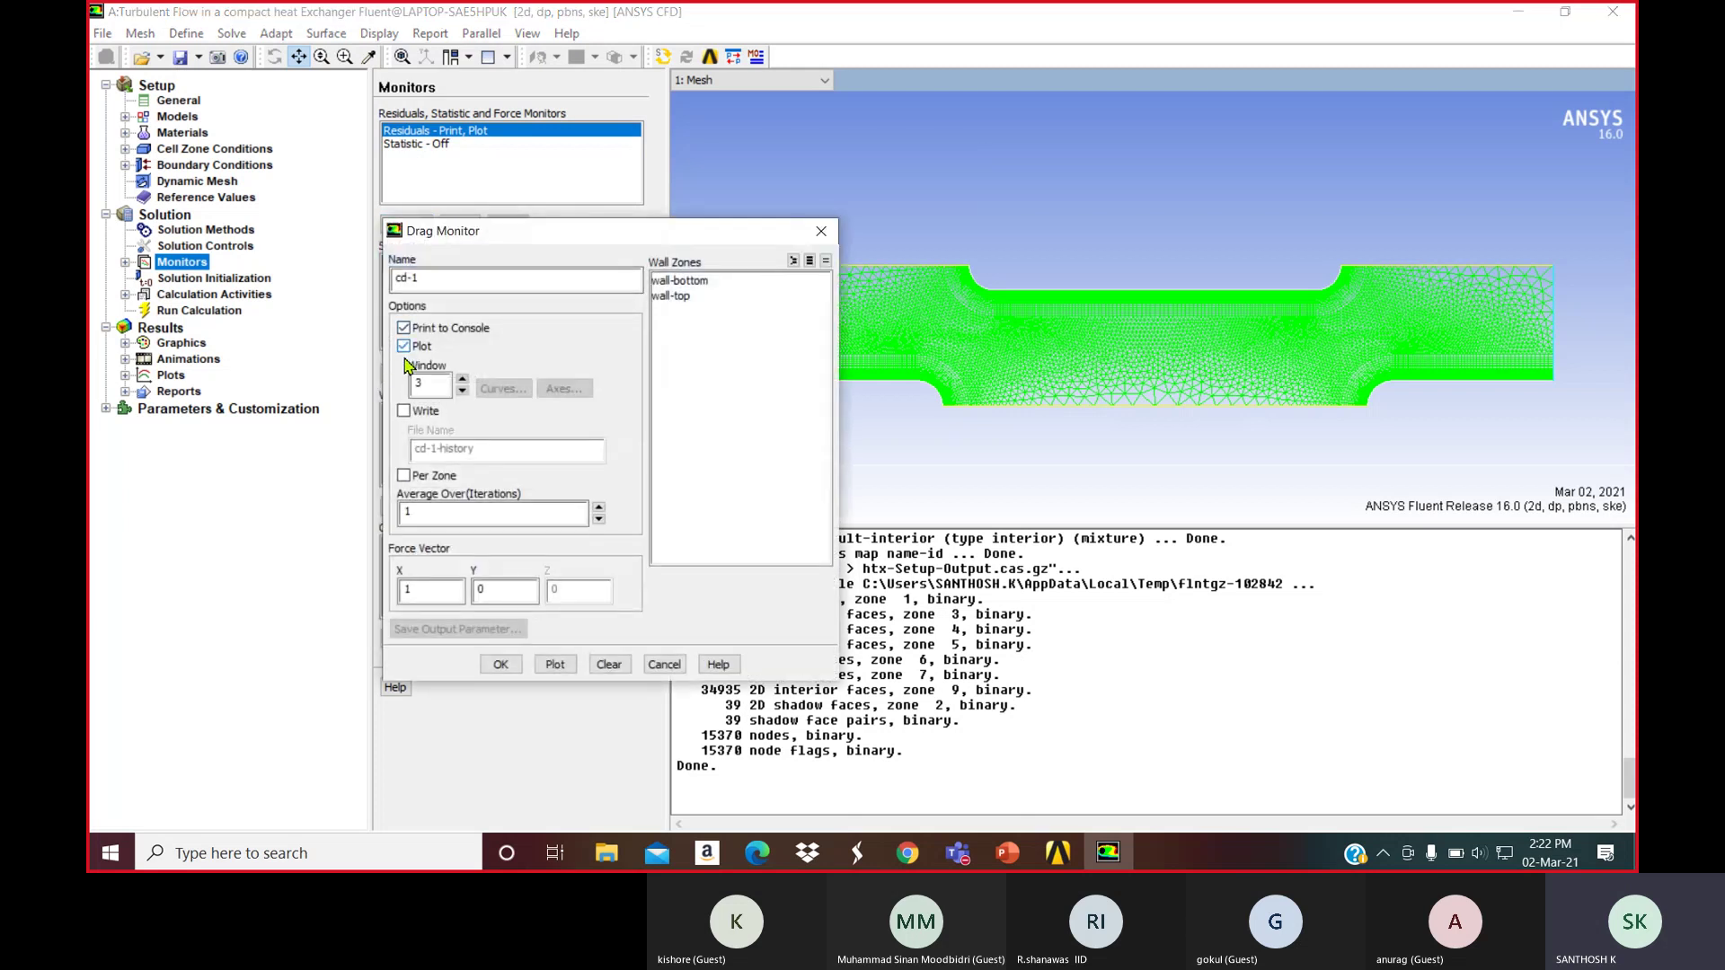
pyautogui.moveTo(422, 279); pyautogui.dragTo(344, 284)
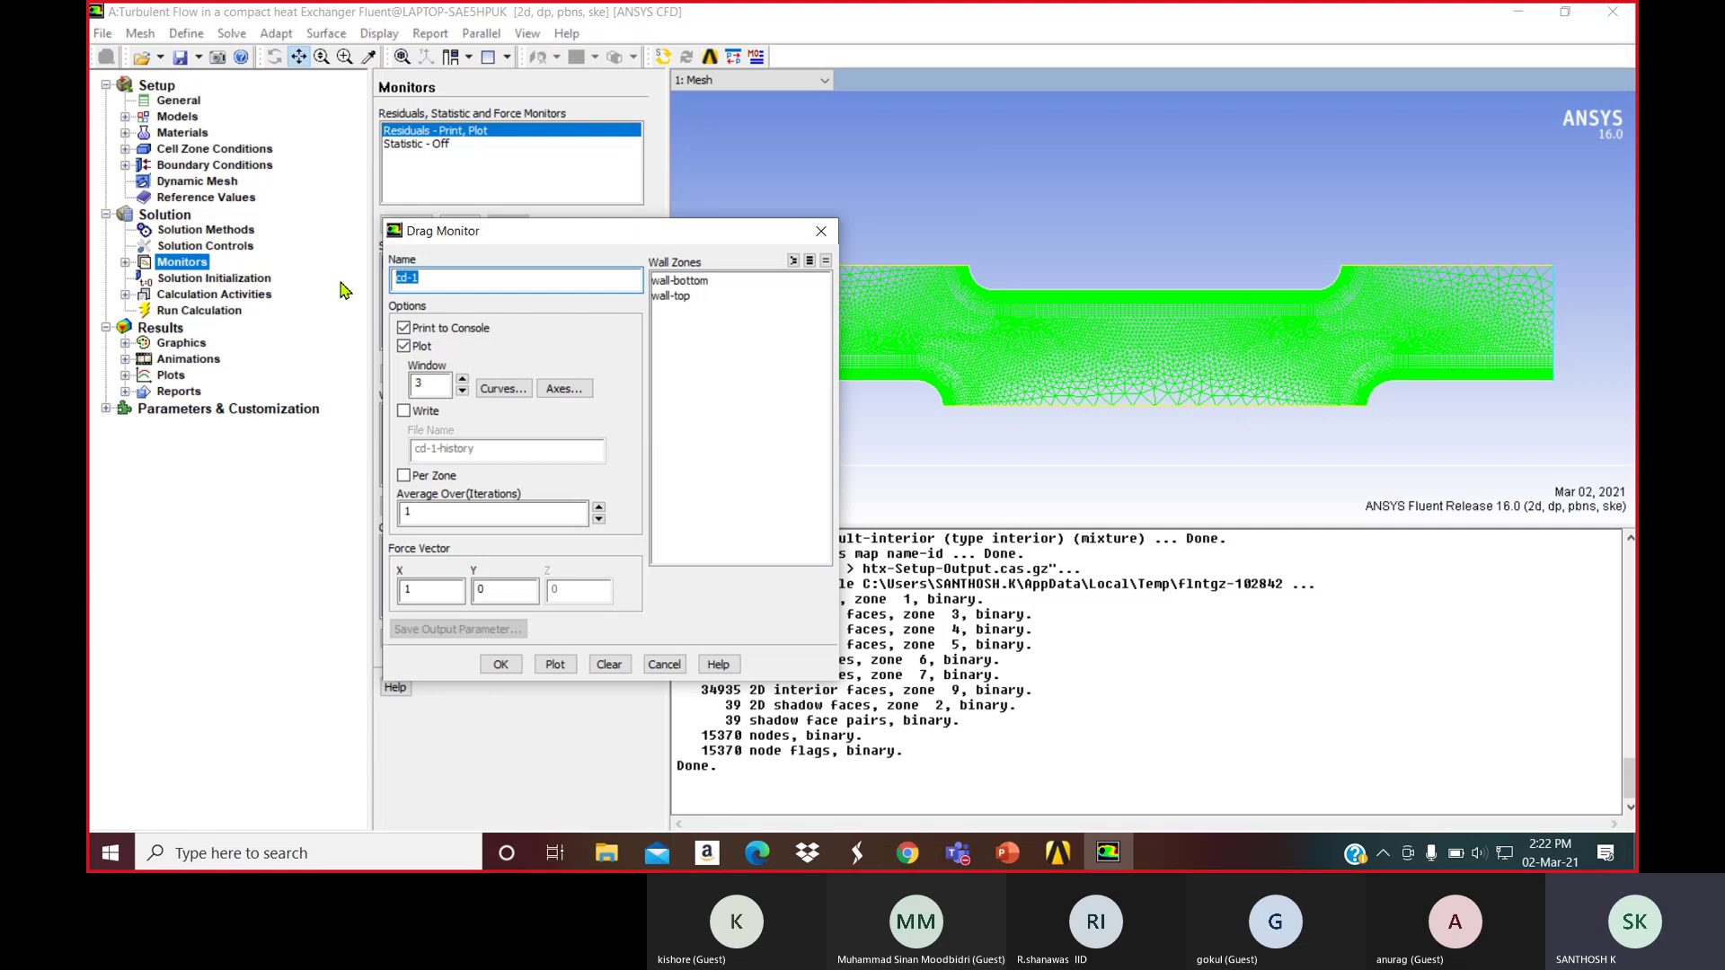
pyautogui.write('wall-top')
pyautogui.click(670, 297)
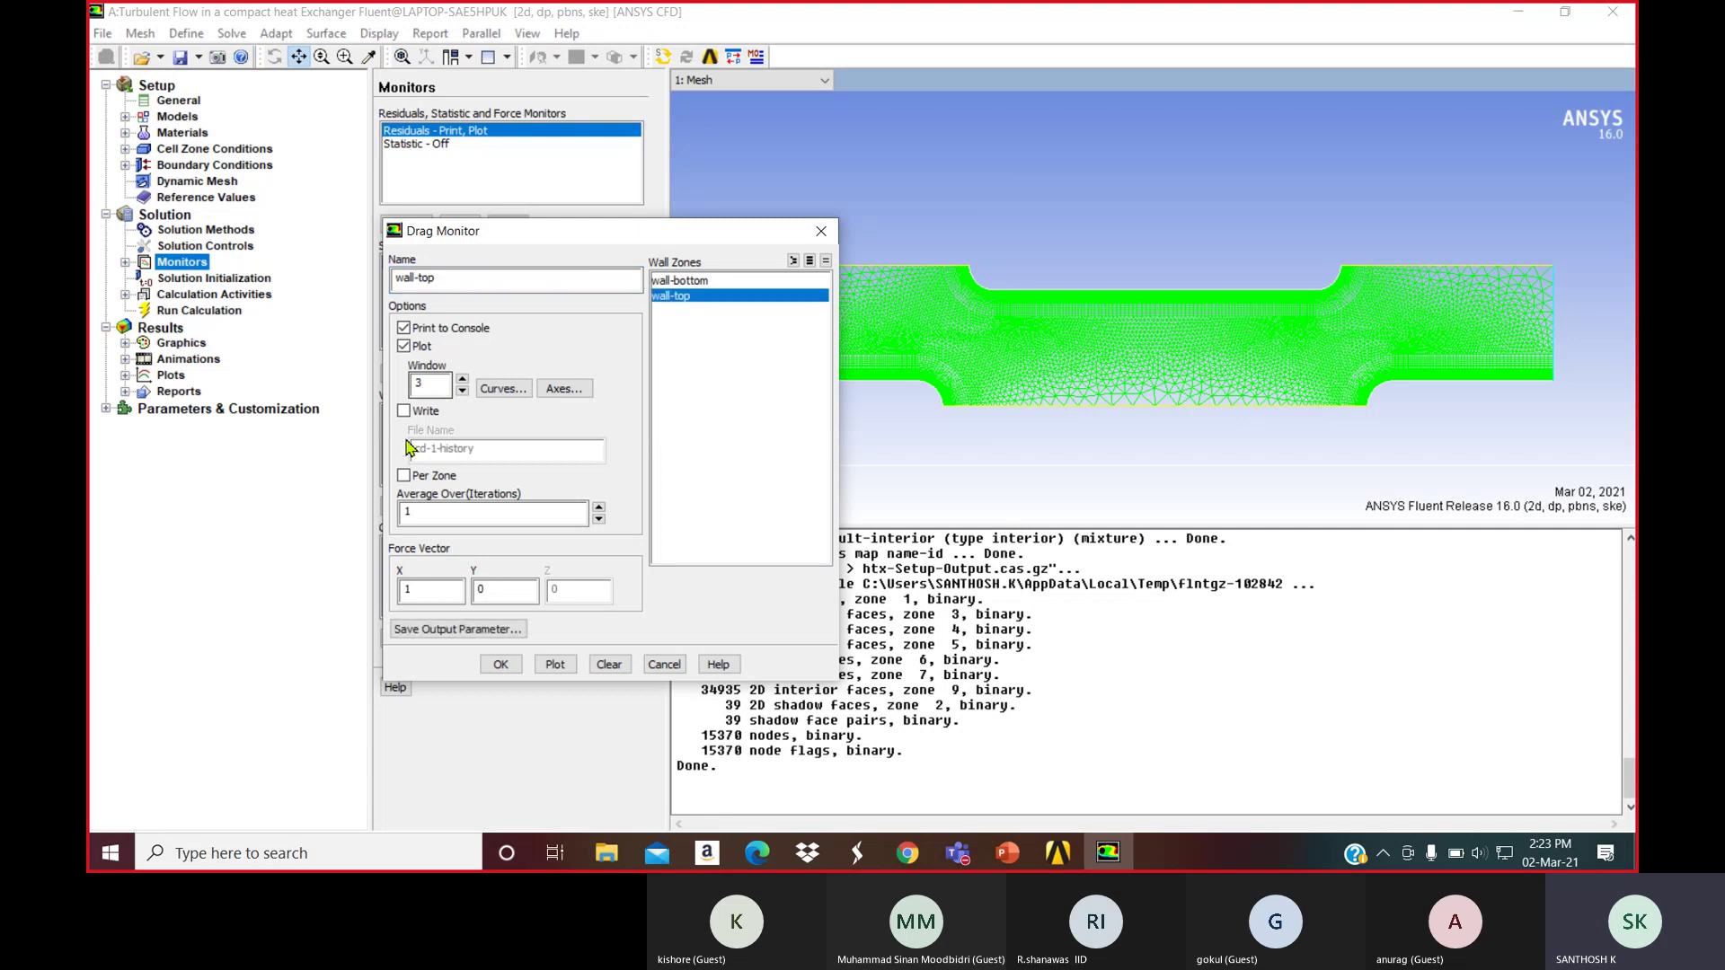
pyautogui.click(404, 411)
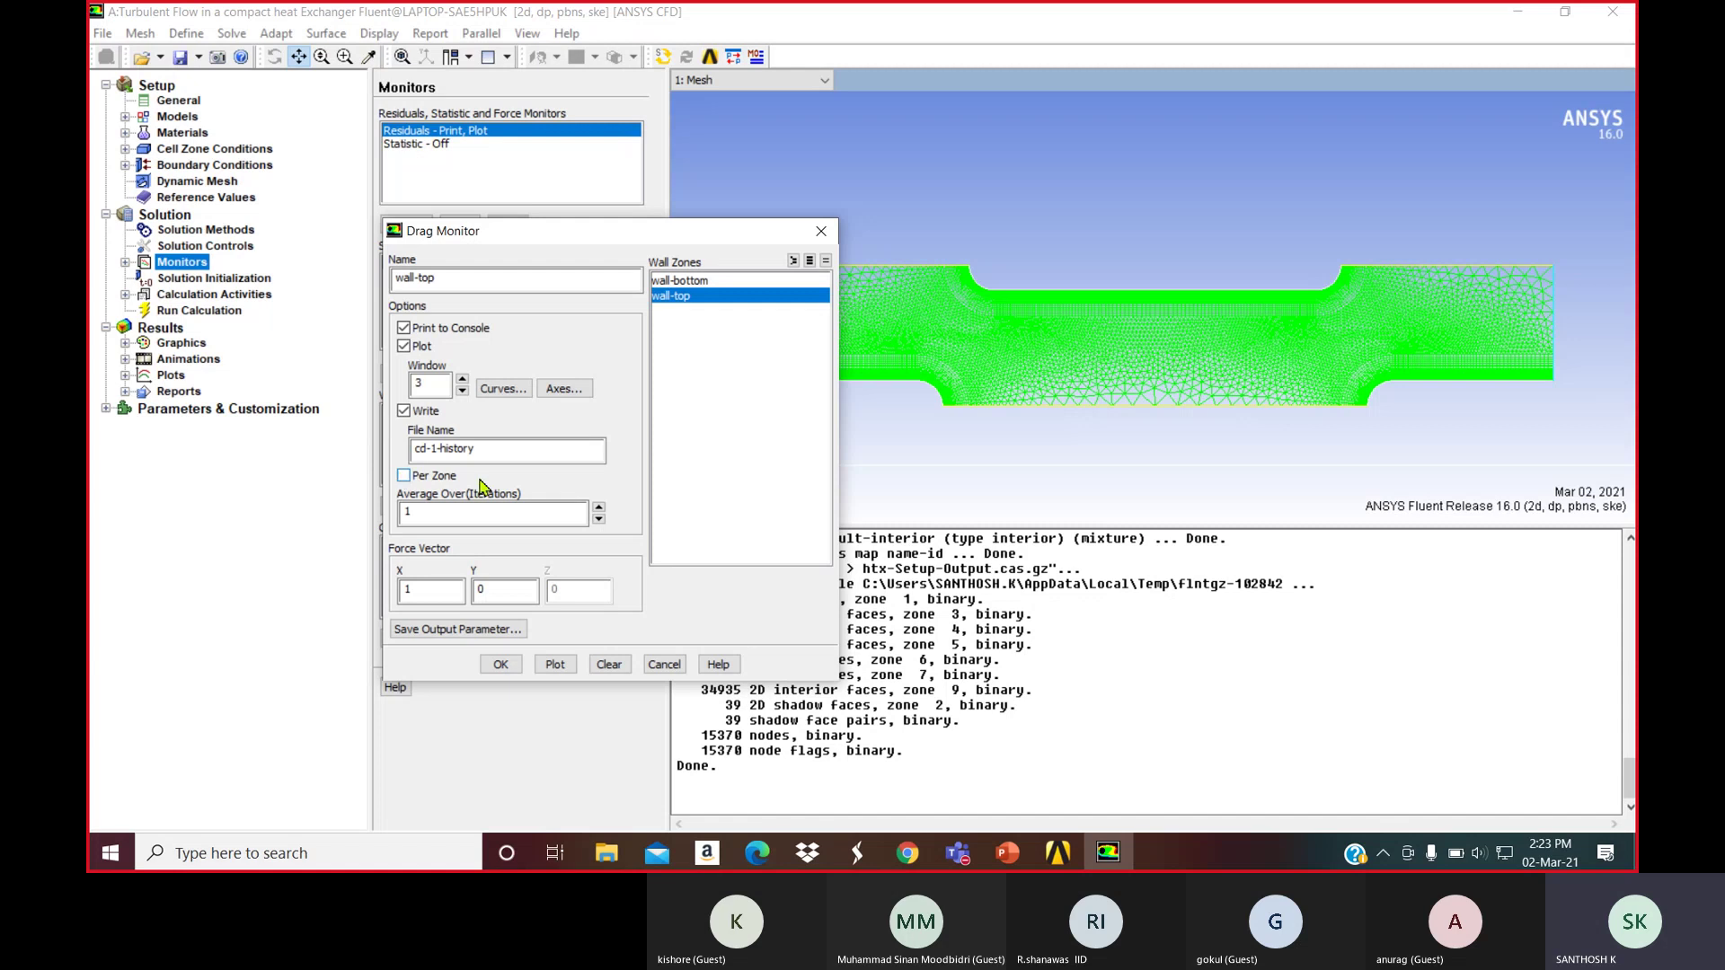
pyautogui.click(404, 412)
pyautogui.click(500, 664)
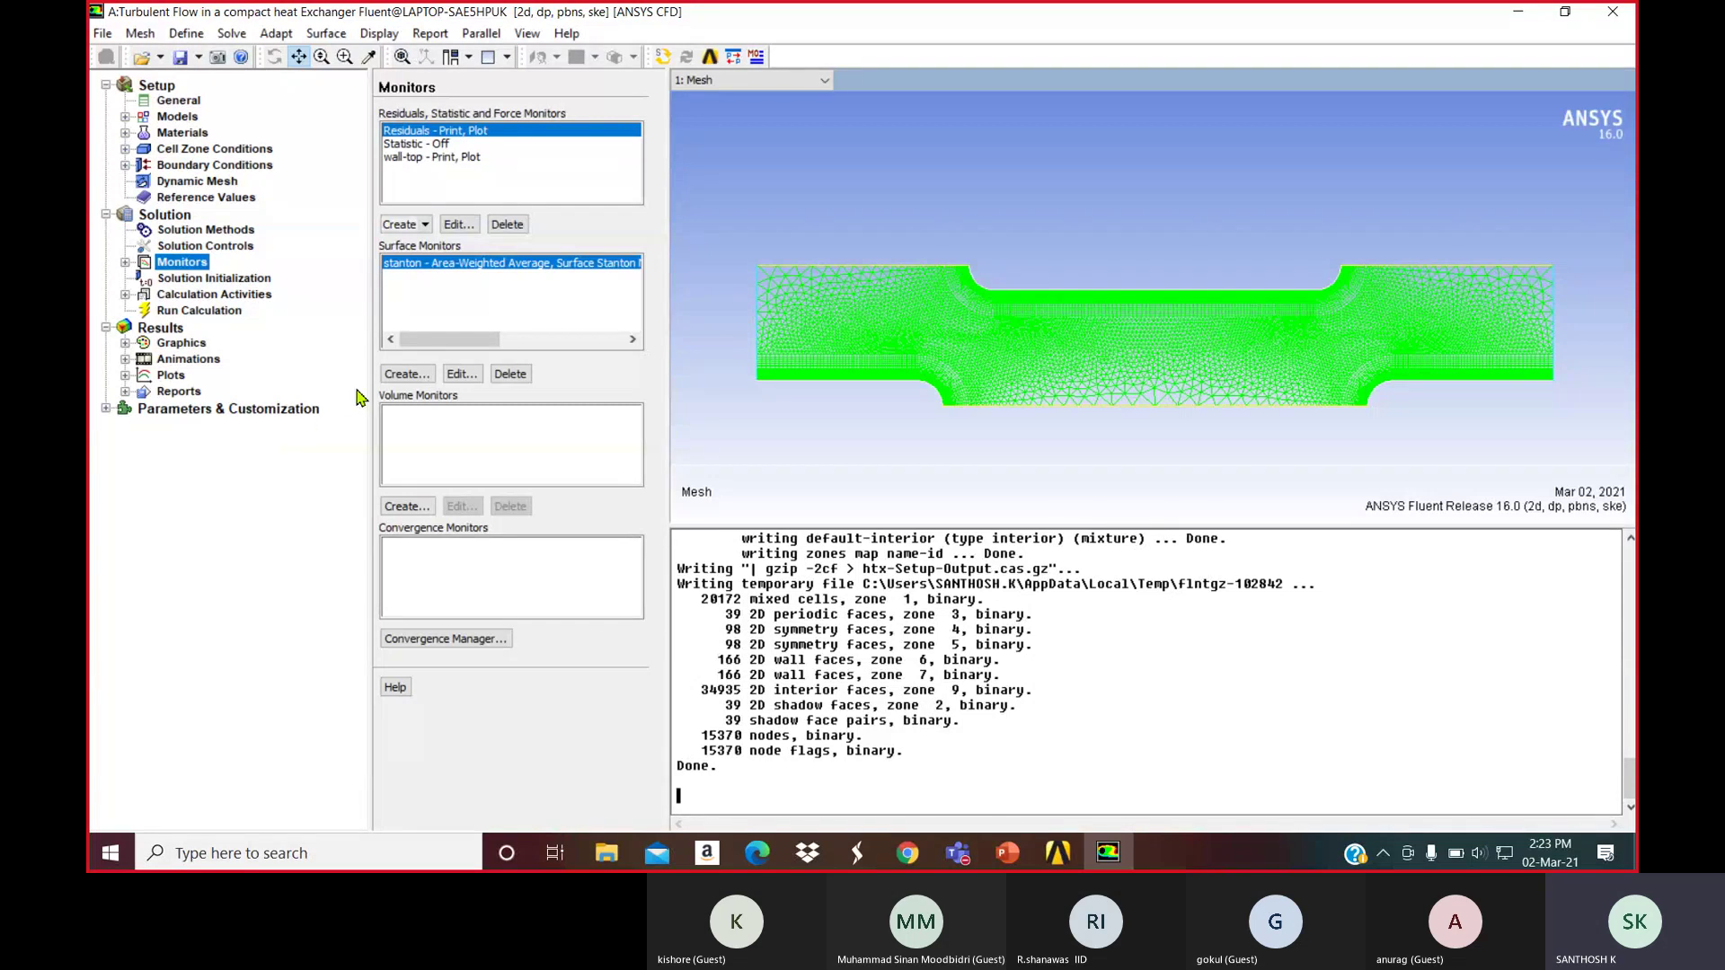
# Create a new plotted surface monitor named pressure
pyautogui.click(407, 376)
pyautogui.click(403, 316)
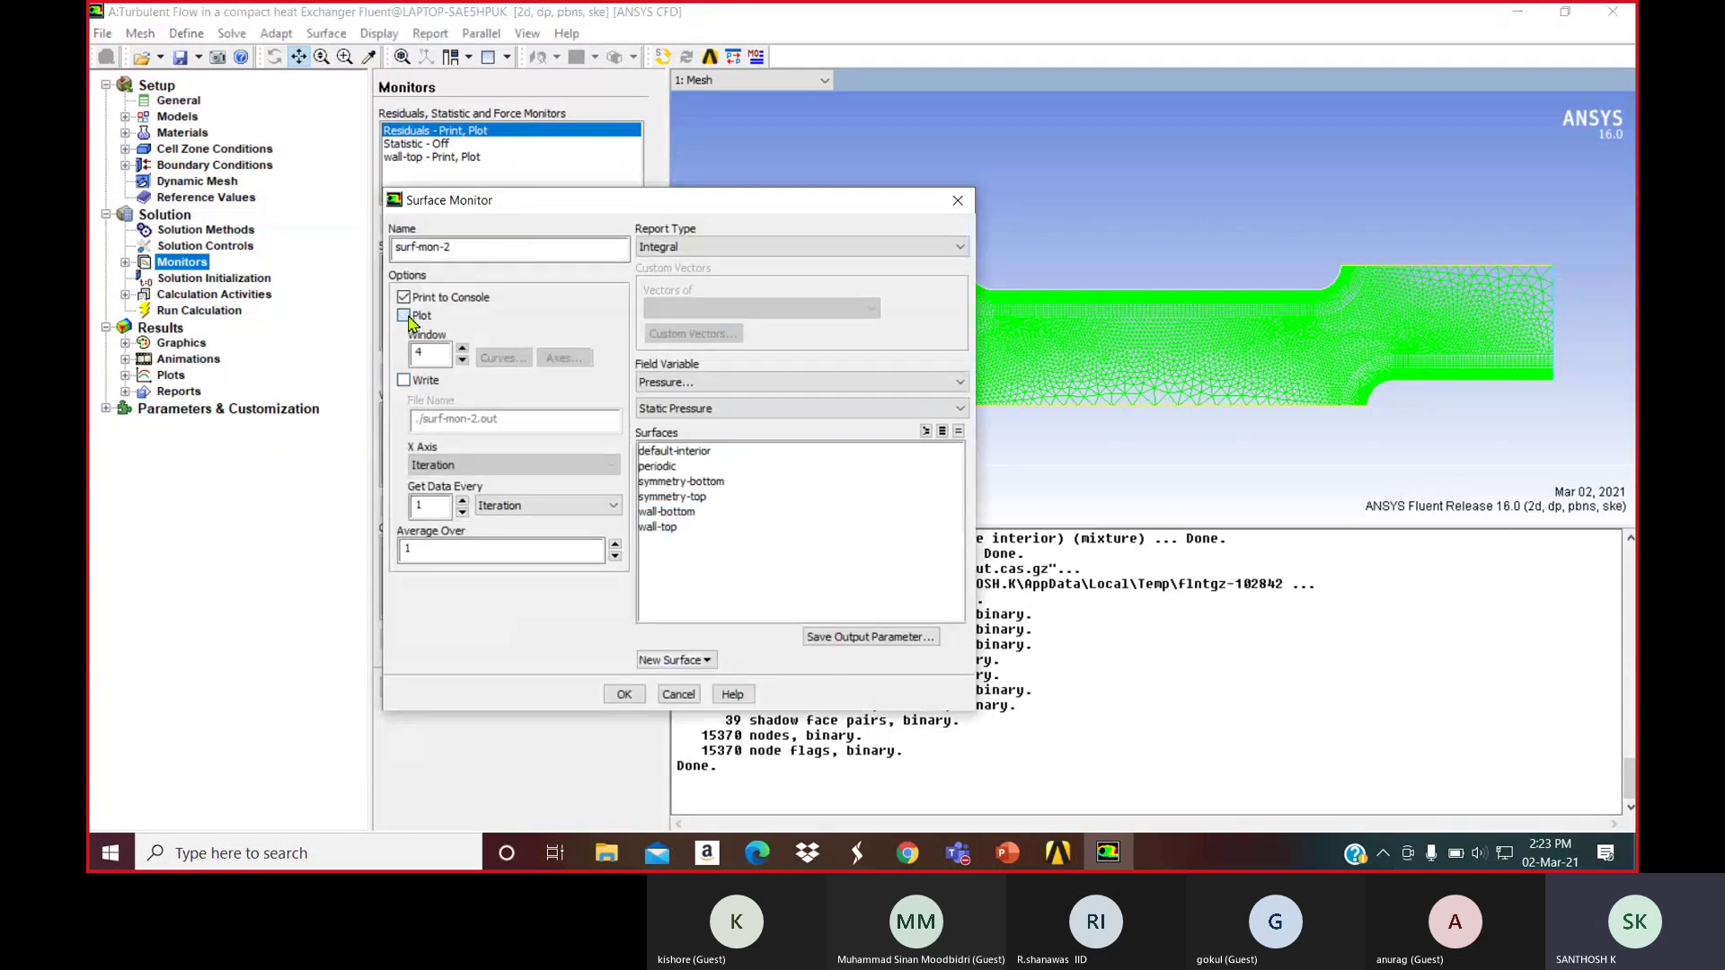
pyautogui.moveTo(449, 247); pyautogui.dragTo(303, 256)
pyautogui.write('v')
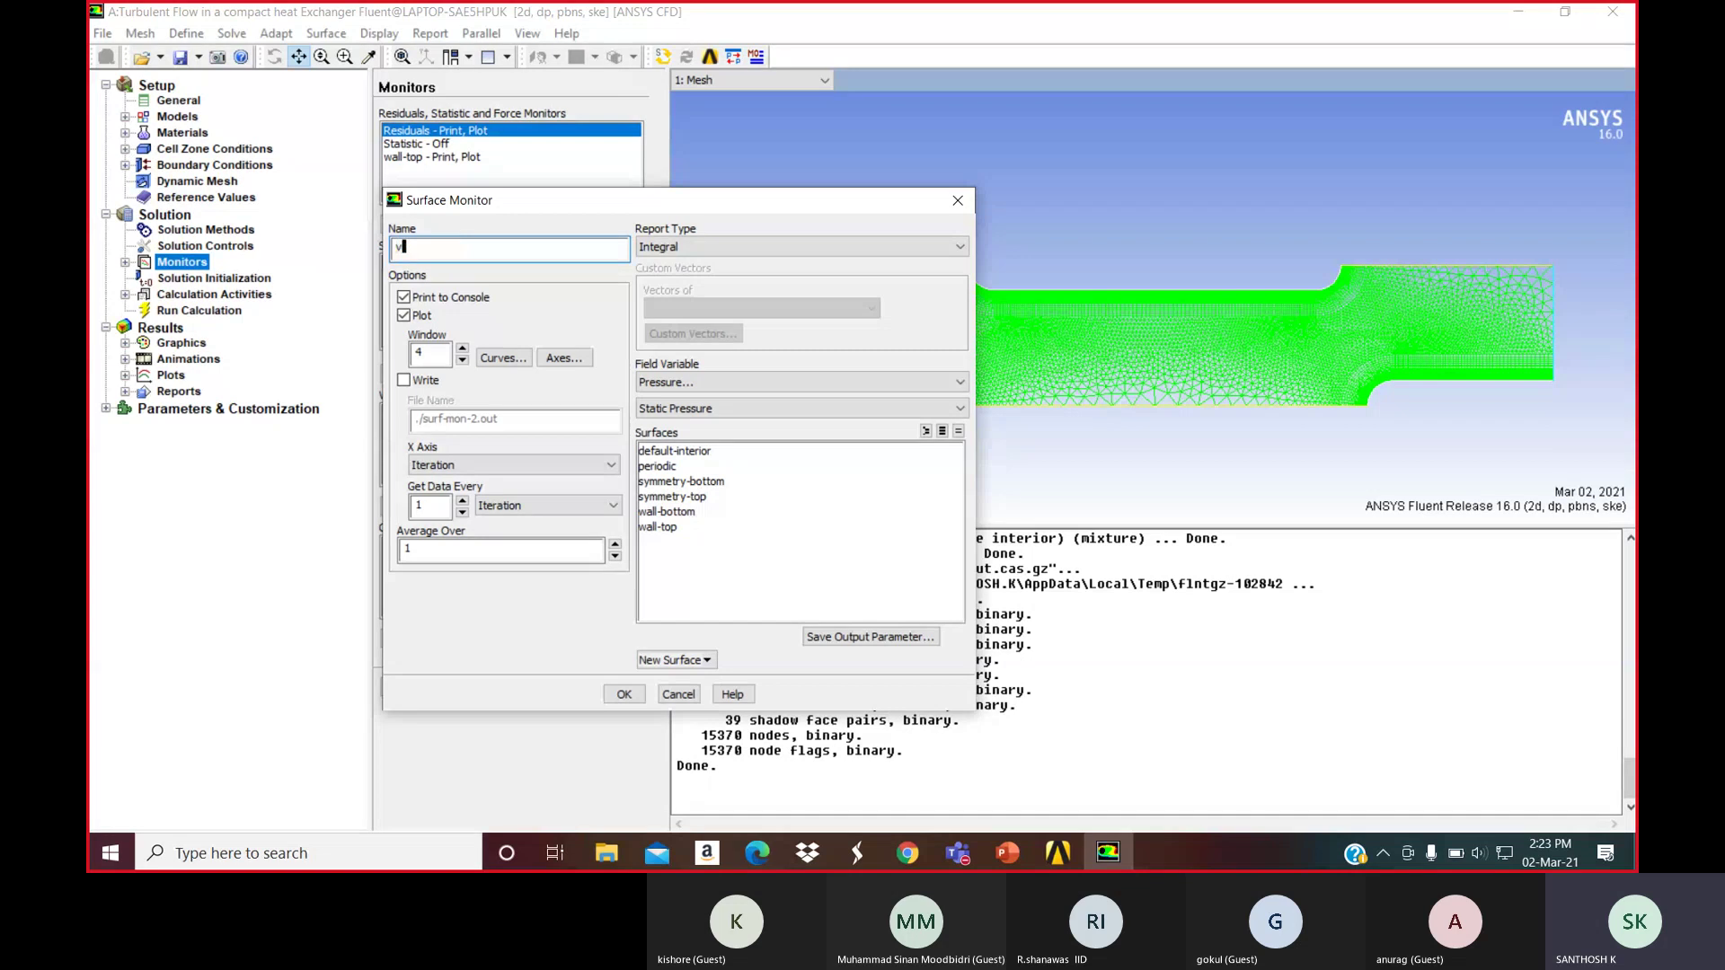
pyautogui.write('elc')
pyautogui.press('BackSpace')
pyautogui.press('BackSpace')
pyautogui.press('BackSpace')
pyautogui.press('BackSpace')
pyautogui.write('pressu')
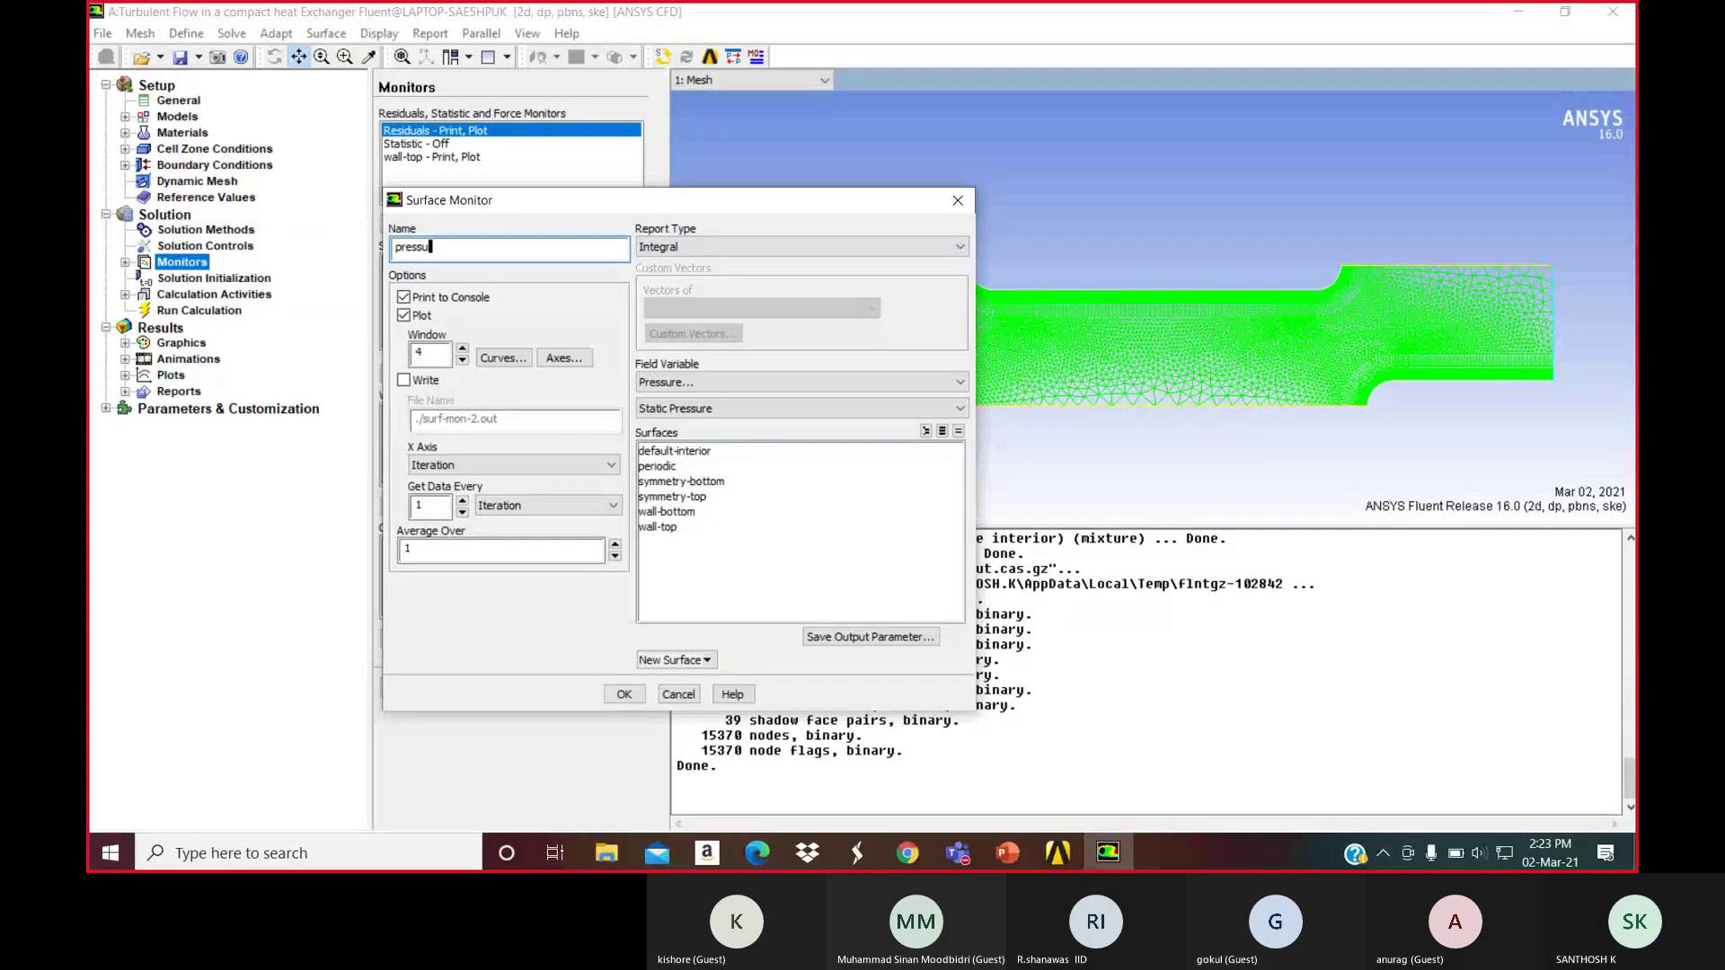
# Set it to area-weighted average static pressure over wall-top and wall-bottom, and confirm
pyautogui.click(697, 249)
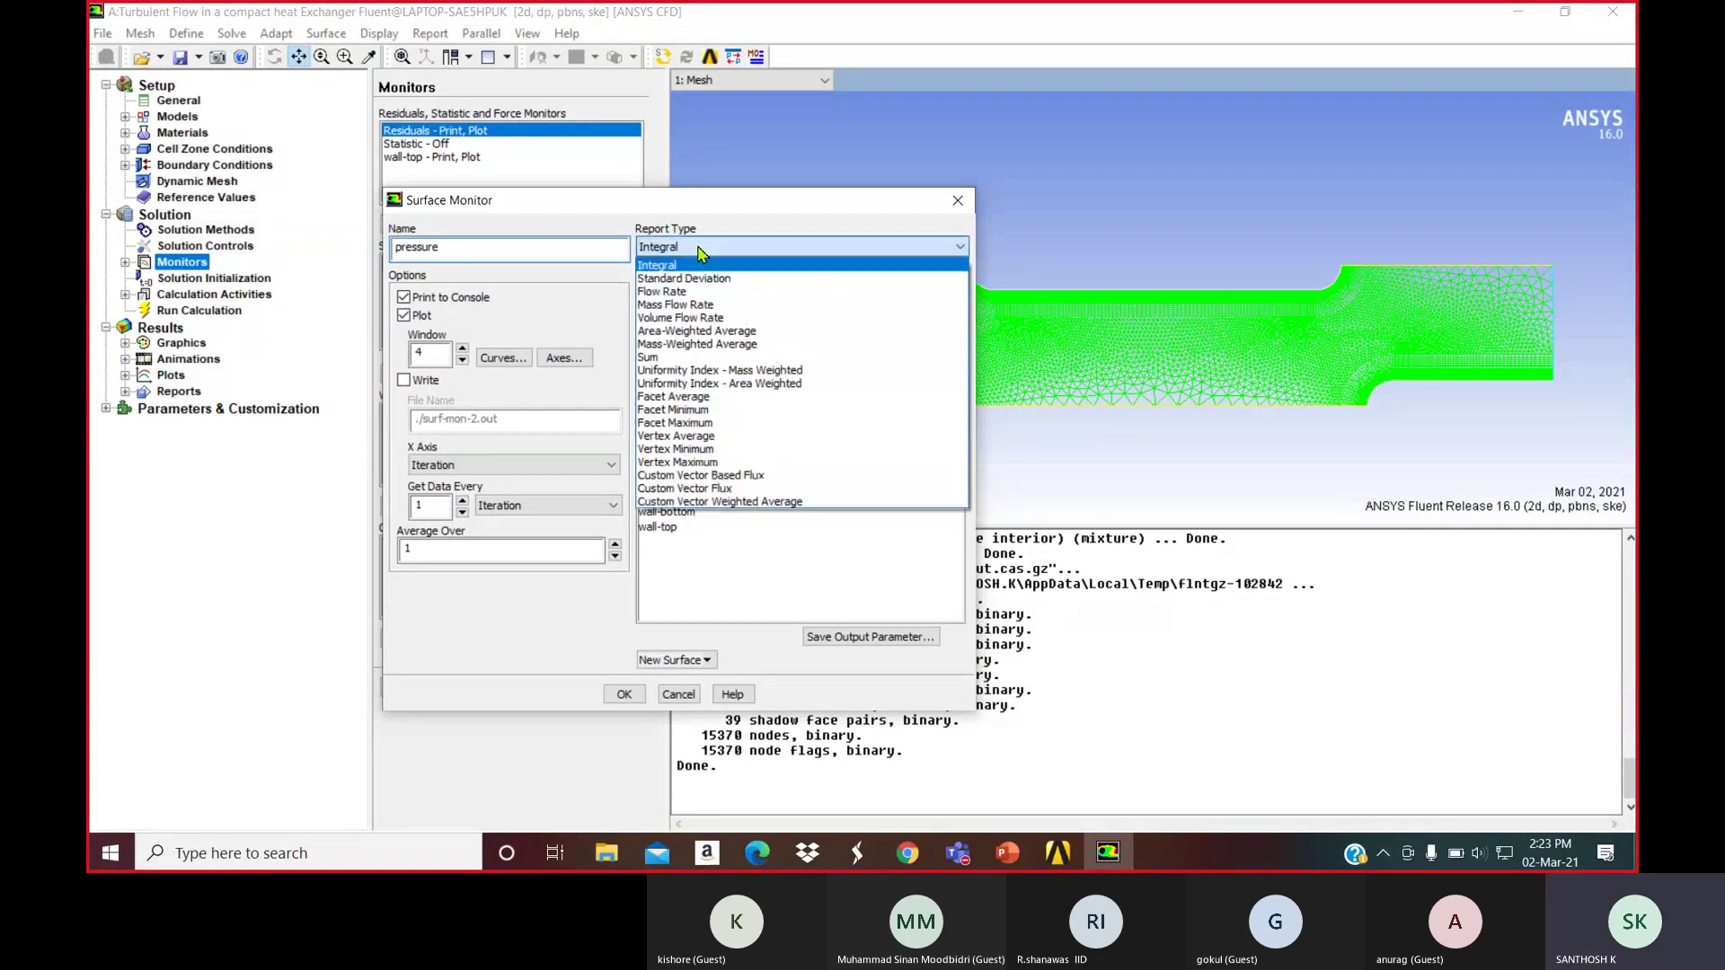
pyautogui.click(689, 332)
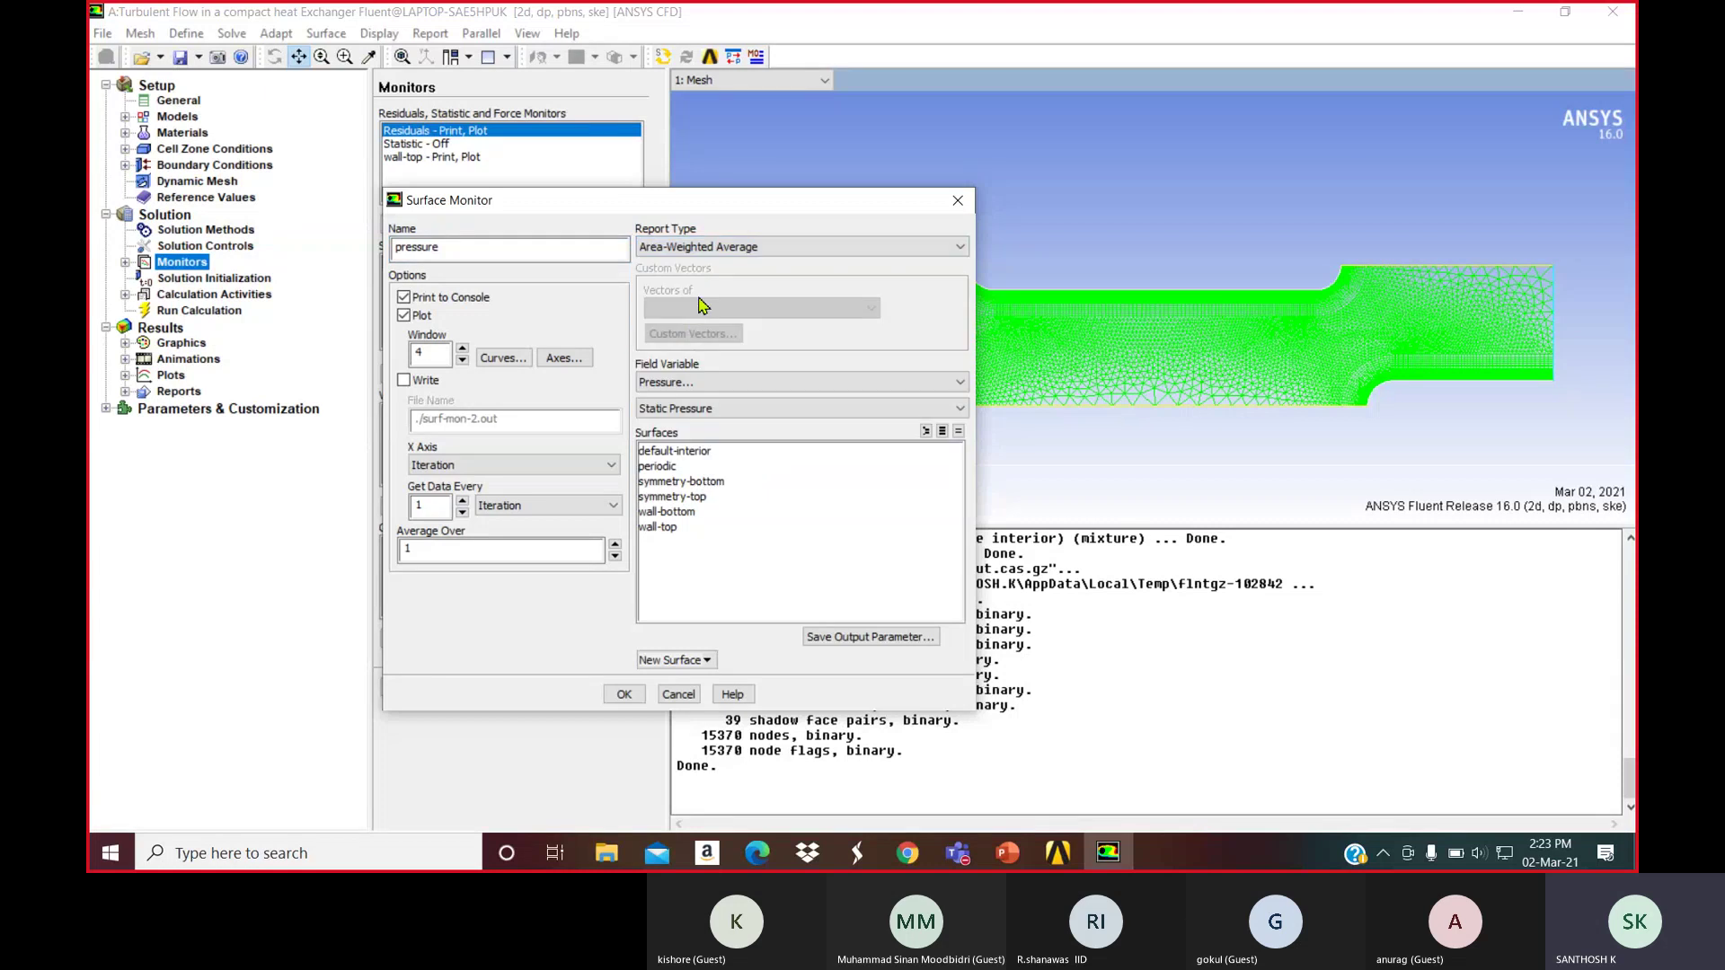
pyautogui.click(694, 382)
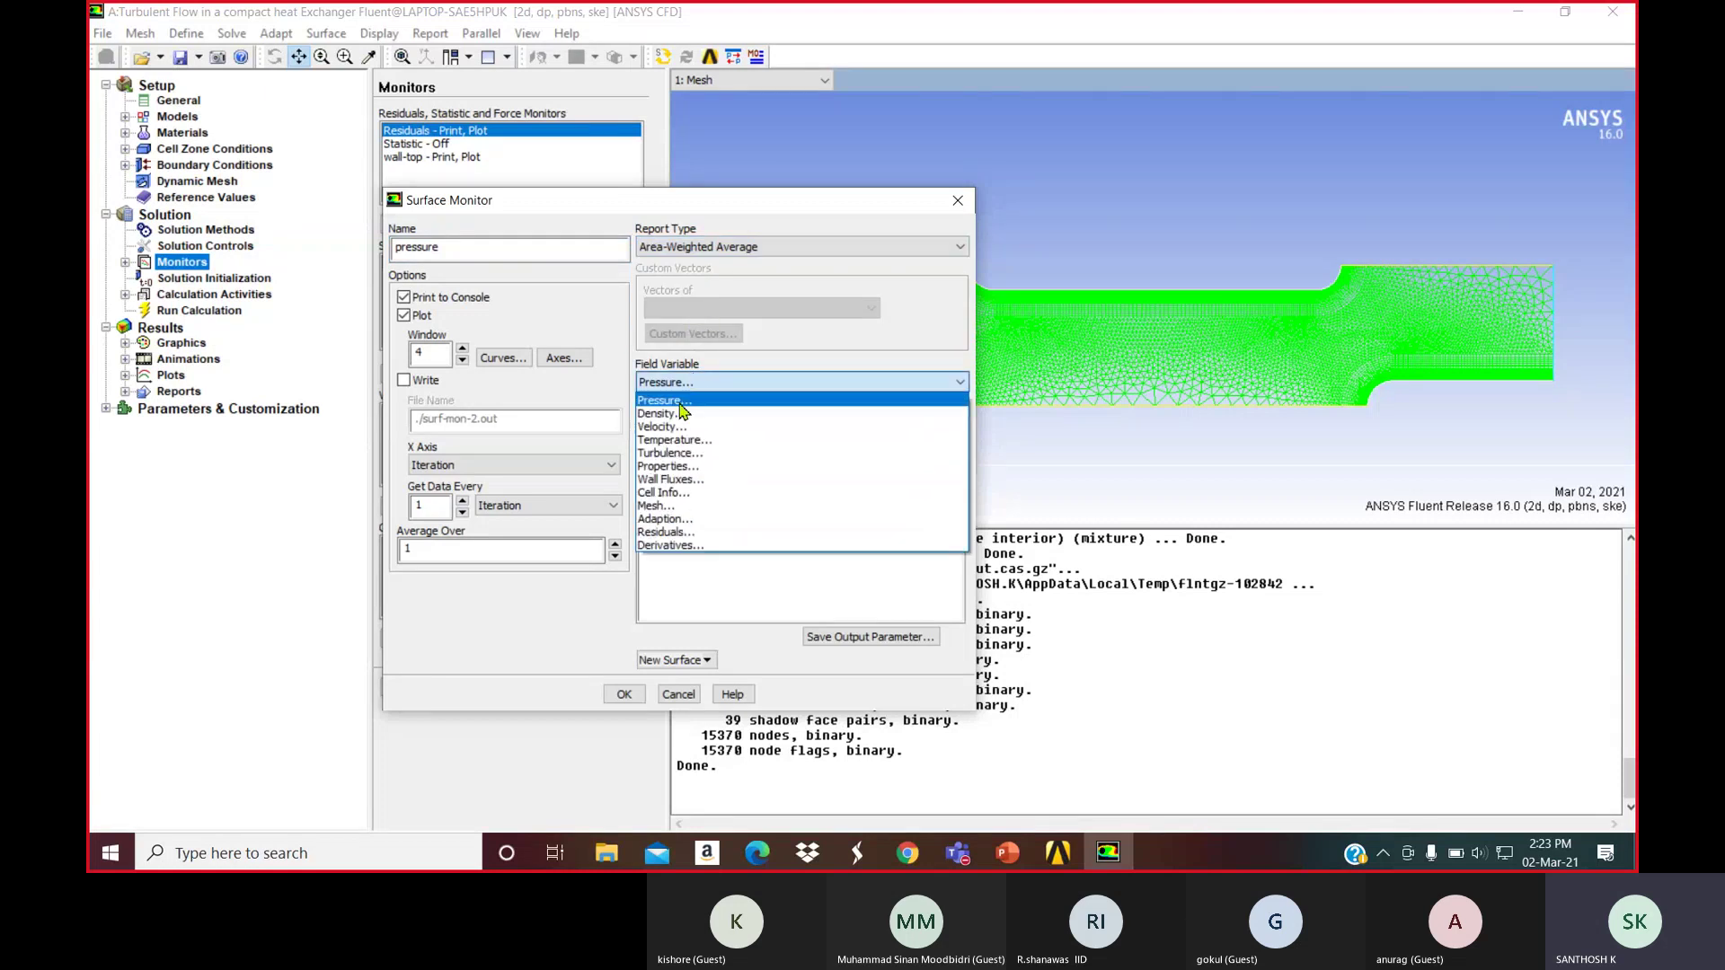
pyautogui.click(665, 400)
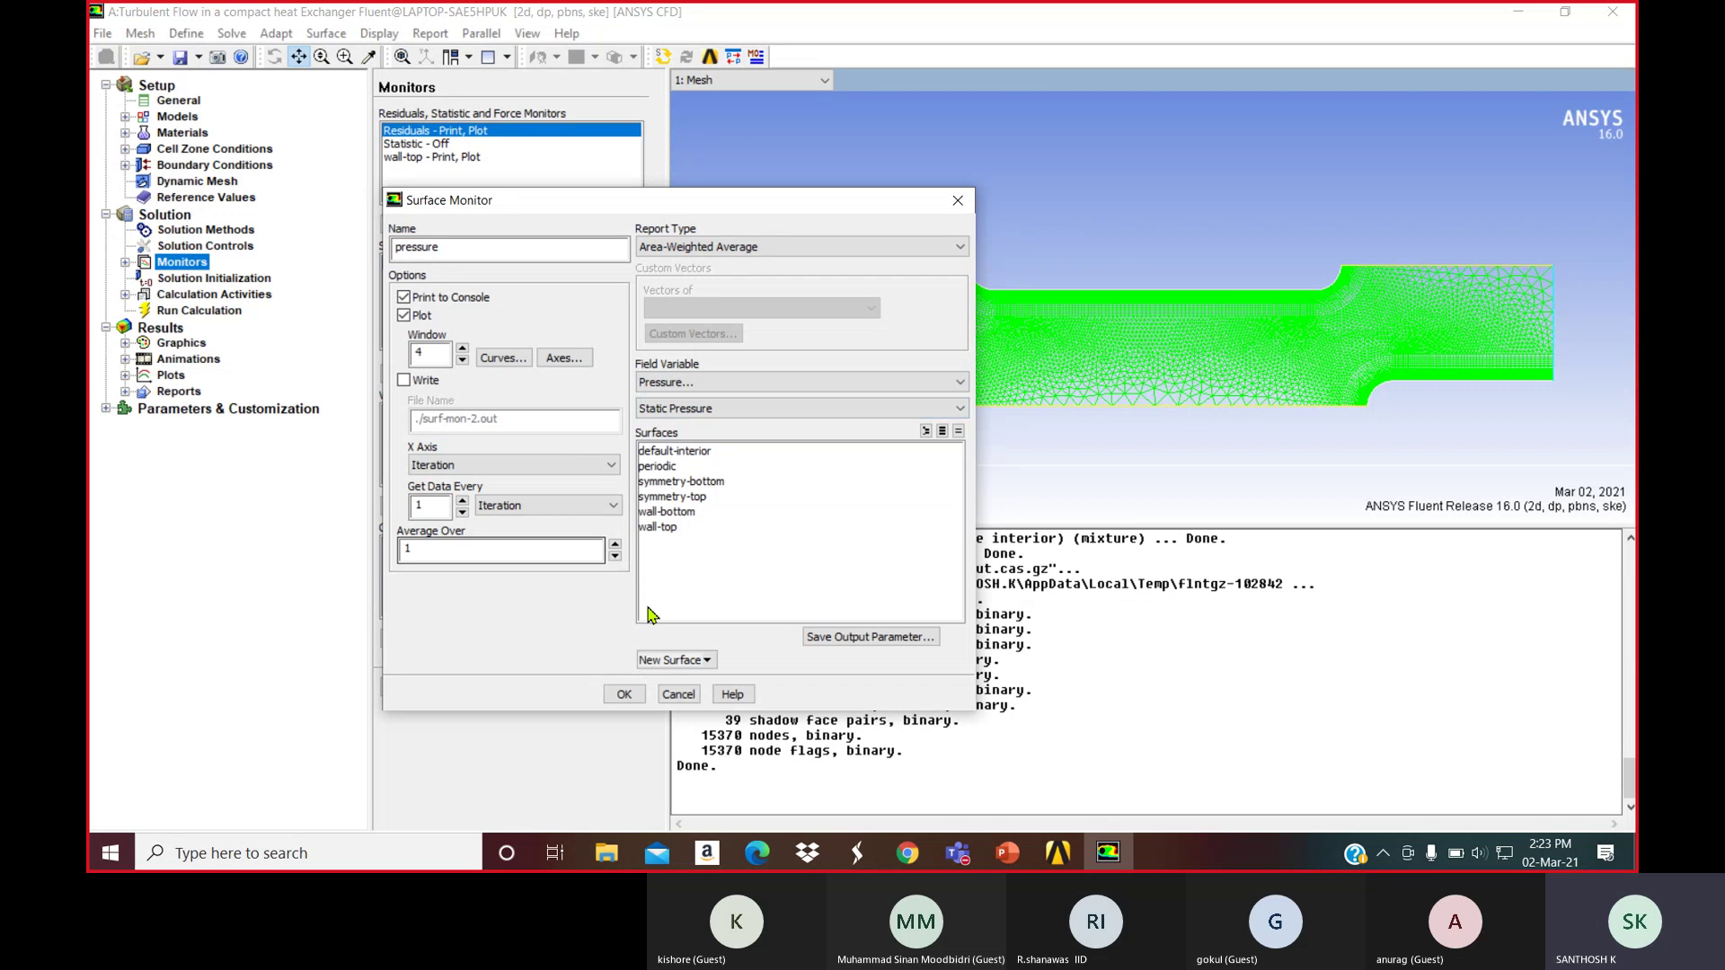
pyautogui.click(684, 527)
pyautogui.click(685, 512)
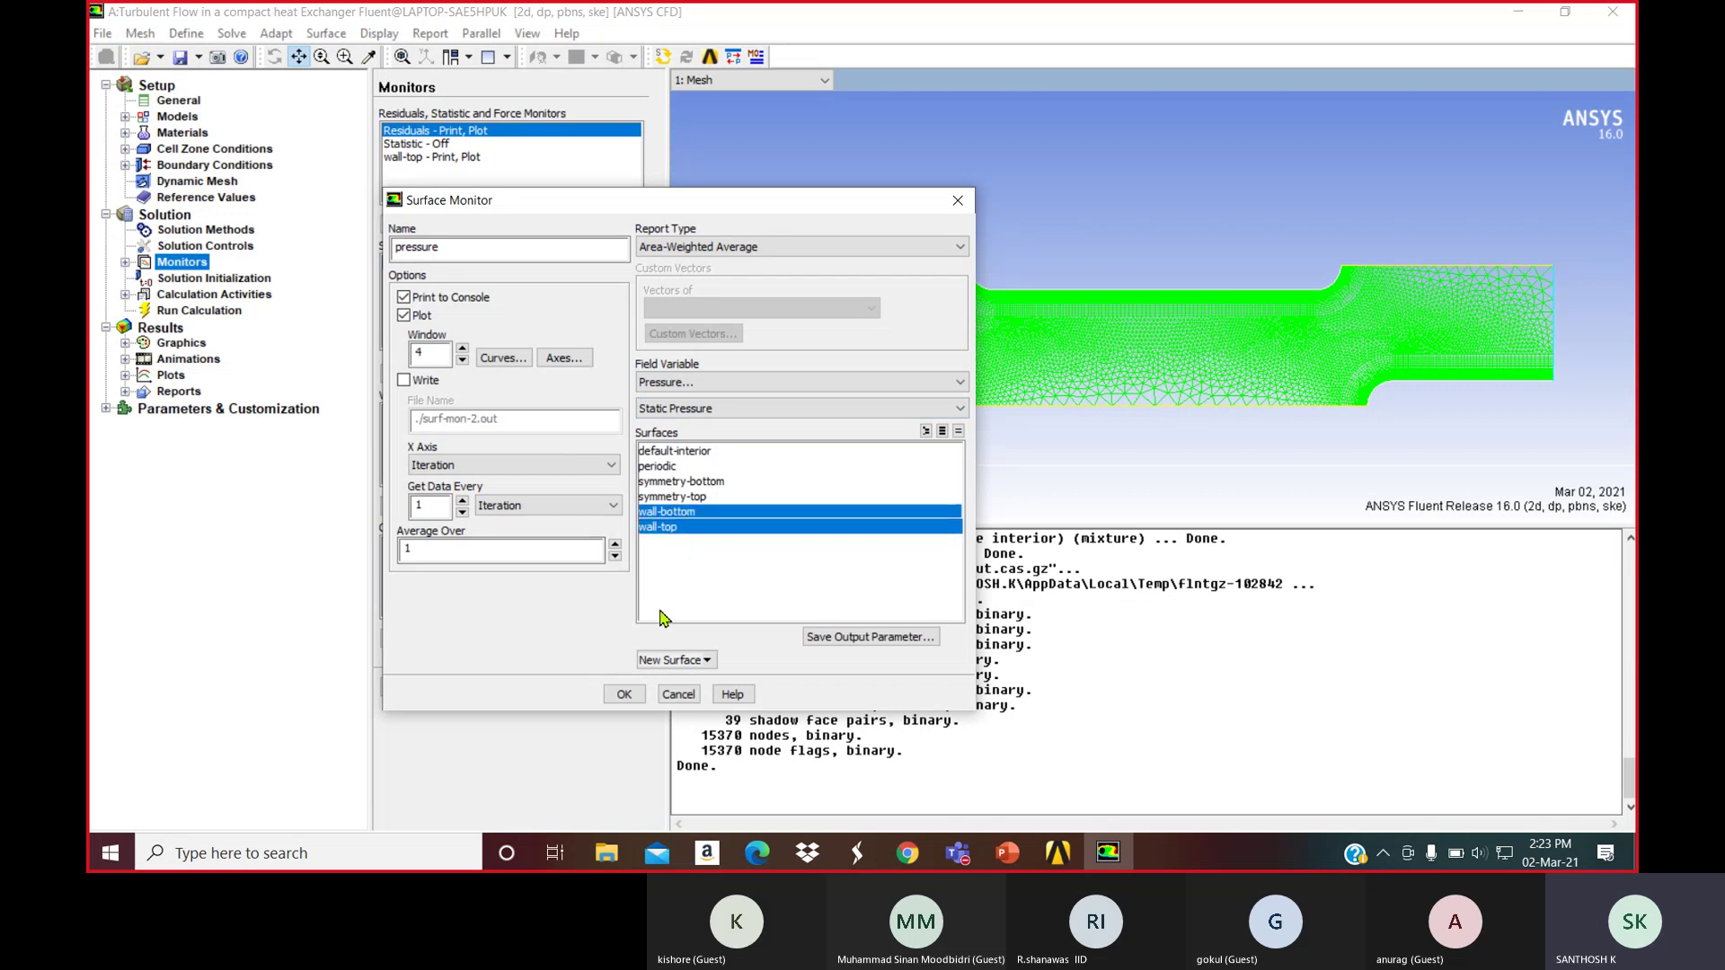
pyautogui.click(629, 694)
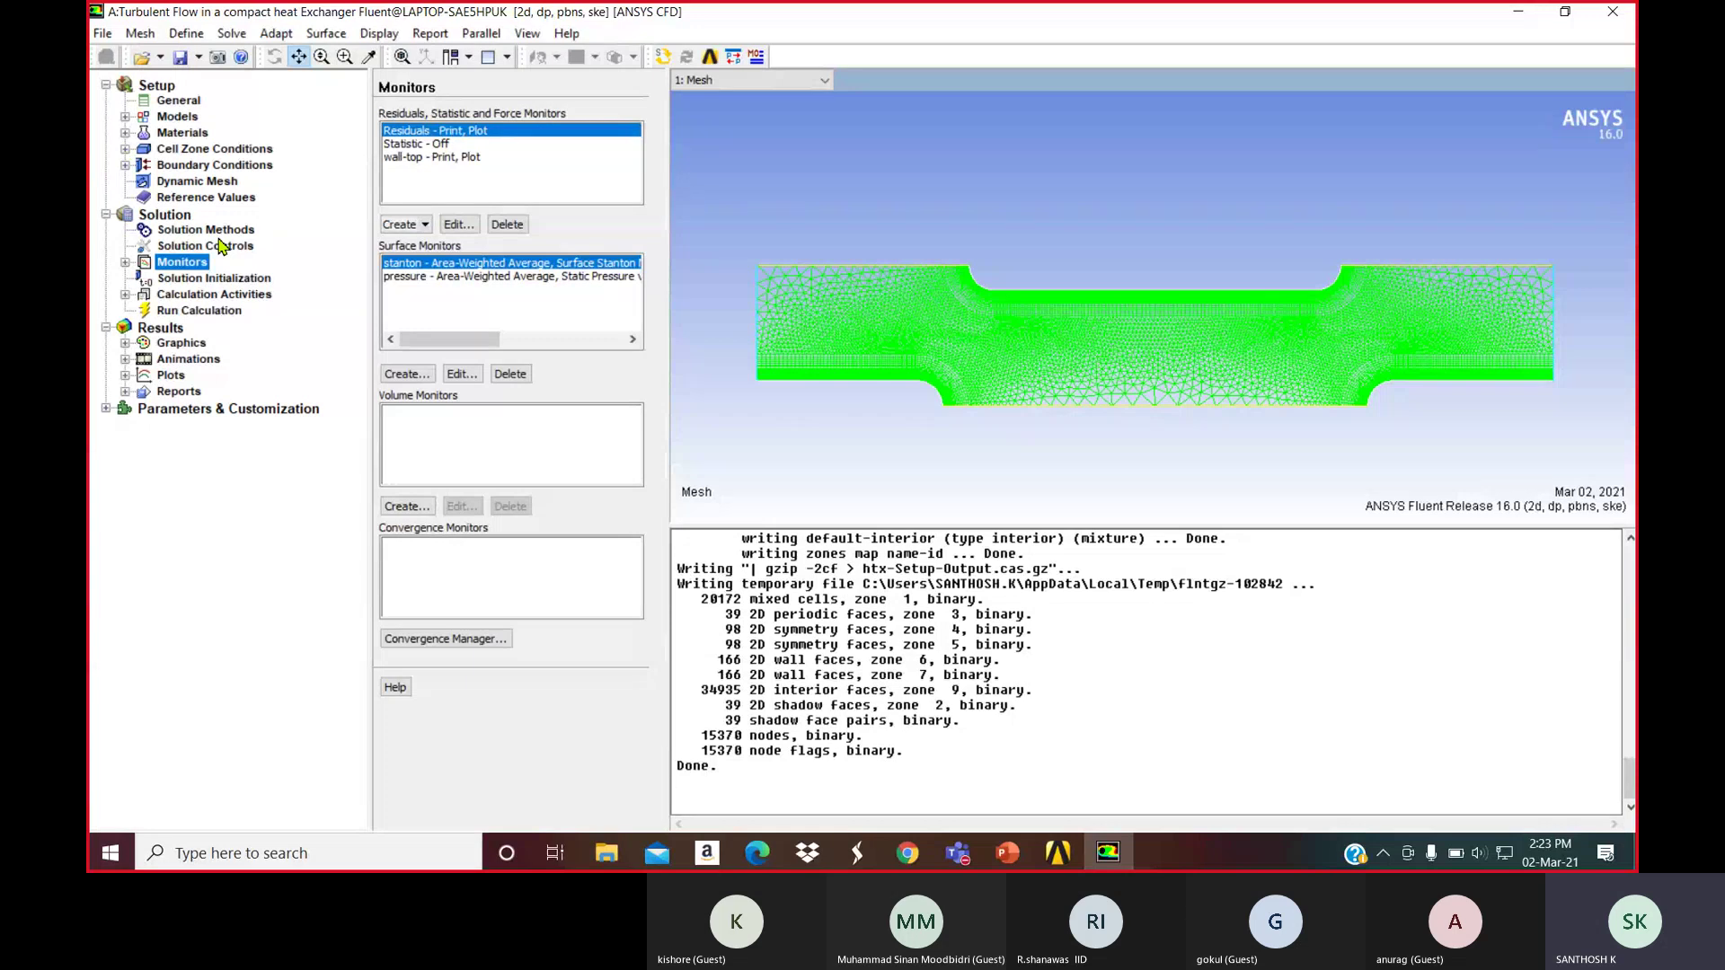
# Compute the reference values from the fluid zone, then write the case settings to file
pyautogui.click(221, 198)
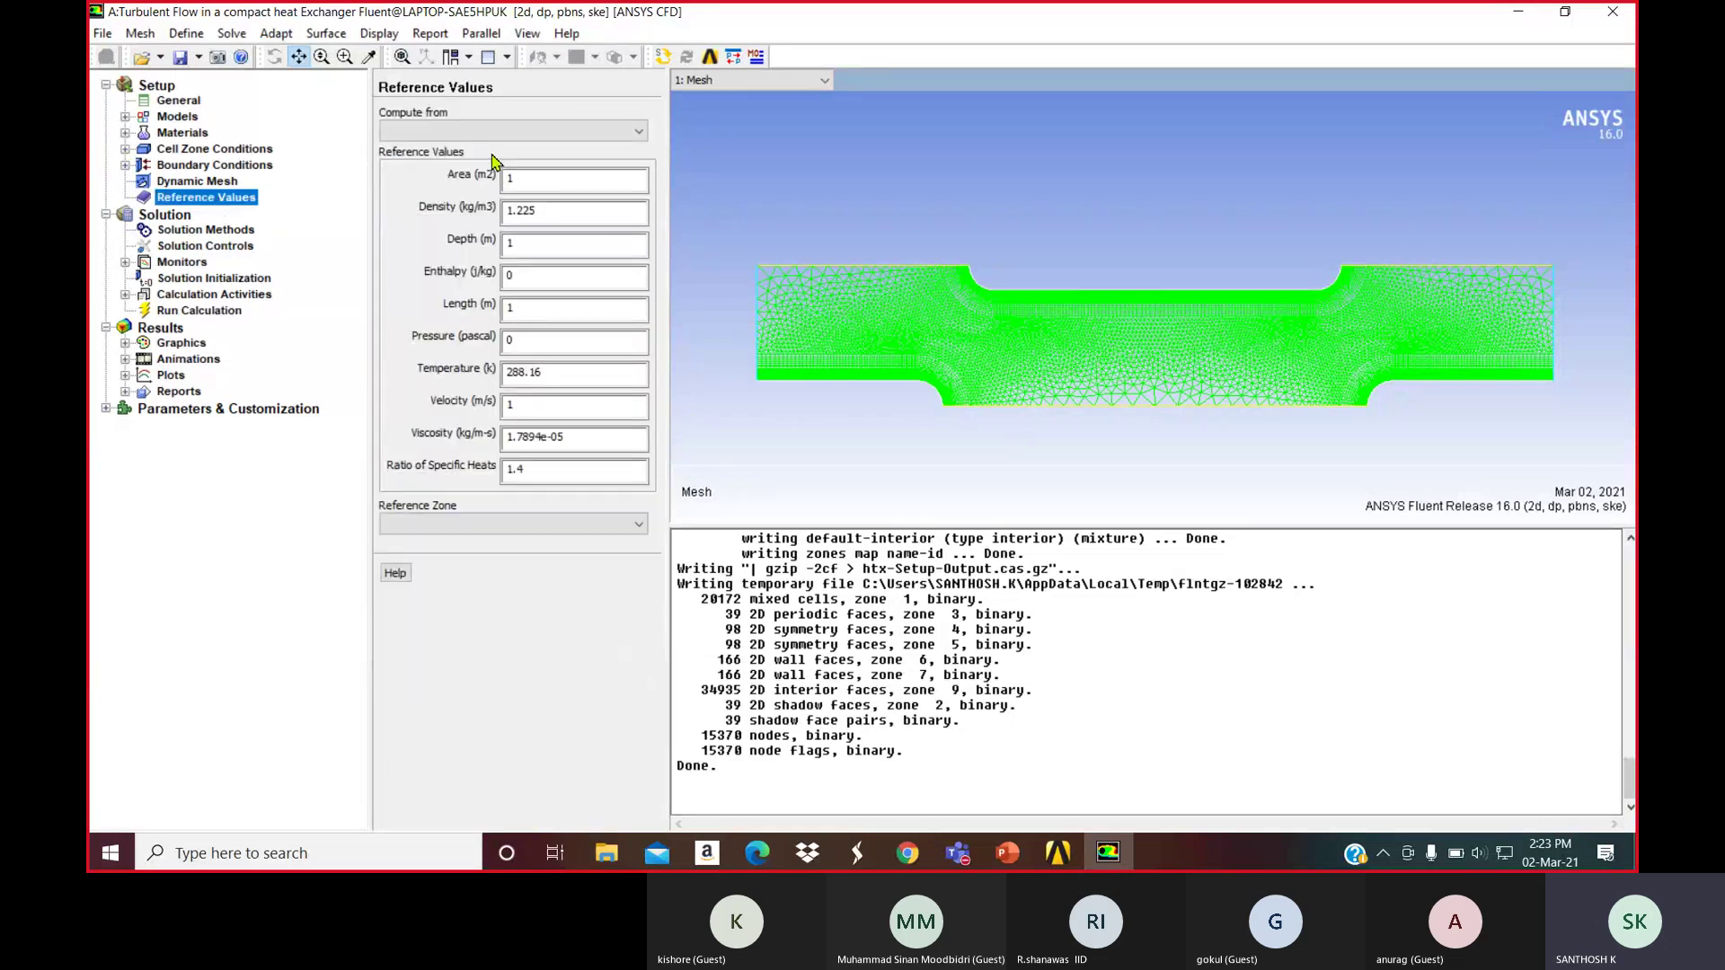
pyautogui.click(495, 137)
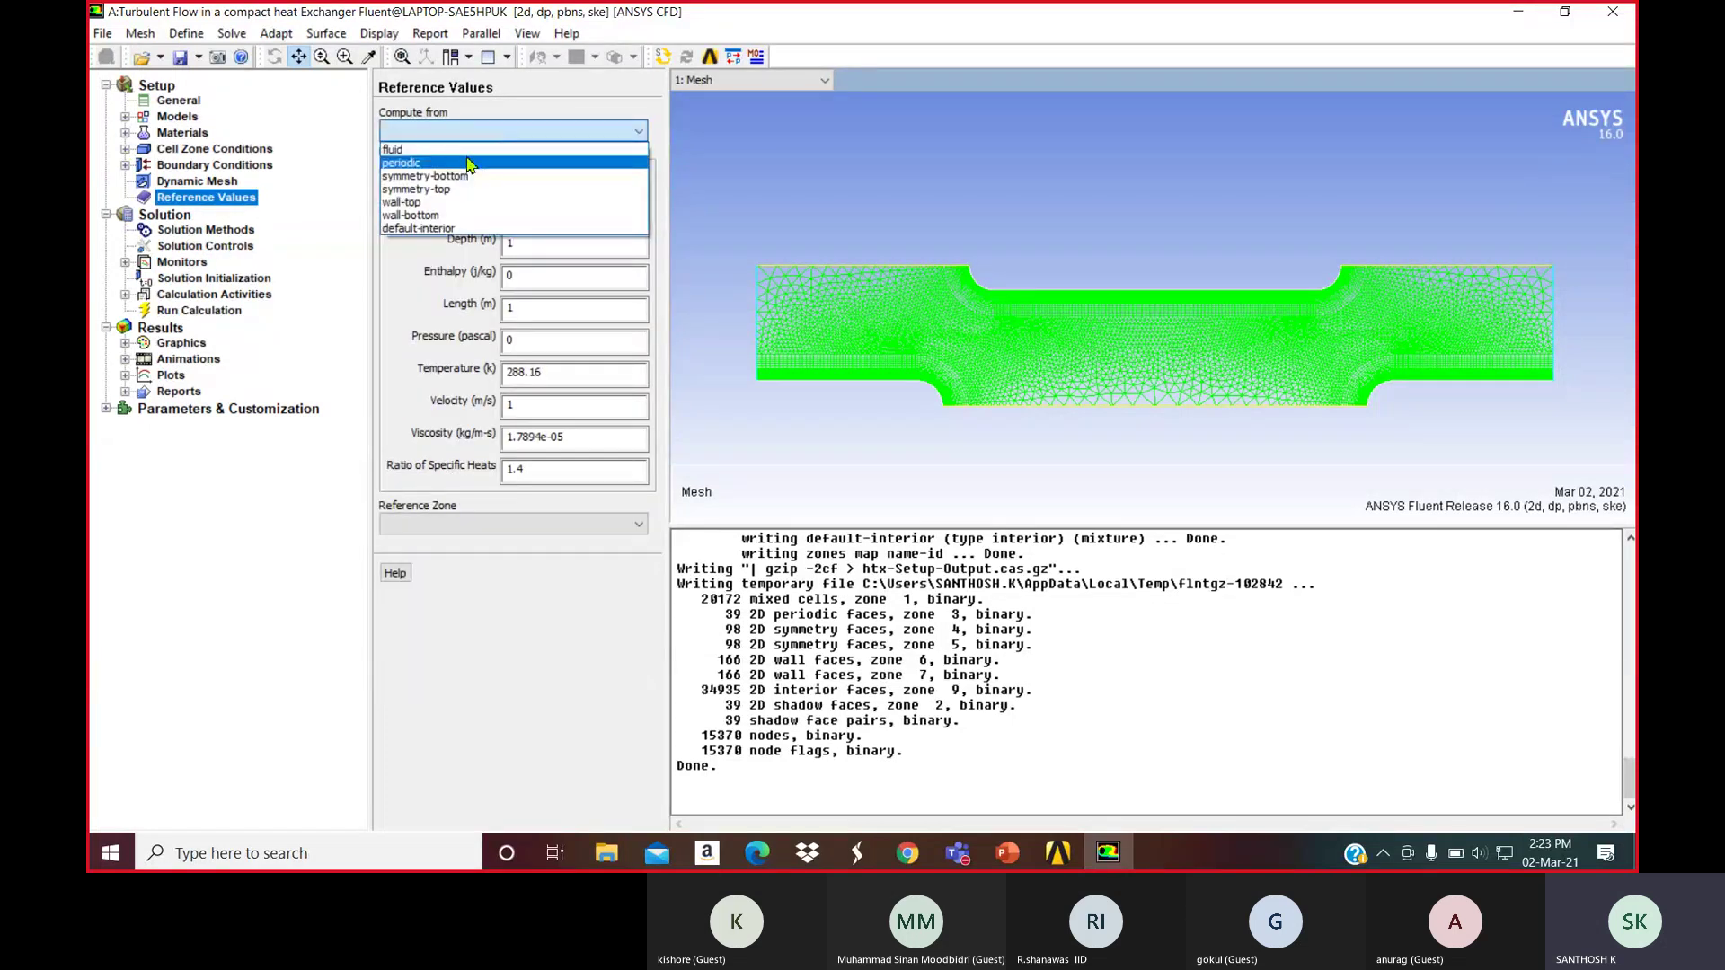
pyautogui.click(463, 150)
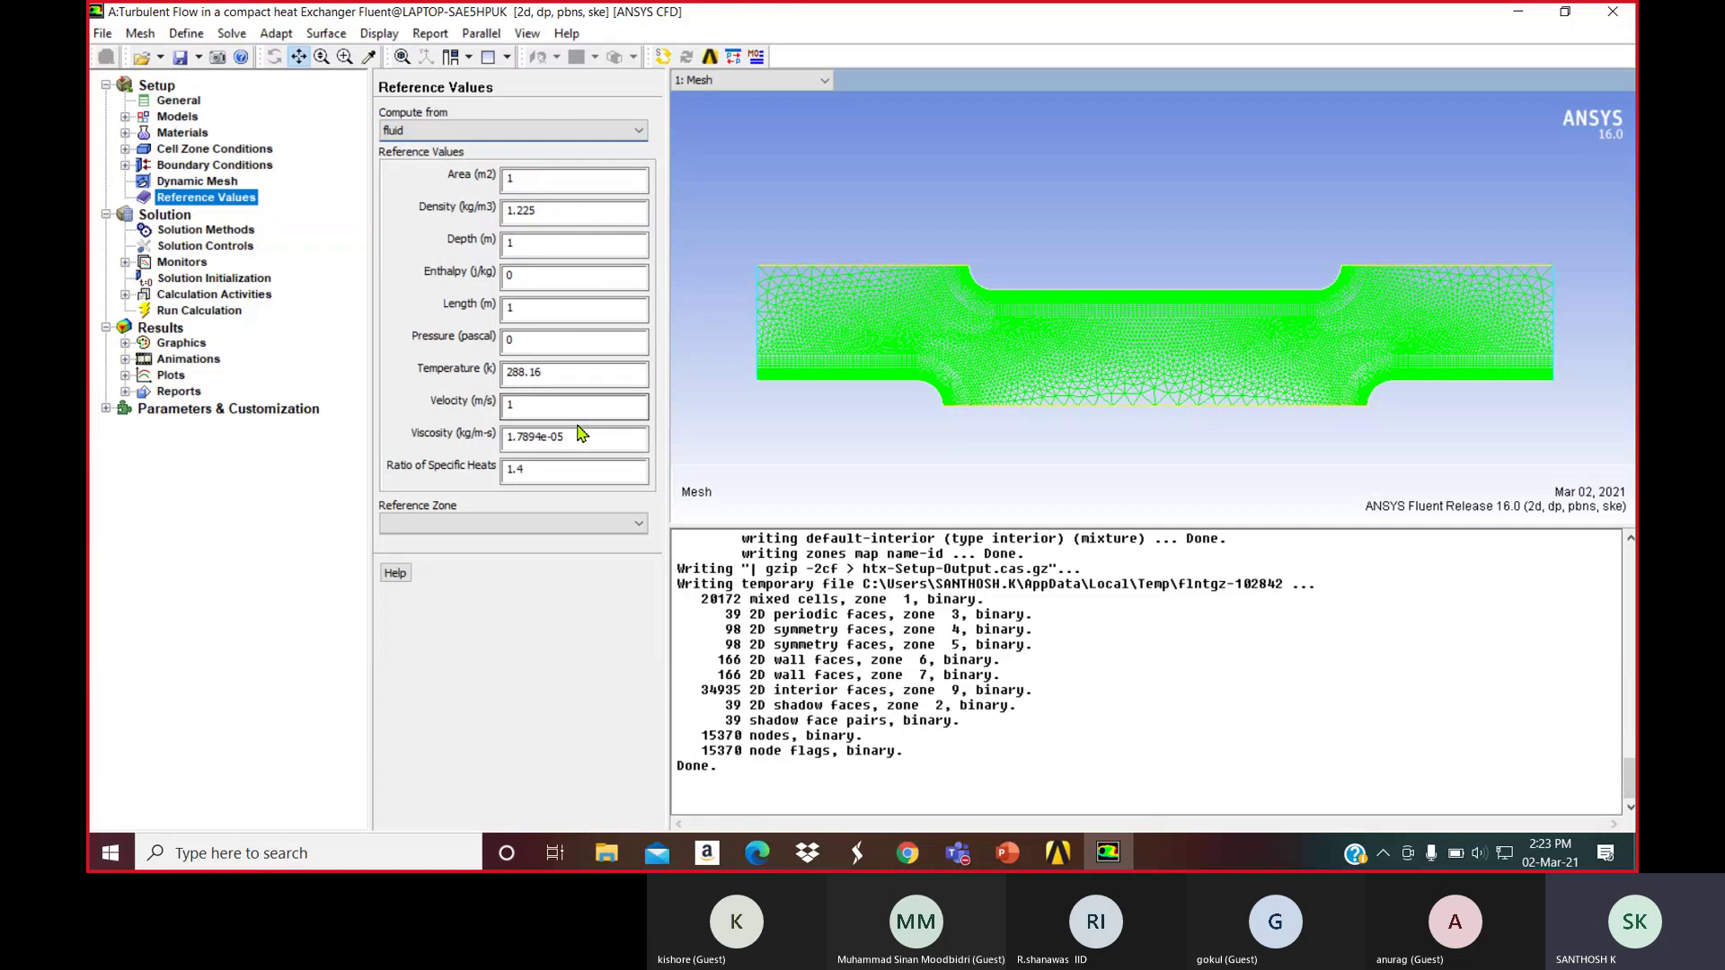
pyautogui.click(199, 58)
pyautogui.click(220, 90)
# Switch Momentum, Turbulent Kinetic Energy and Turbulent Dissipation Rate to Second Order Upwind, then display the Solution Controls
pyautogui.click(241, 233)
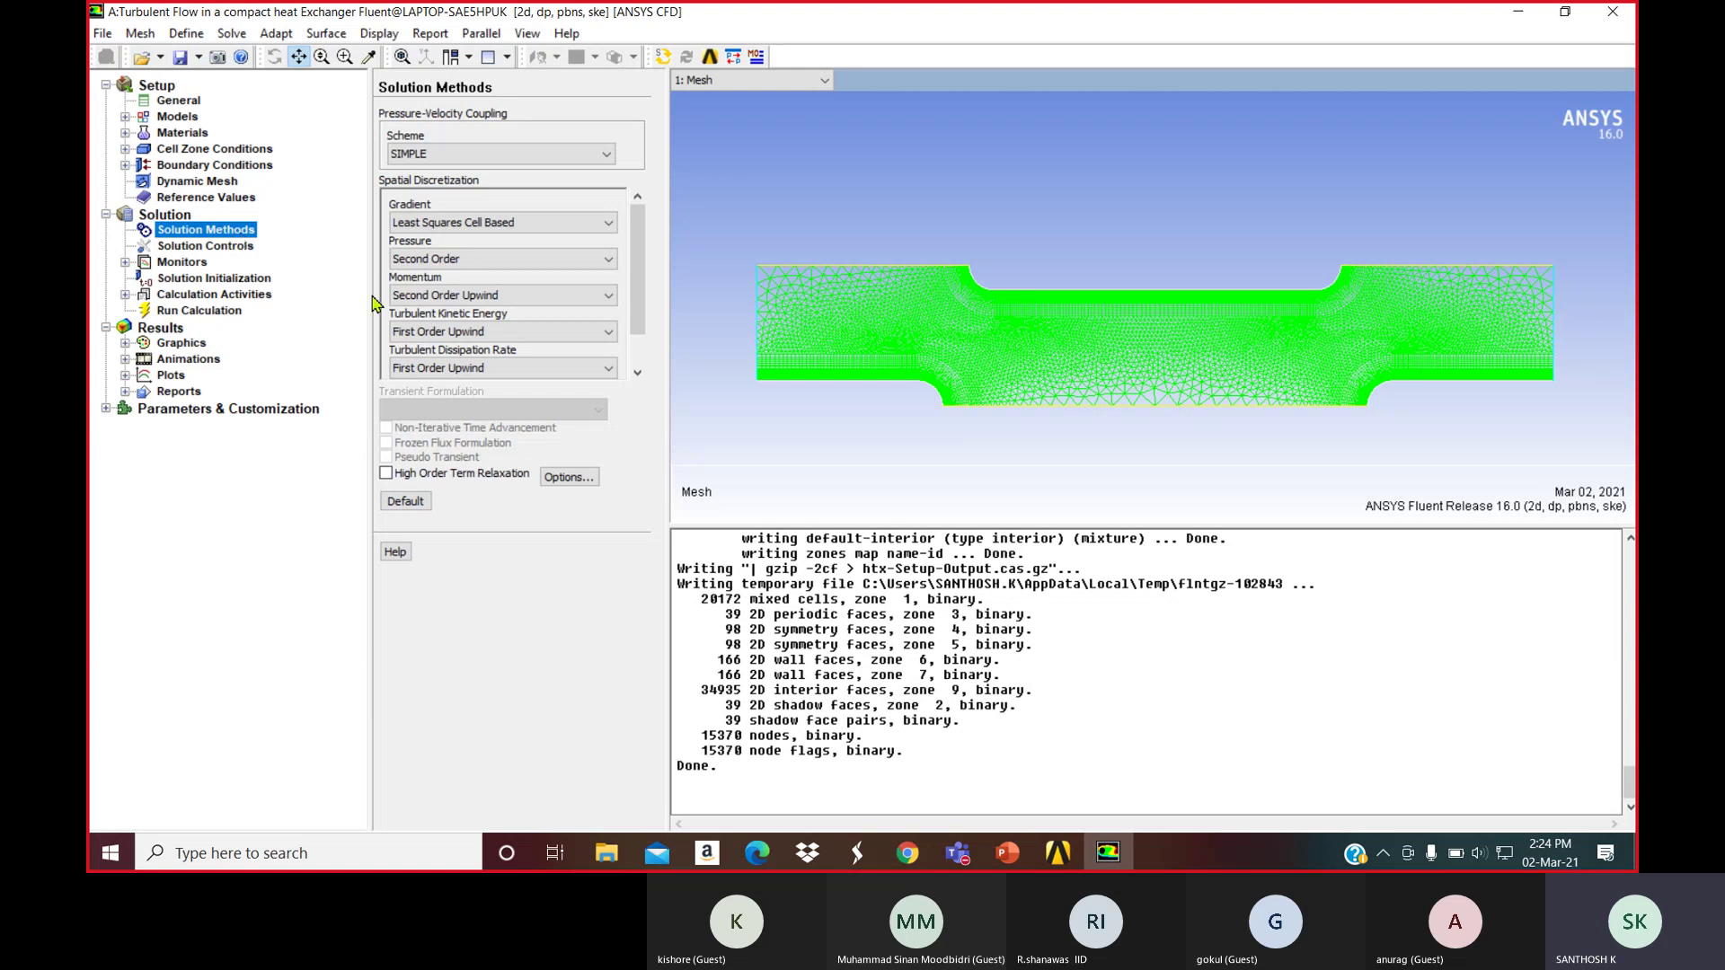
pyautogui.click(435, 300)
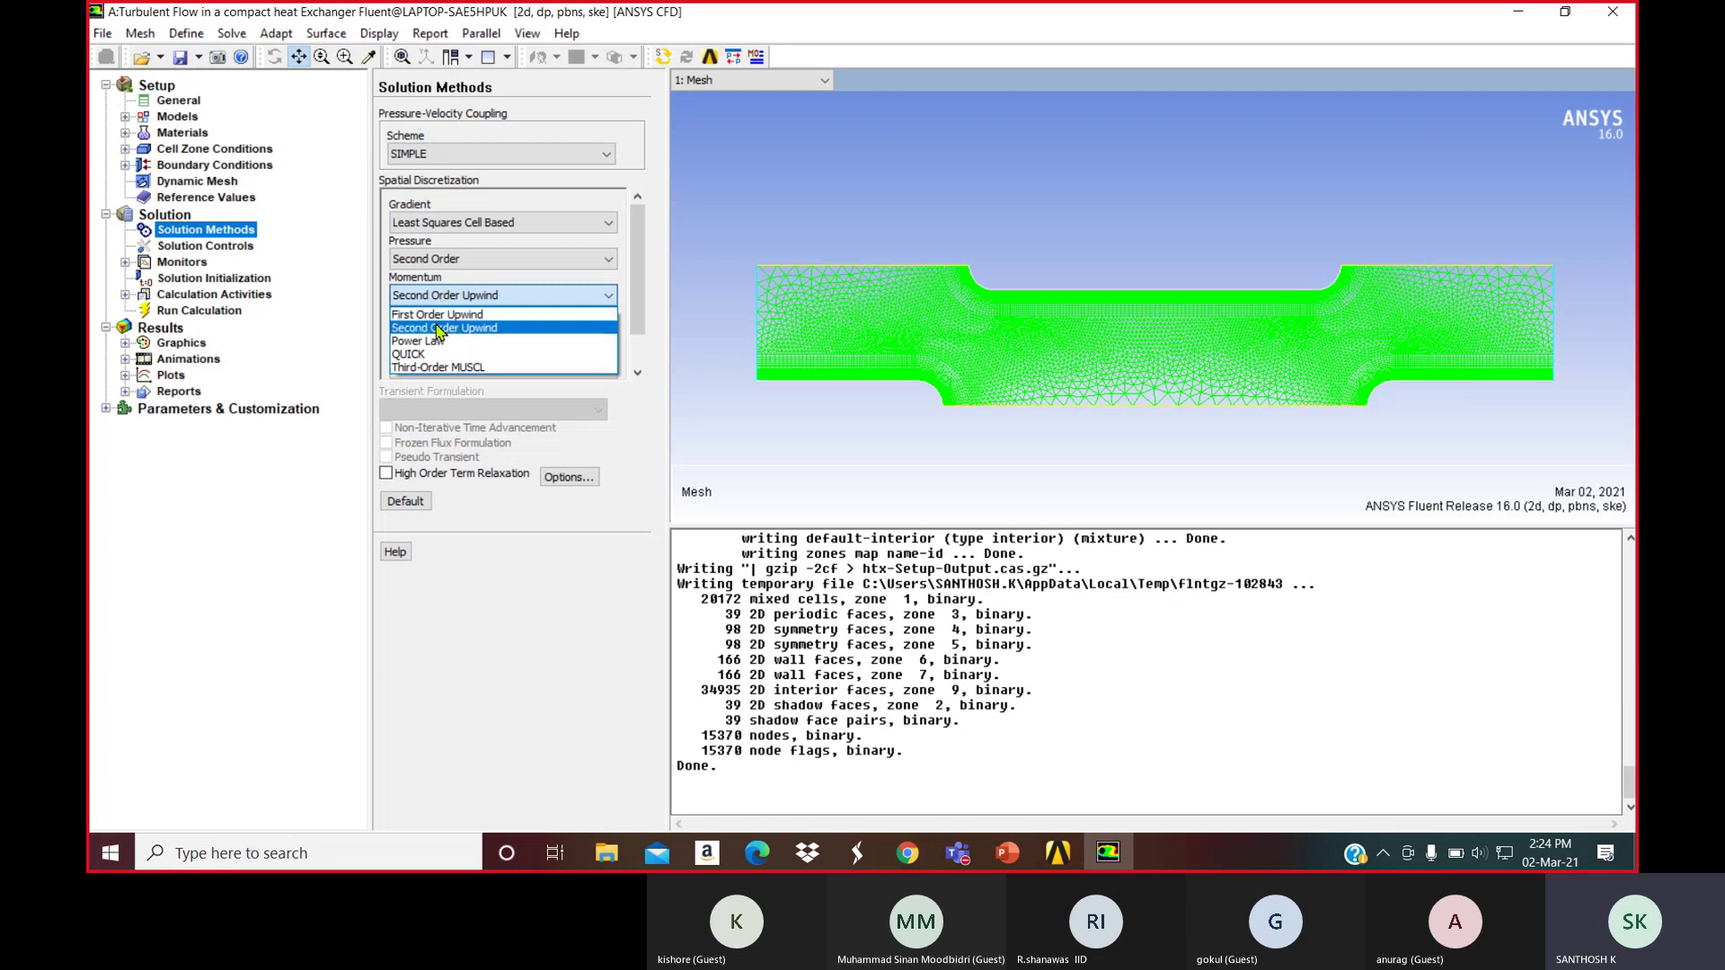
pyautogui.click(438, 329)
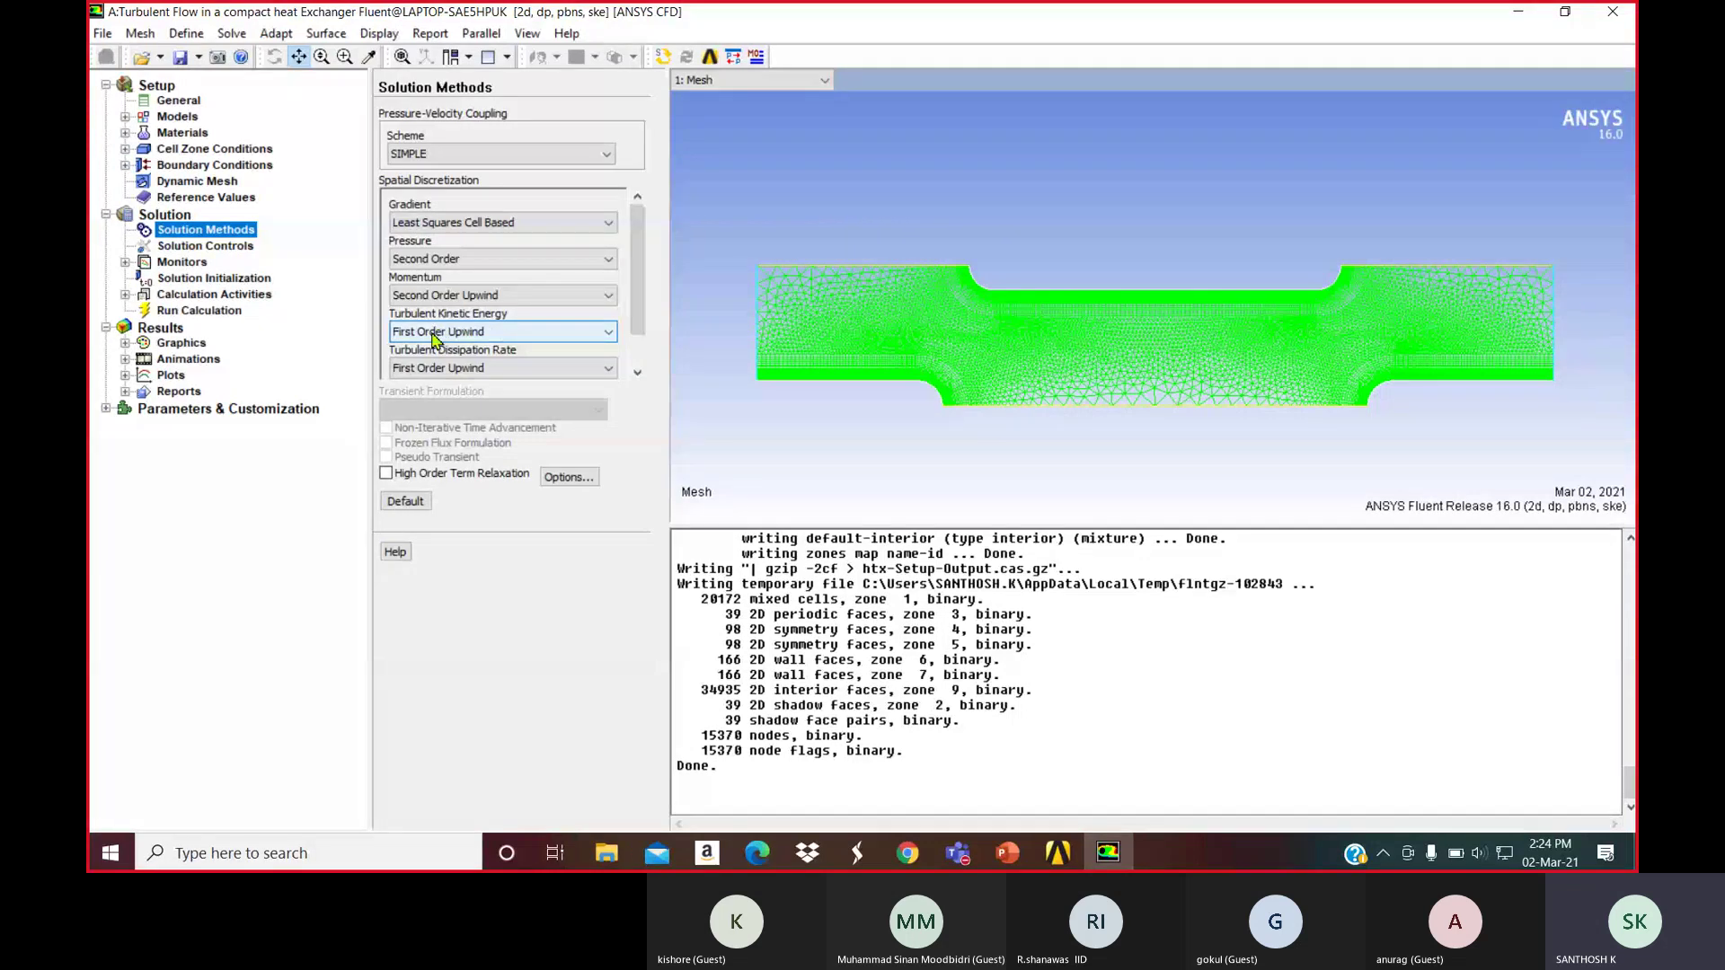
pyautogui.click(438, 333)
pyautogui.click(460, 364)
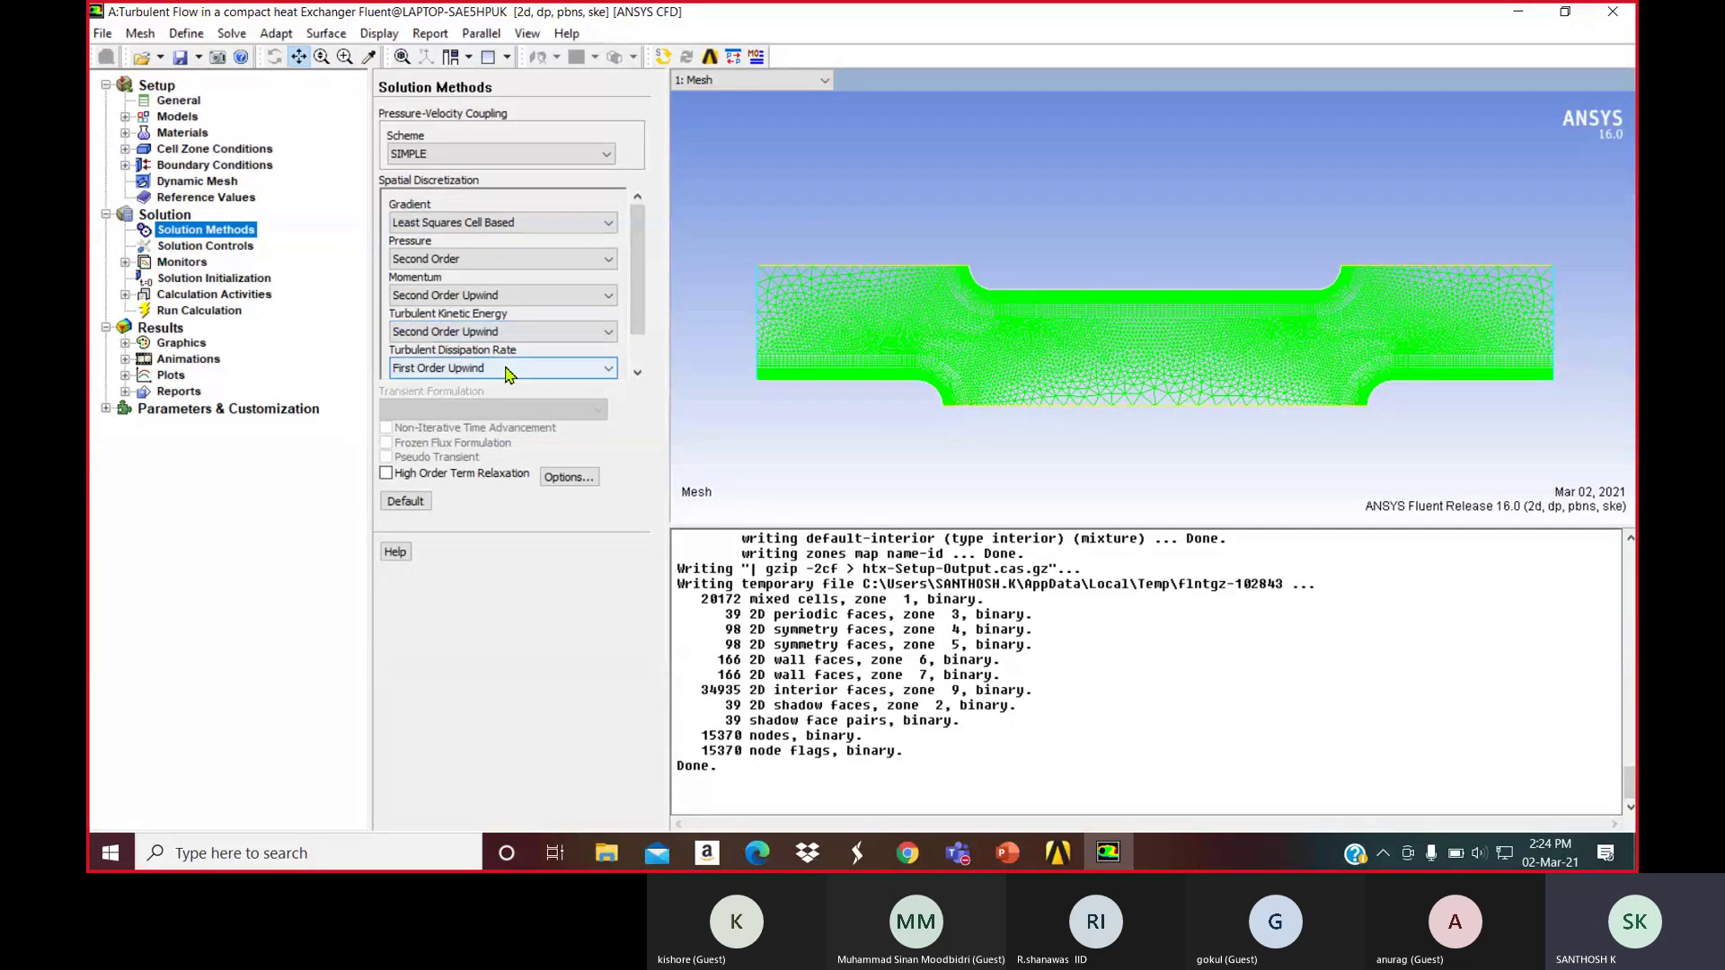
pyautogui.click(508, 369)
pyautogui.click(483, 405)
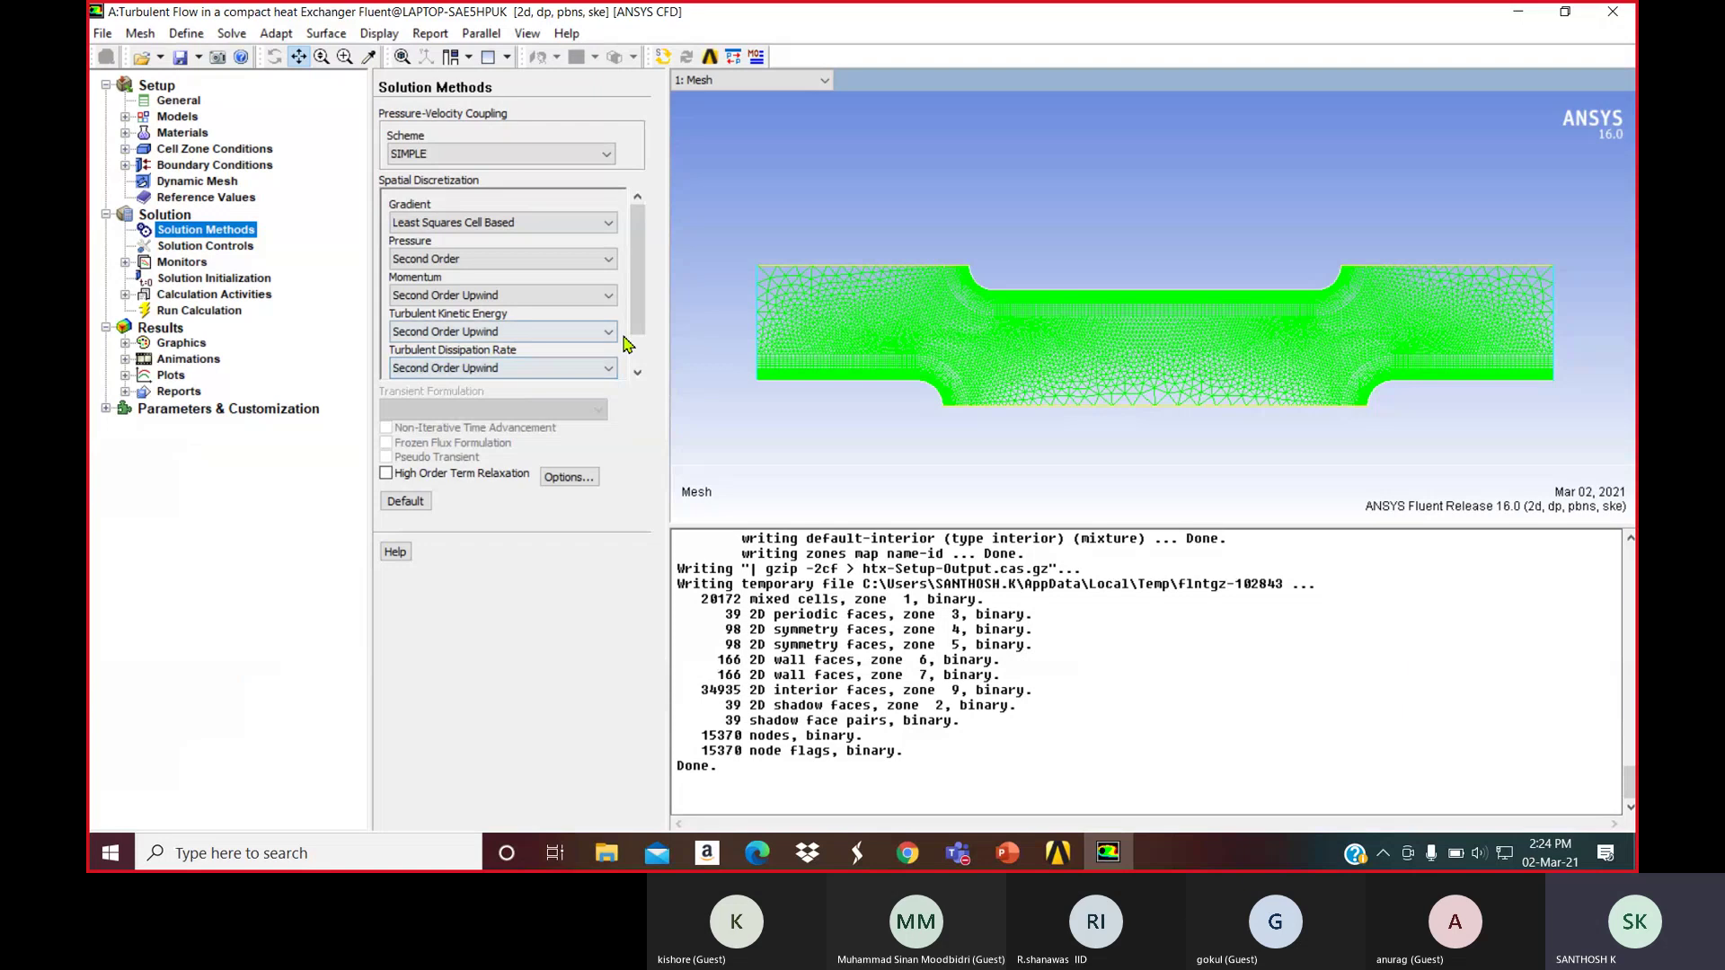
pyautogui.scroll(-2, 636, 364)
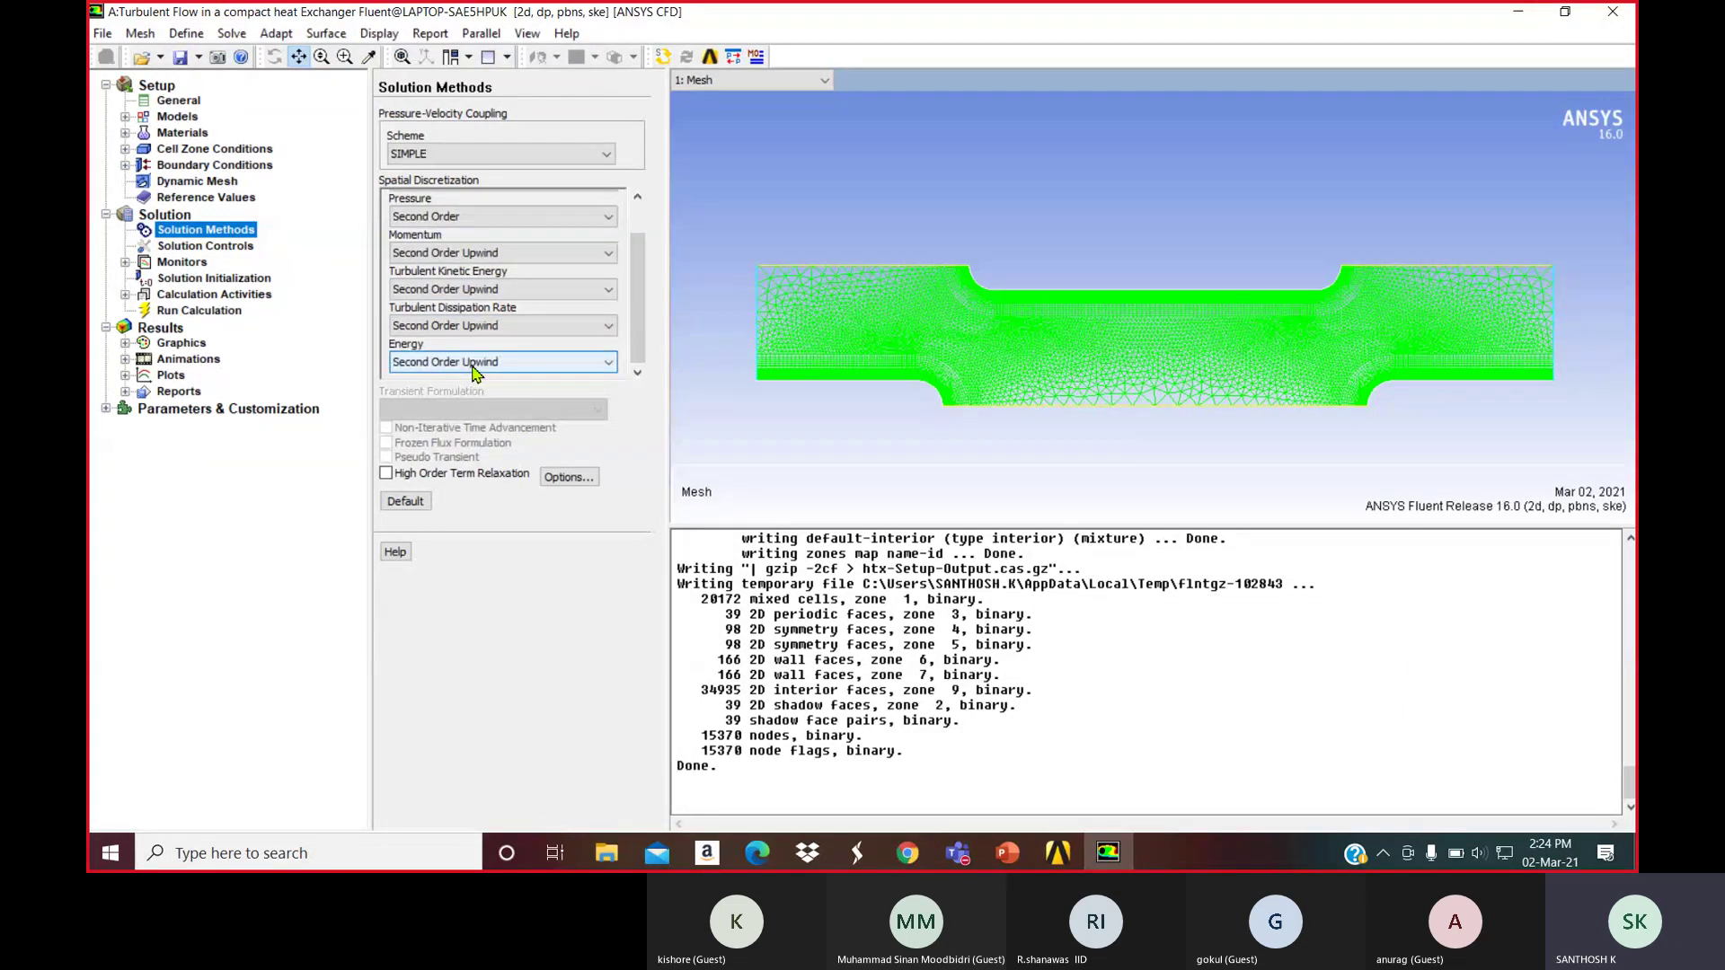
pyautogui.click(223, 247)
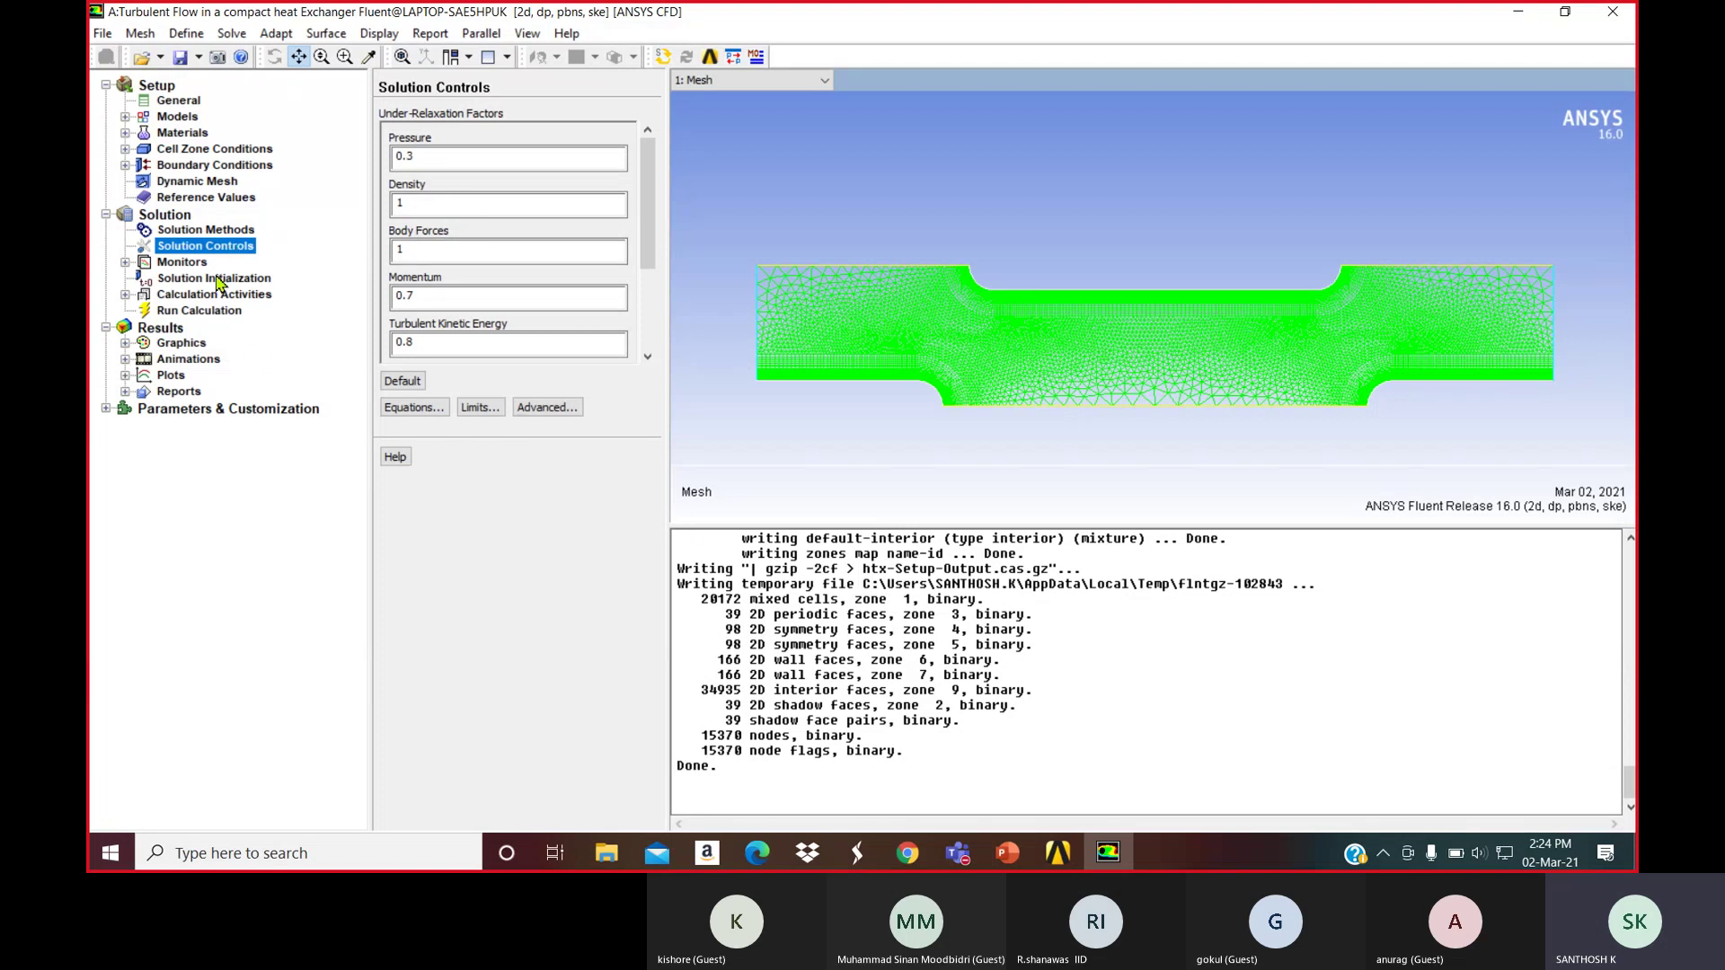
pyautogui.click(202, 231)
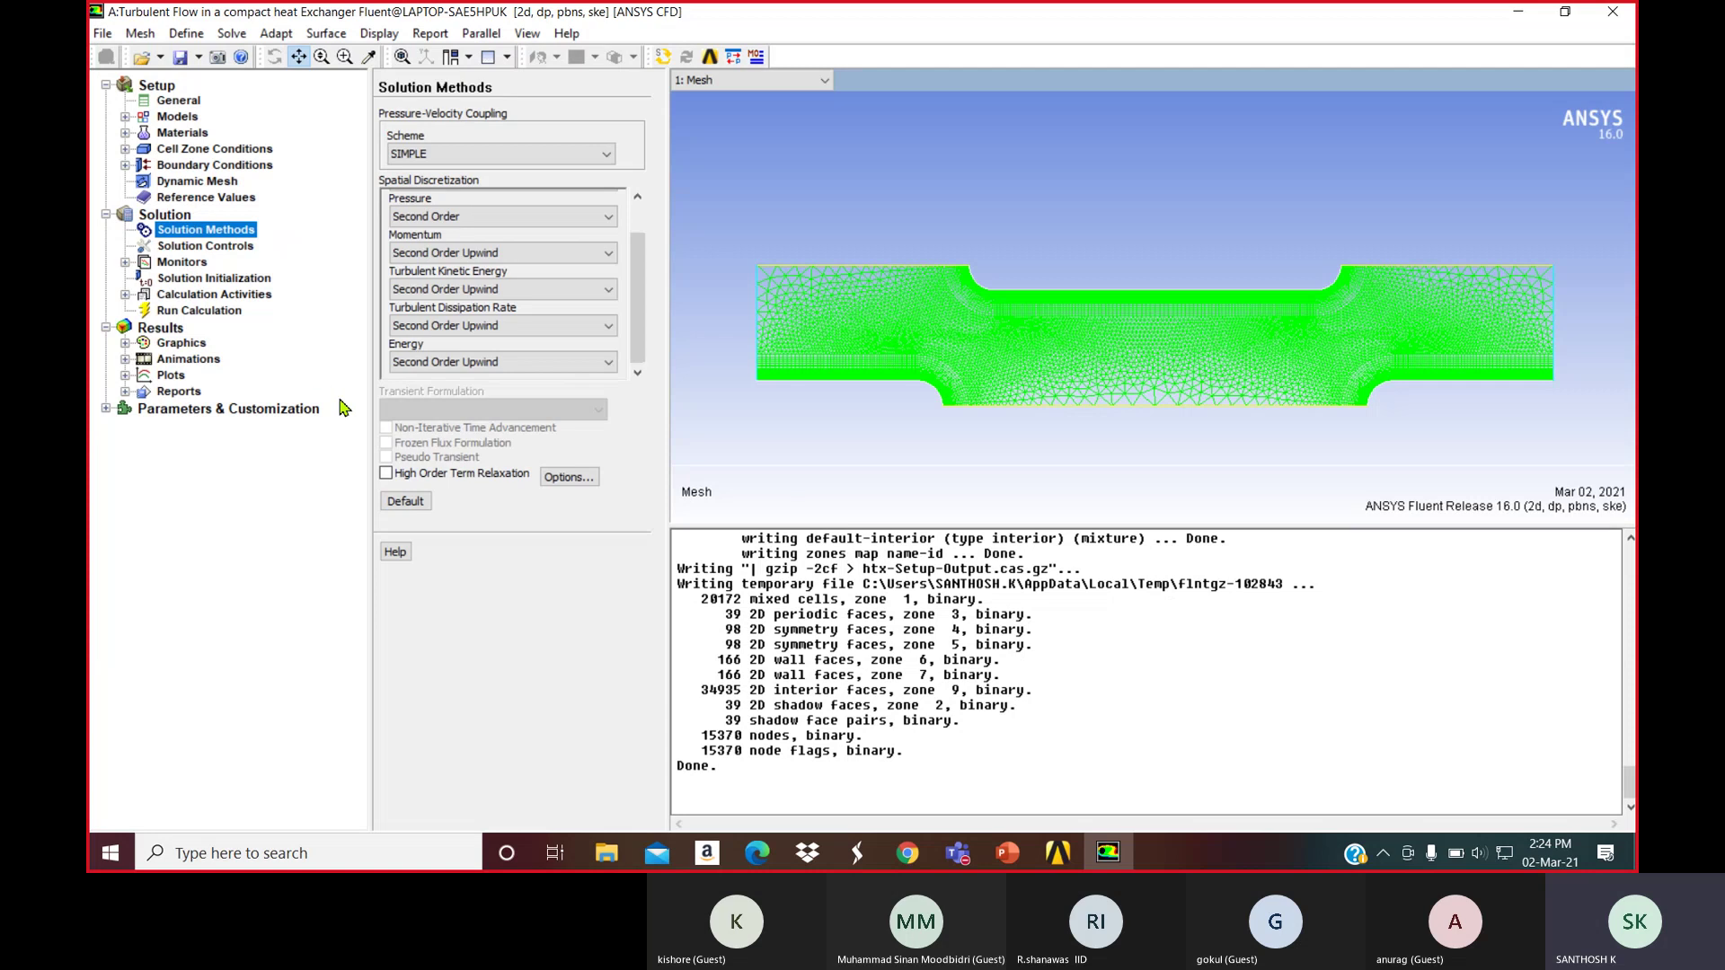
pyautogui.click(567, 477)
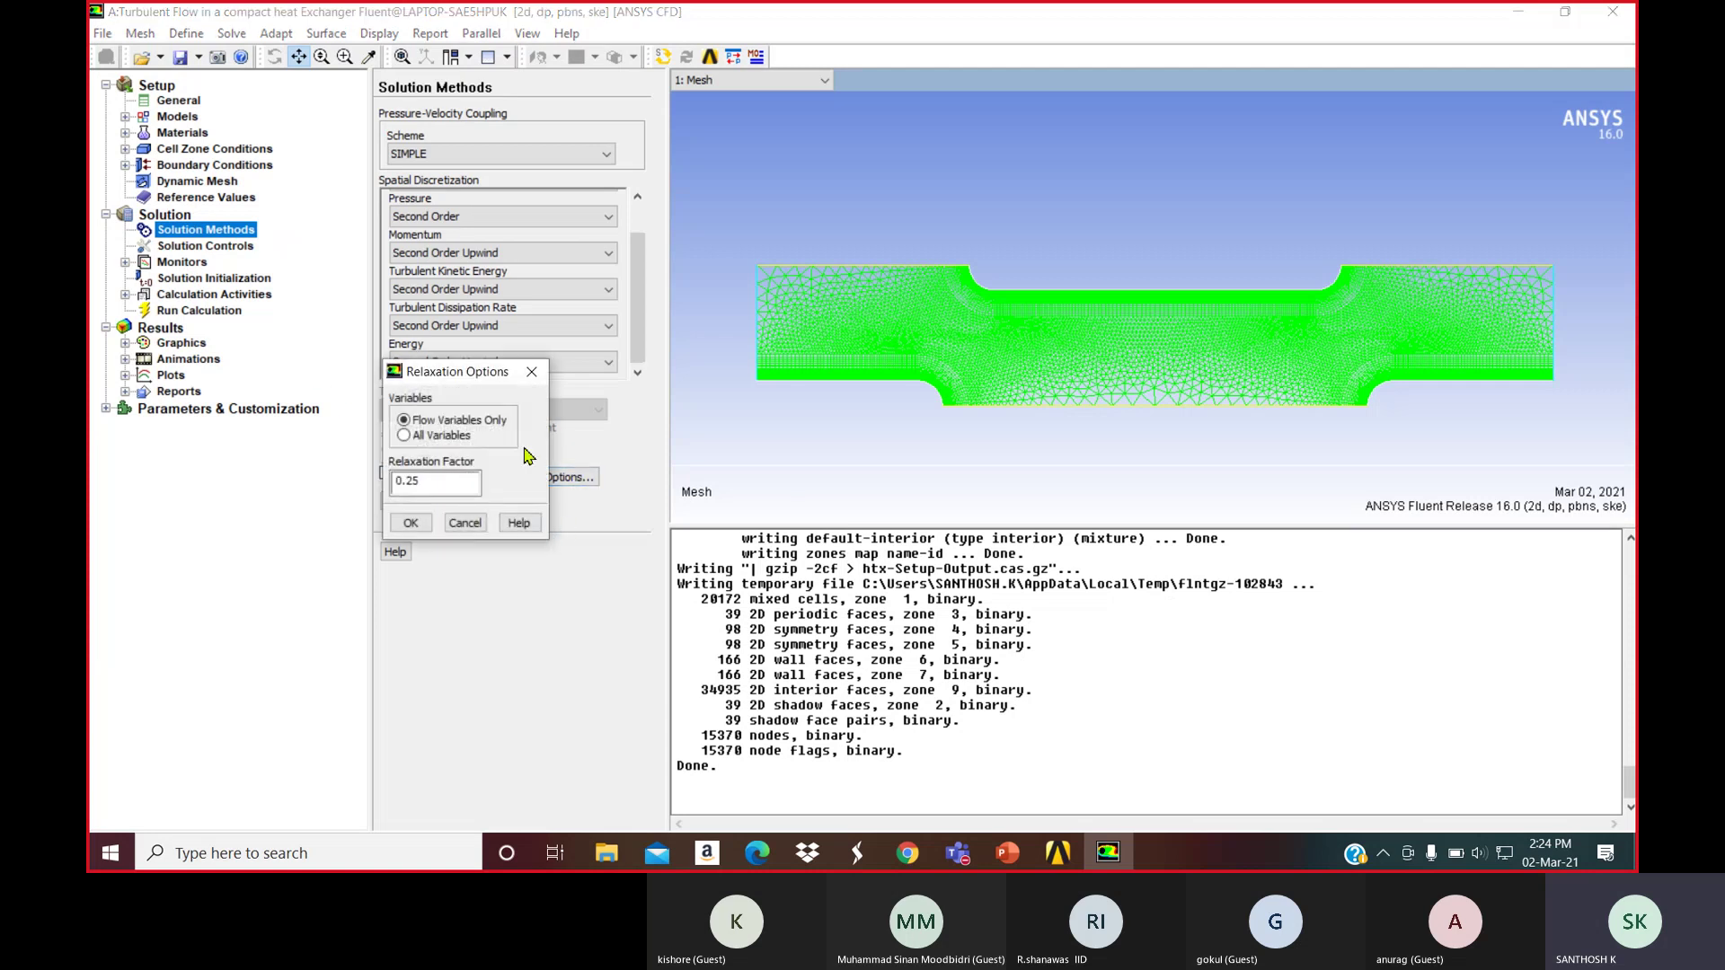
pyautogui.click(531, 371)
pyautogui.click(206, 246)
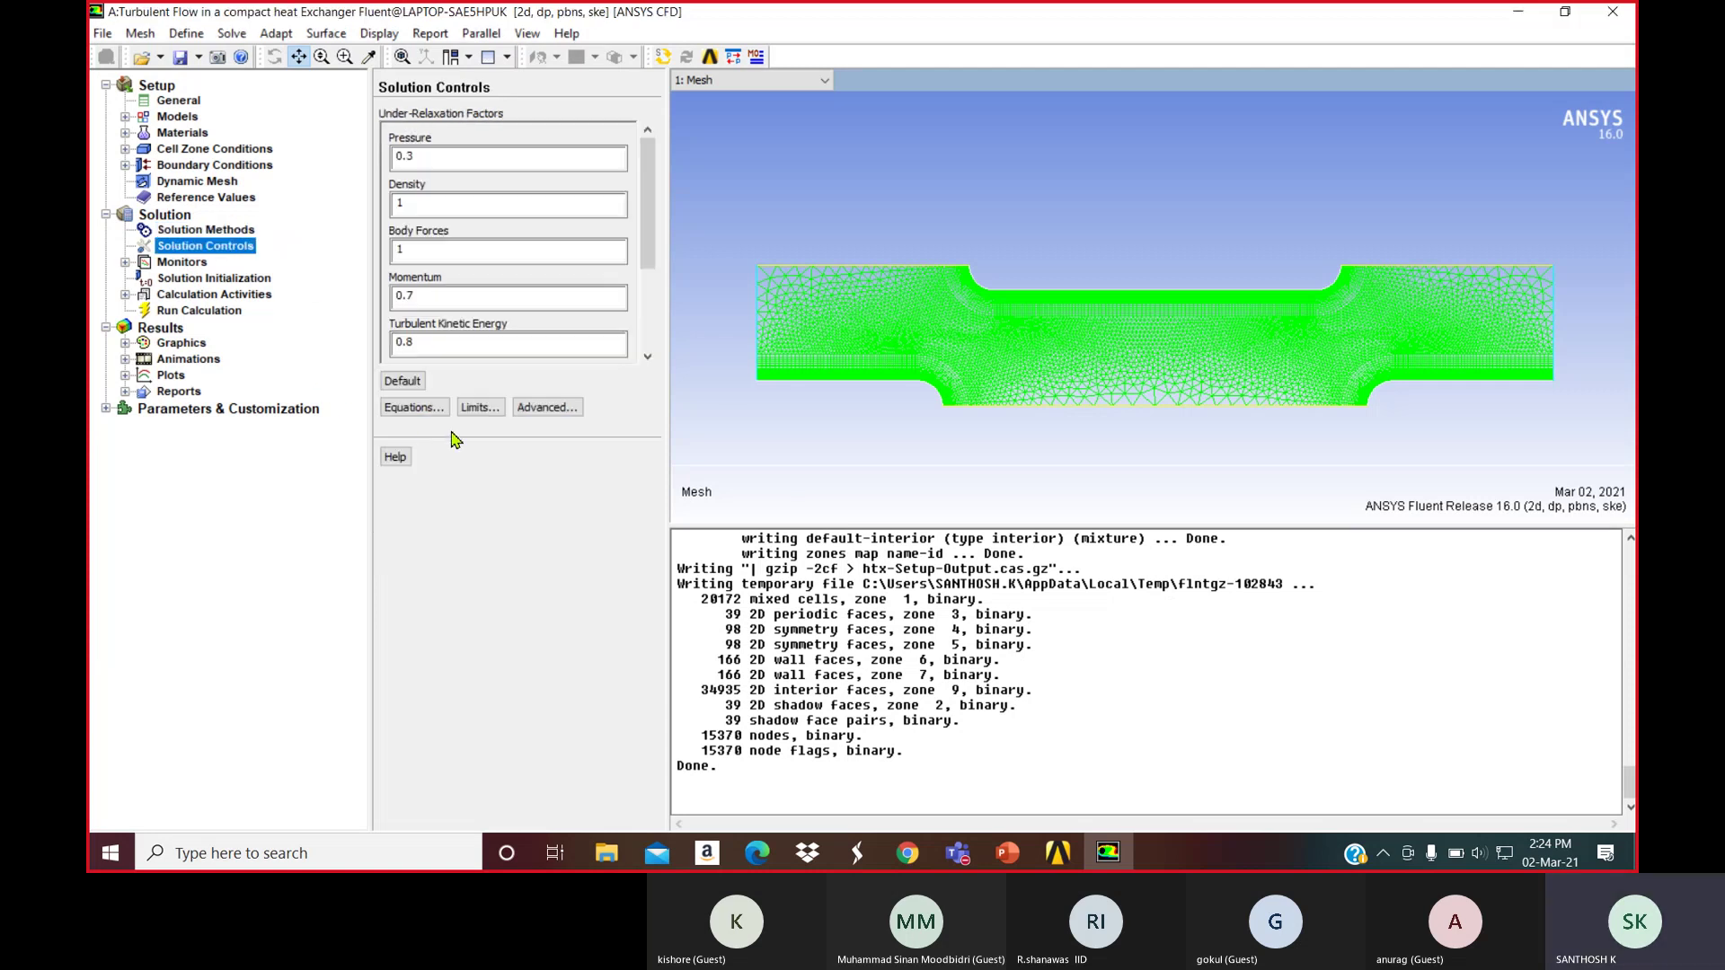
pyautogui.click(413, 408)
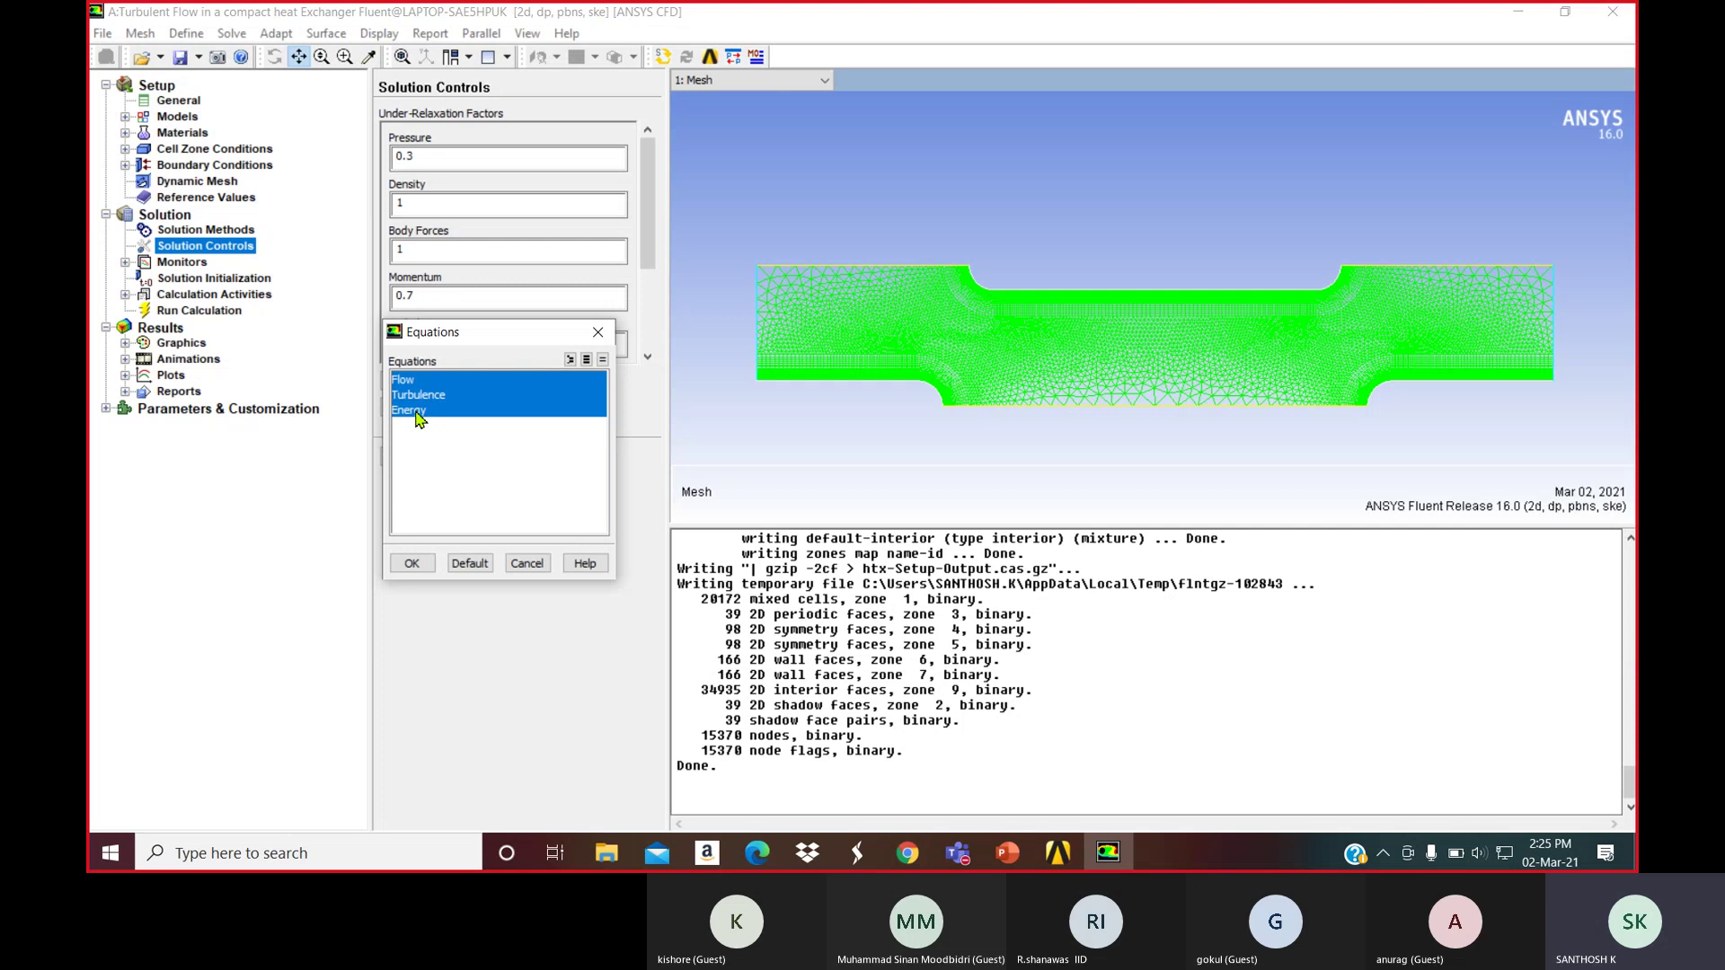
pyautogui.click(406, 561)
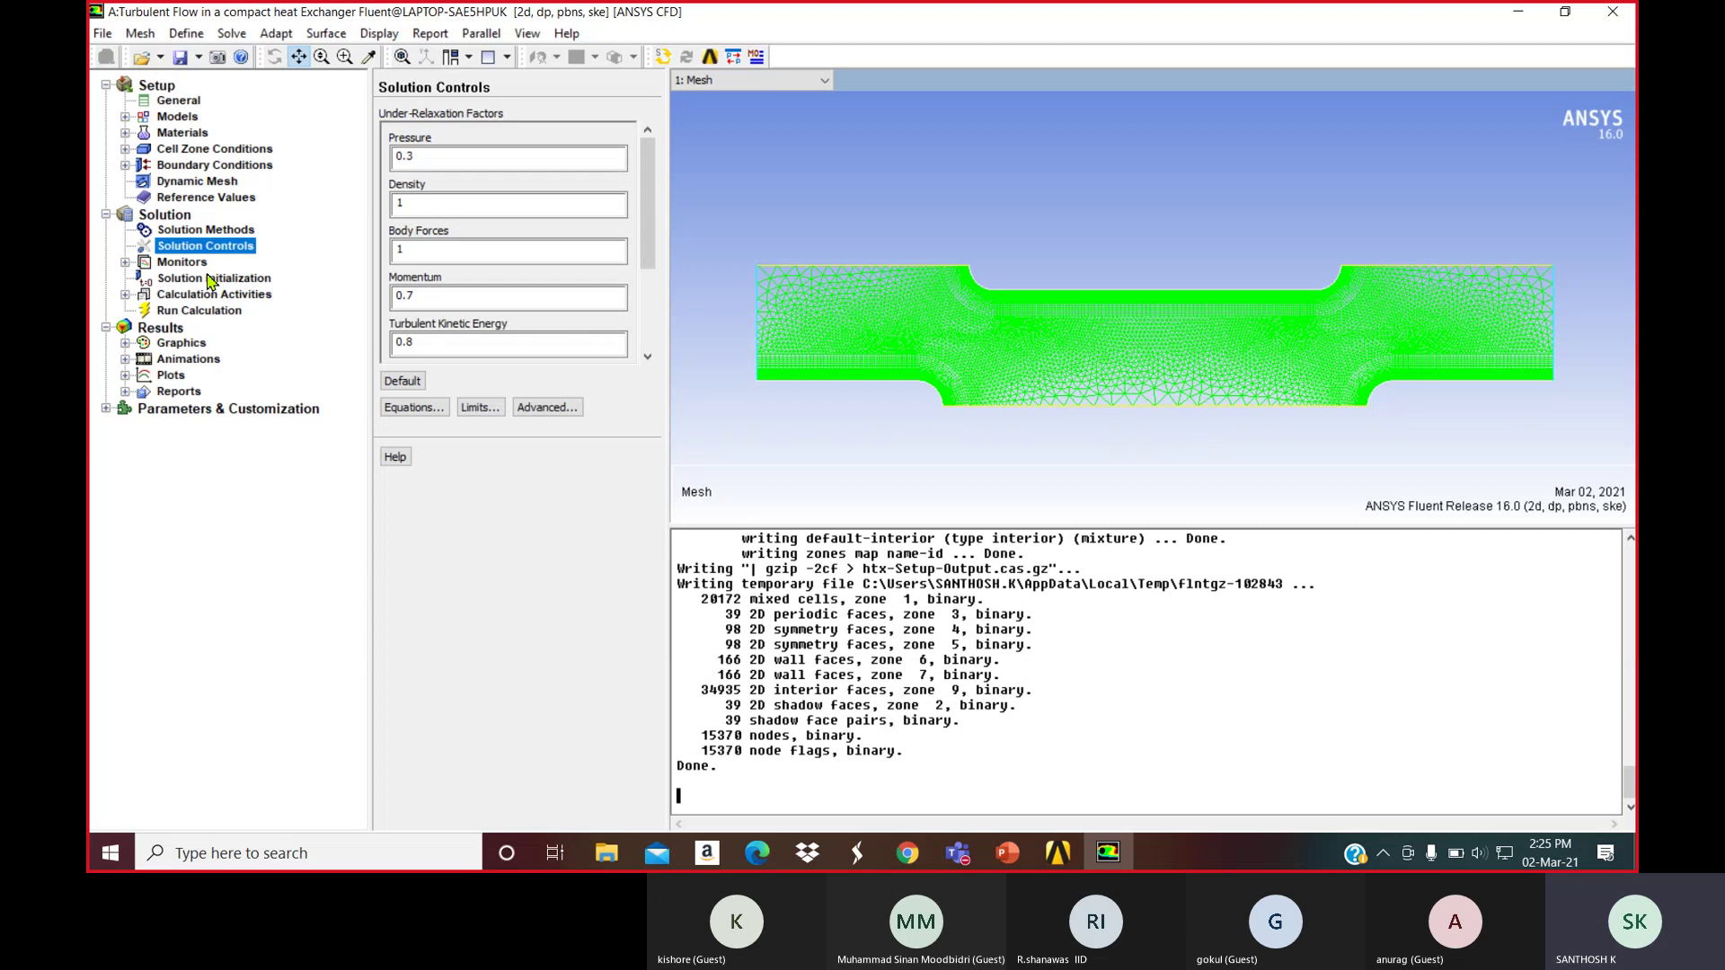
# Initialize the solution using Hybrid Initialization on the Solution Initialization page
pyautogui.click(209, 279)
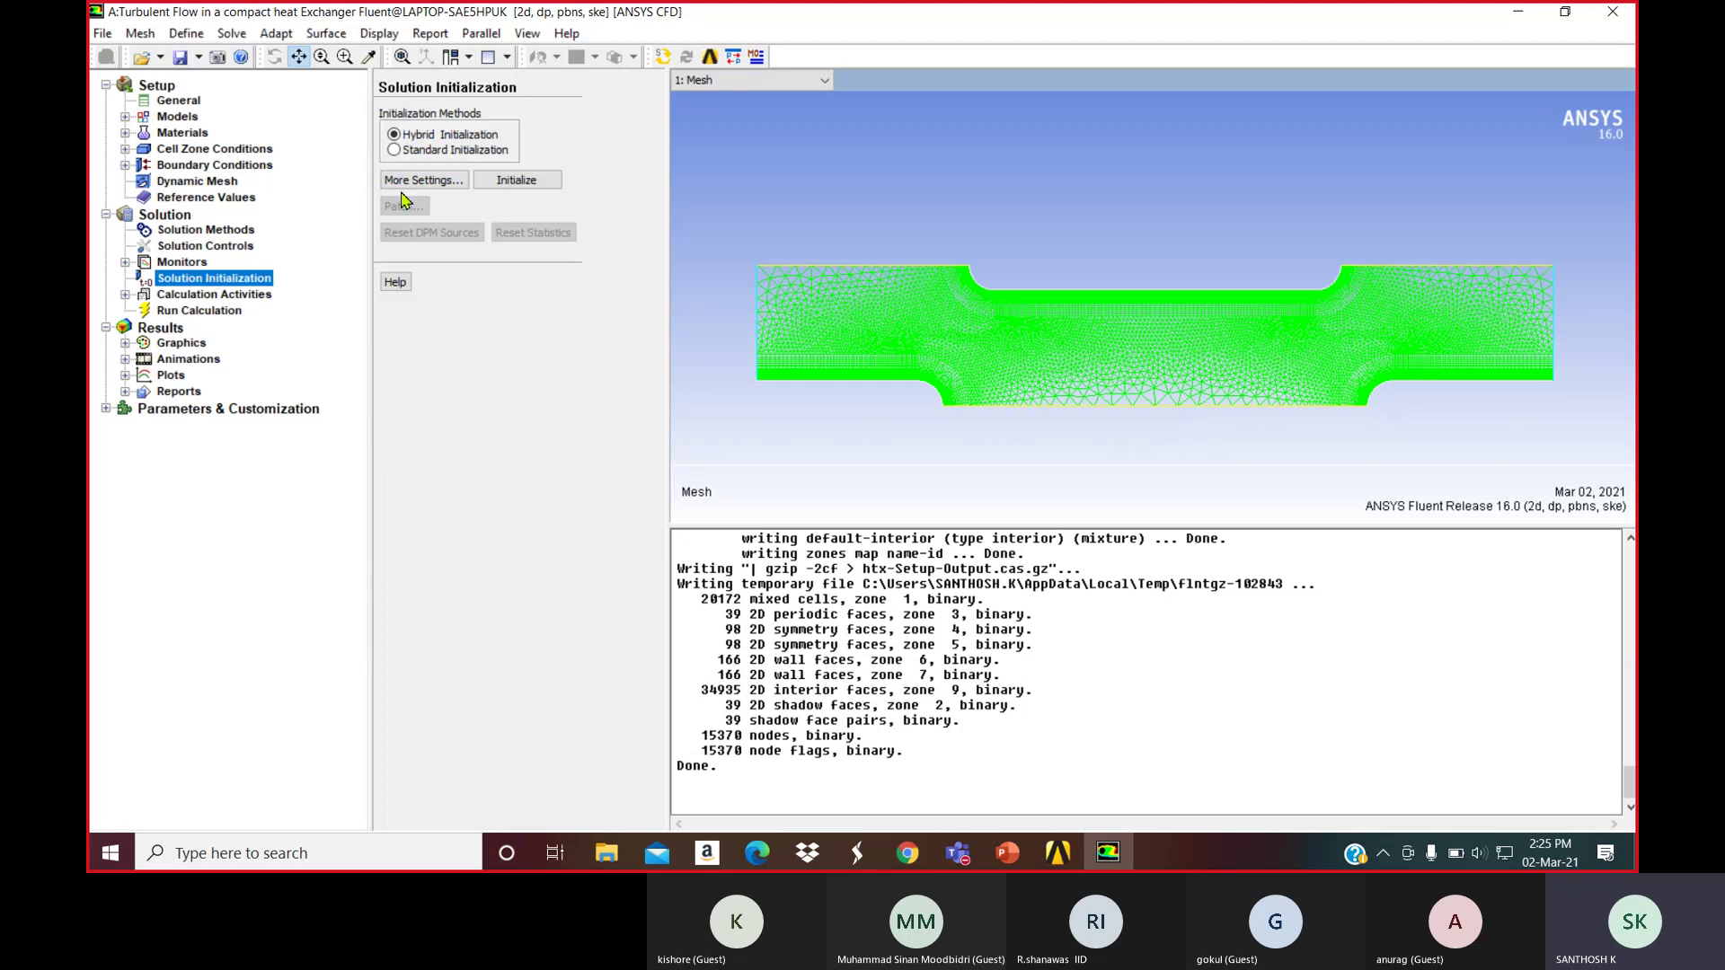
pyautogui.click(527, 184)
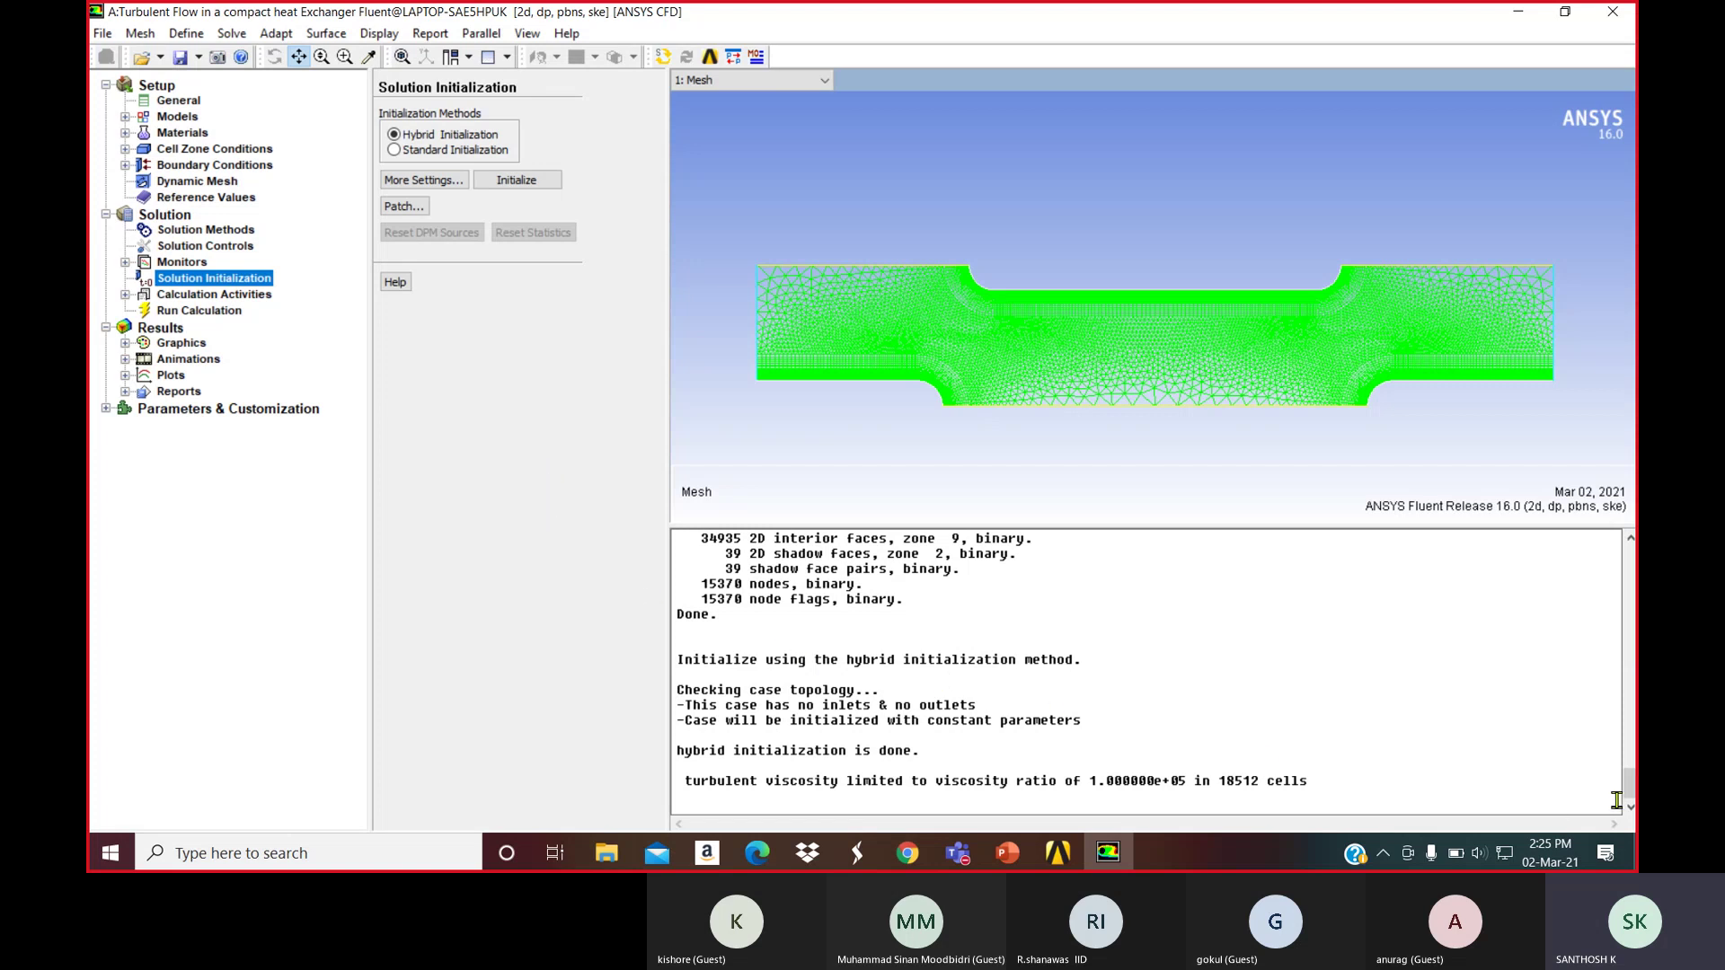
pyautogui.scroll(10, 1628, 790)
pyautogui.scroll(-10, 1628, 791)
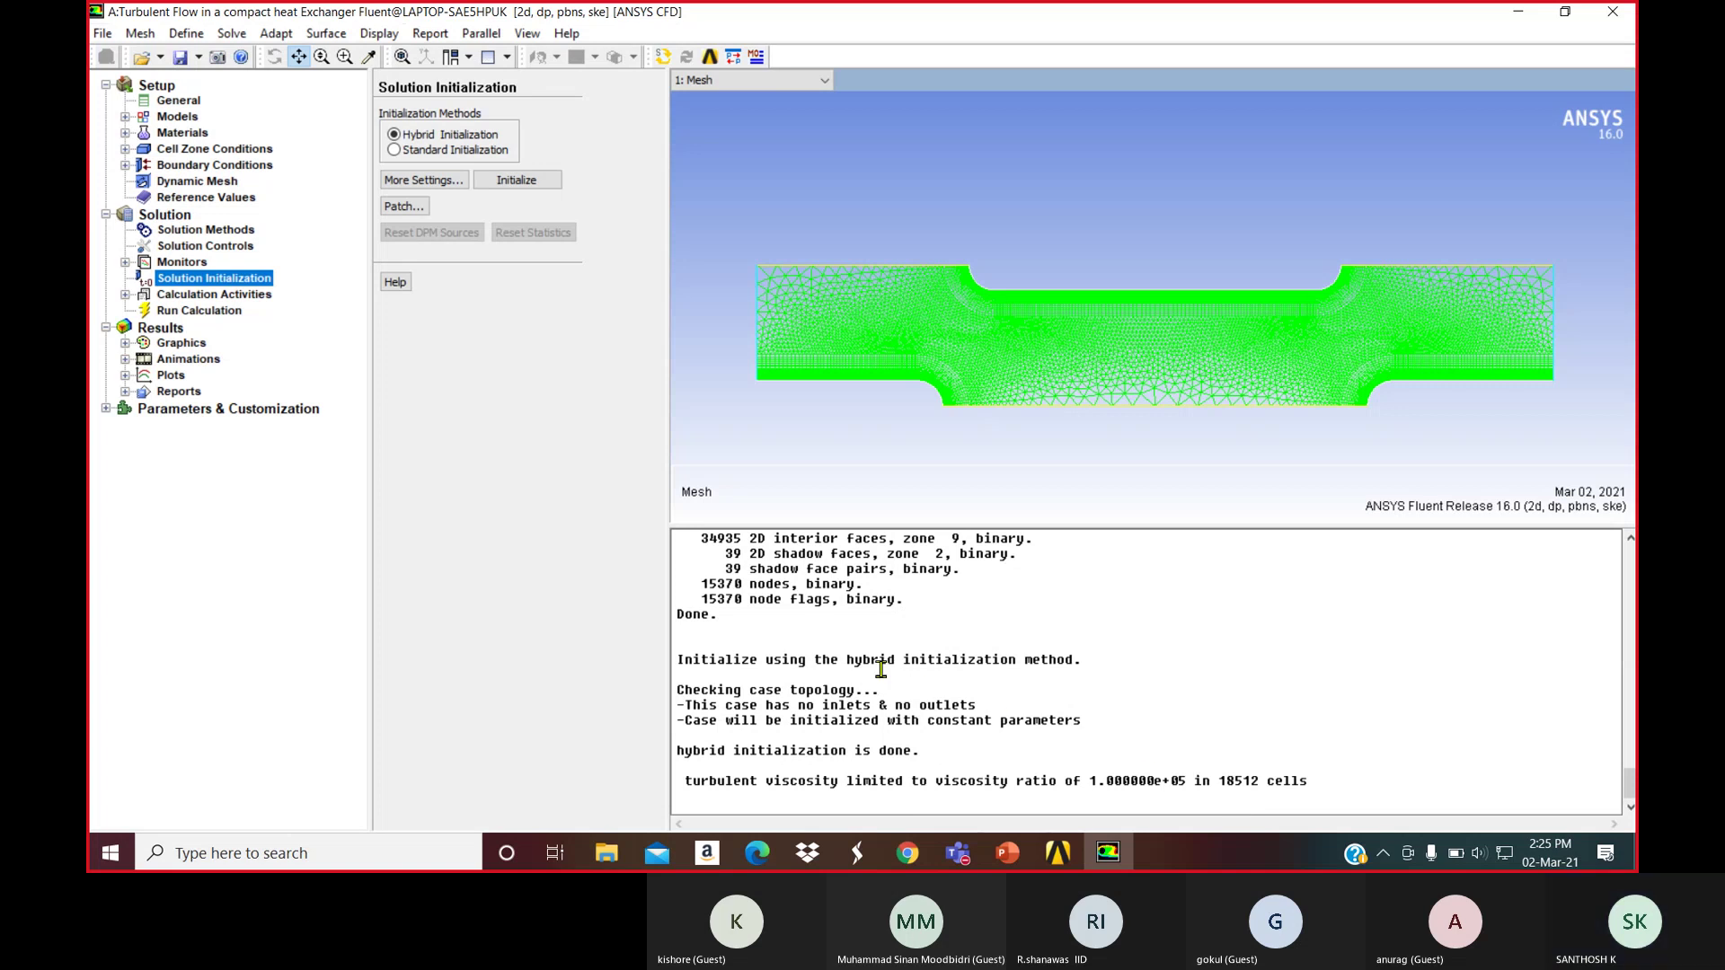
# Set the Number of Iterations to 500 in Run Calculation and start calculating
pyautogui.click(216, 310)
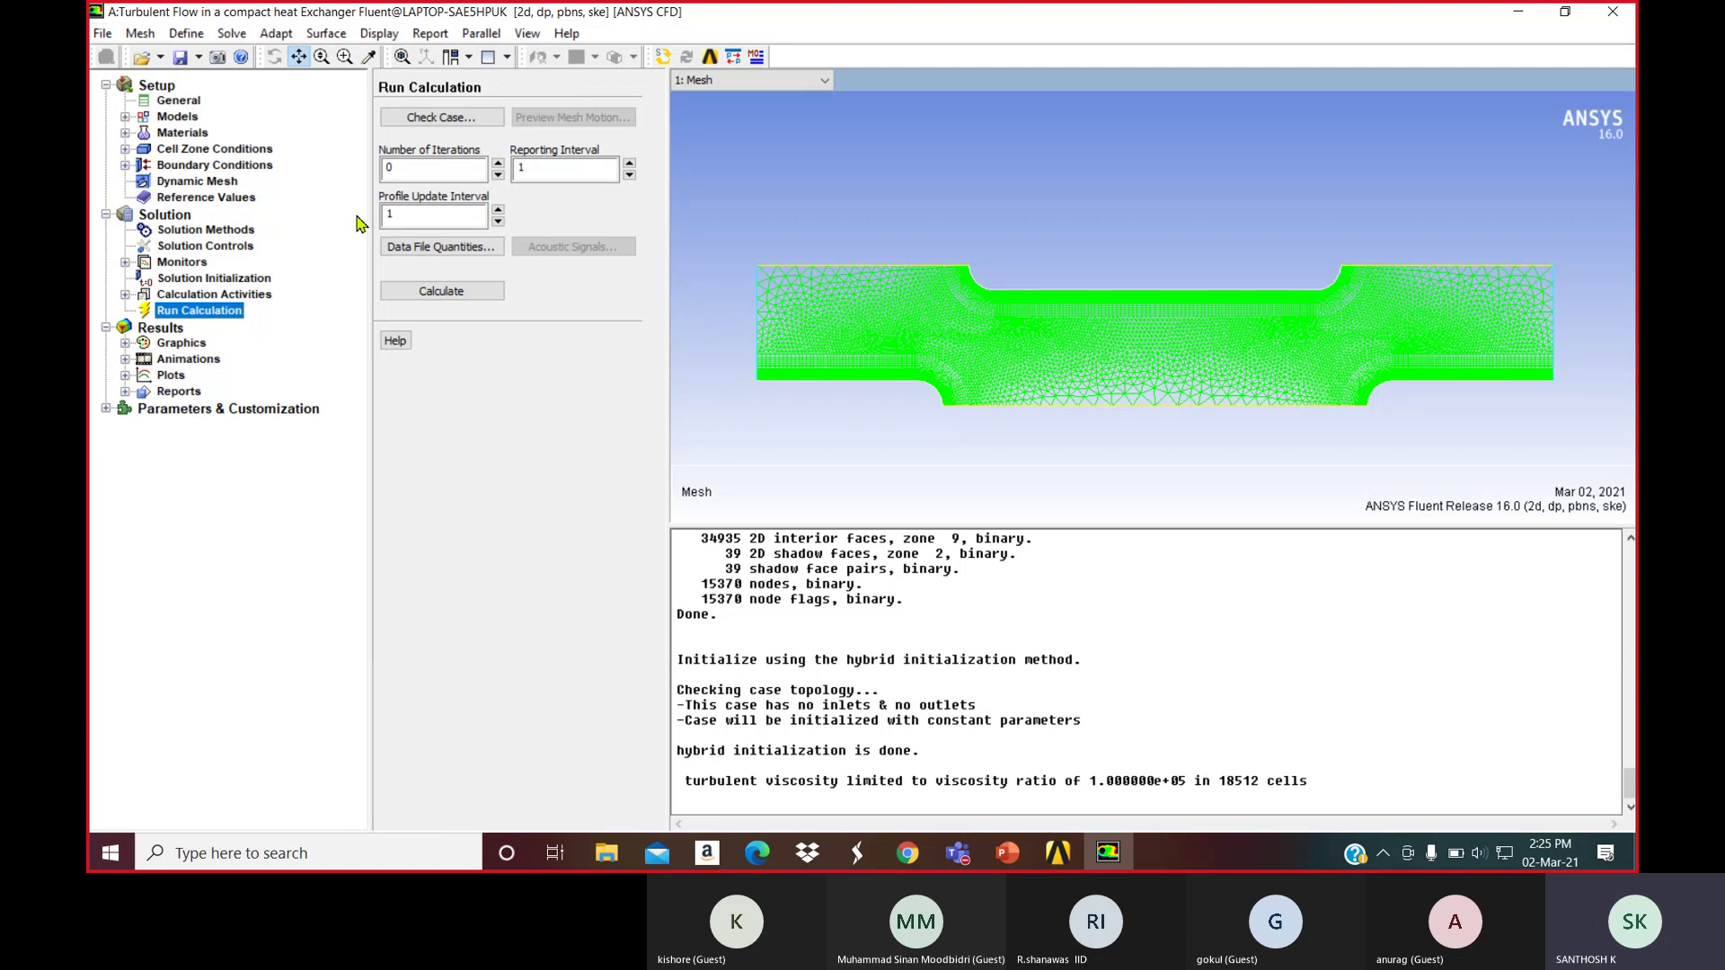
pyautogui.doubleClick(407, 181)
pyautogui.write('500')
pyautogui.click(437, 291)
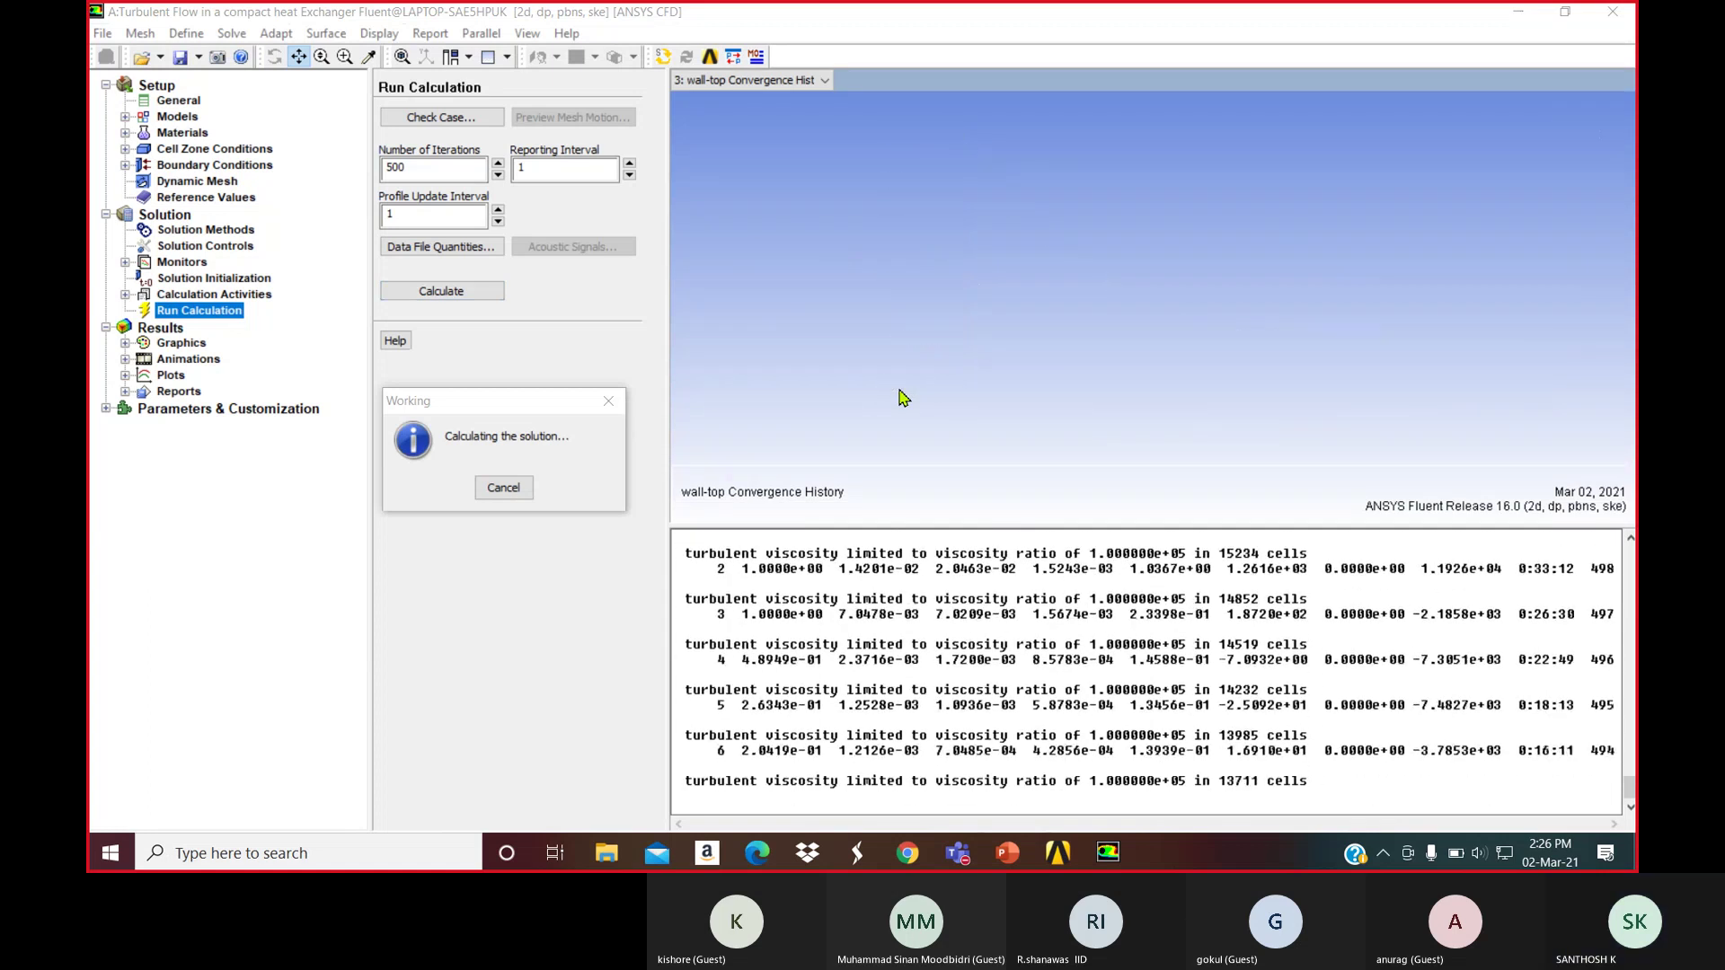
pyautogui.click(746, 81)
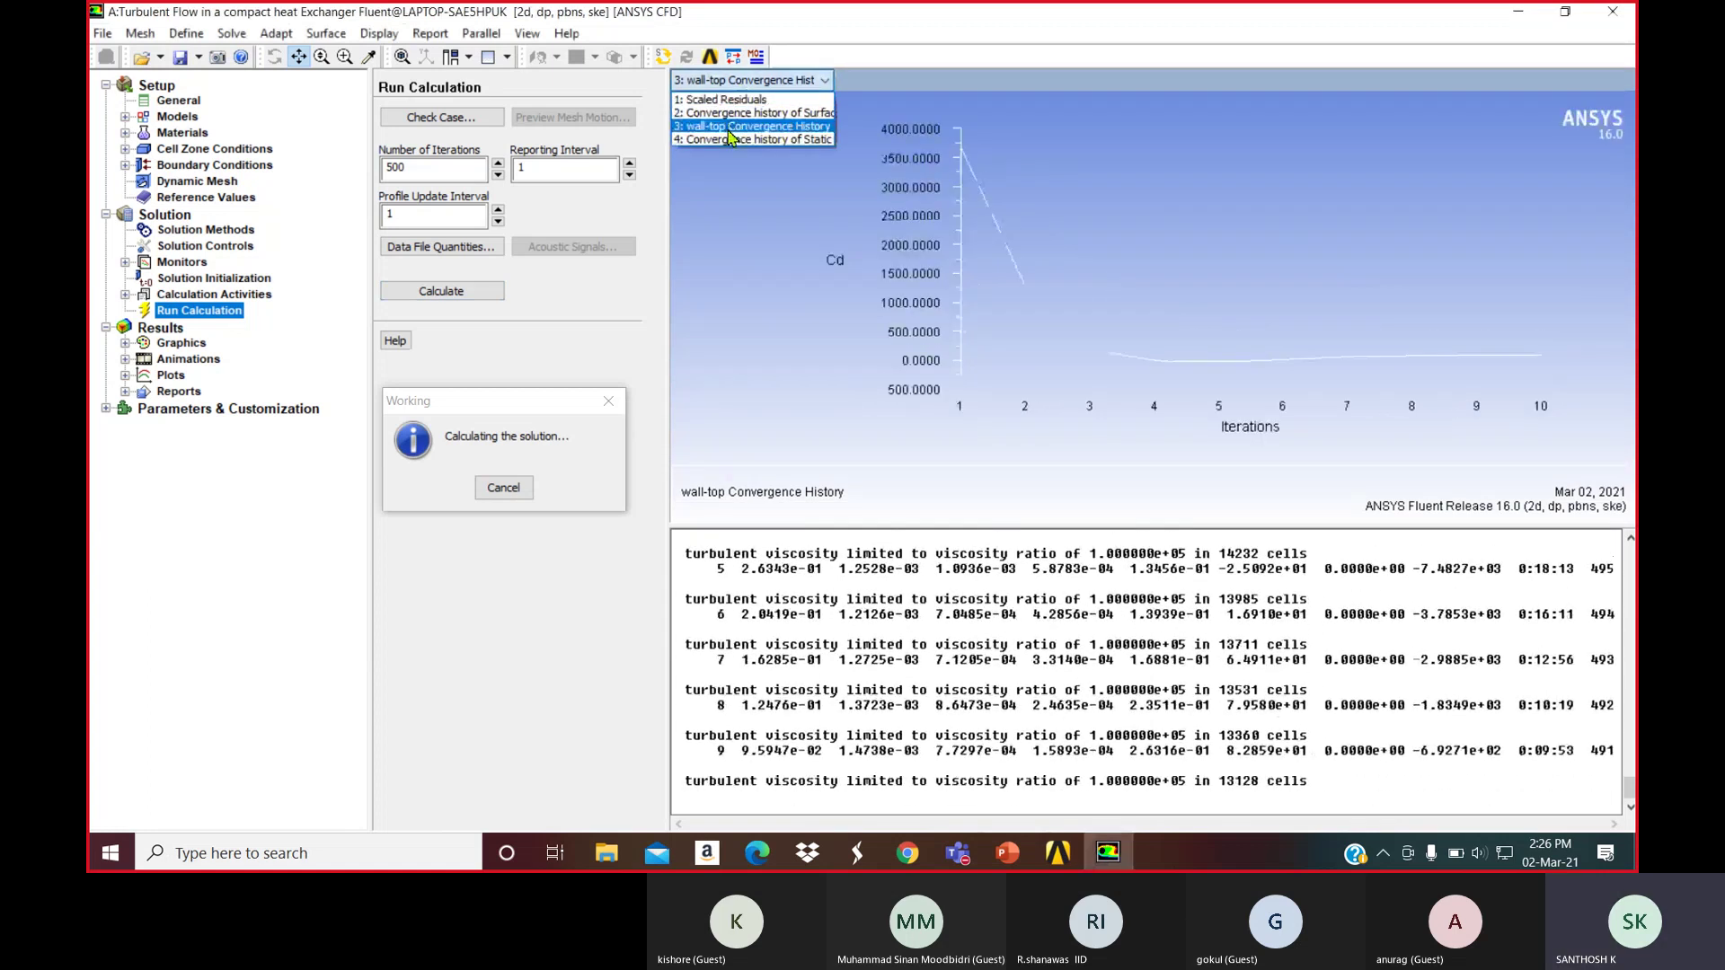
pyautogui.click(730, 139)
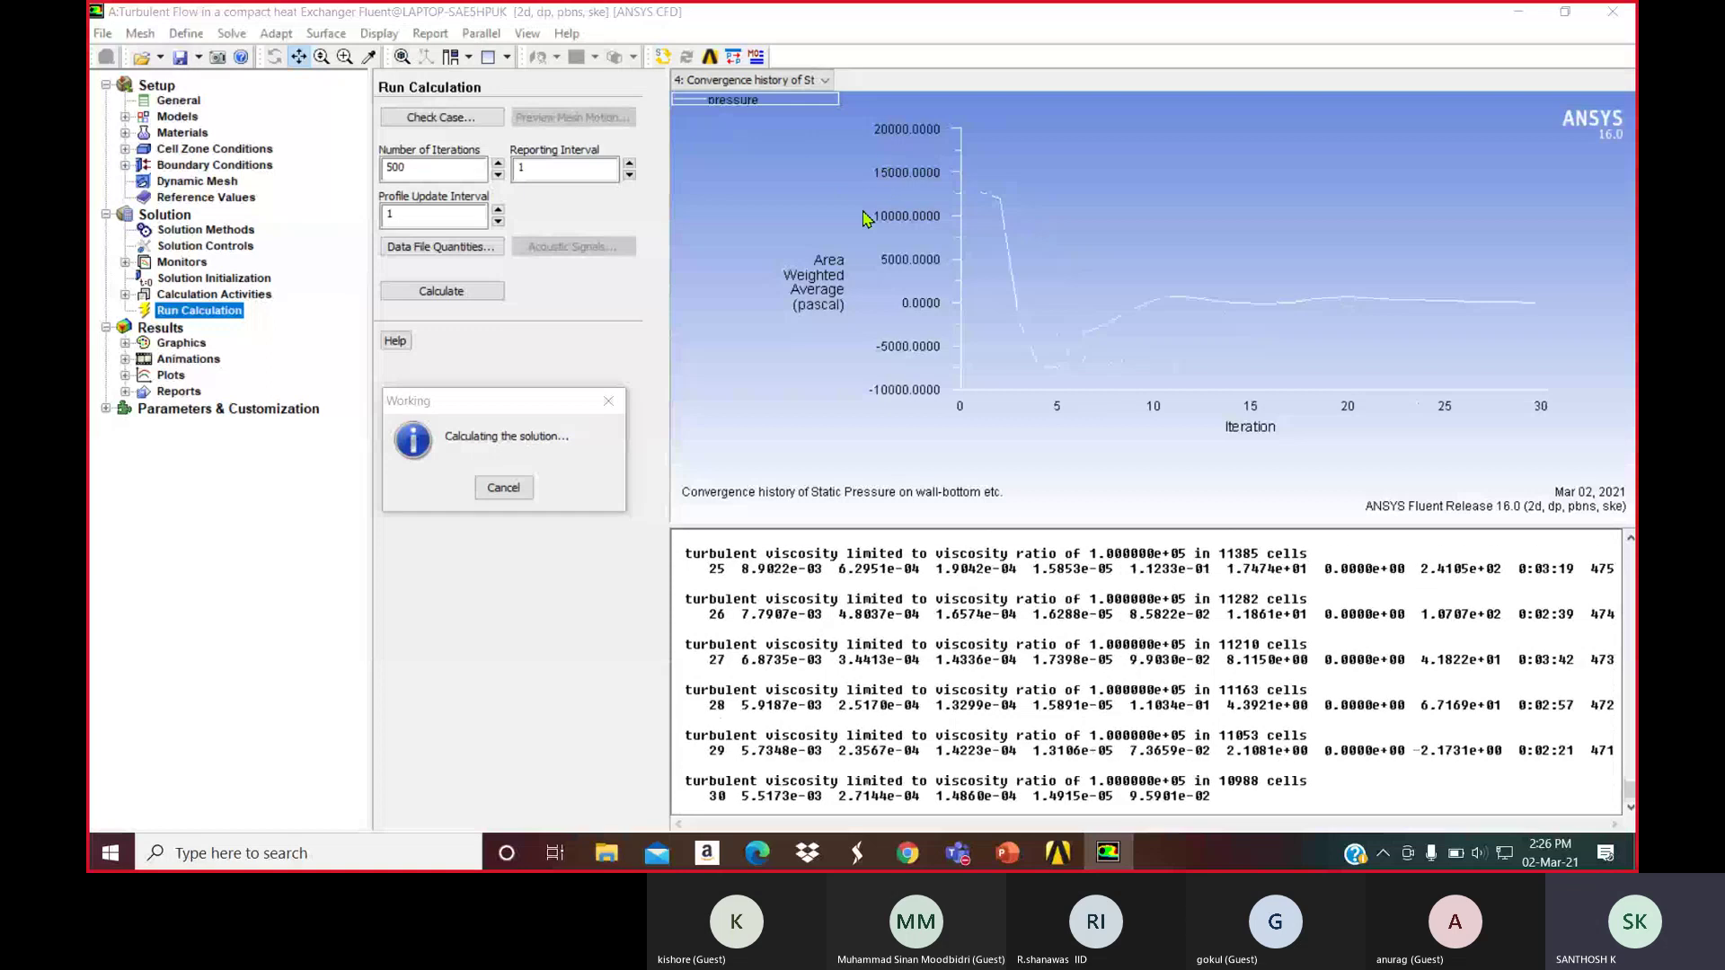
pyautogui.click(784, 87)
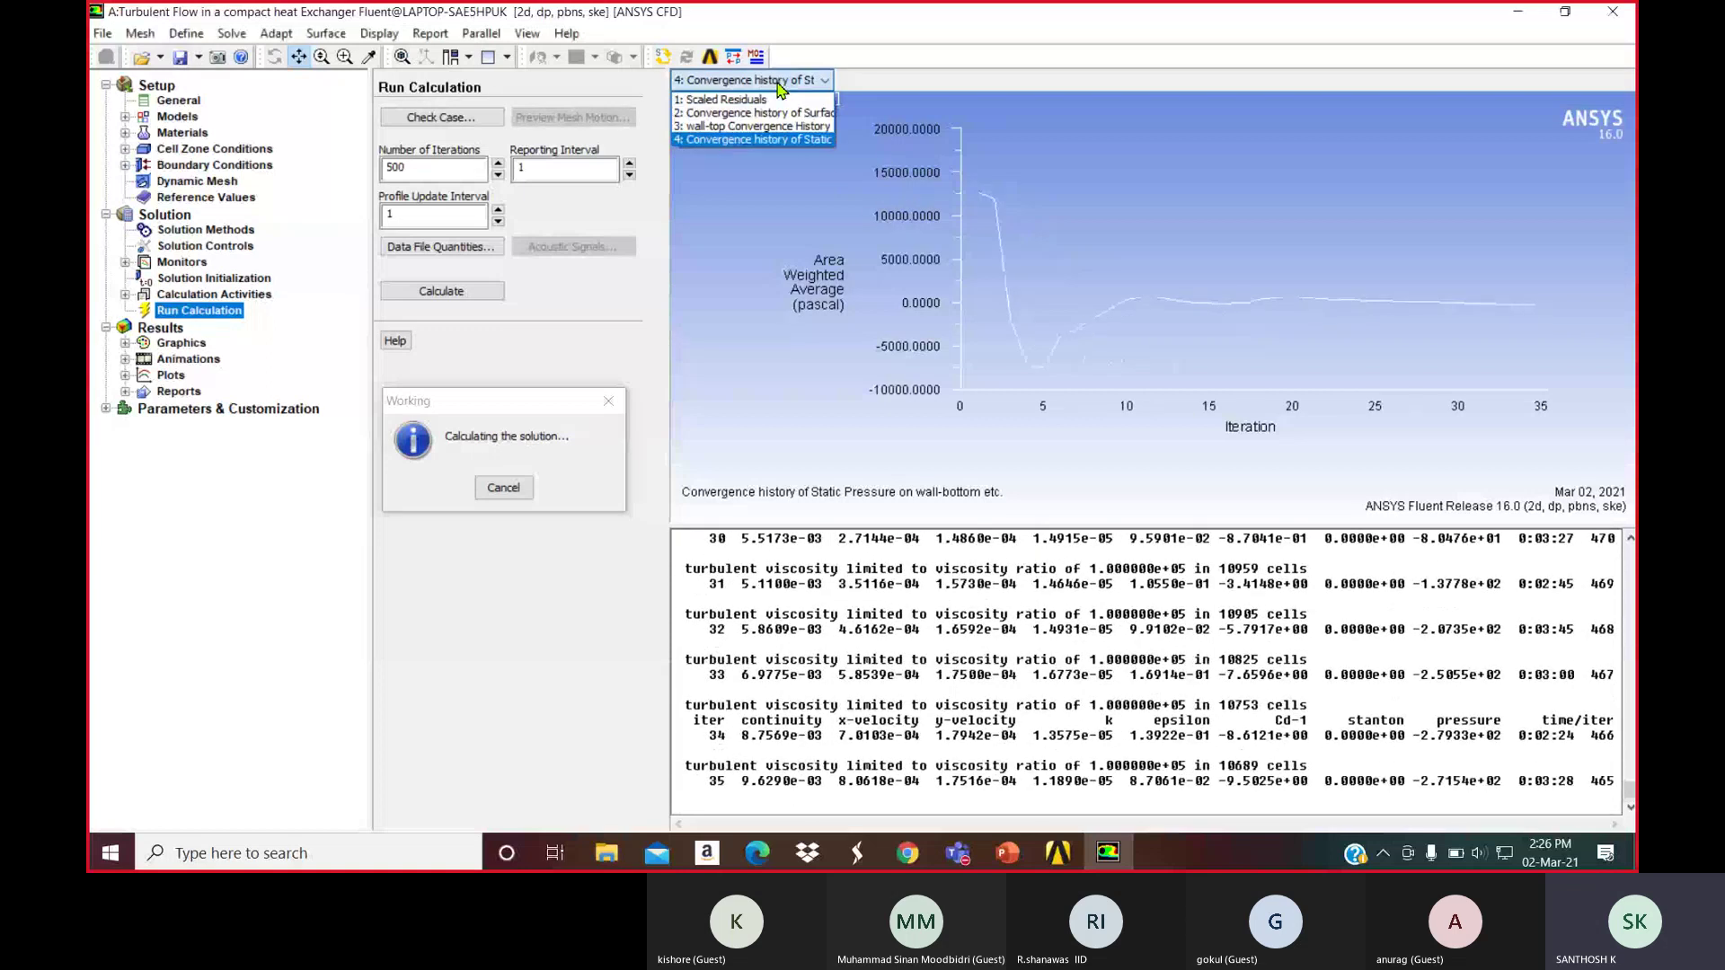
pyautogui.click(770, 120)
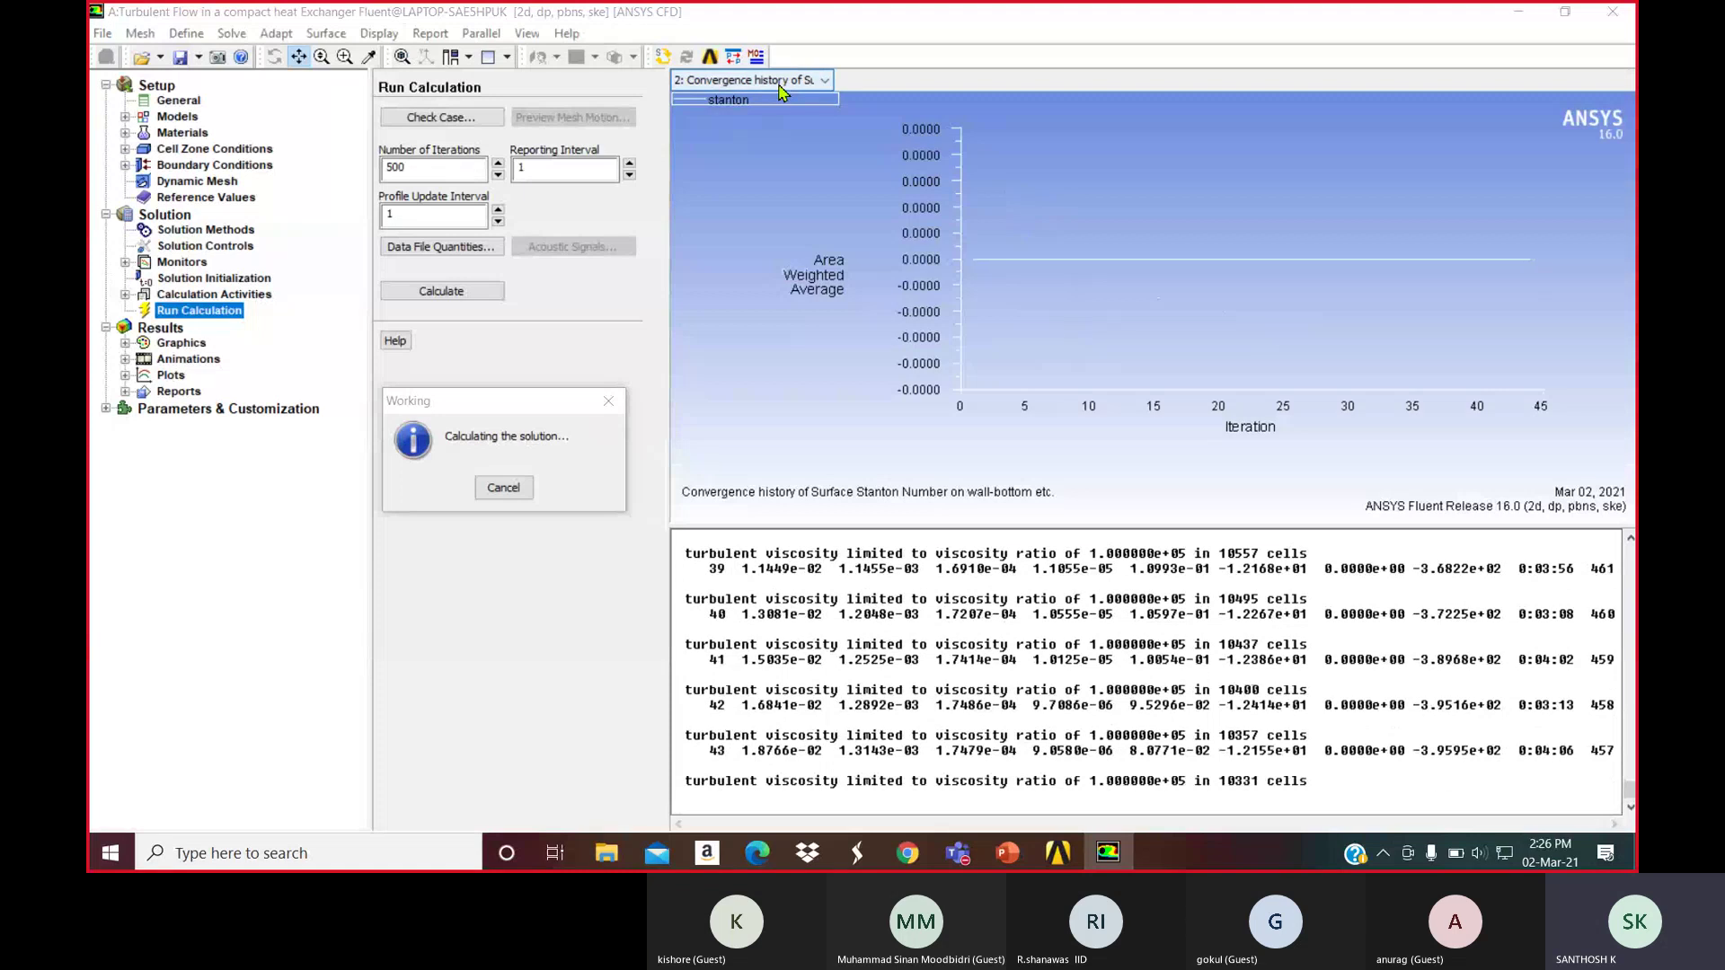
pyautogui.click(778, 81)
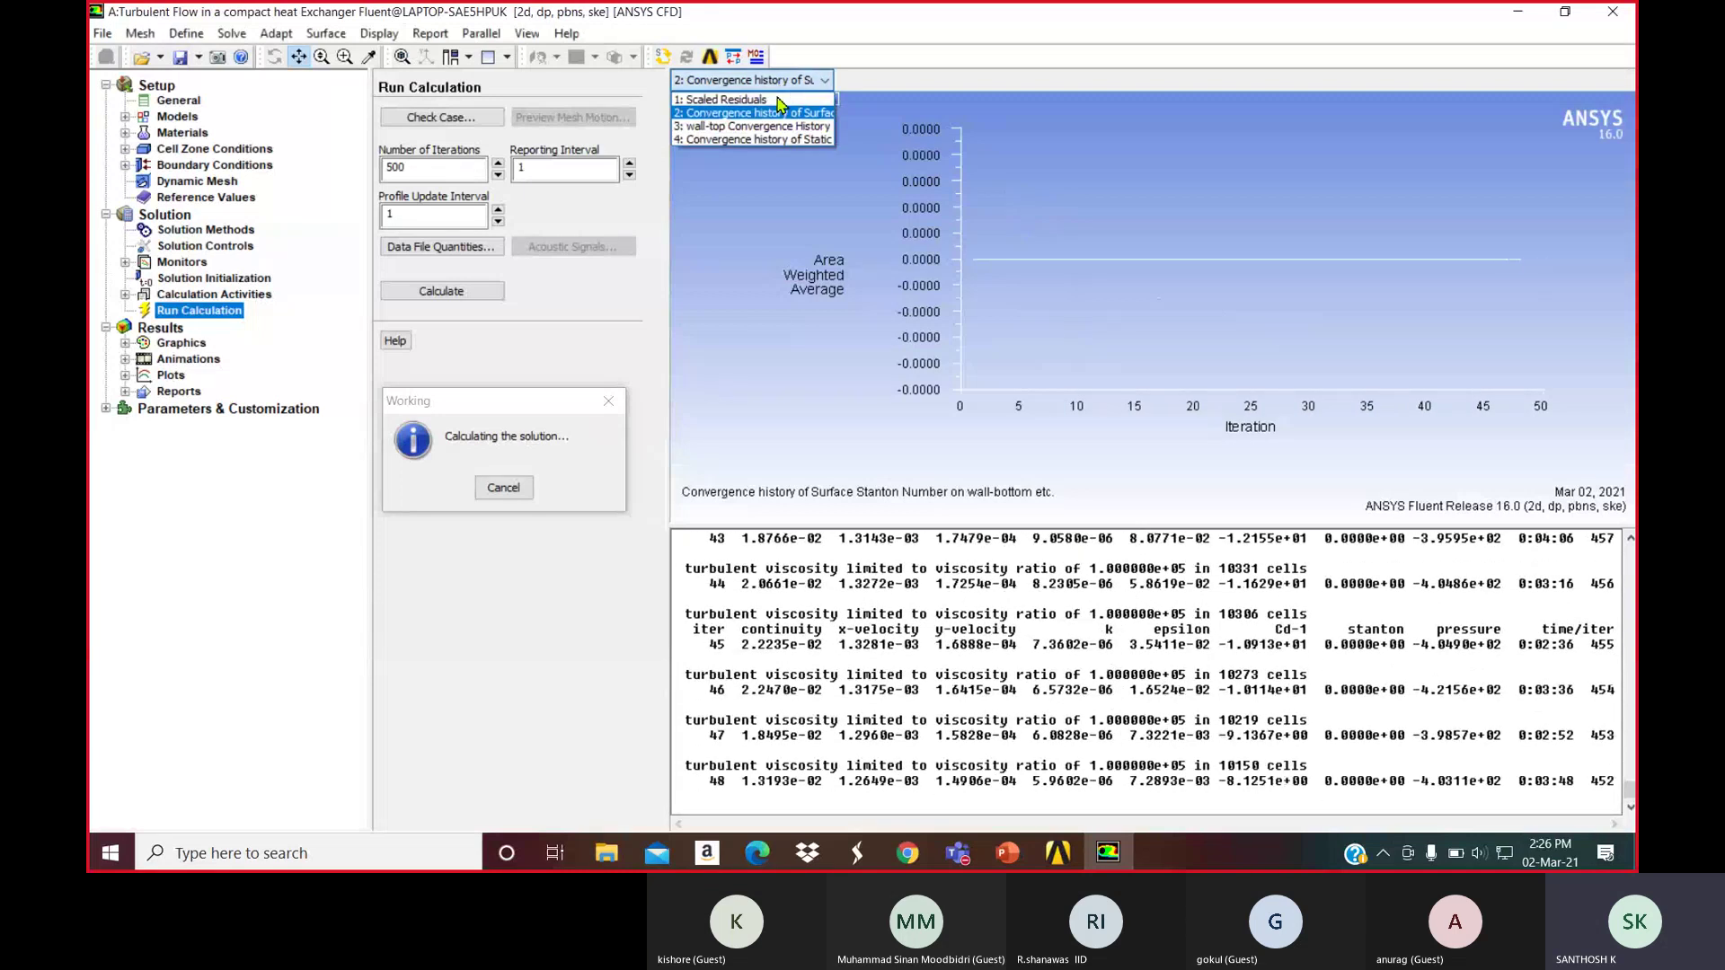
pyautogui.click(777, 99)
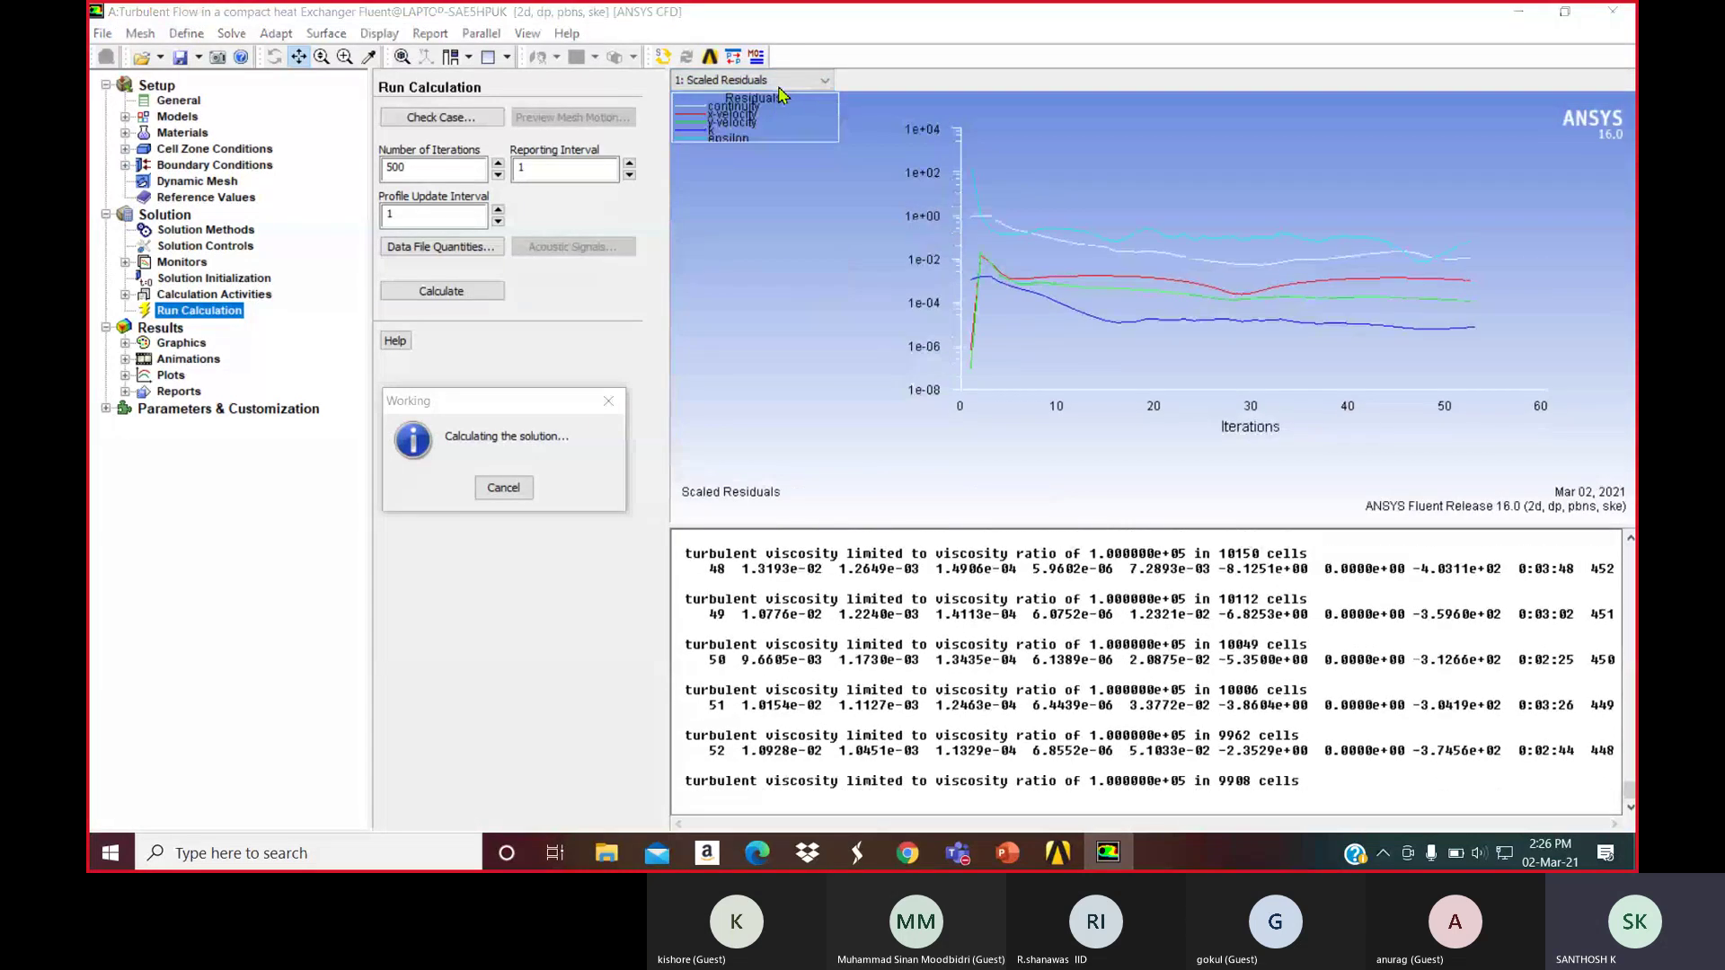
pyautogui.click(778, 81)
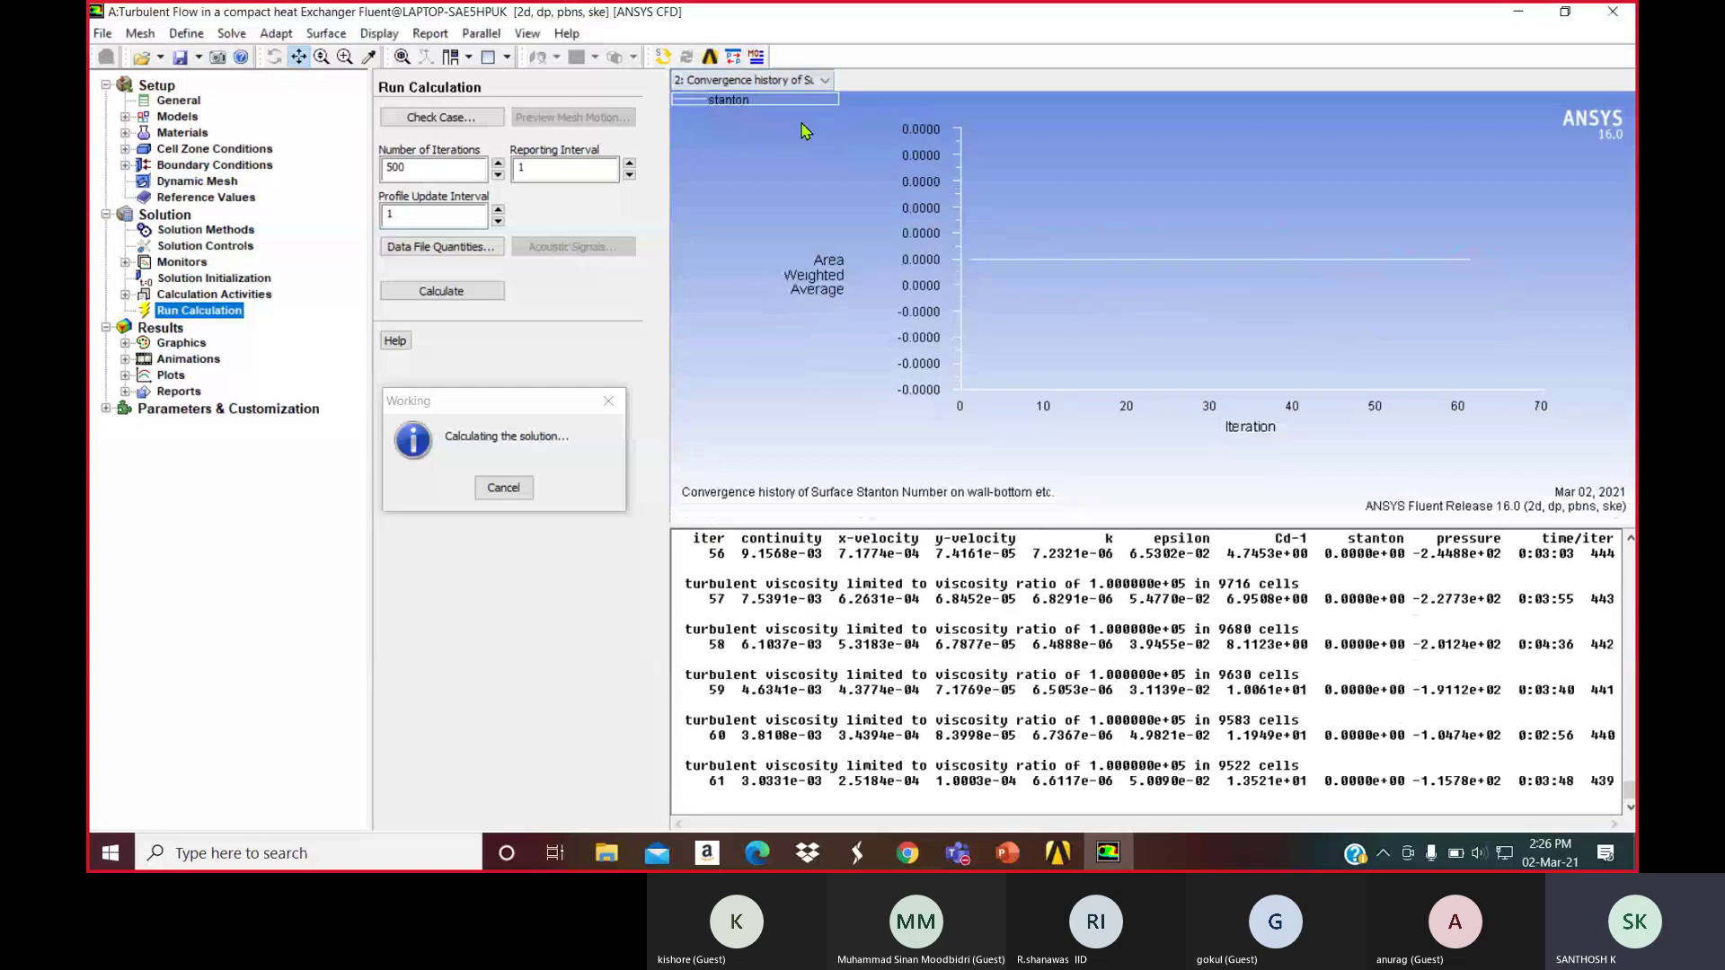
pyautogui.click(822, 80)
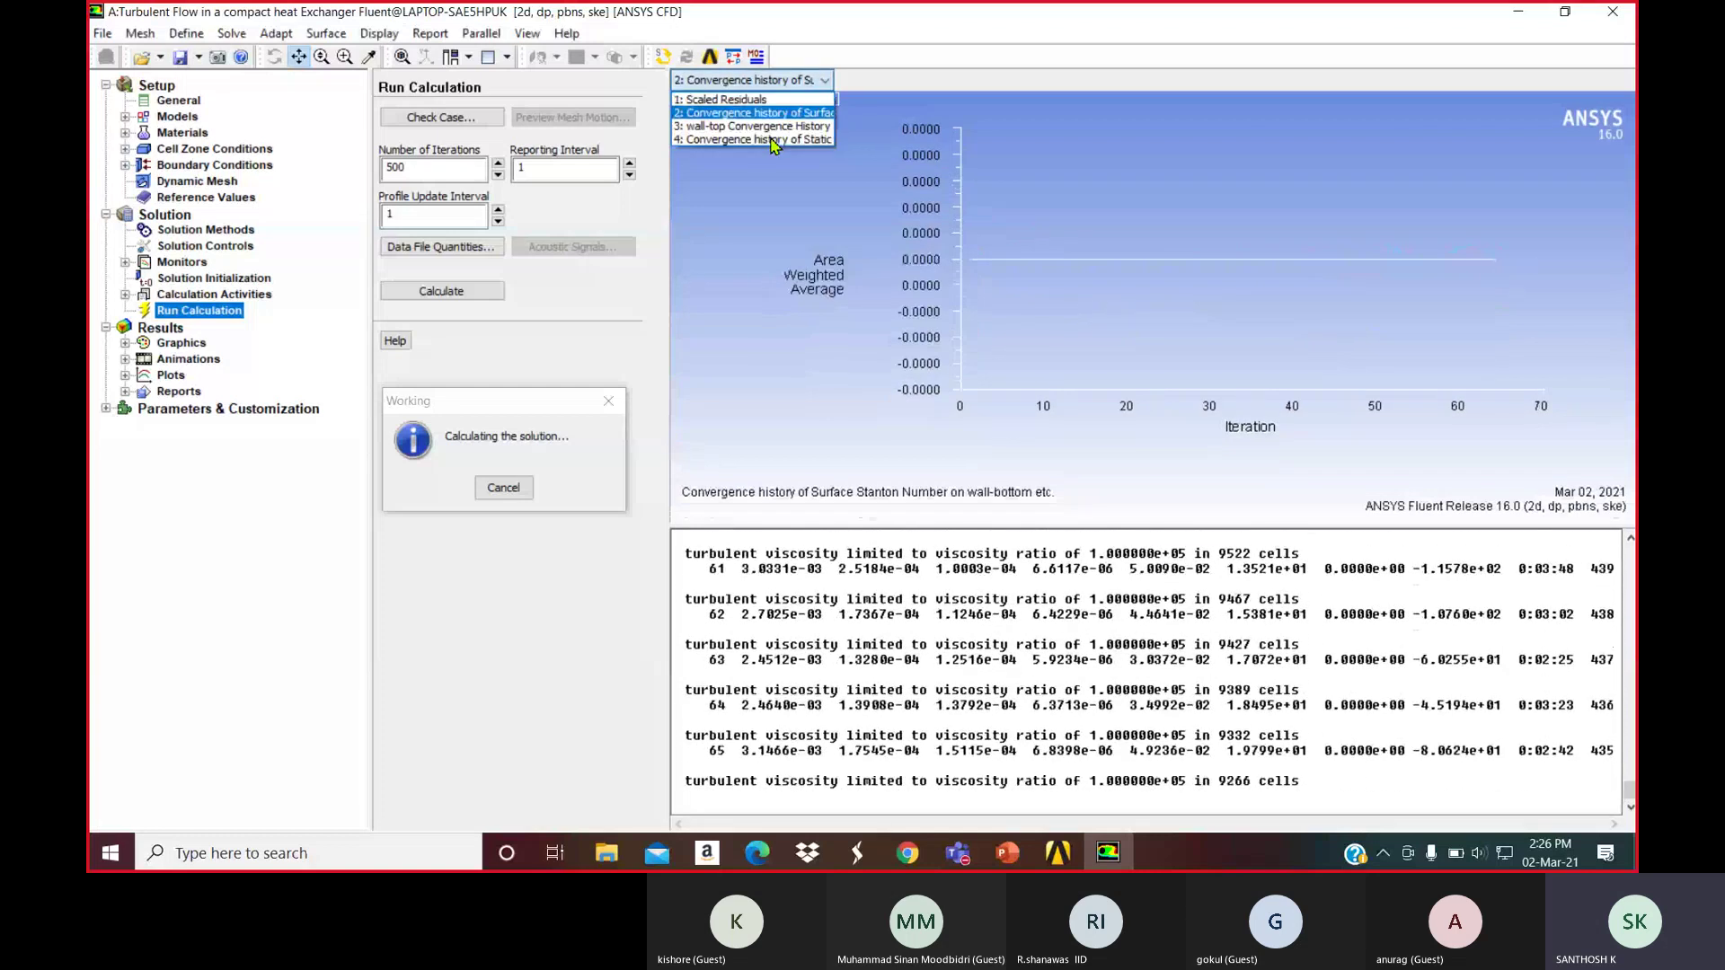
pyautogui.click(816, 81)
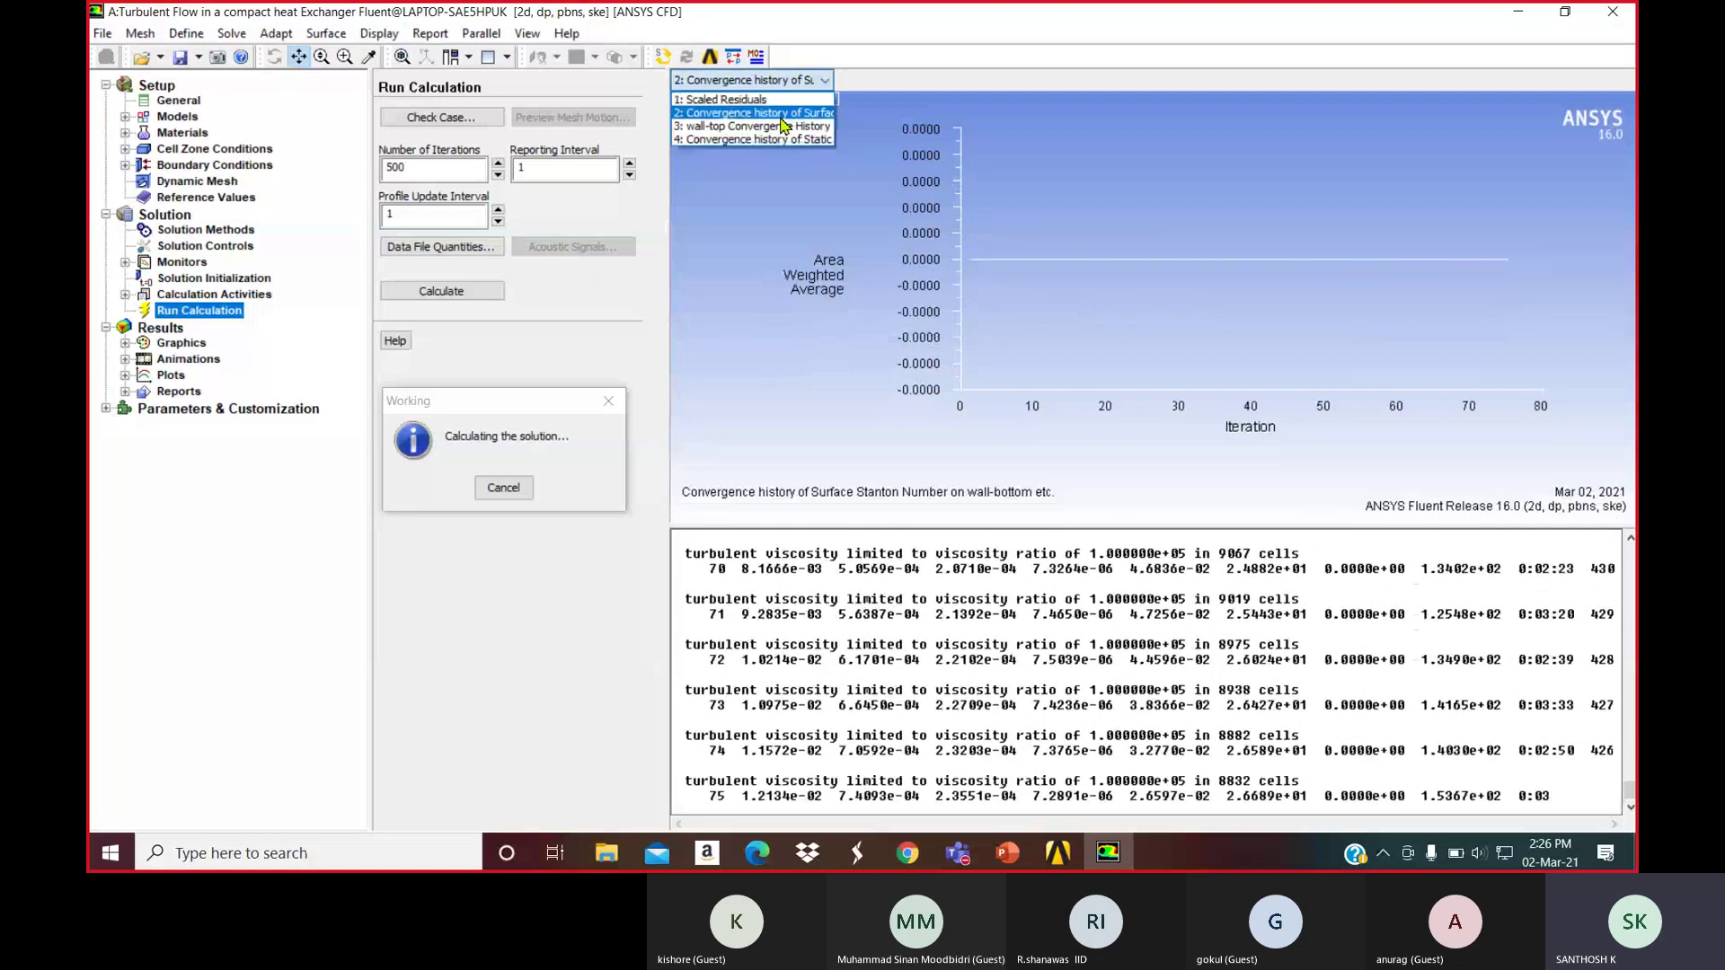
pyautogui.click(779, 133)
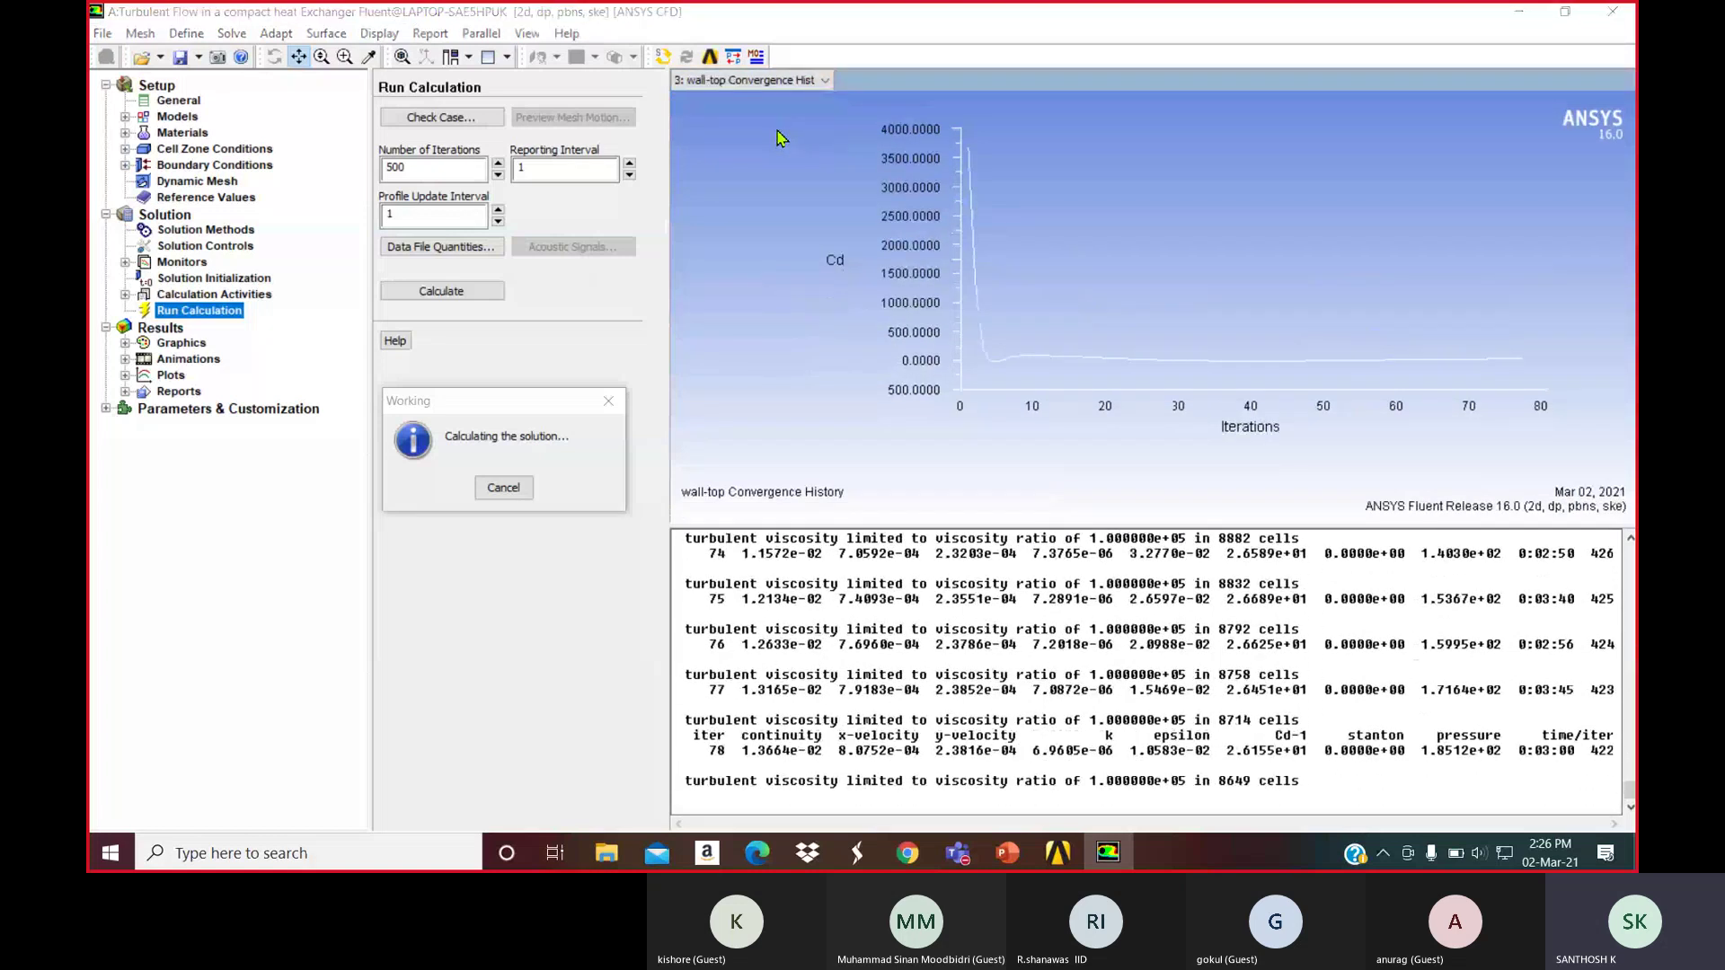
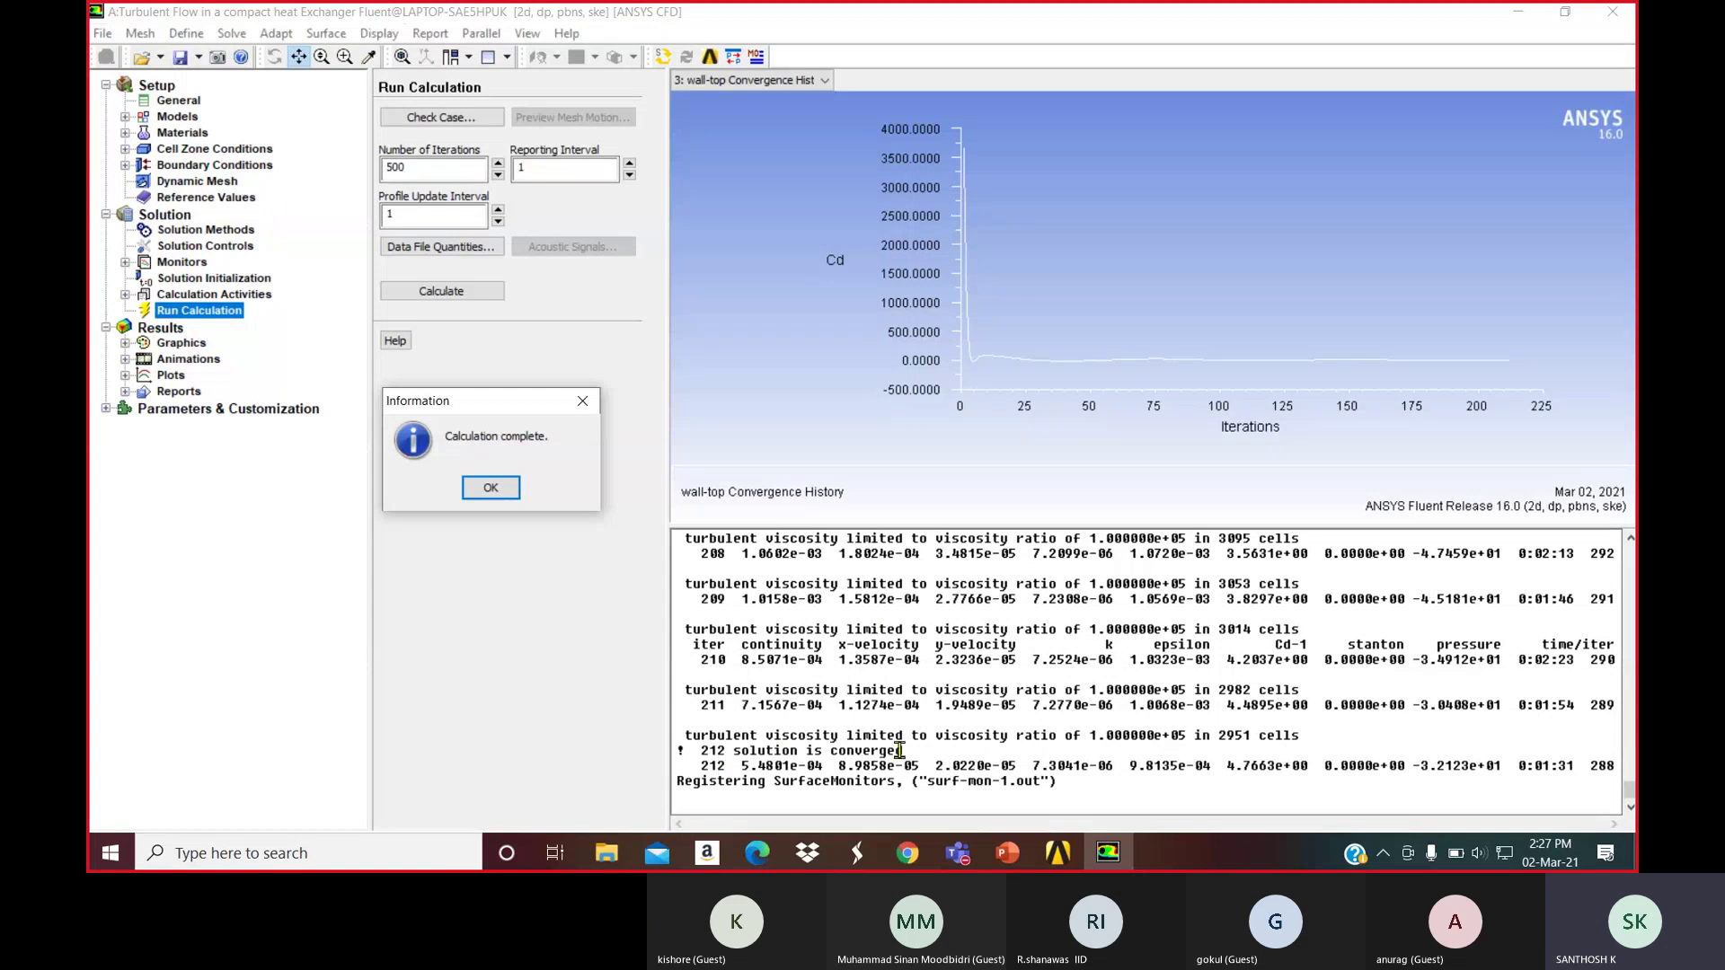
# Dismiss the calculation message and display filled static pressure contours
pyautogui.click(495, 488)
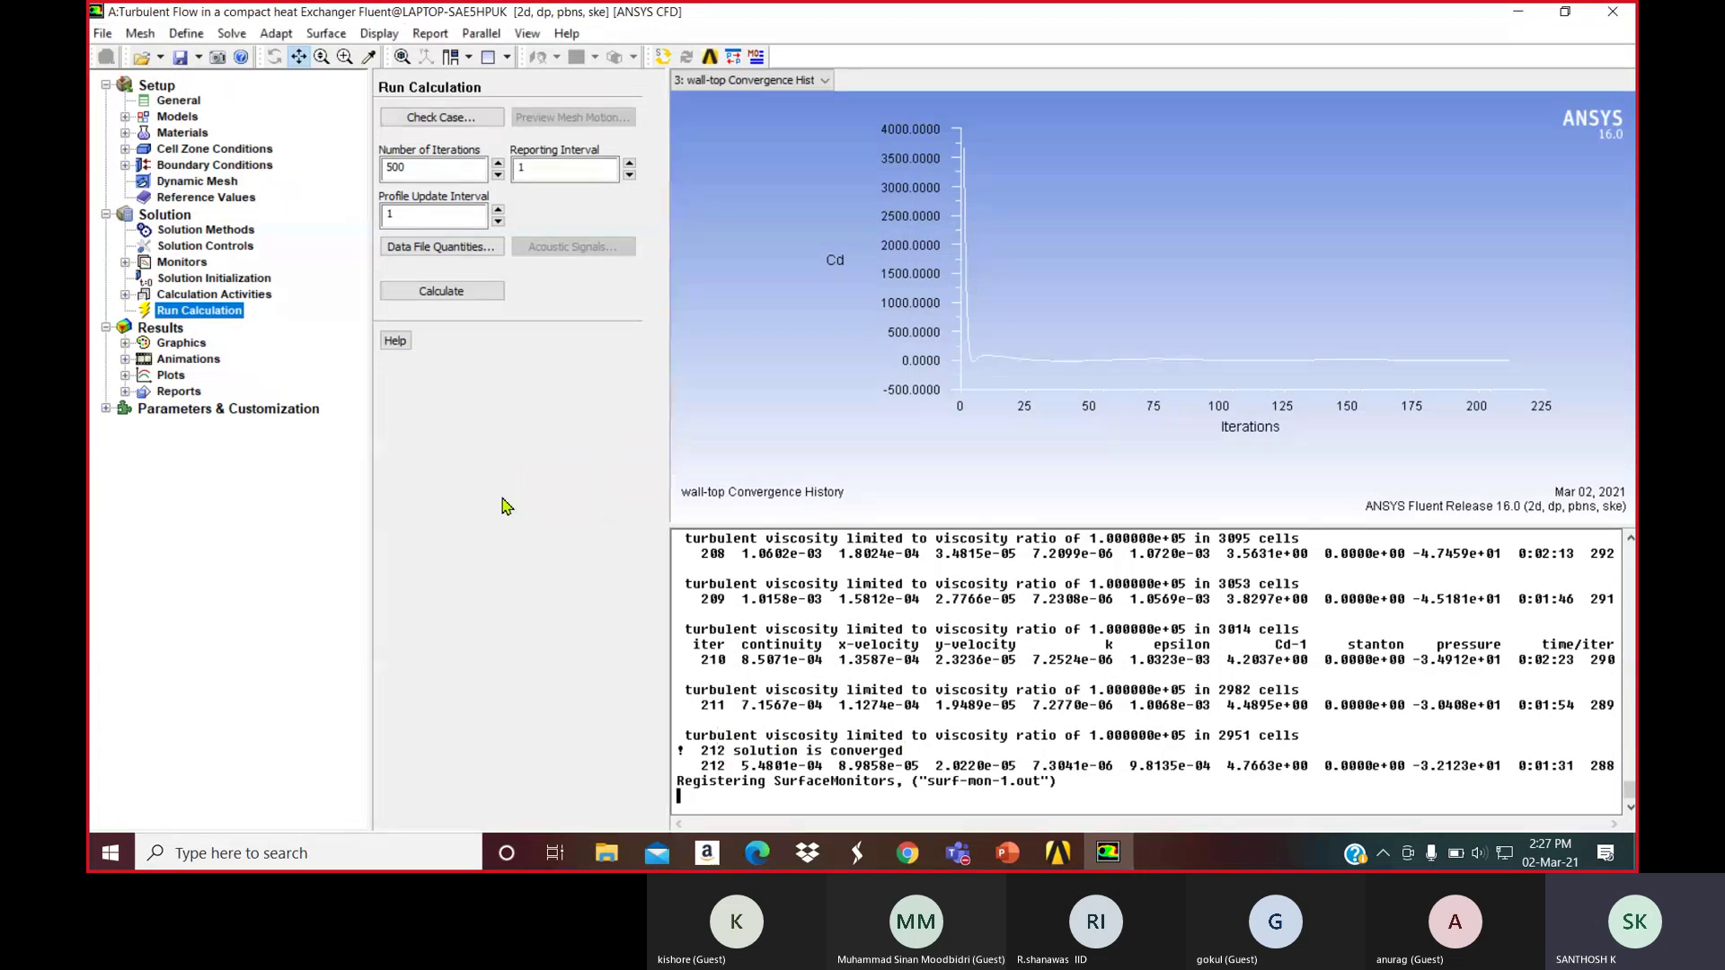
pyautogui.click(178, 344)
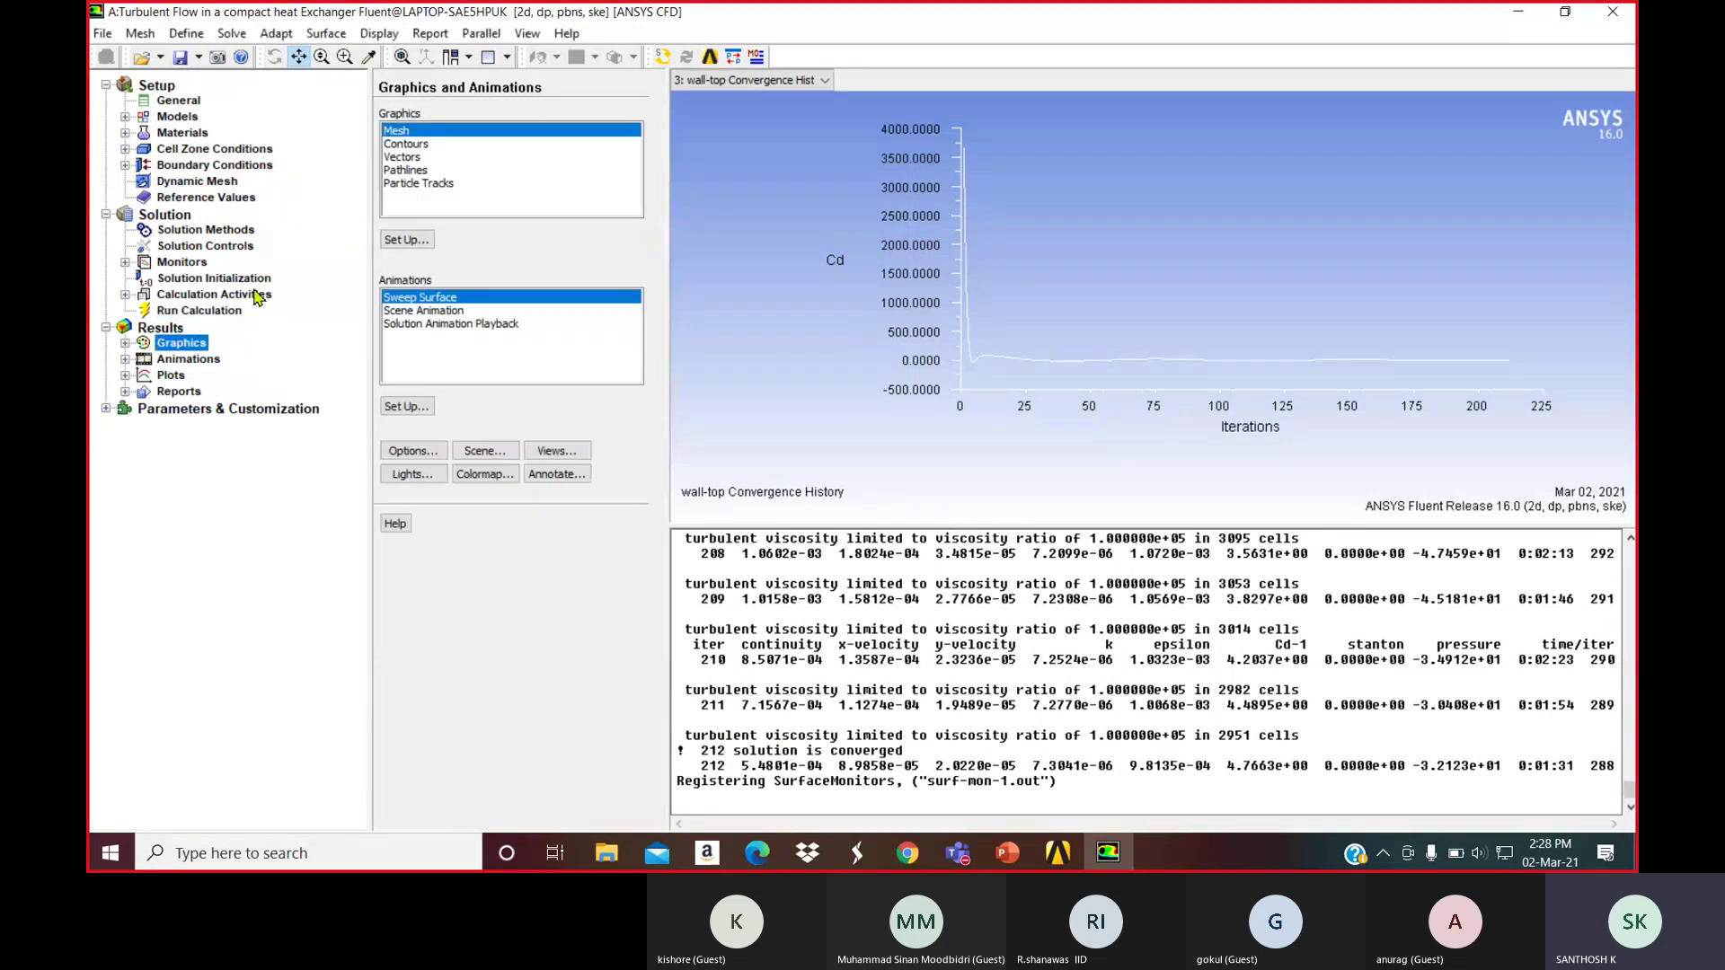
pyautogui.click(418, 146)
pyautogui.click(406, 239)
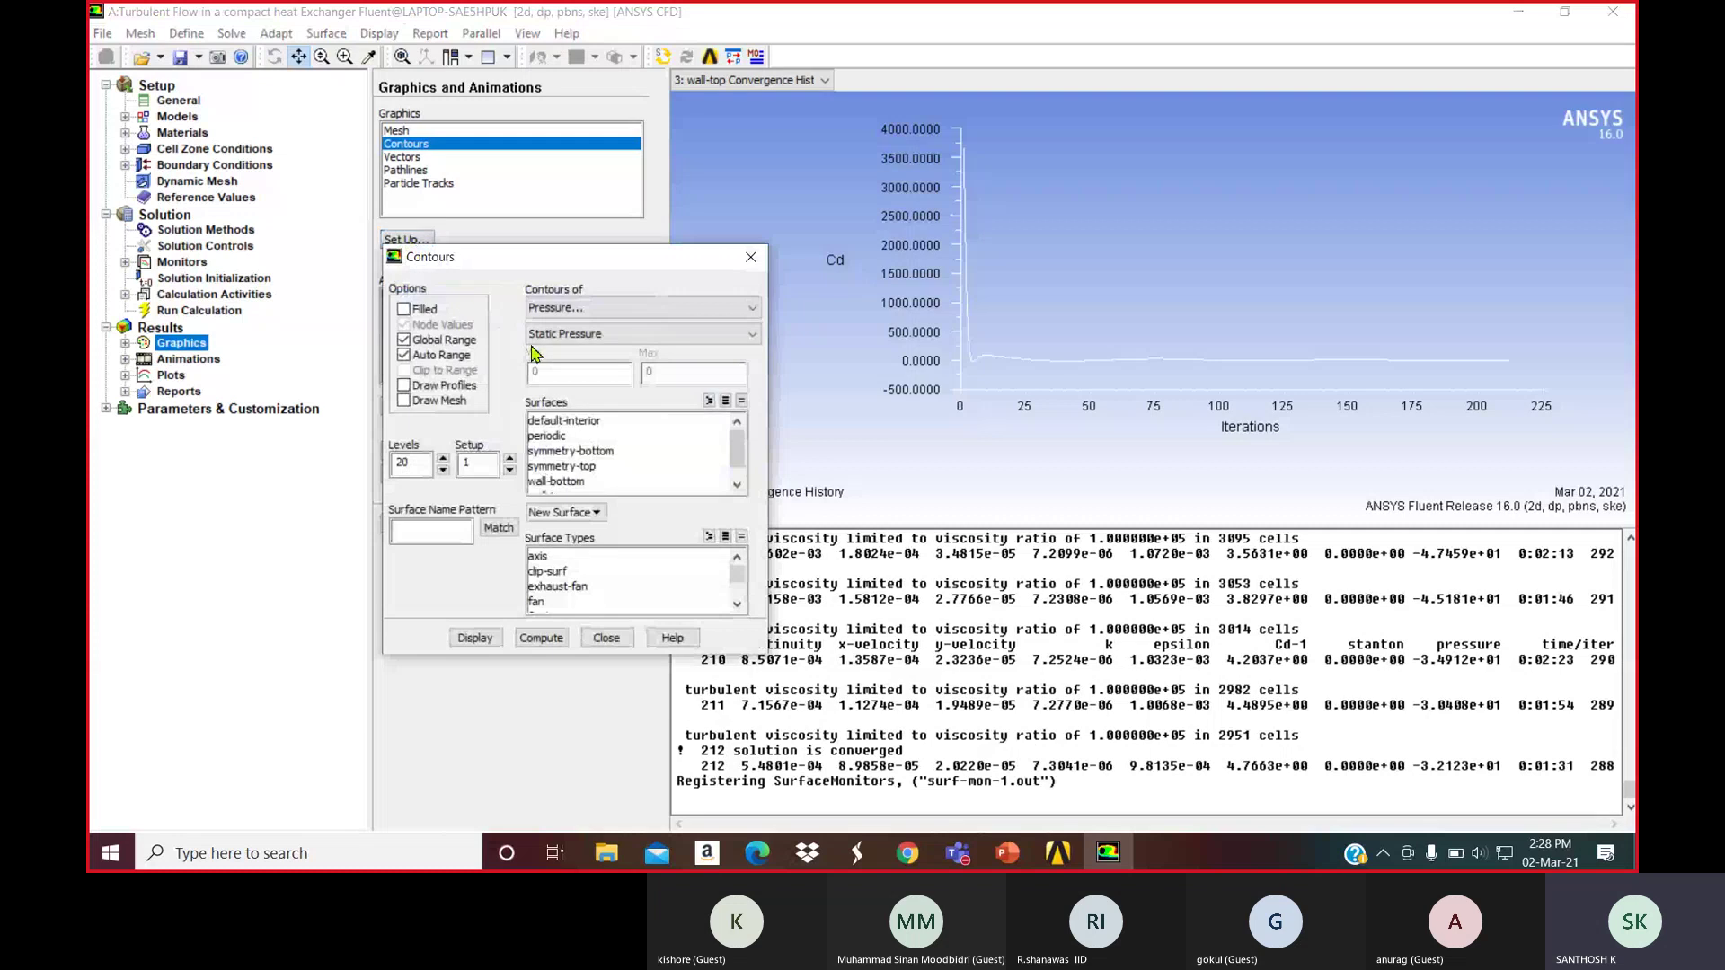
pyautogui.click(404, 309)
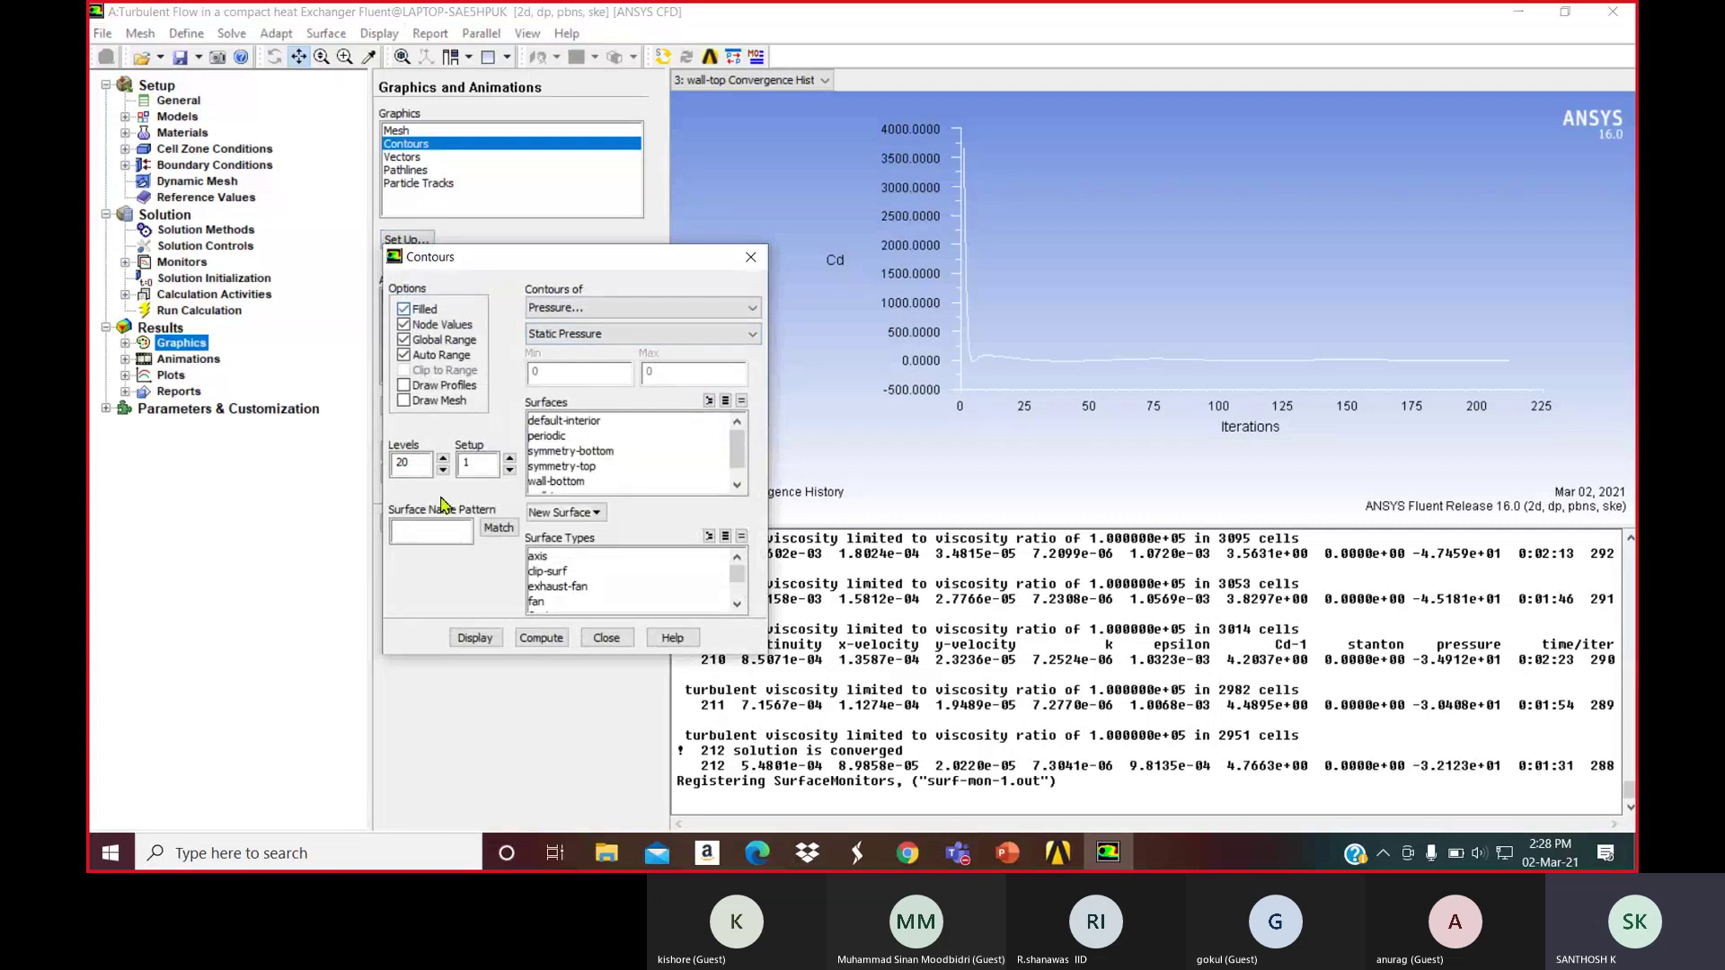
pyautogui.click(475, 638)
# Show the contours in graphics window 4, fit to window, and zoom onto the channel
pyautogui.click(728, 80)
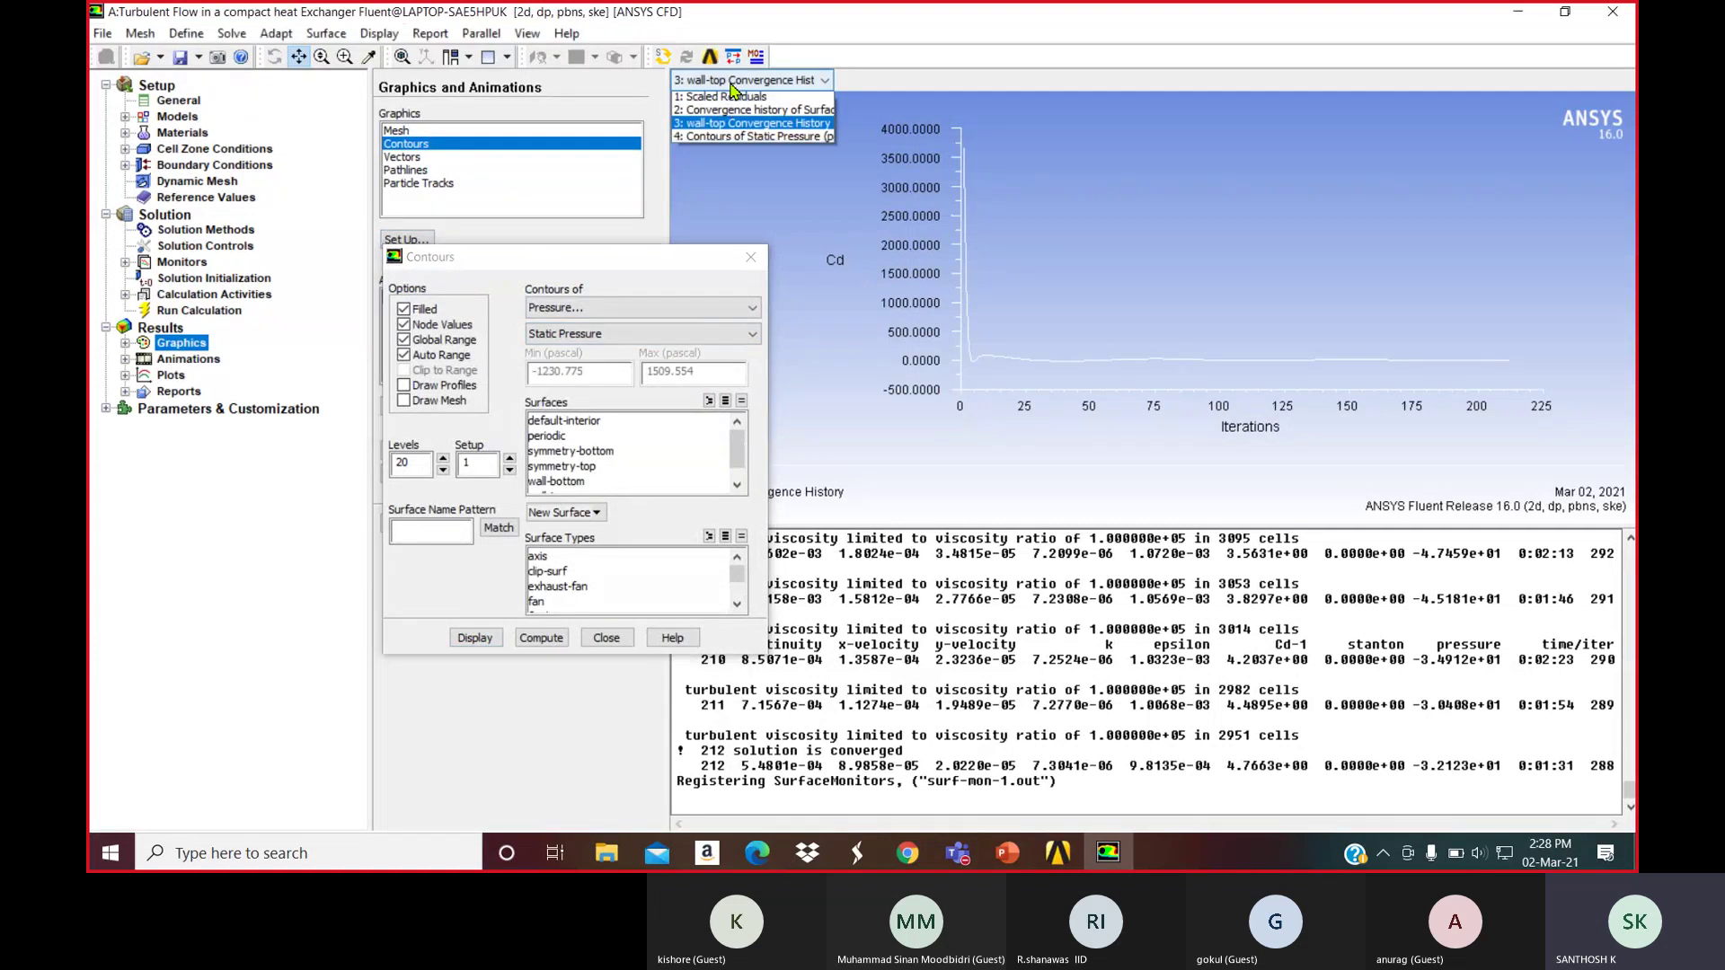
pyautogui.click(728, 140)
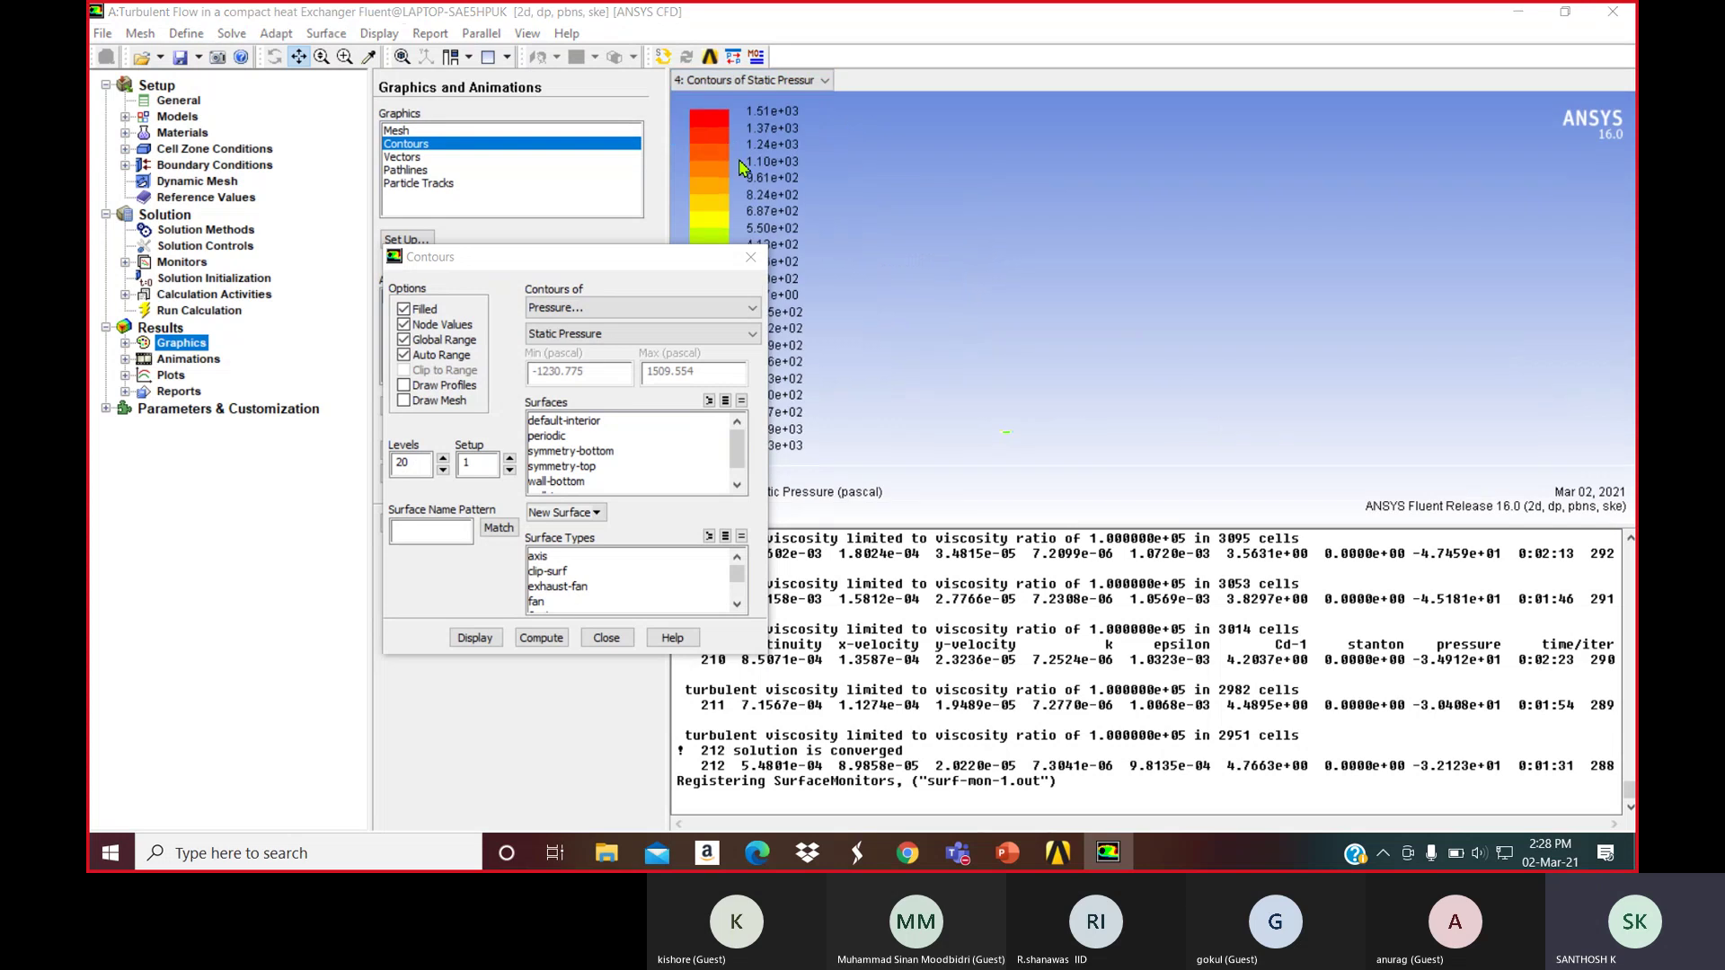
pyautogui.click(403, 57)
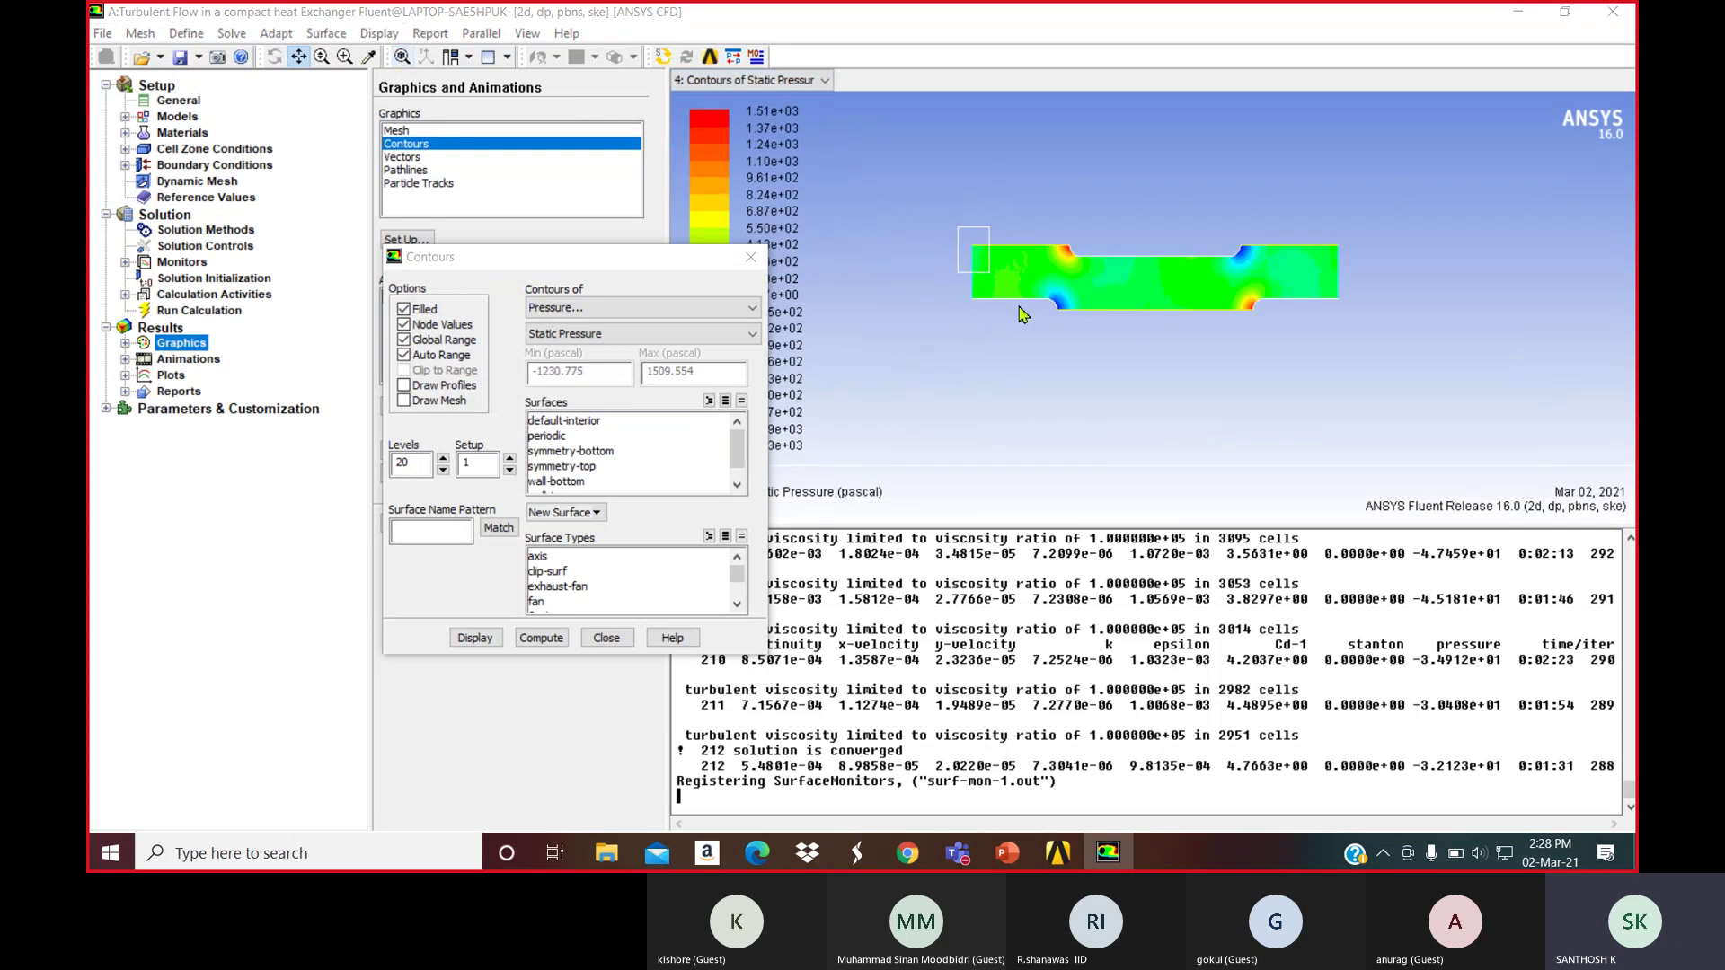
pyautogui.moveTo(1022, 313); pyautogui.dragTo(1350, 337, button='middle')
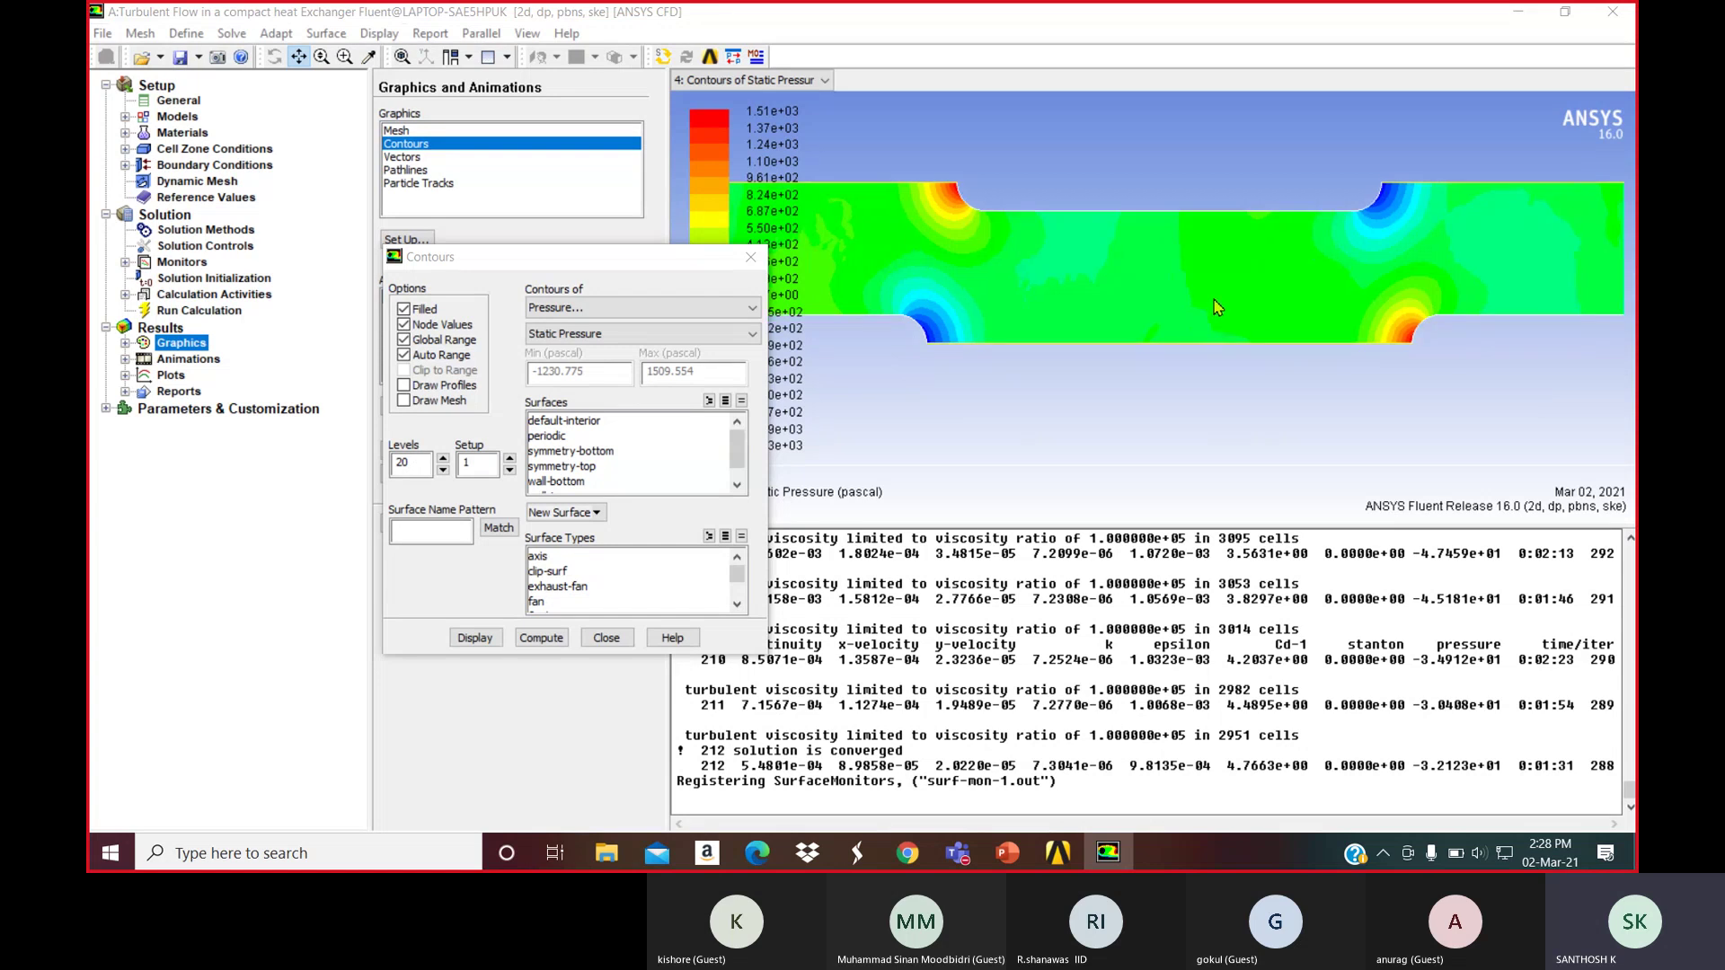
pyautogui.moveTo(1217, 307); pyautogui.dragTo(1271, 306)
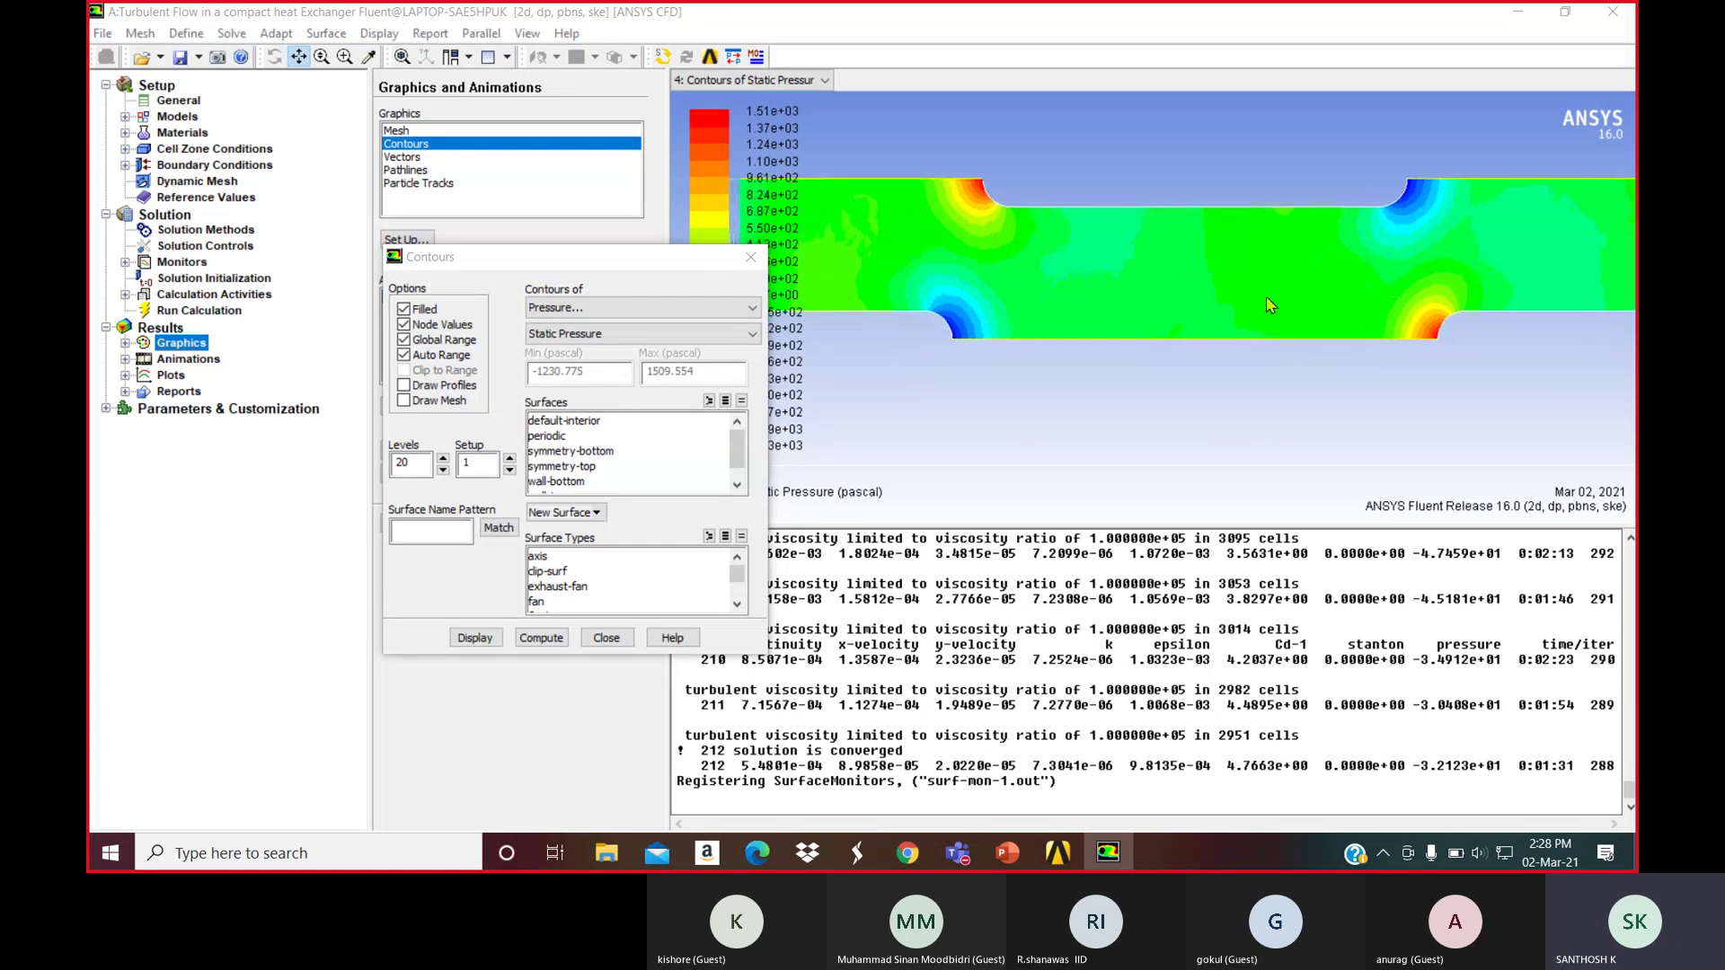
# Mirror the pressure contours about symmetry-top and symmetry-bottom, and zoom onto the mirrored geometry
pyautogui.click(752, 260)
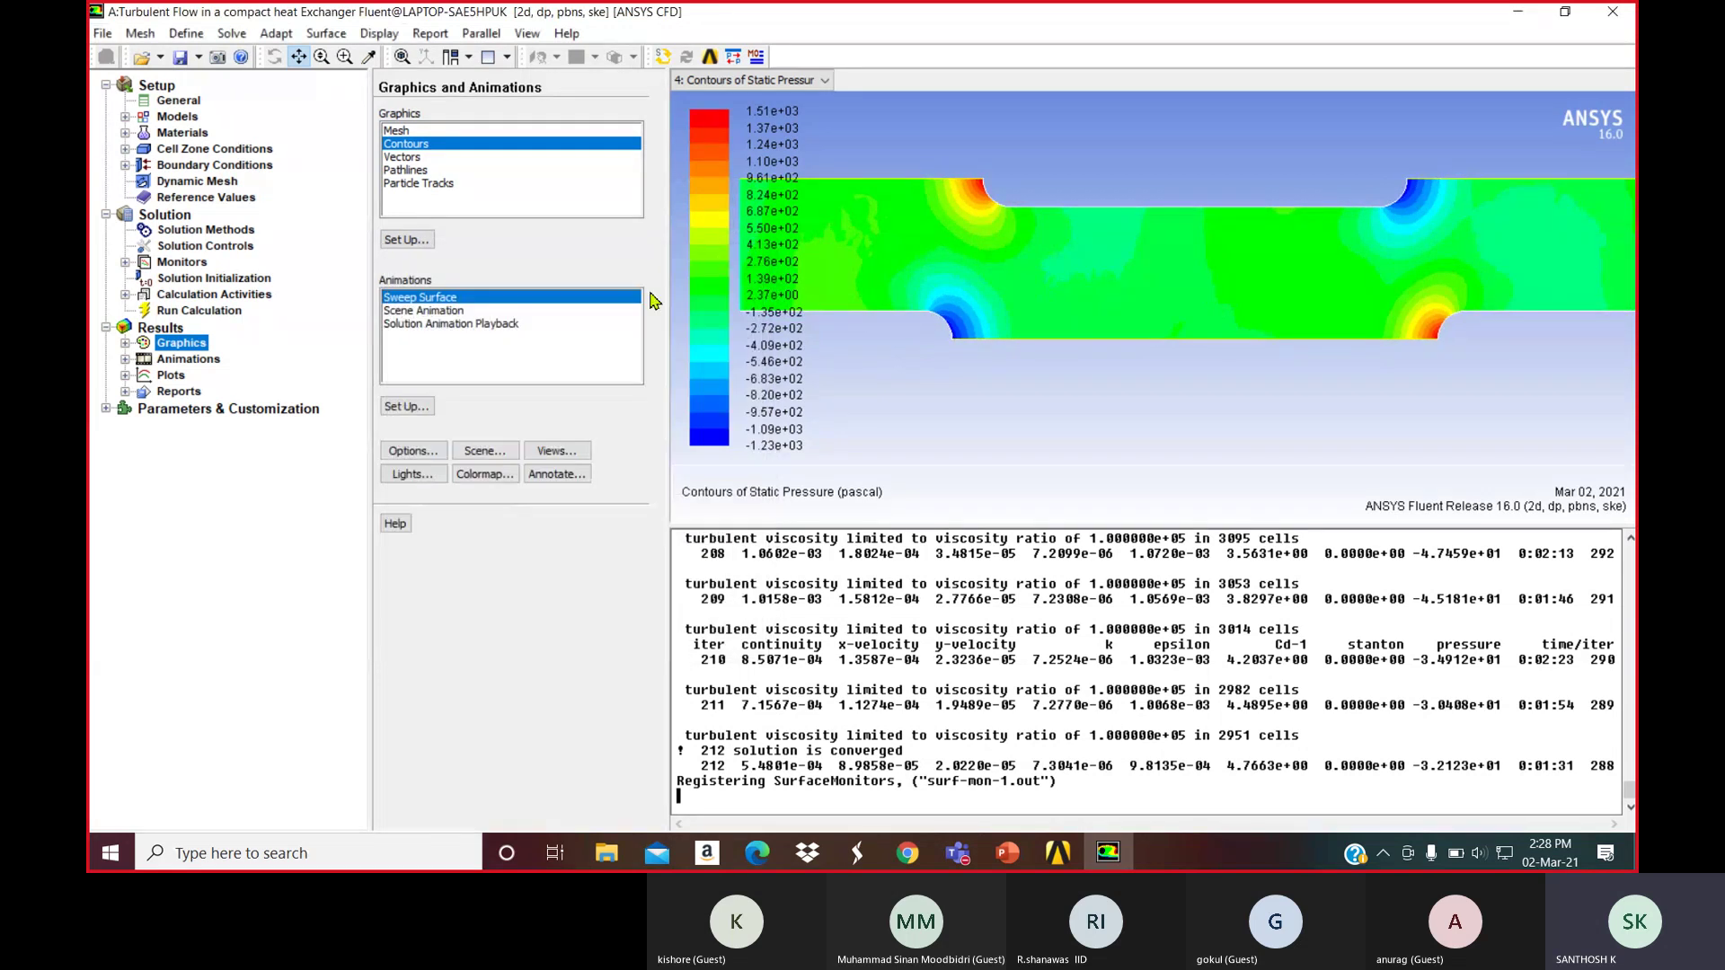
pyautogui.click(553, 452)
pyautogui.click(649, 388)
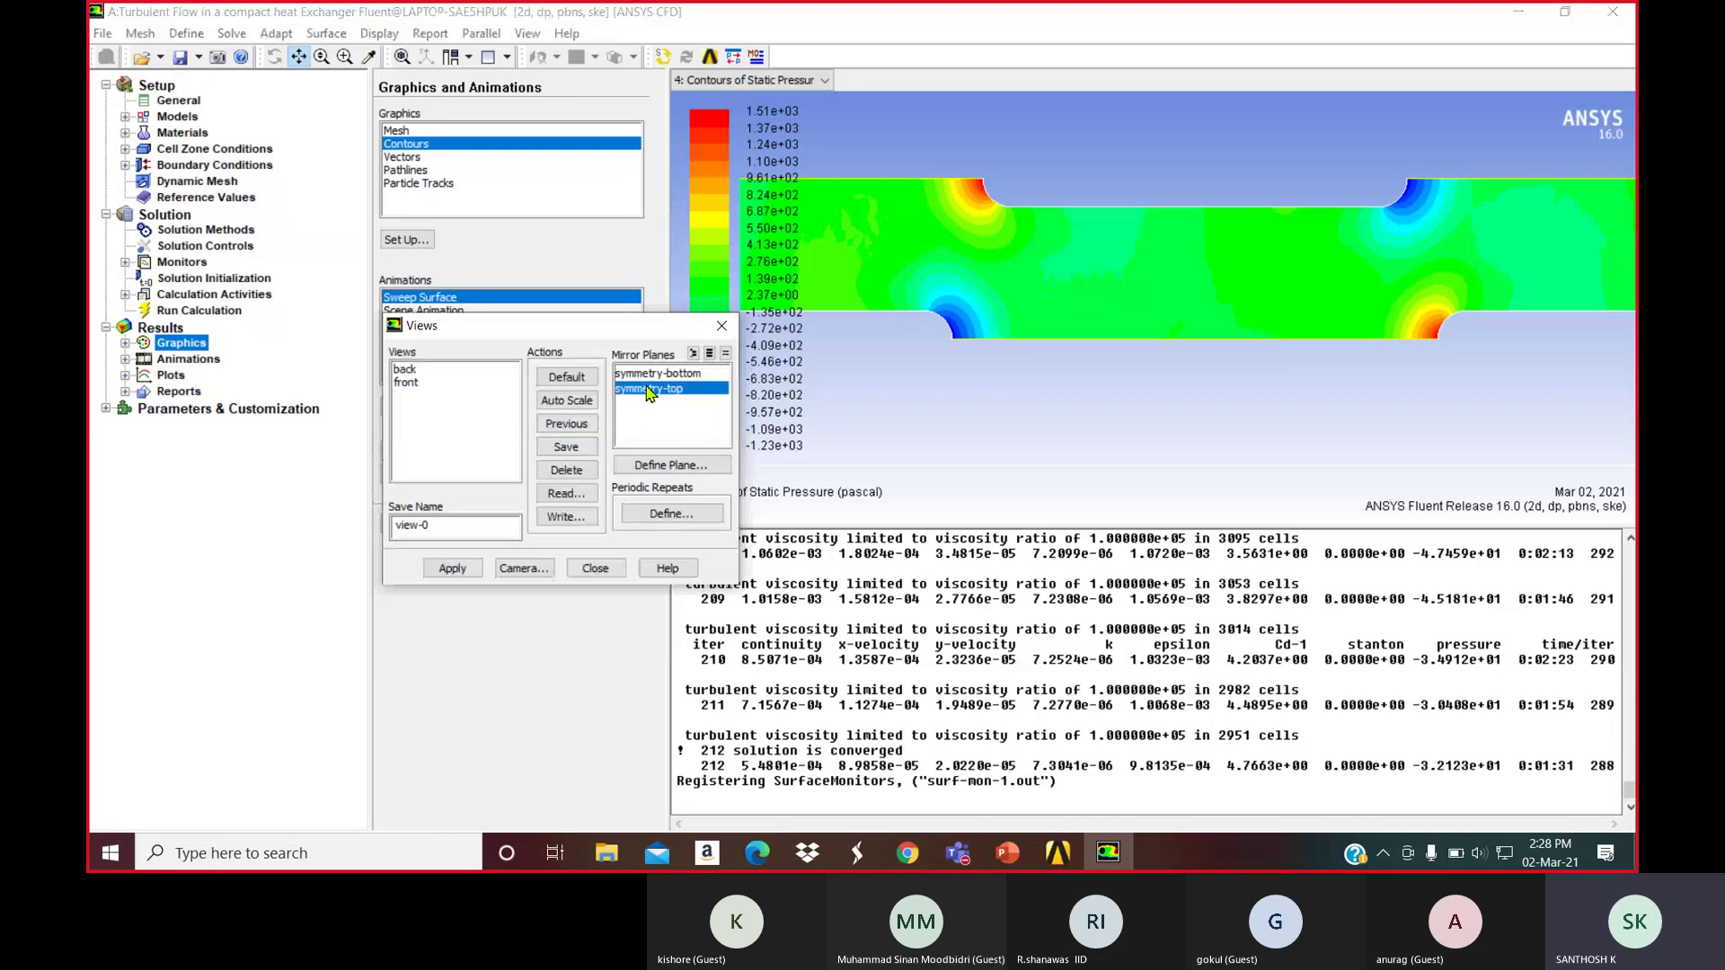
pyautogui.click(658, 373)
pyautogui.click(464, 575)
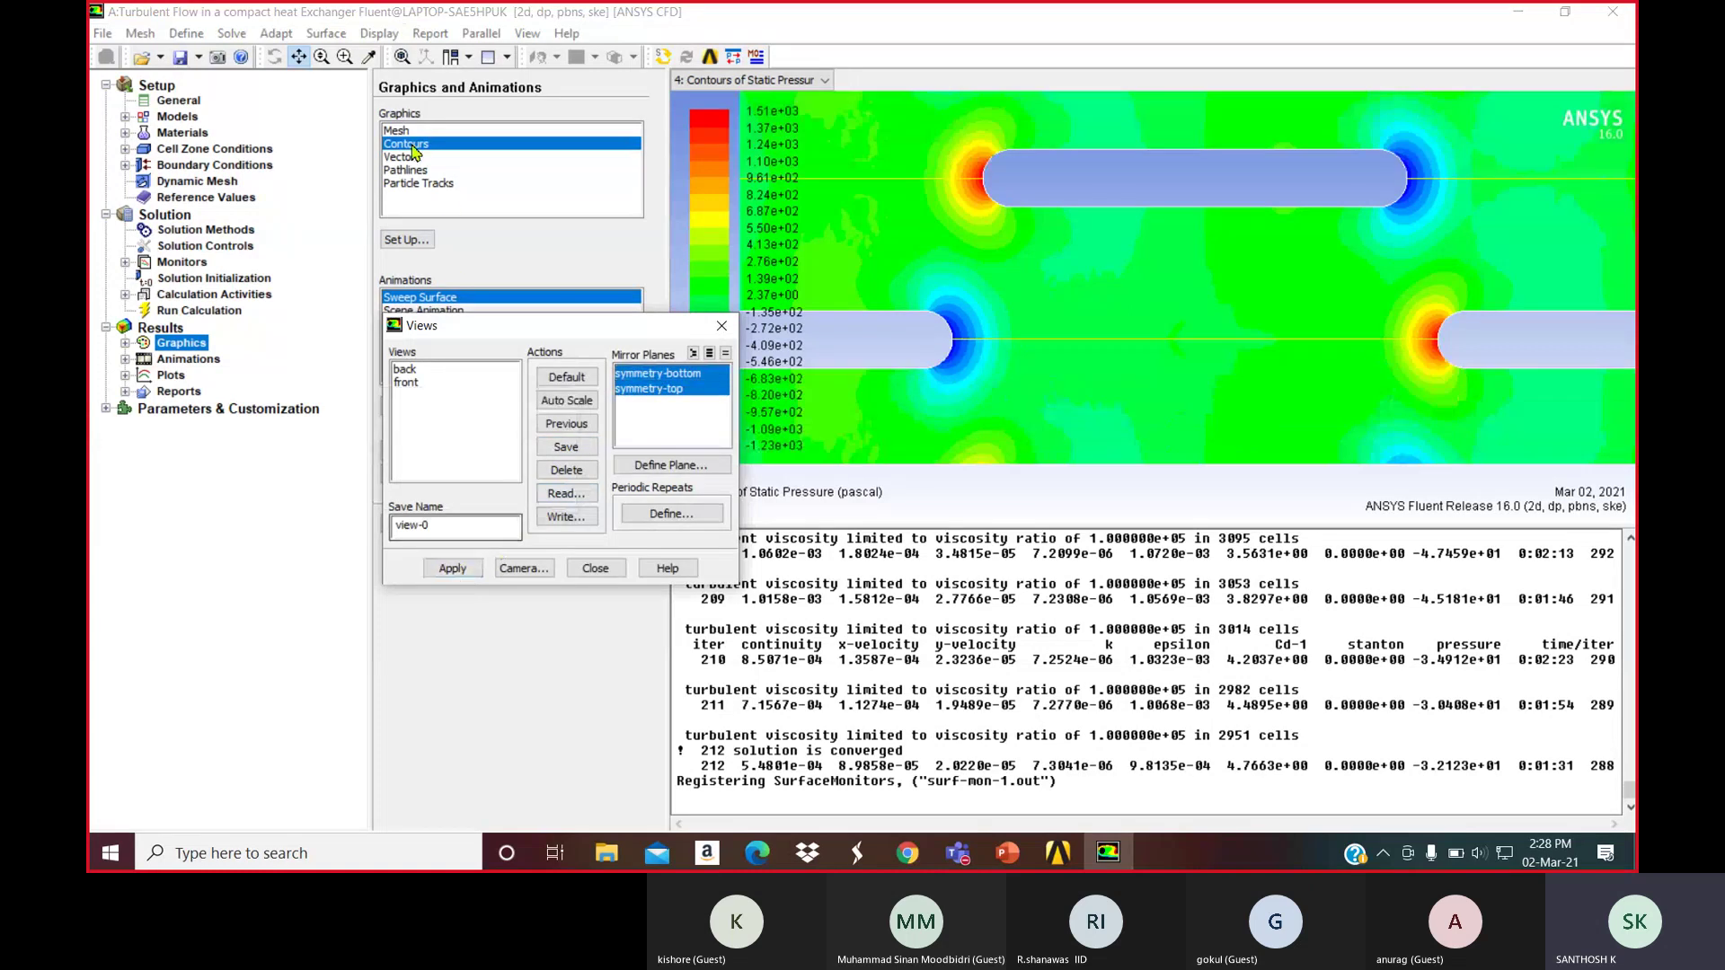
pyautogui.moveTo(1008, 236); pyautogui.dragTo(1318, 415, button='middle')
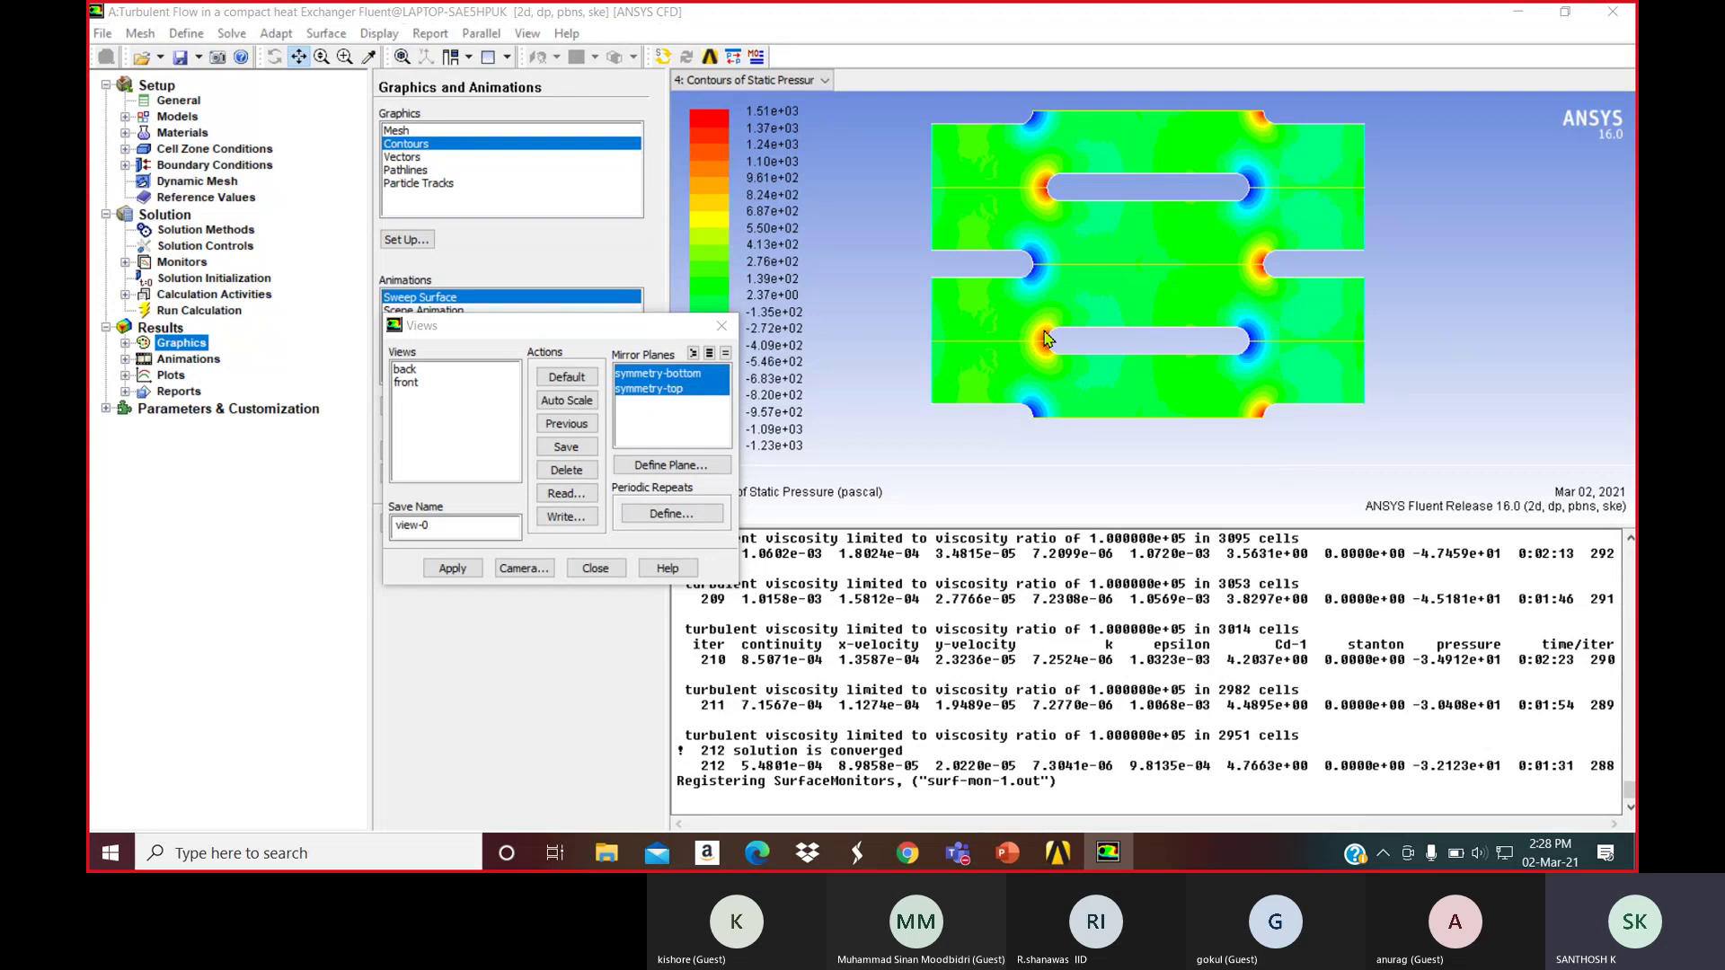
pyautogui.click(727, 330)
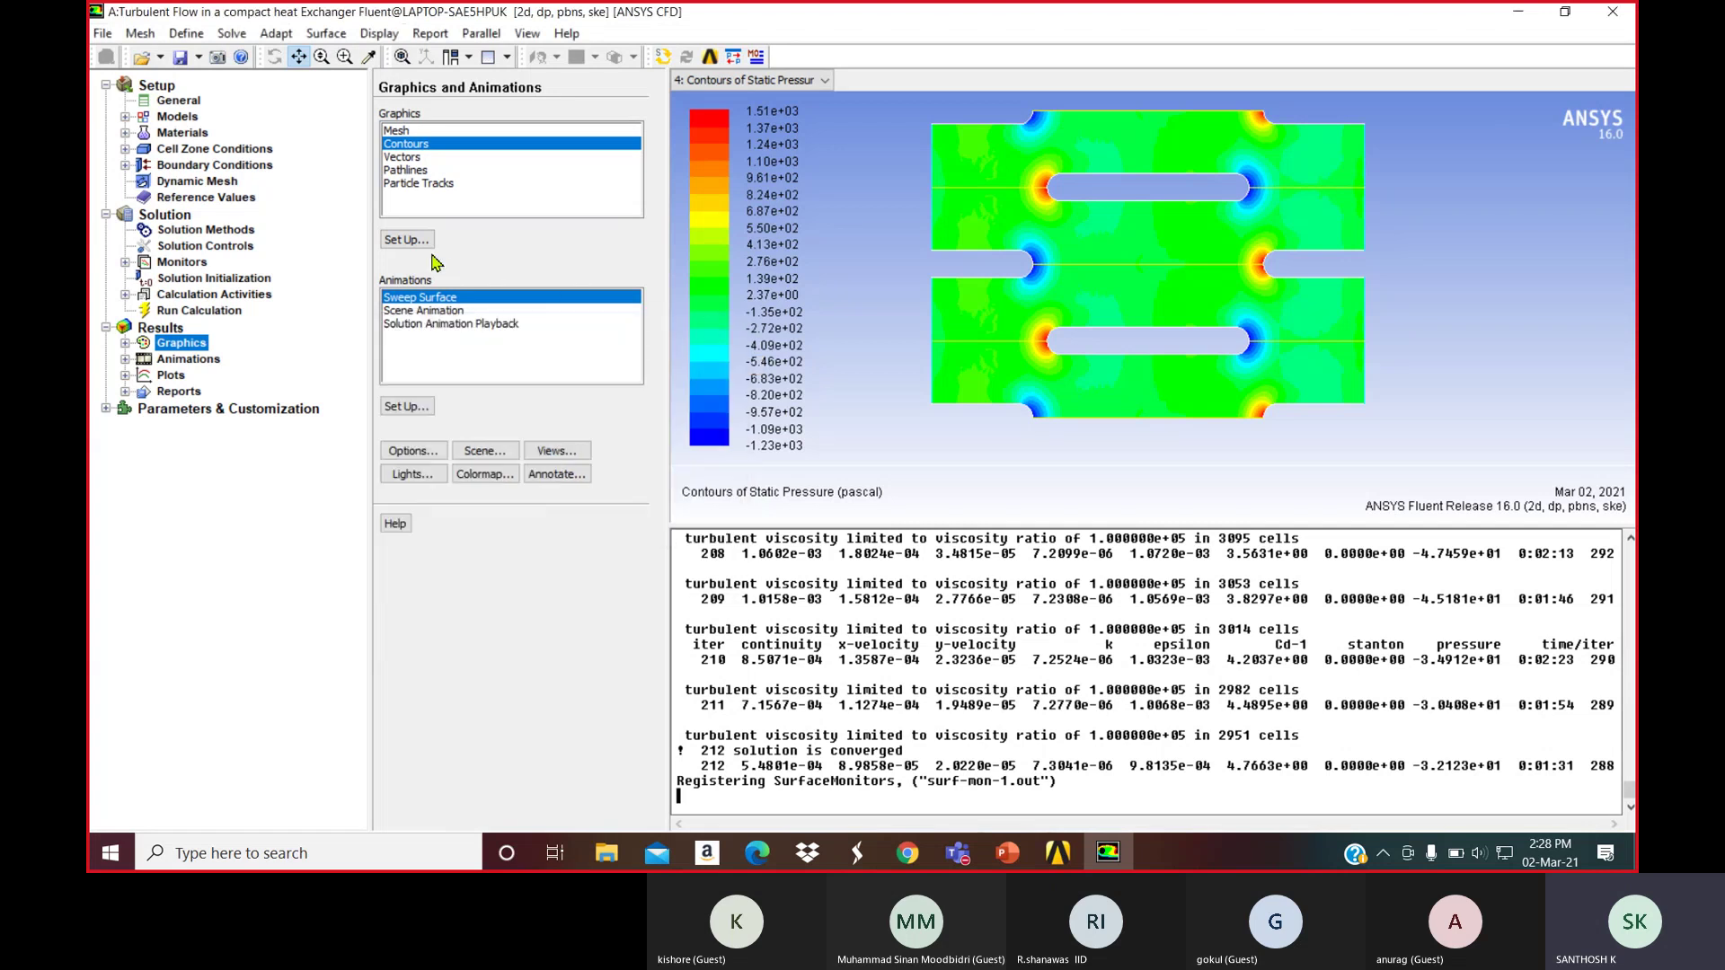
# Display filled Velocity Magnitude contours
pyautogui.click(409, 240)
pyautogui.click(557, 308)
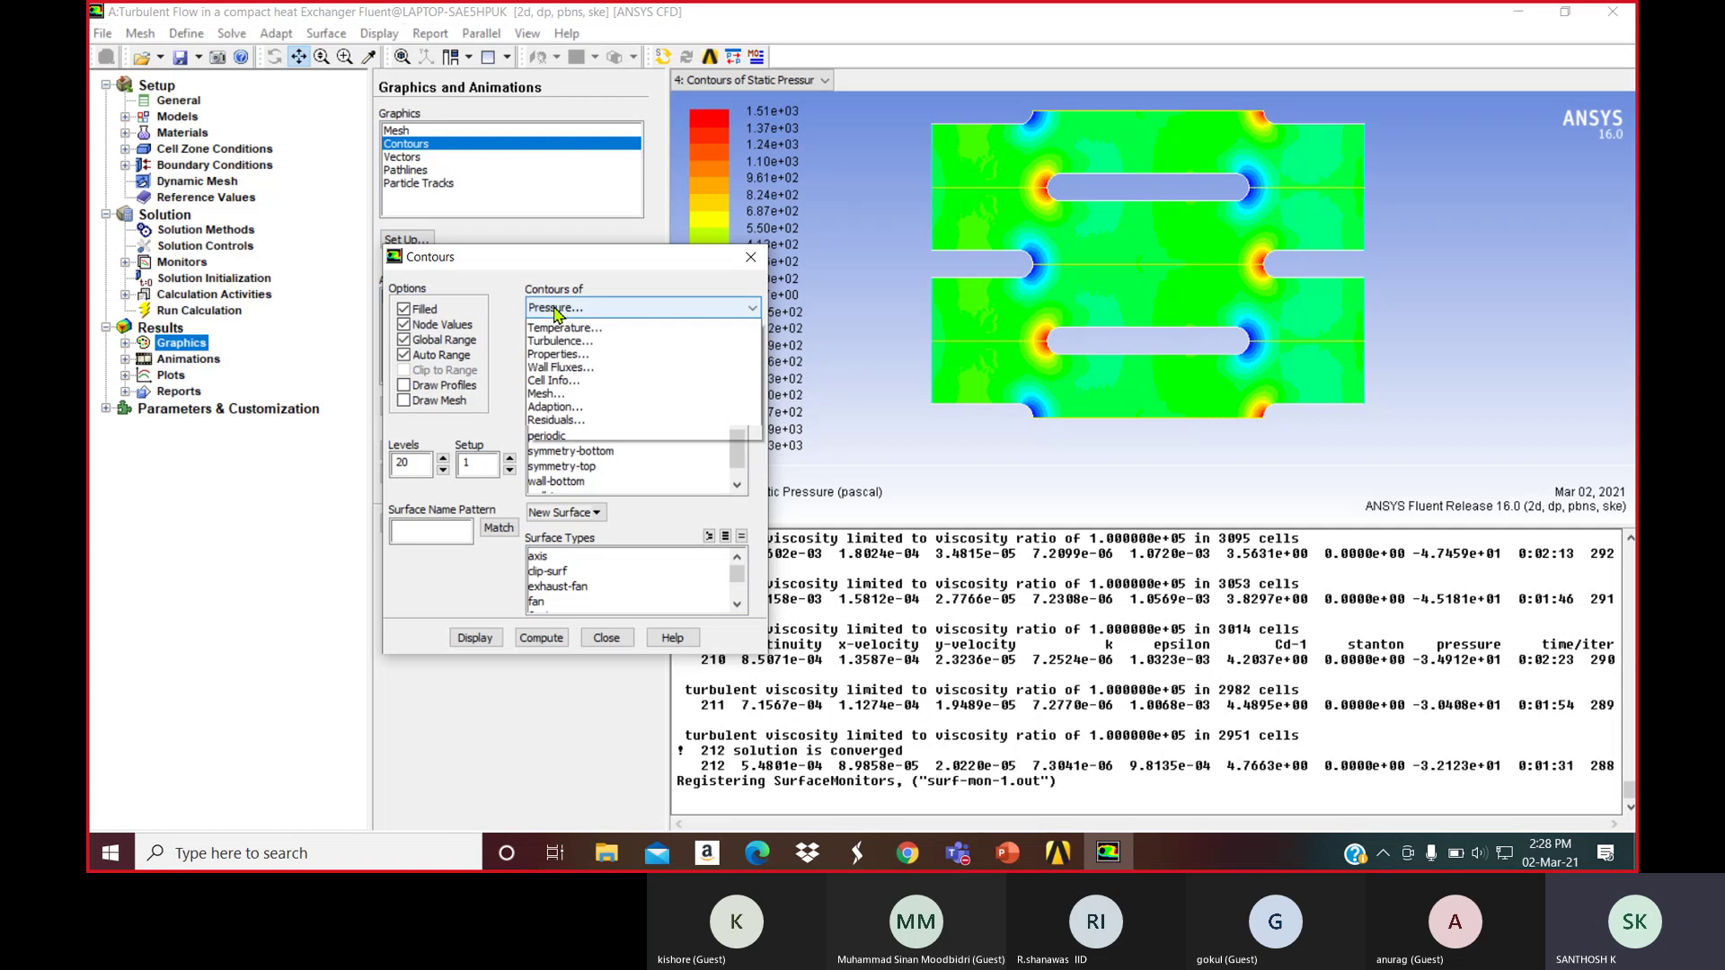
pyautogui.click(562, 353)
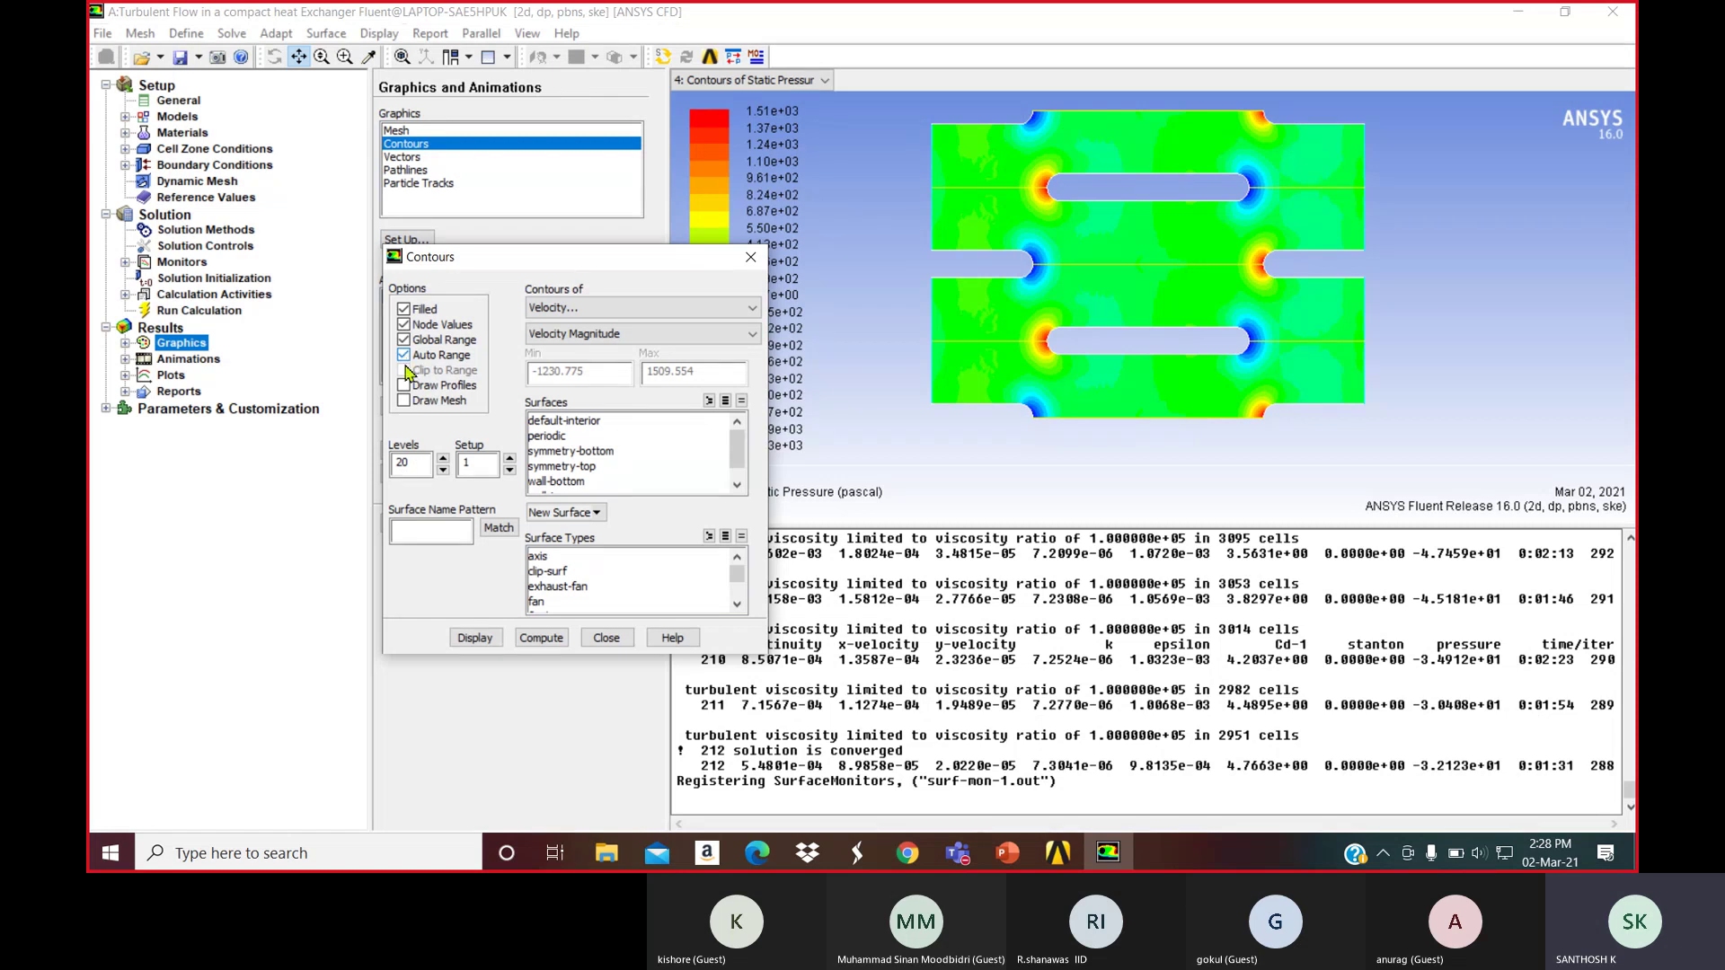
pyautogui.click(477, 640)
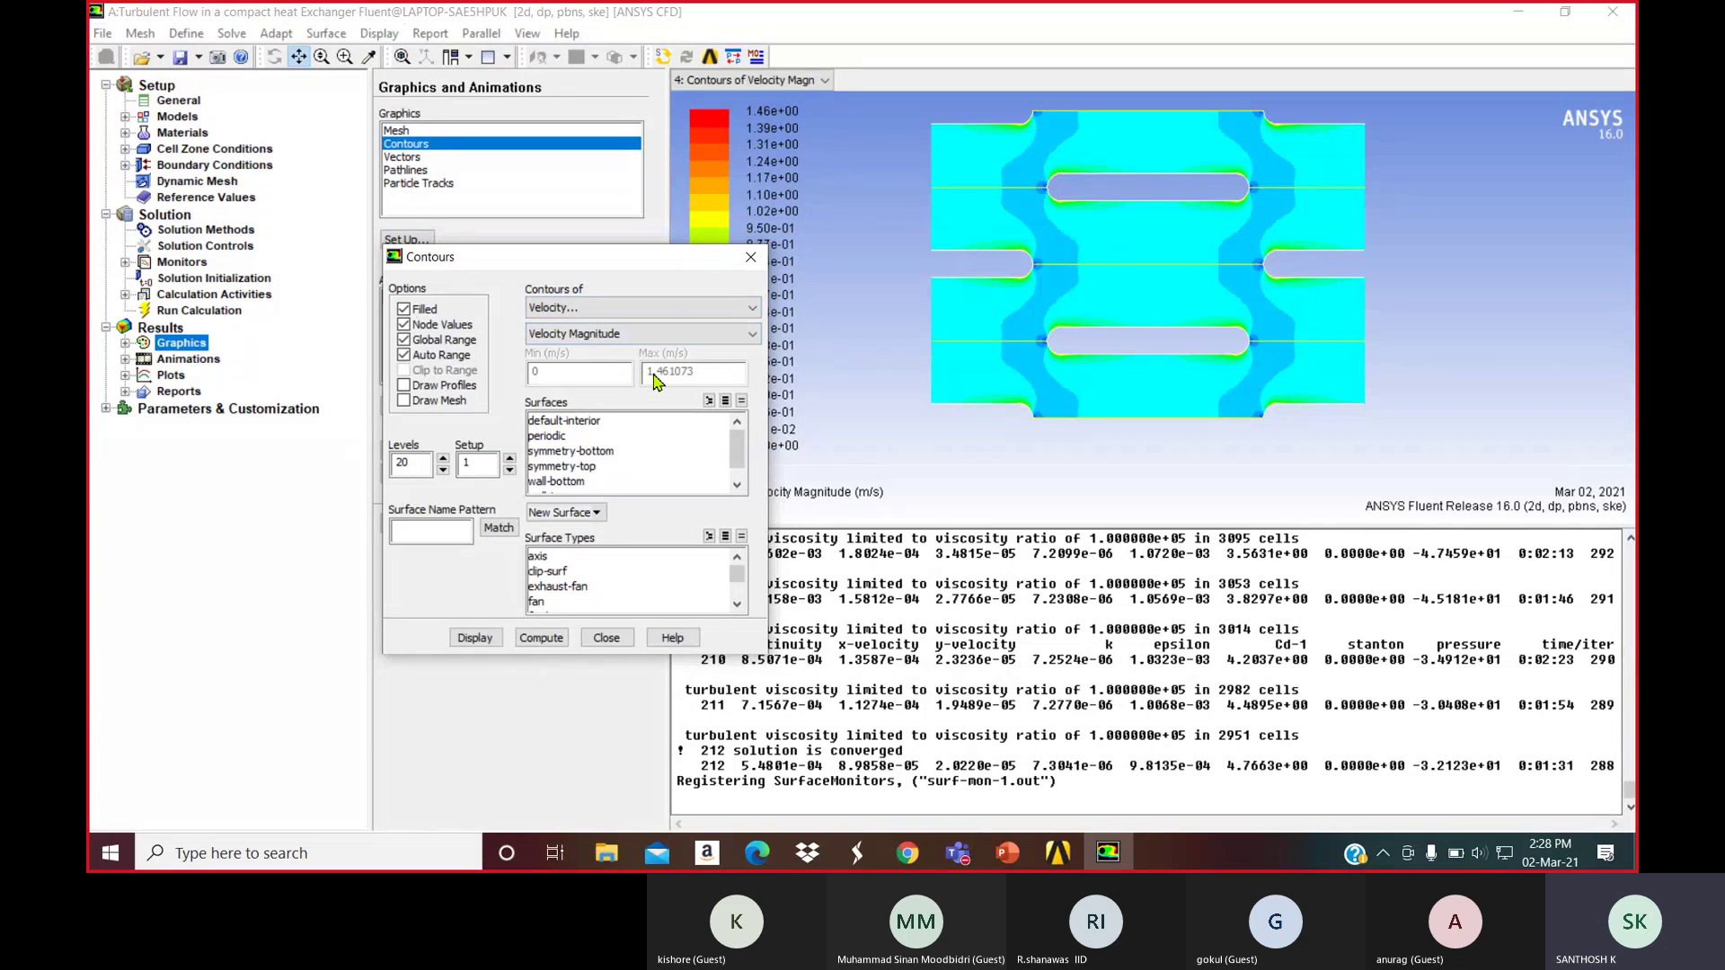
# Display Turbulent Kinetic Energy contours and zoom in on the plot
pyautogui.click(611, 308)
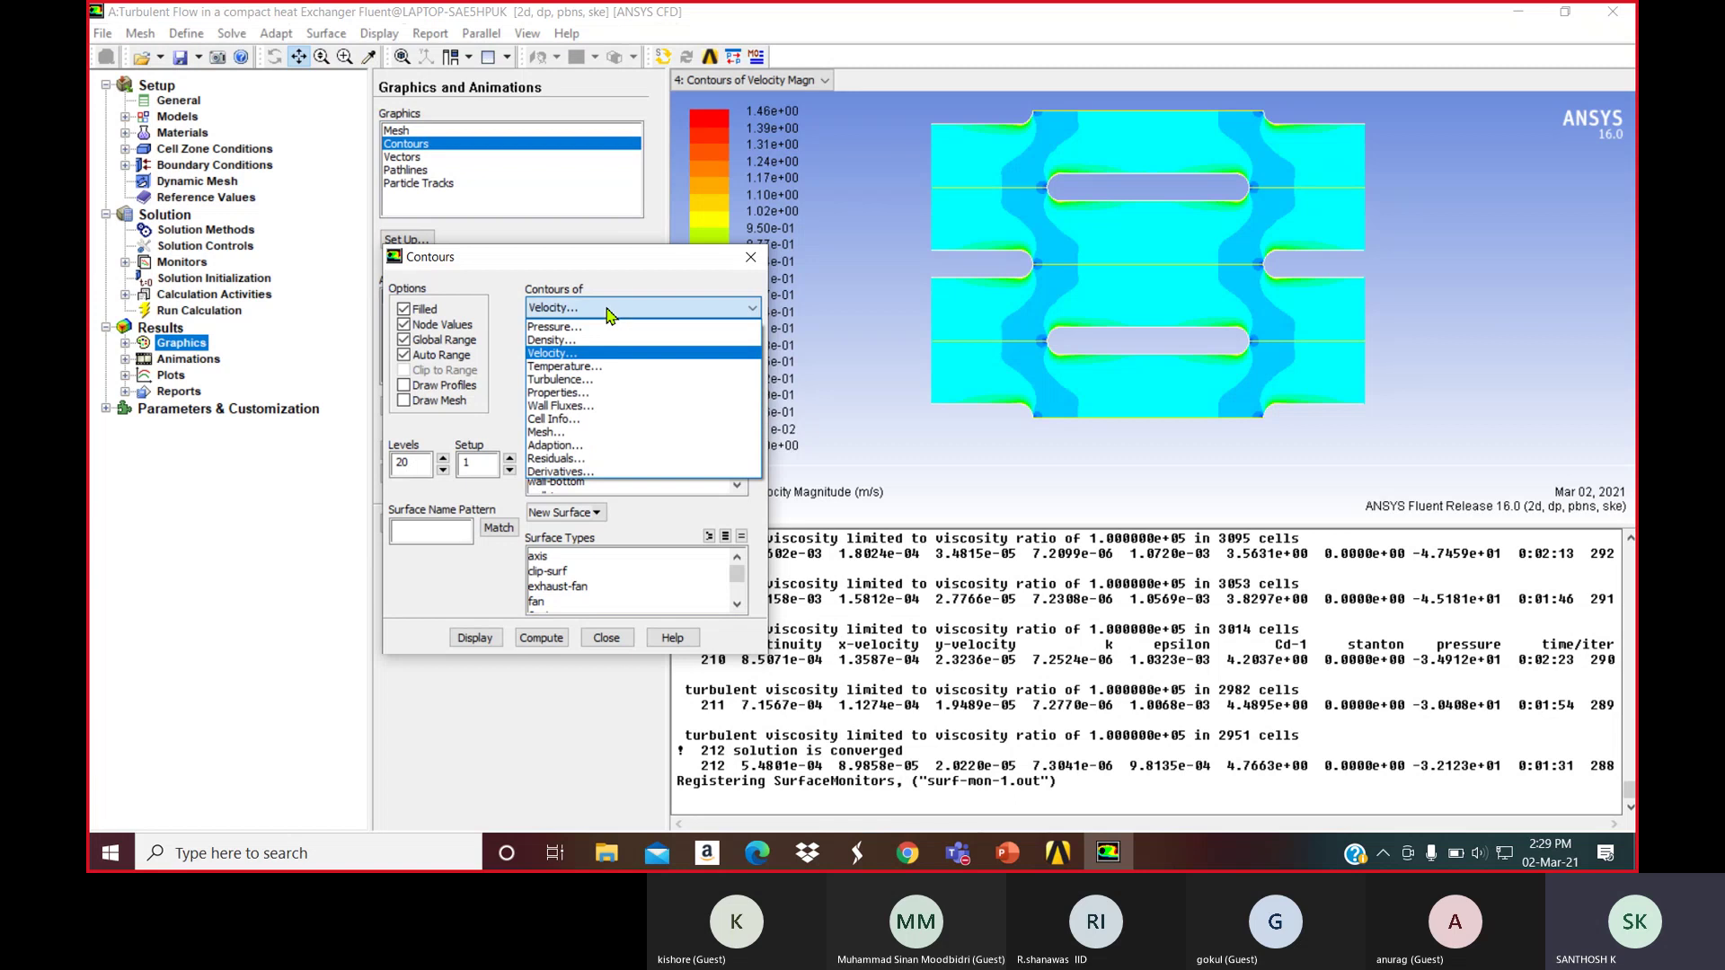
pyautogui.click(596, 379)
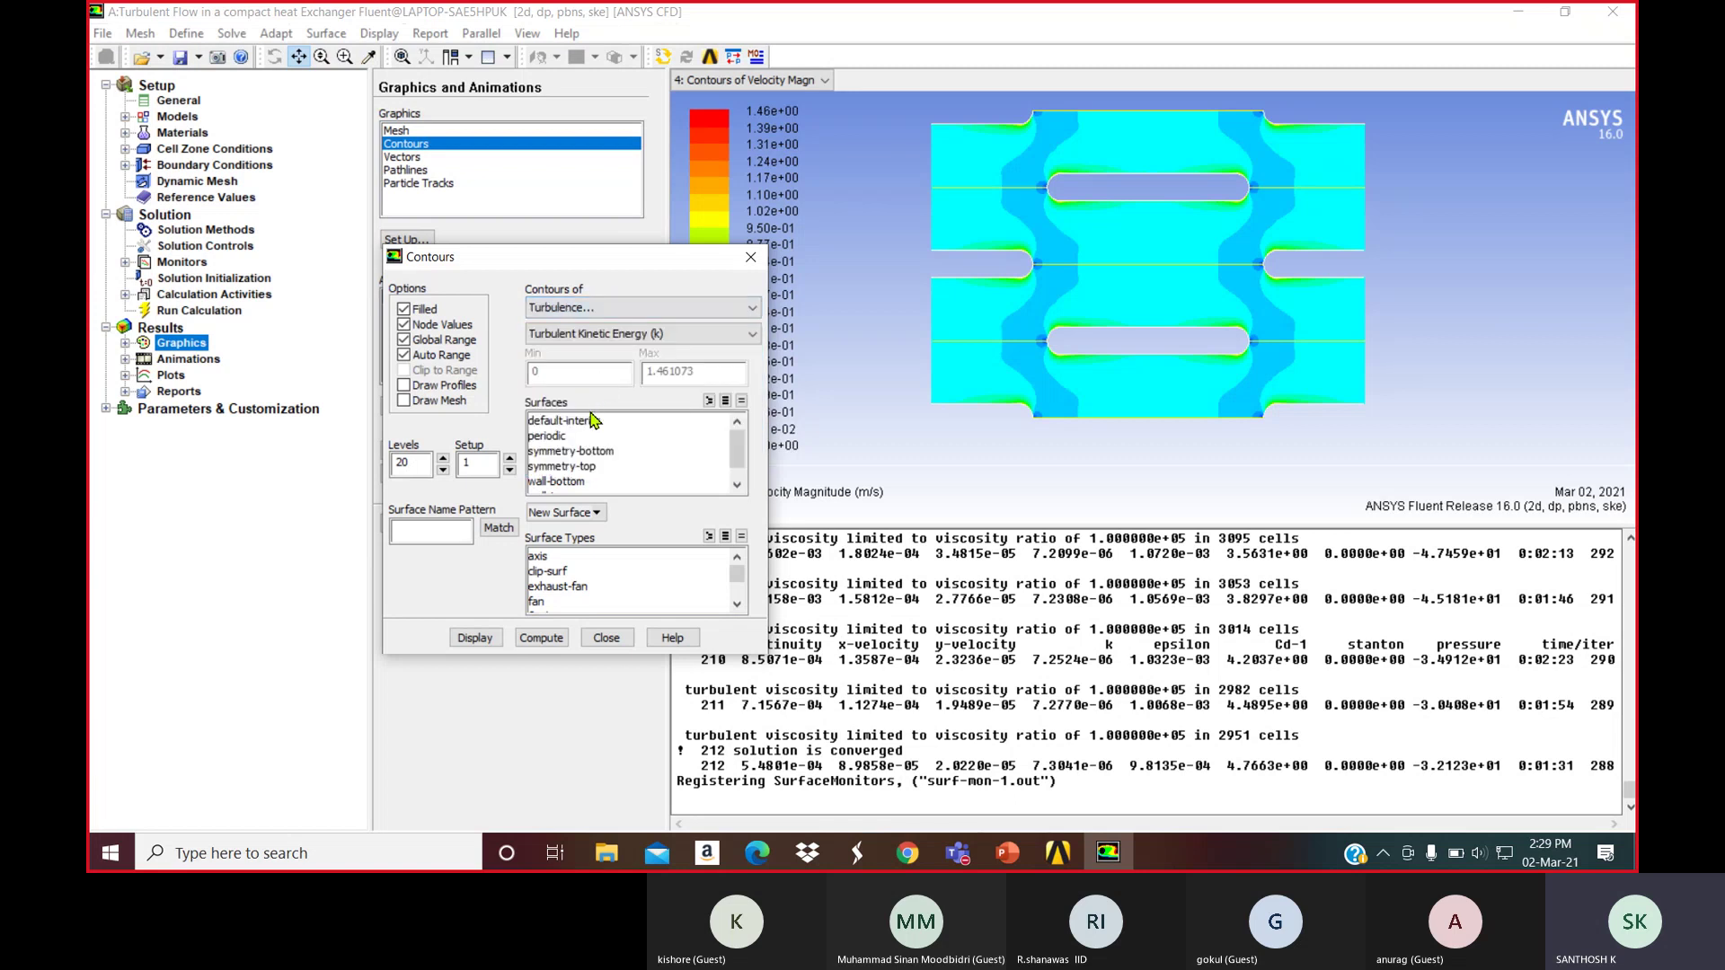
pyautogui.click(474, 640)
pyautogui.moveTo(919, 109); pyautogui.dragTo(1395, 446, button='middle')
# Display Turbulent Viscosity contours (3.87e-07 to 15.2 kg/m-s), then pan and zoom in
pyautogui.click(616, 309)
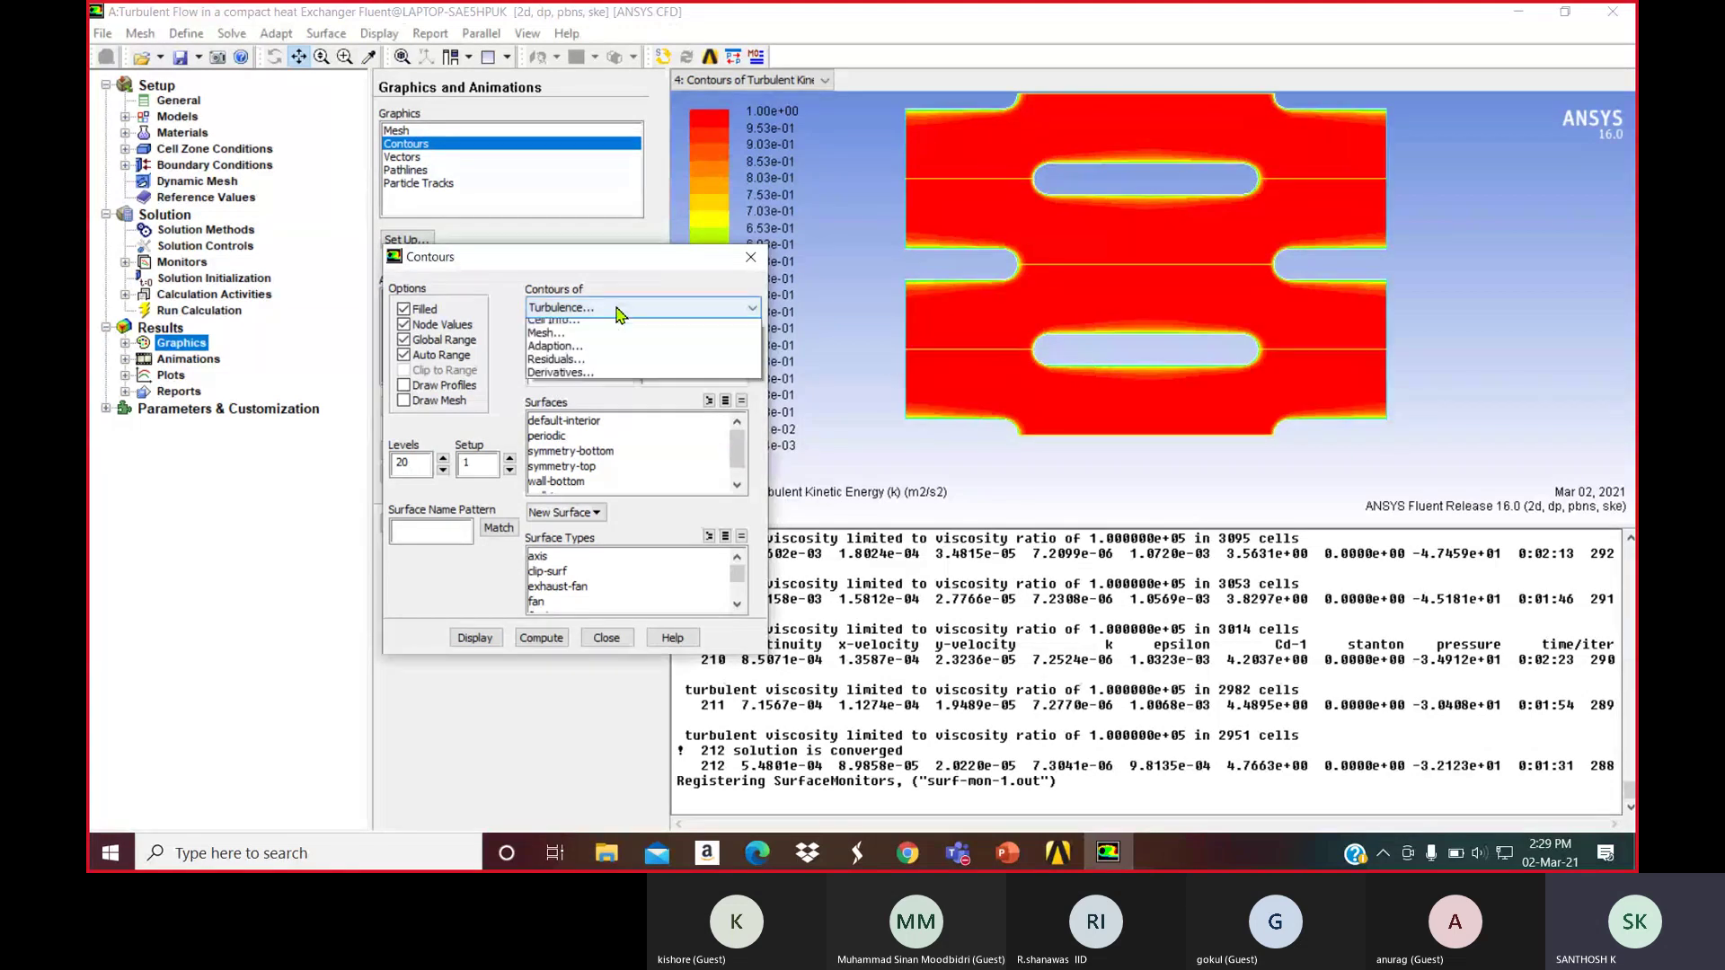
pyautogui.click(617, 313)
pyautogui.click(607, 334)
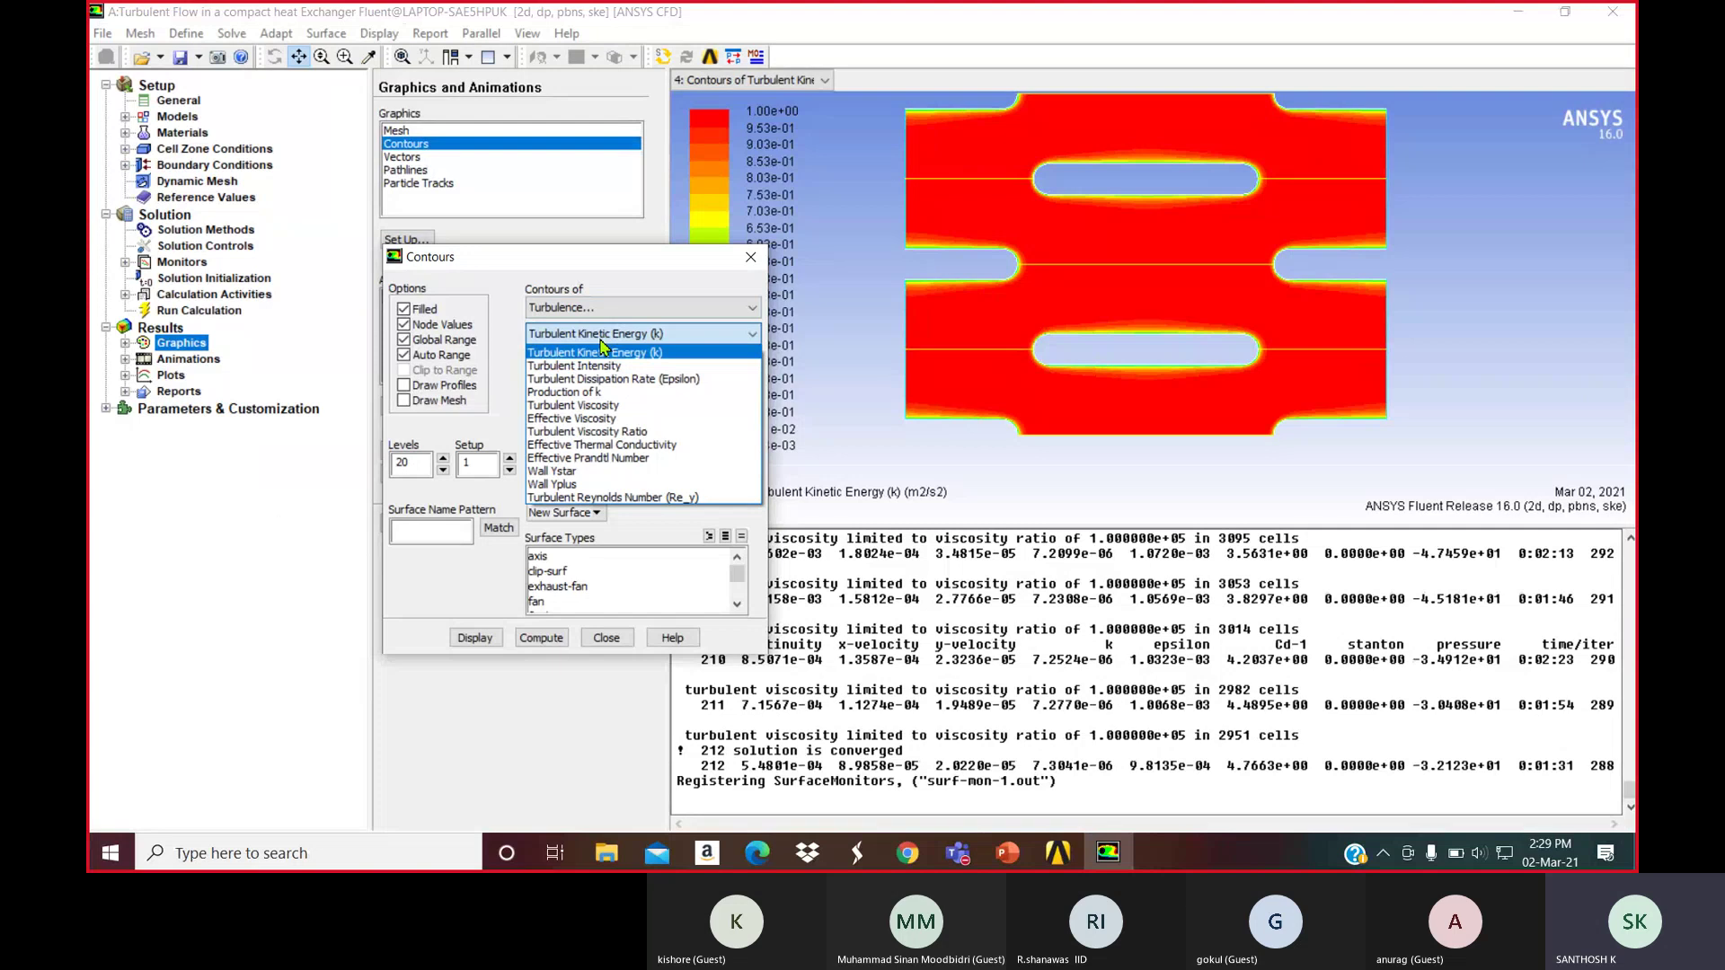
pyautogui.click(604, 406)
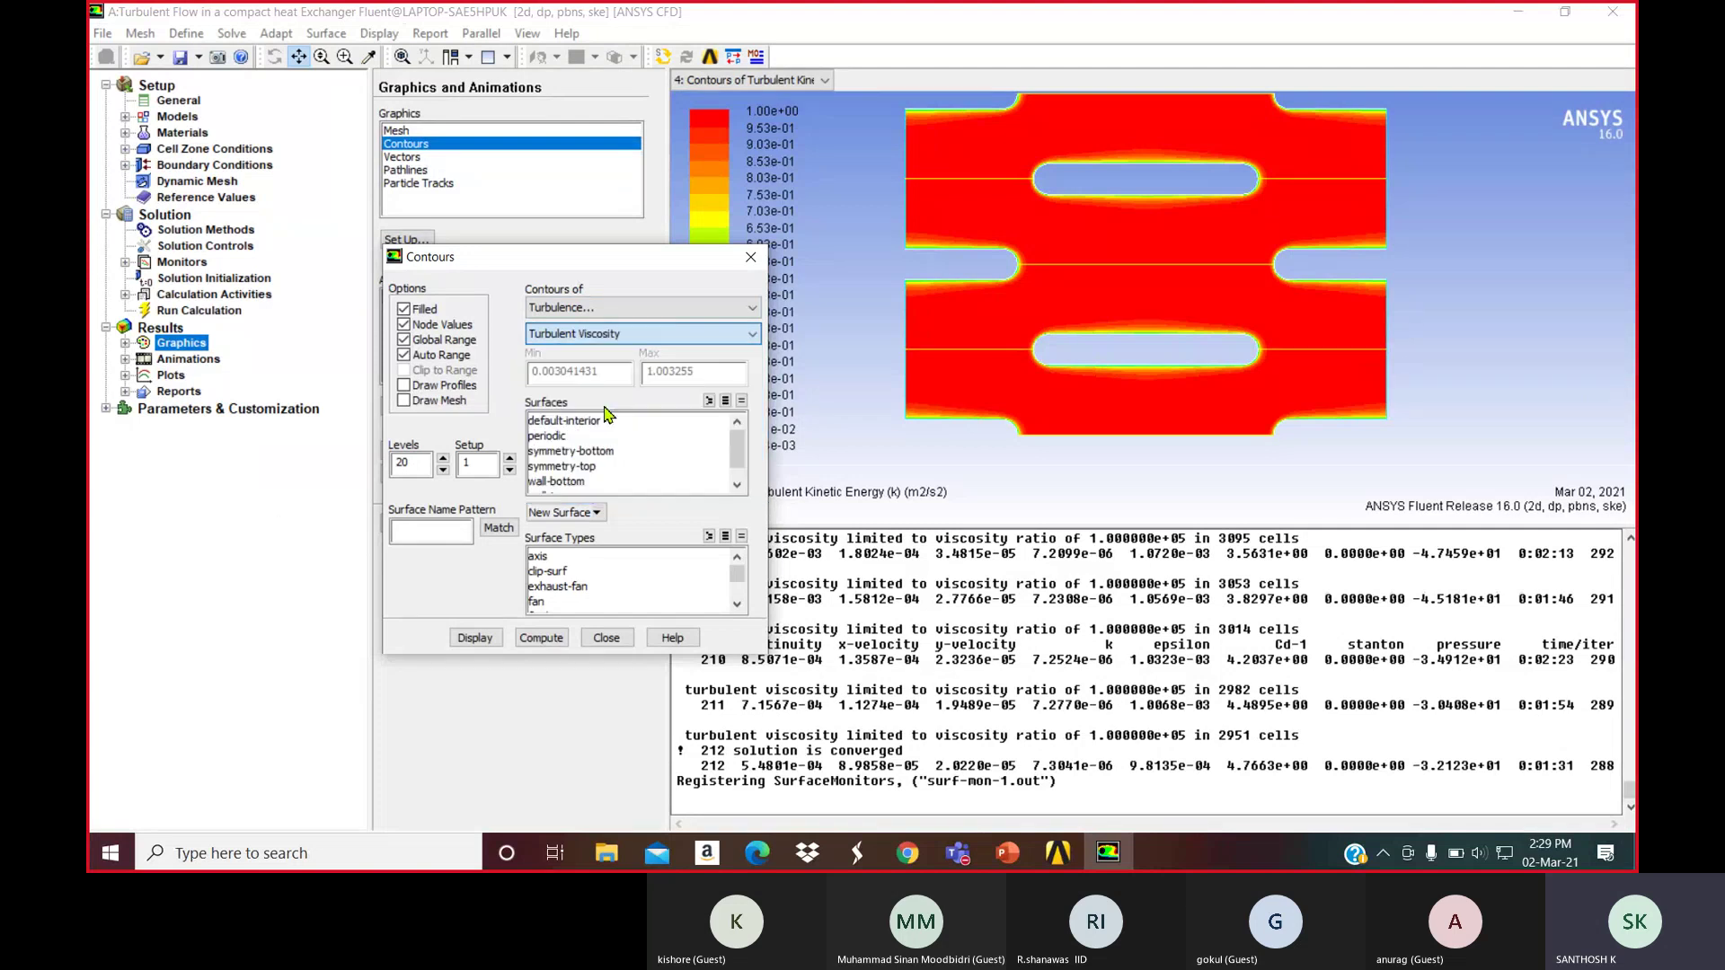
pyautogui.click(492, 638)
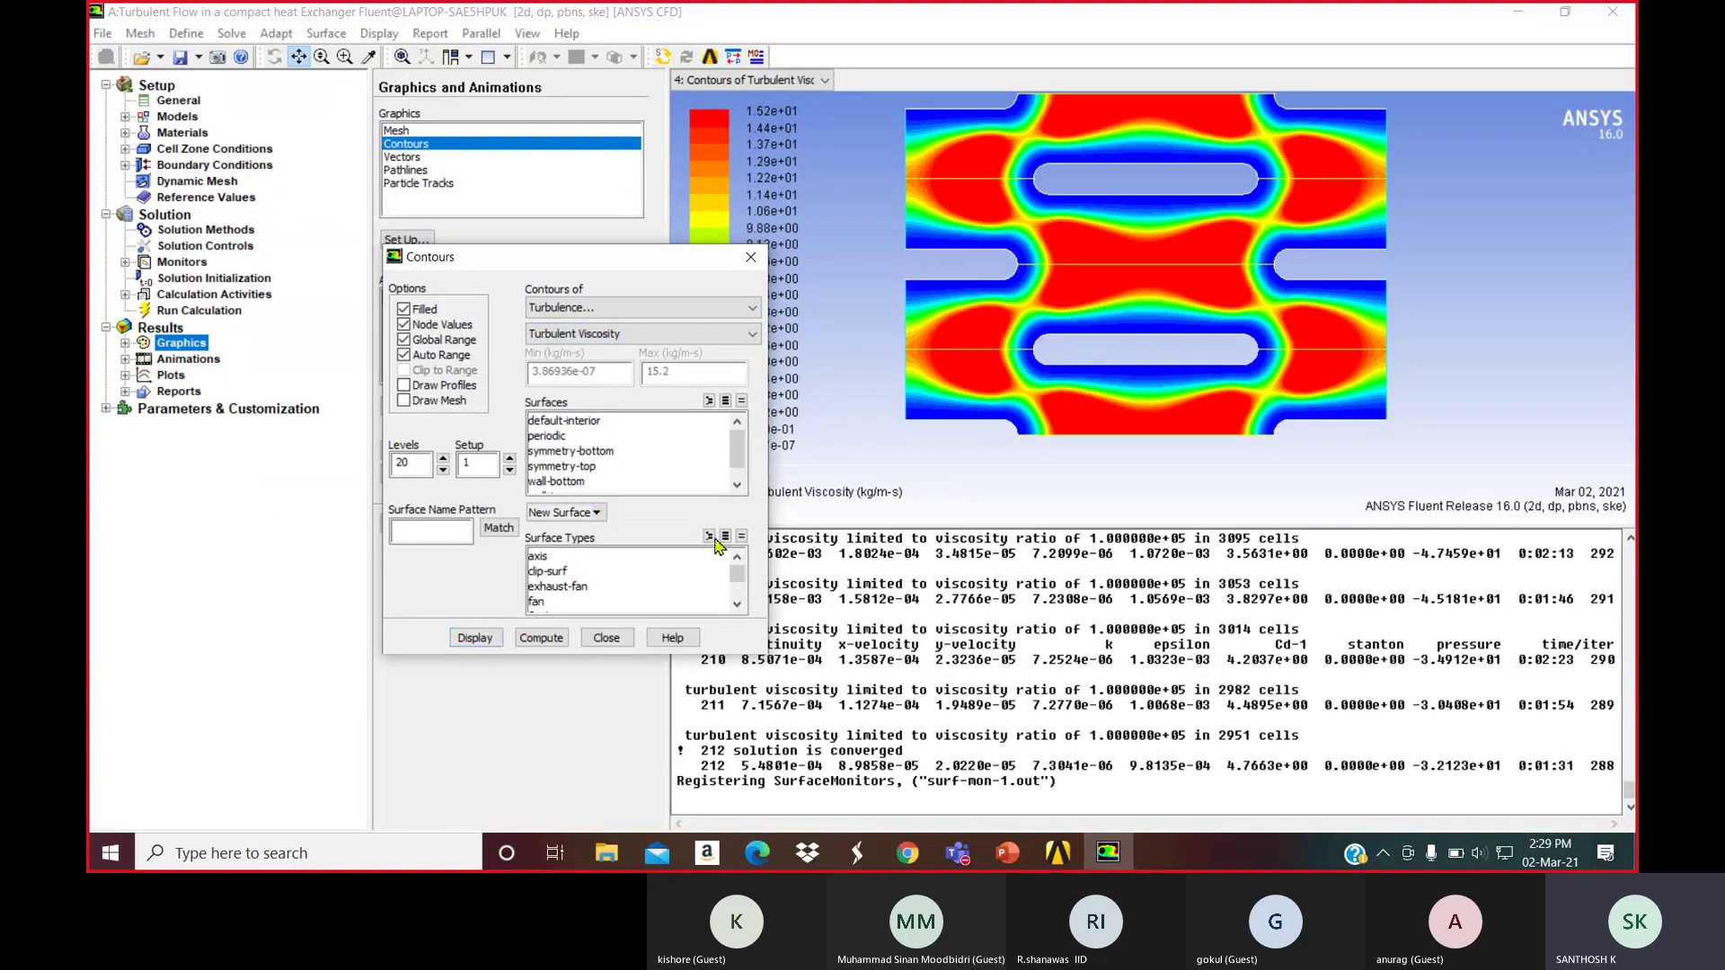
pyautogui.moveTo(1125, 283); pyautogui.dragTo(1138, 308)
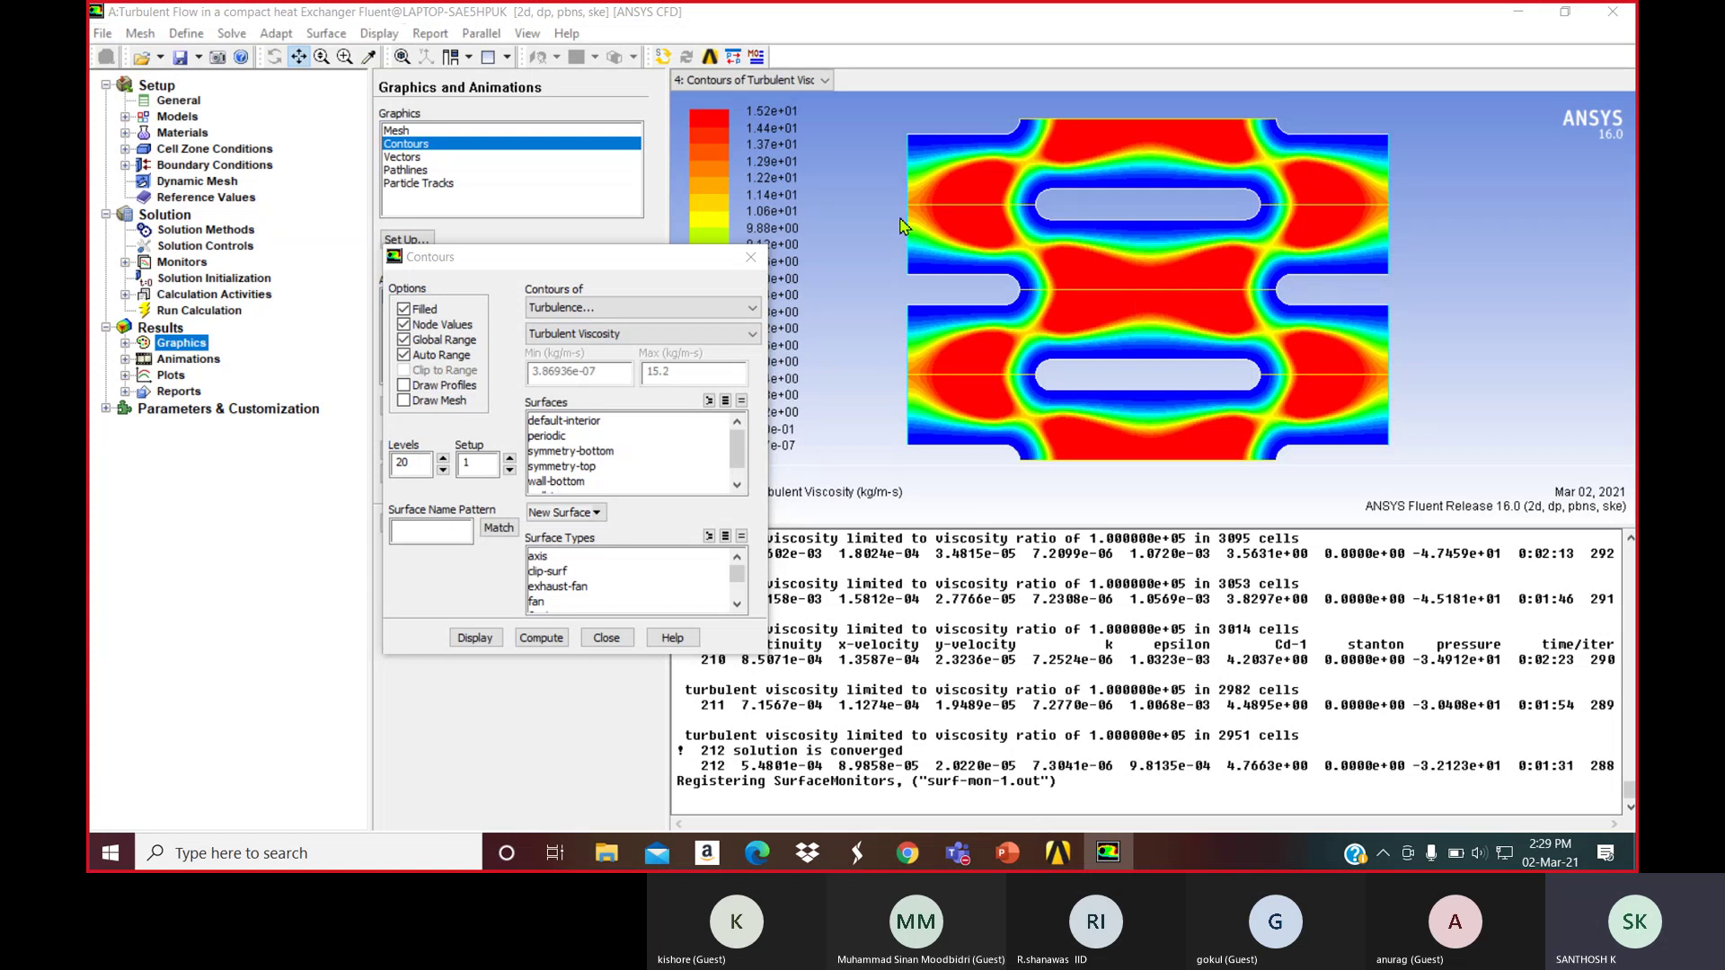
pyautogui.moveTo(891, 104); pyautogui.dragTo(1424, 455, button='middle')
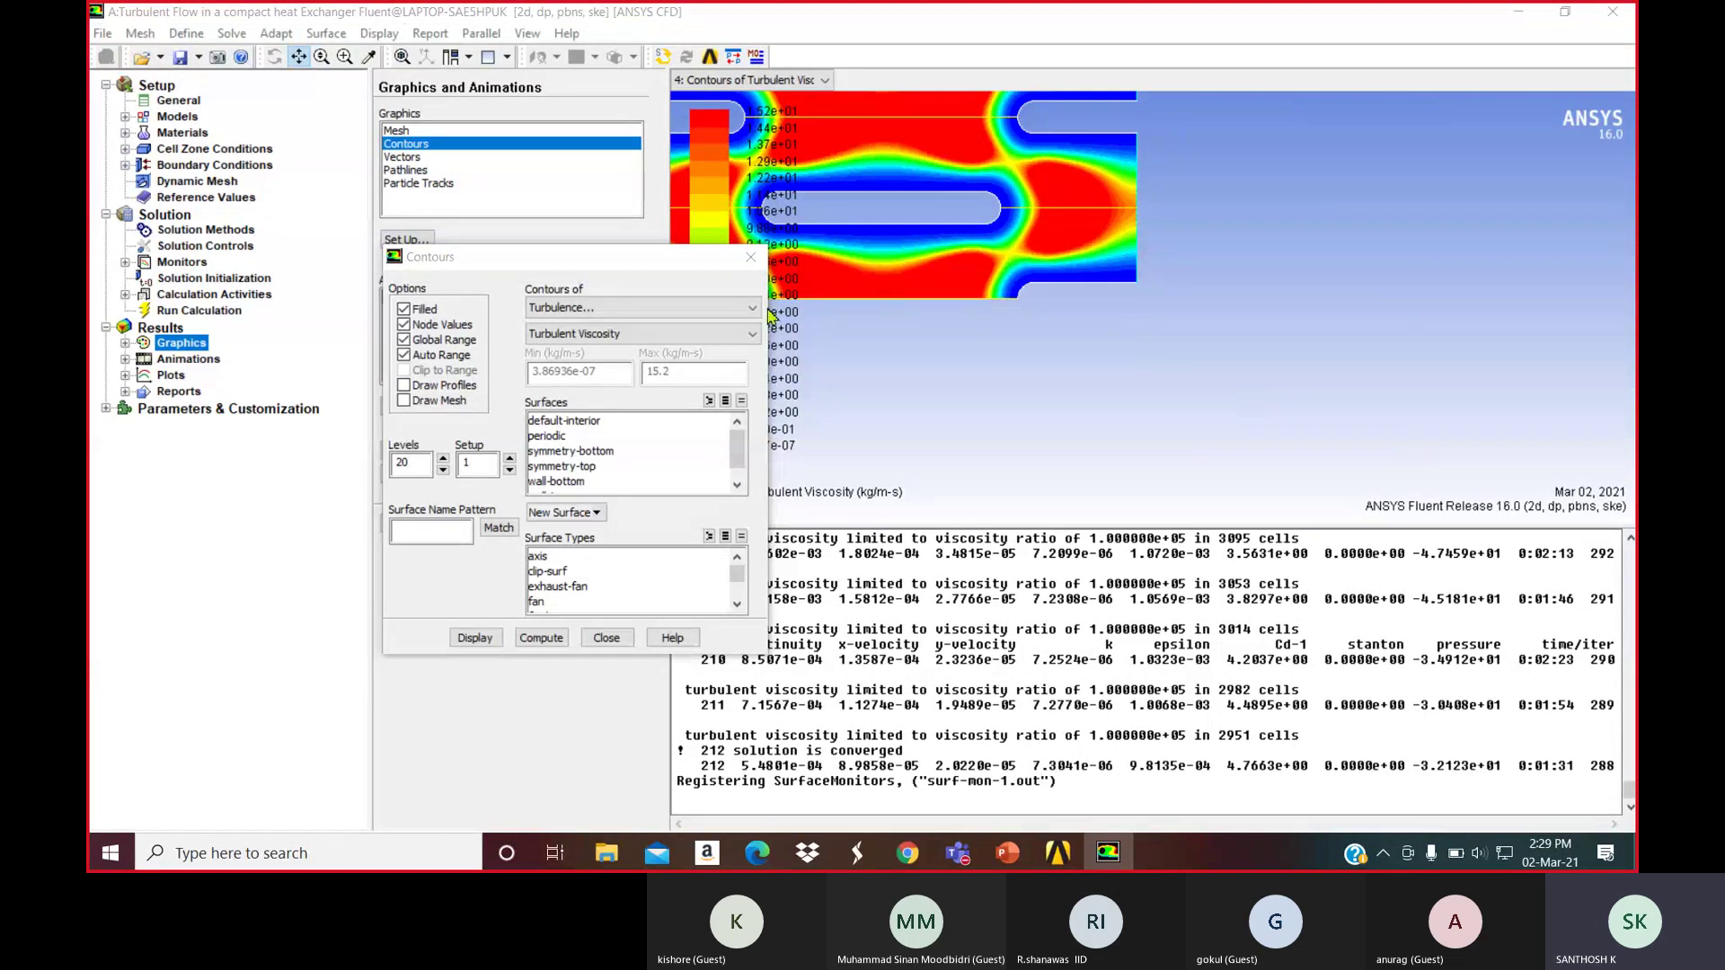
# Fit and enlarge the geometry, choose Velocity Magnitude, turn off Auto Range, and select the Min value
pyautogui.click(402, 56)
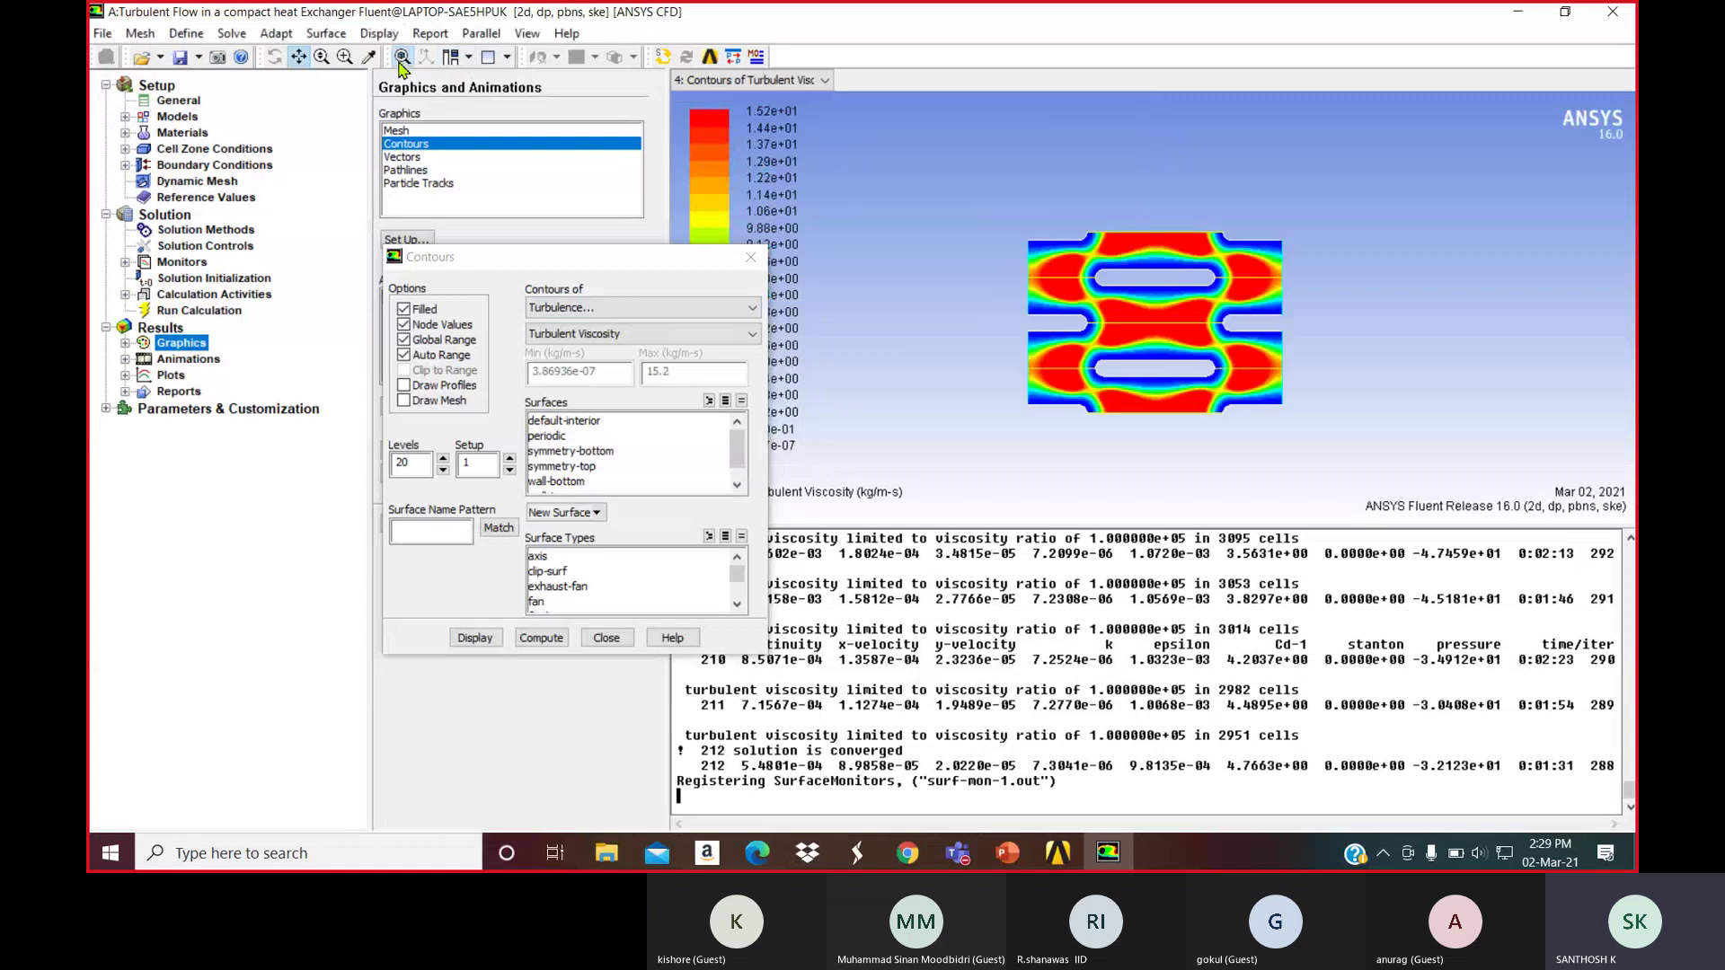
pyautogui.moveTo(1025, 228); pyautogui.dragTo(1312, 442, button='middle')
pyautogui.click(655, 308)
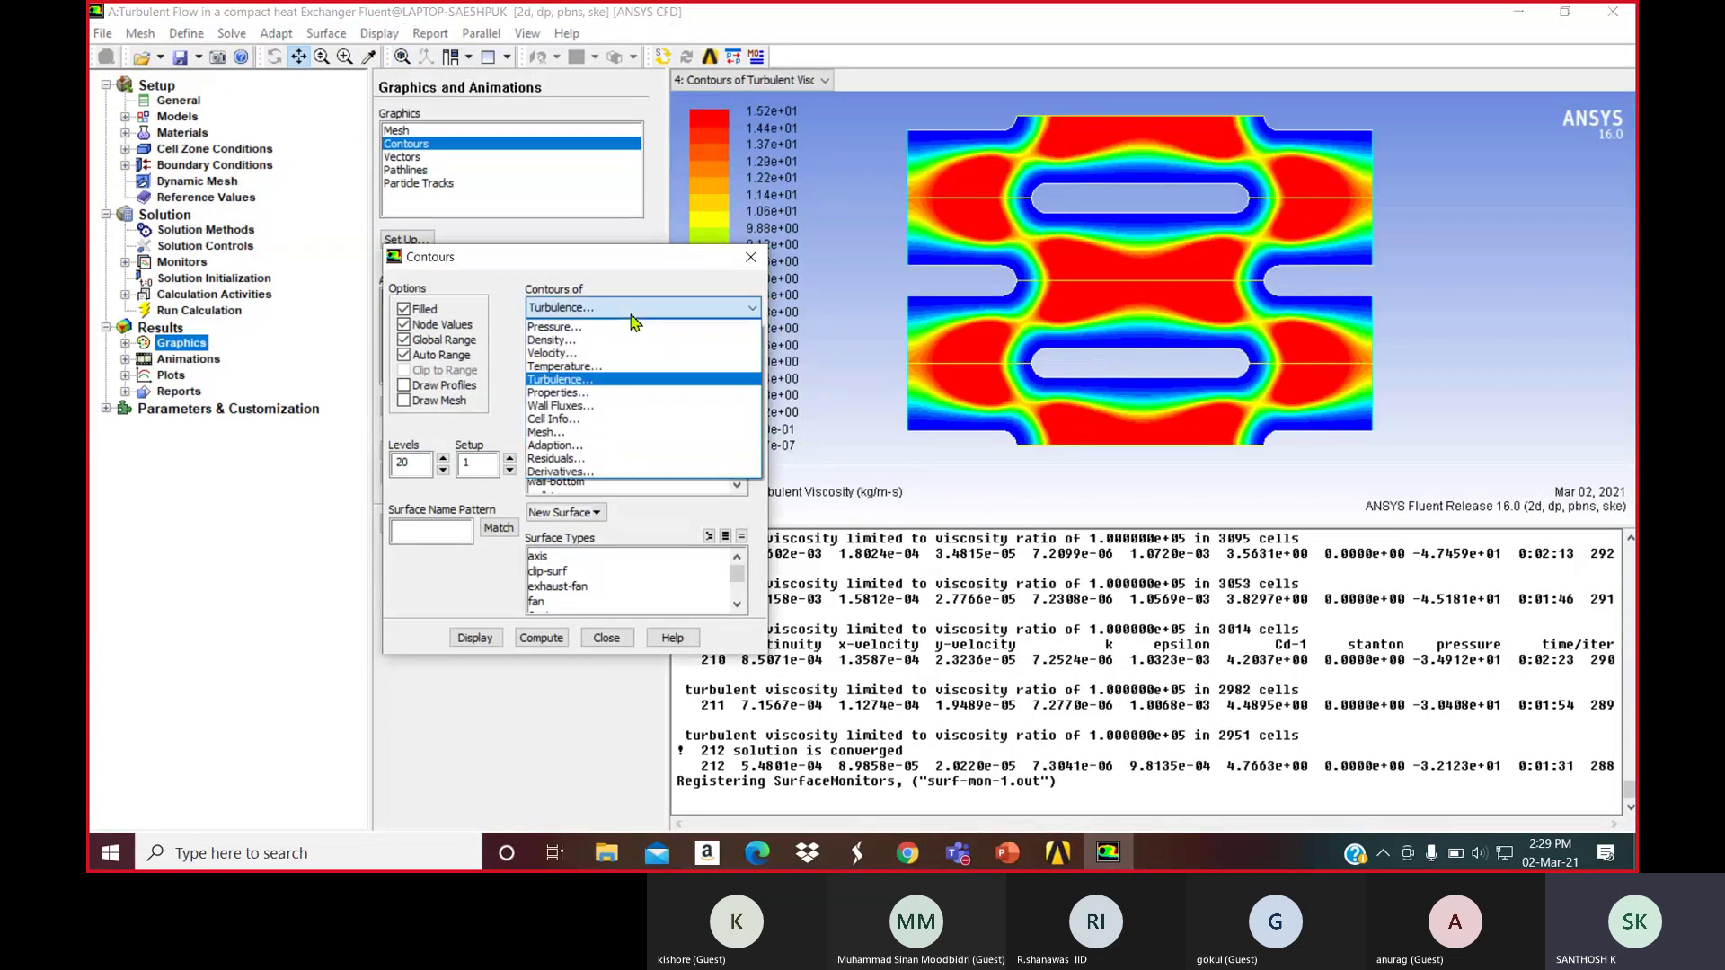
pyautogui.click(592, 359)
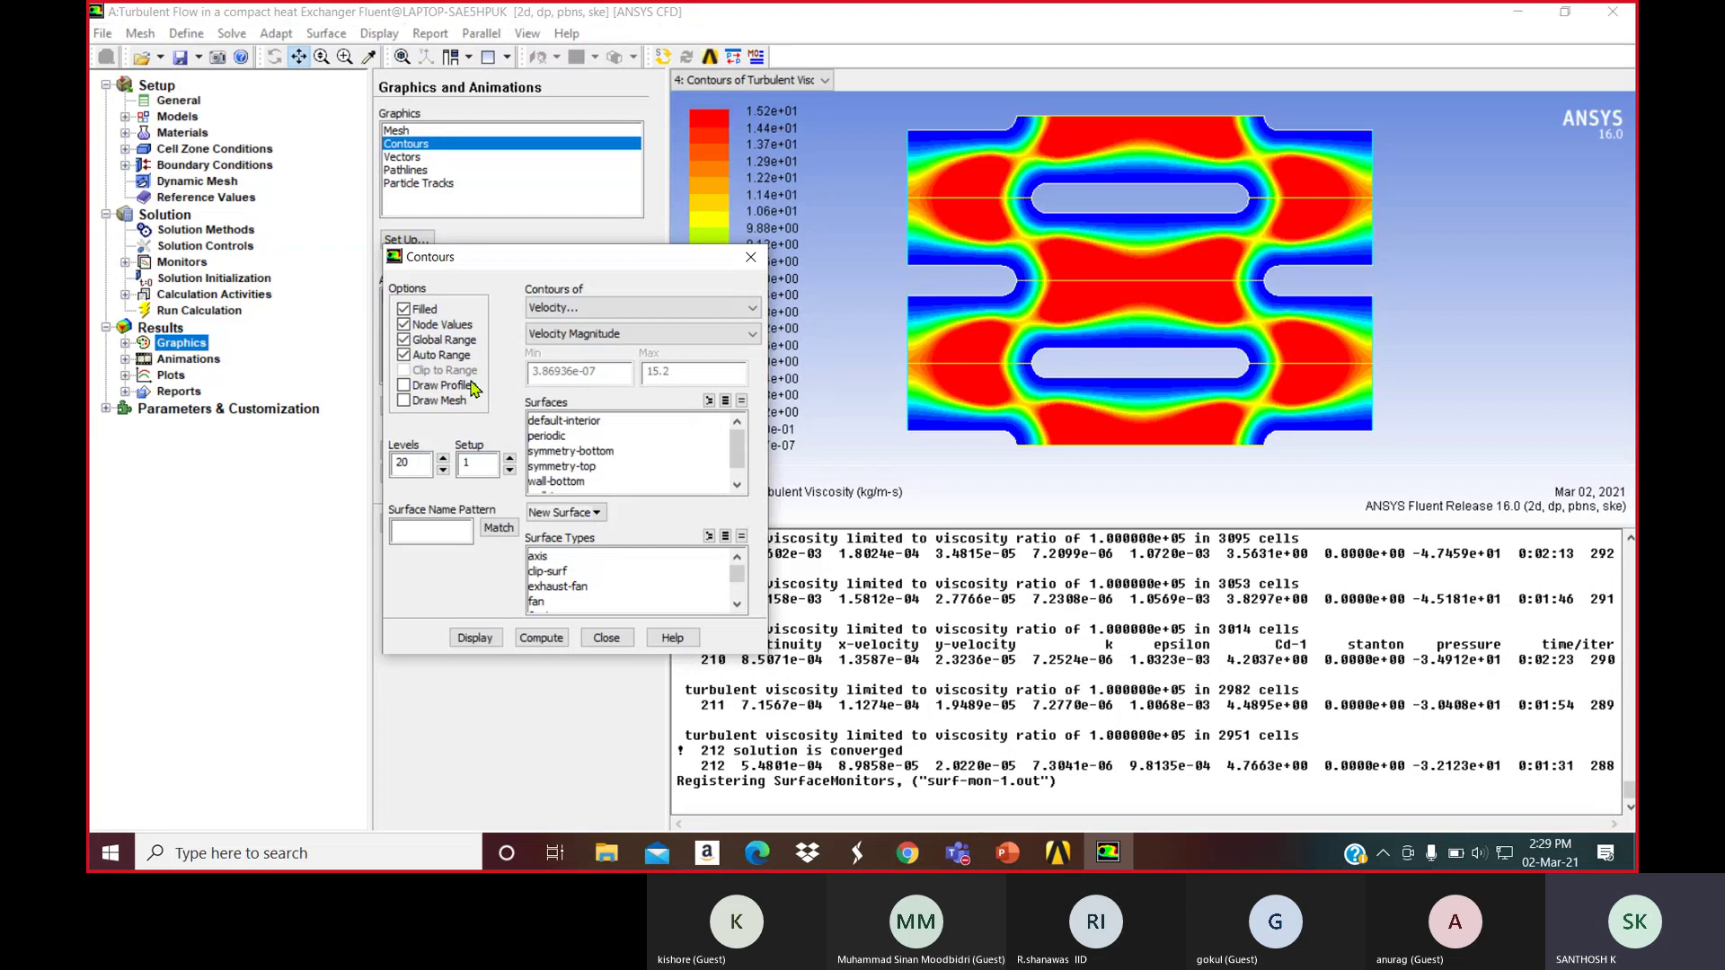
pyautogui.click(403, 356)
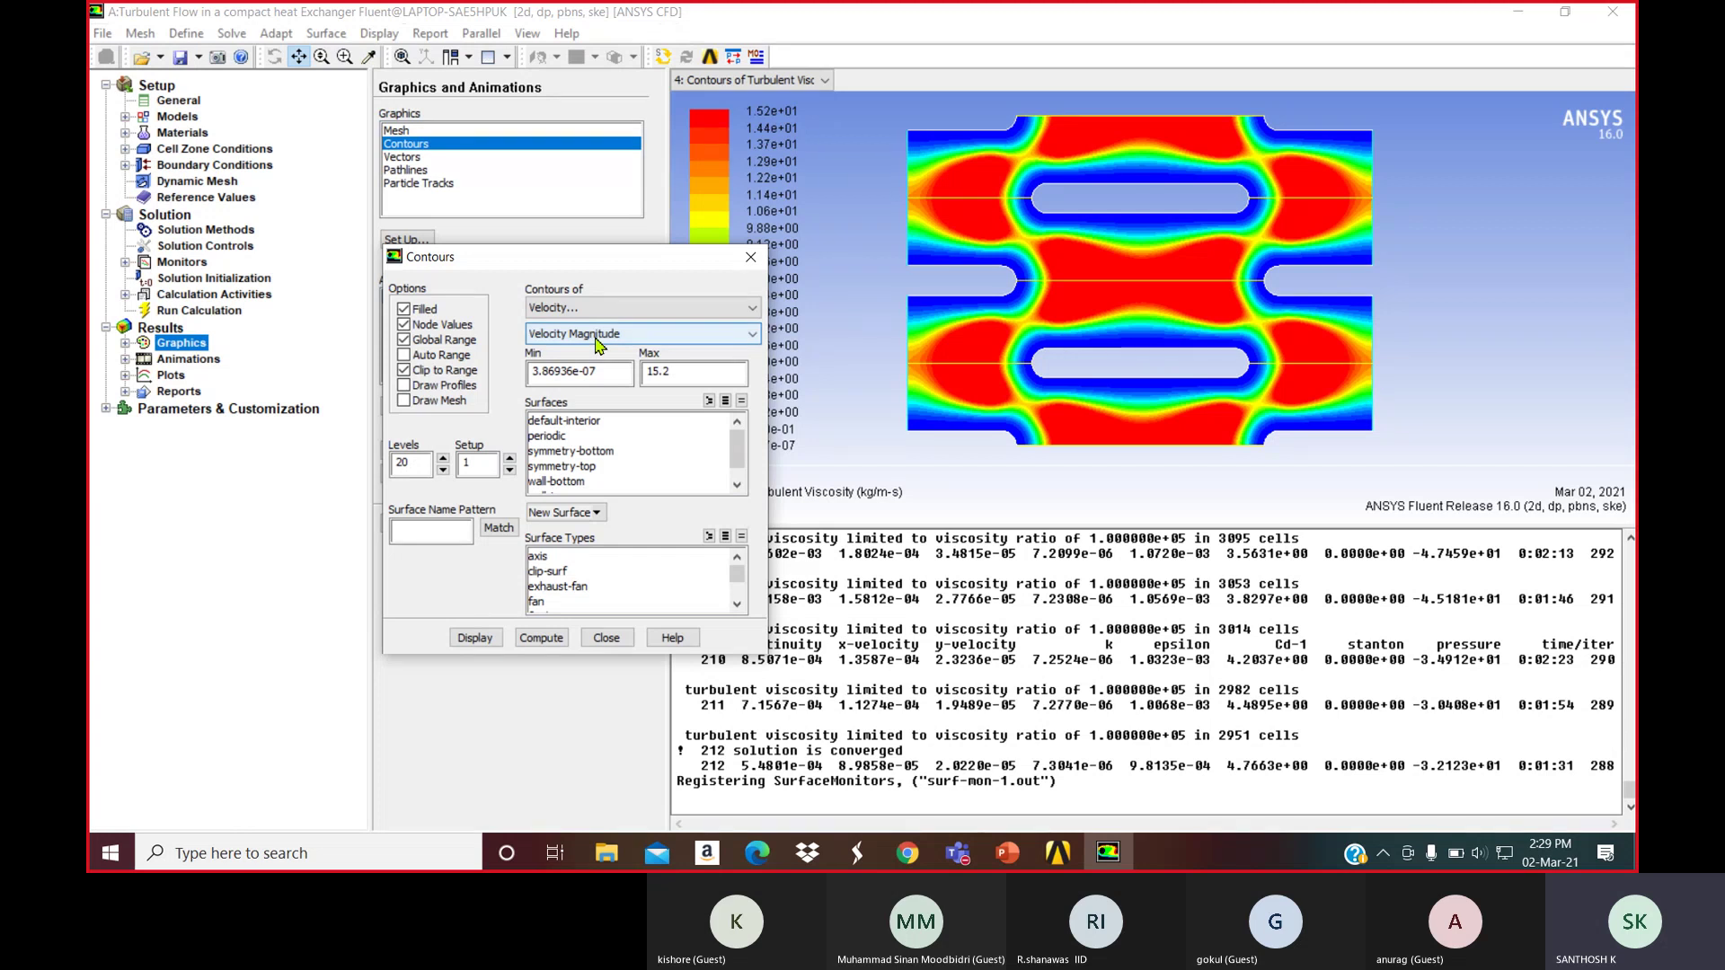
pyautogui.click(615, 378)
pyautogui.moveTo(551, 368); pyautogui.dragTo(512, 364)
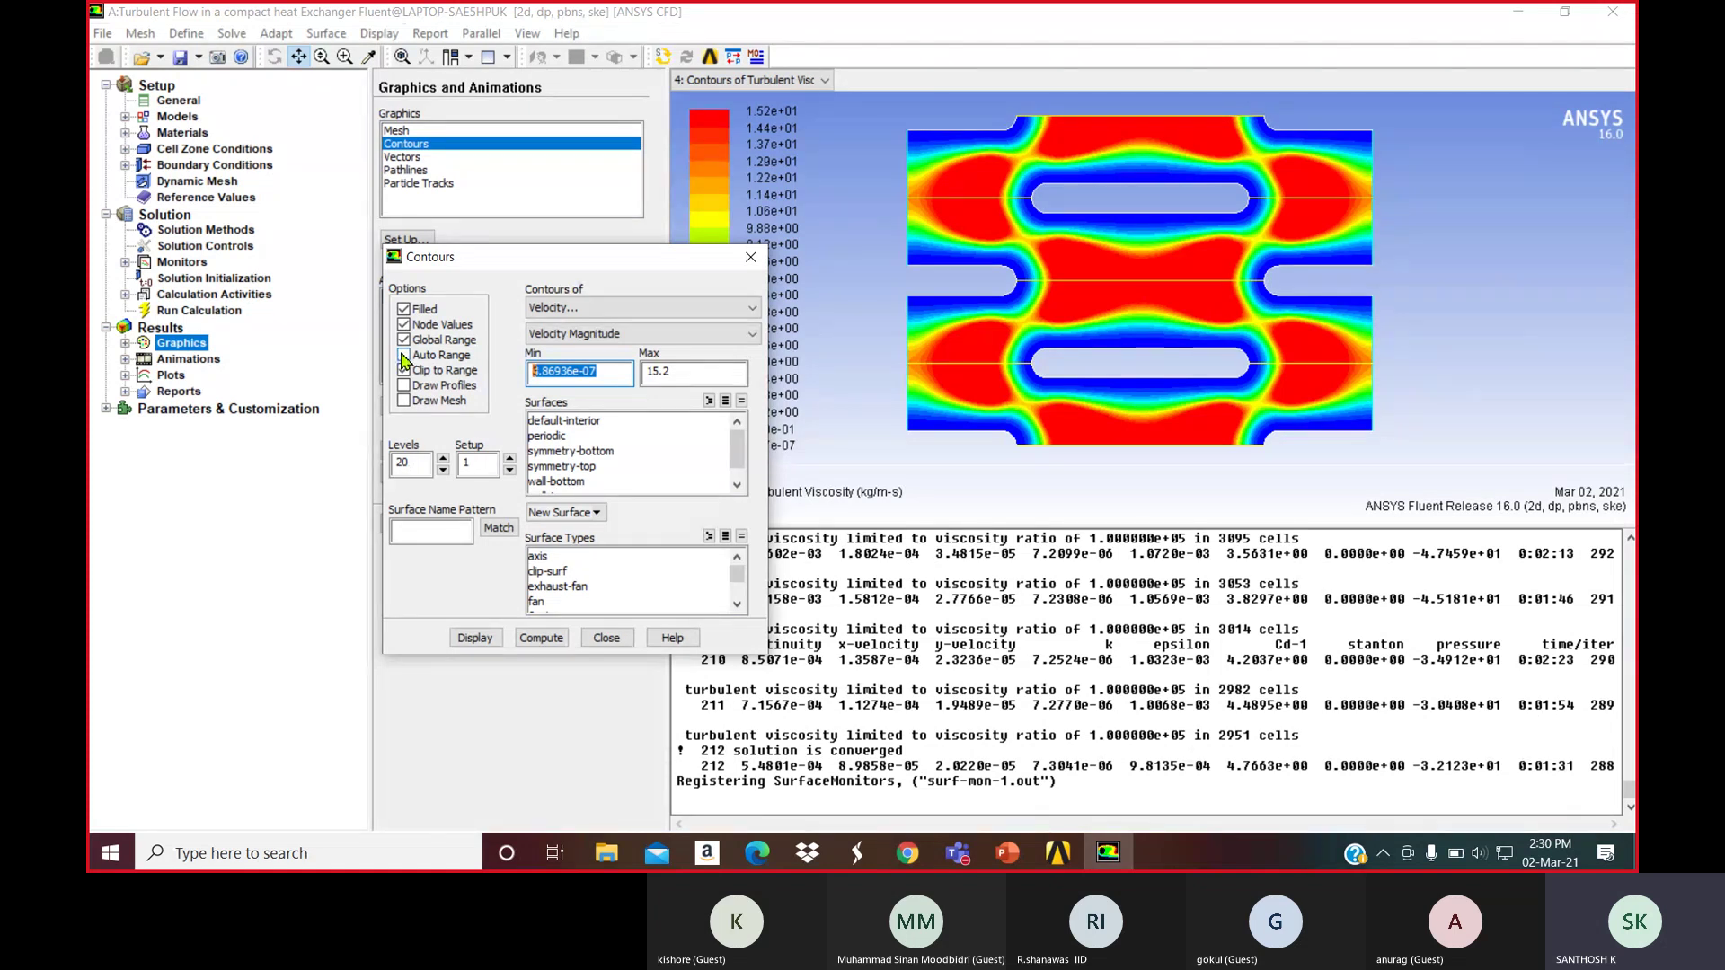
# Display Static Temperature contours, first with current limits, then with the automatic range
pyautogui.click(573, 310)
pyautogui.click(566, 367)
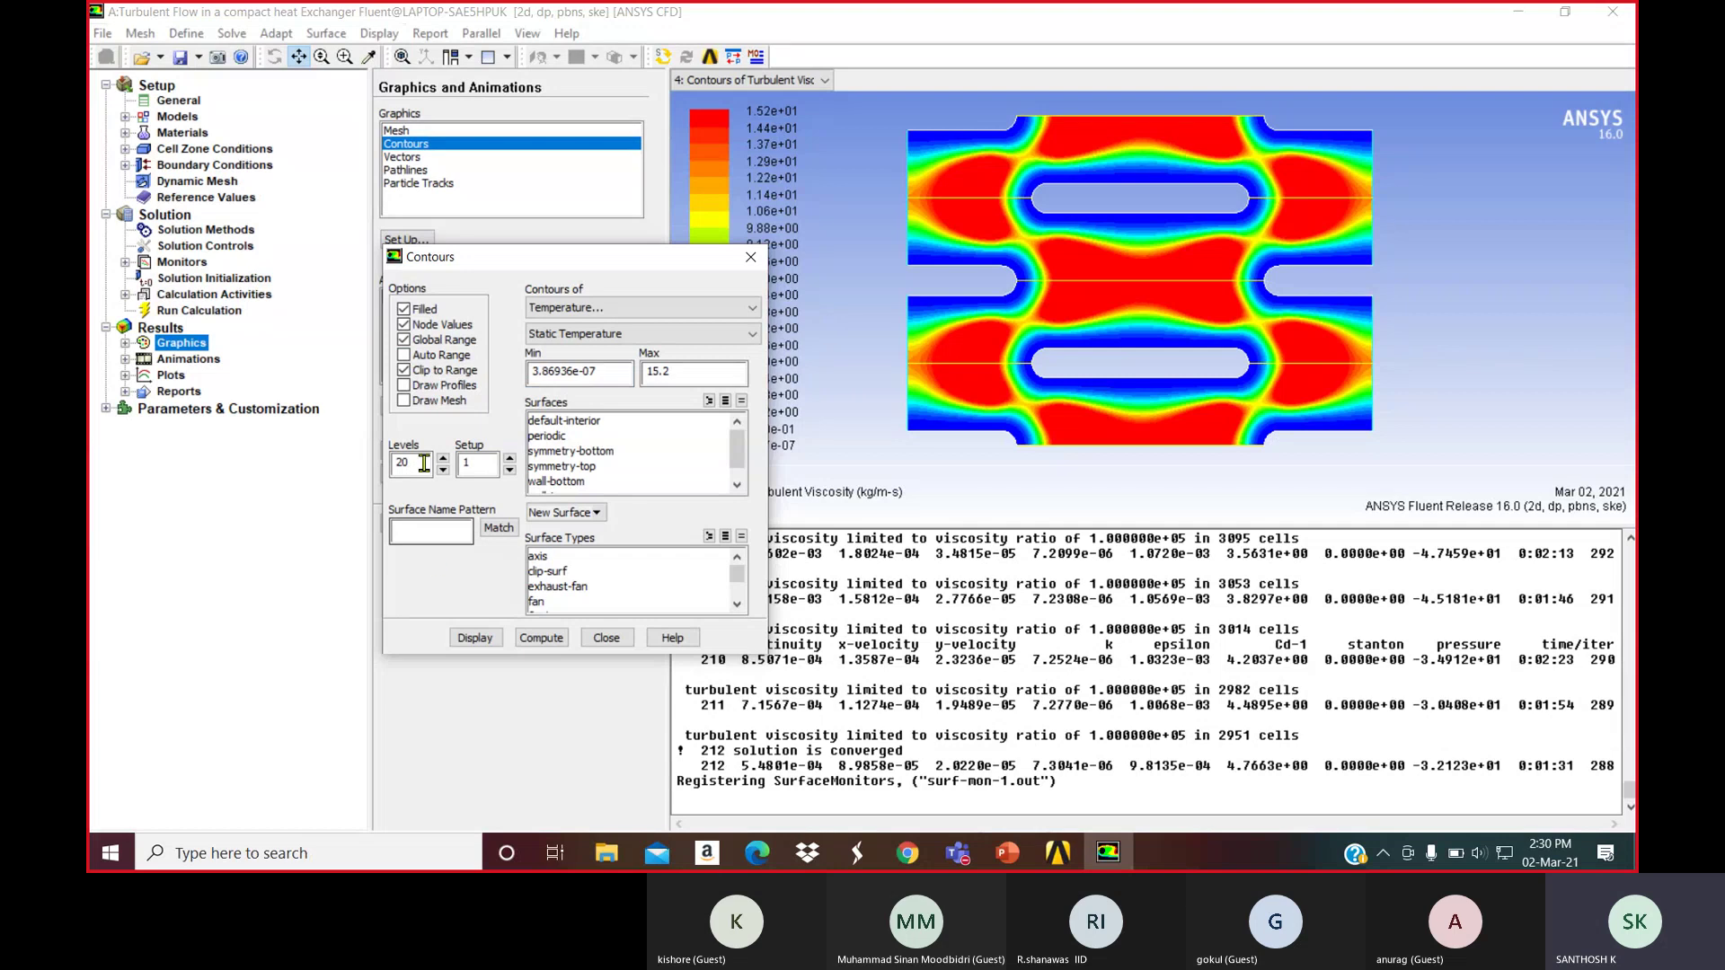
pyautogui.click(476, 642)
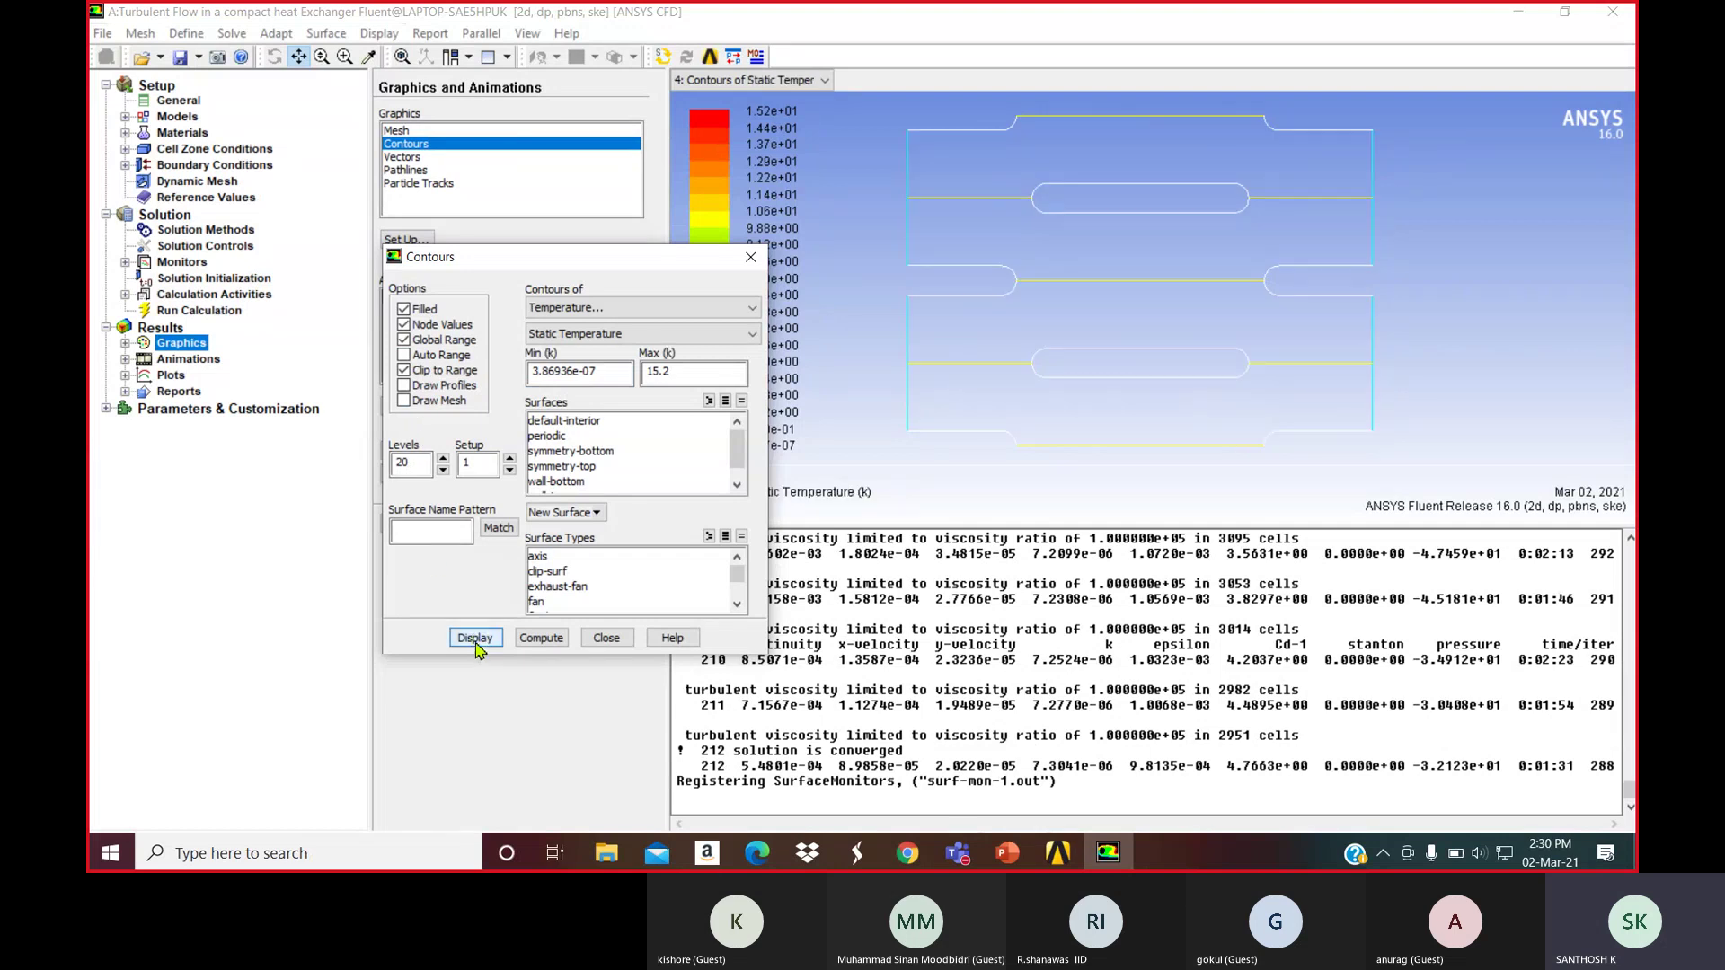
pyautogui.click(404, 355)
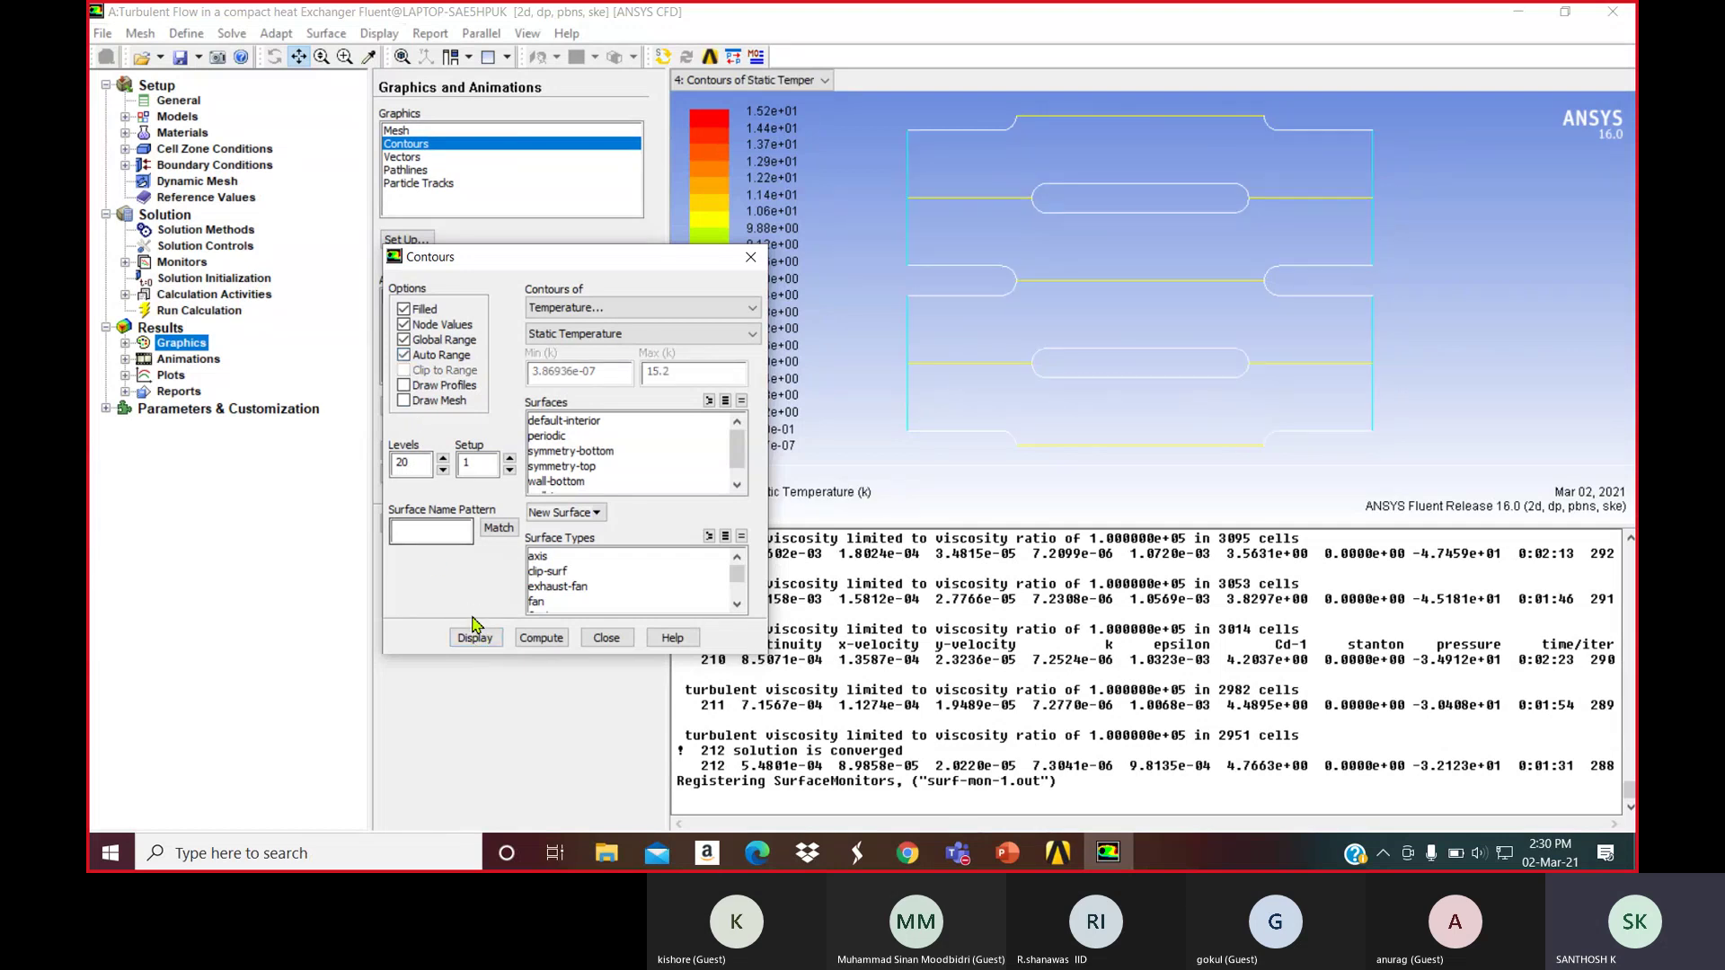
pyautogui.click(474, 638)
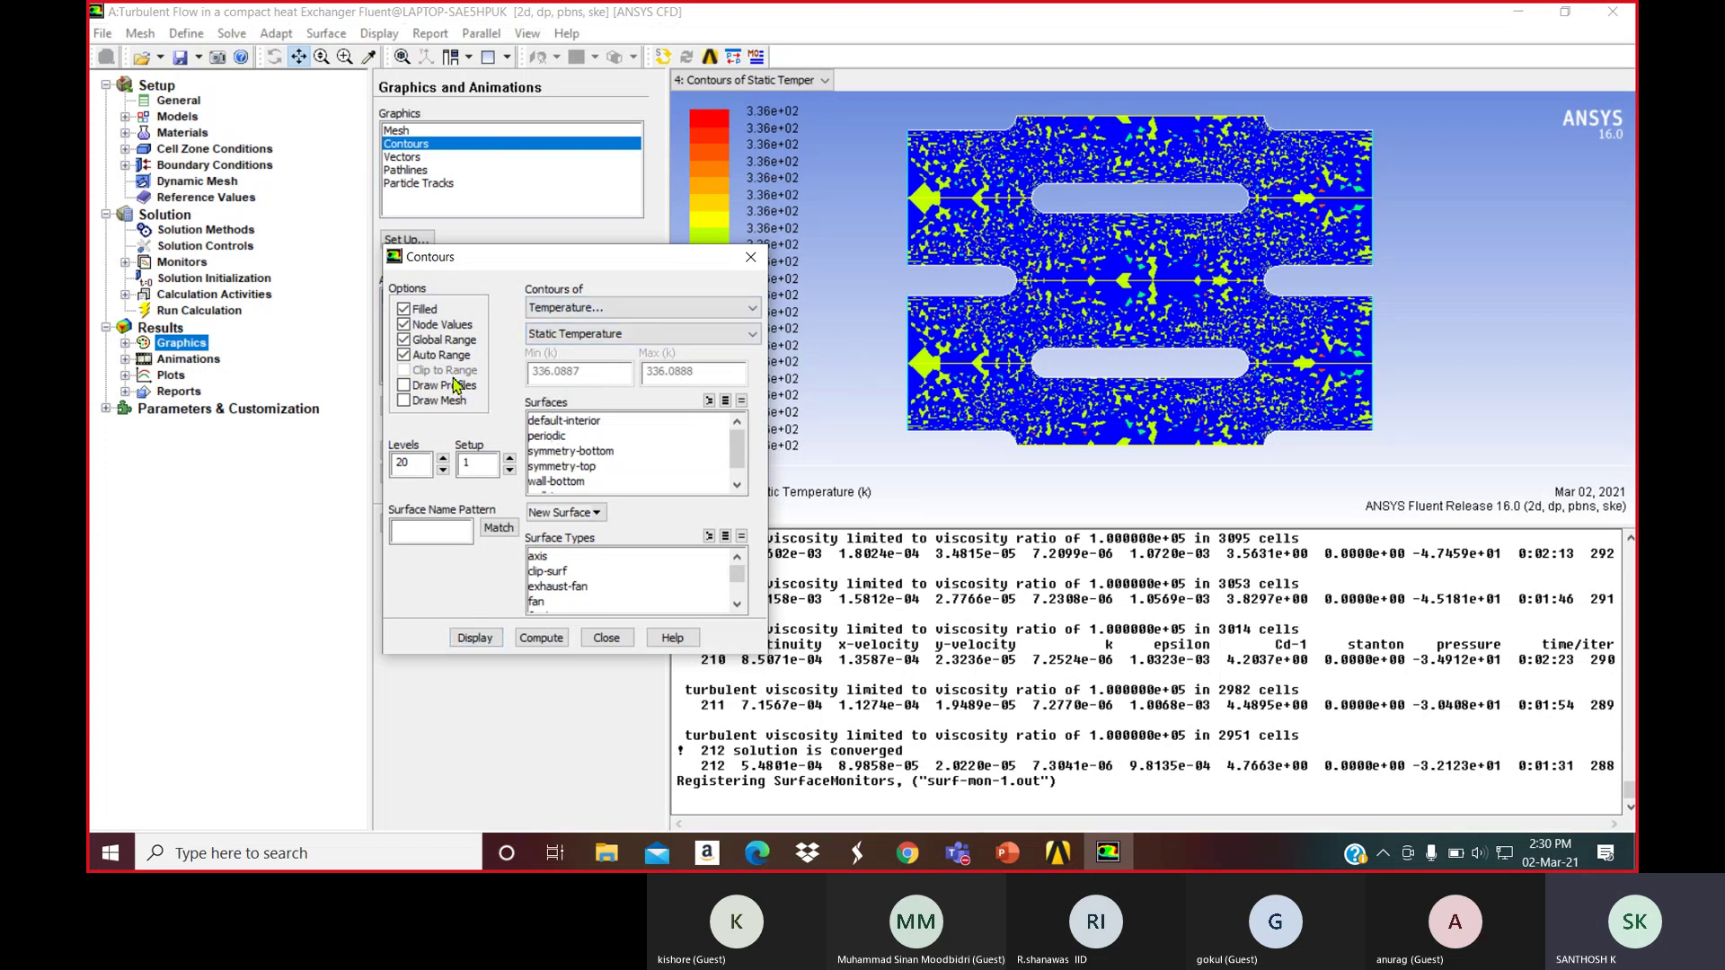
# Redraw static temperature with a manual 240–290 K range, then re-enable Auto Range
pyautogui.click(404, 356)
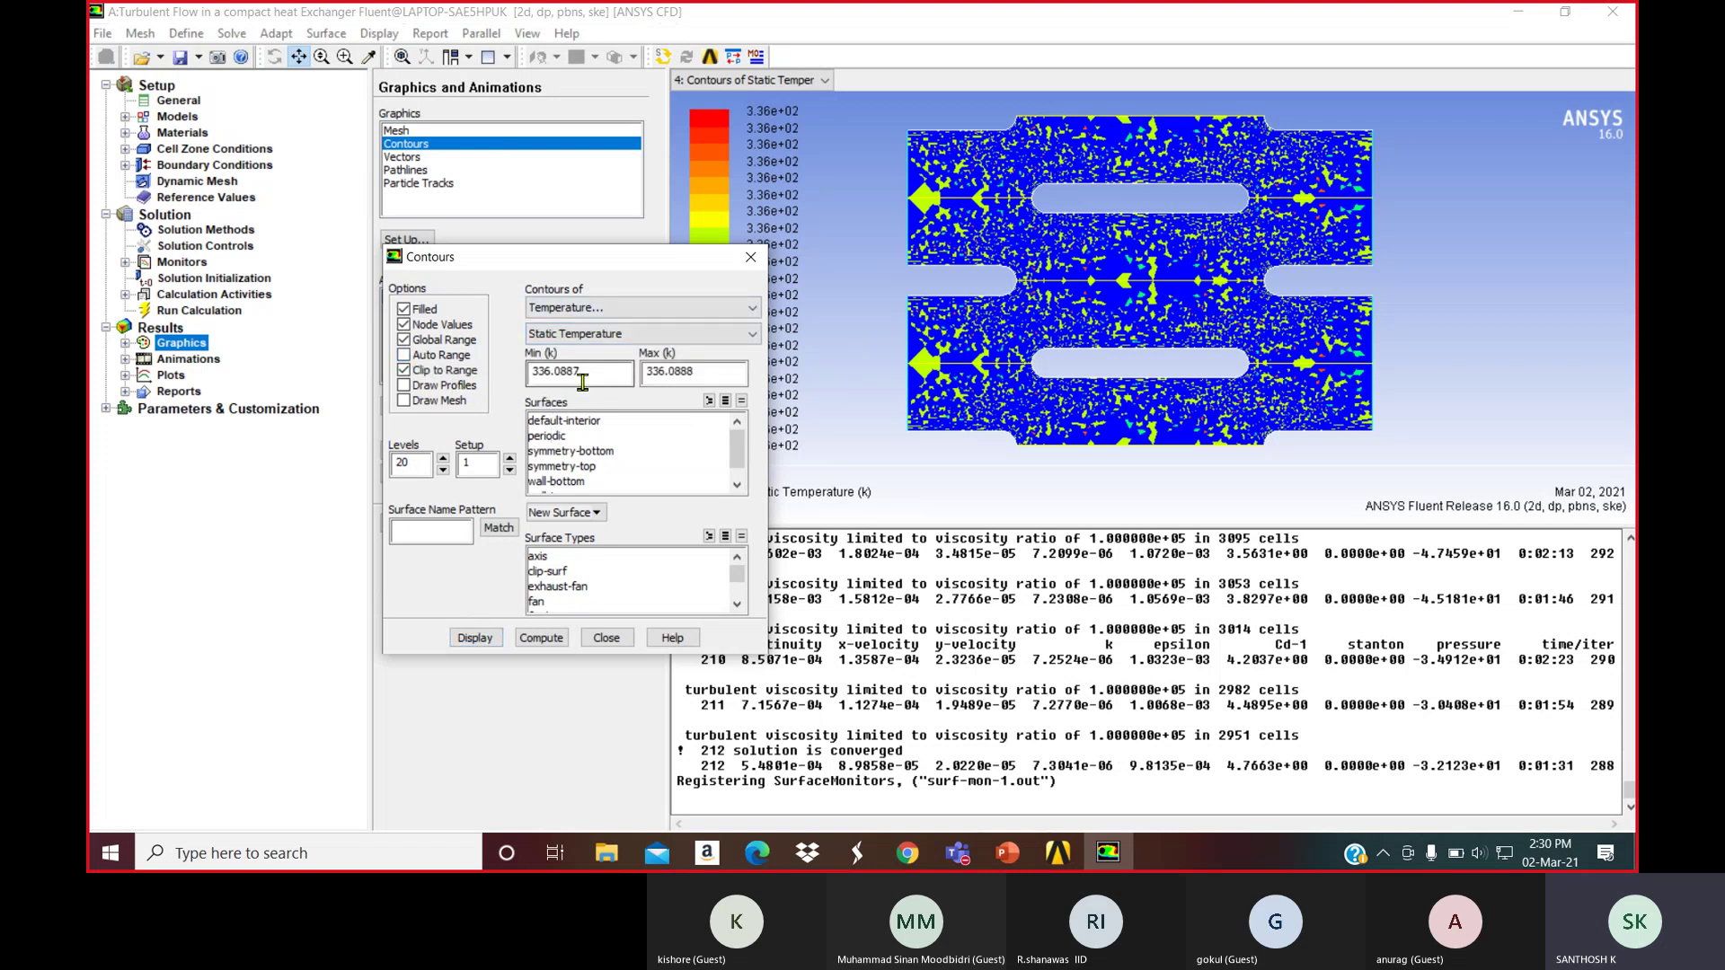
pyautogui.moveTo(600, 374); pyautogui.dragTo(530, 374)
pyautogui.write('240')
pyautogui.moveTo(744, 372); pyautogui.dragTo(628, 372)
pyautogui.write('29')
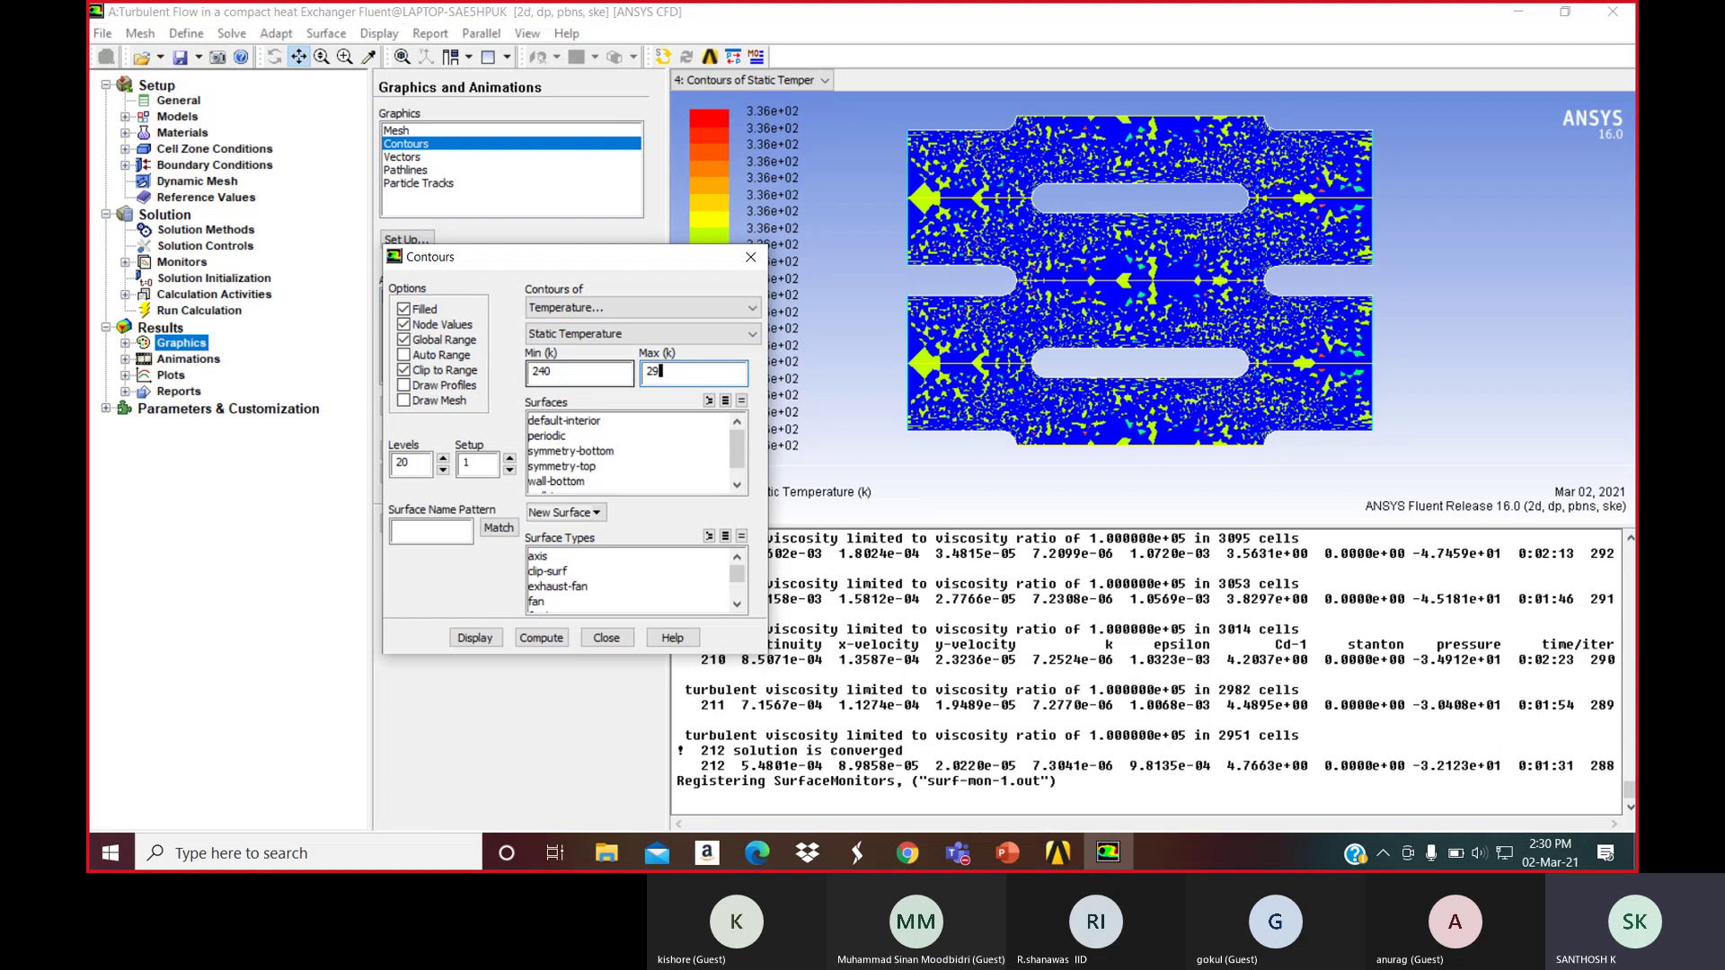
pyautogui.click(476, 638)
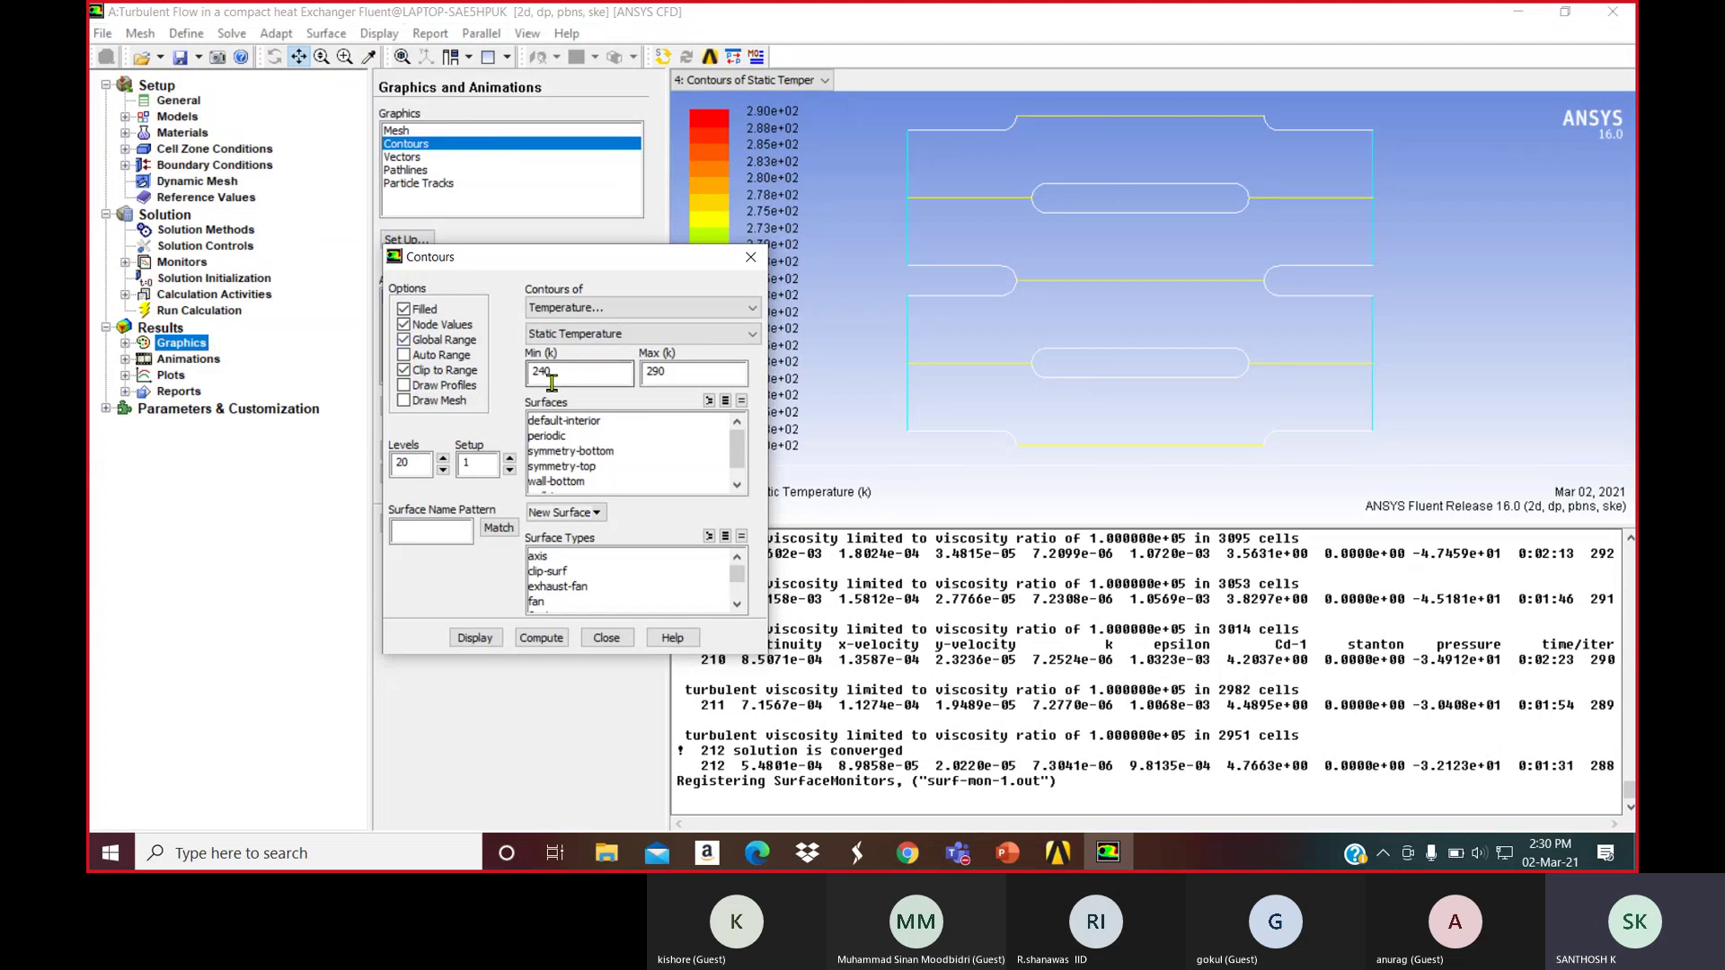
pyautogui.click(404, 354)
# Display Velocity Magnitude contours
pyautogui.click(575, 307)
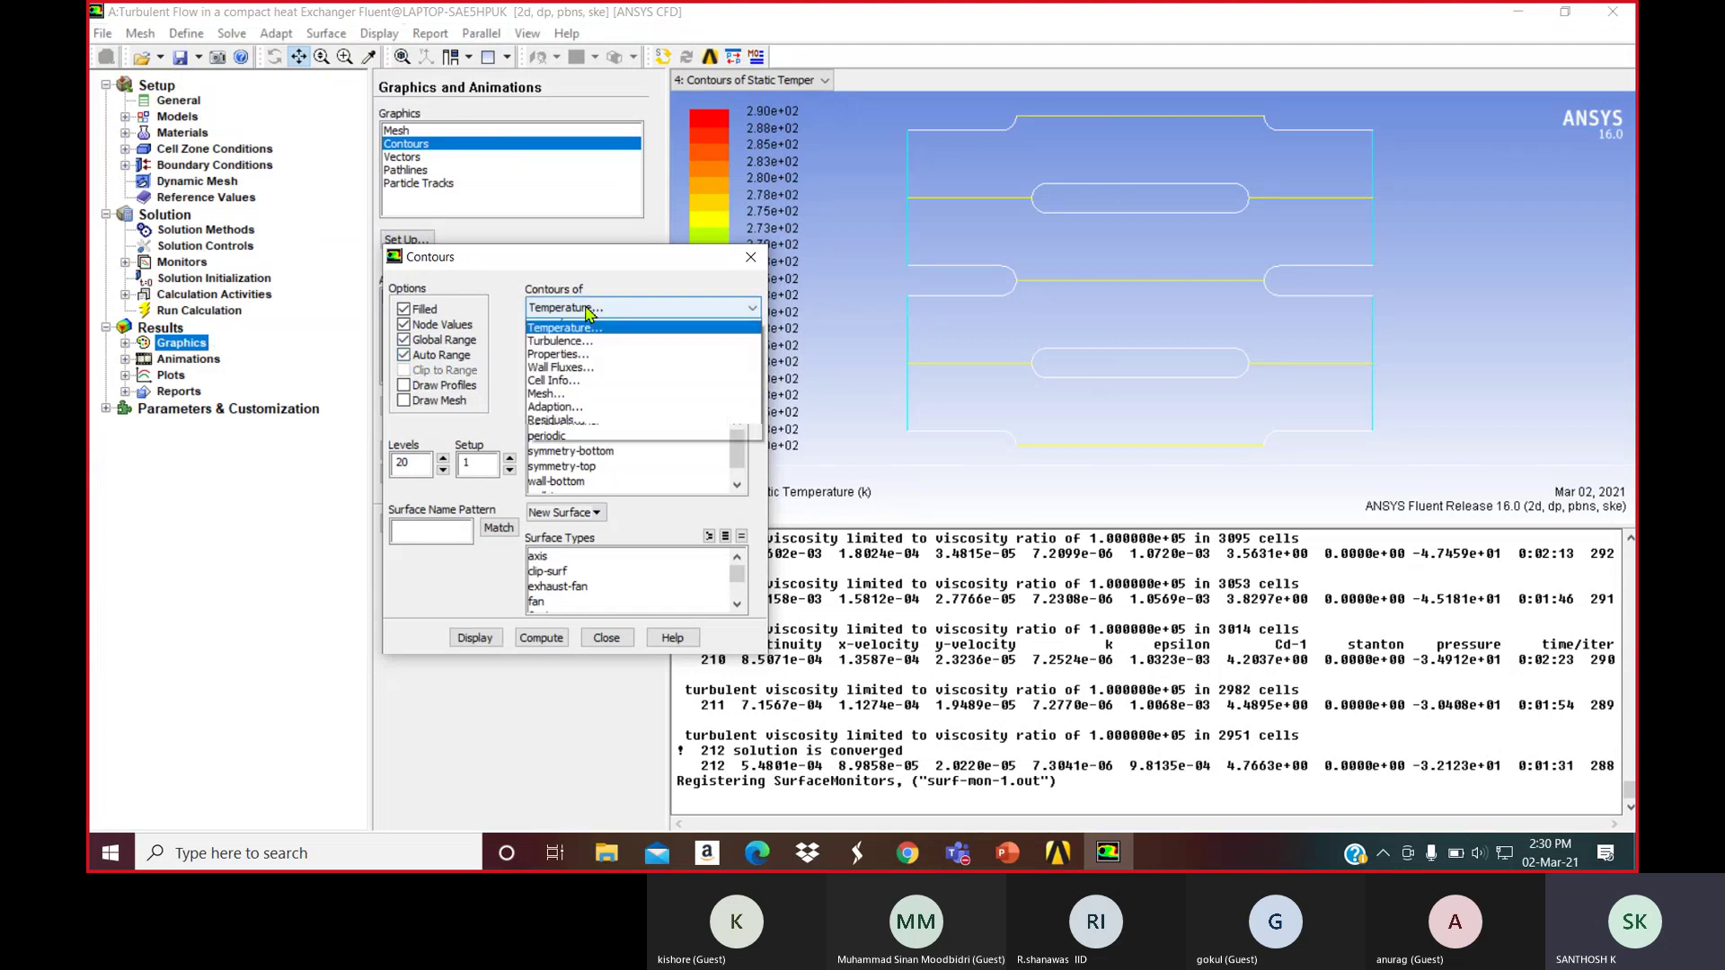
pyautogui.click(557, 352)
pyautogui.click(496, 637)
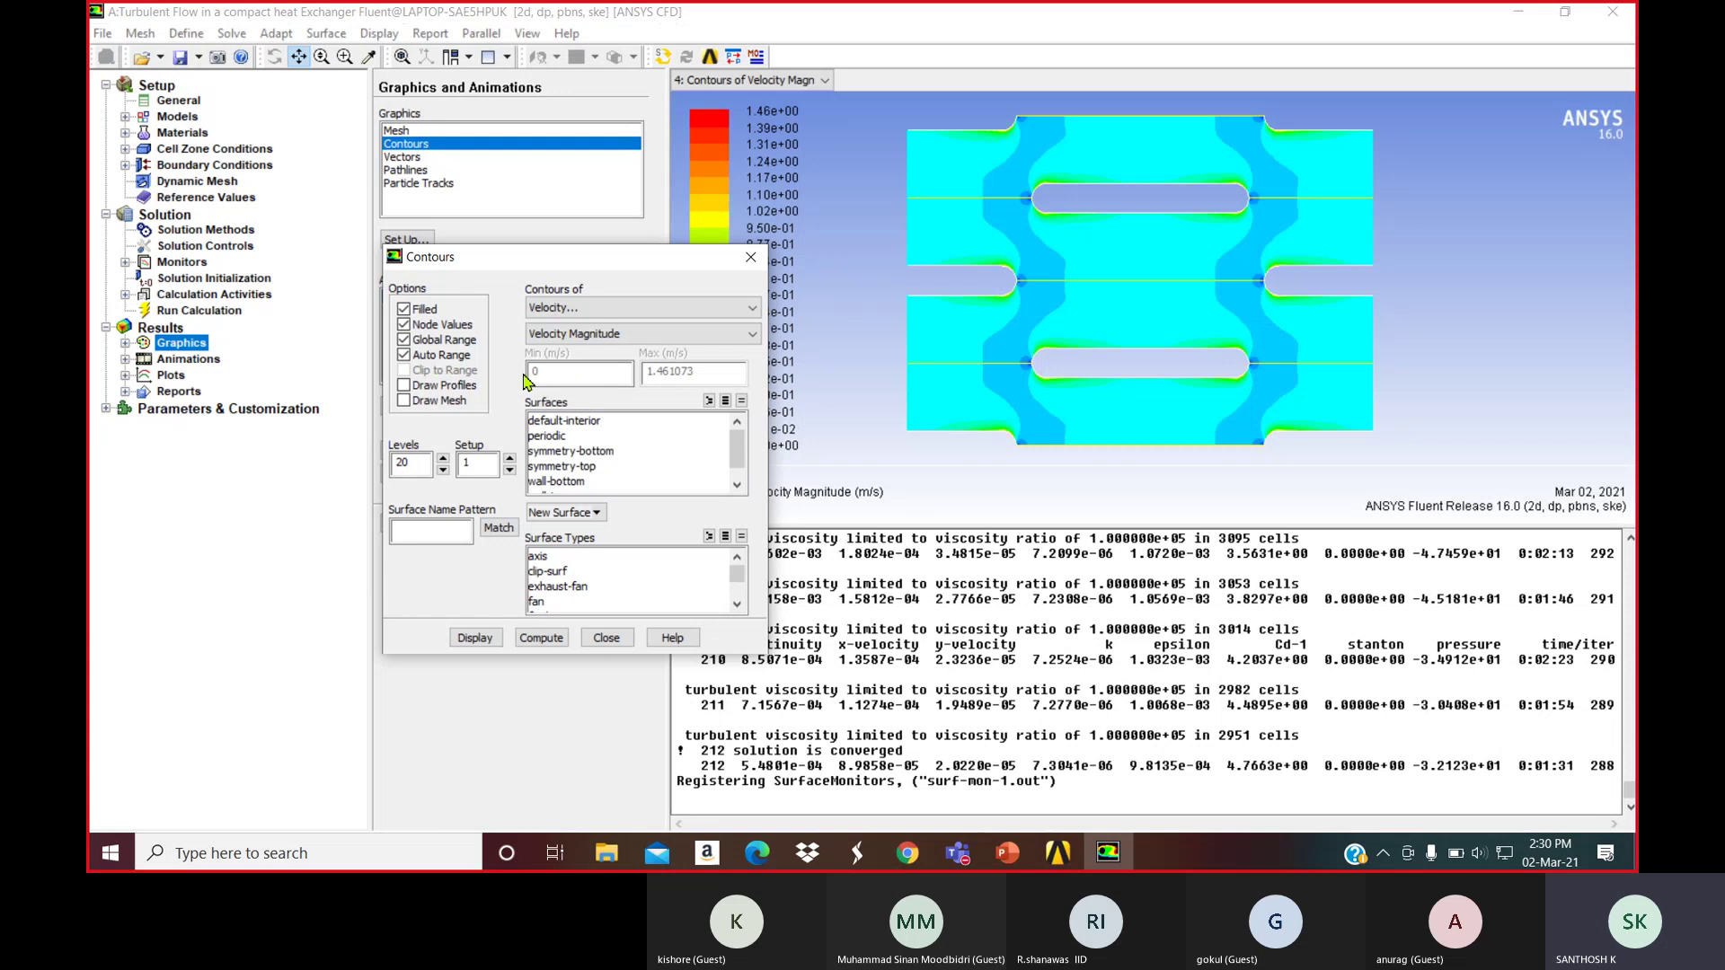
# Display Surface Stanton Number contours from the Wall Fluxes quantities
pyautogui.click(616, 308)
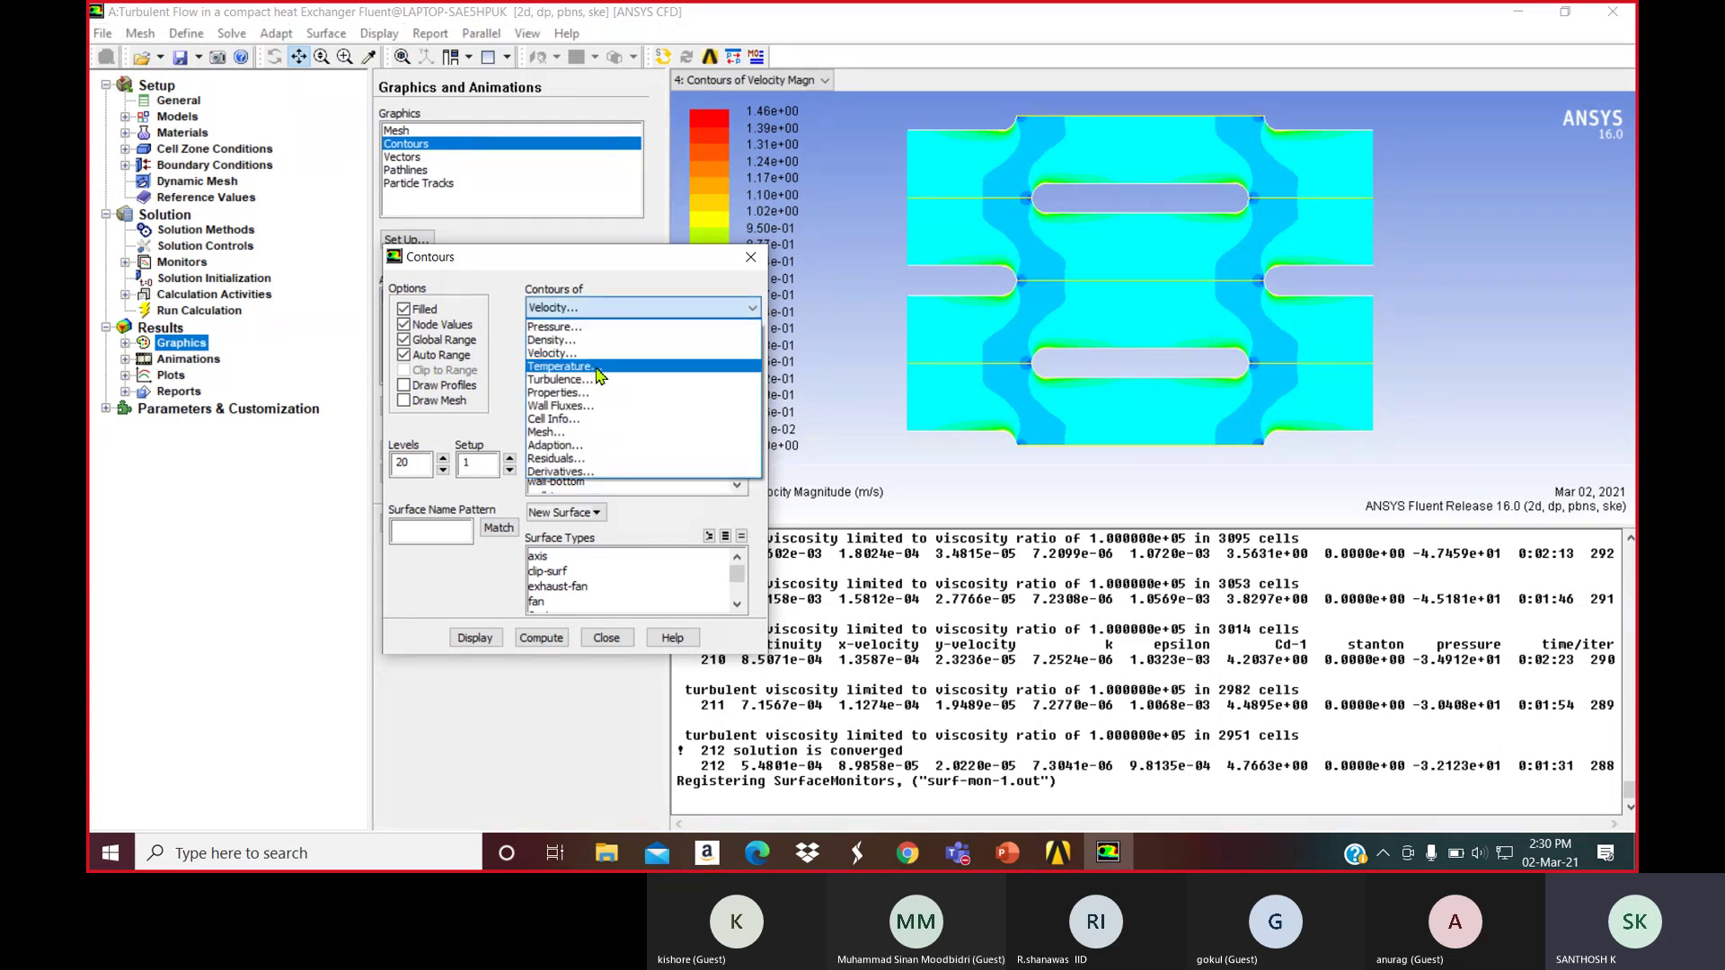
pyautogui.click(596, 409)
pyautogui.click(607, 334)
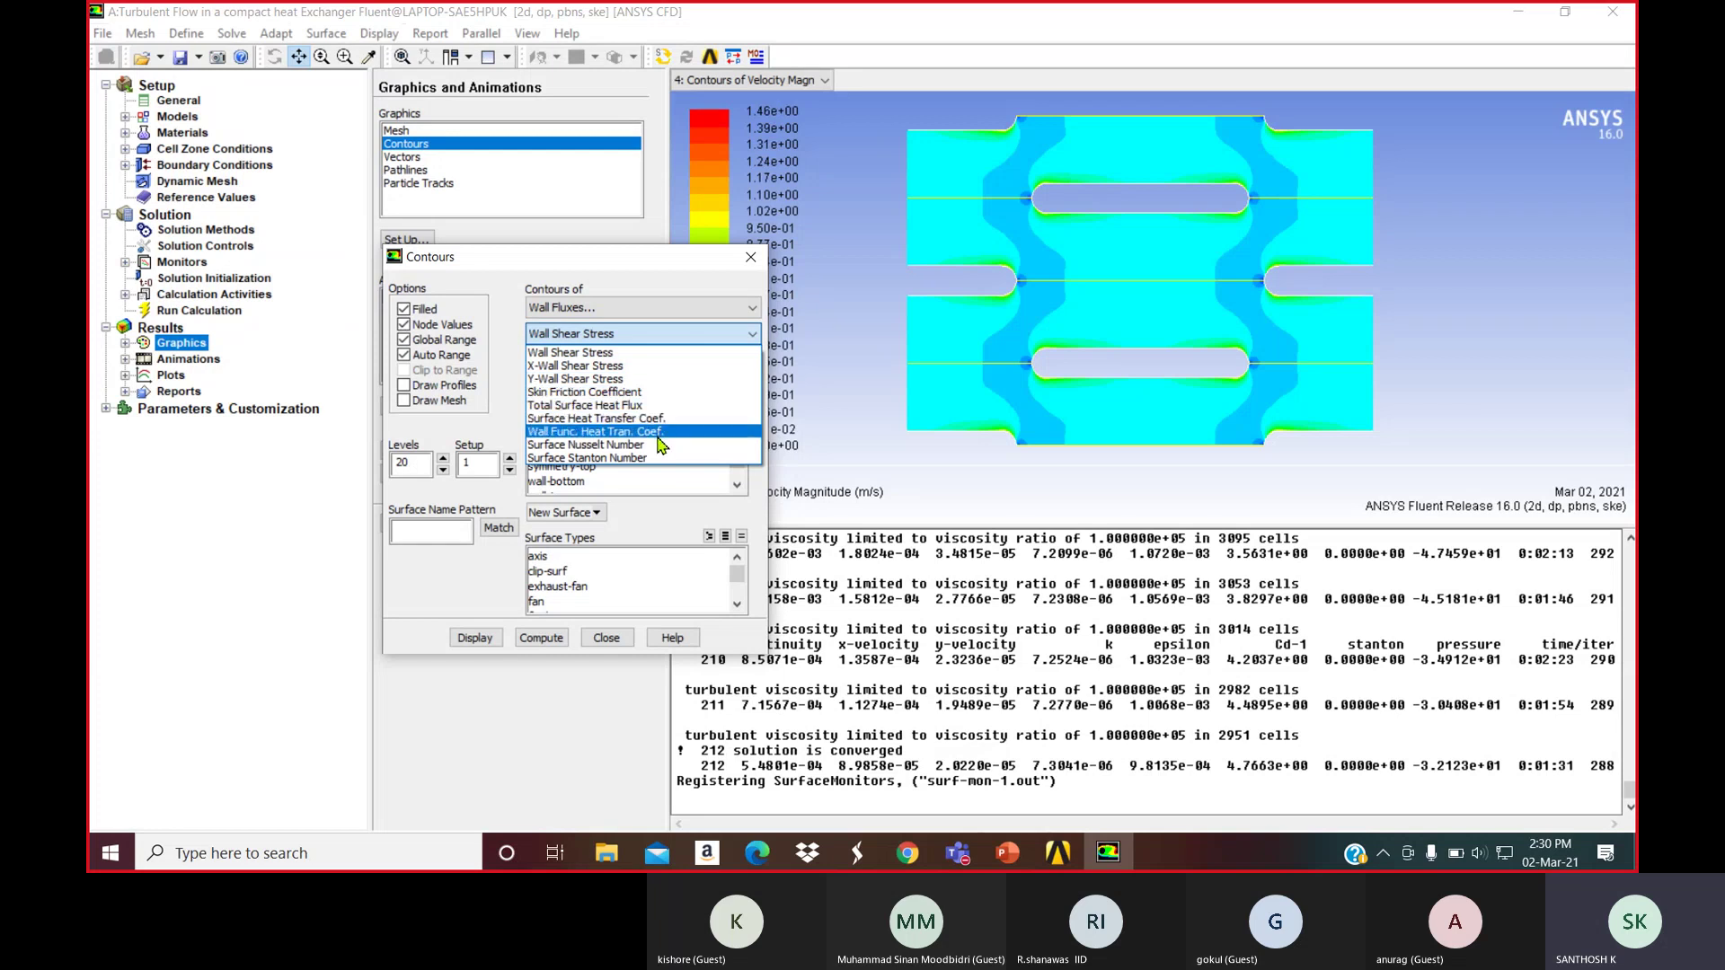
pyautogui.click(642, 459)
pyautogui.click(474, 637)
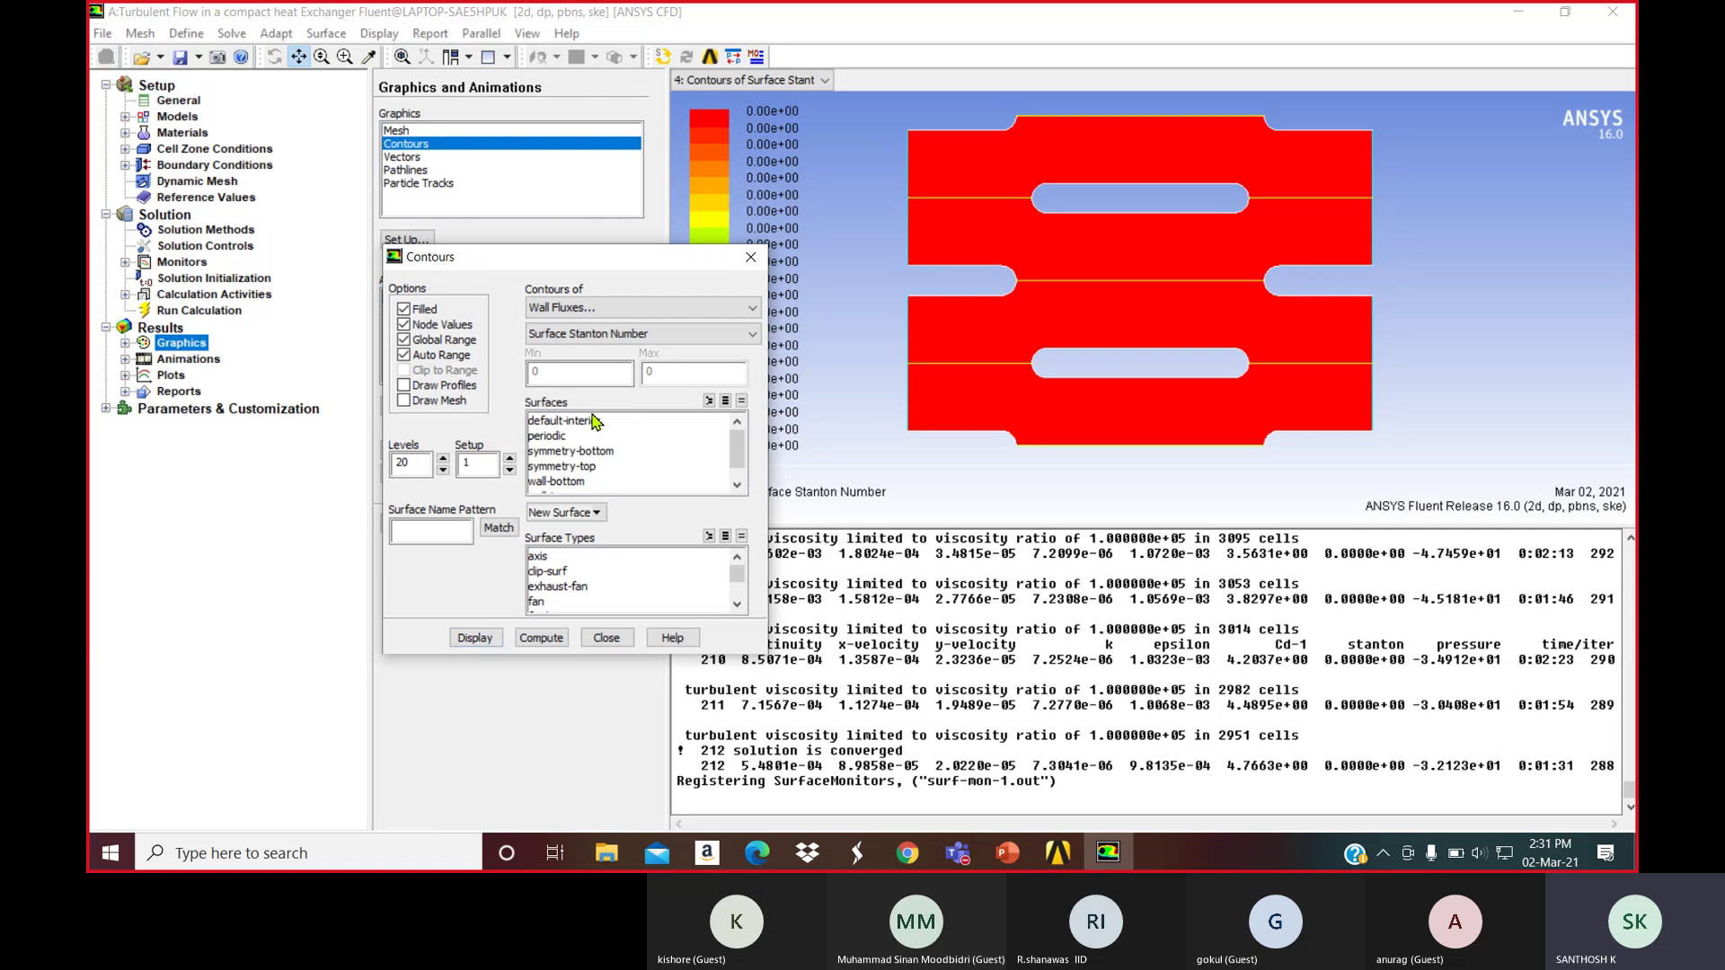
# Display Surface Nusselt Number, then Surface Heat Transfer Coef. contours
pyautogui.click(616, 338)
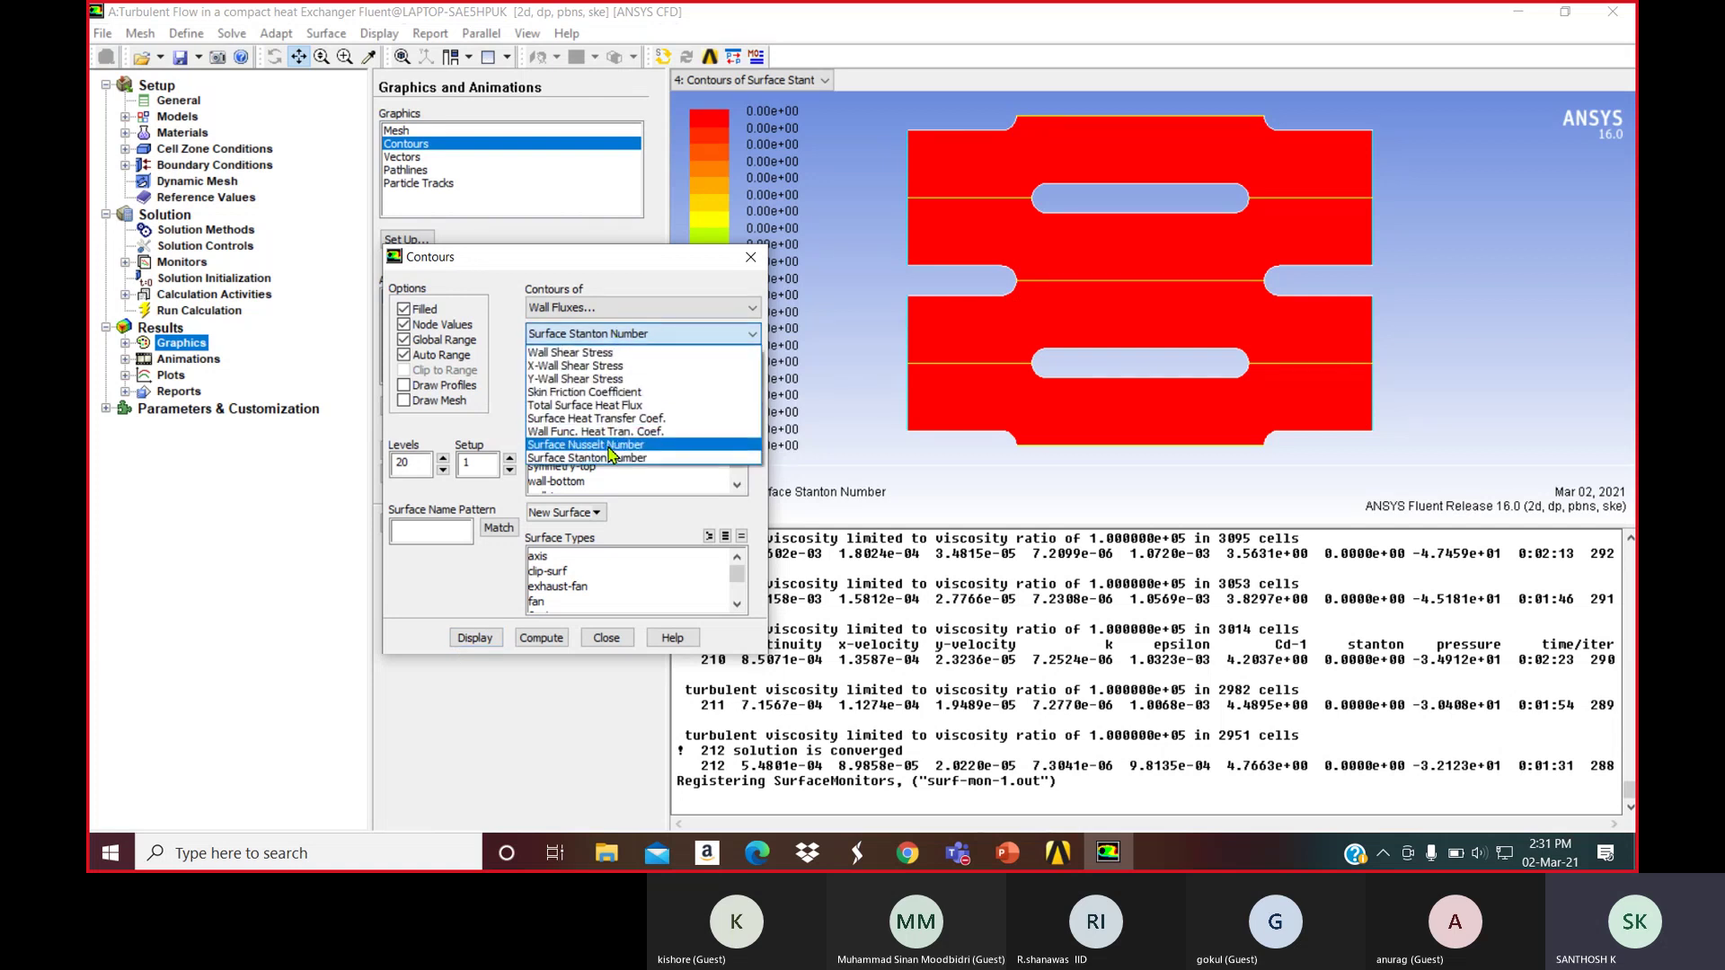
pyautogui.click(604, 445)
pyautogui.click(474, 637)
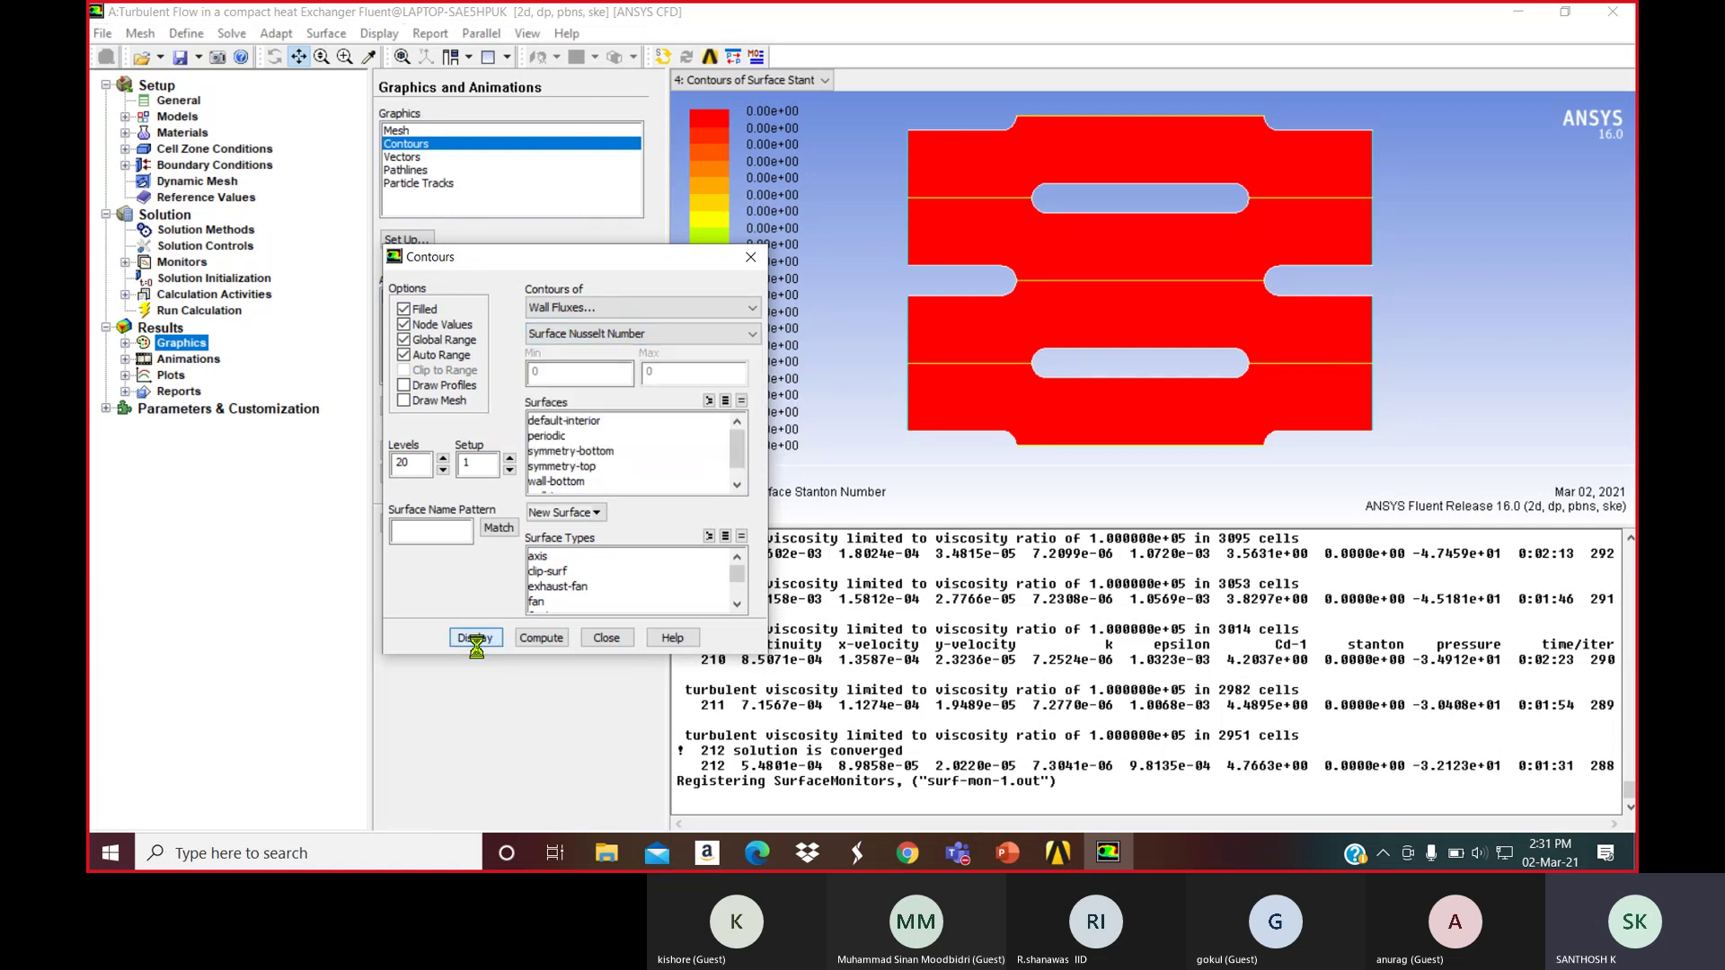
pyautogui.click(582, 338)
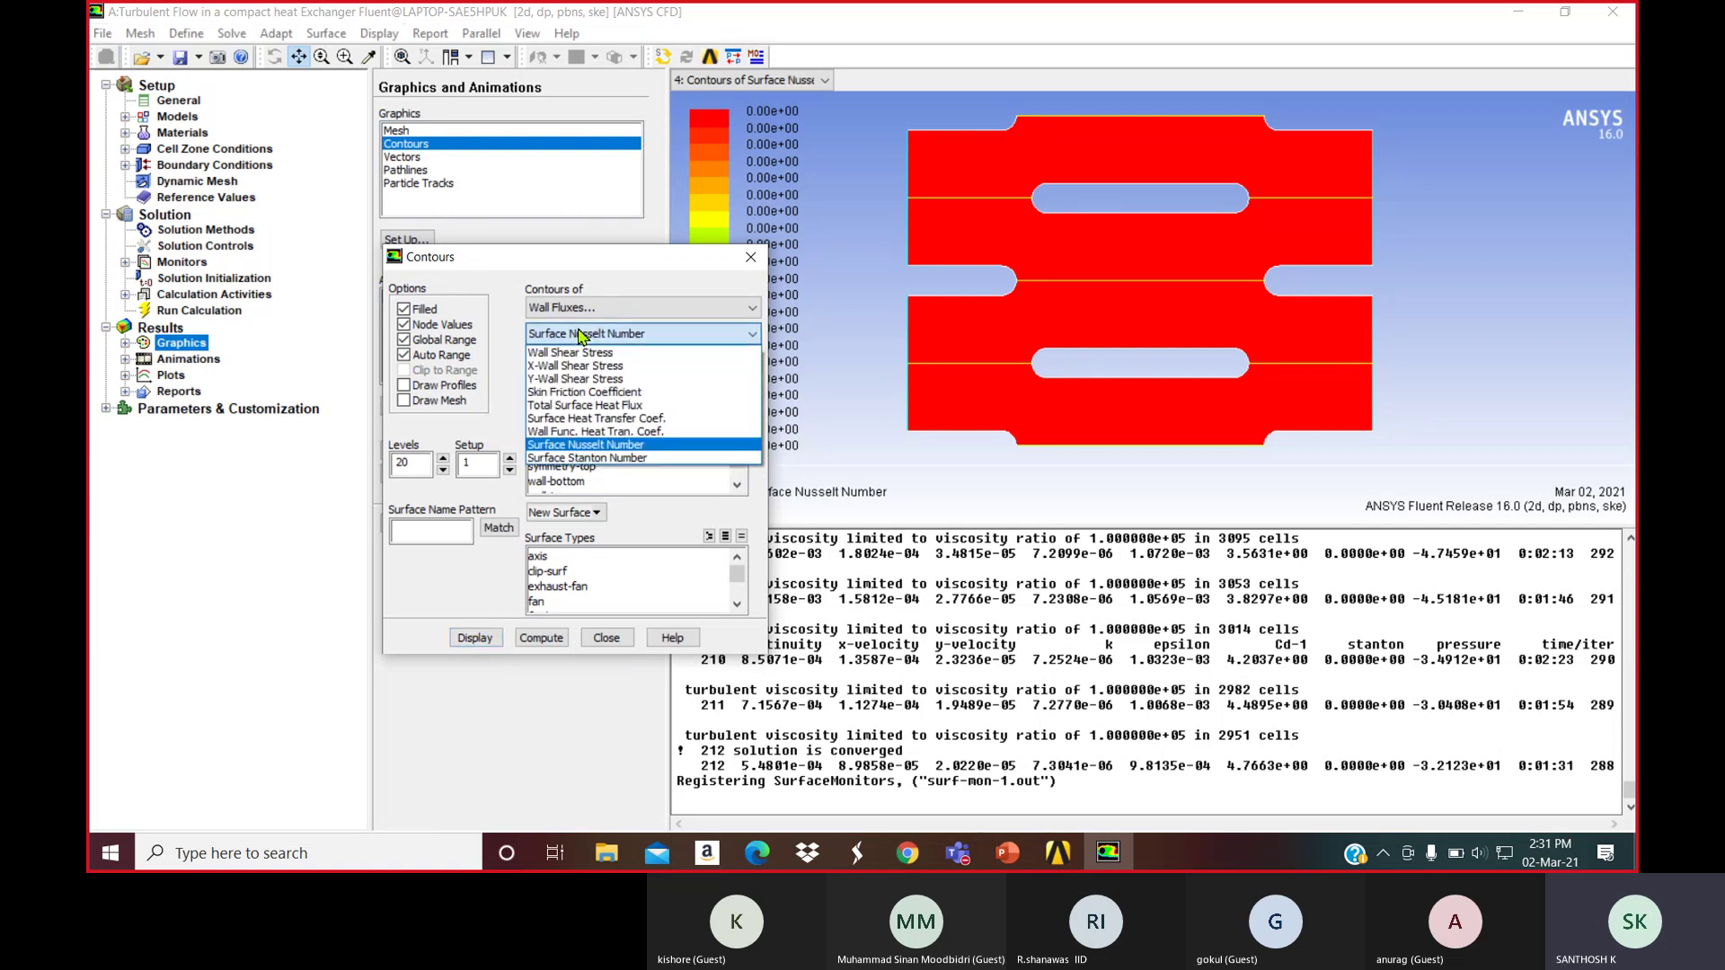
pyautogui.click(596, 418)
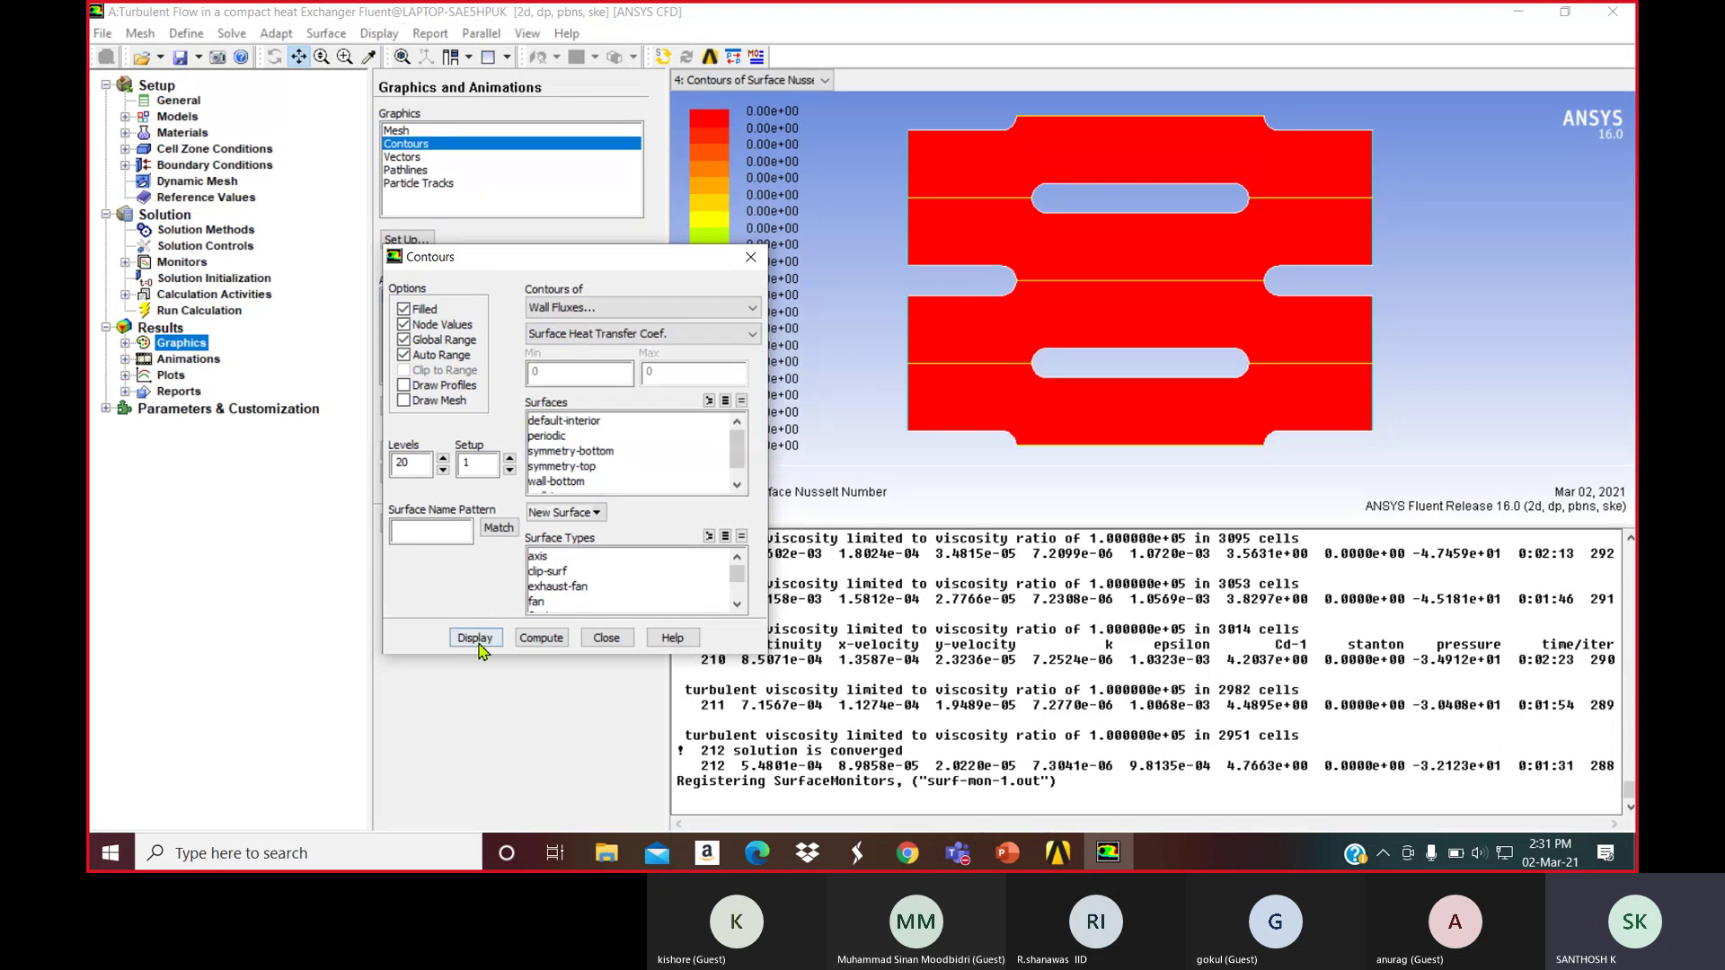
pyautogui.click(474, 637)
pyautogui.click(575, 310)
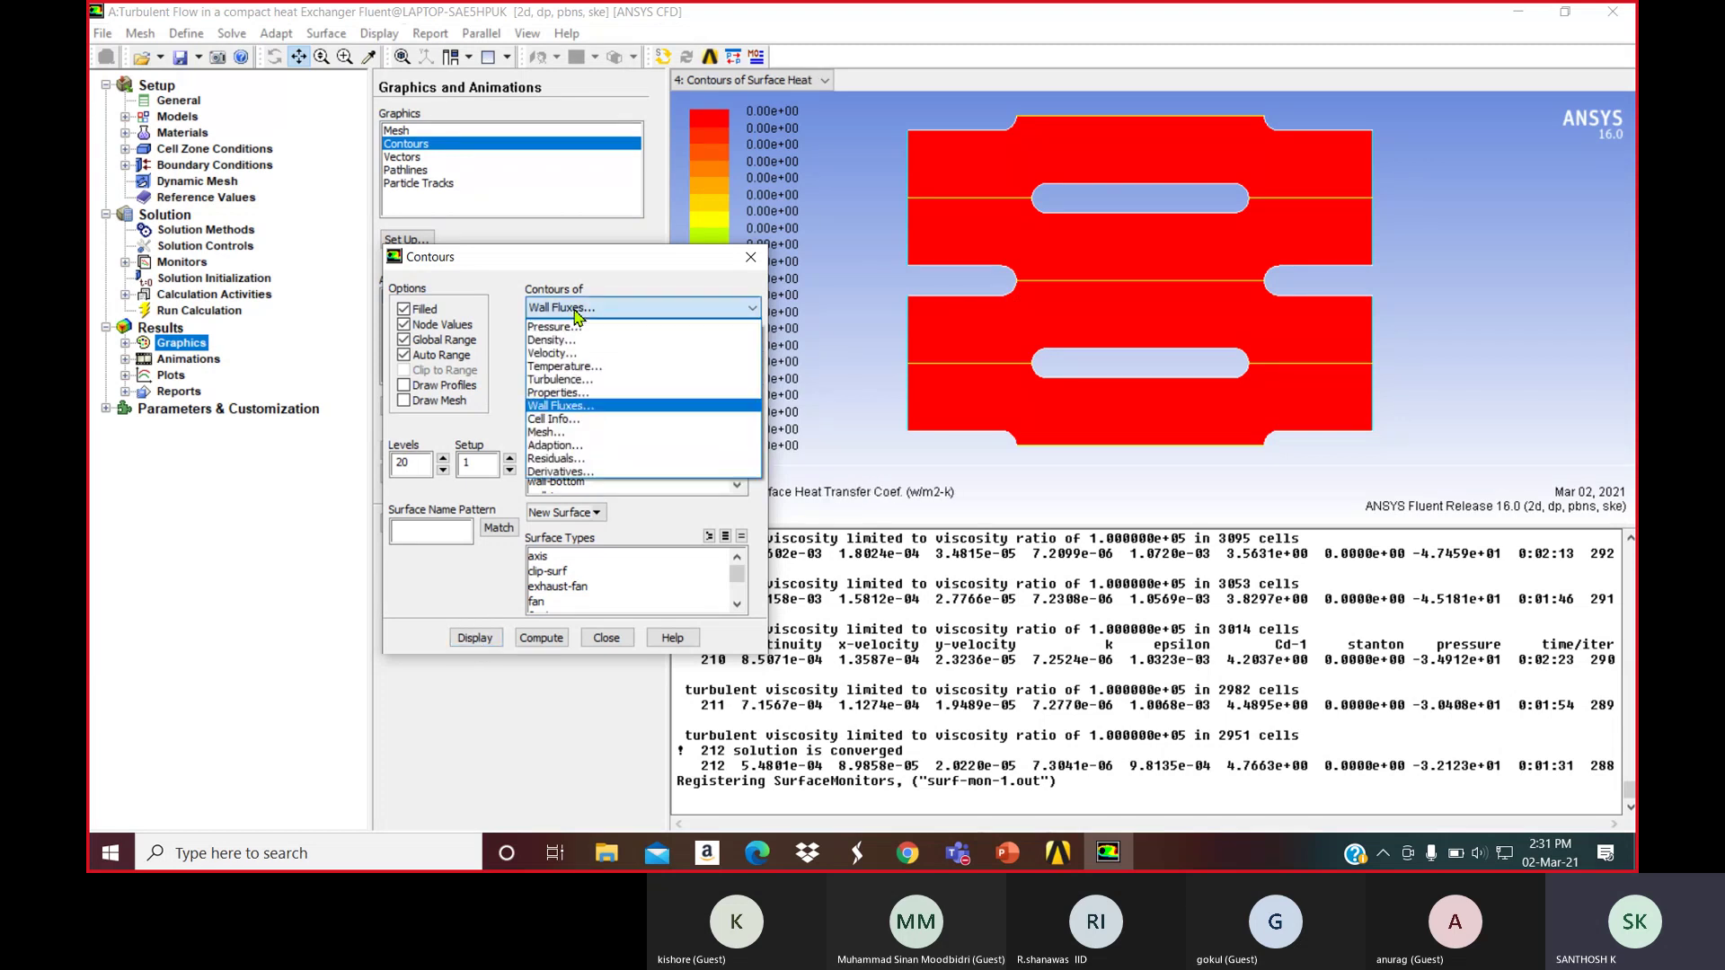
# Display Turbulent Kinetic Energy contours, zoom in, then show Turbulent Viscosity
pyautogui.click(566, 379)
pyautogui.click(477, 636)
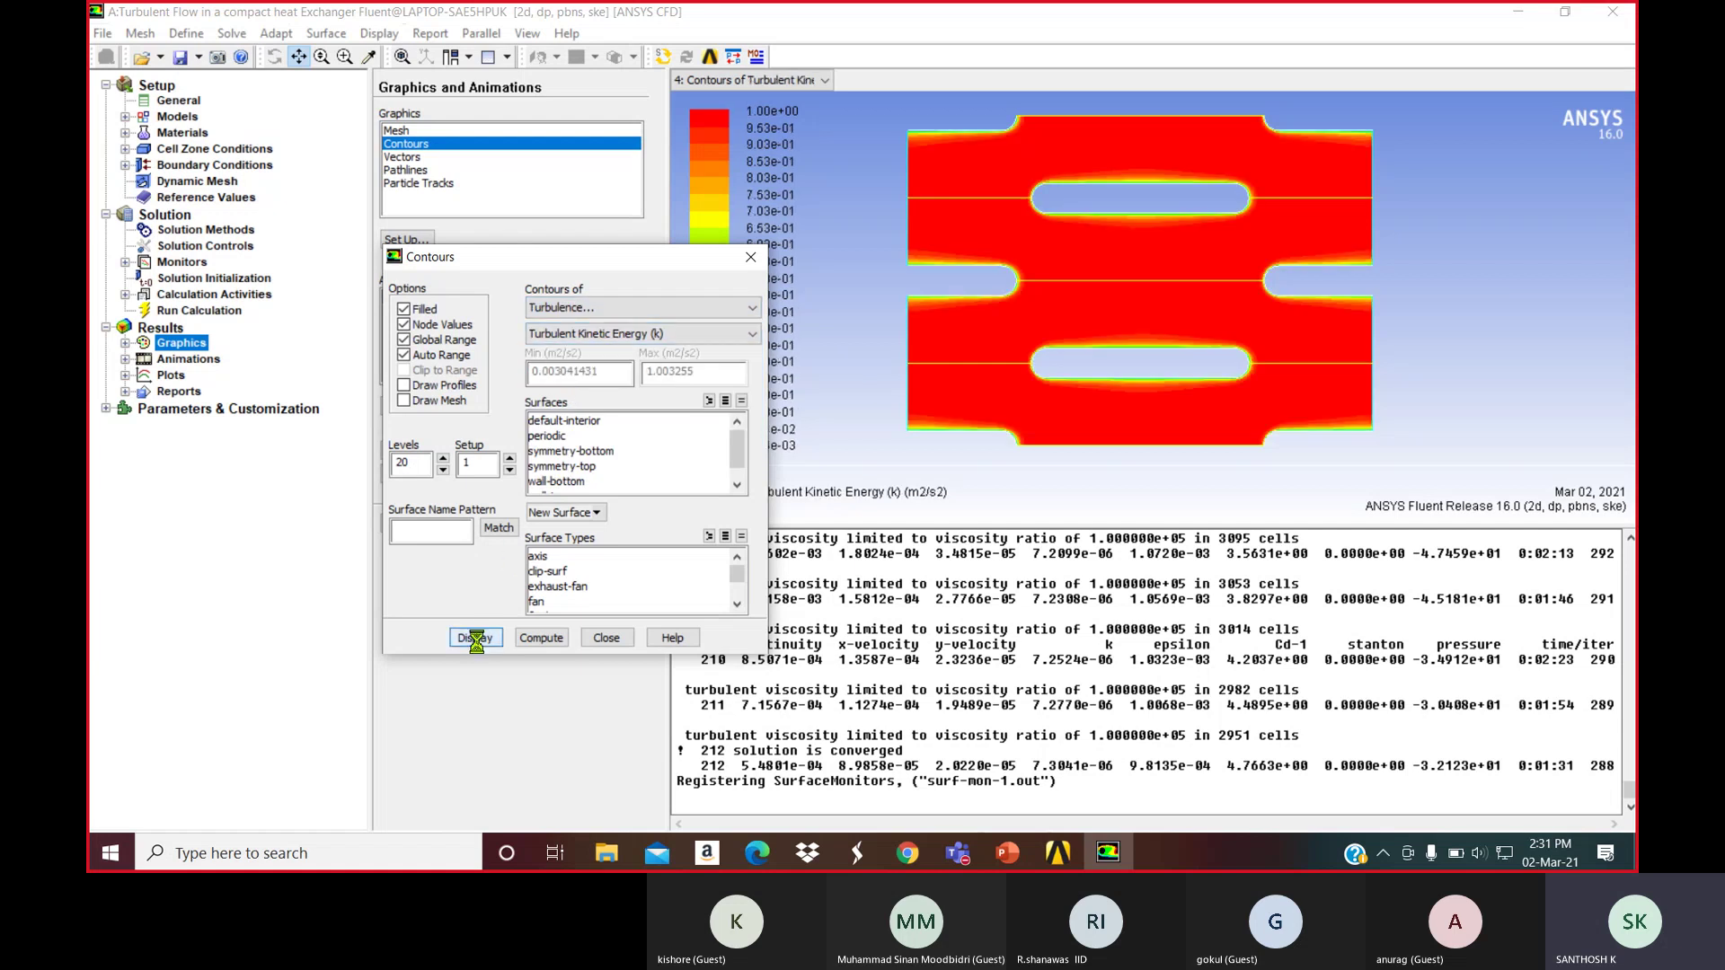
pyautogui.moveTo(889, 119); pyautogui.dragTo(1402, 461, button='middle')
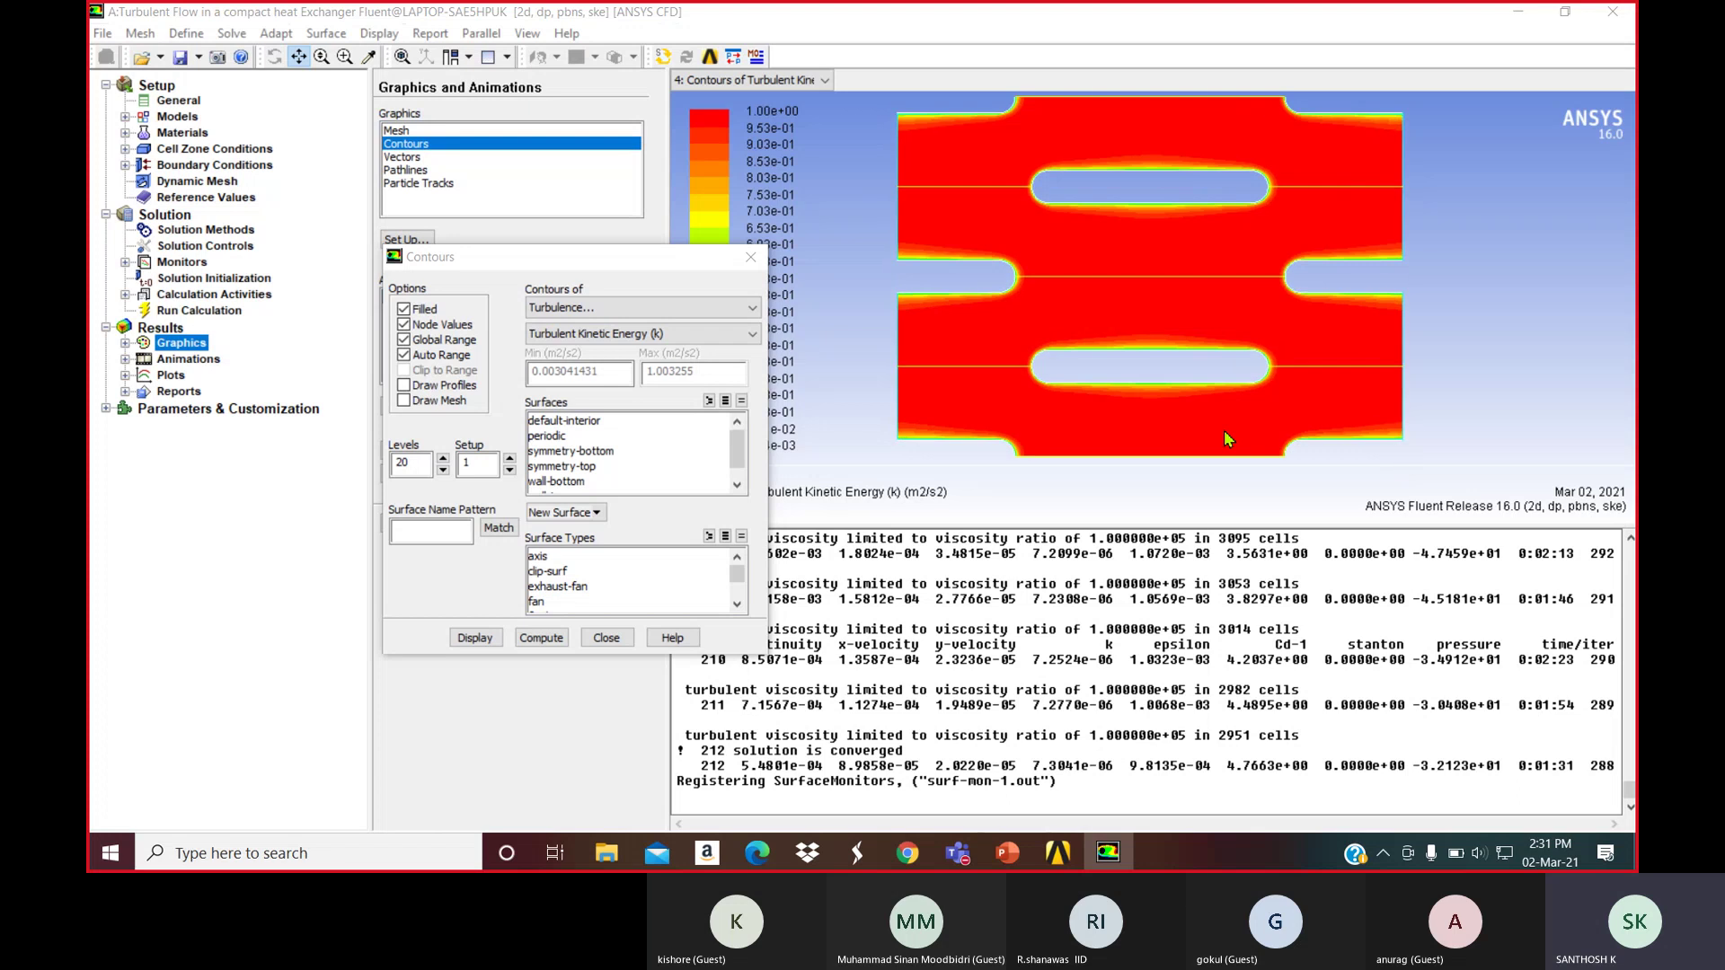
pyautogui.click(629, 334)
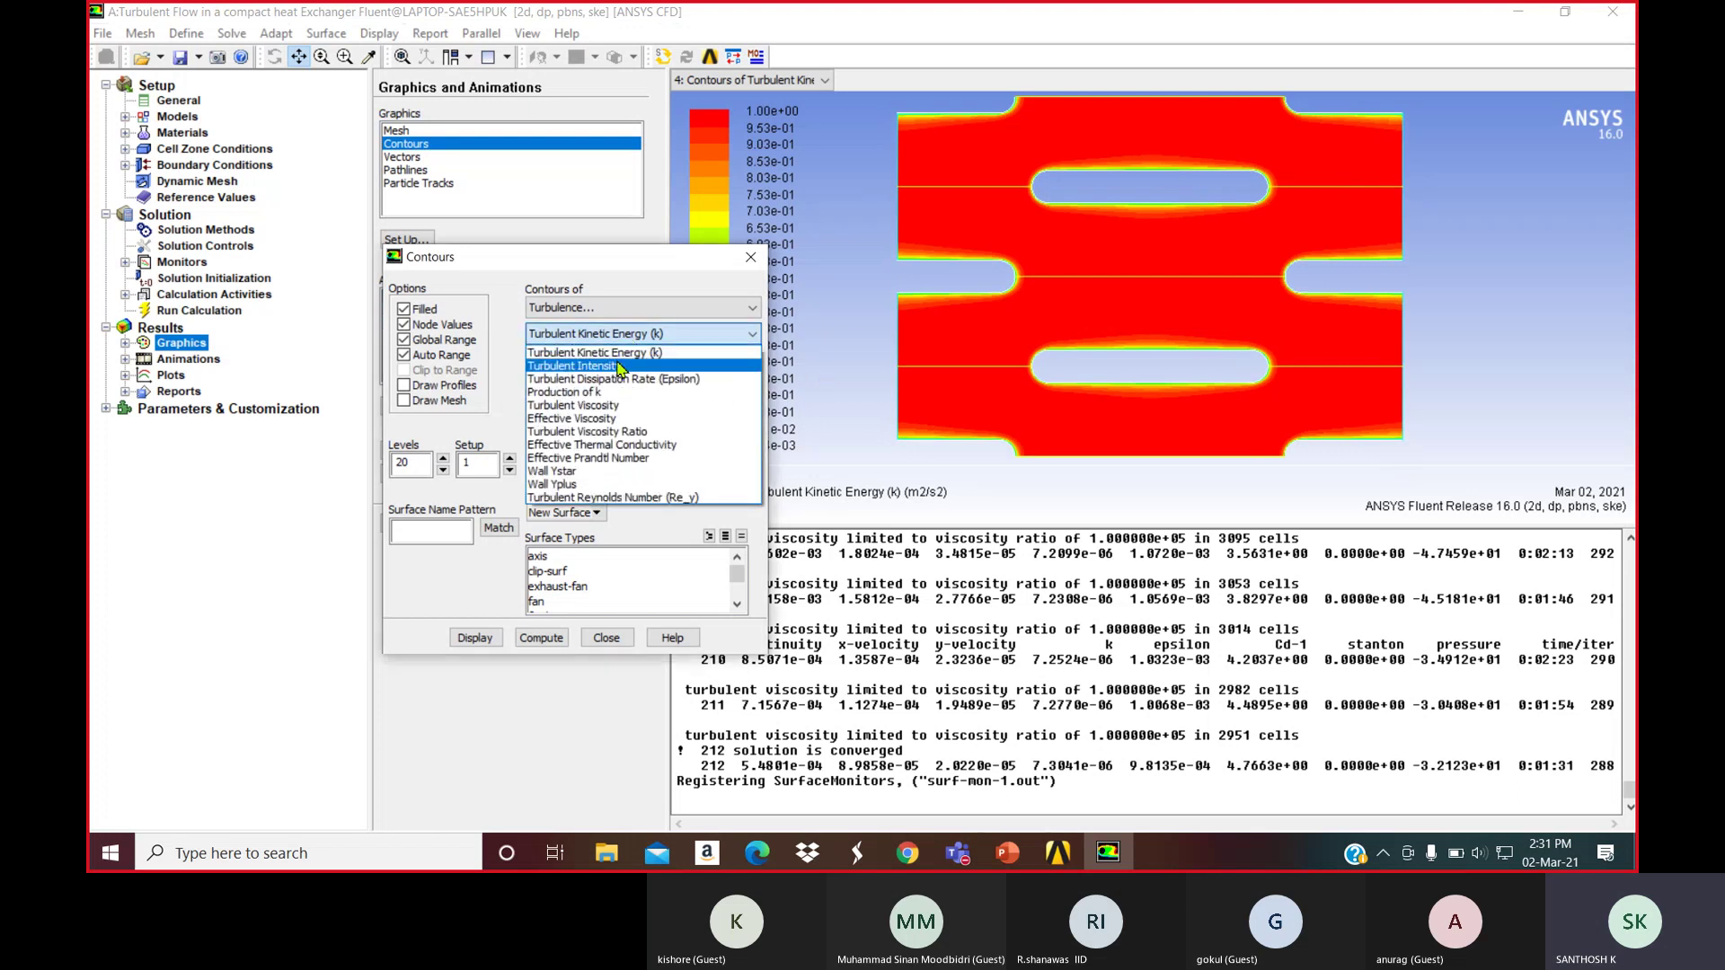
pyautogui.click(611, 406)
pyautogui.click(491, 634)
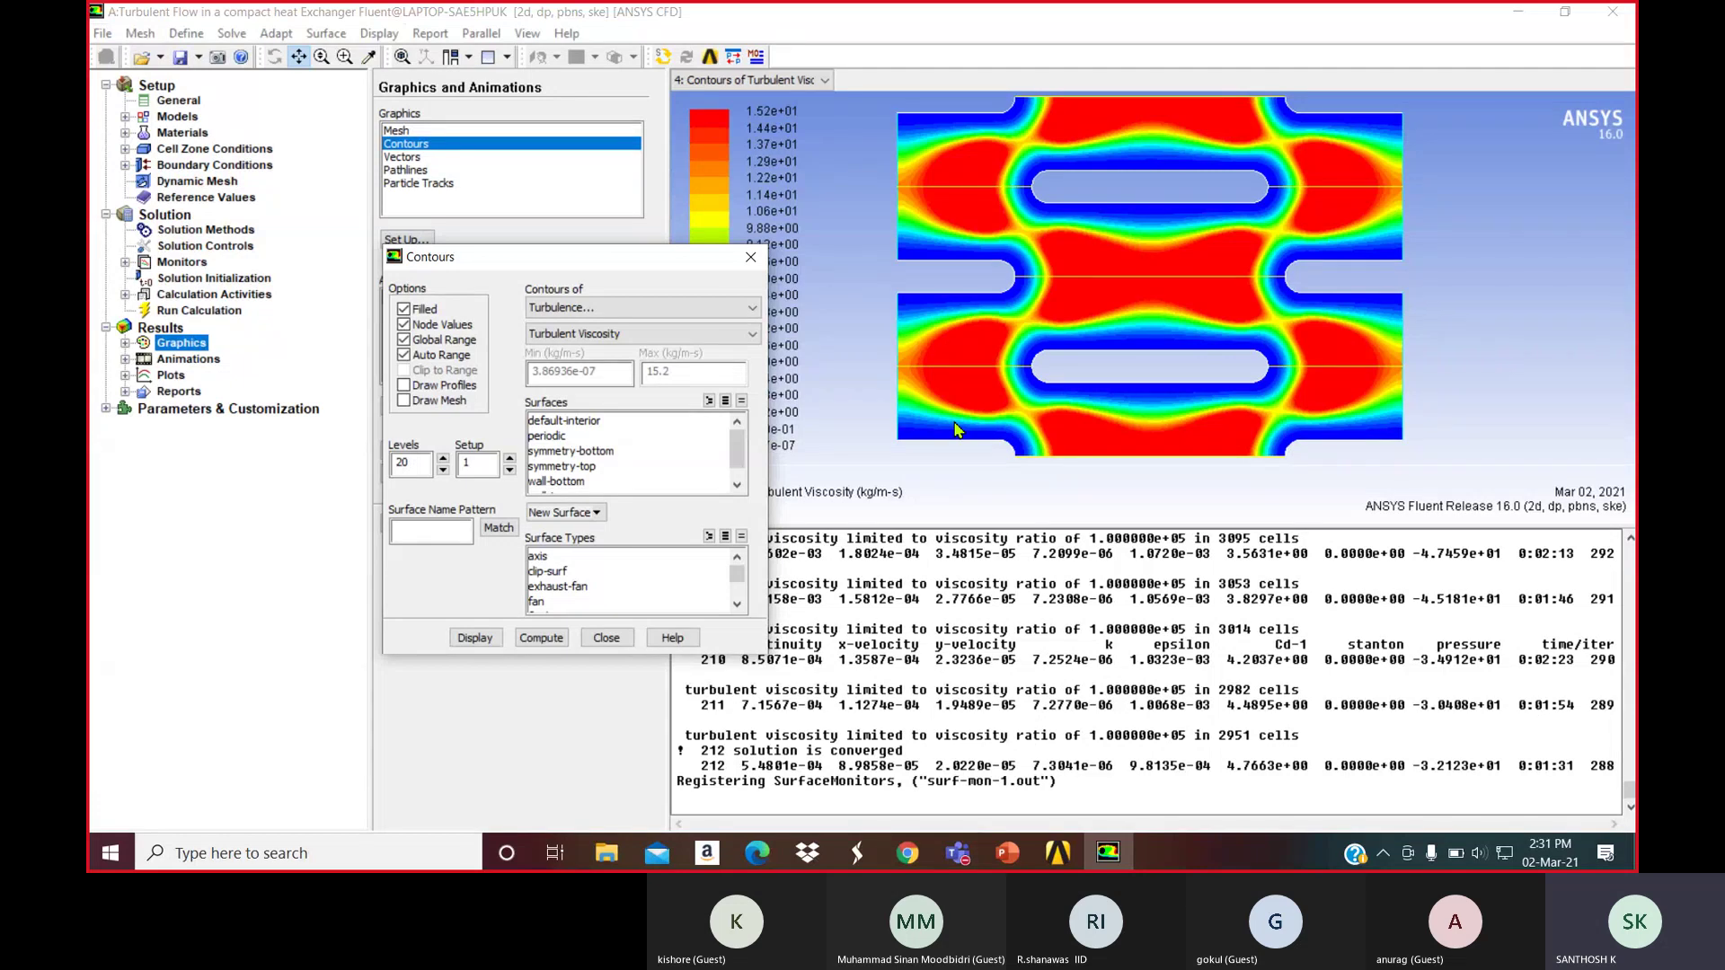
# Redisplay Turbulent Kinetic Energy, then show Turbulent Viscosity Ratio contours
pyautogui.click(643, 333)
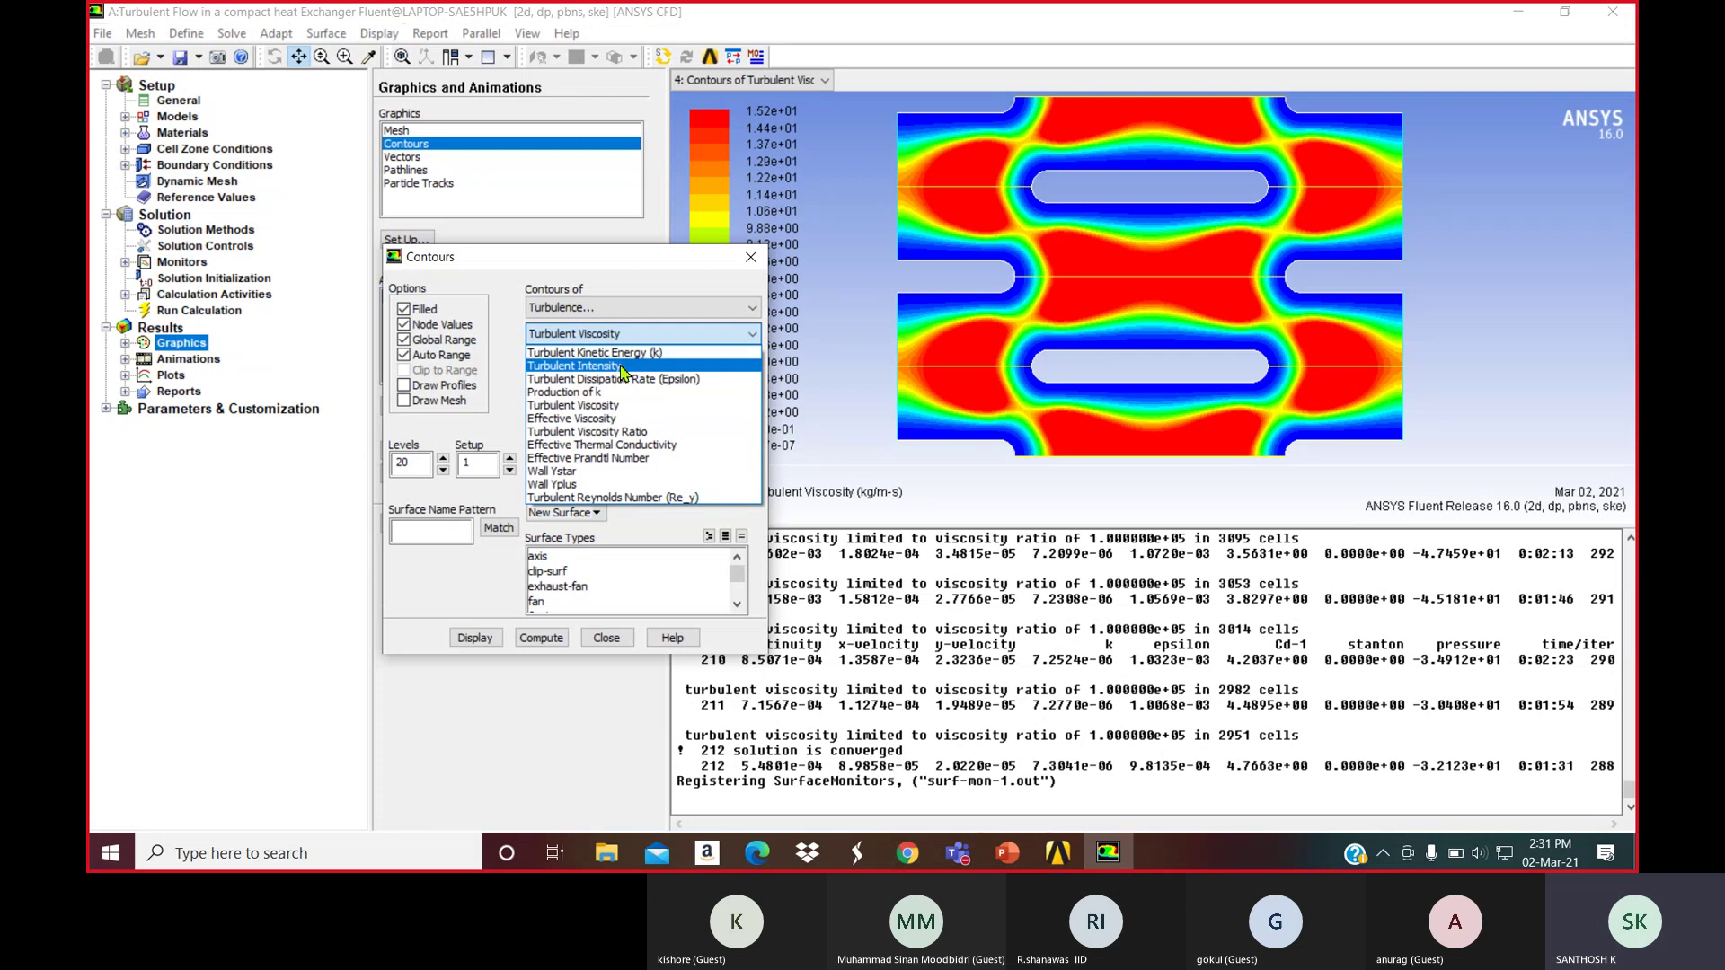
pyautogui.click(593, 352)
pyautogui.click(477, 637)
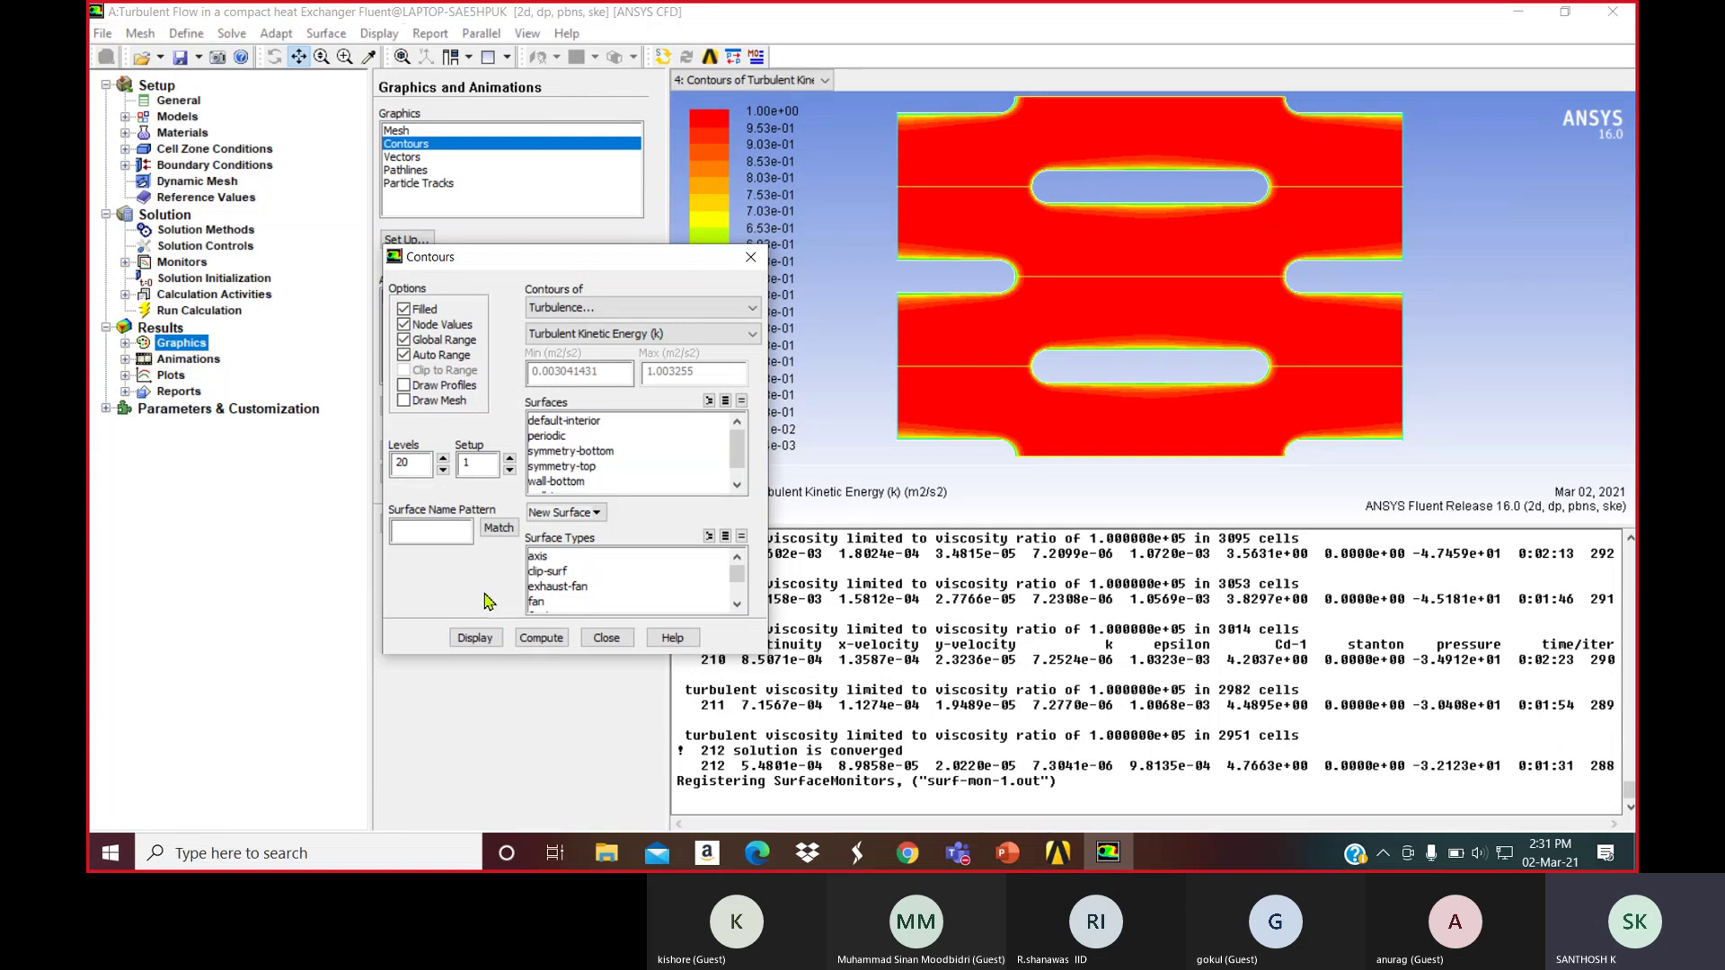
pyautogui.click(622, 335)
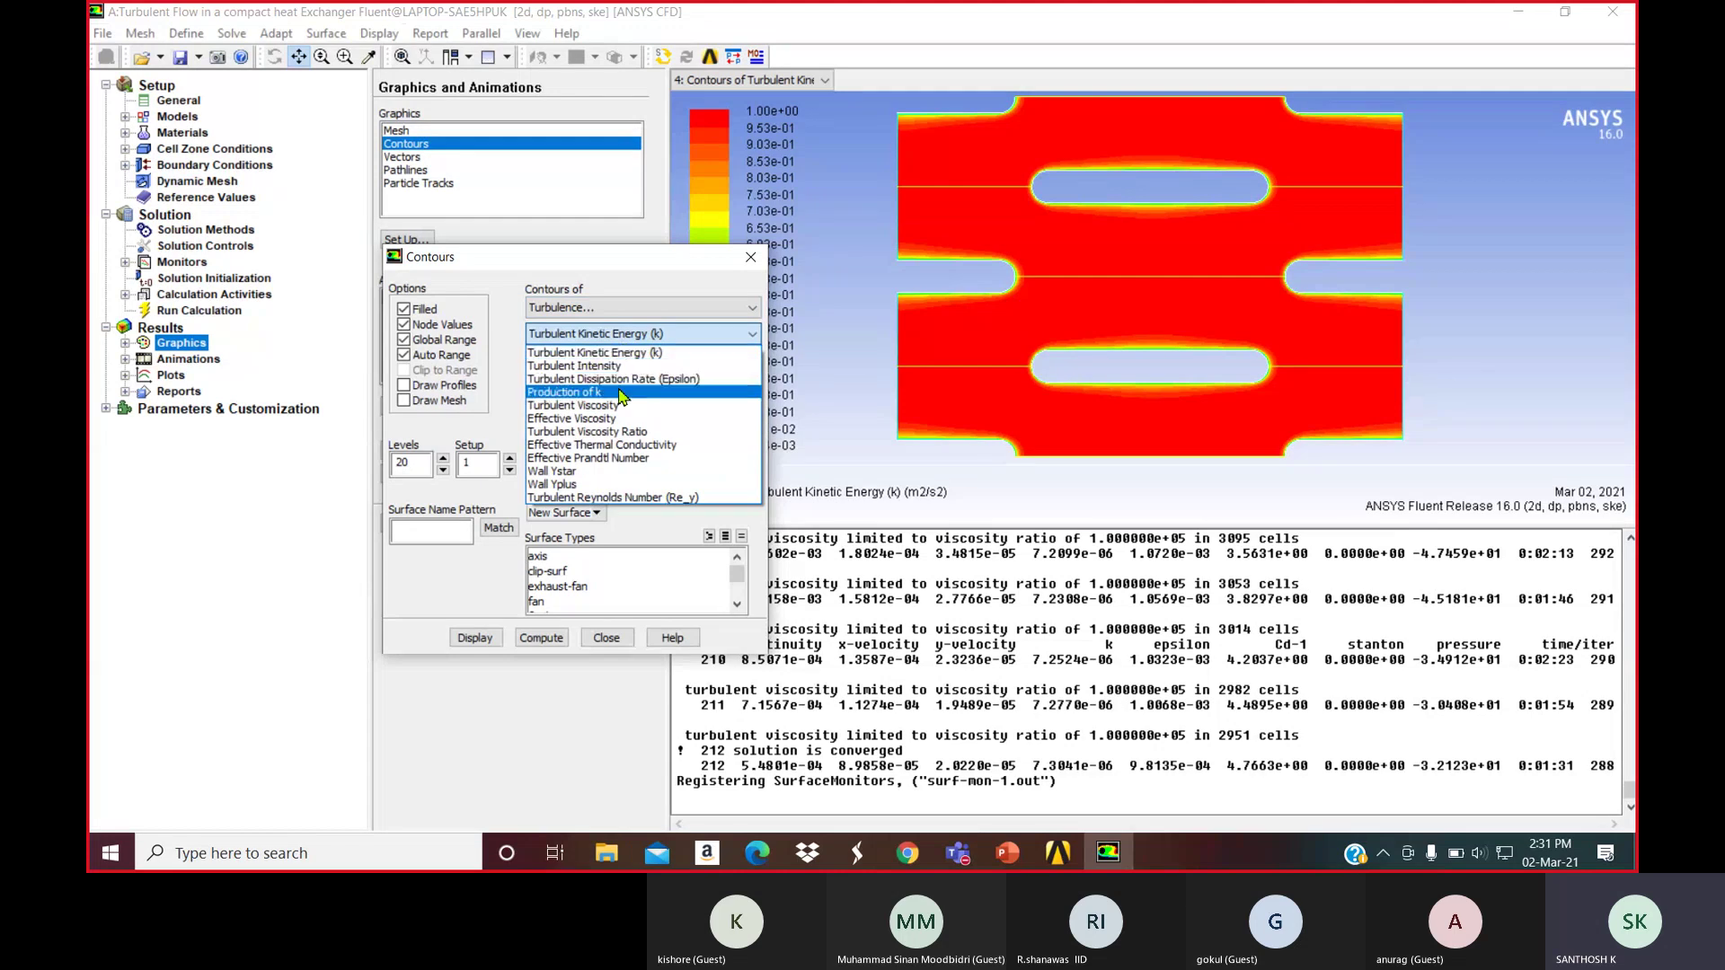
pyautogui.click(624, 432)
pyautogui.click(476, 637)
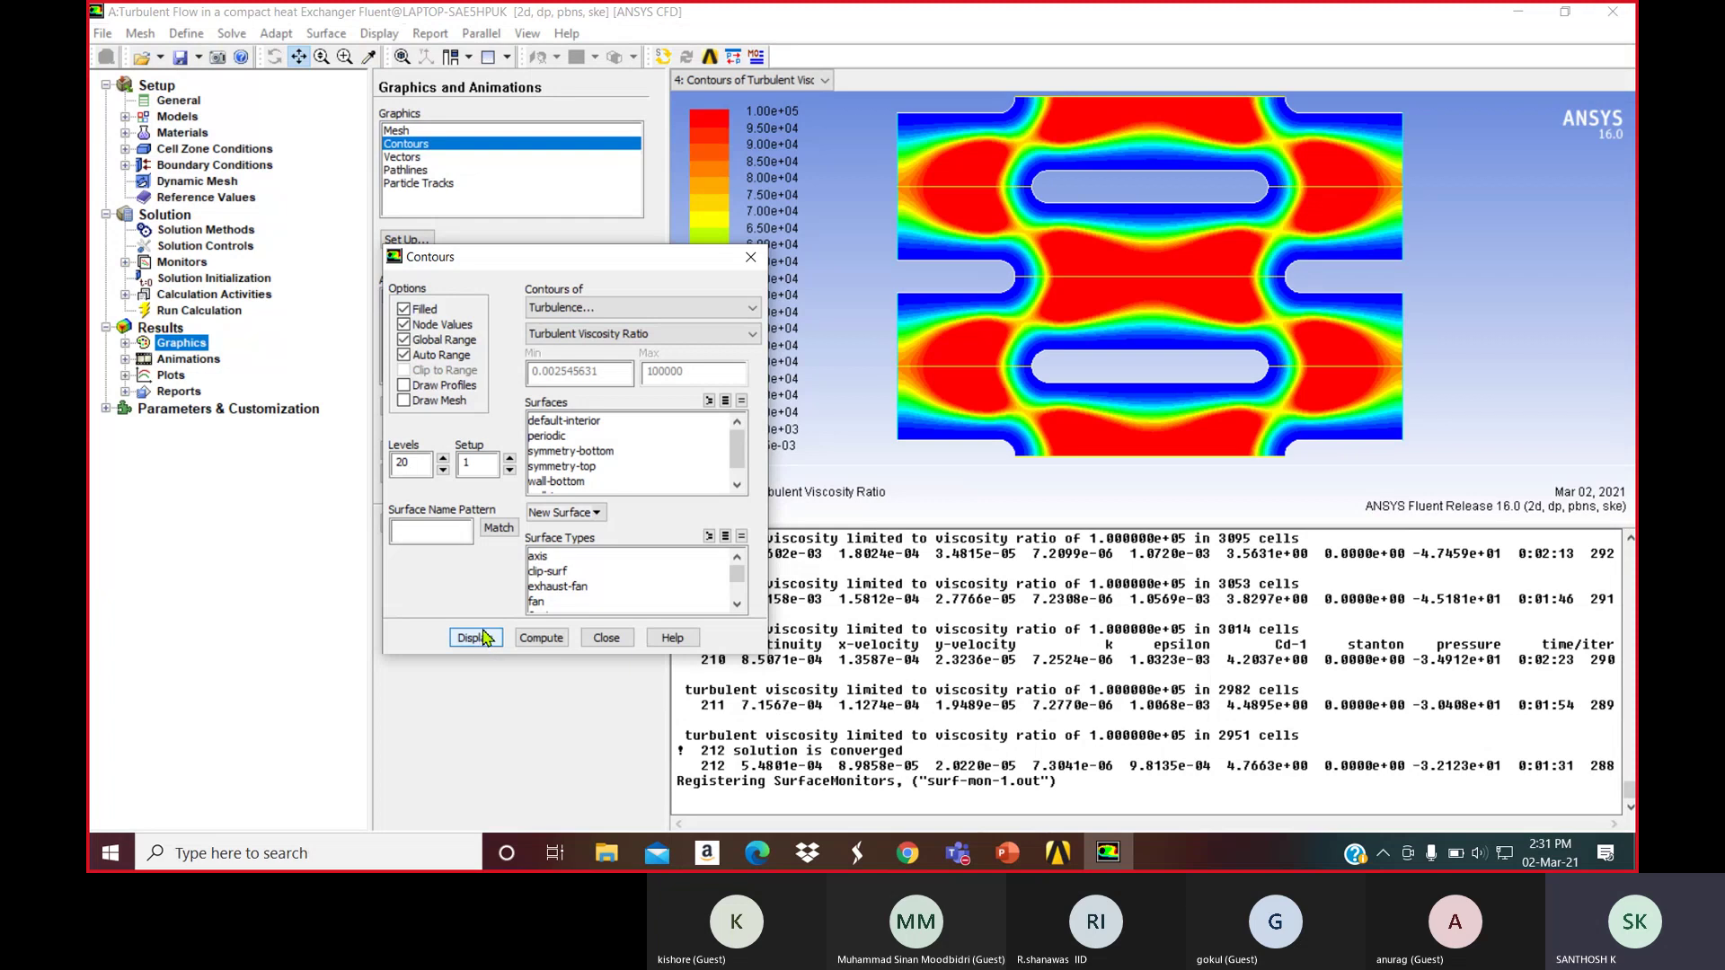
# Show Turbulent Dissipation Rate (Epsilon) contours zoomed onto the curved boundary layer, then close Contours
pyautogui.click(629, 334)
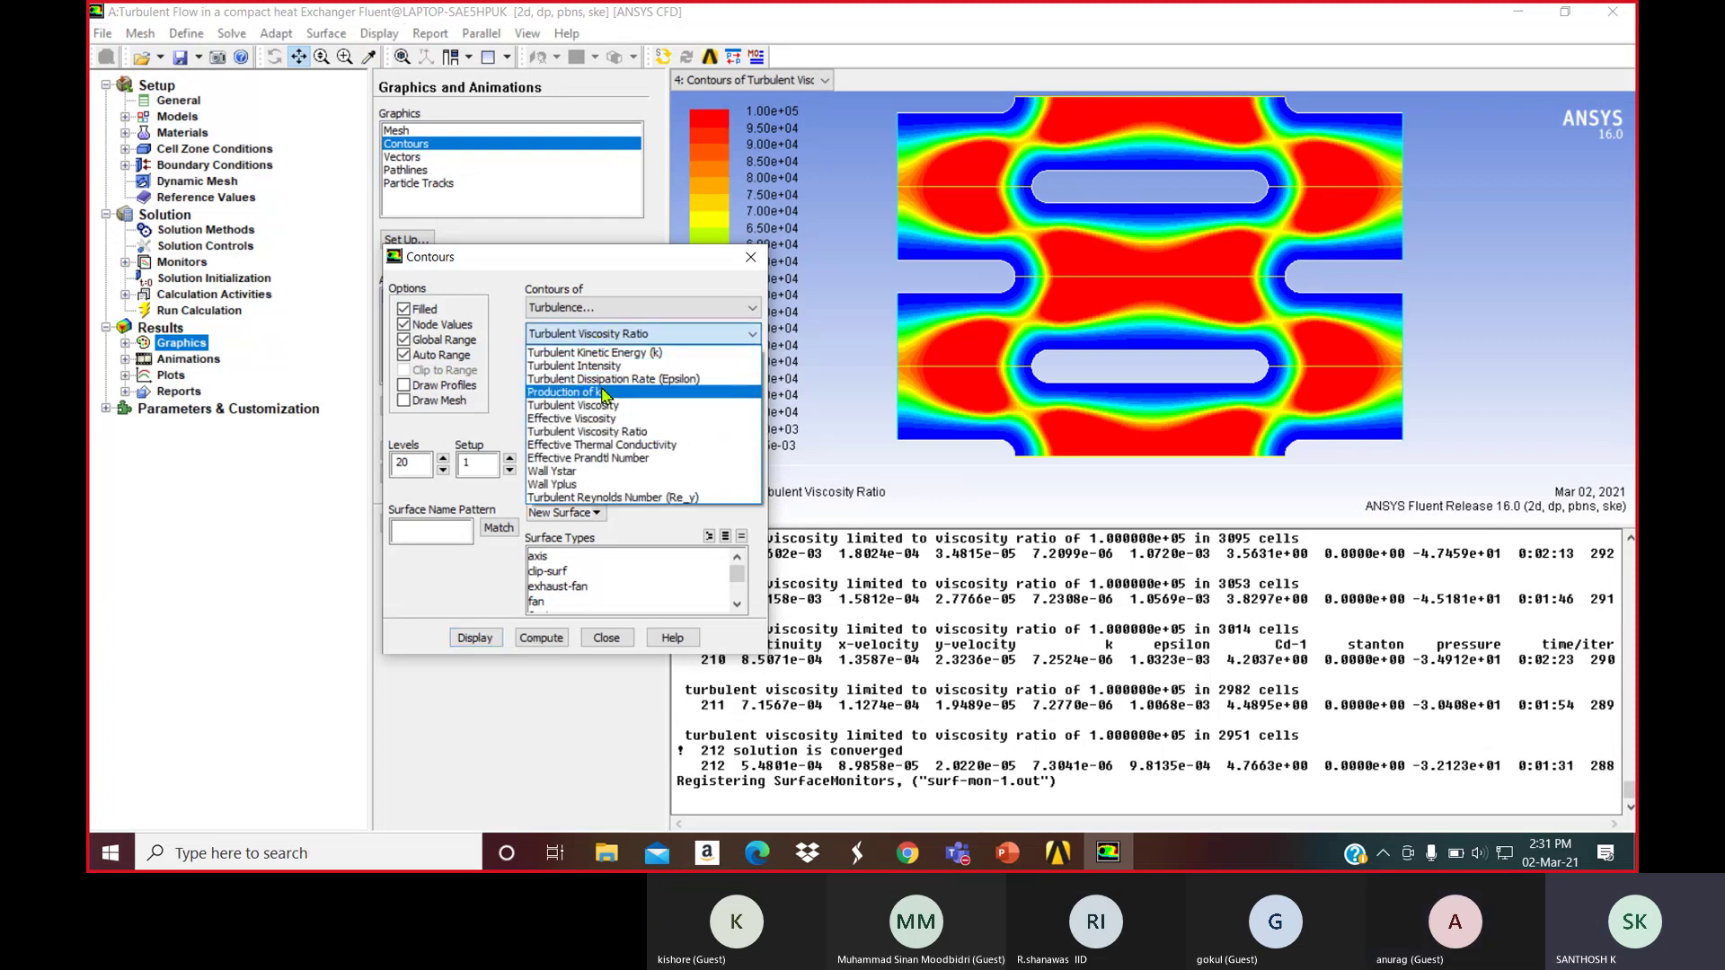
pyautogui.click(612, 379)
pyautogui.click(475, 638)
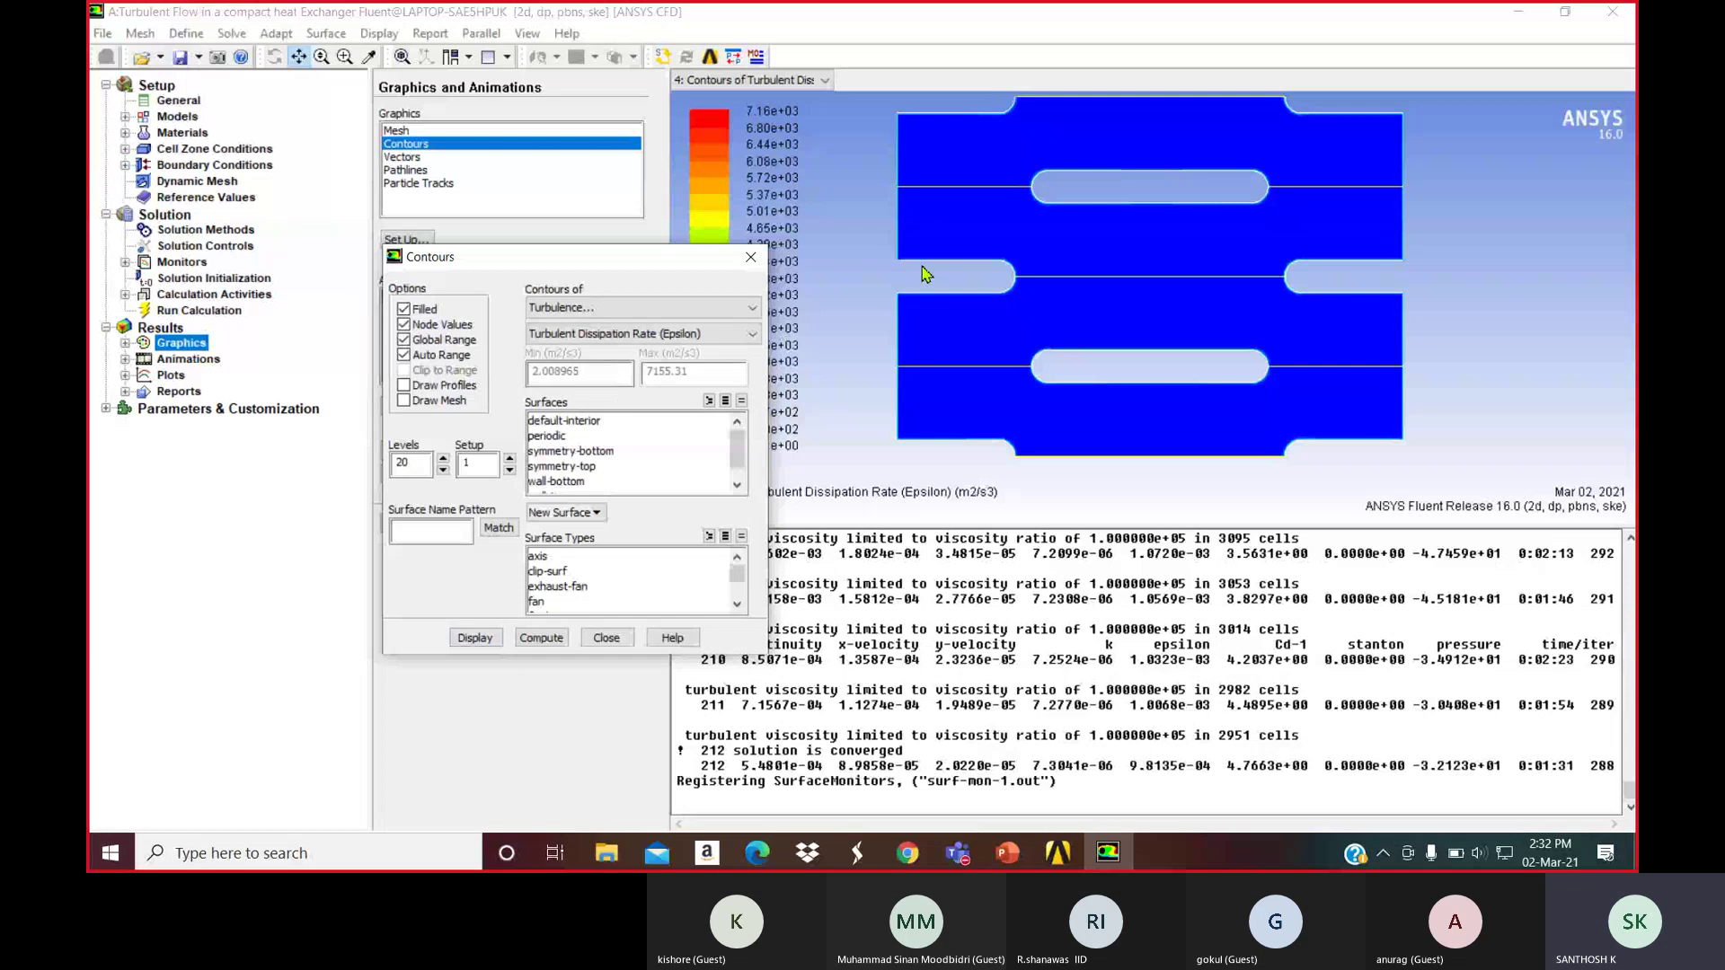
pyautogui.moveTo(895, 107); pyautogui.dragTo(1129, 254, button='middle')
pyautogui.moveTo(930, 117); pyautogui.dragTo(1204, 270, button='middle')
pyautogui.moveTo(1317, 202); pyautogui.dragTo(1459, 301, button='middle')
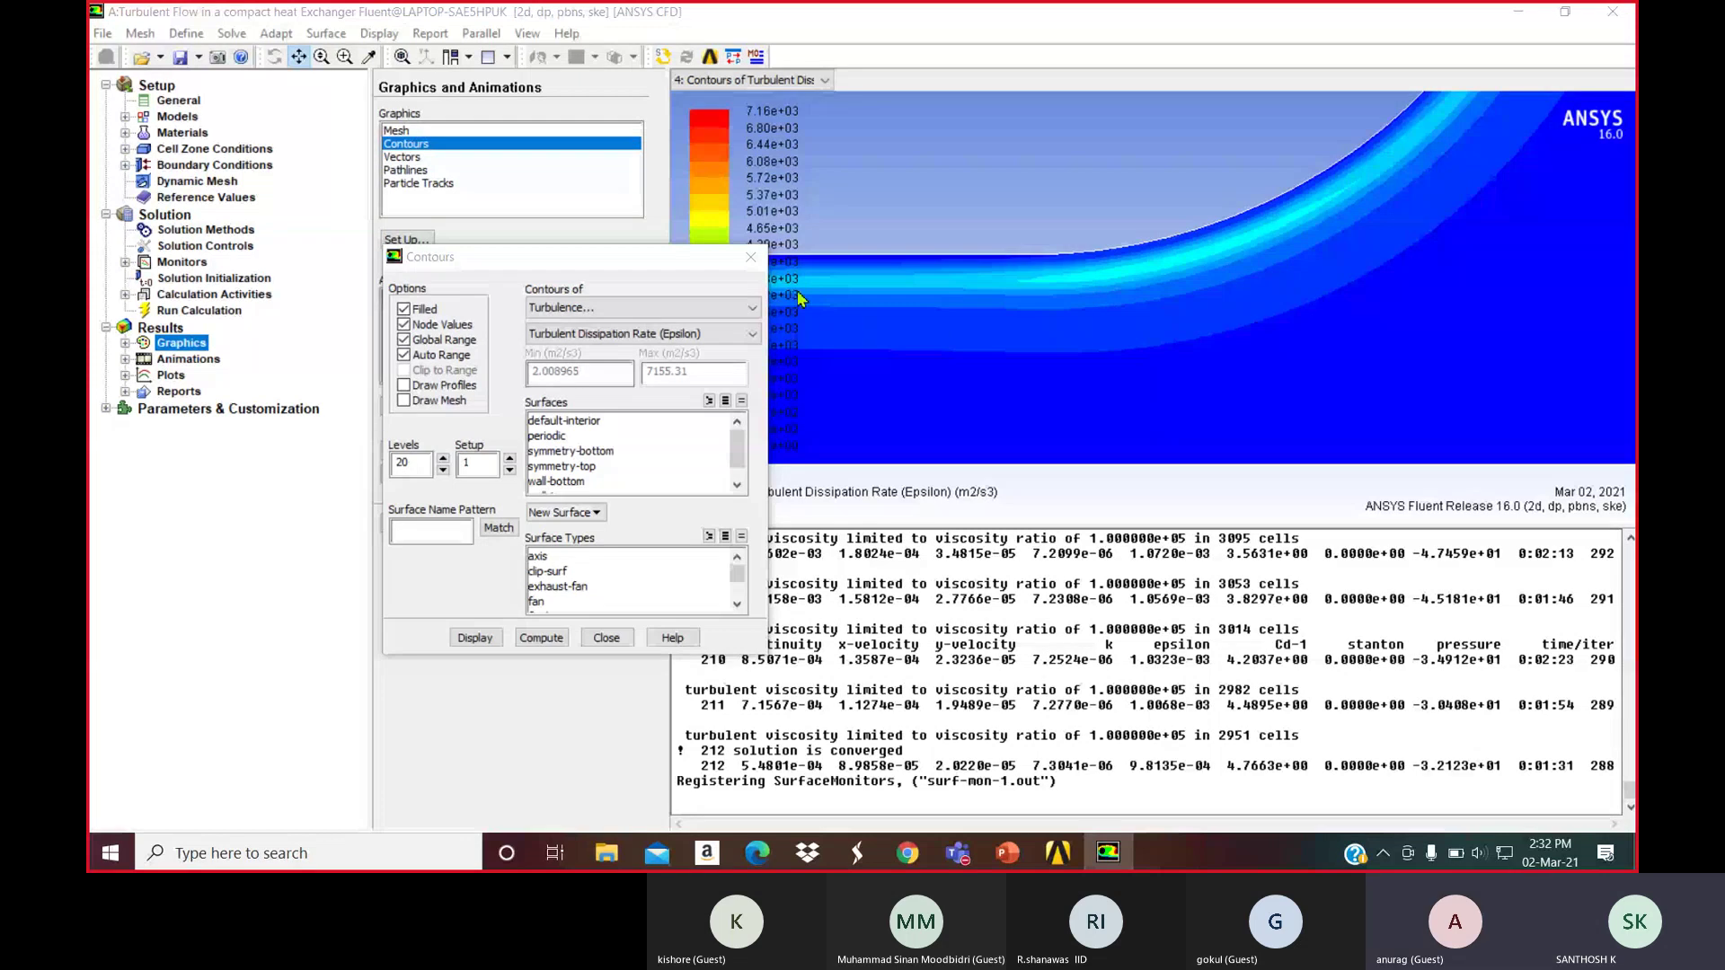
pyautogui.click(750, 257)
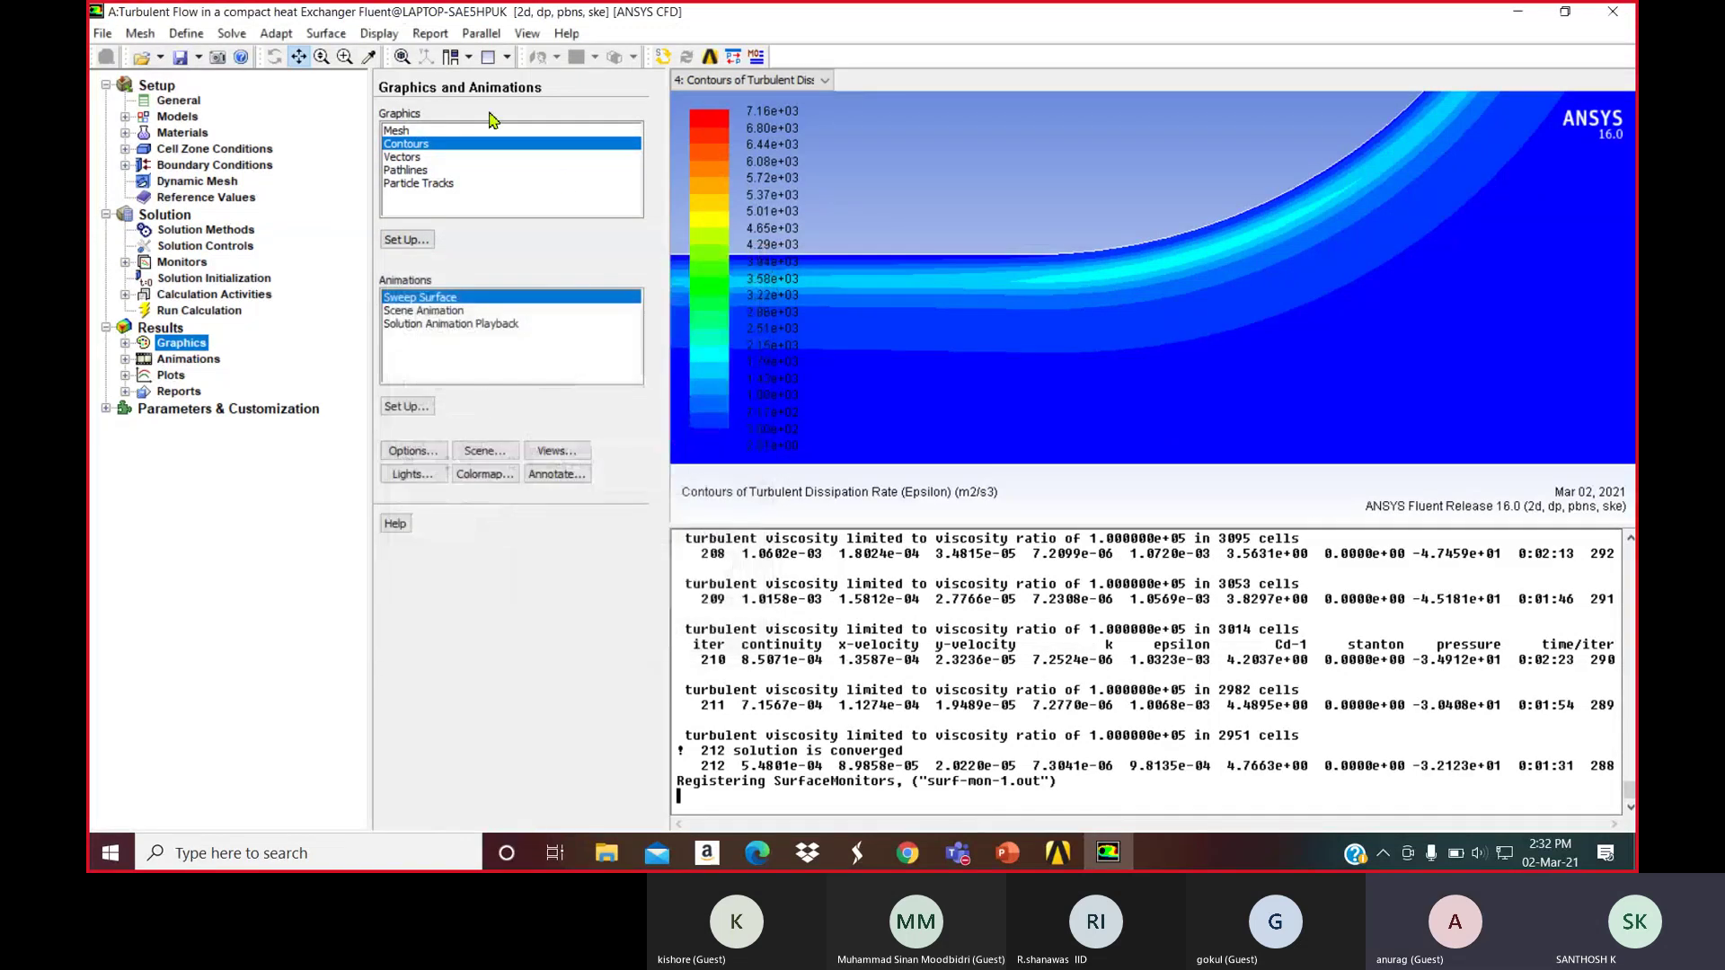
# Deselect Flow and Turbulence in Solution Controls Equations so only Energy remains, then go to Run Calculation
pyautogui.click(400, 57)
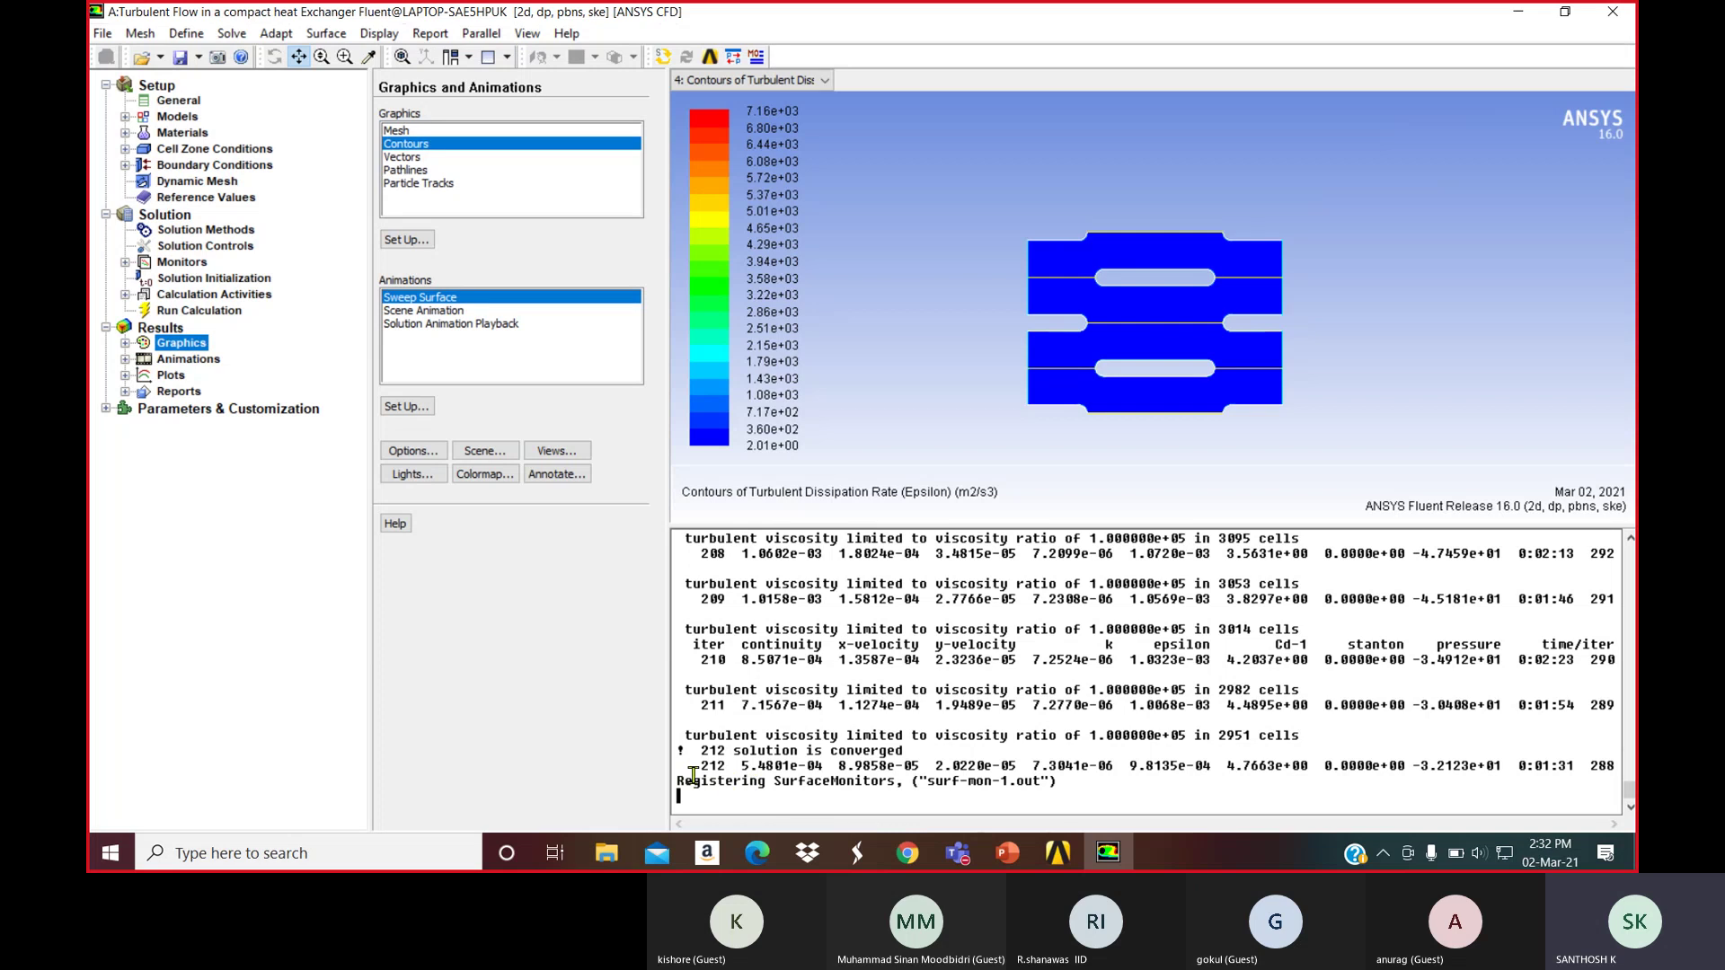
pyautogui.click(197, 230)
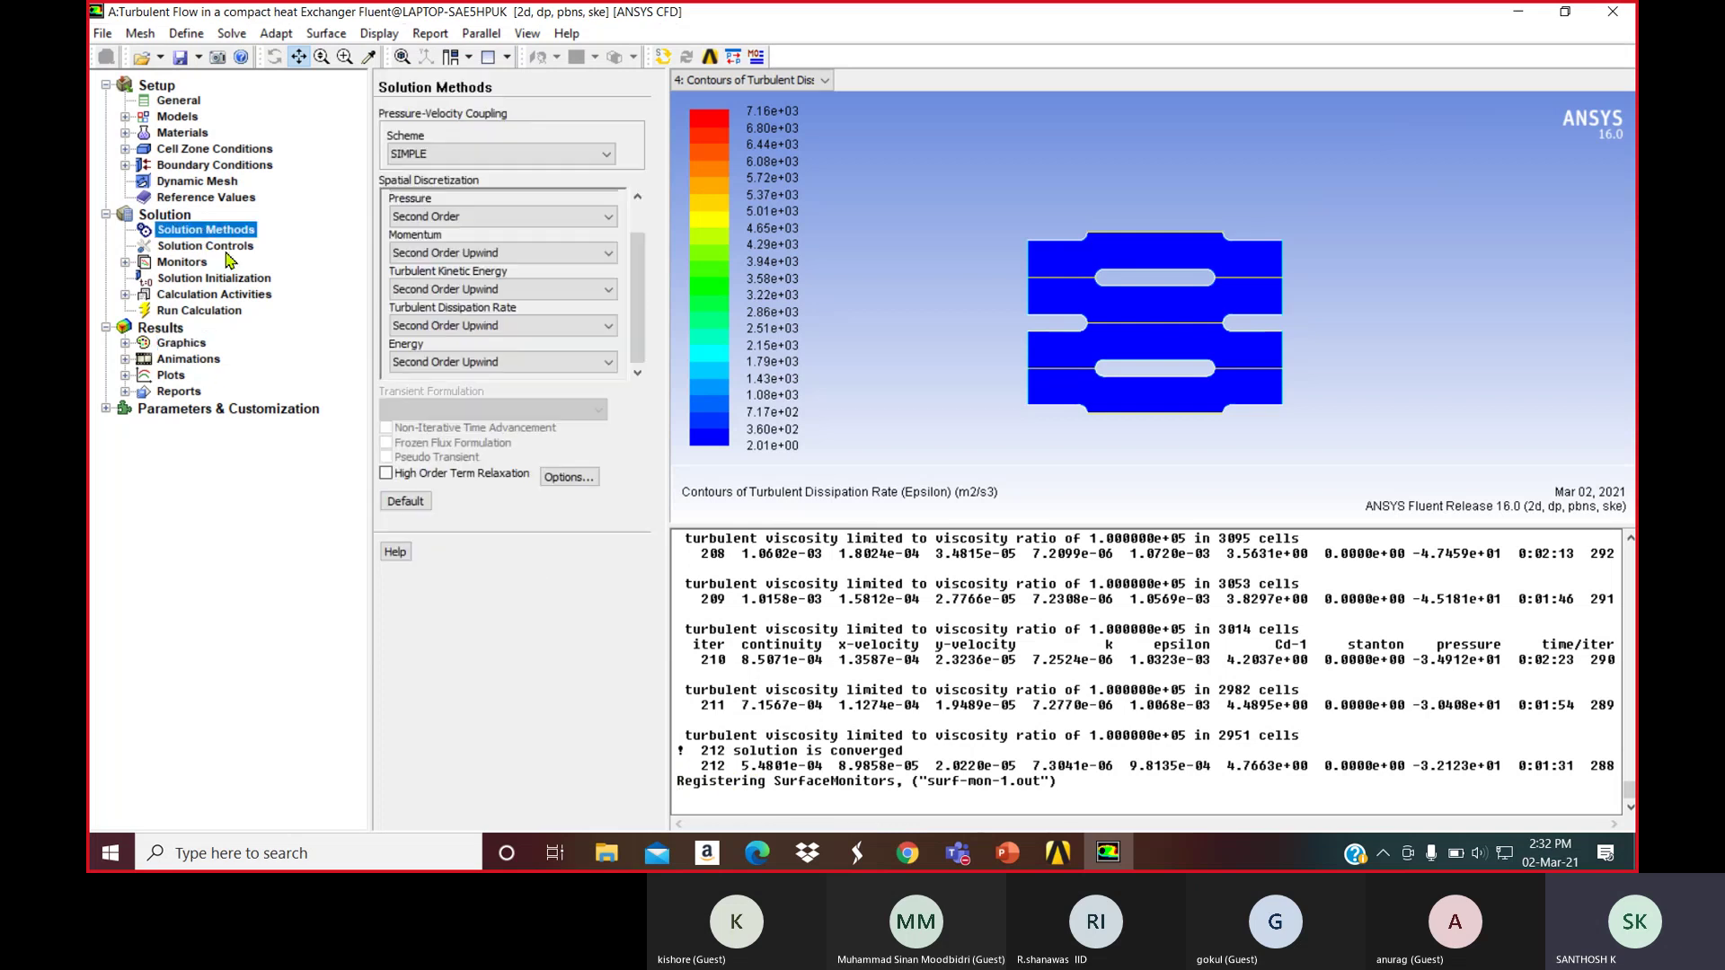
pyautogui.click(221, 245)
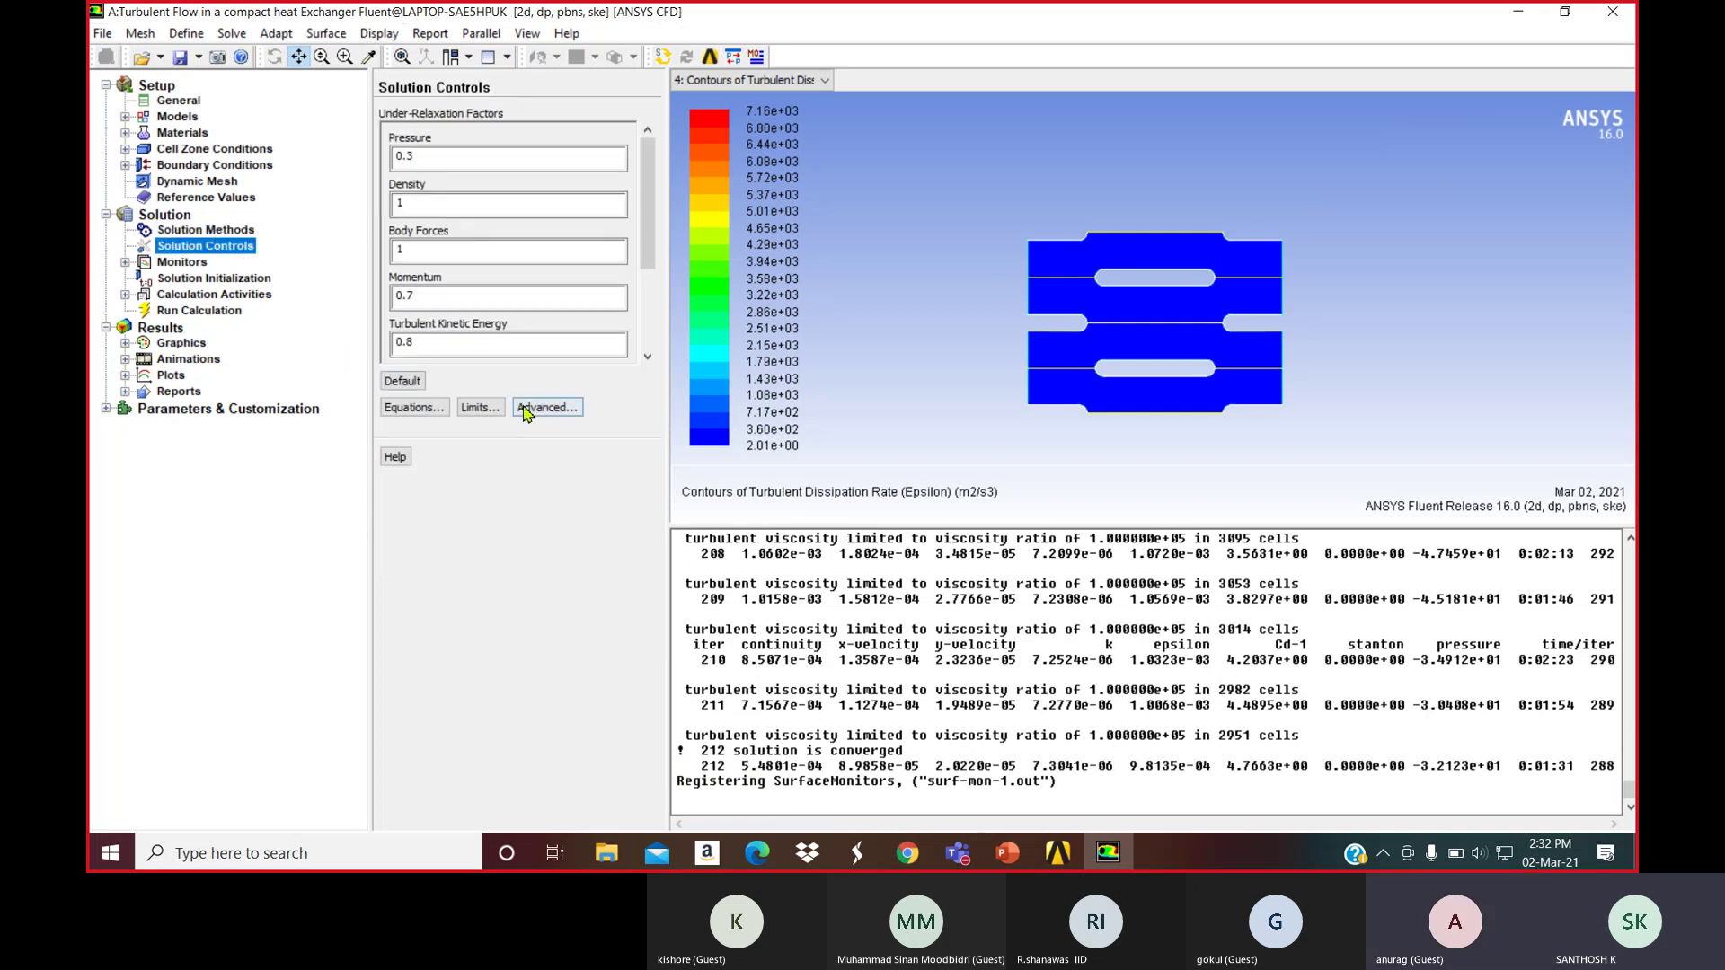
pyautogui.click(414, 407)
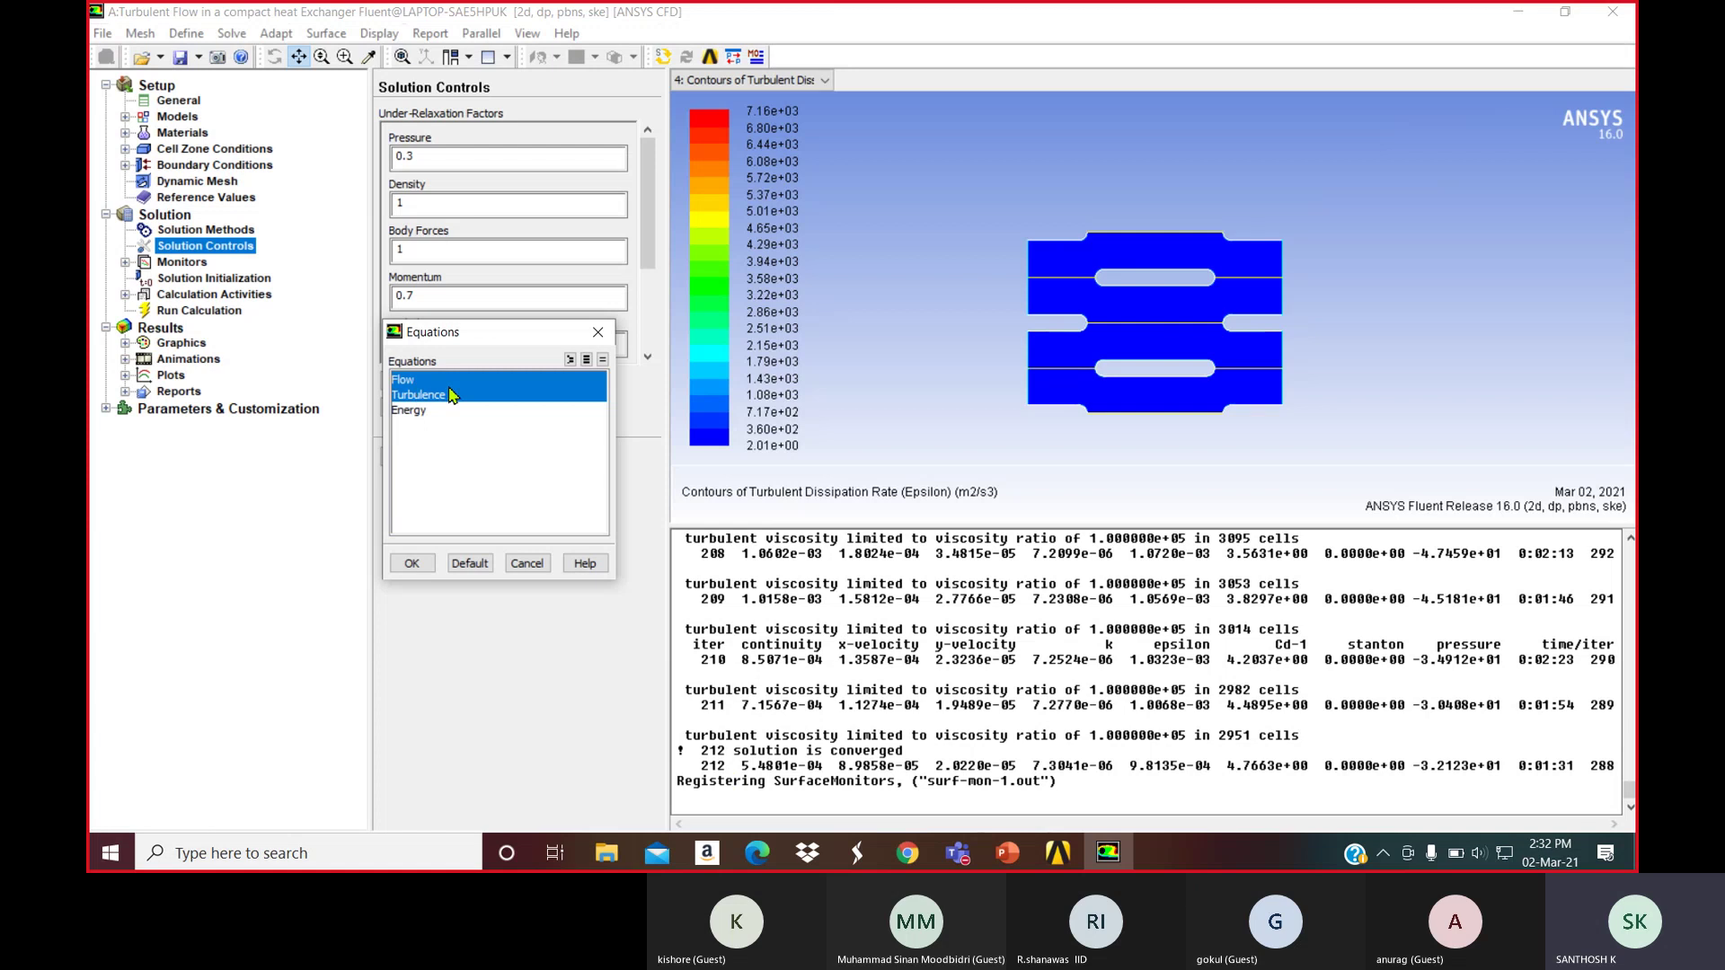
pyautogui.click(428, 397)
pyautogui.click(426, 381)
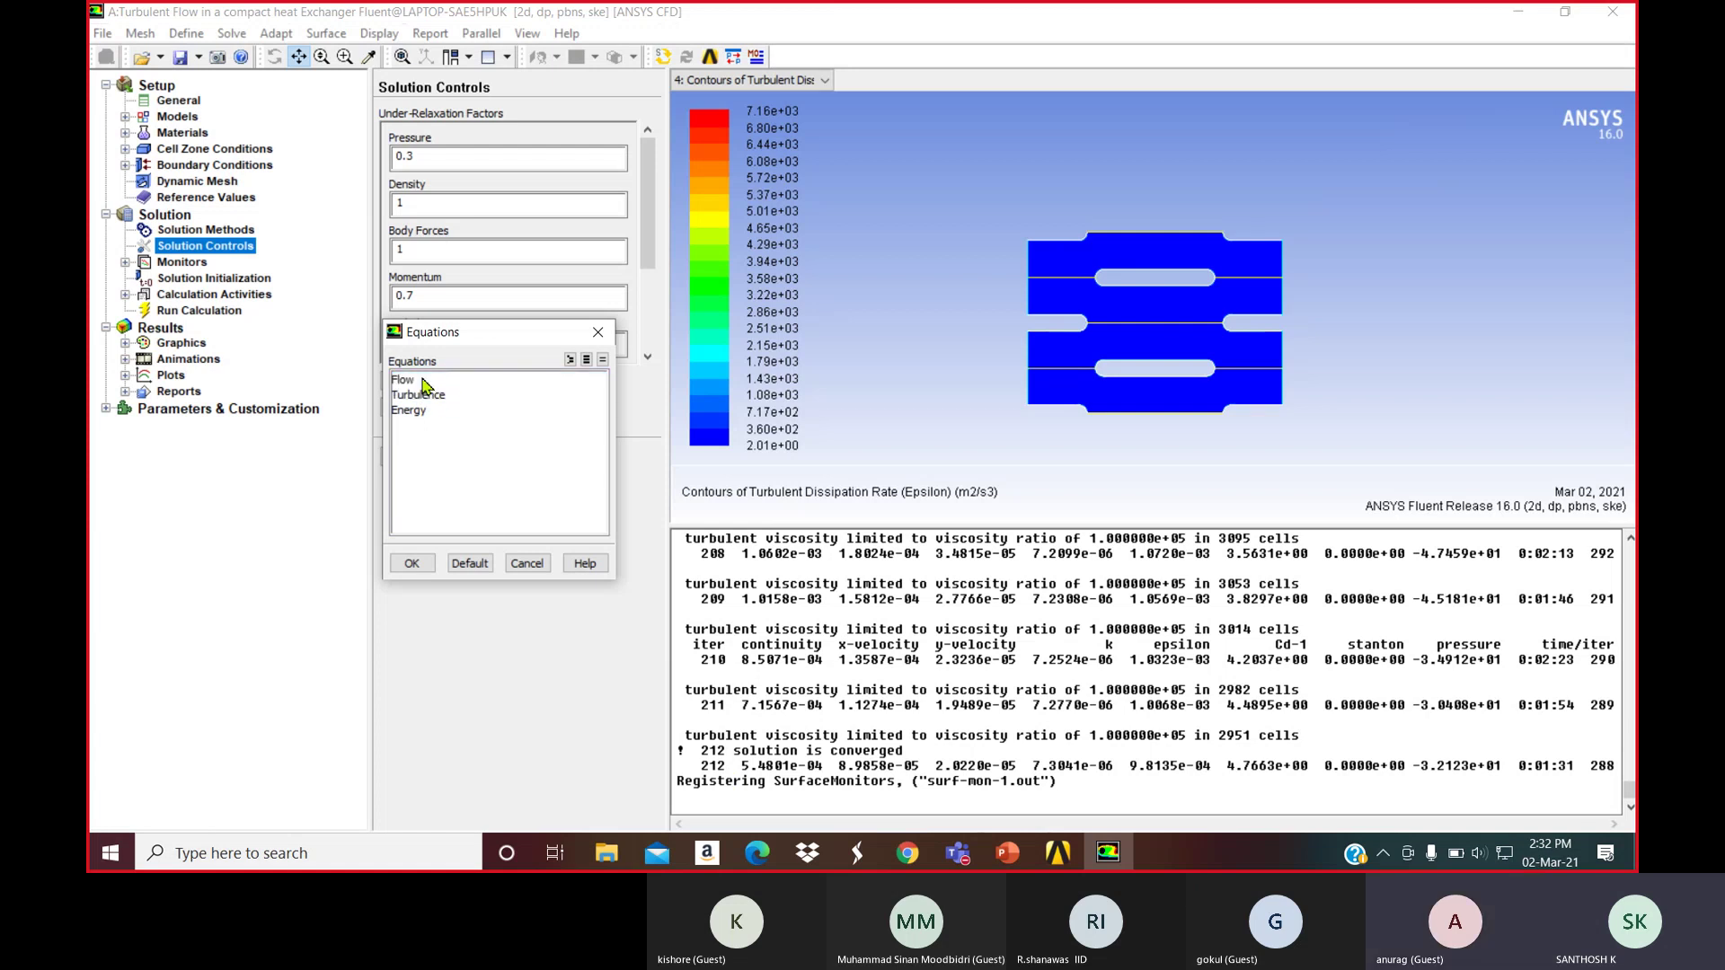
pyautogui.click(413, 412)
pyautogui.click(411, 564)
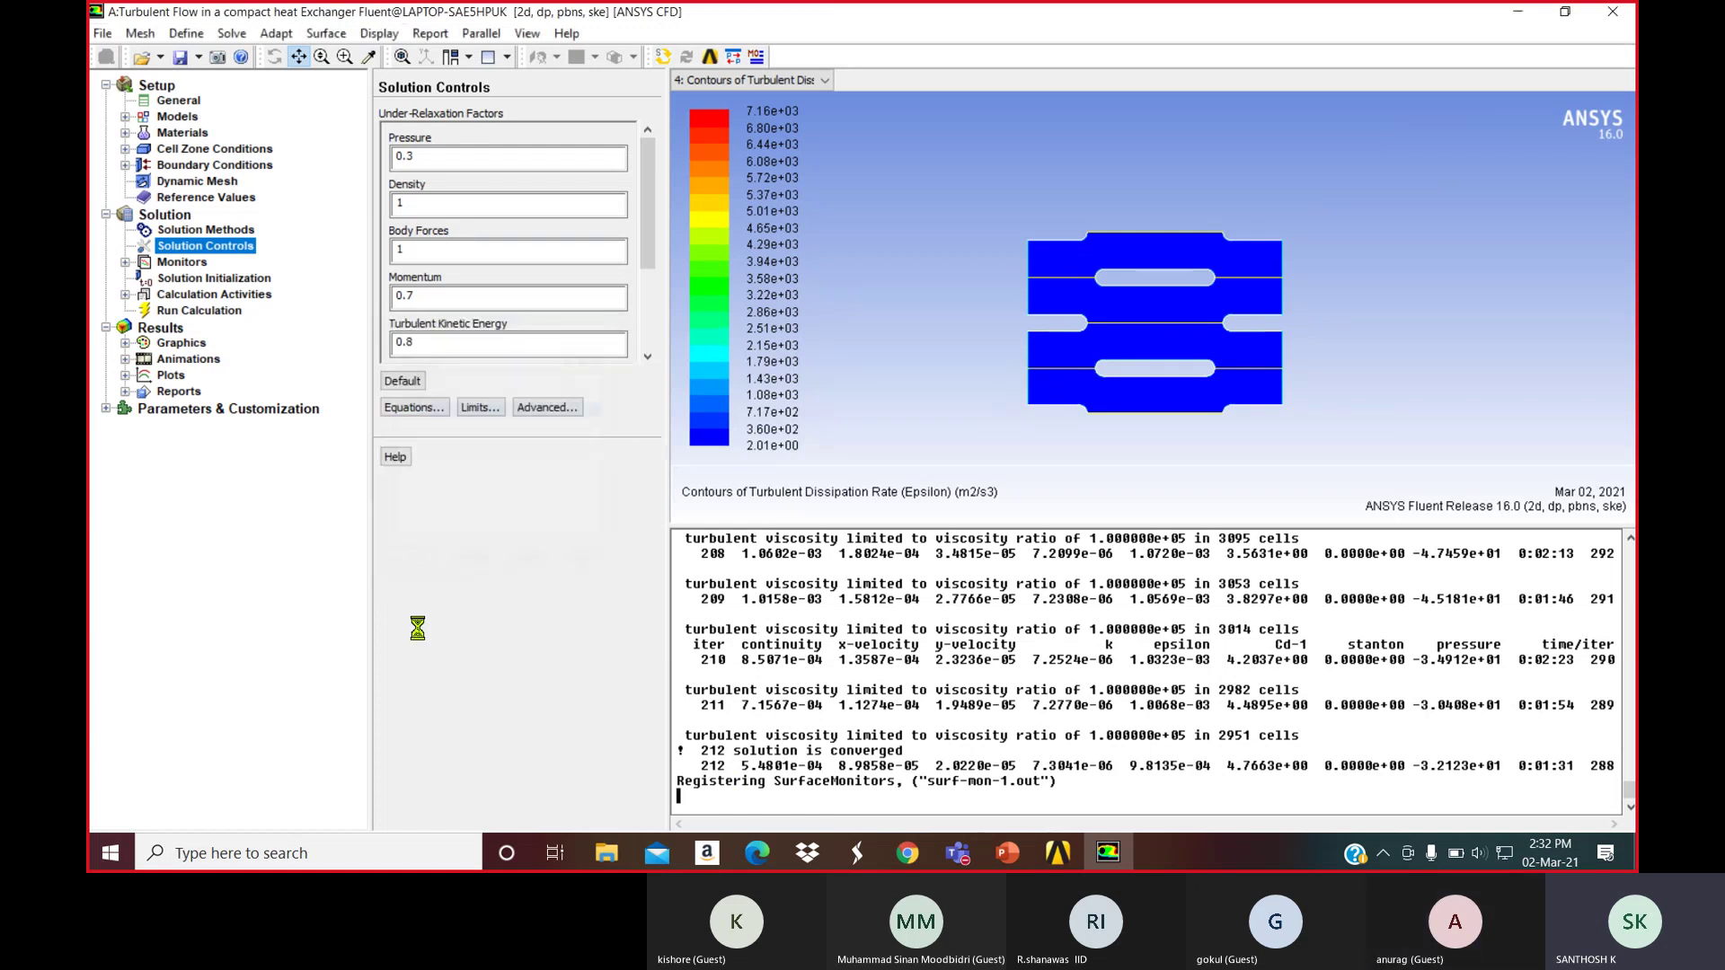
pyautogui.click(213, 311)
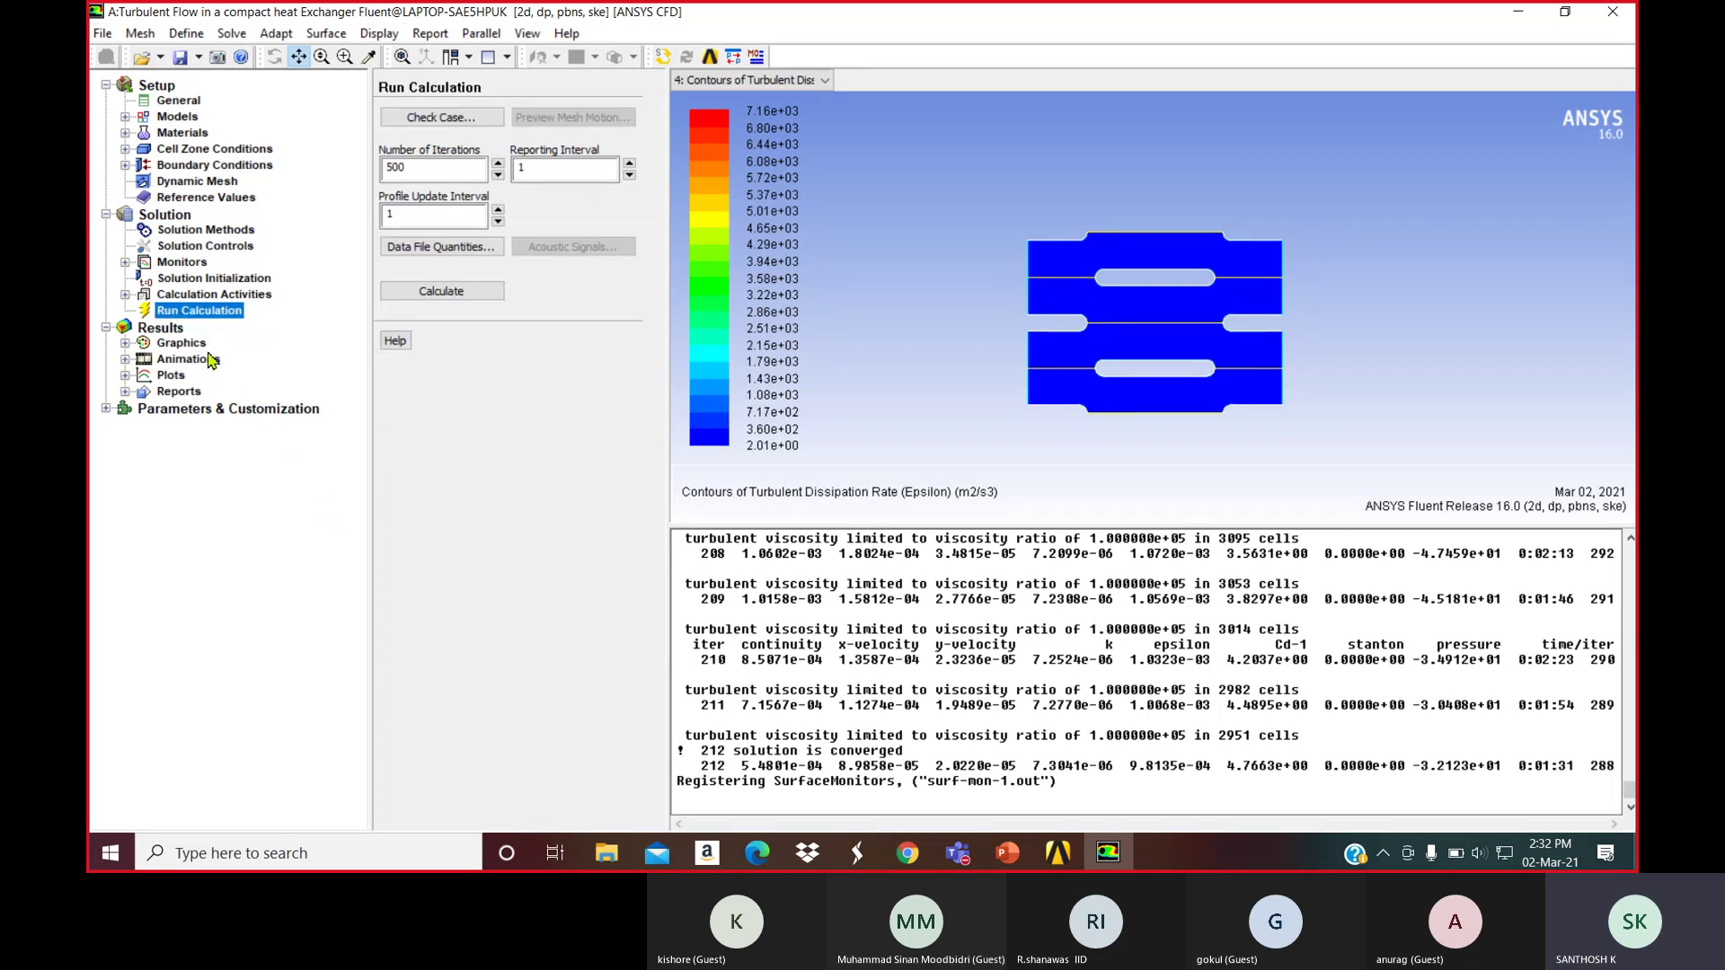
# Re-initialize and run the energy-only calculation, which diverges after 8 iterations
pyautogui.click(209, 279)
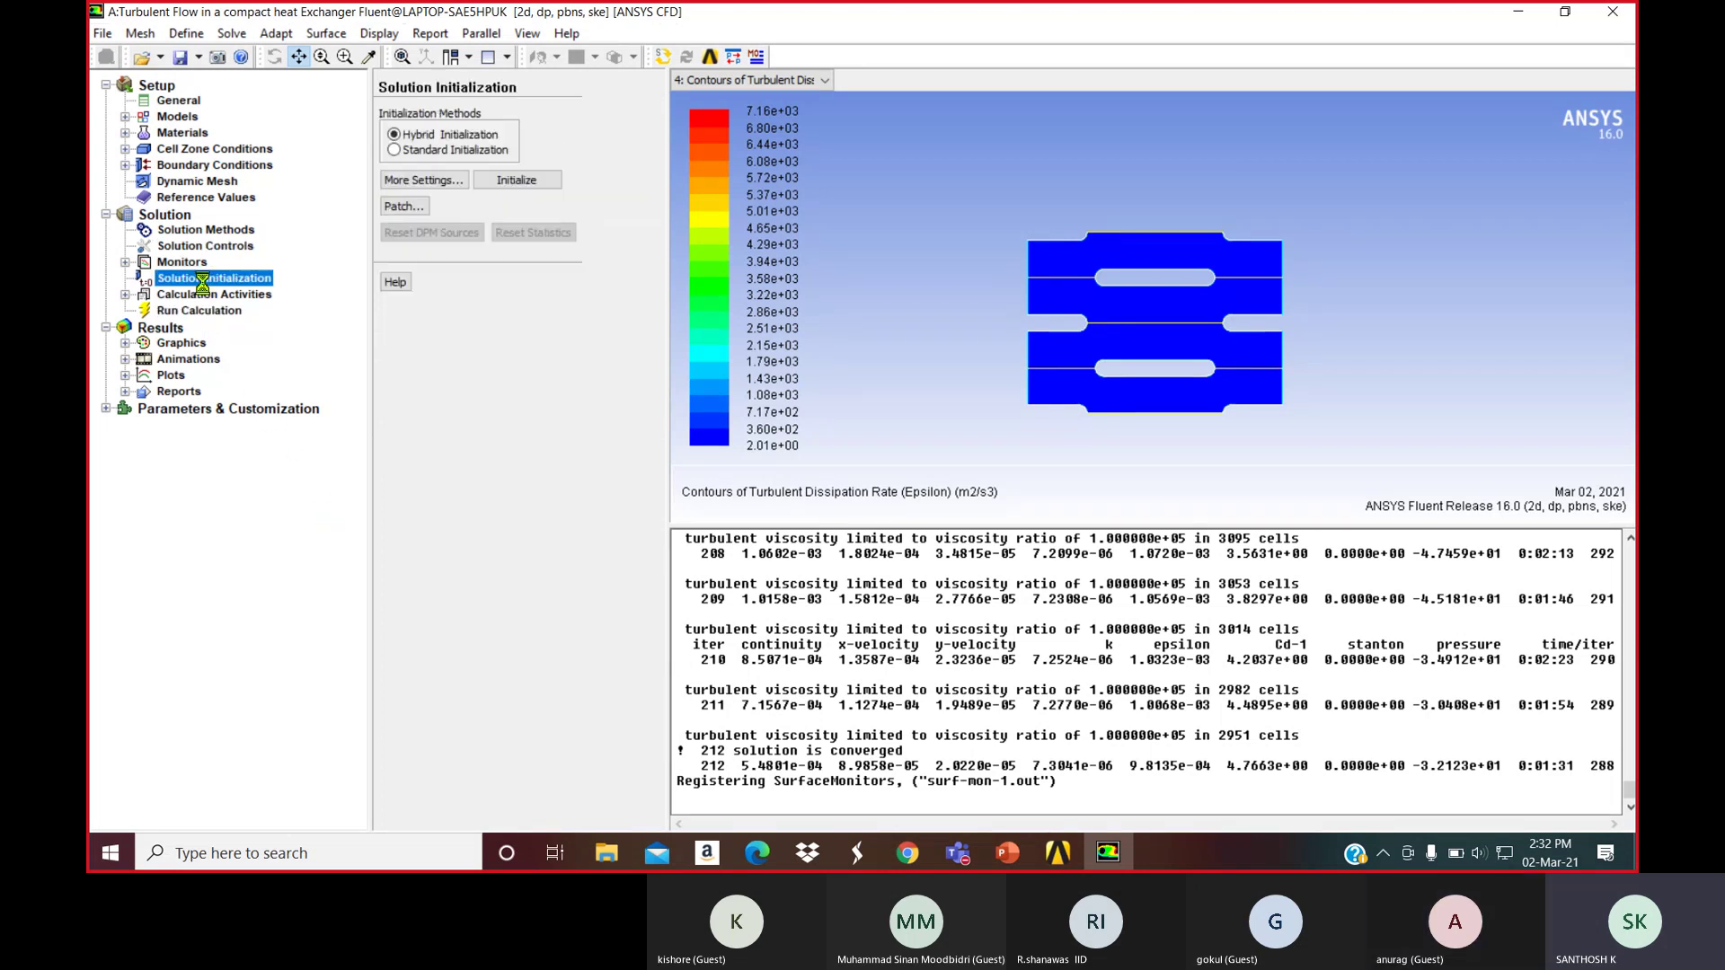
pyautogui.click(517, 181)
pyautogui.click(506, 493)
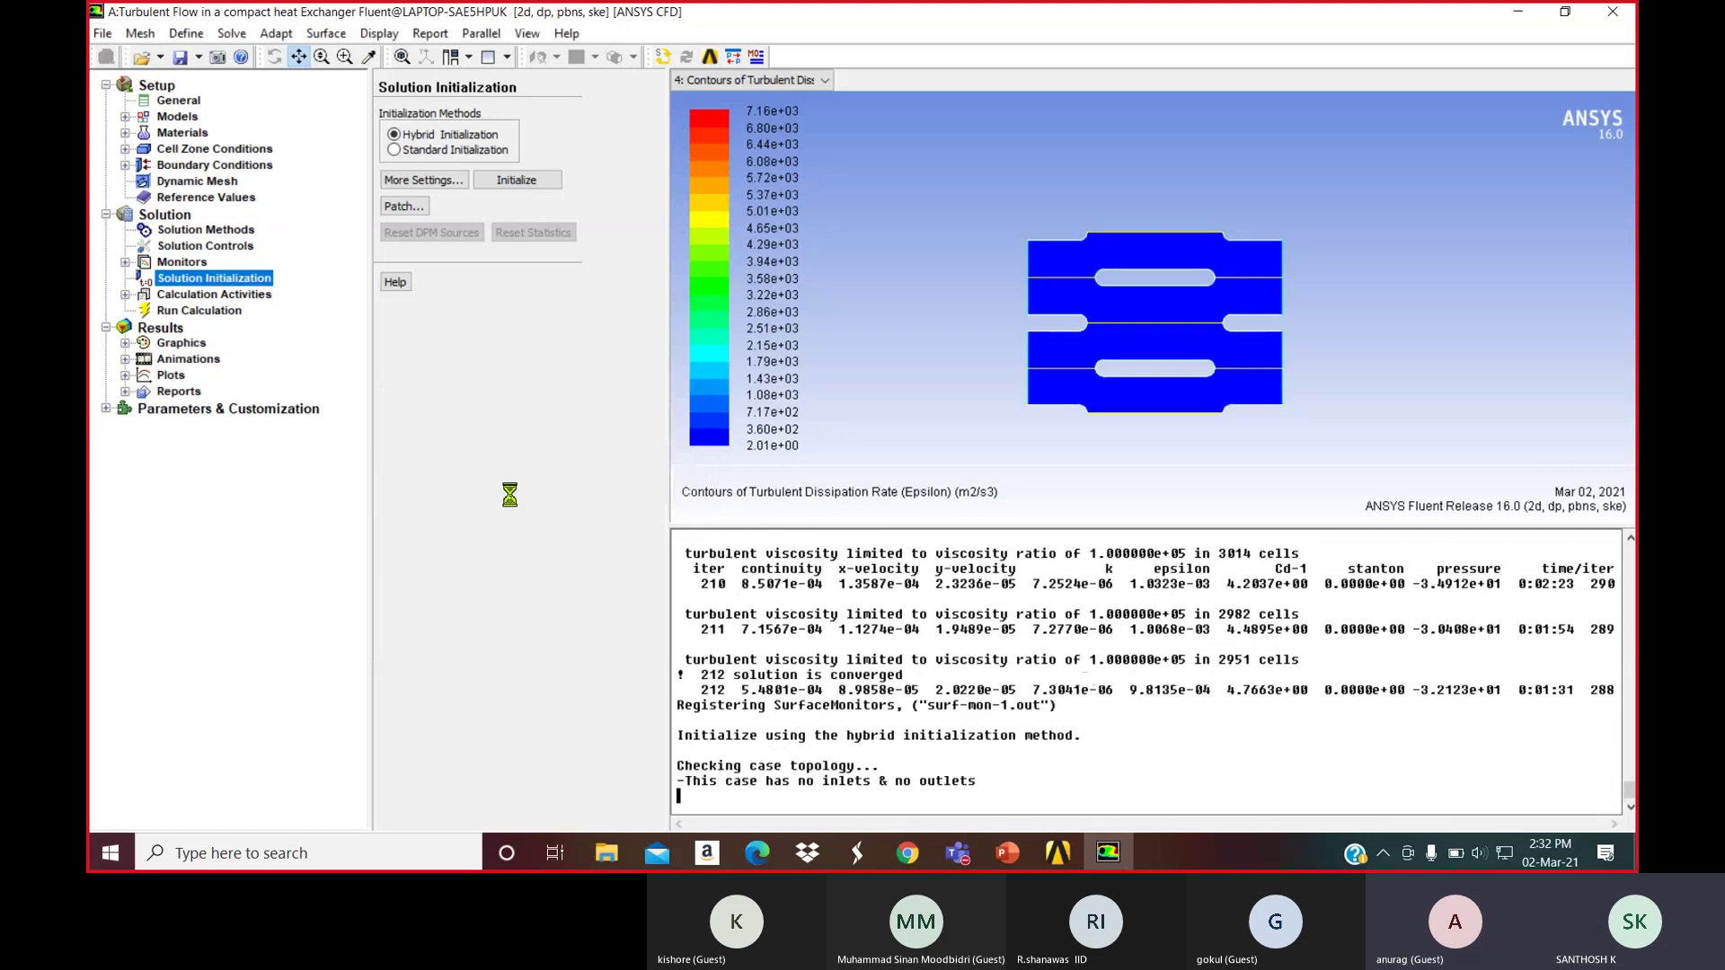
pyautogui.click(207, 312)
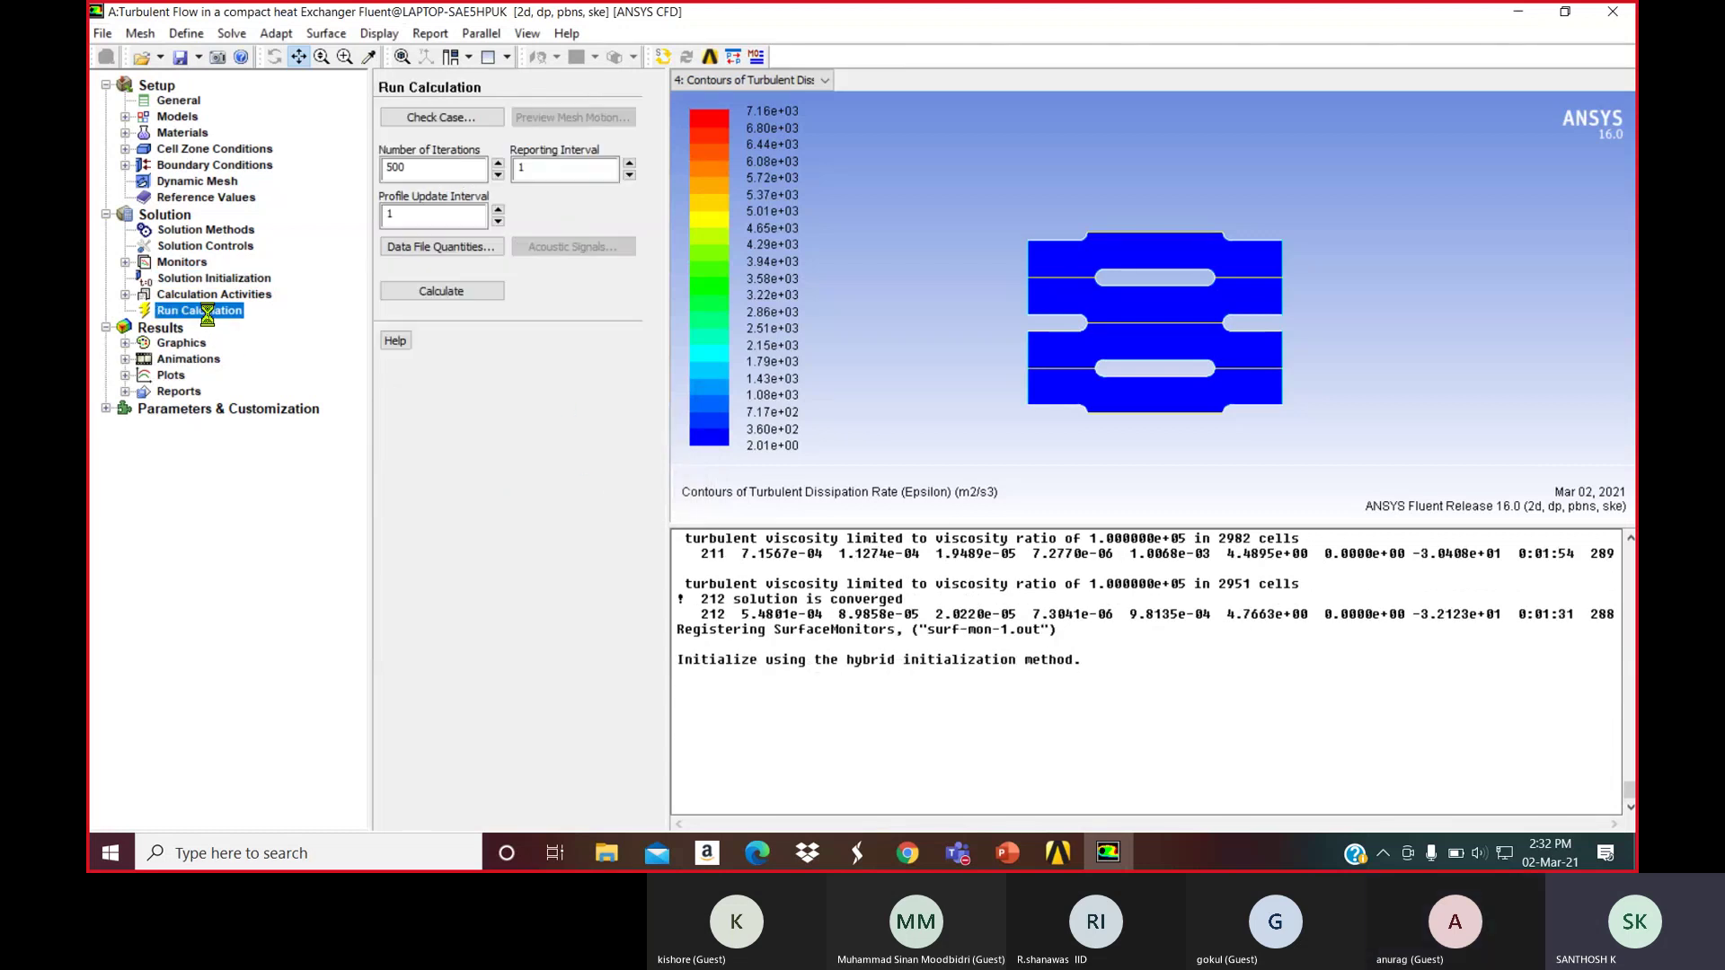
pyautogui.click(463, 293)
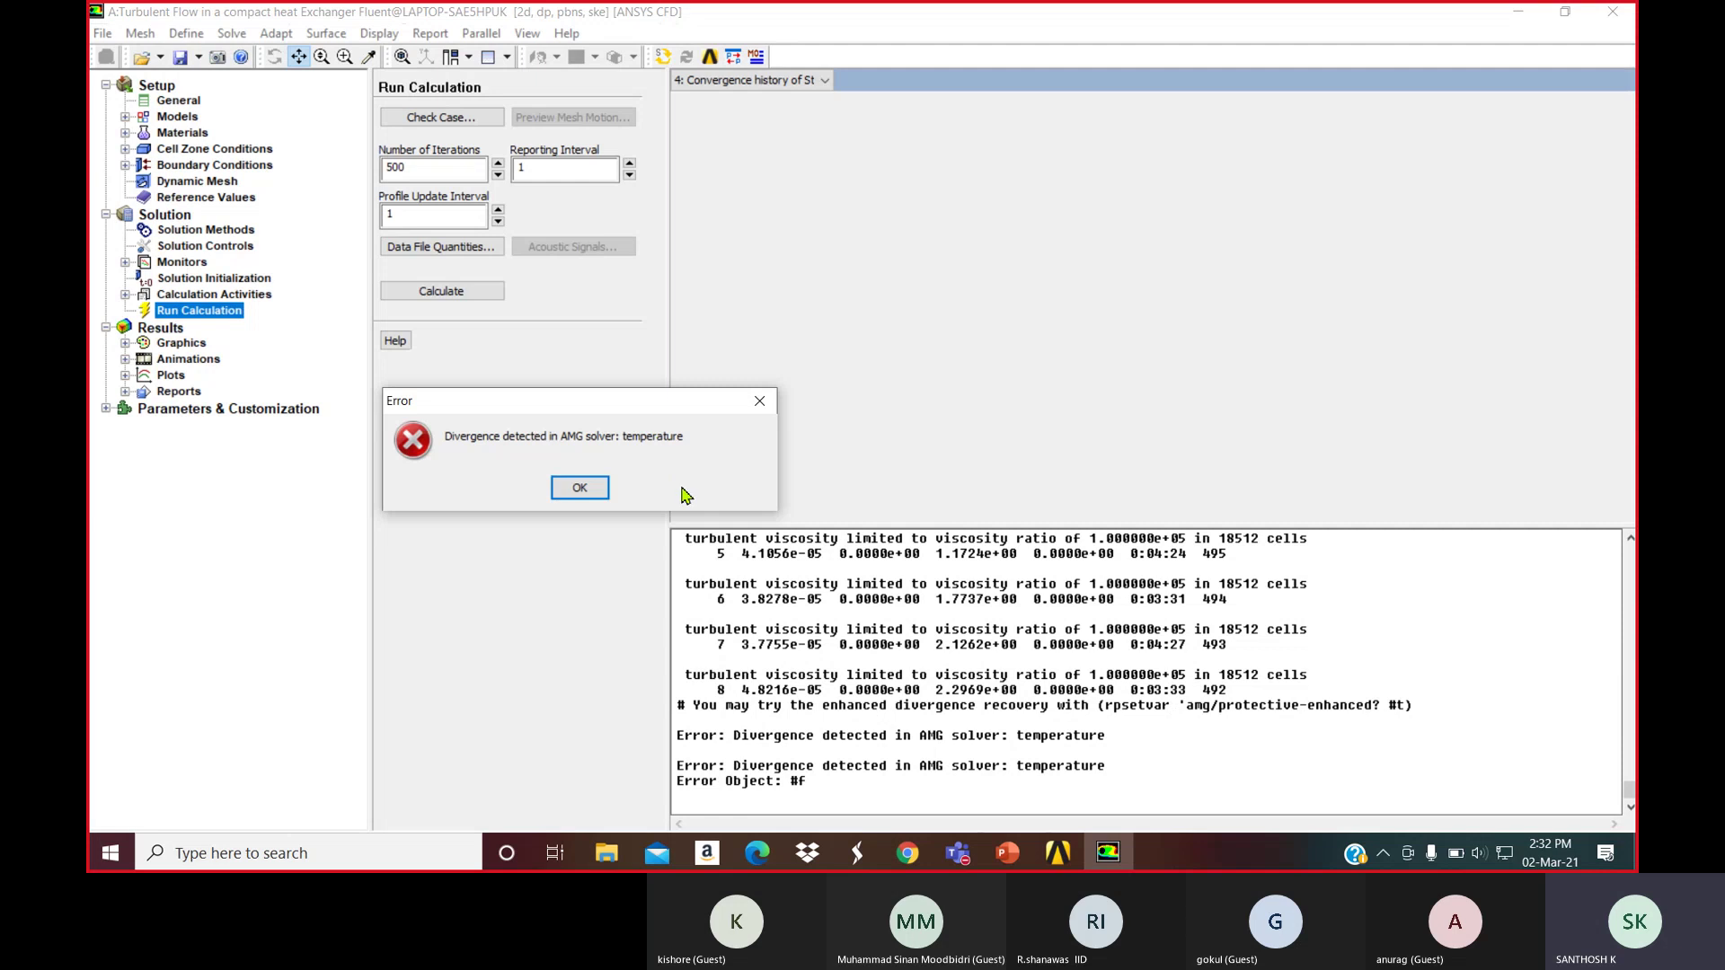
pyautogui.click(584, 489)
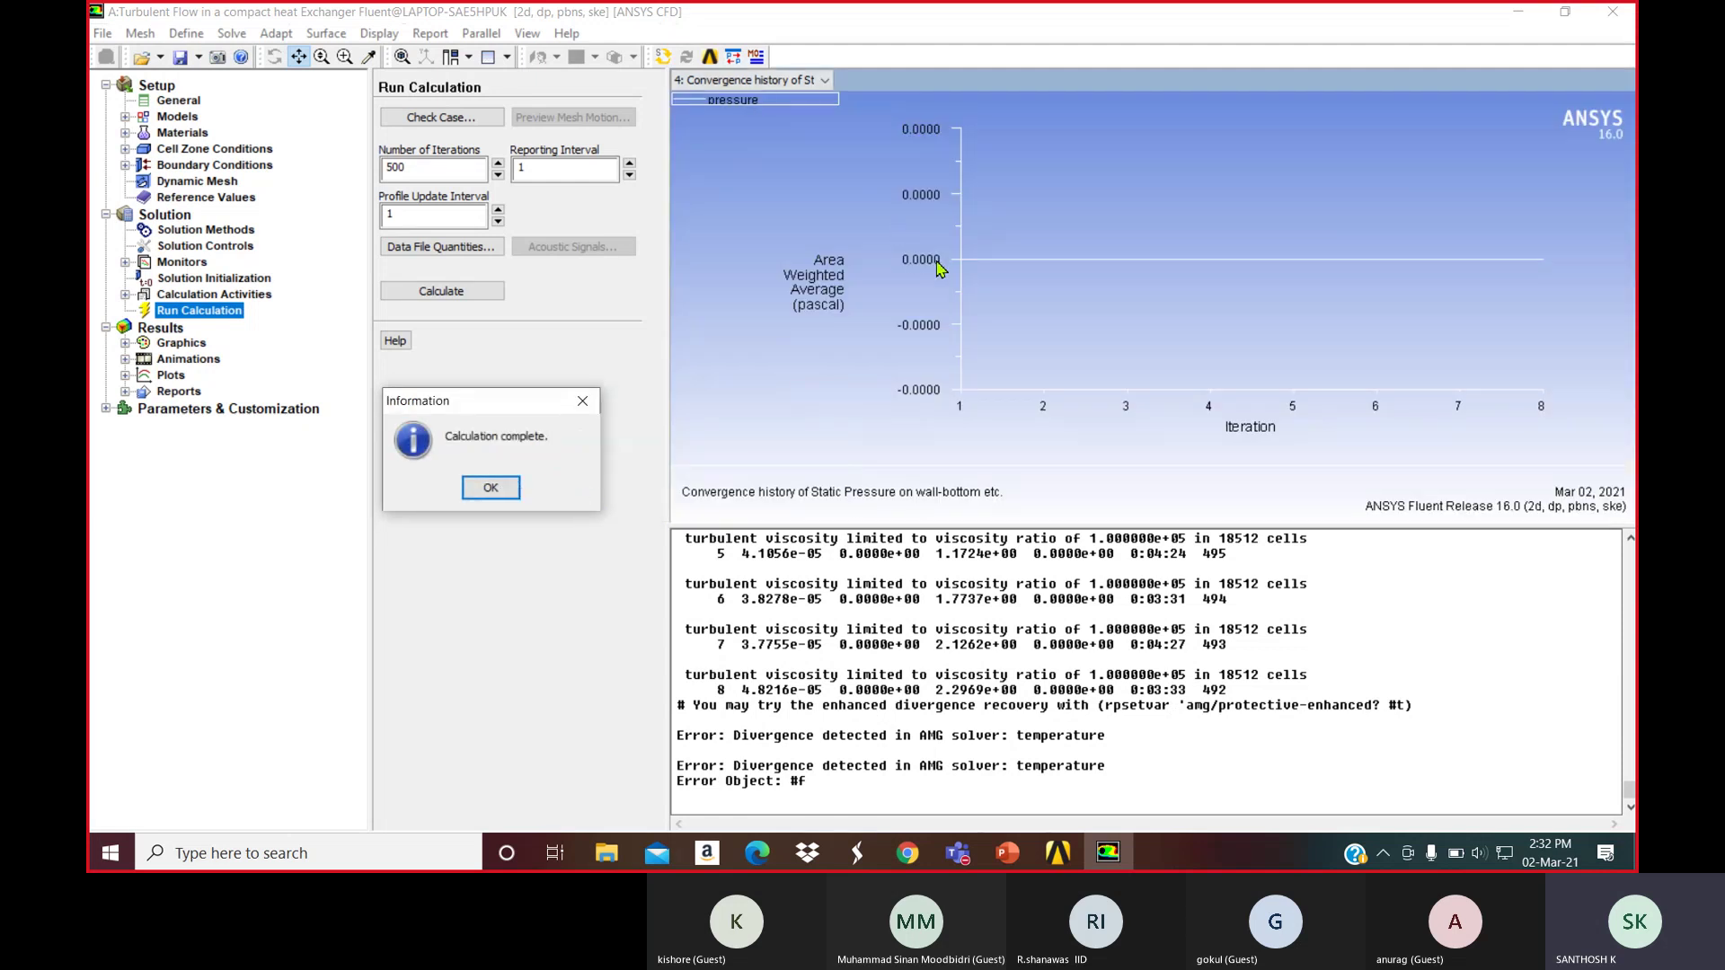
pyautogui.click(497, 489)
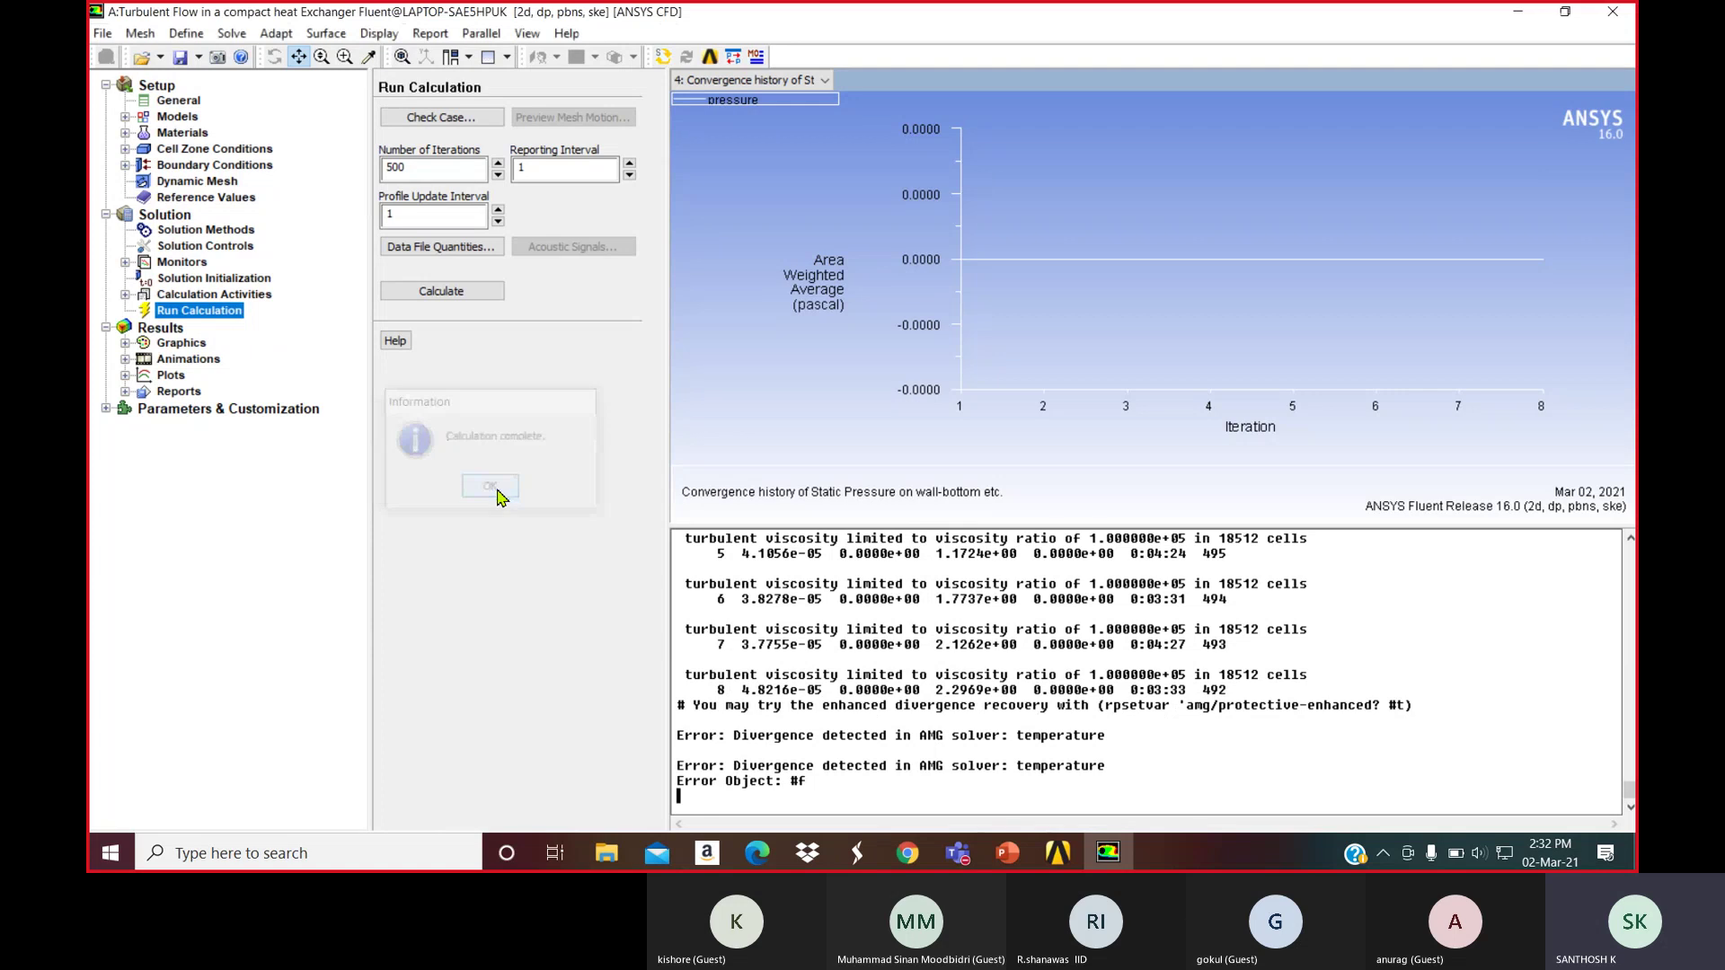
# Start a new contour plot setup under Graphics and Animations
pyautogui.click(192, 345)
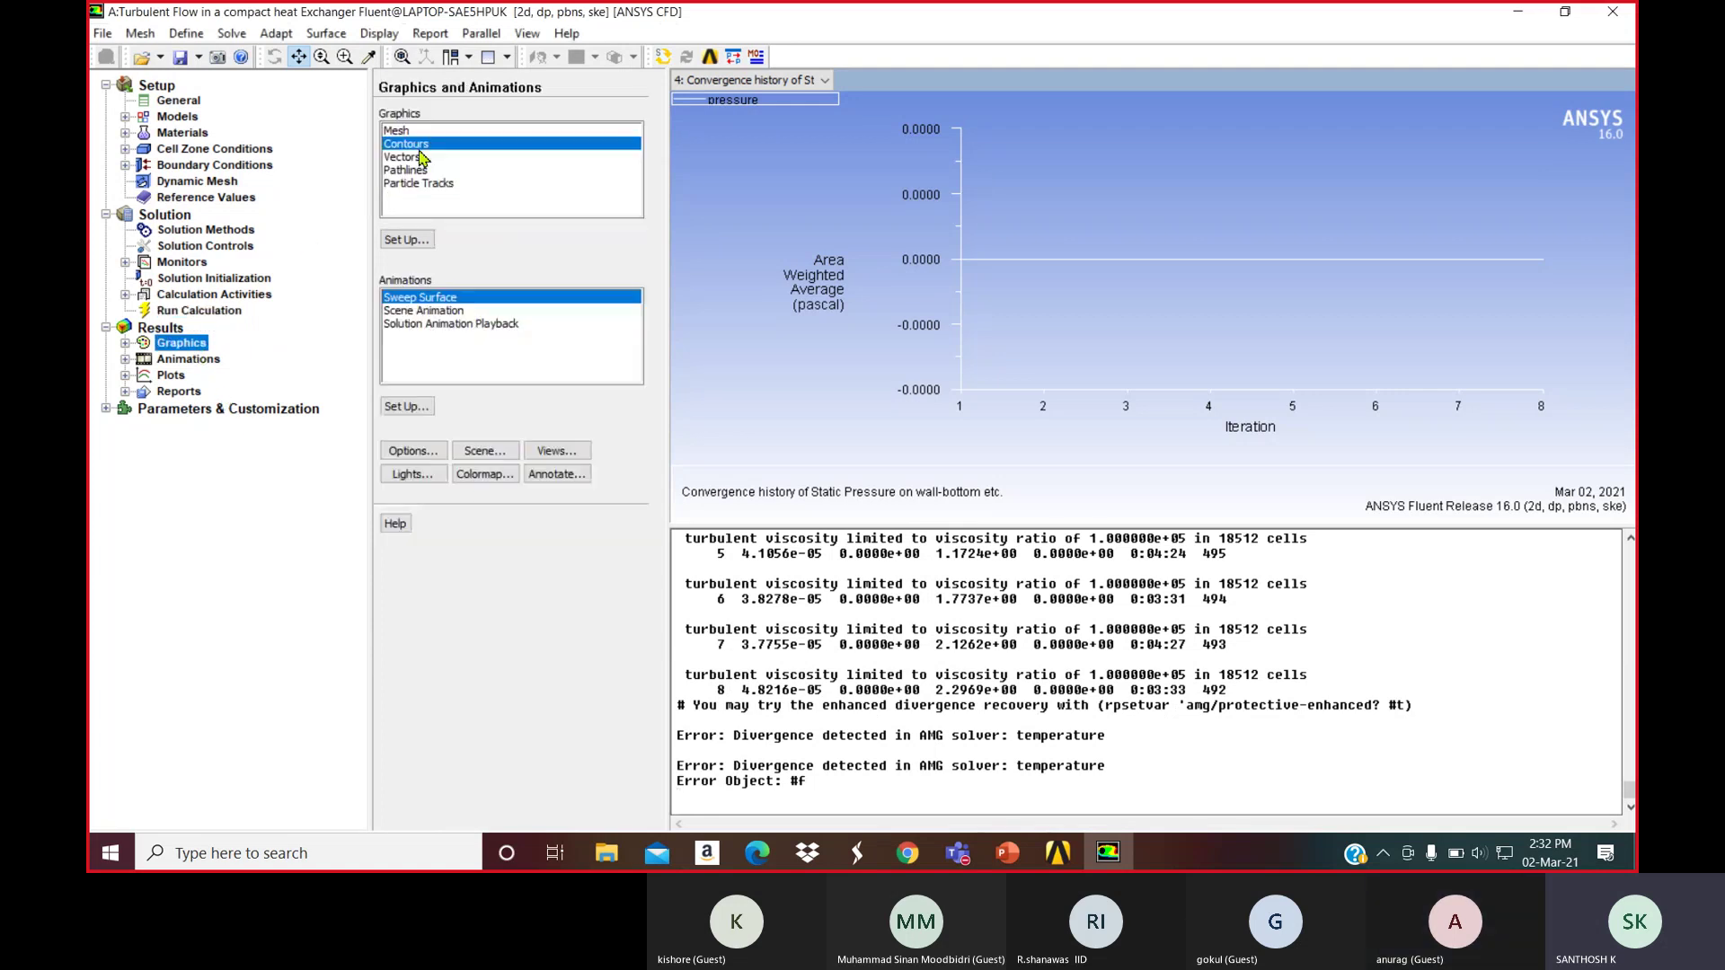
pyautogui.click(408, 239)
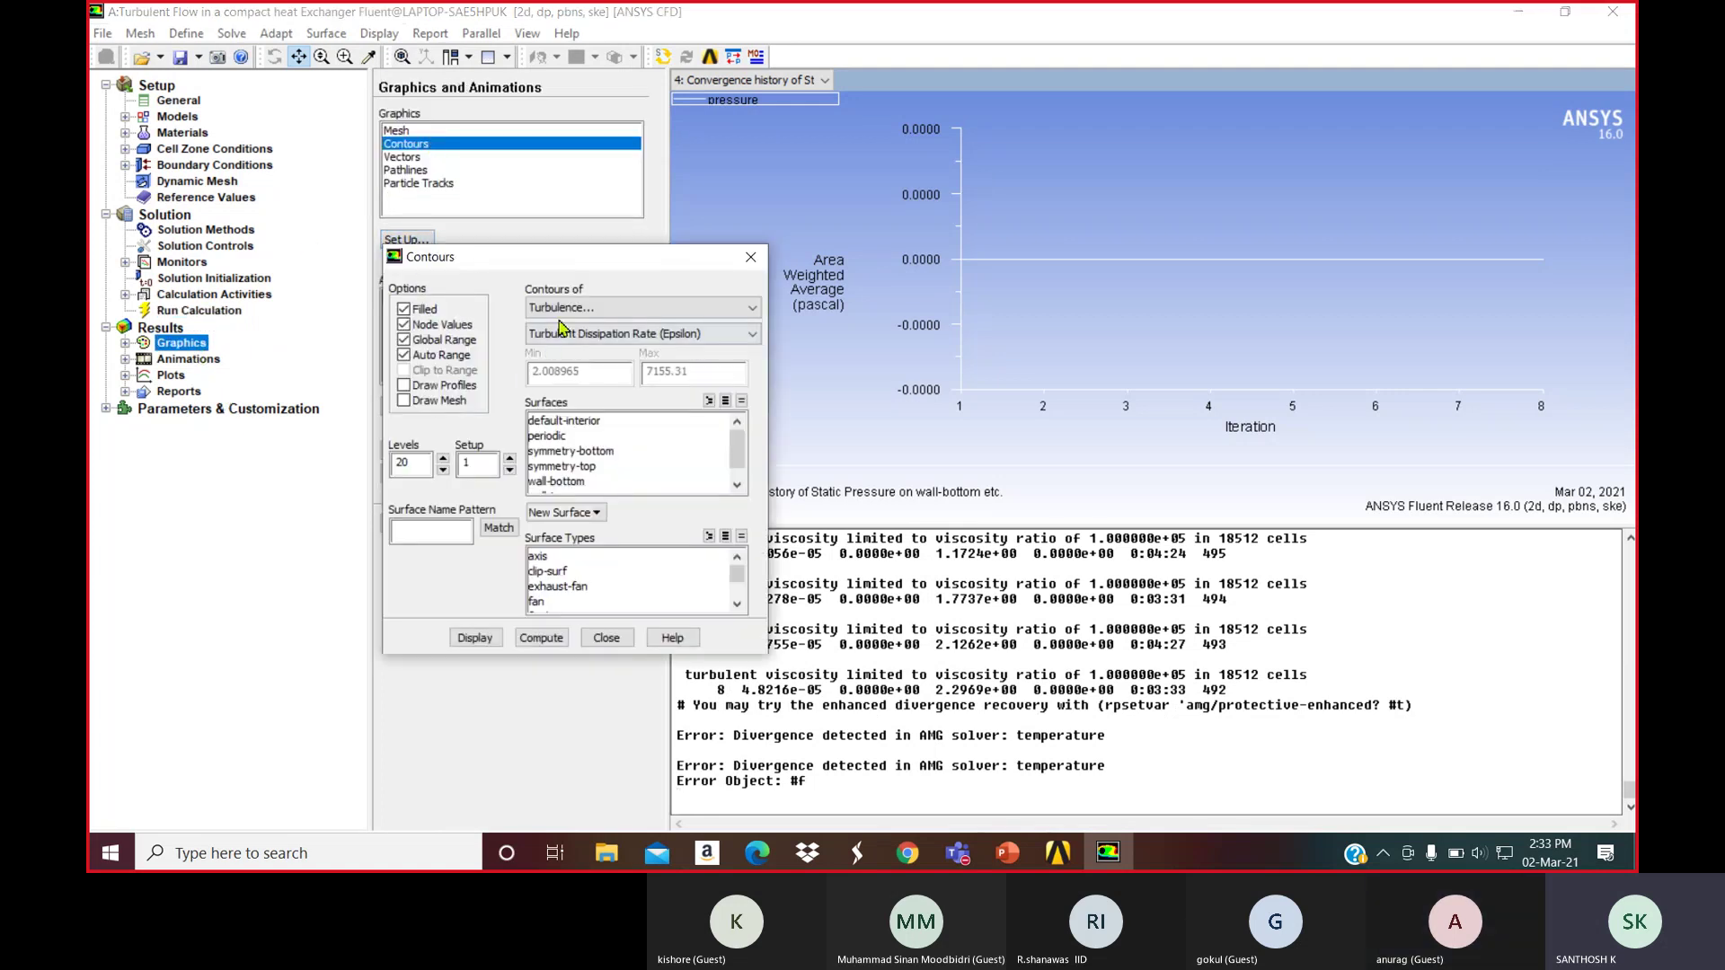
pyautogui.click(558, 310)
# Display Static Temperature contours and zoom into the graphics window
pyautogui.click(542, 377)
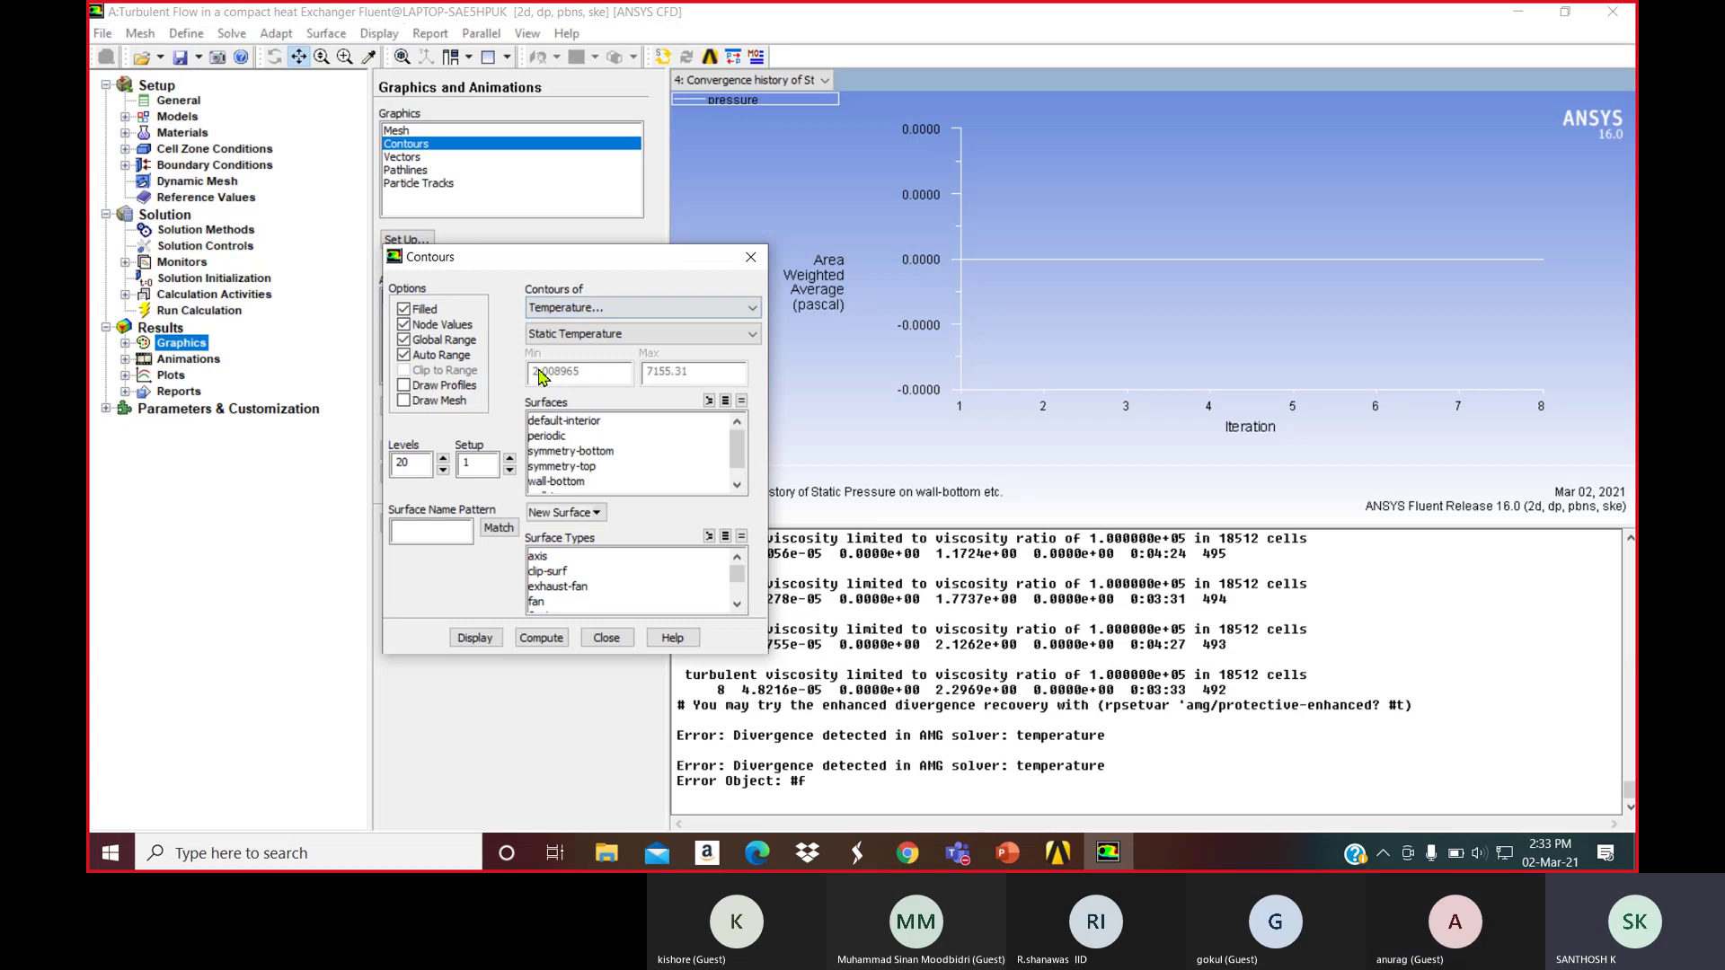
pyautogui.click(490, 638)
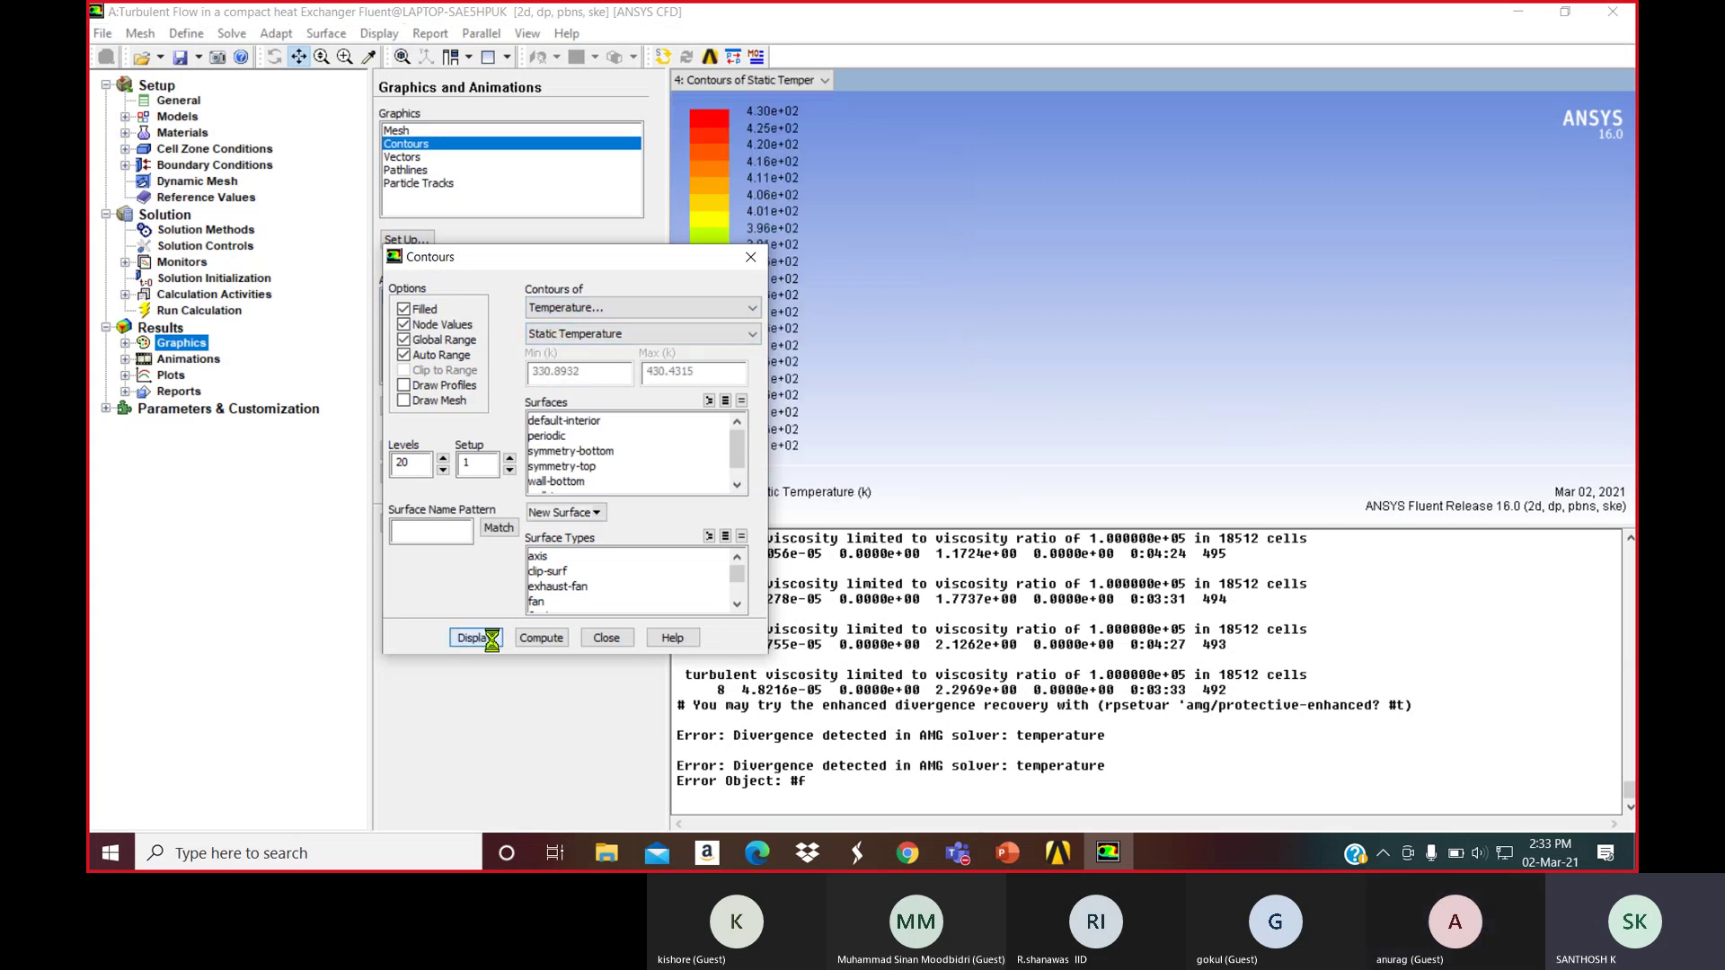
pyautogui.click(1301, 453)
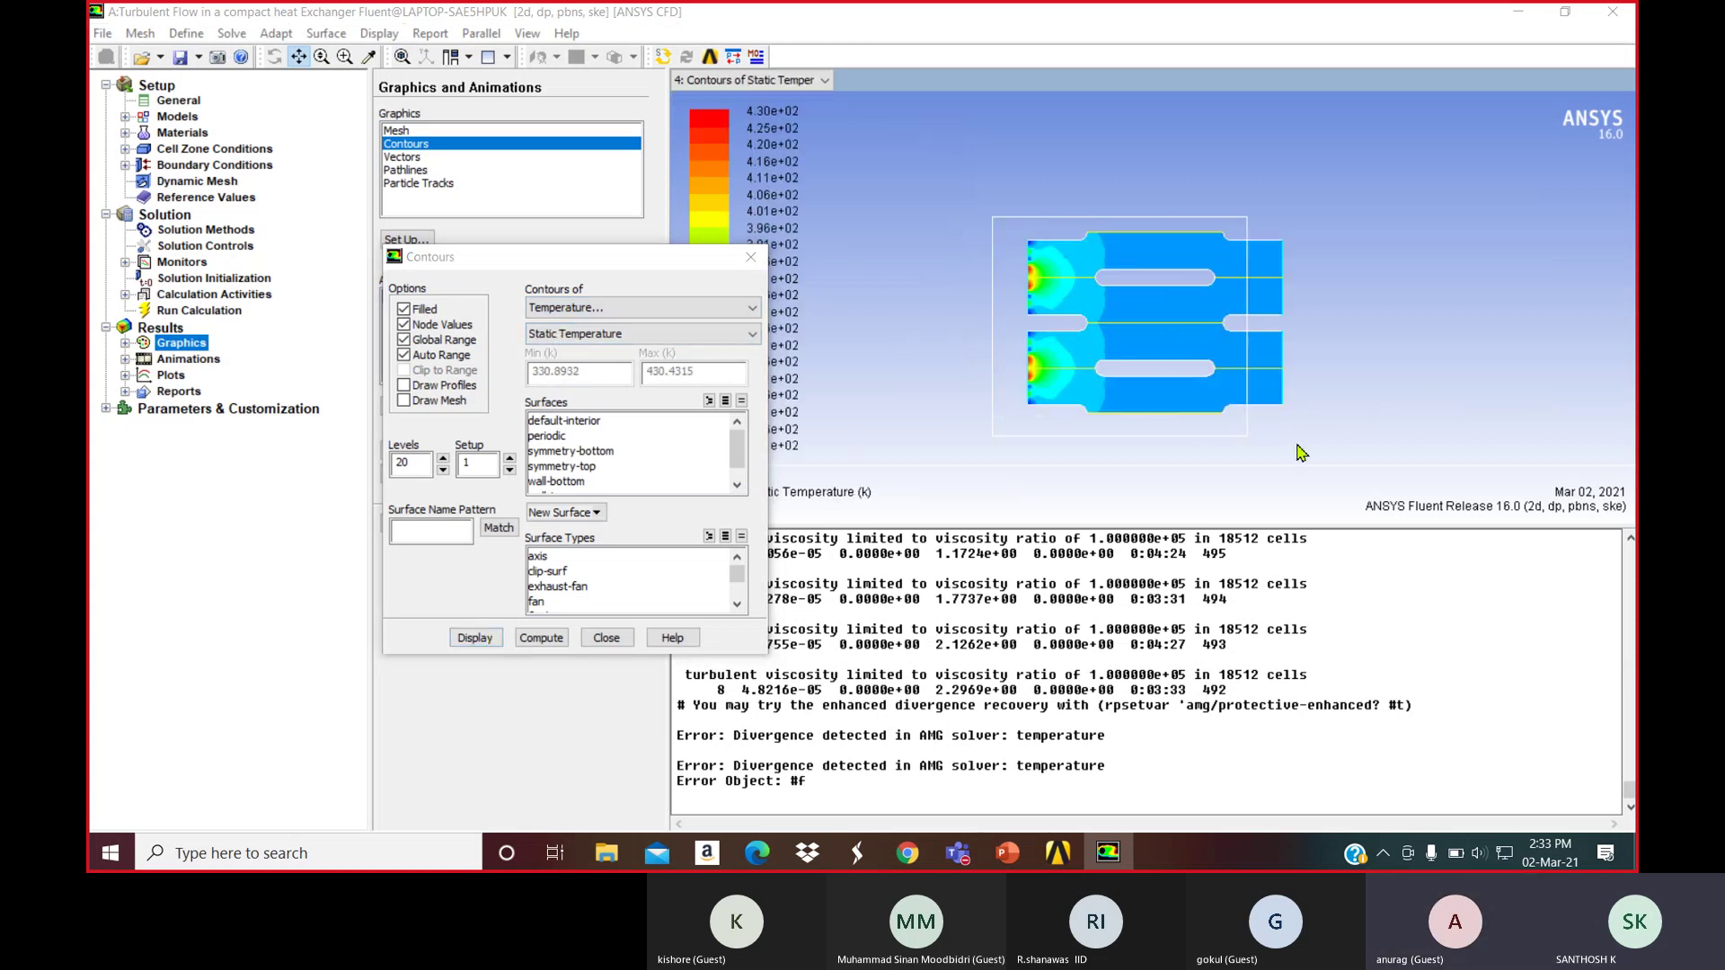
pyautogui.scroll(2, 1176, 332)
pyautogui.scroll(2, 1056, 359)
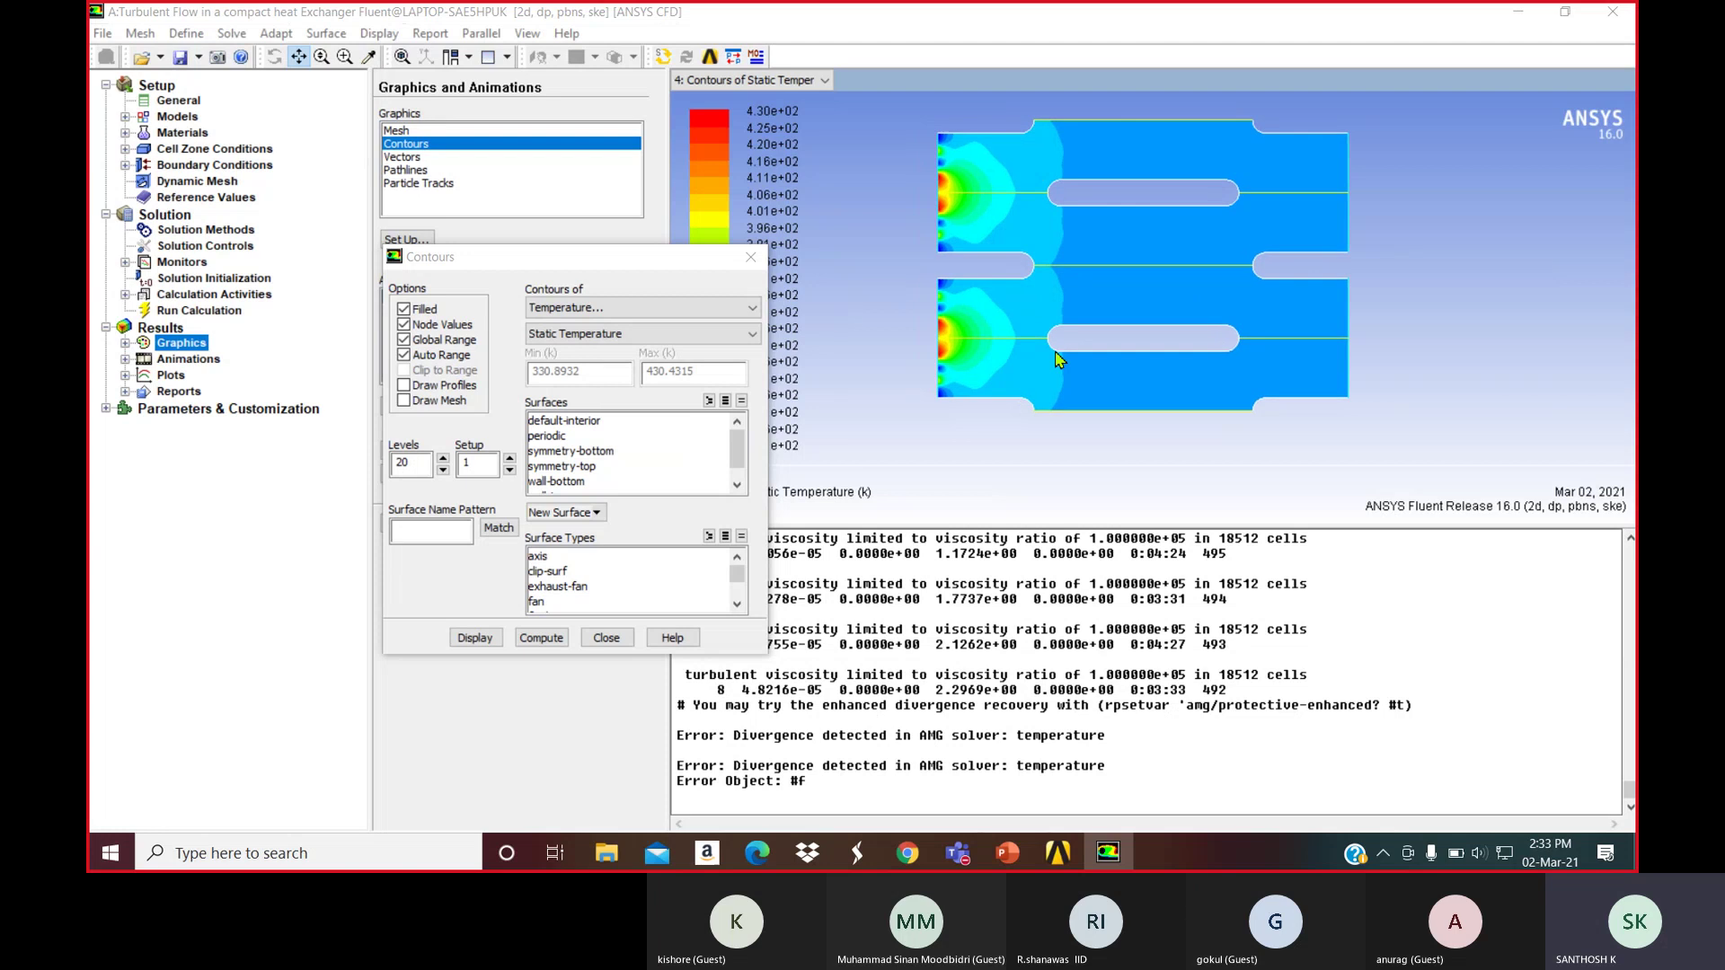
# Redraw static temperature contours with a manual 240–300 K range
pyautogui.click(582, 309)
pyautogui.click(575, 327)
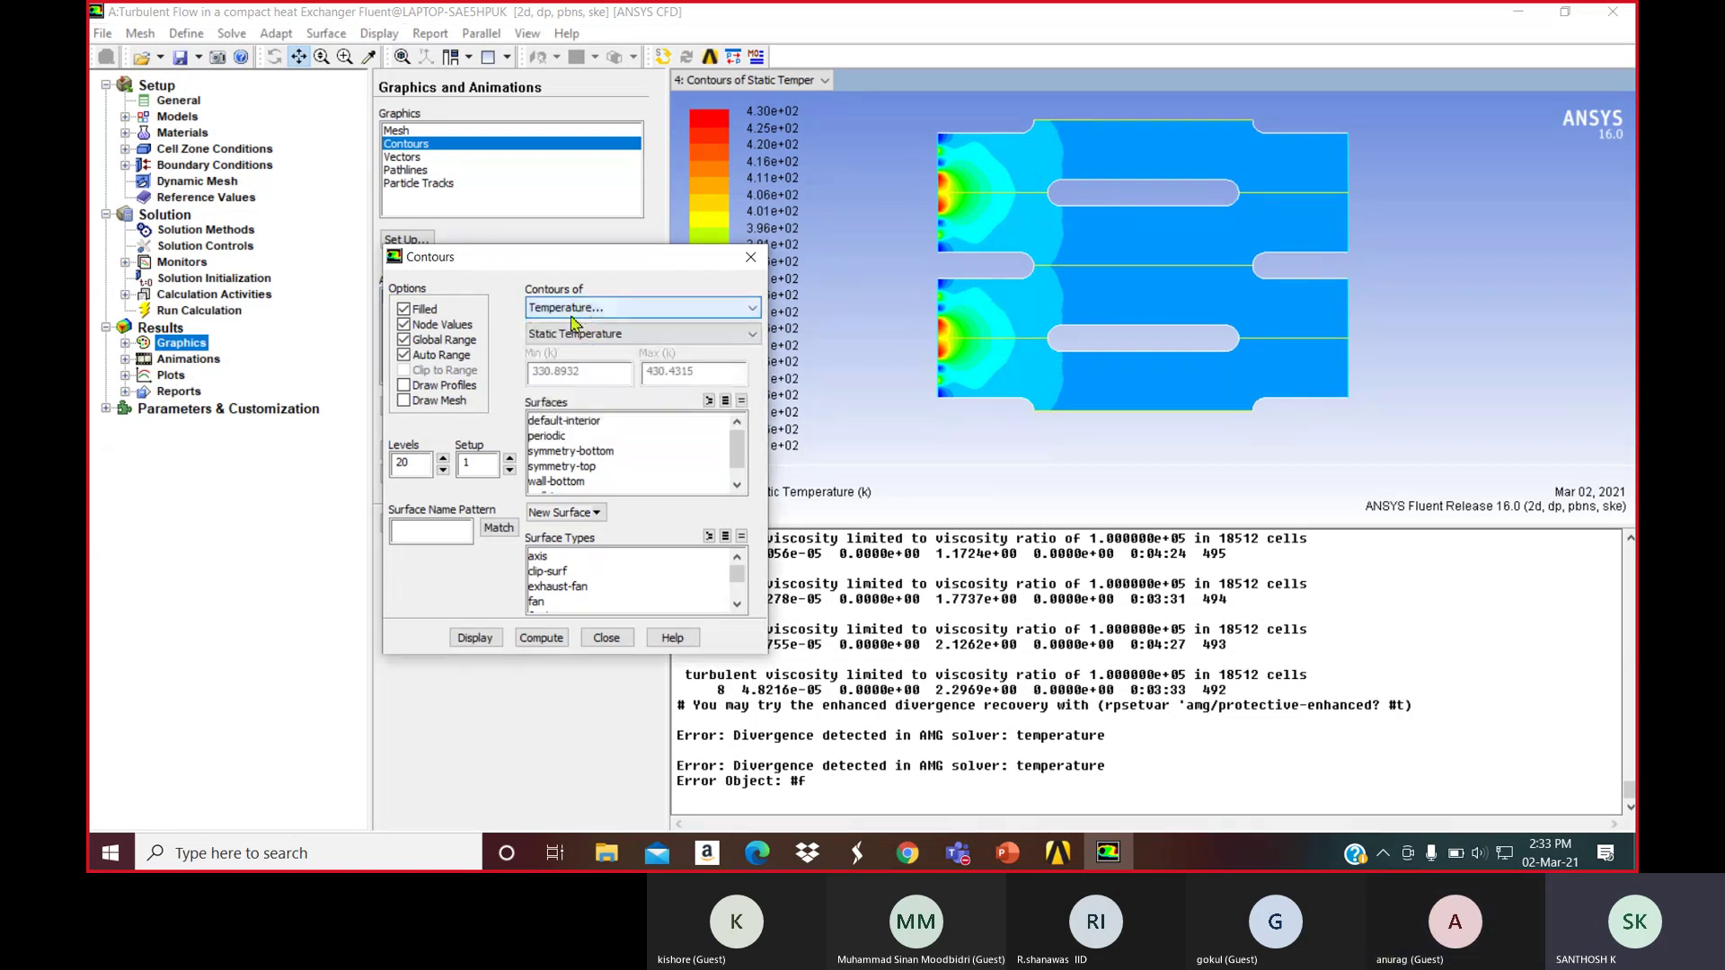
pyautogui.click(404, 354)
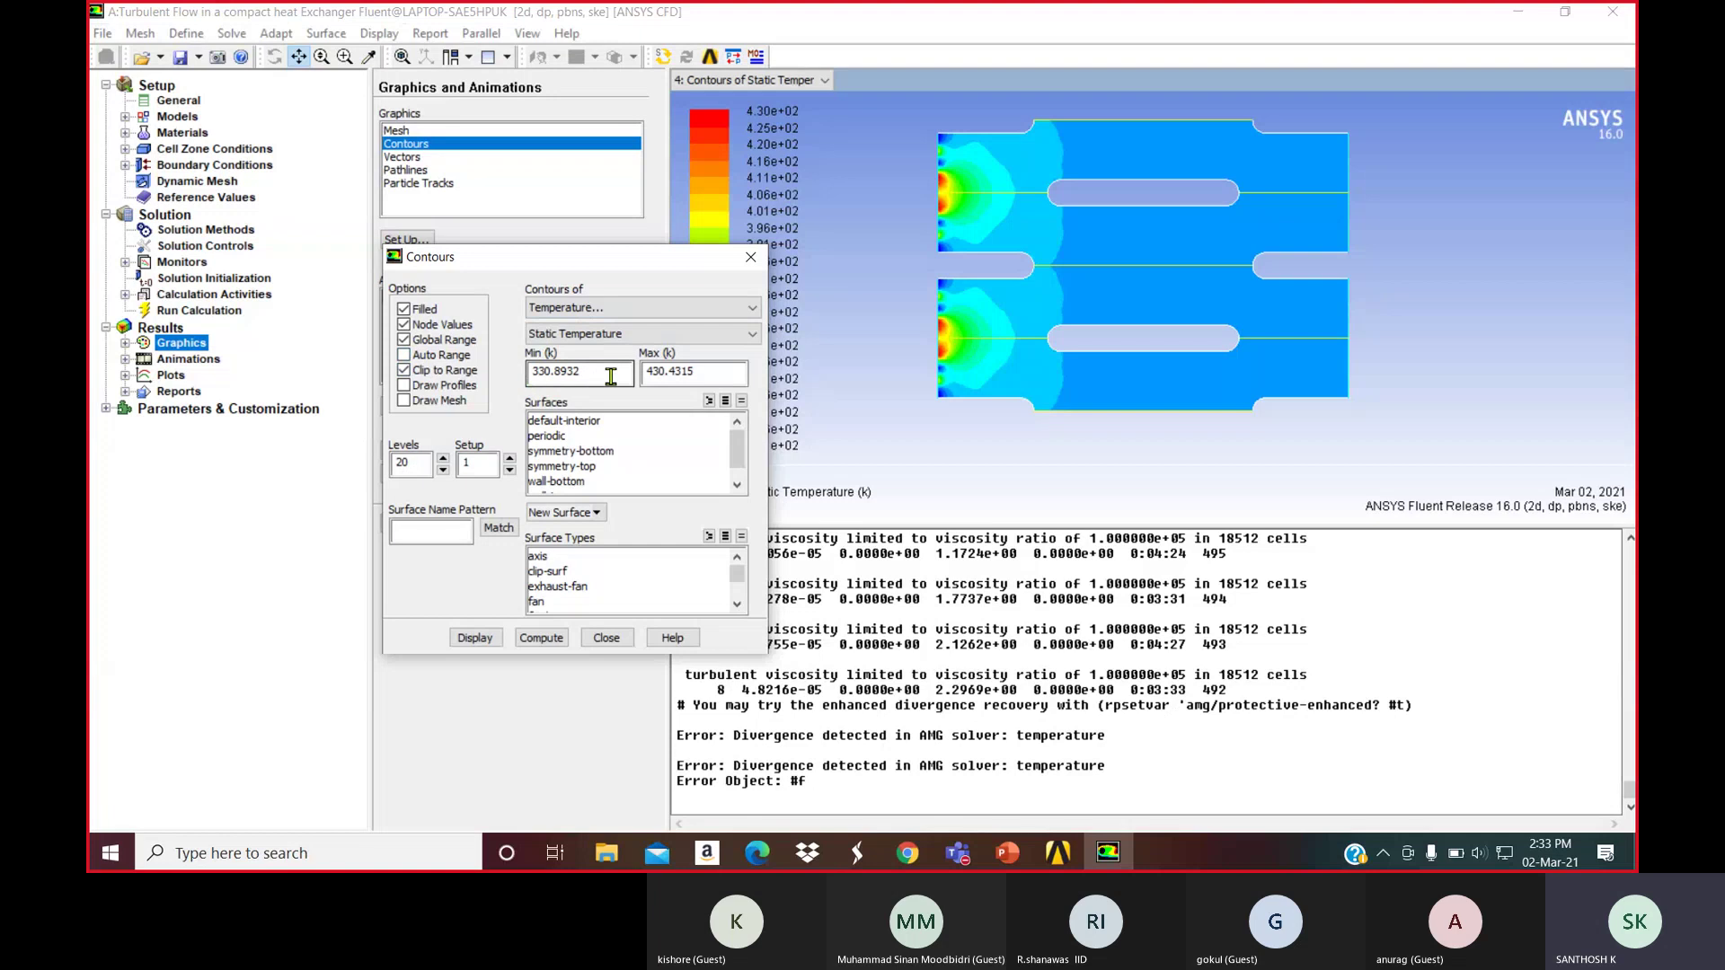
pyautogui.moveTo(614, 373); pyautogui.dragTo(530, 381)
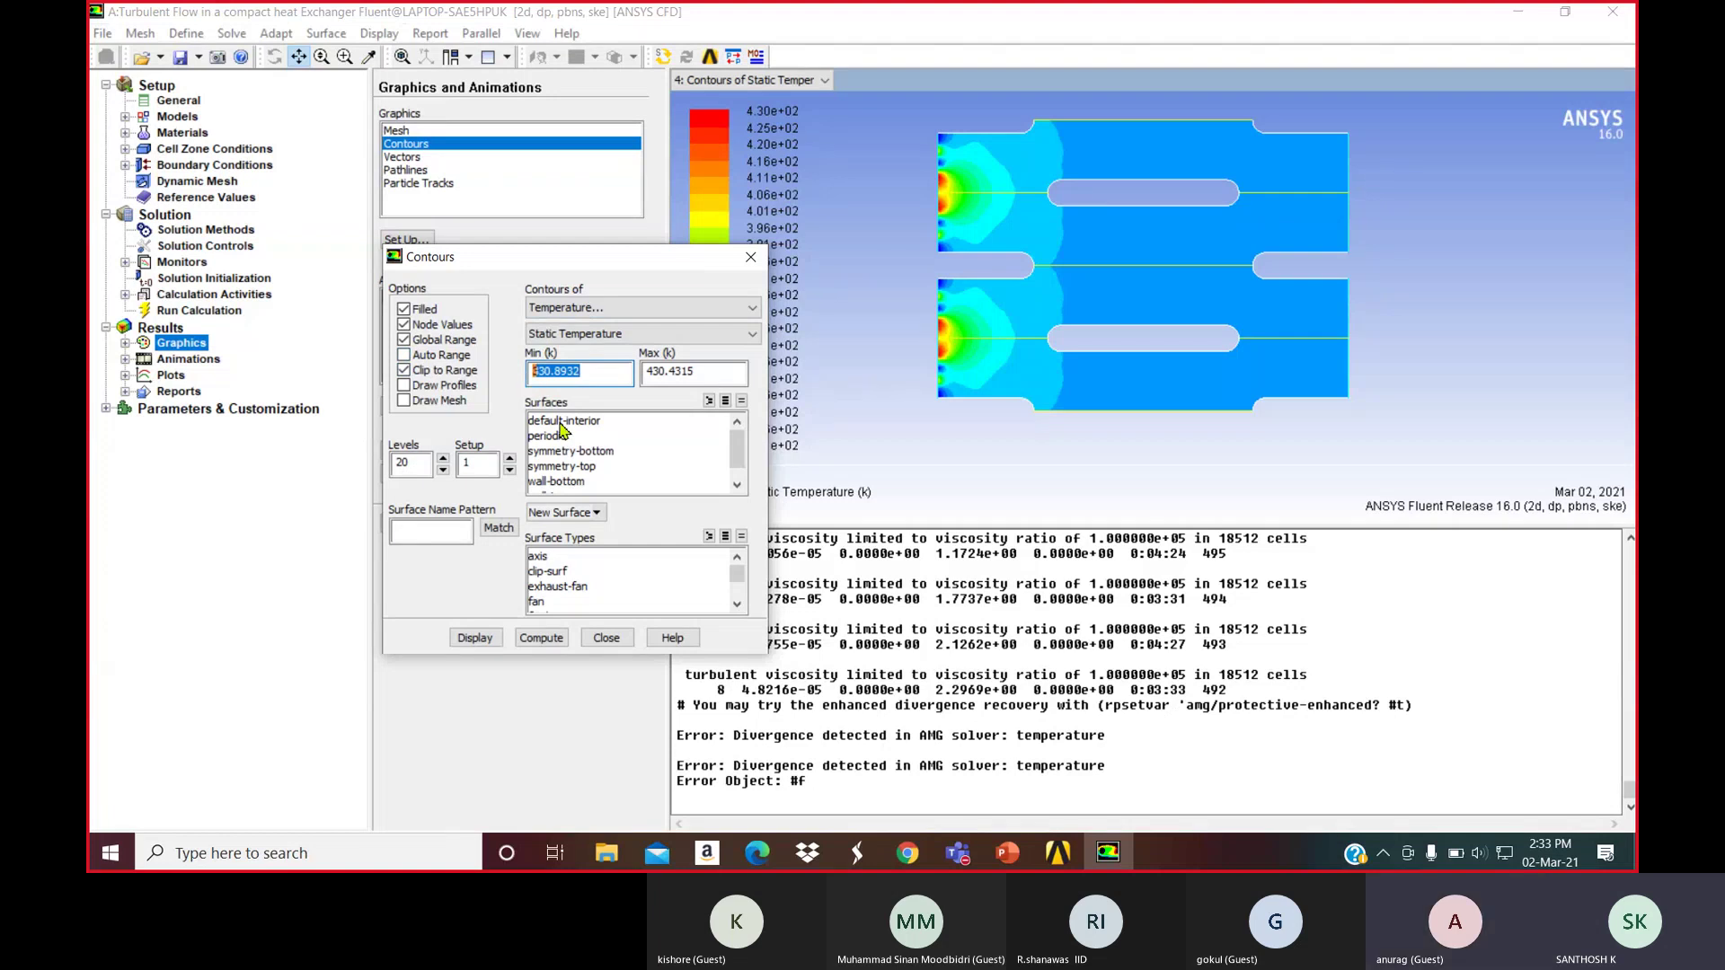
pyautogui.write('240')
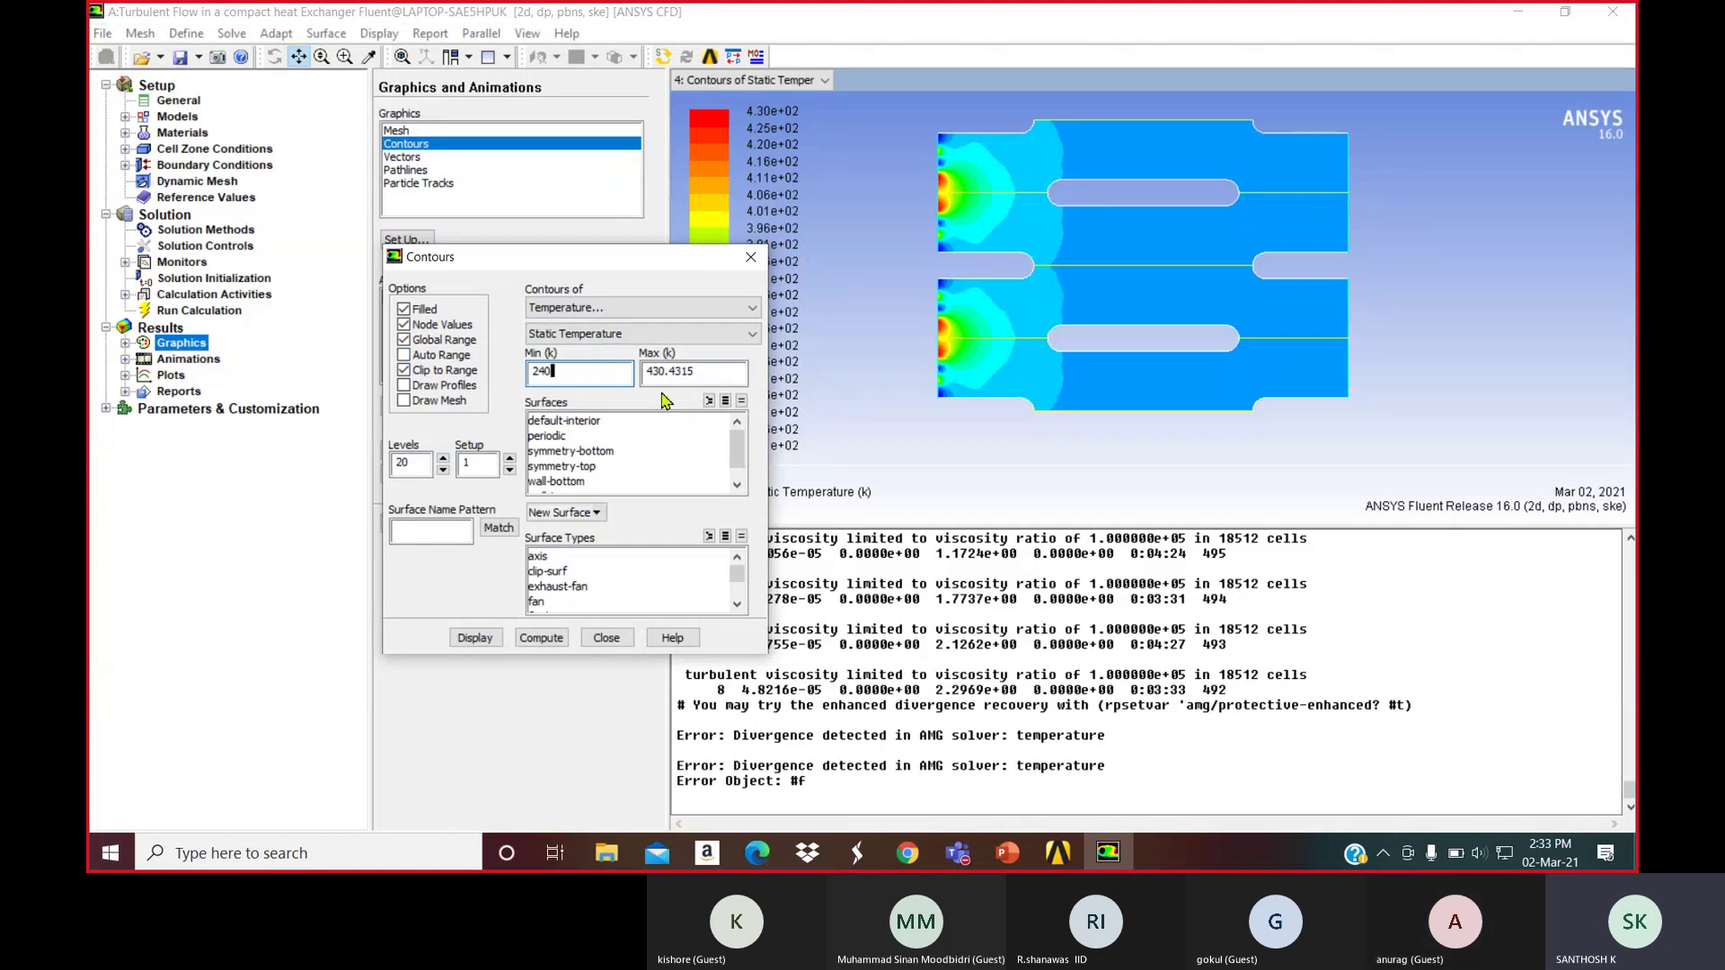
pyautogui.press('Tab')
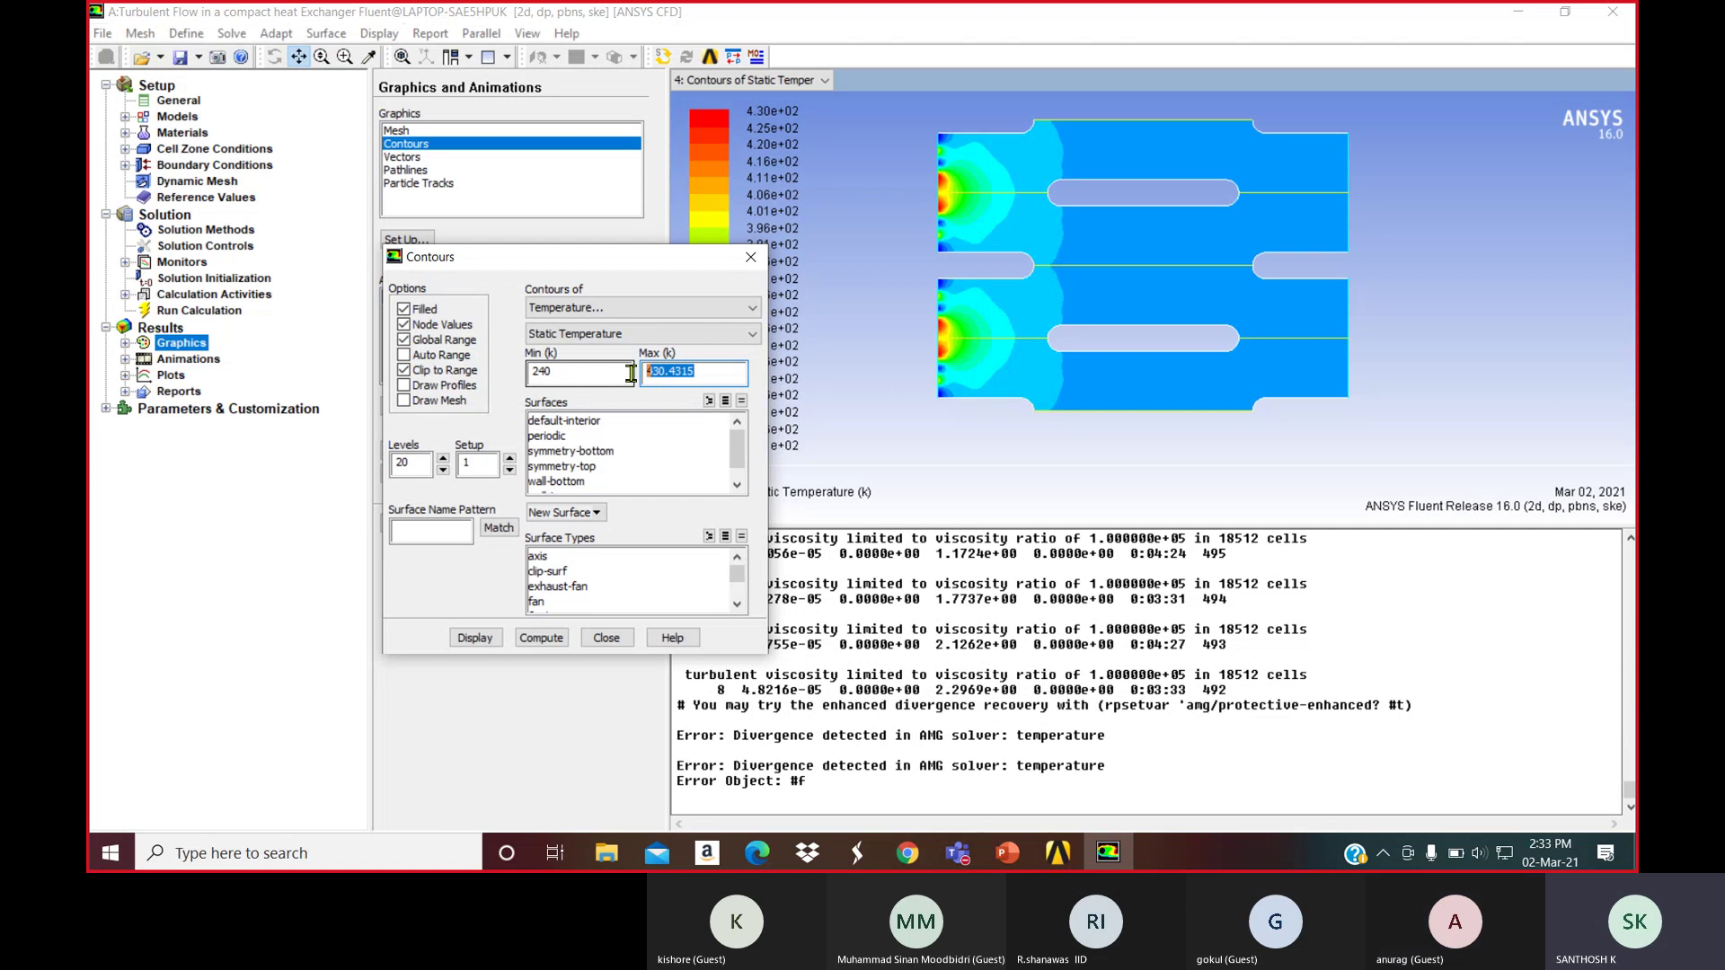
pyautogui.write('300')
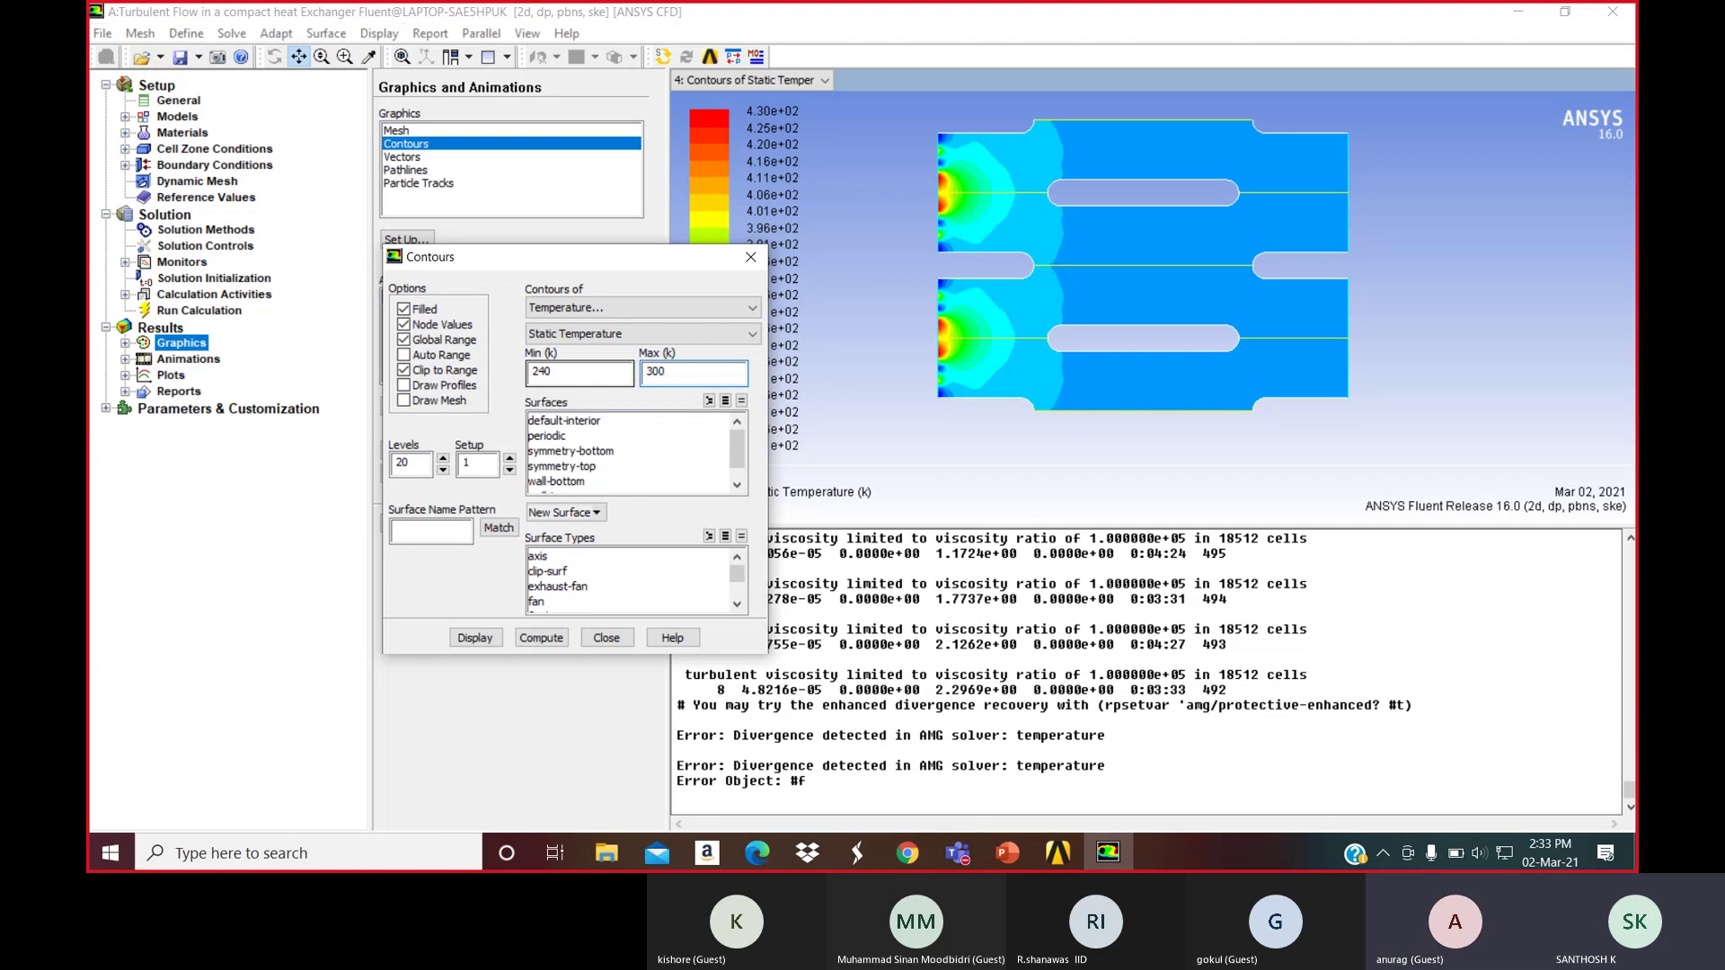
pyautogui.click(474, 636)
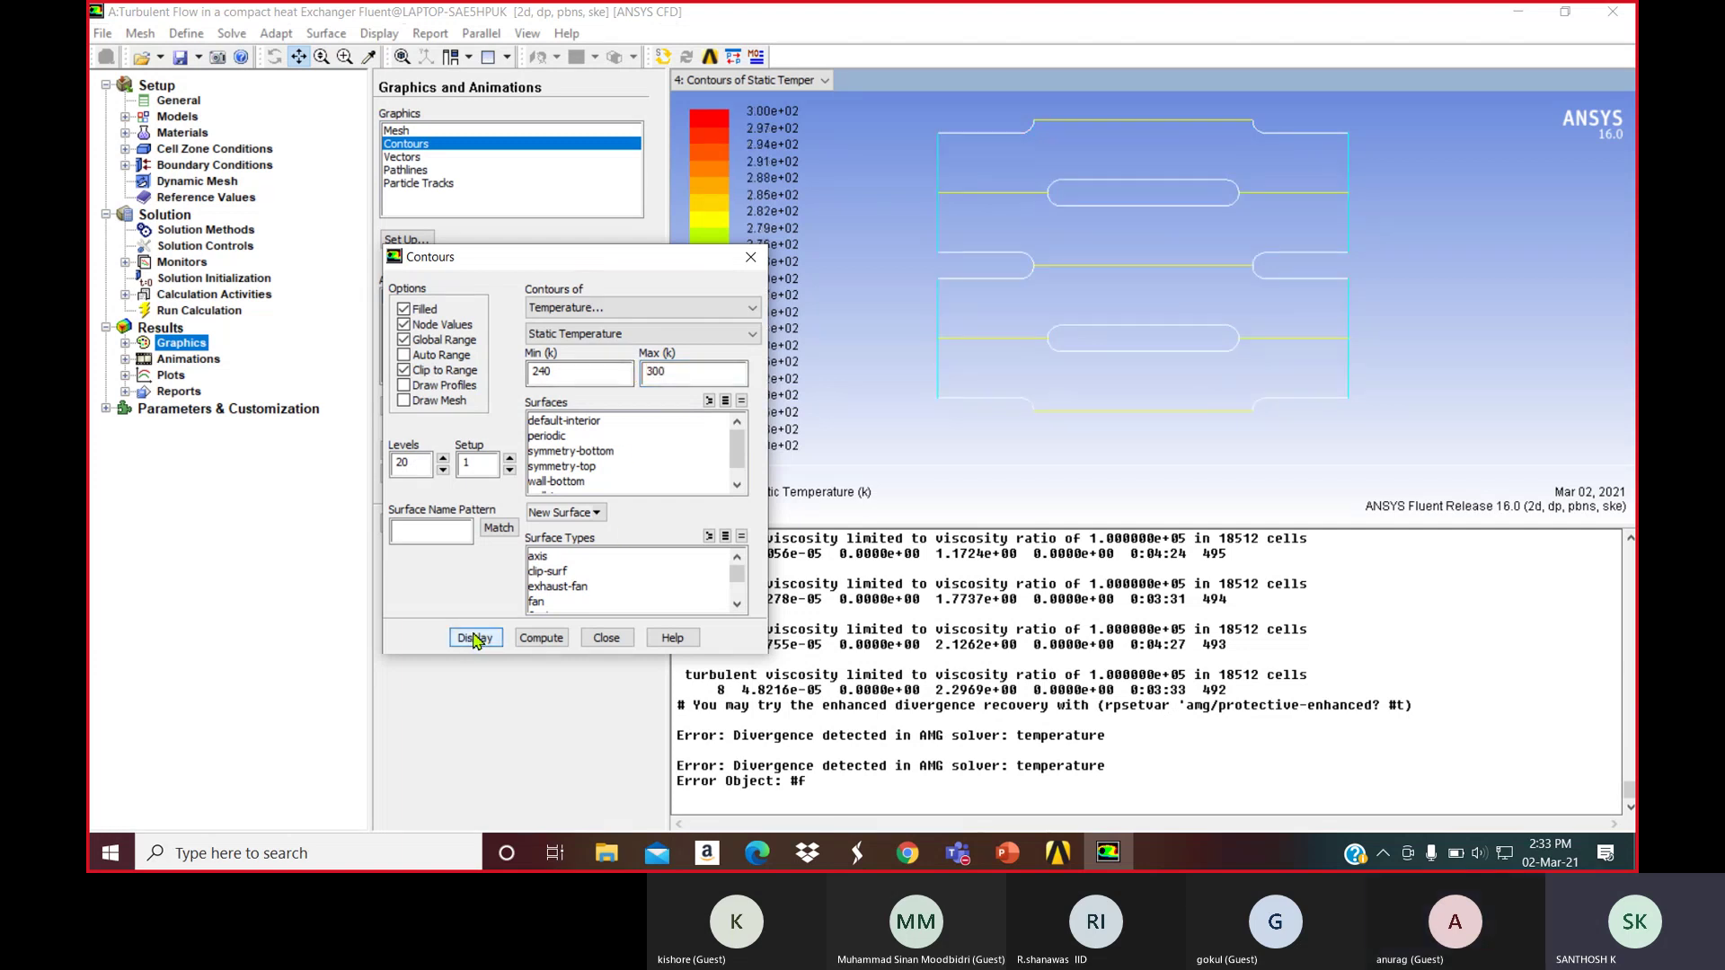
# Toggle Filled off and on, disable Clip to Range, and restore the automatic range
pyautogui.click(403, 308)
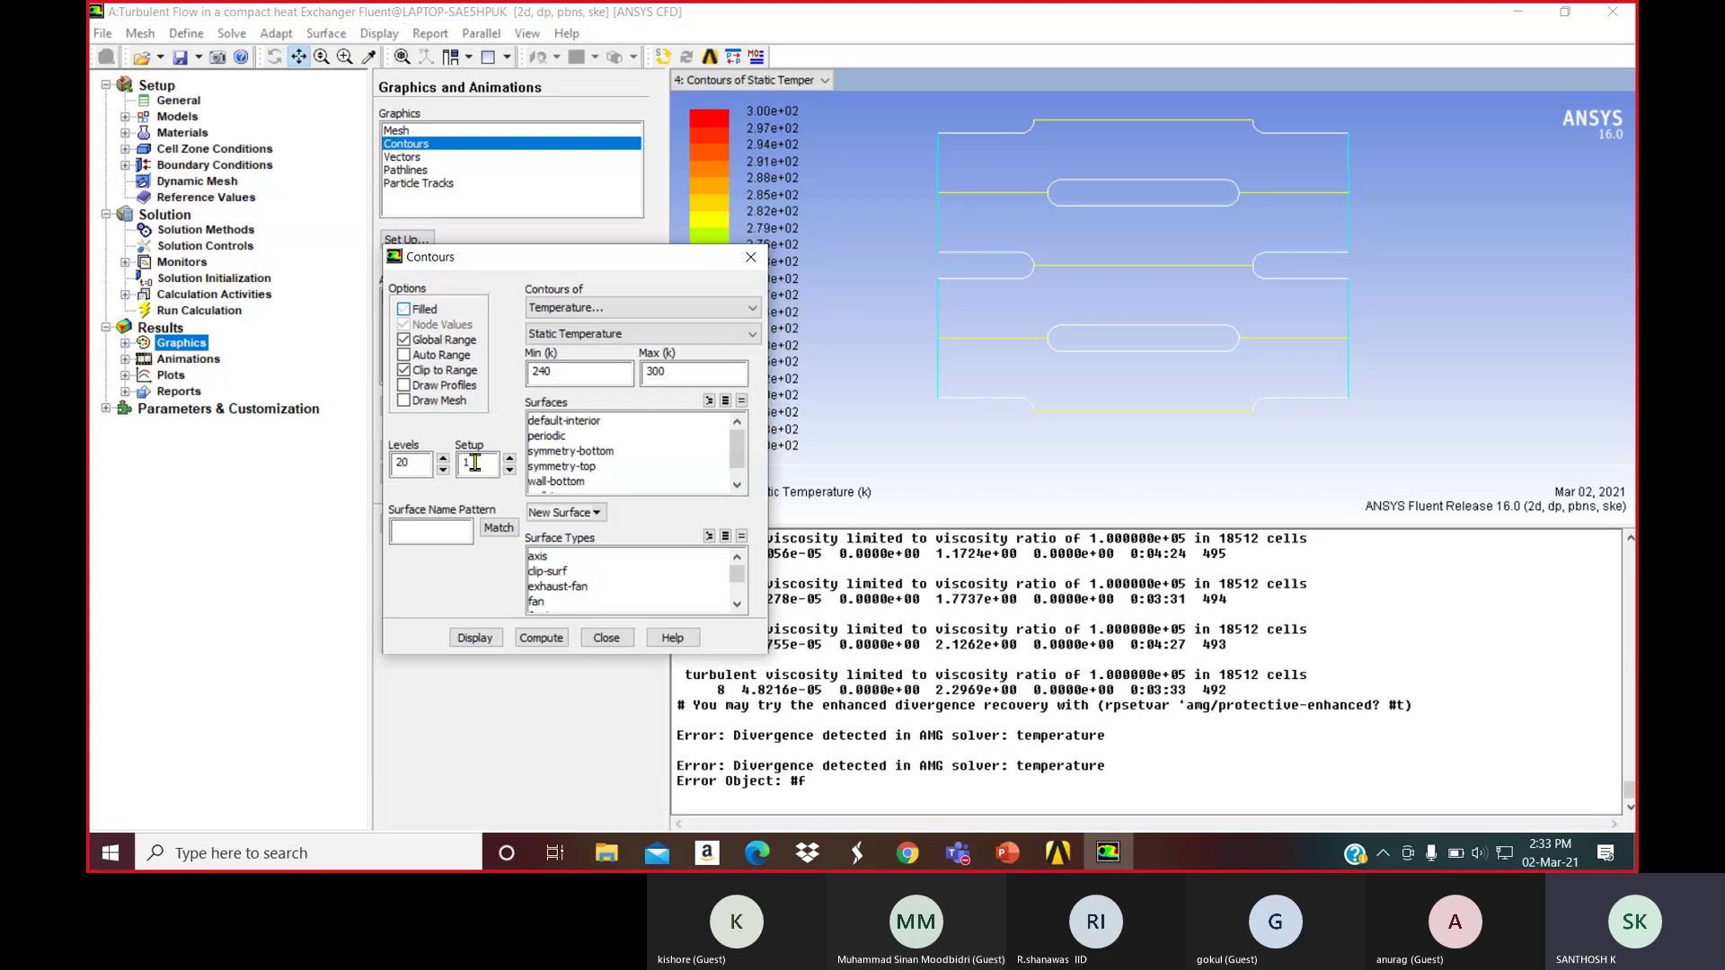
pyautogui.click(473, 637)
pyautogui.click(404, 310)
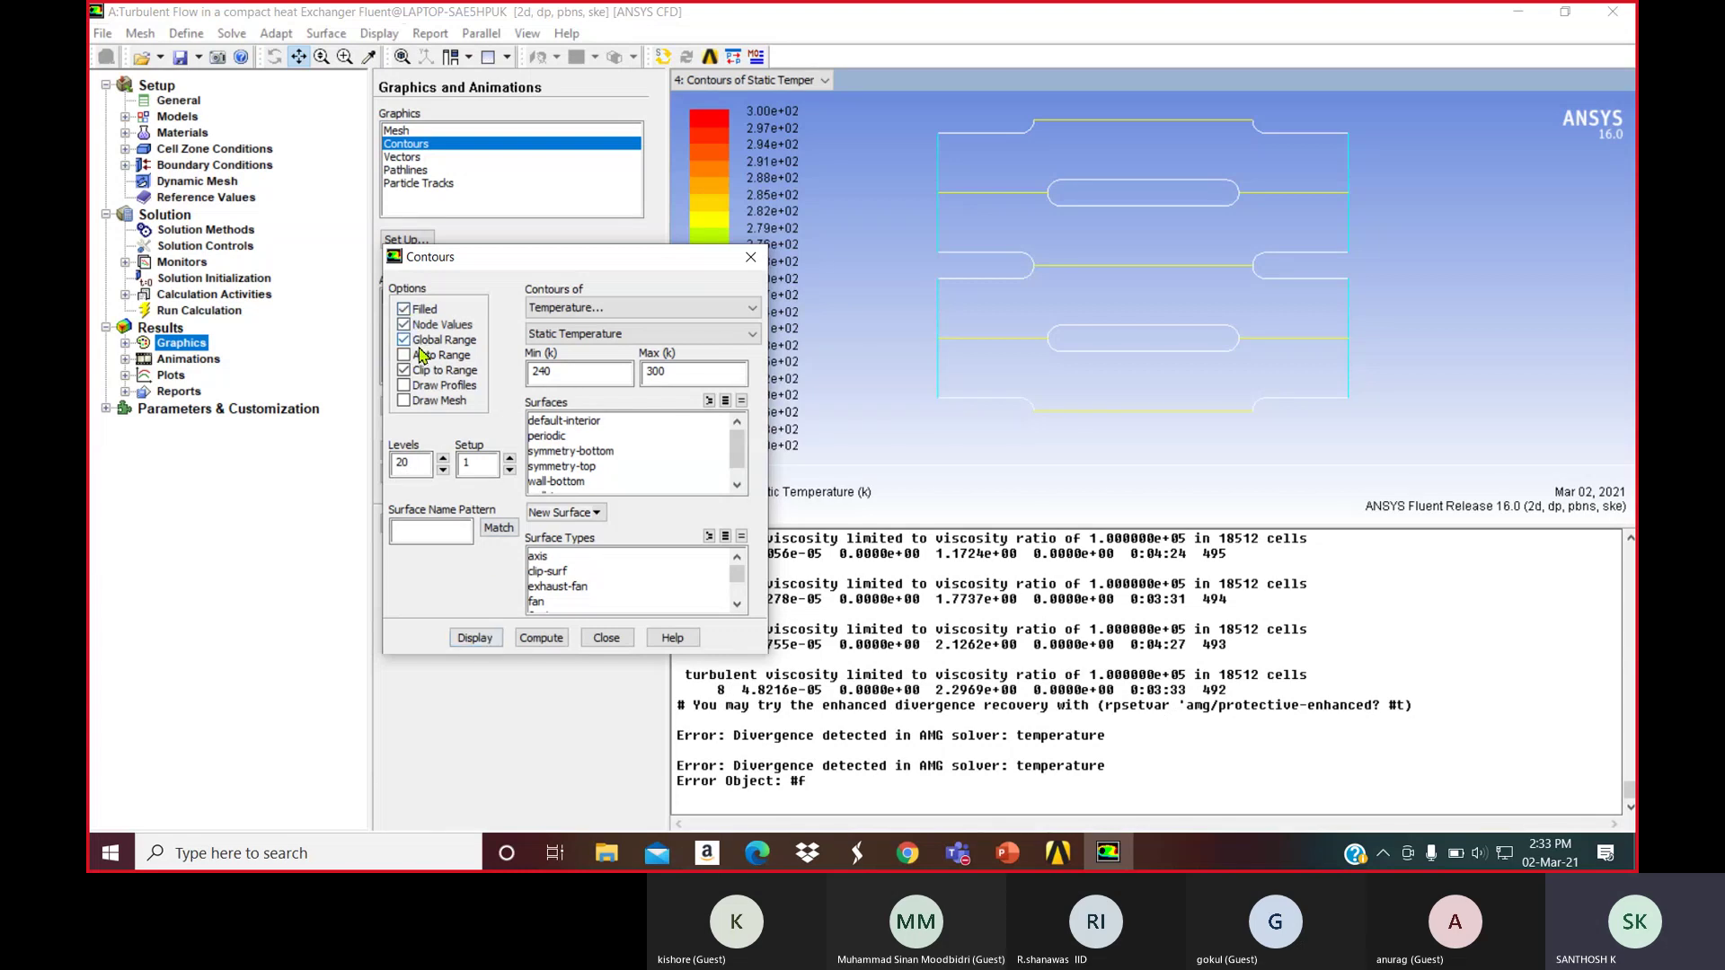
pyautogui.click(405, 370)
pyautogui.click(473, 637)
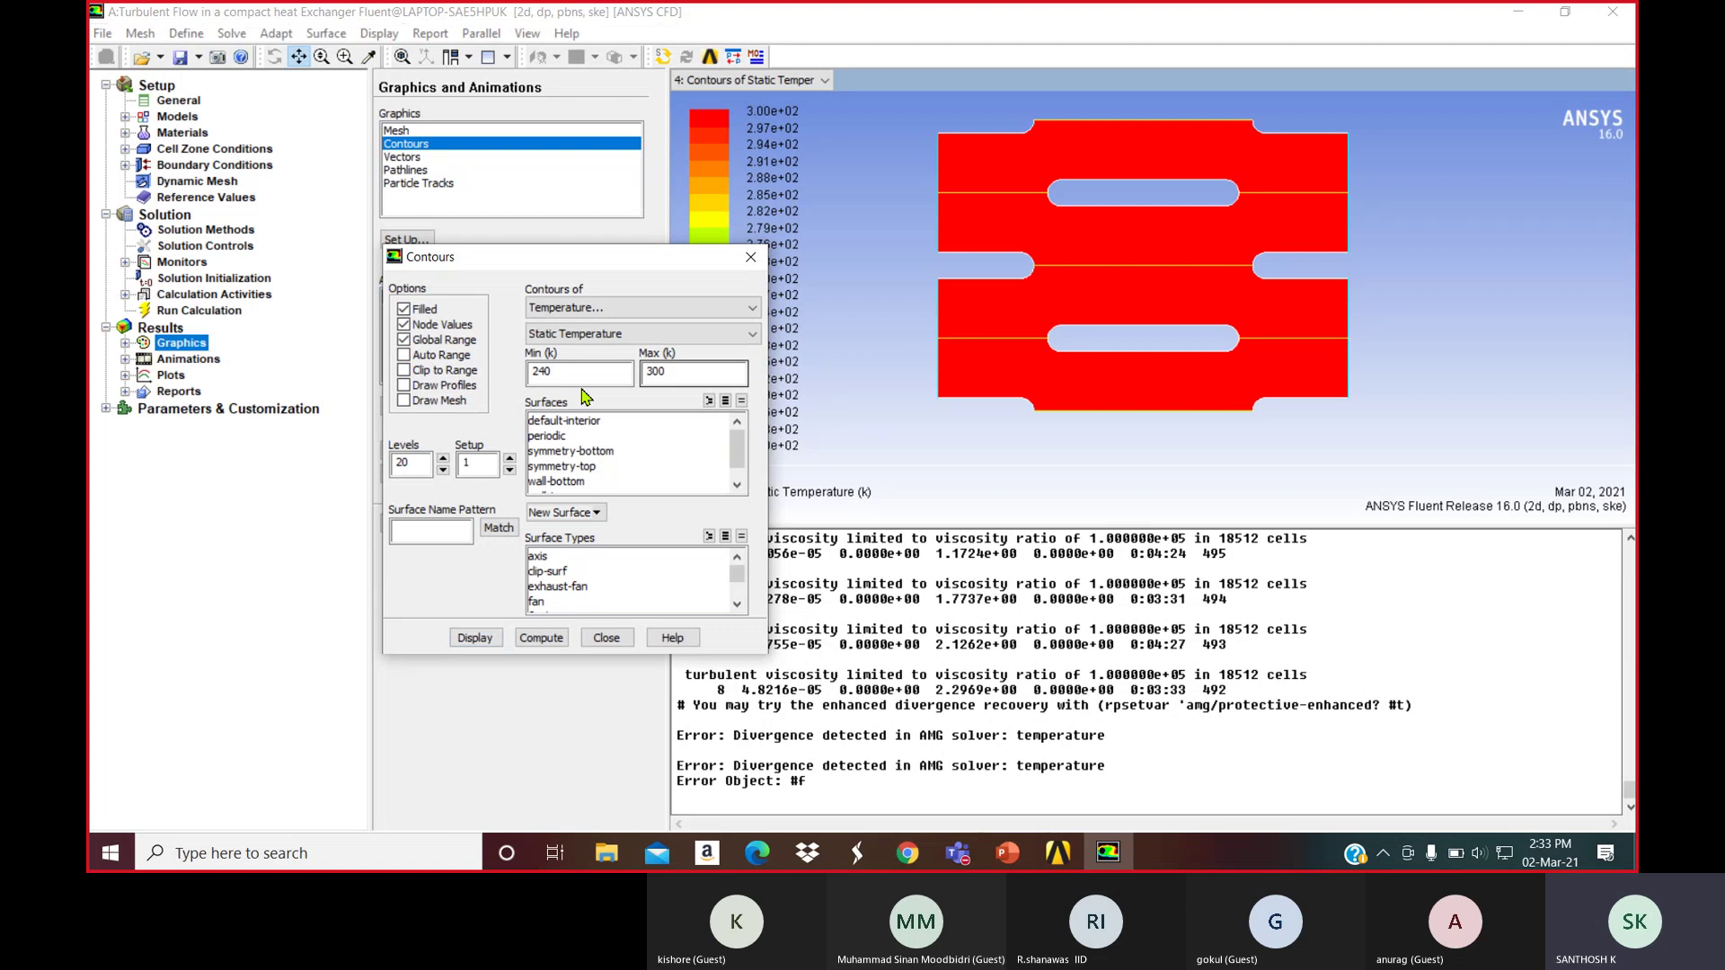
pyautogui.click(404, 355)
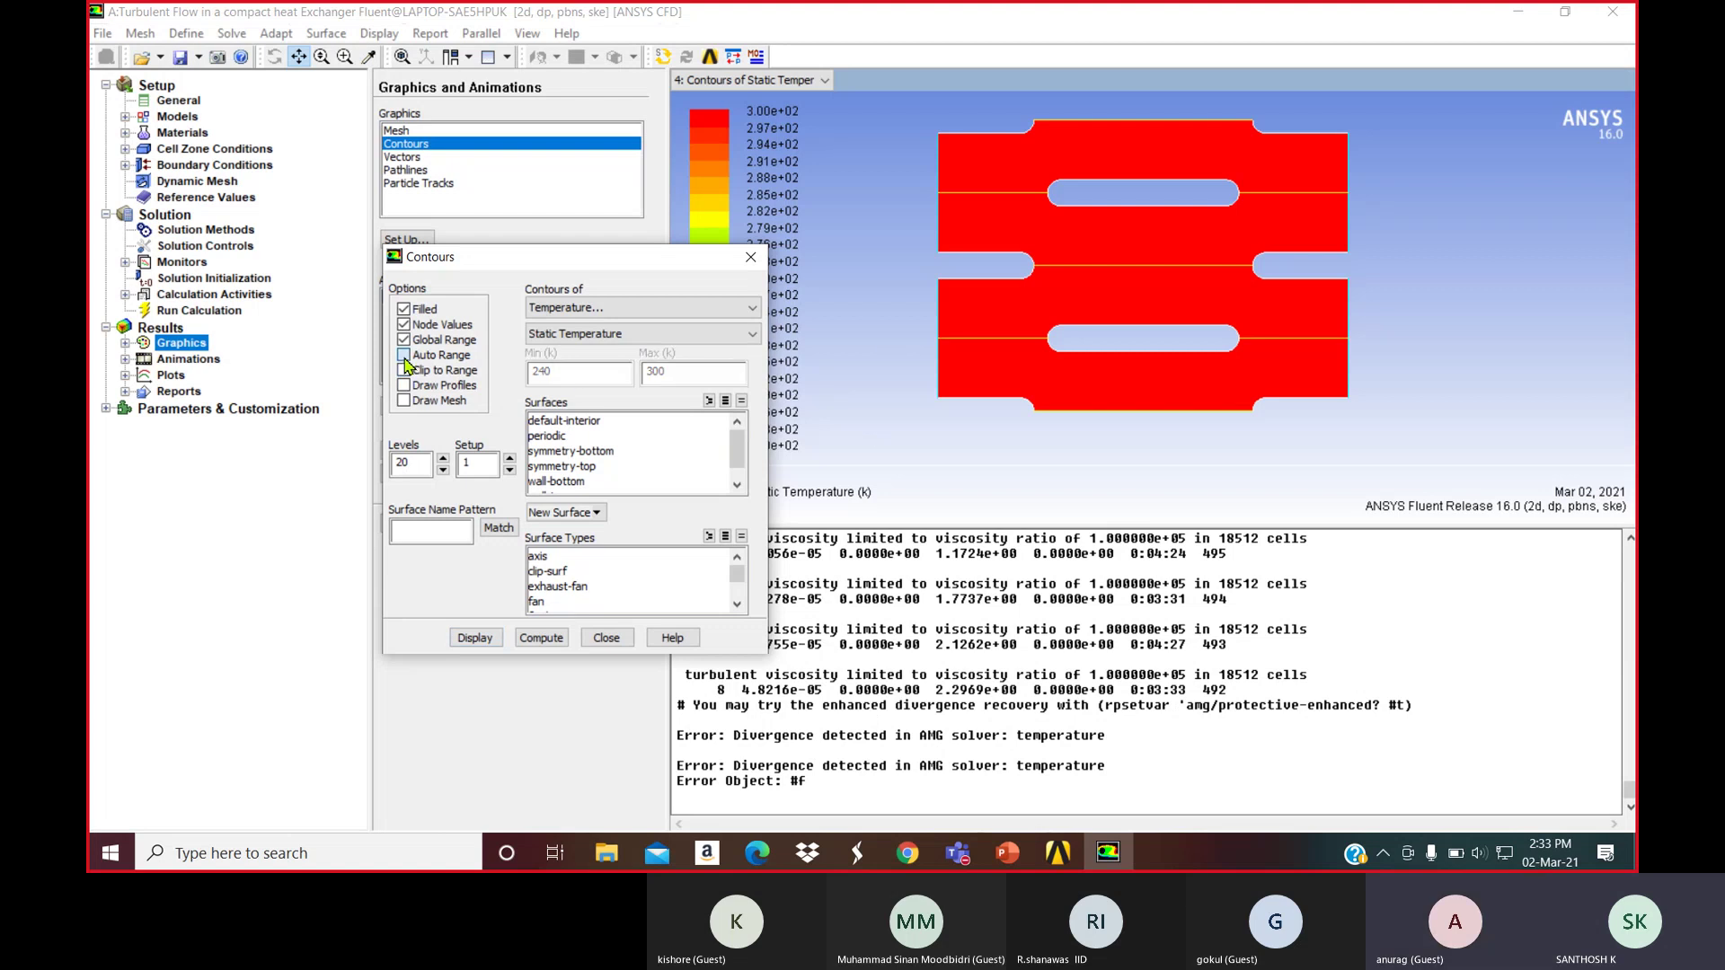
pyautogui.click(468, 640)
# Zoom in on the hot inlet region and display Wall Temperature contours
pyautogui.moveTo(915, 133); pyautogui.dragTo(1342, 397, button='middle')
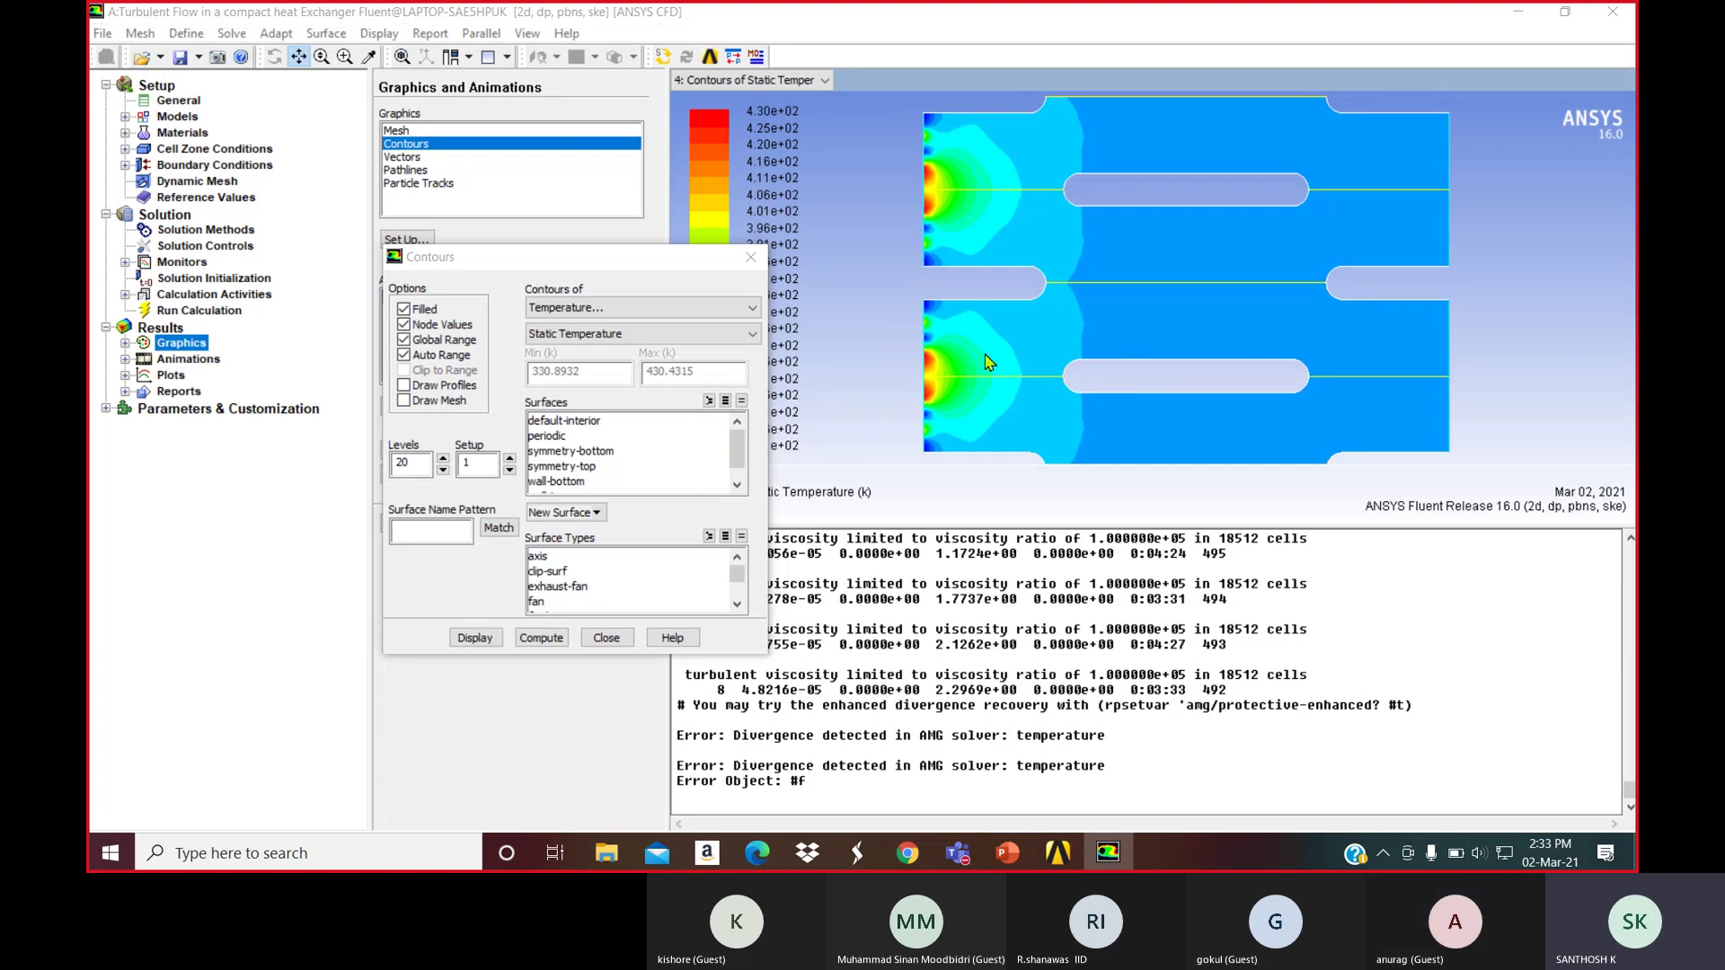
pyautogui.click(593, 309)
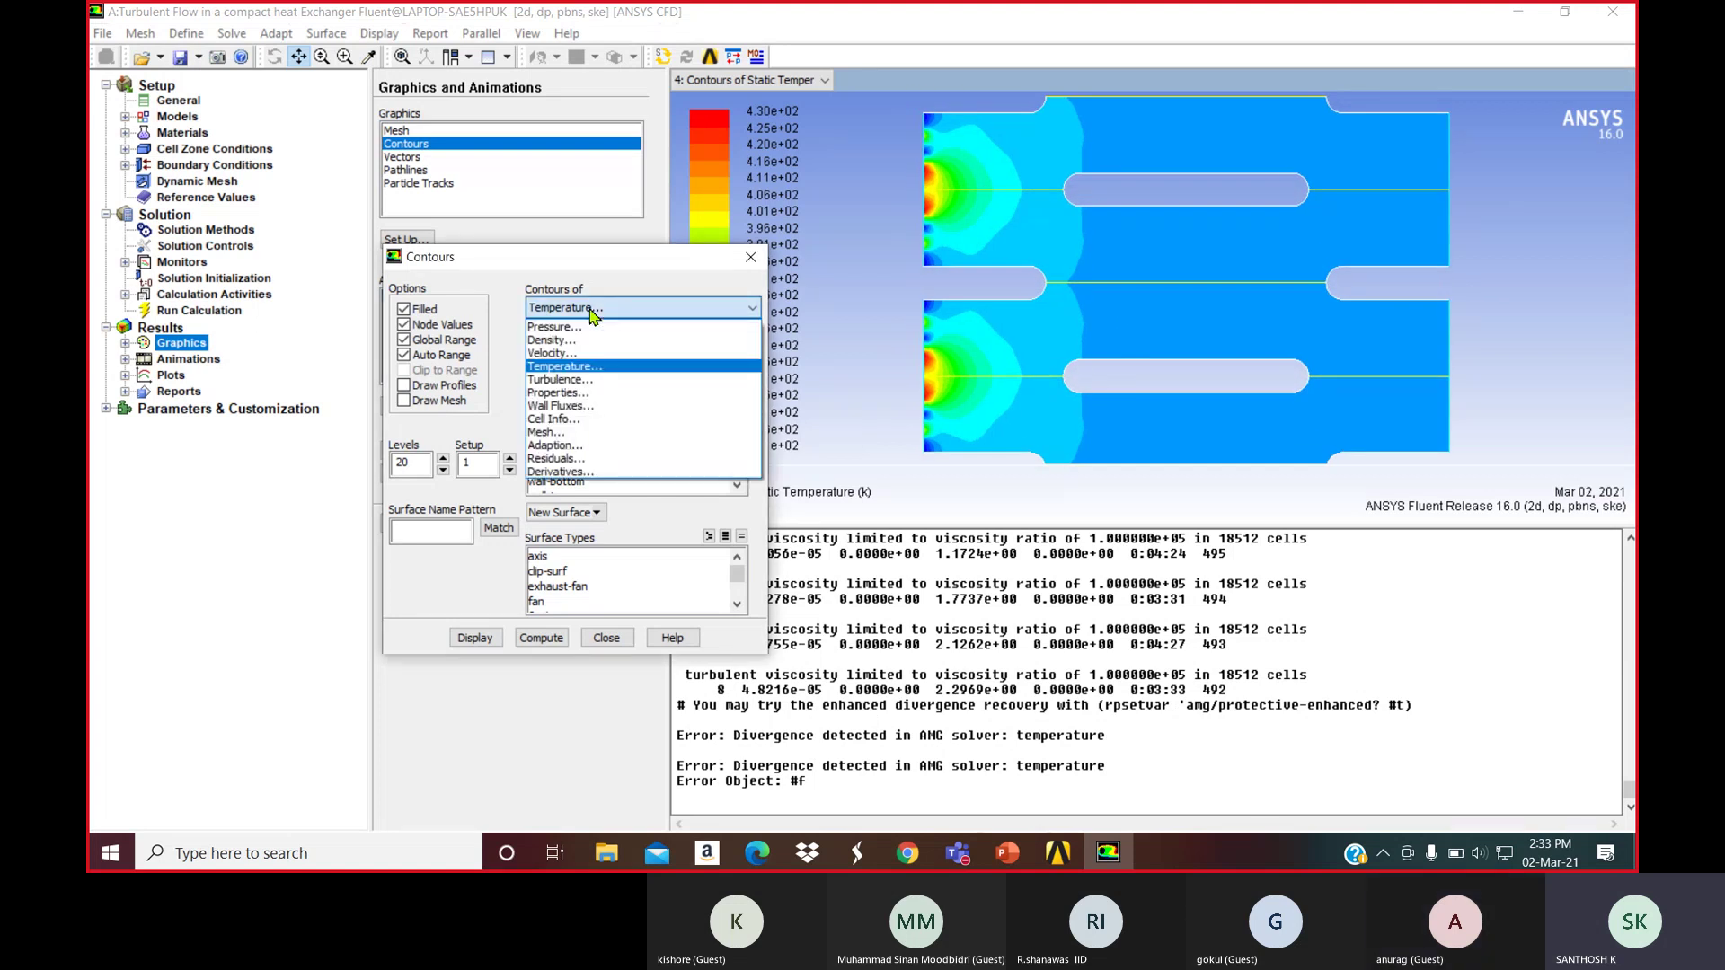
pyautogui.click(593, 309)
pyautogui.click(586, 335)
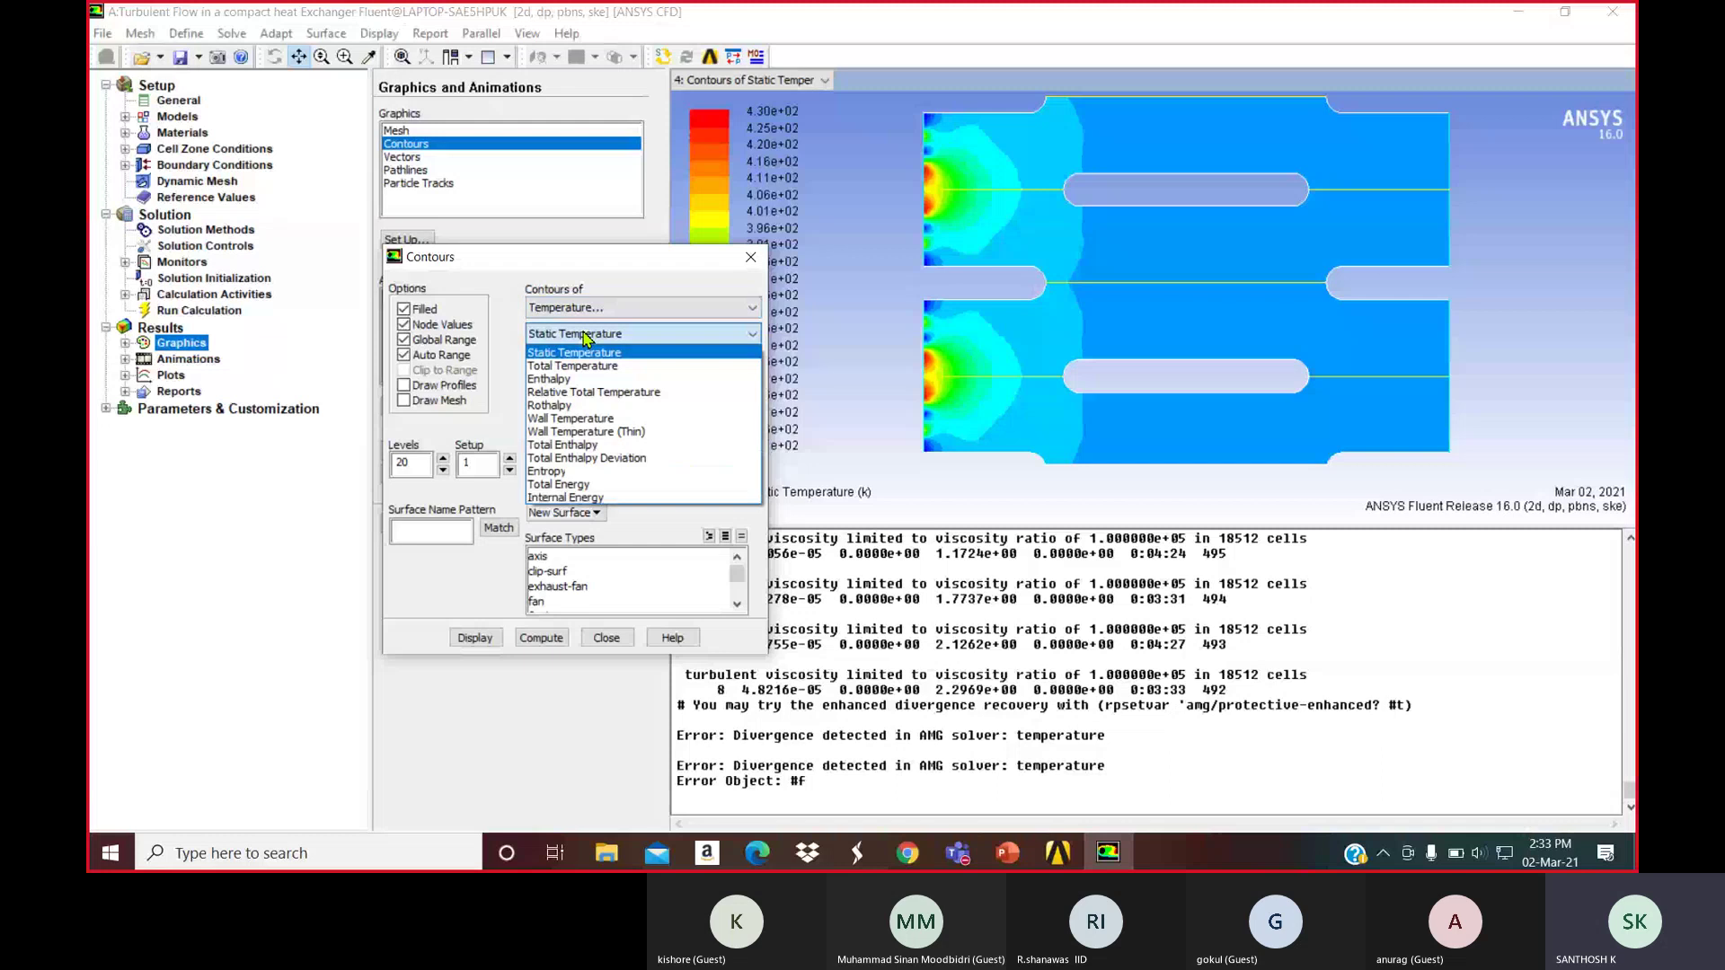
pyautogui.click(605, 418)
pyautogui.click(474, 638)
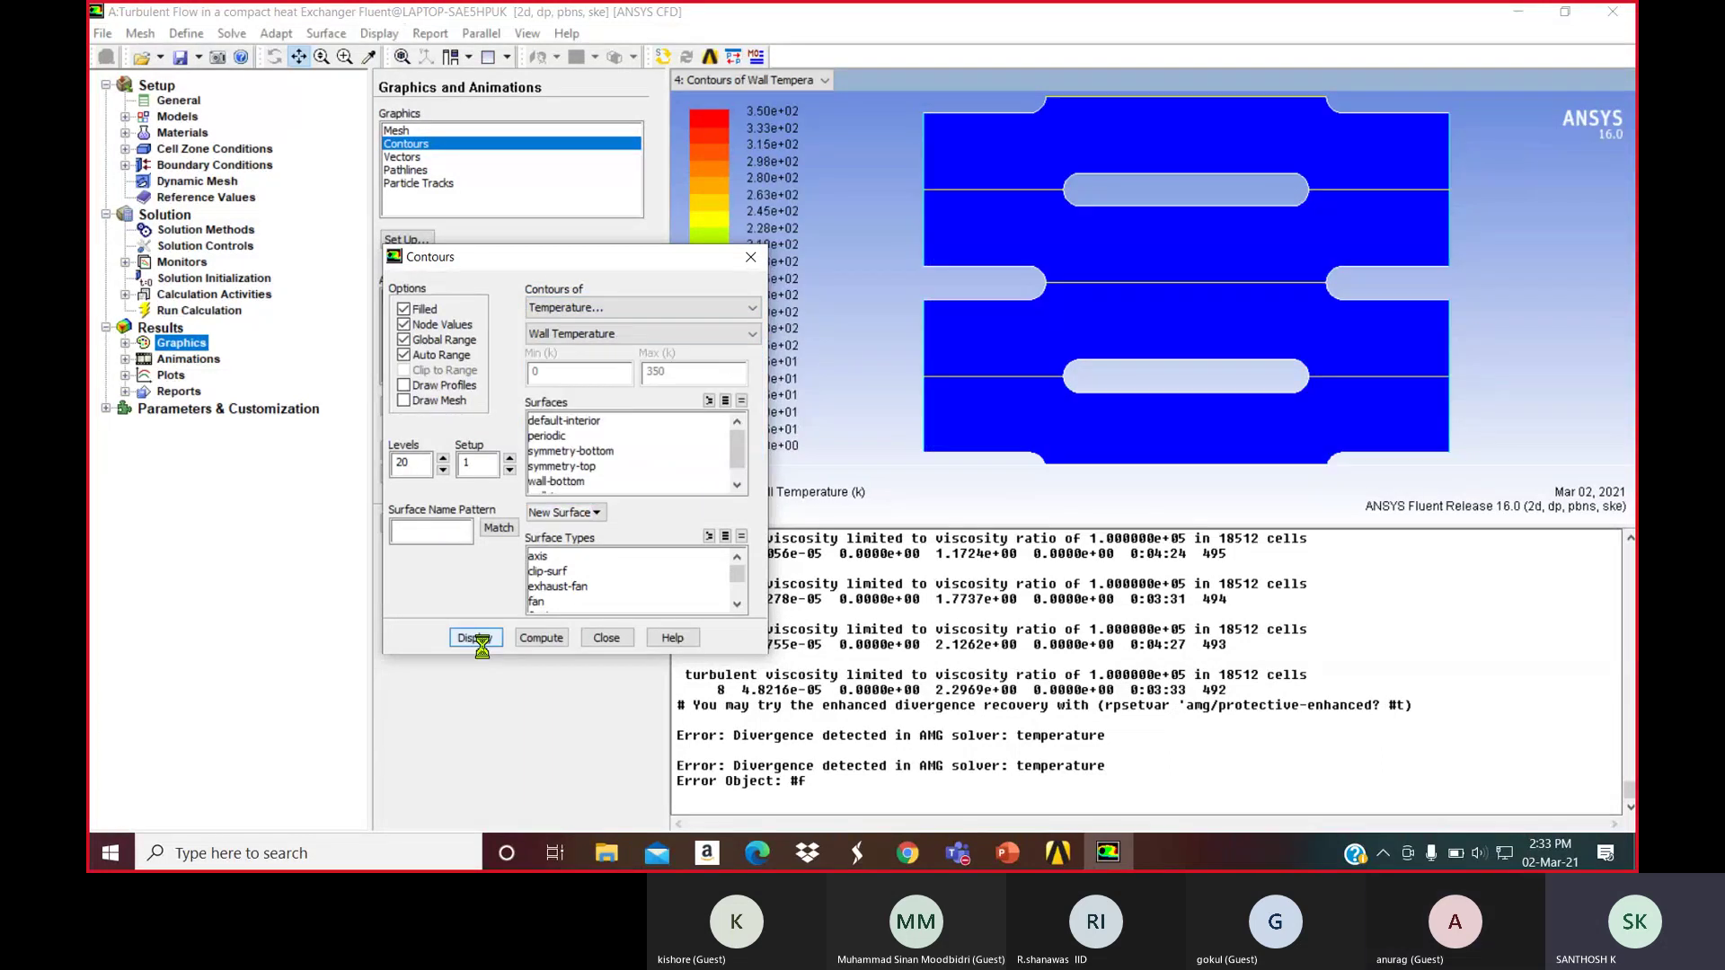
# Display Total Temperature contours, then redraw Static Temperature contours
pyautogui.click(586, 335)
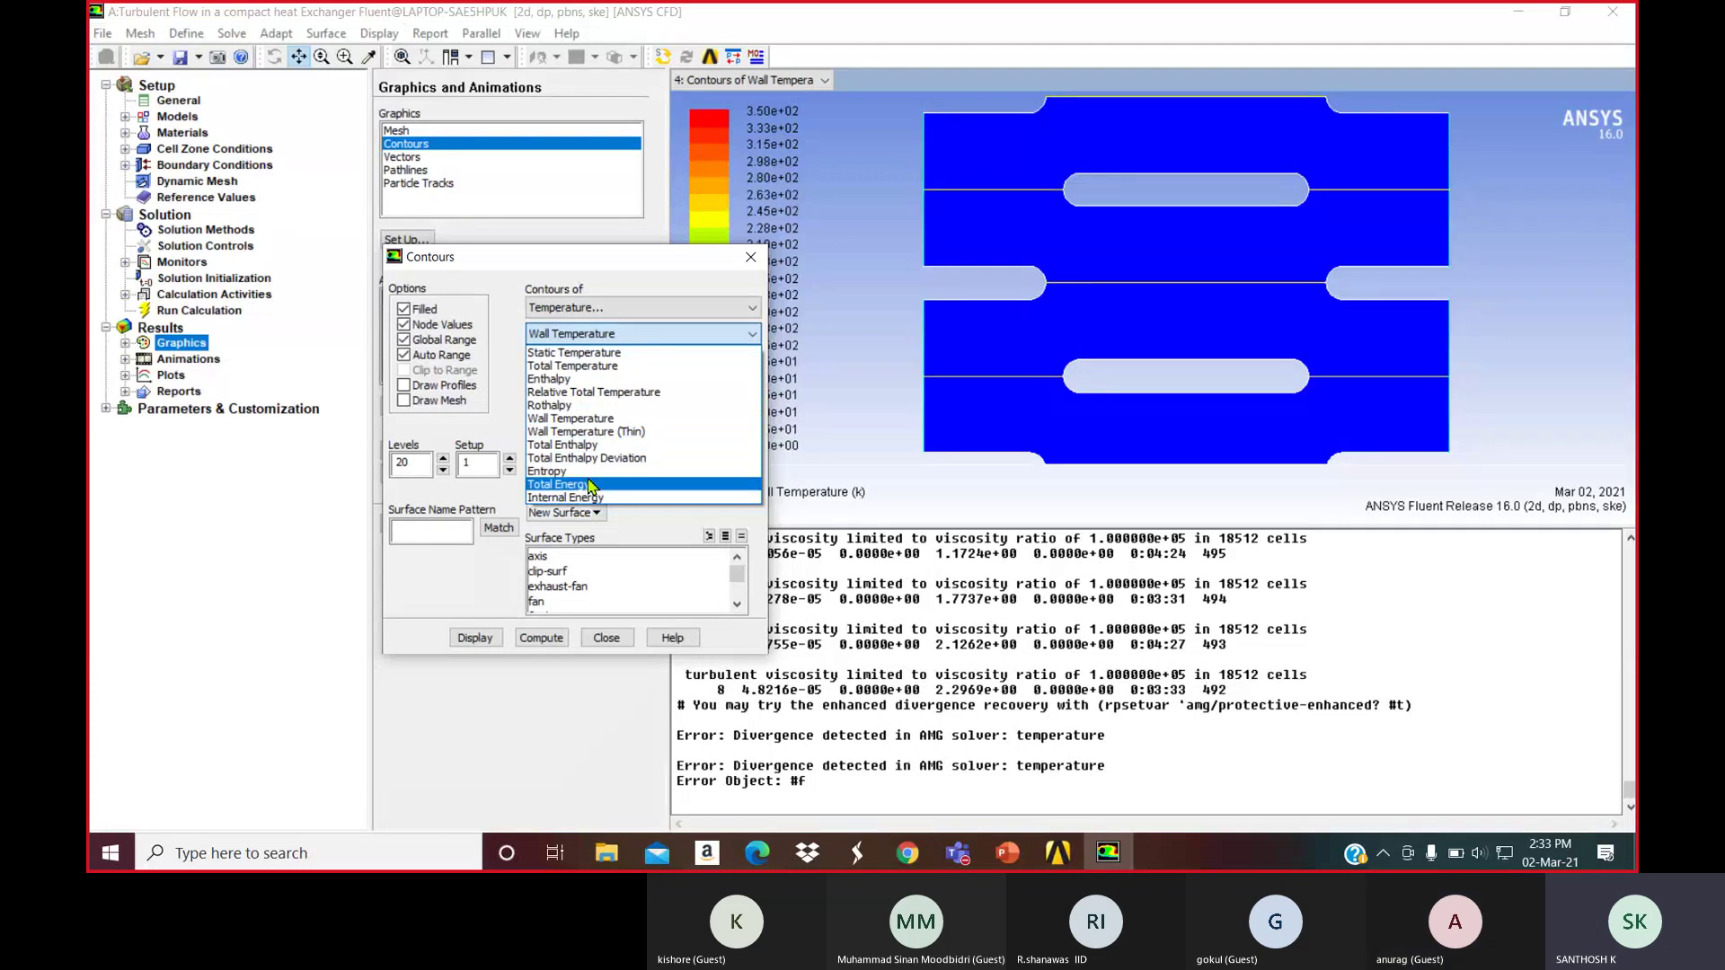
pyautogui.click(597, 365)
pyautogui.click(475, 638)
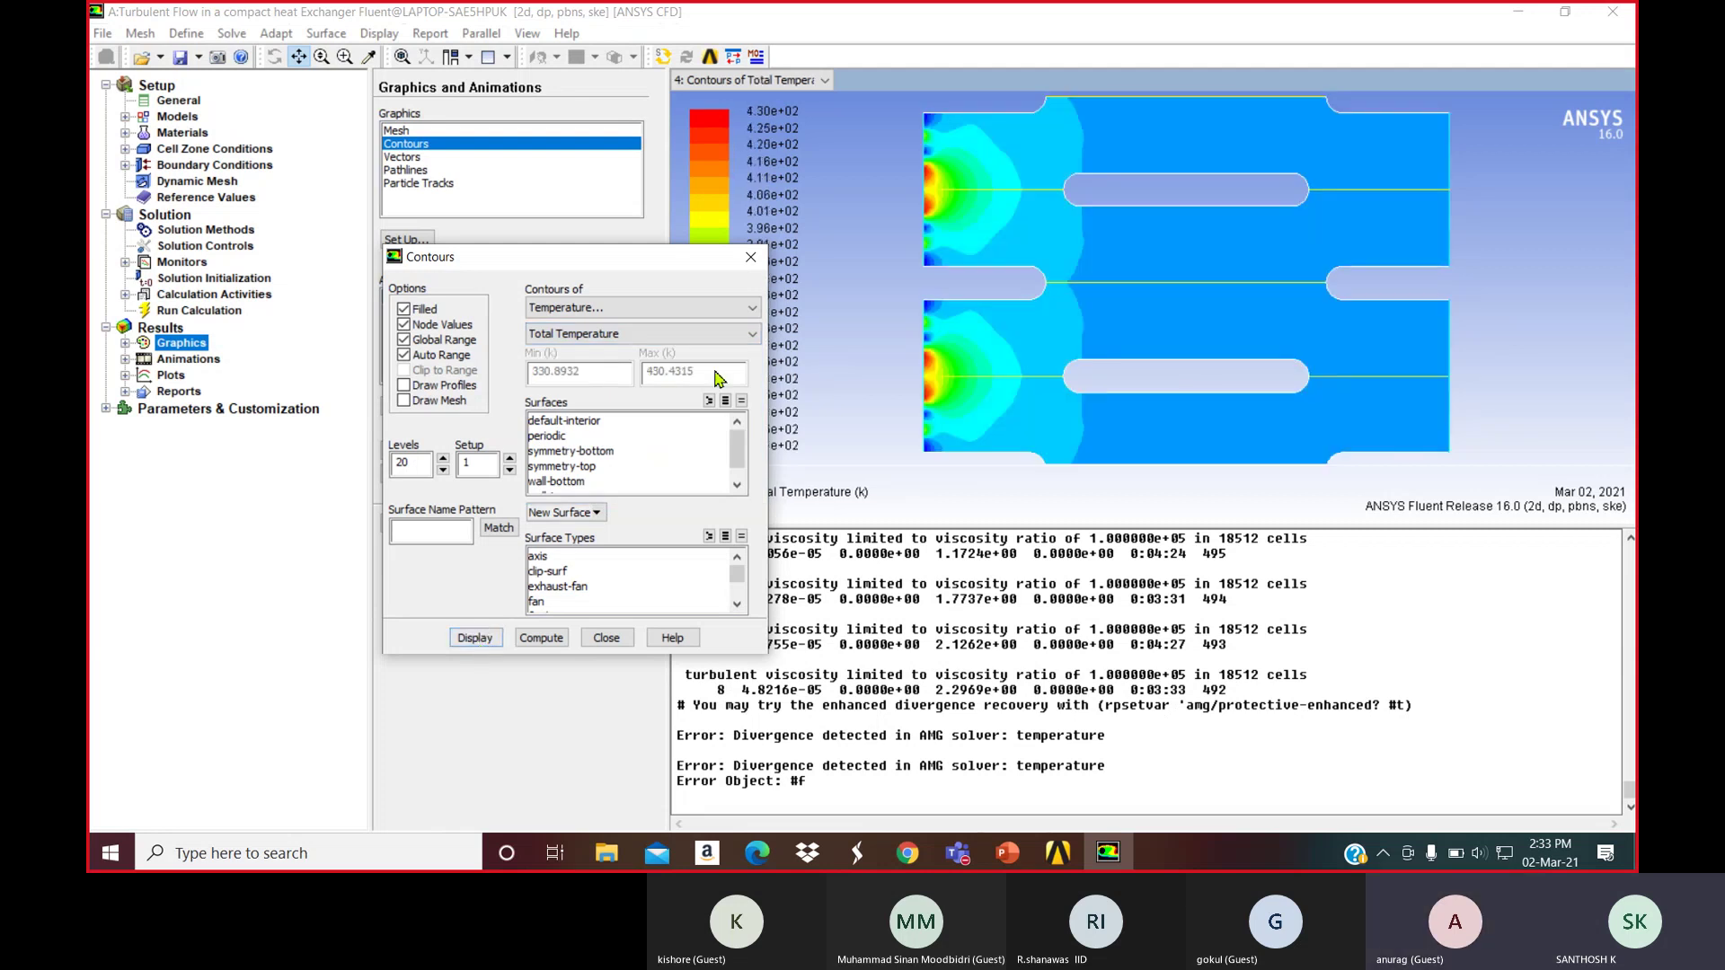
pyautogui.click(669, 309)
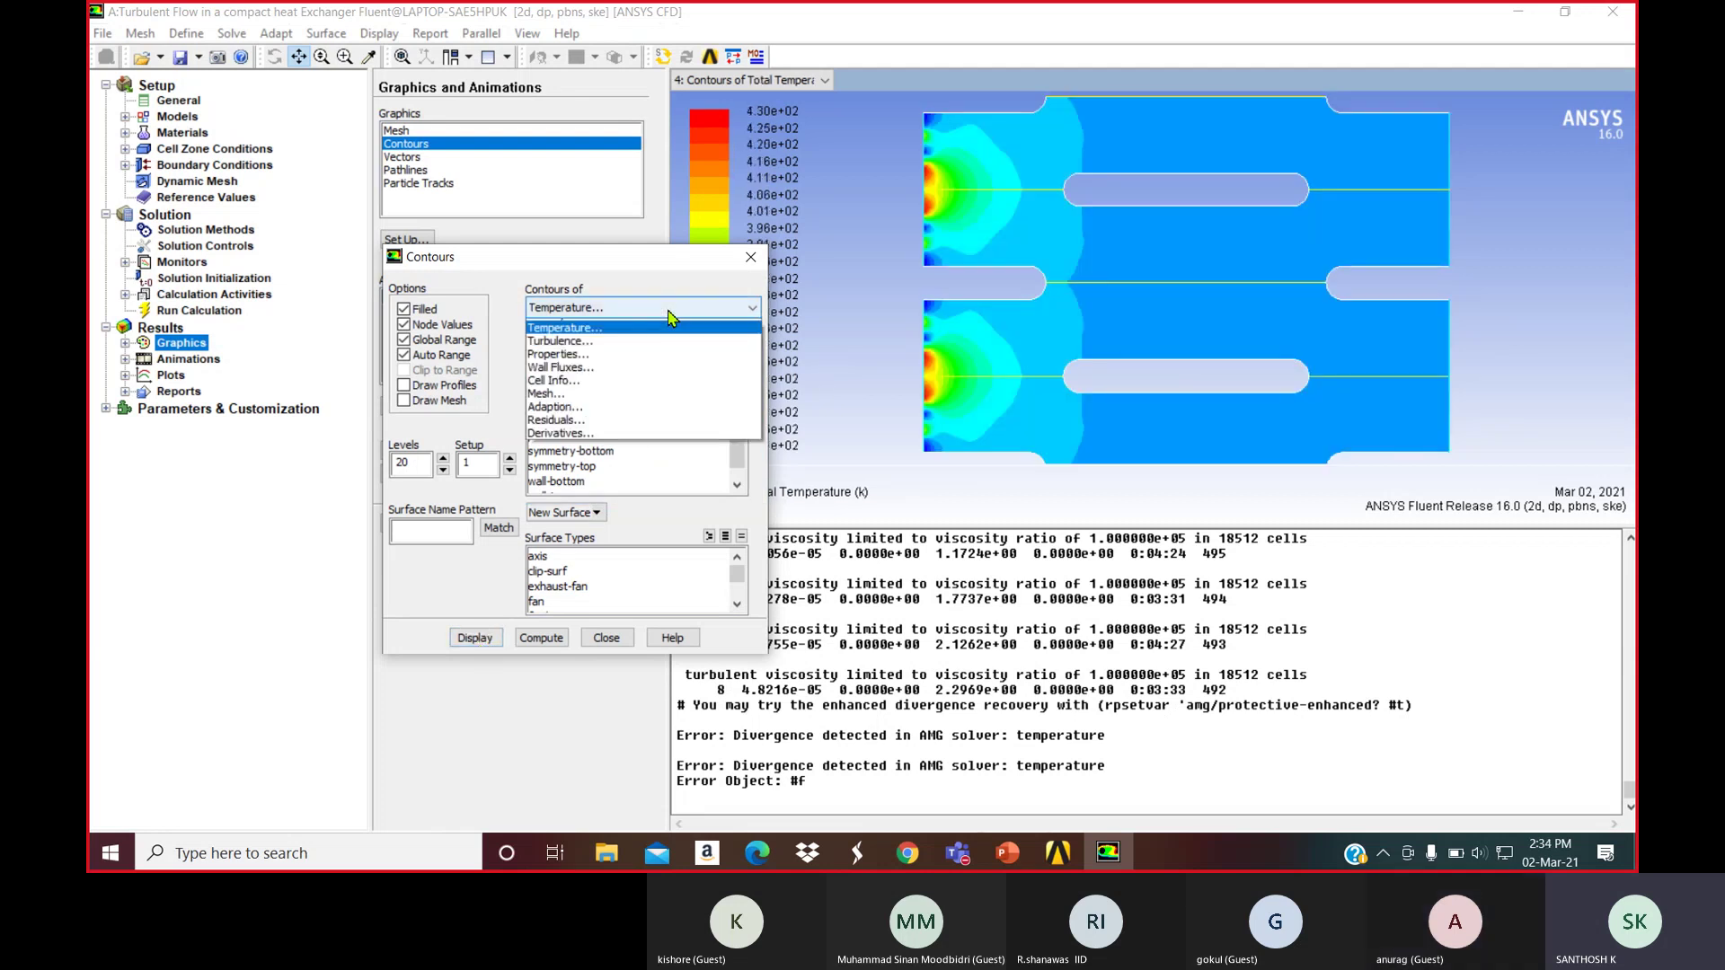
pyautogui.click(669, 325)
pyautogui.click(668, 333)
pyautogui.click(592, 349)
pyautogui.click(471, 638)
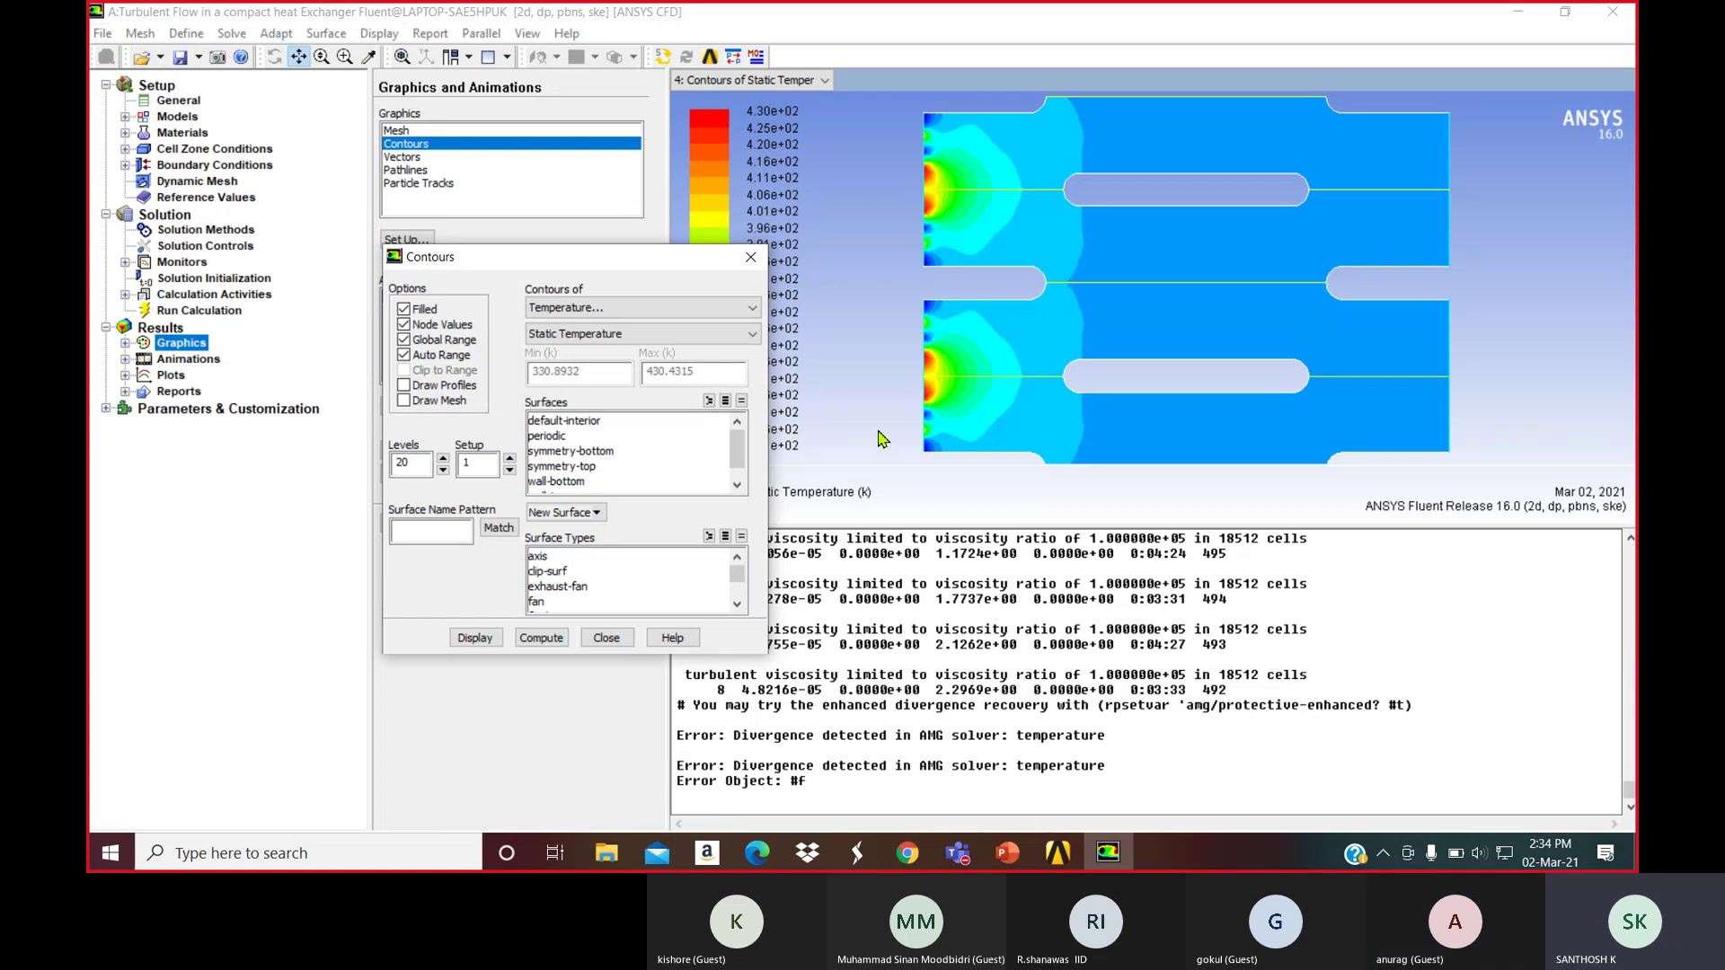
# Close Contours and plot Static Temperature along wall-top in an XY plot
pyautogui.click(751, 257)
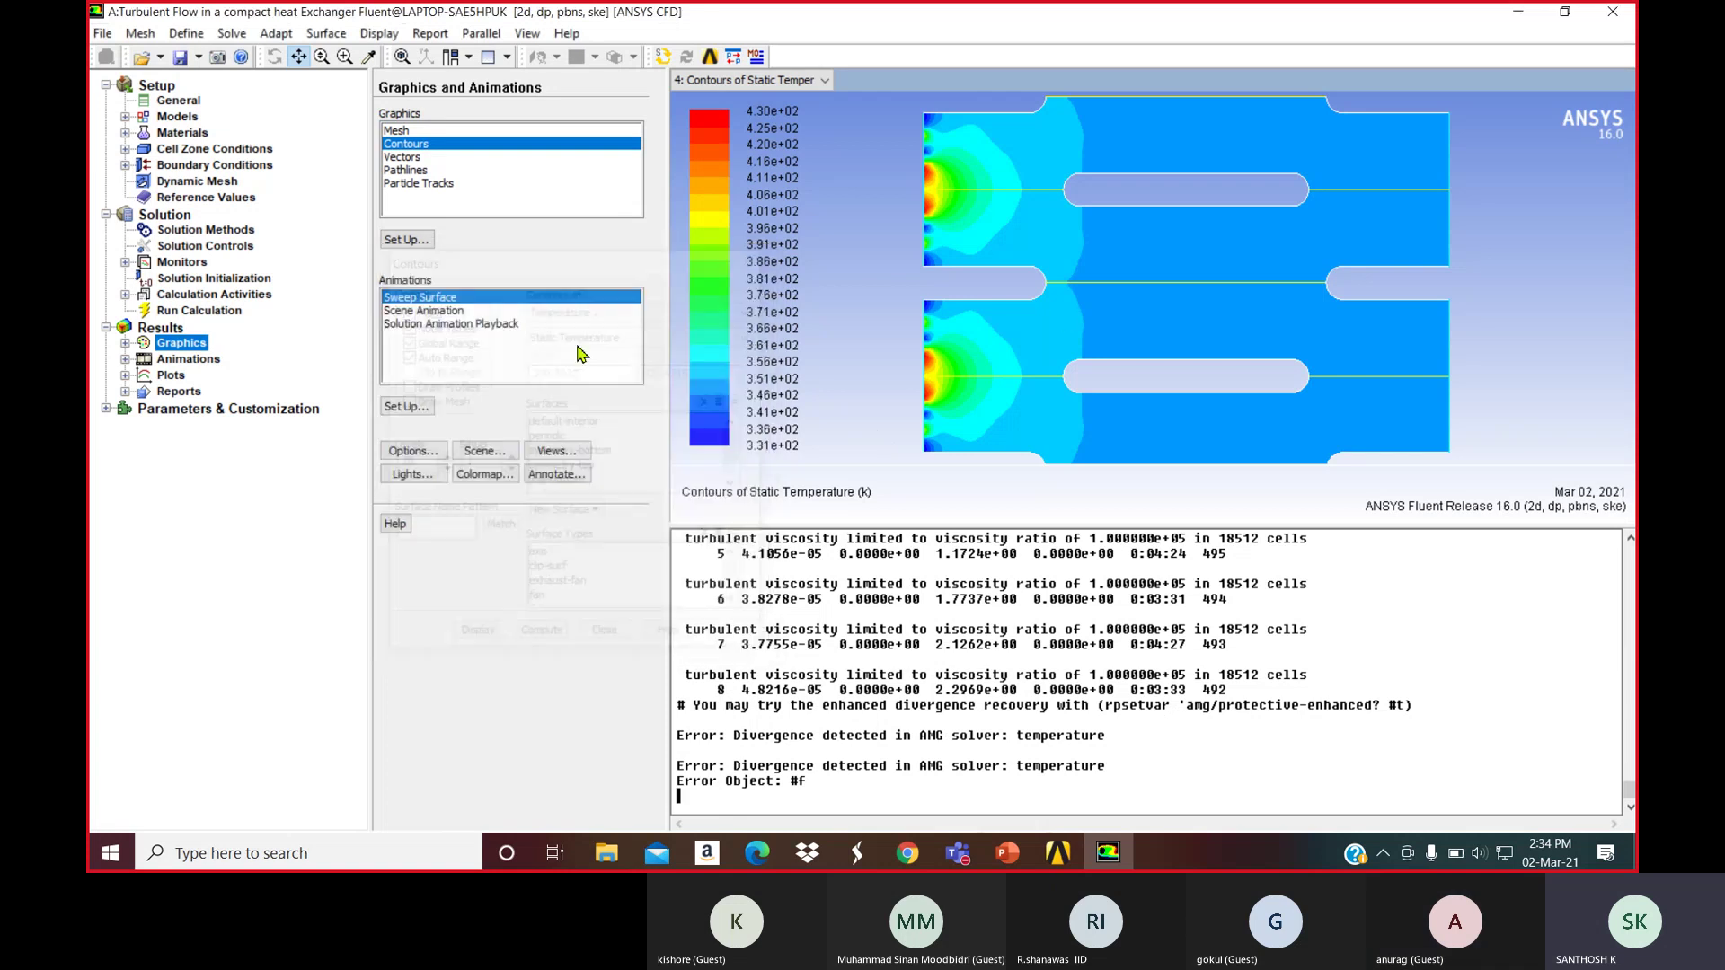
pyautogui.click(162, 378)
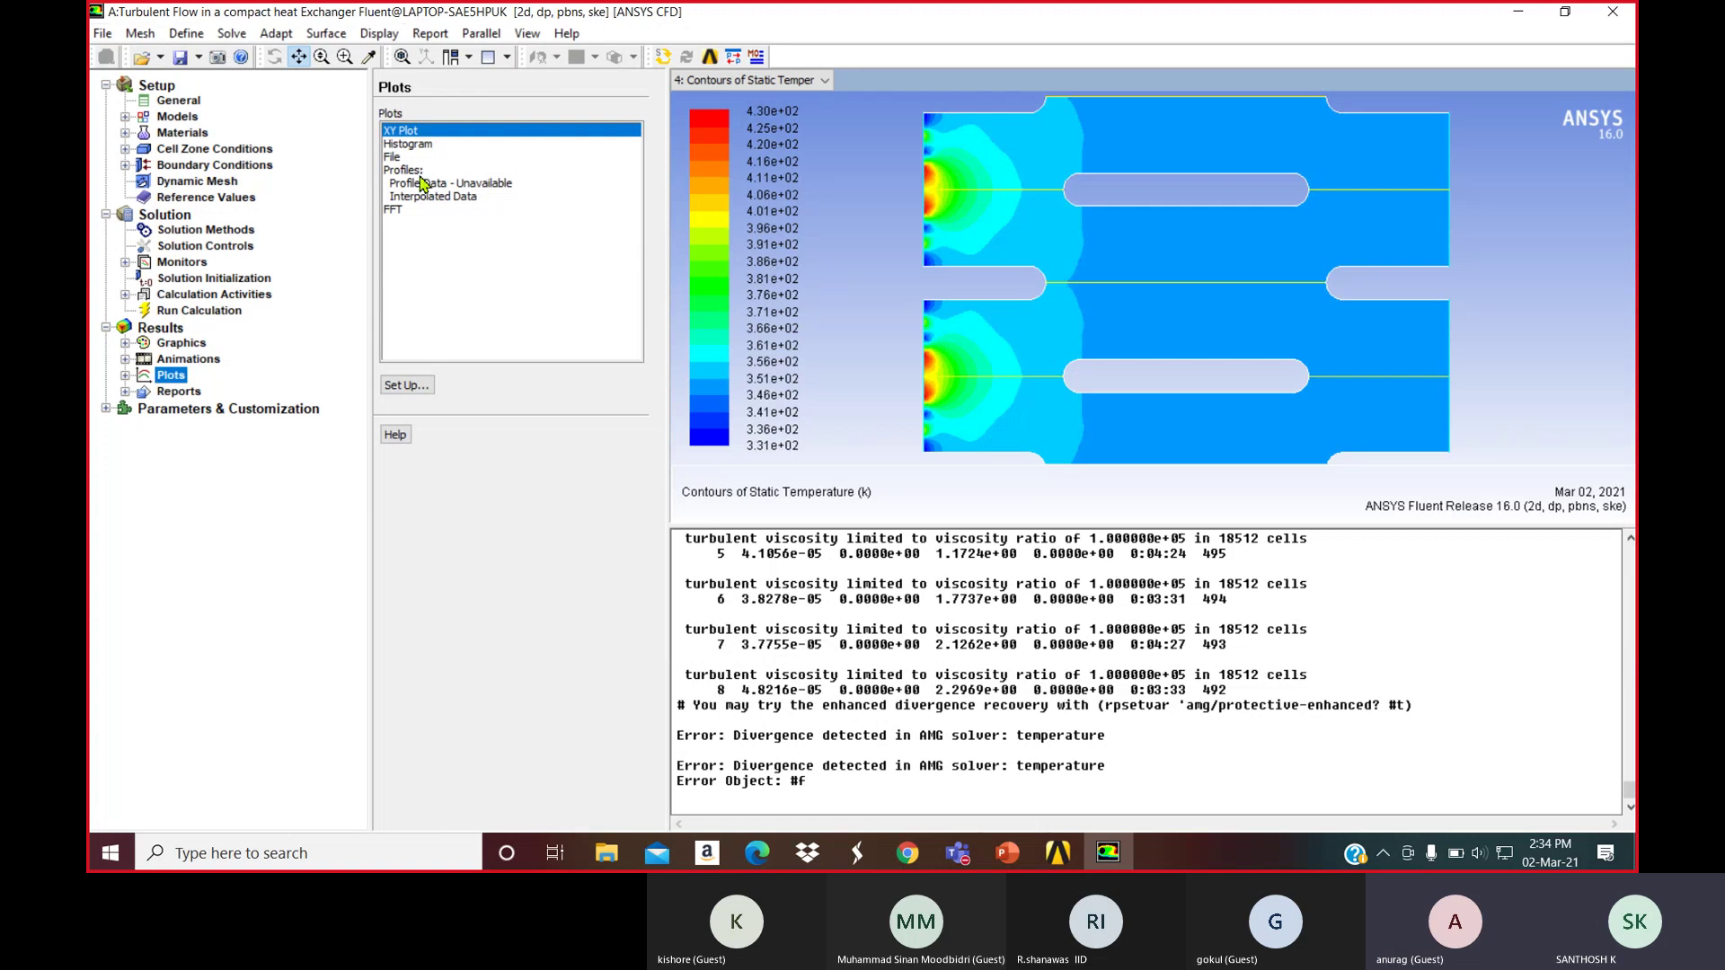
pyautogui.click(407, 384)
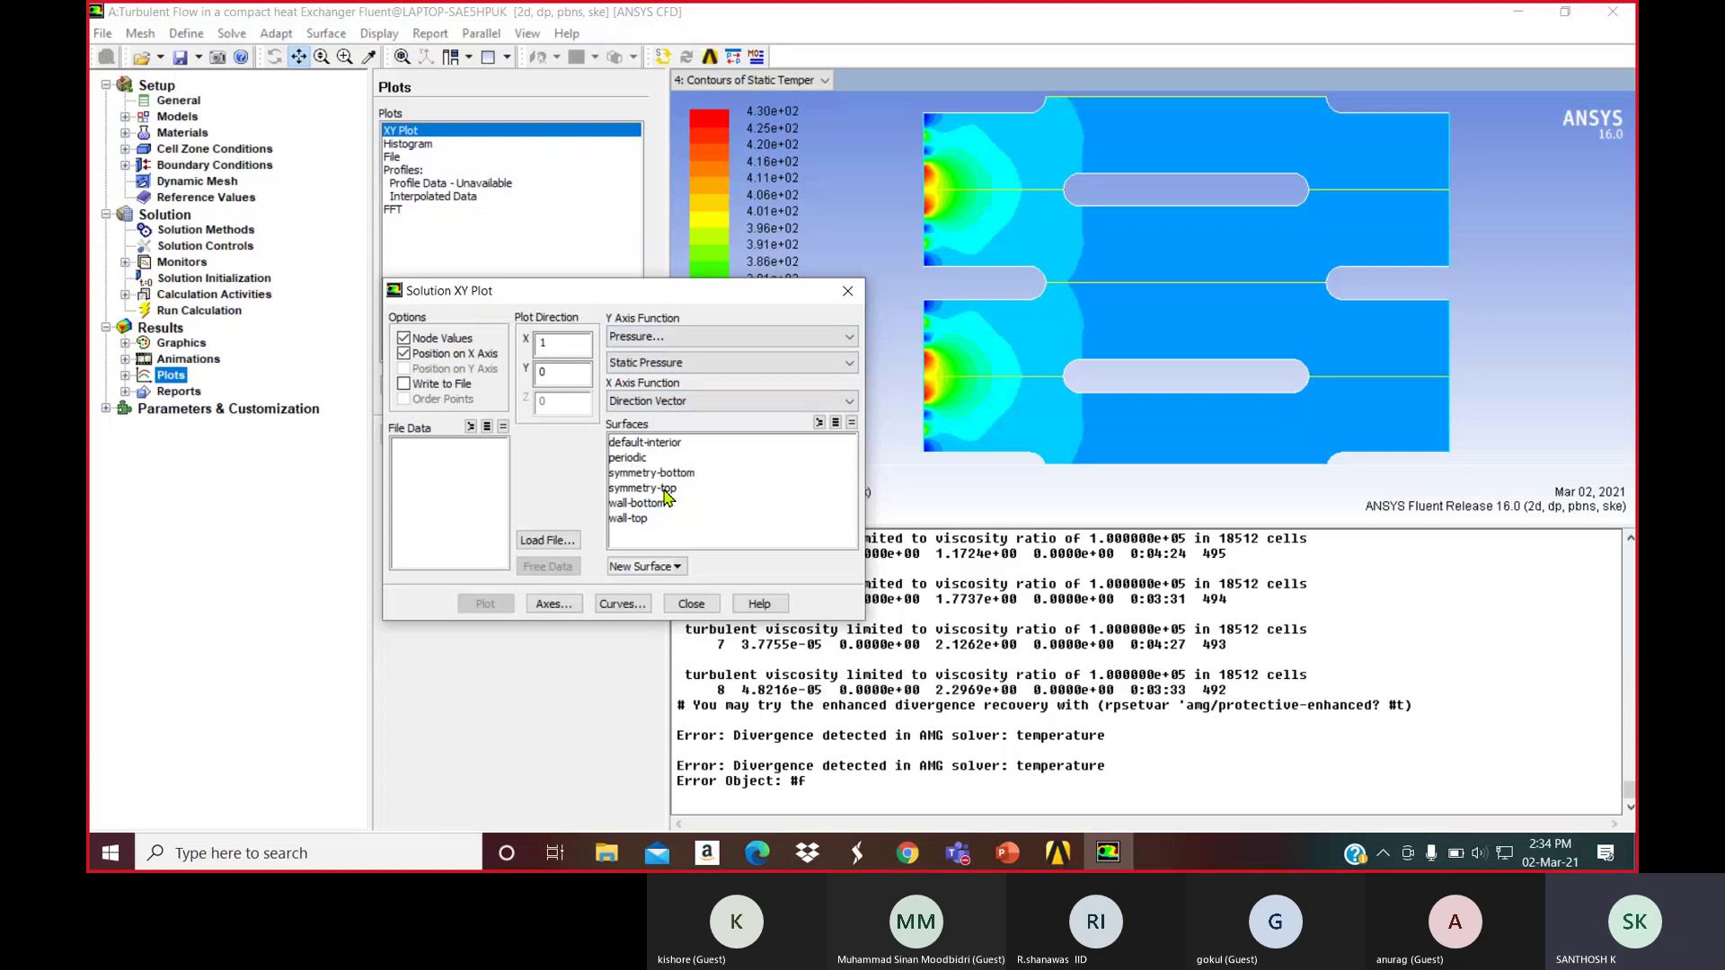
pyautogui.click(631, 521)
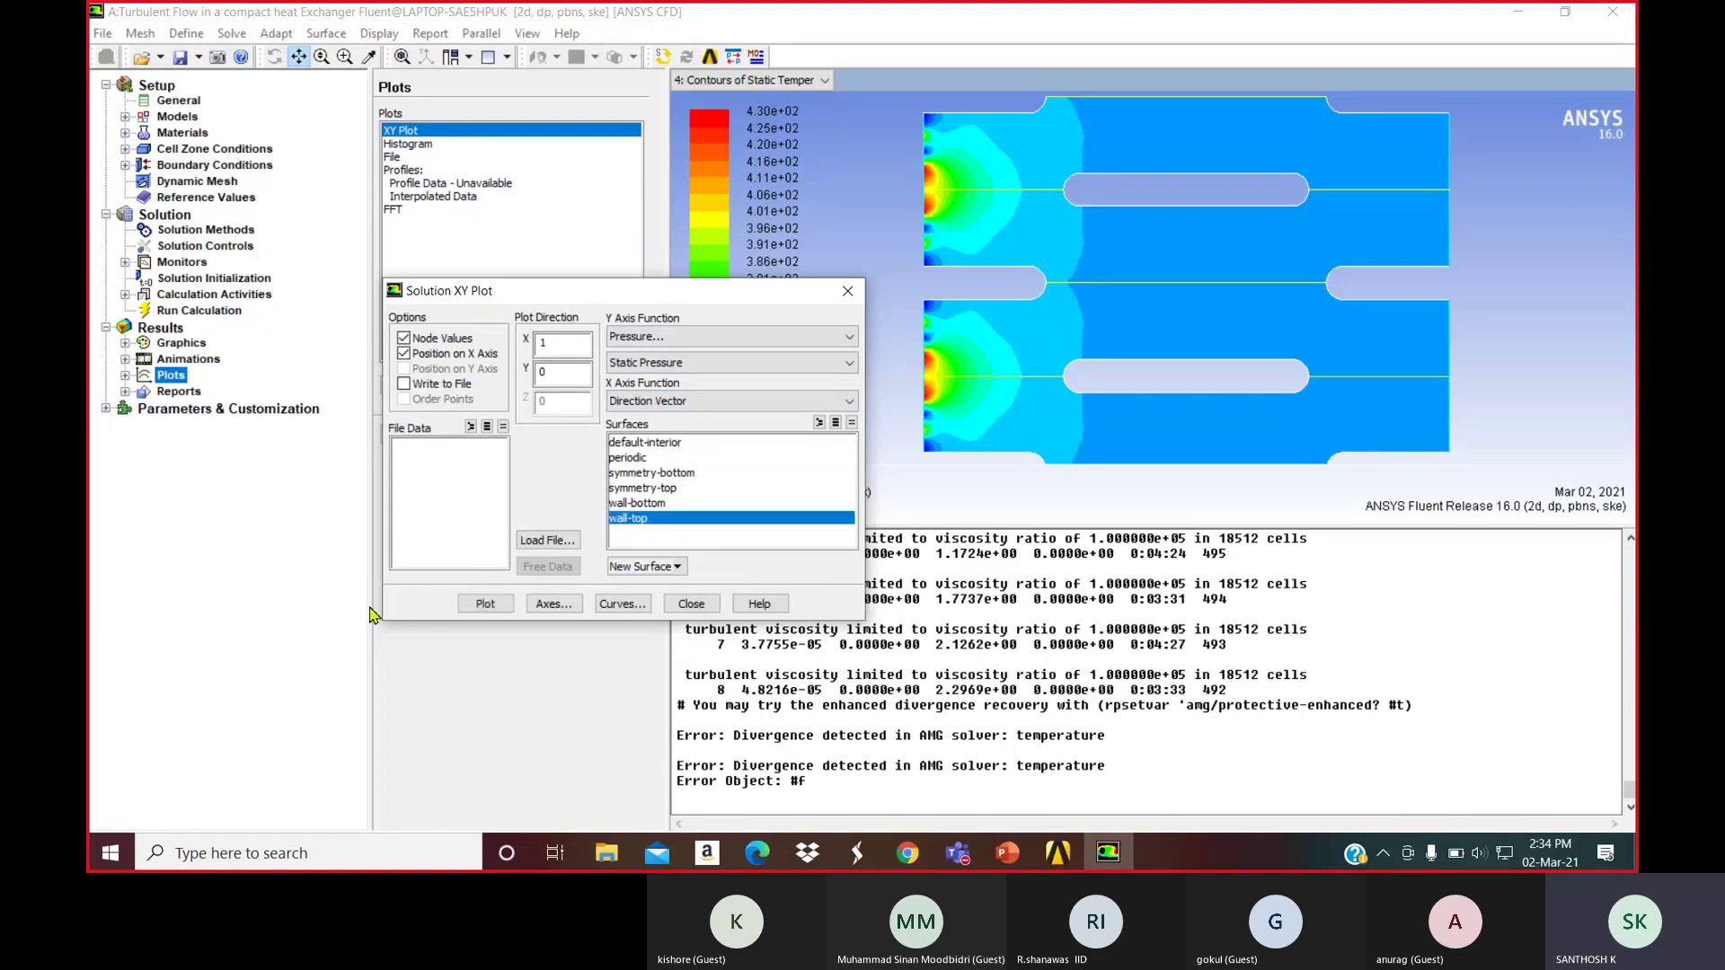
pyautogui.click(485, 610)
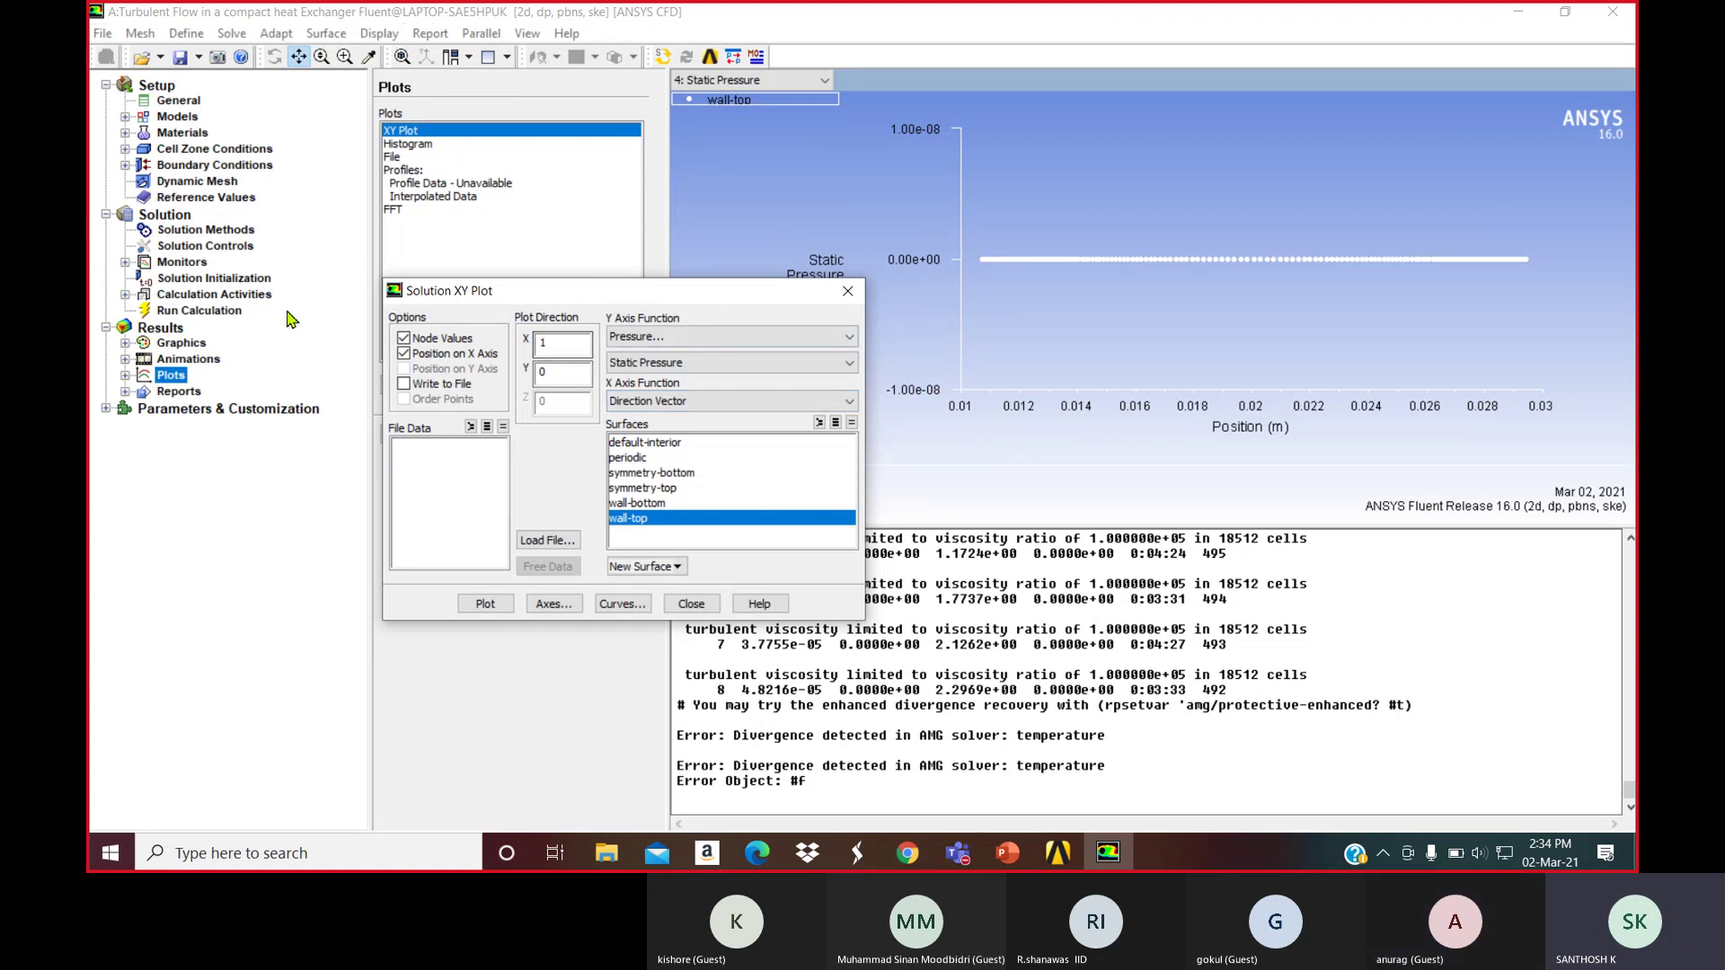
pyautogui.click(634, 337)
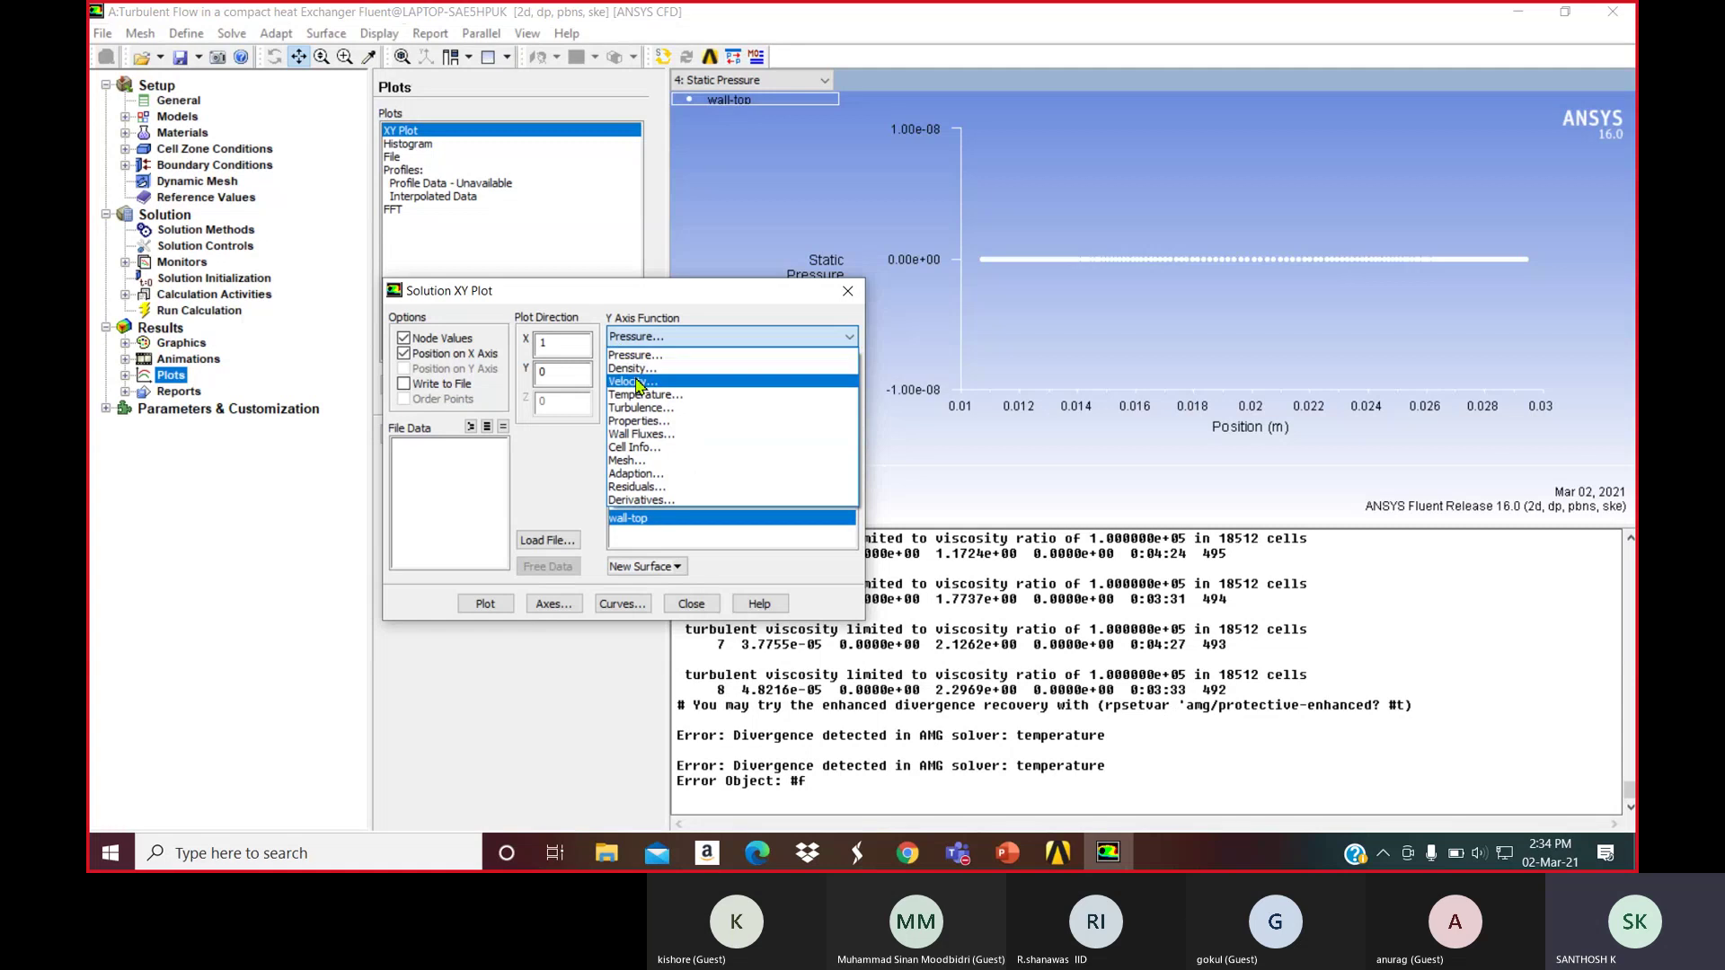
pyautogui.click(638, 396)
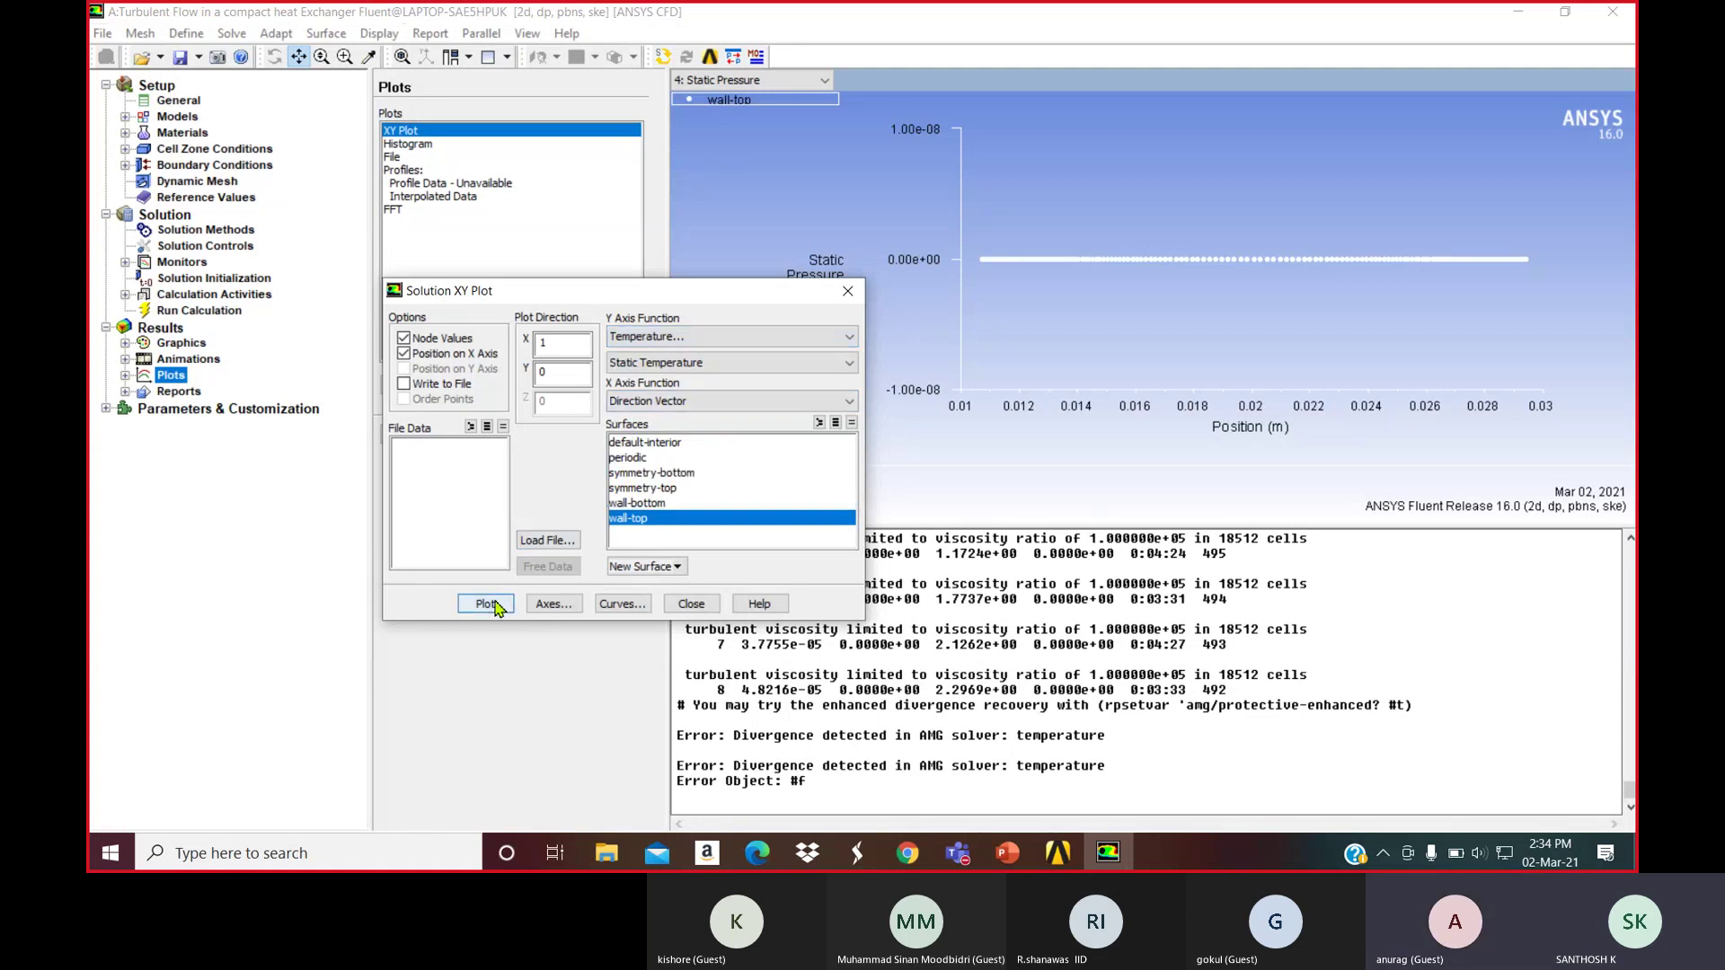
pyautogui.click(494, 607)
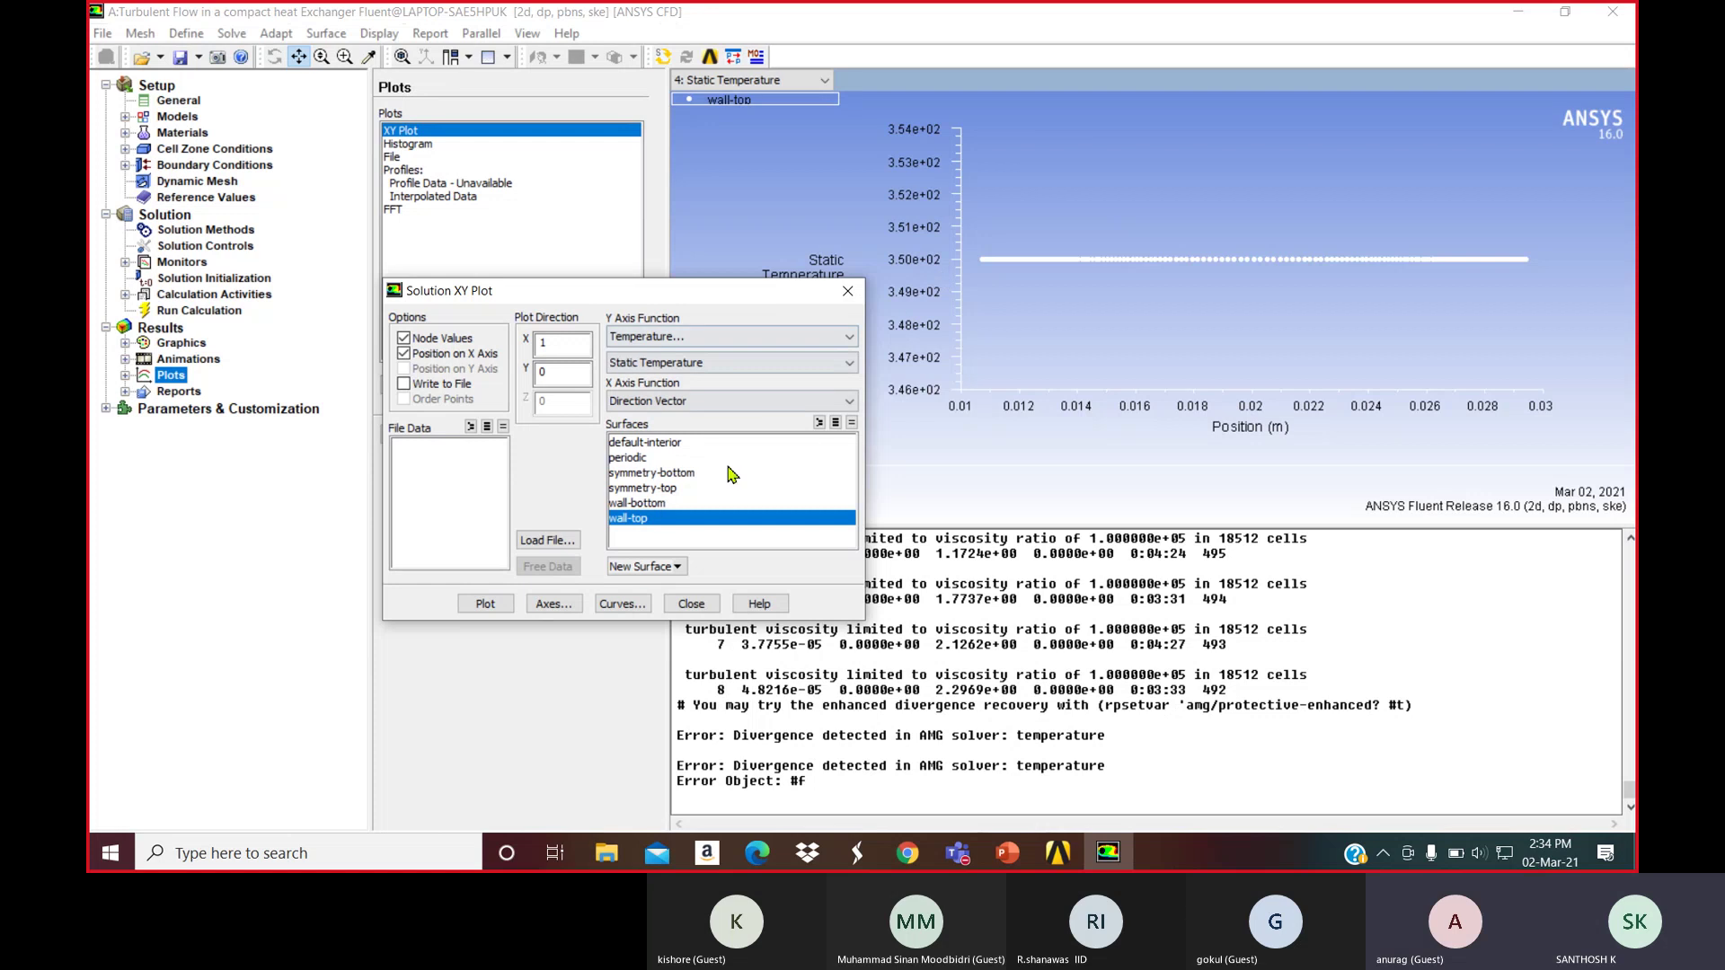
# Switch the XY plot surface from wall-top to wall-bottom and replot static temperature
pyautogui.click(647, 519)
pyautogui.click(643, 504)
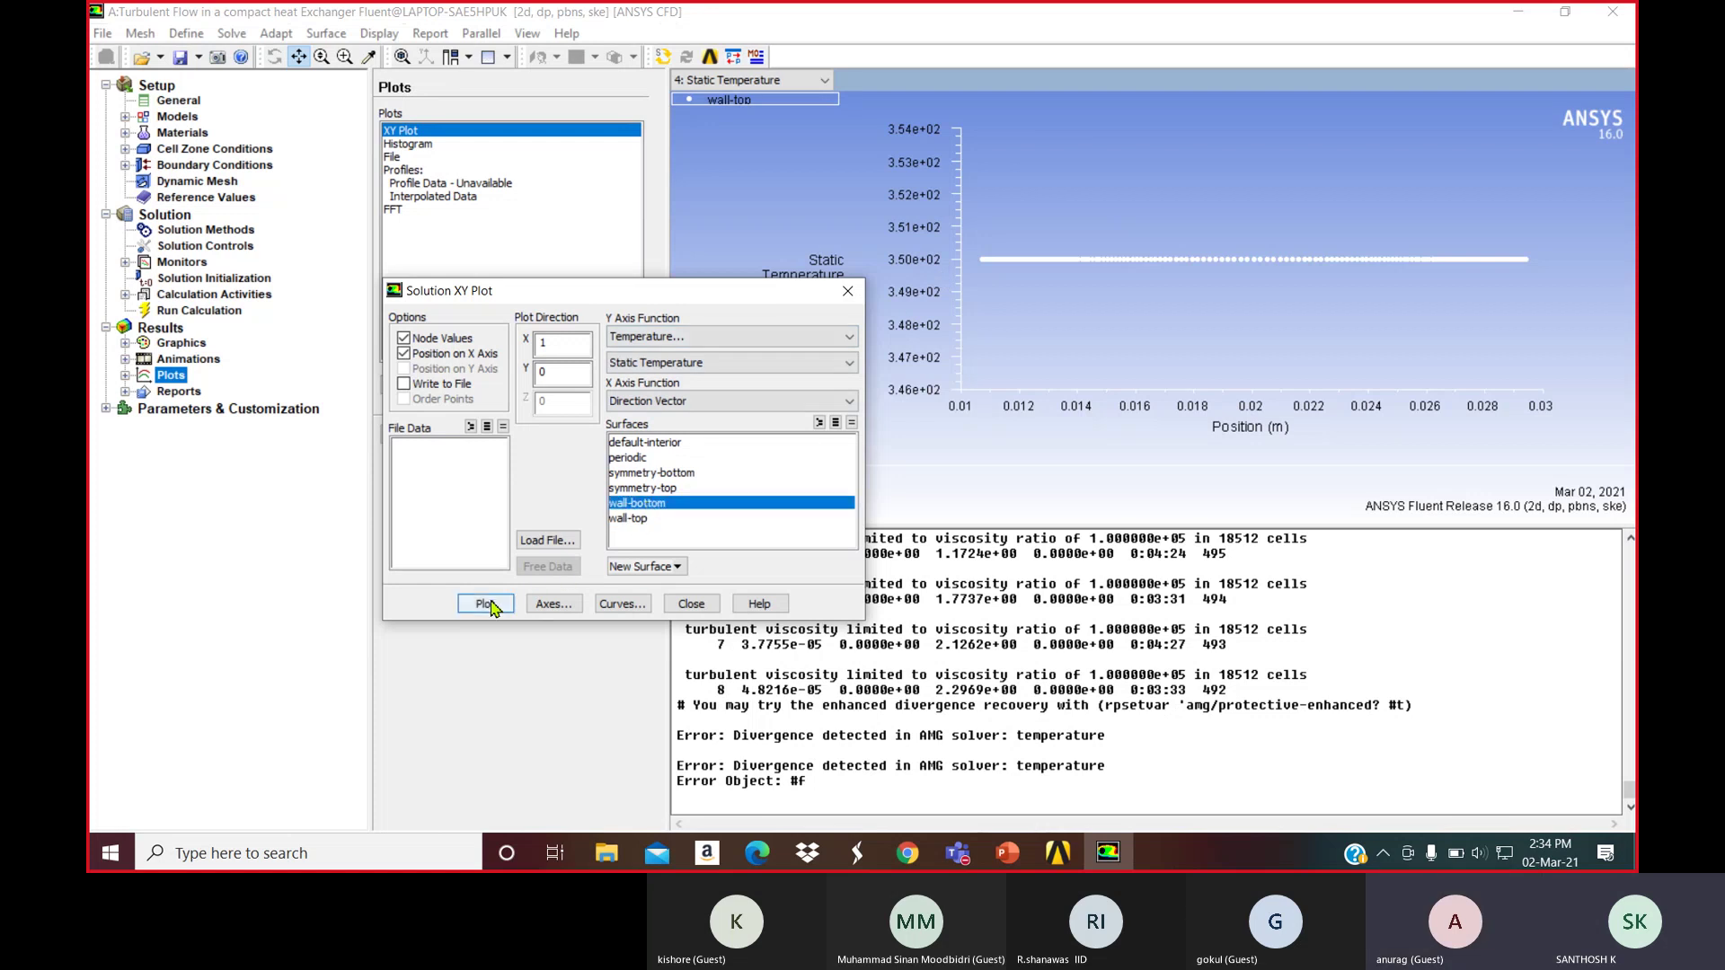
pyautogui.click(505, 603)
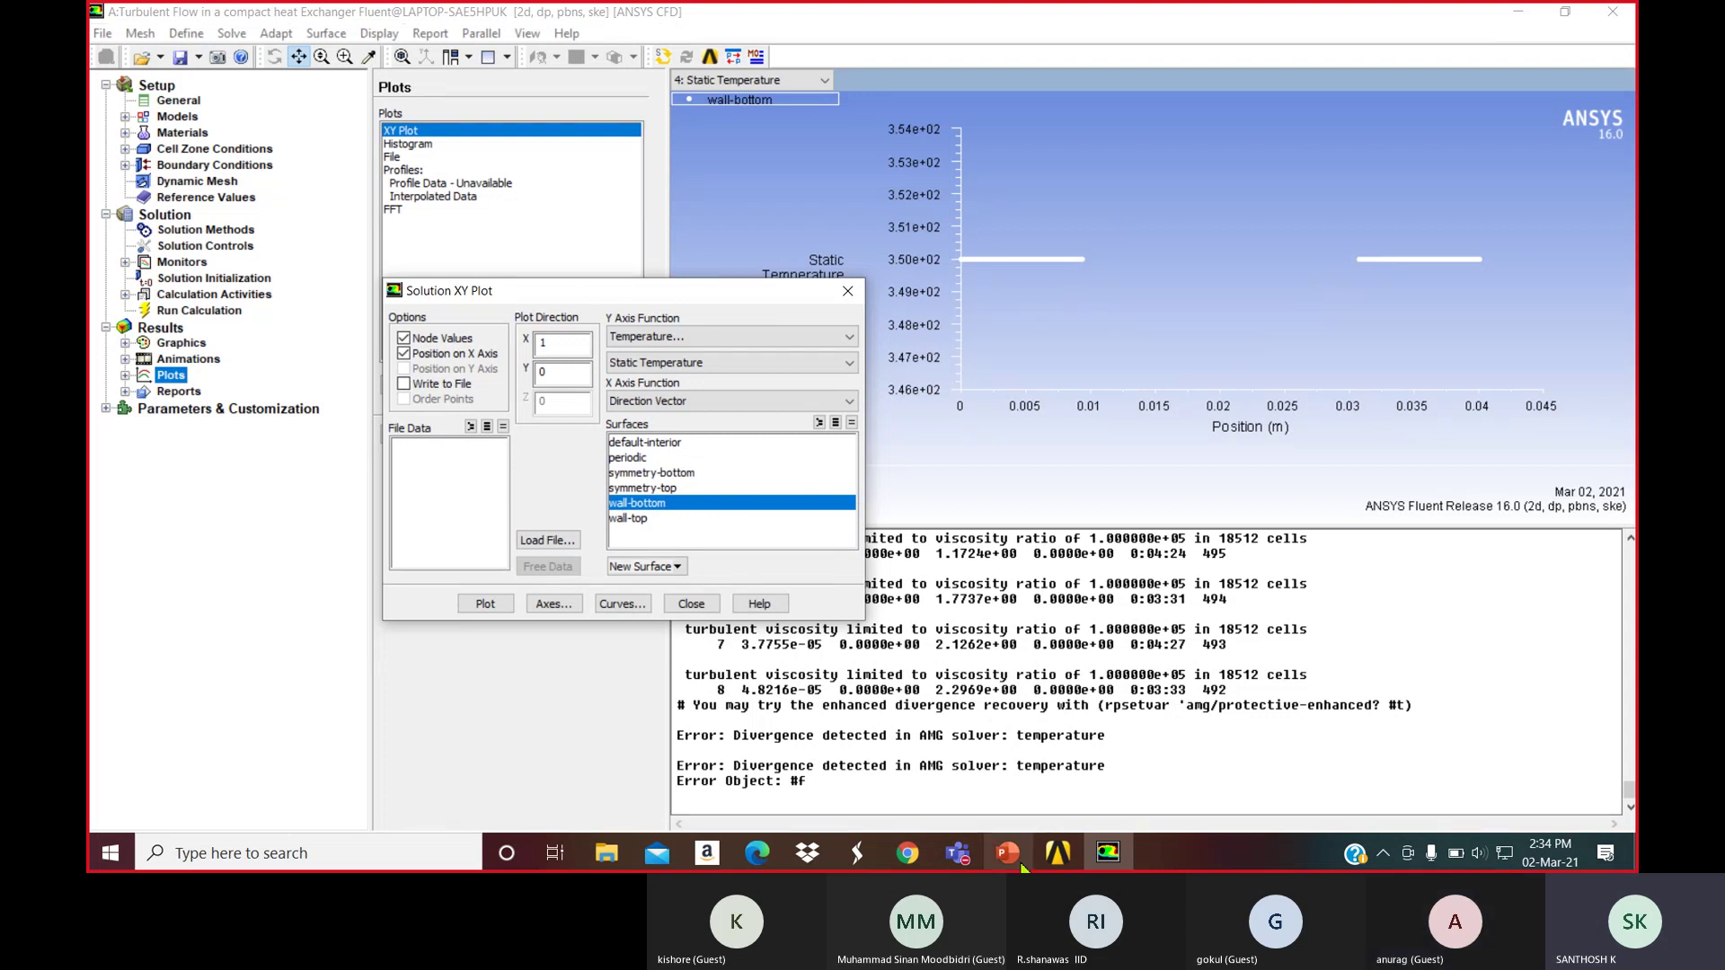
pyautogui.moveTo(1007, 848)
pyautogui.click(1026, 812)
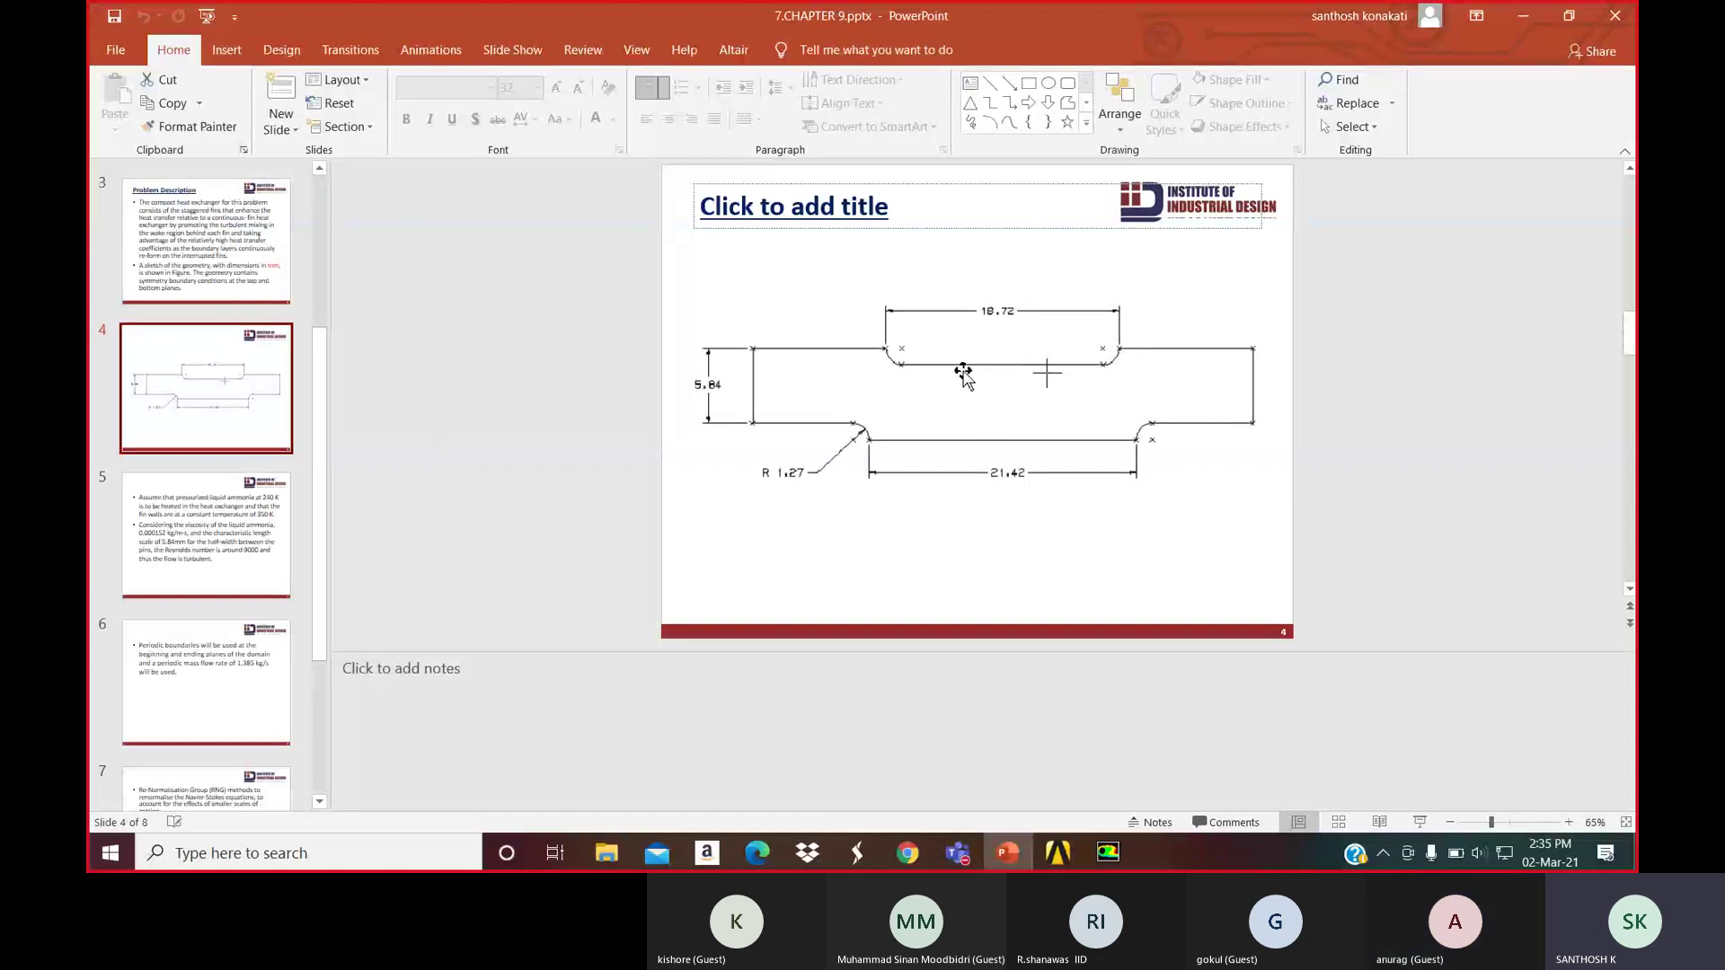
pyautogui.click(1523, 16)
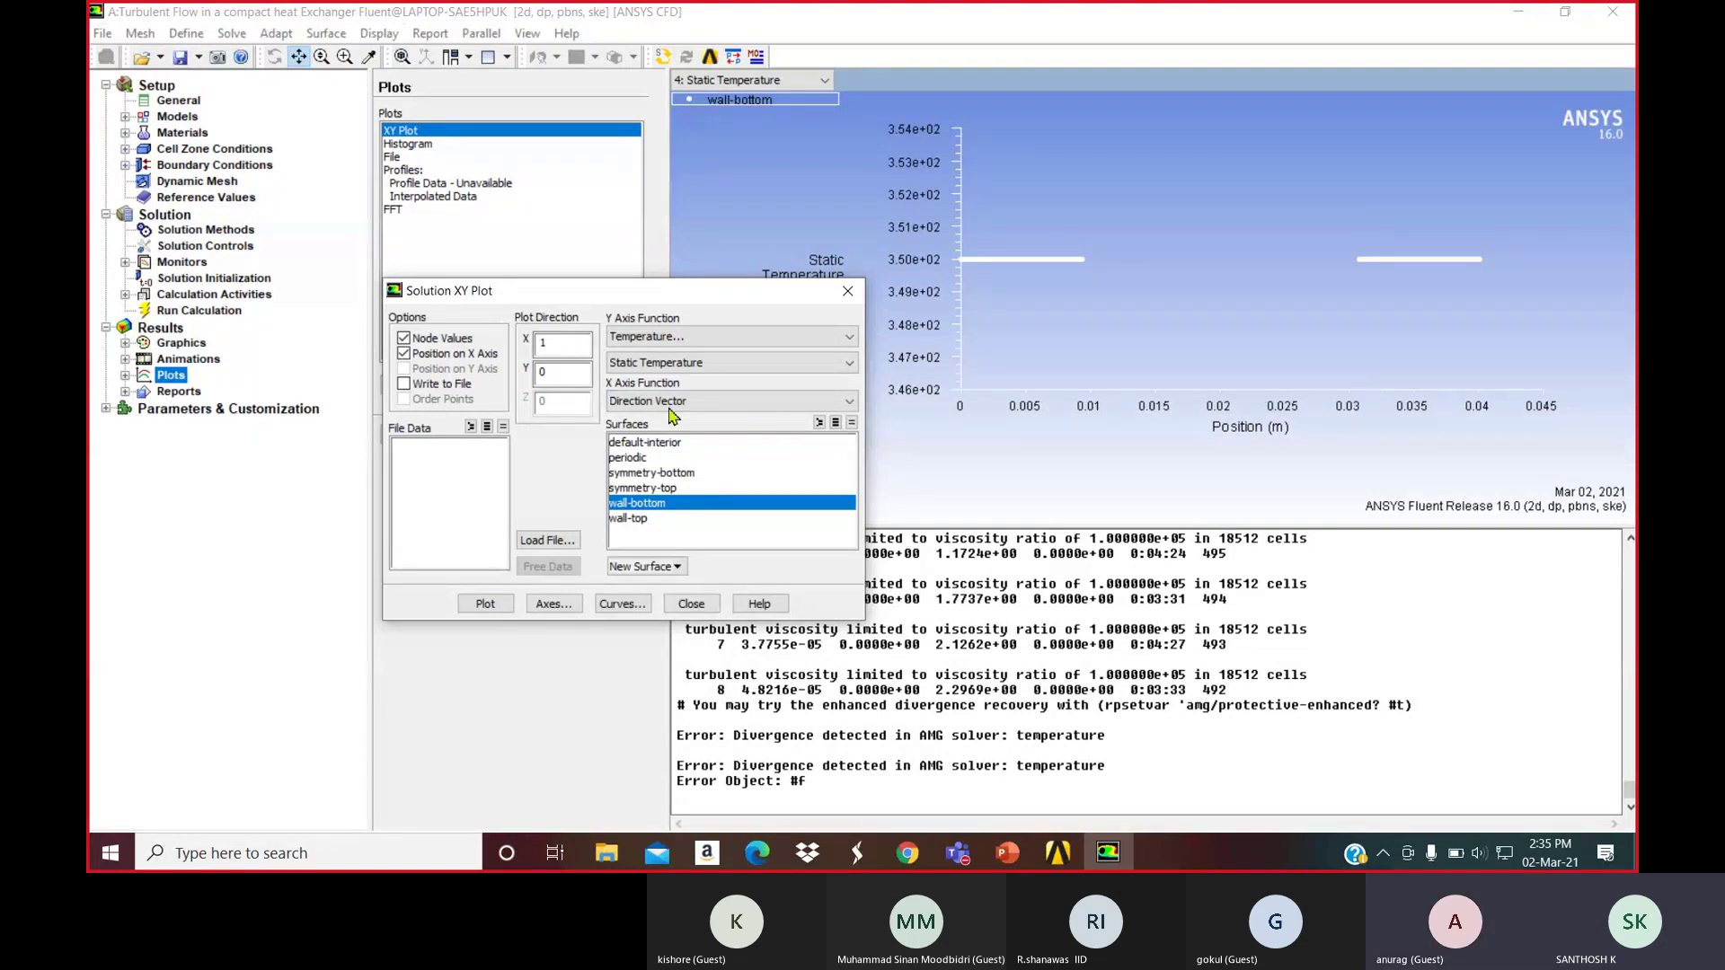
# Plot static temperature along the periodic surface
pyautogui.click(658, 364)
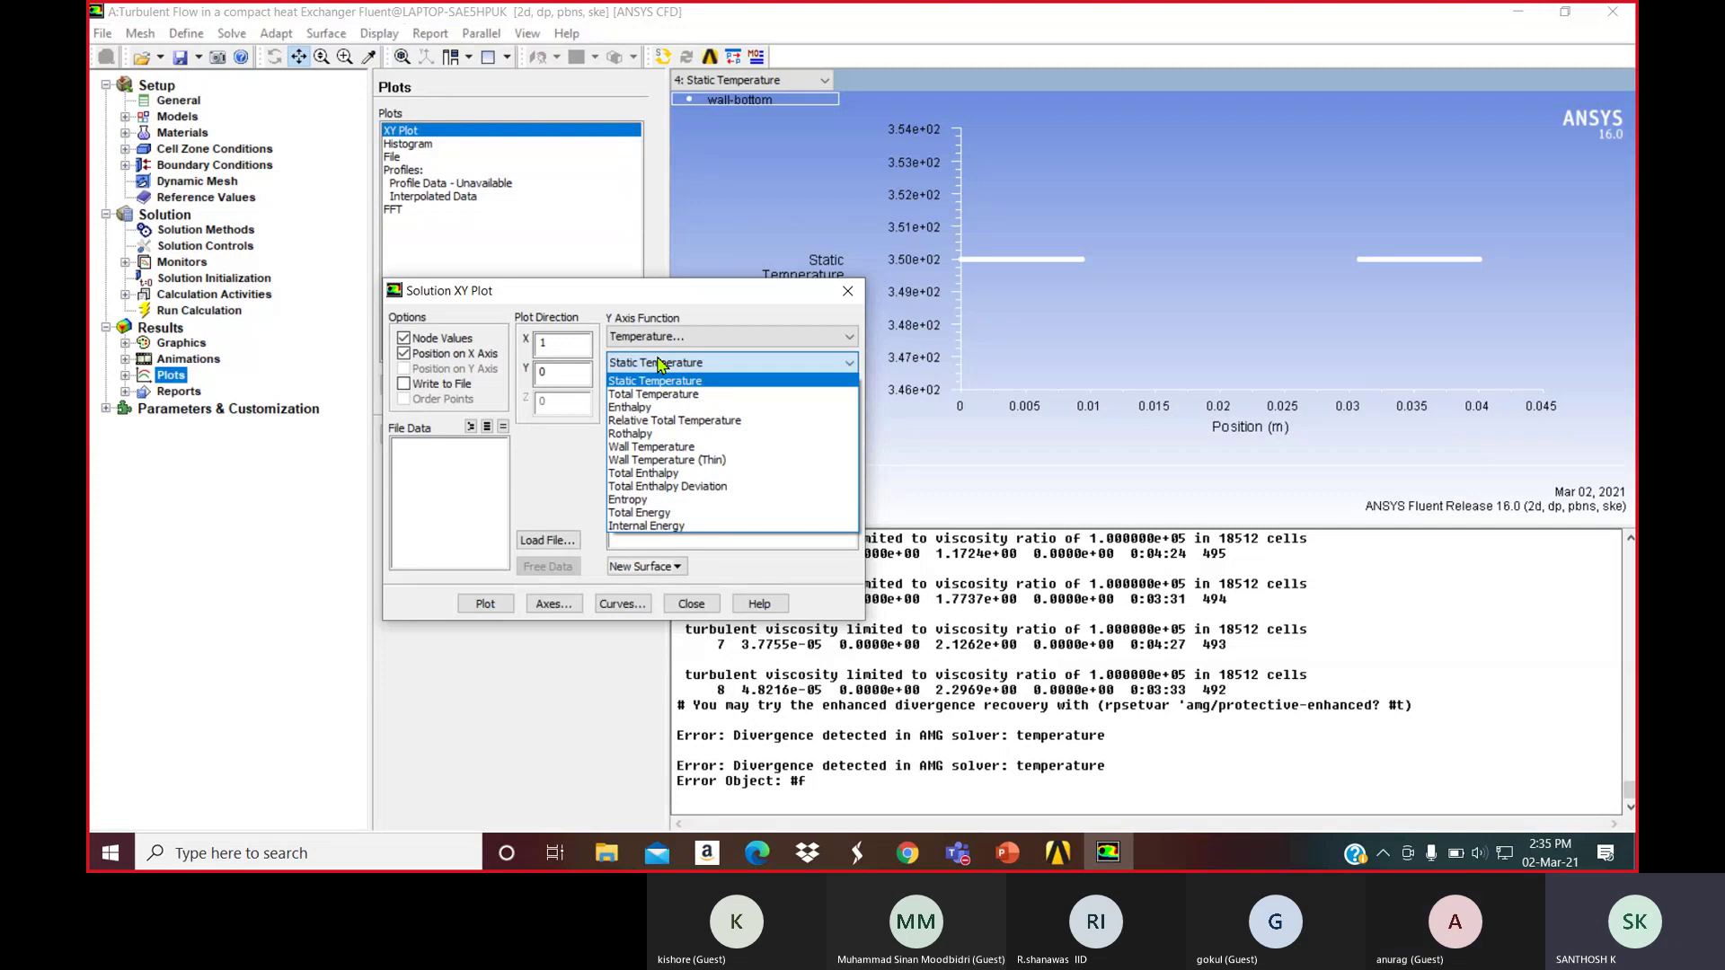
pyautogui.click(658, 364)
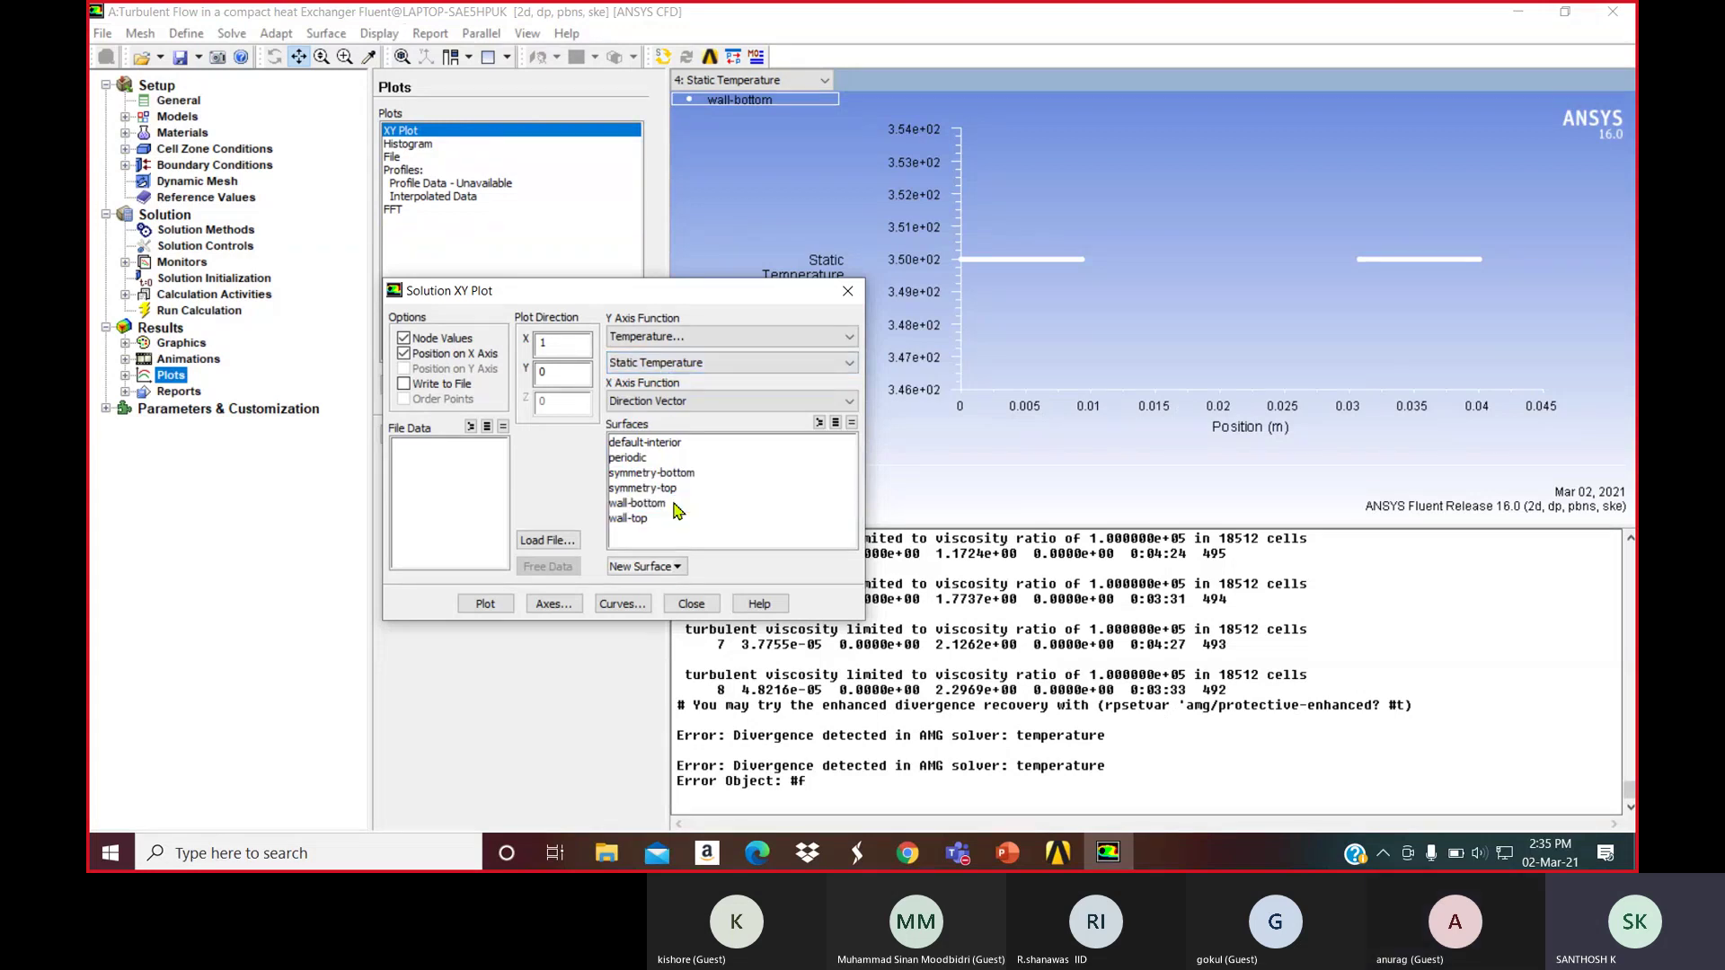
pyautogui.click(643, 460)
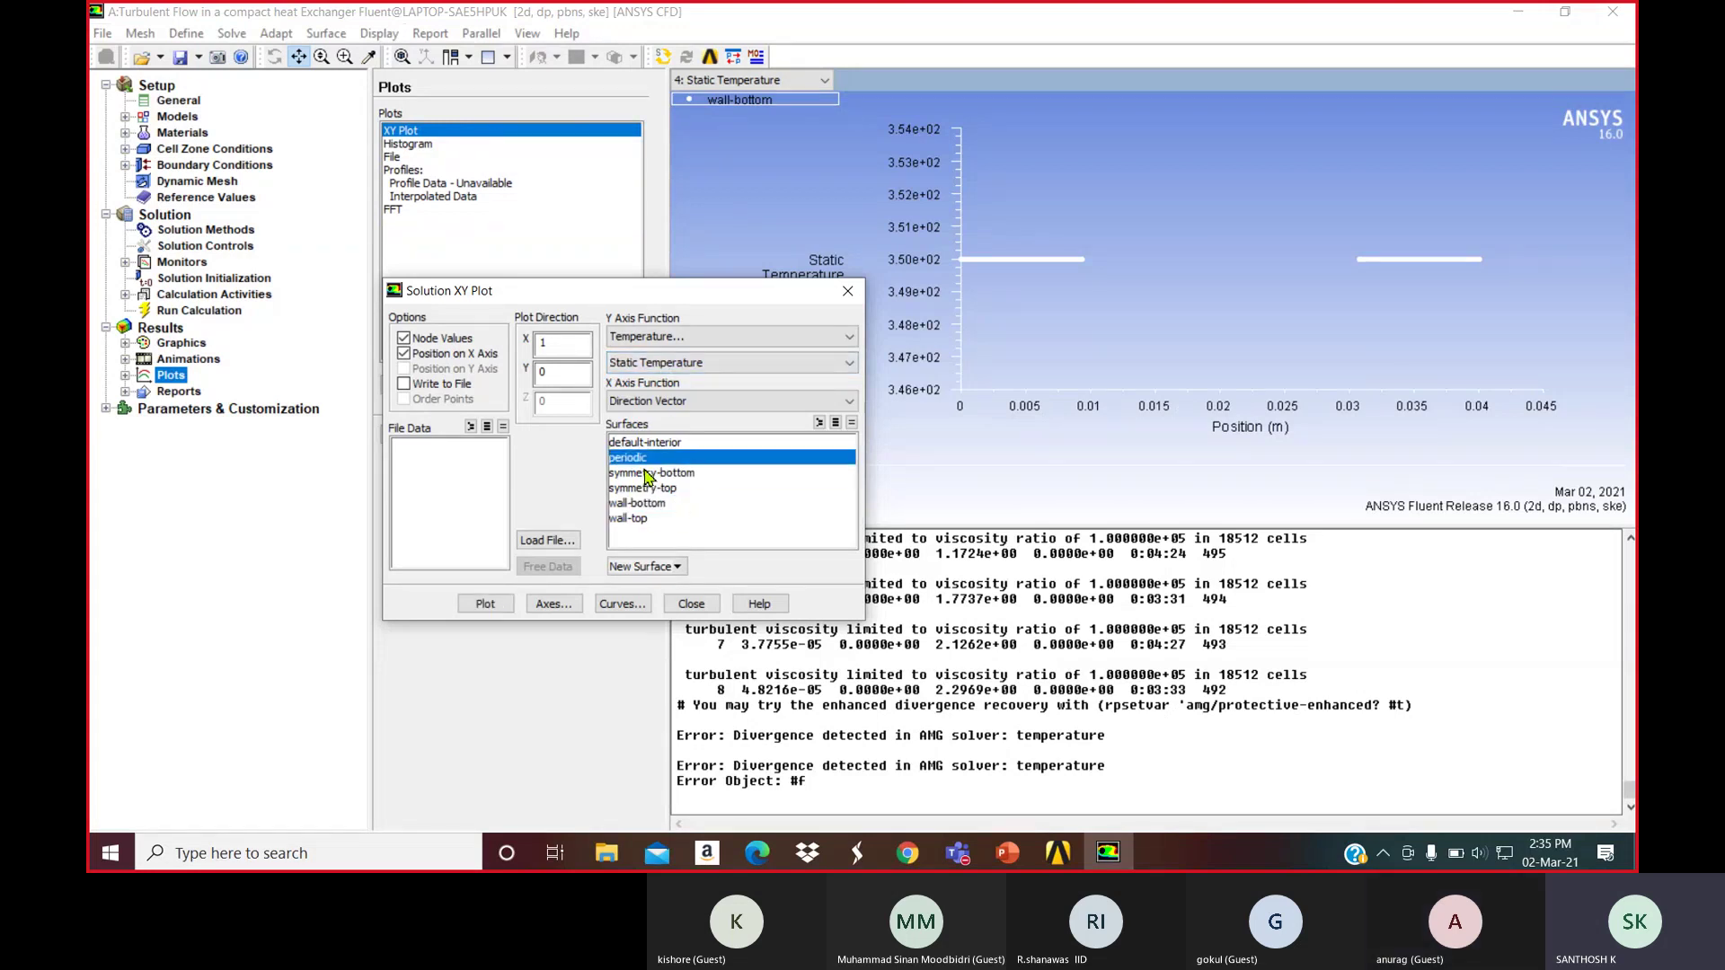
pyautogui.click(485, 604)
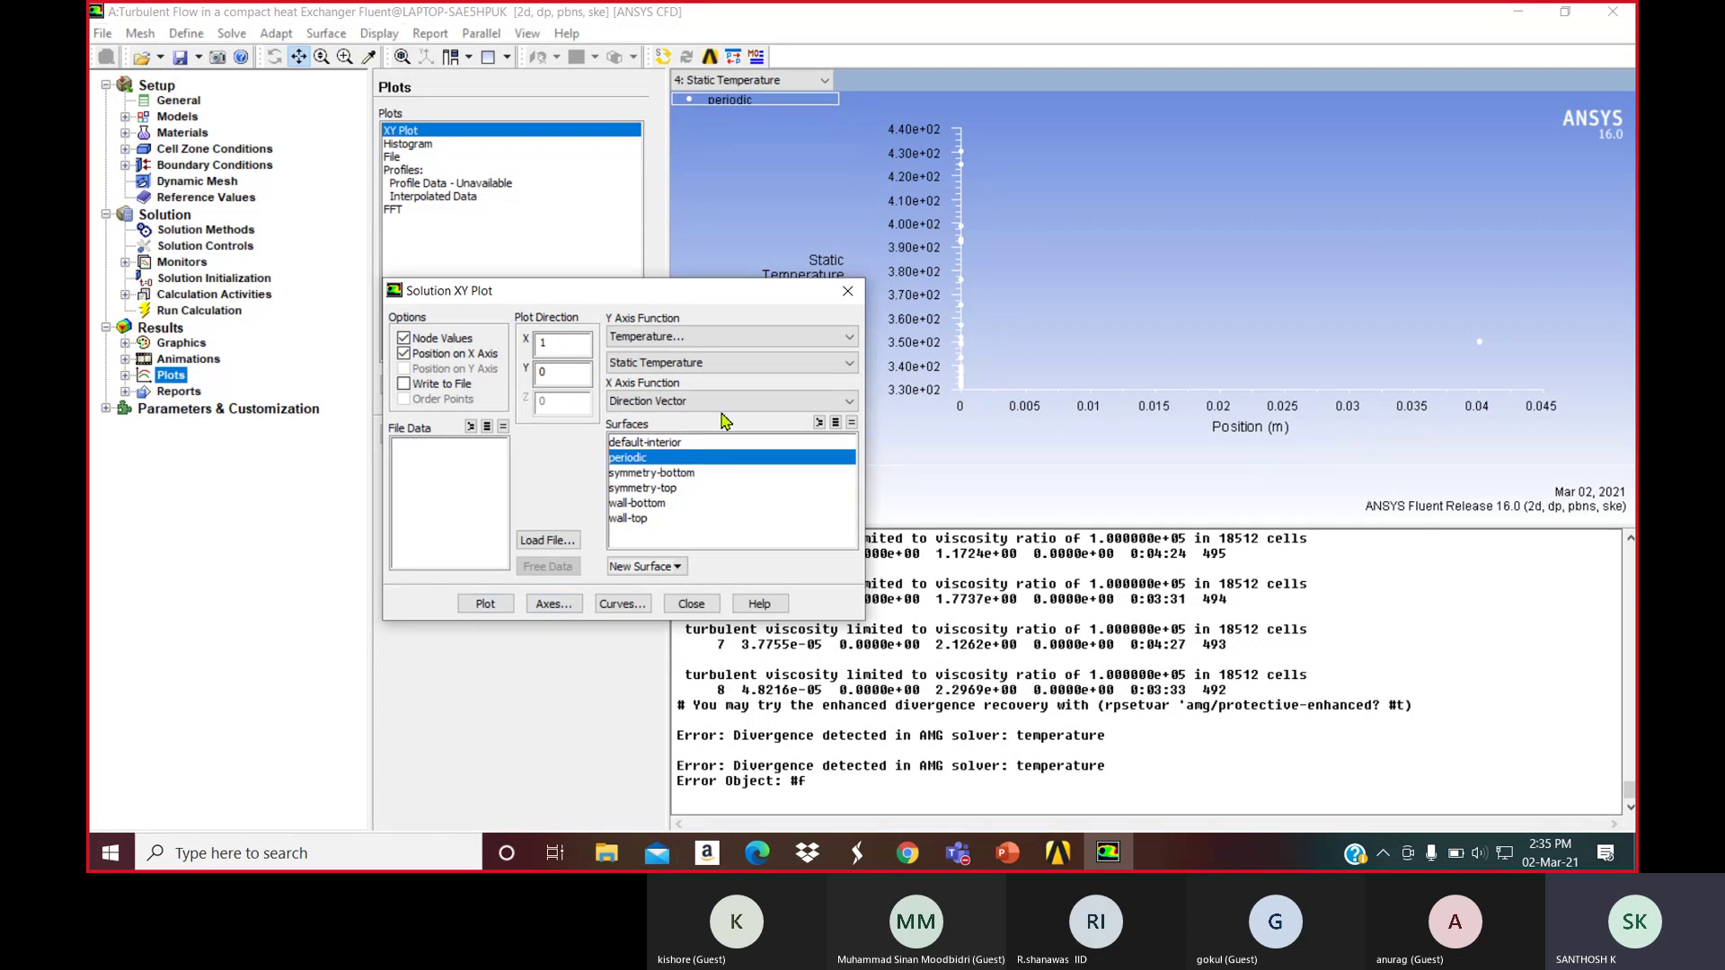
# Set the plot direction to X 0, Y 1 and replot along y
pyautogui.doubleClick(548, 344)
pyautogui.write('0')
pyautogui.press('Tab')
pyautogui.click(485, 604)
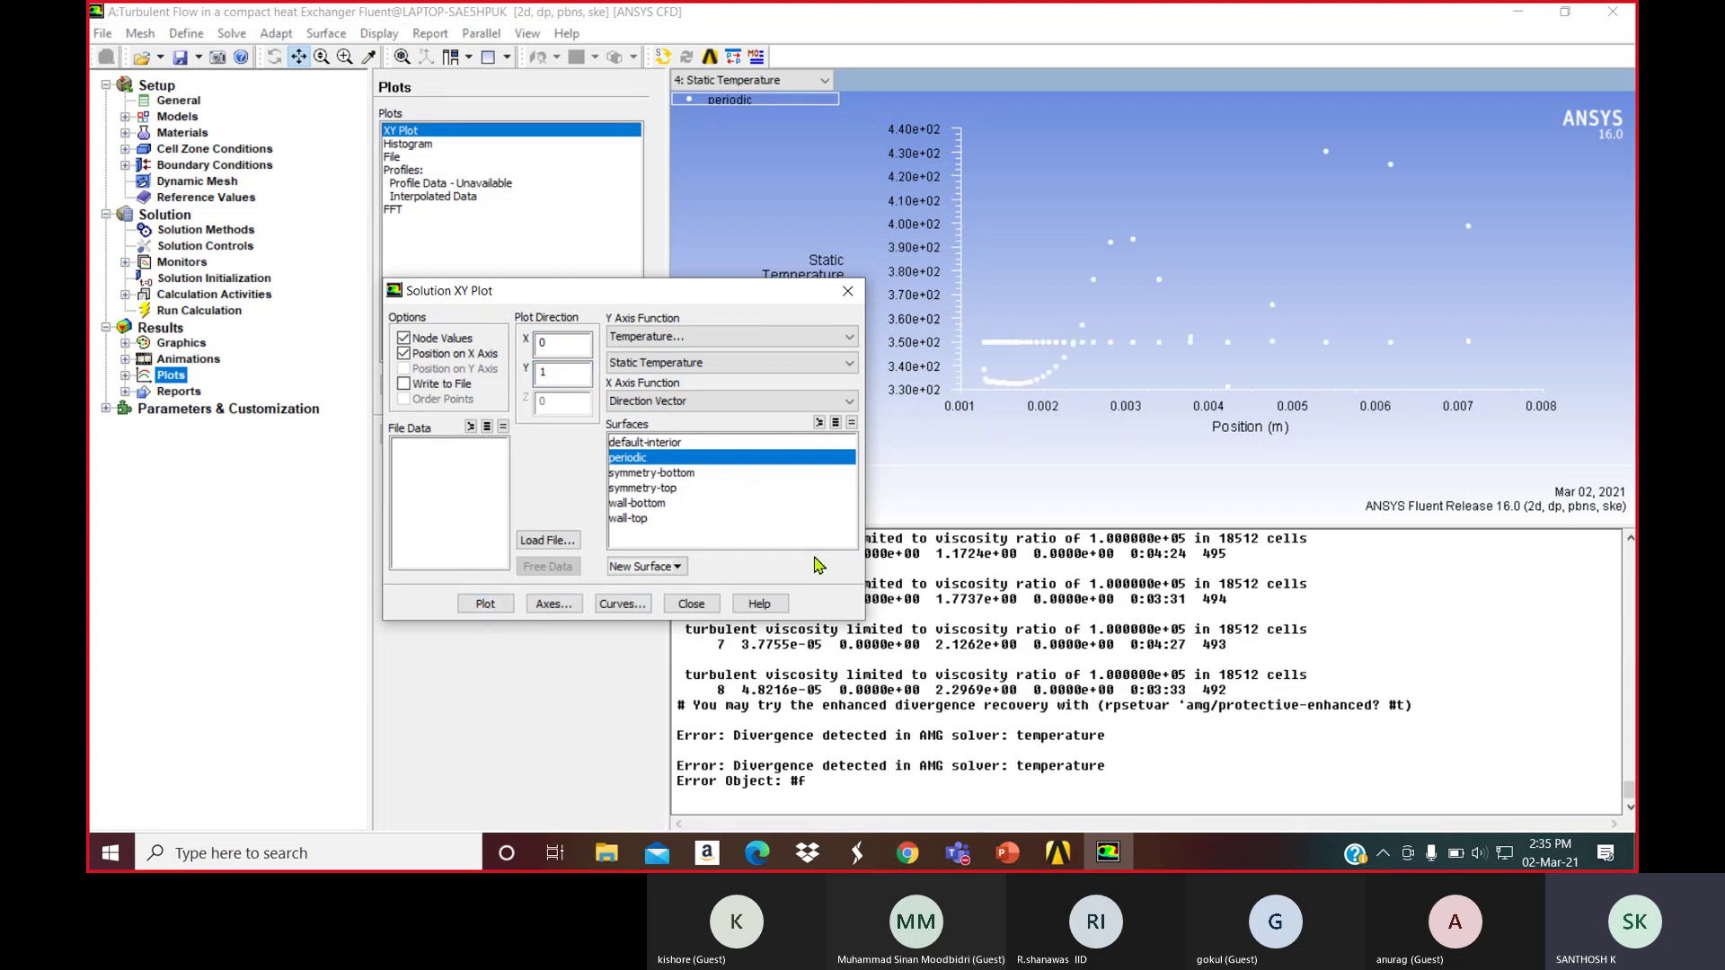
# Plot static temperature in y along wall-bottom, then along wall-top
pyautogui.click(639, 459)
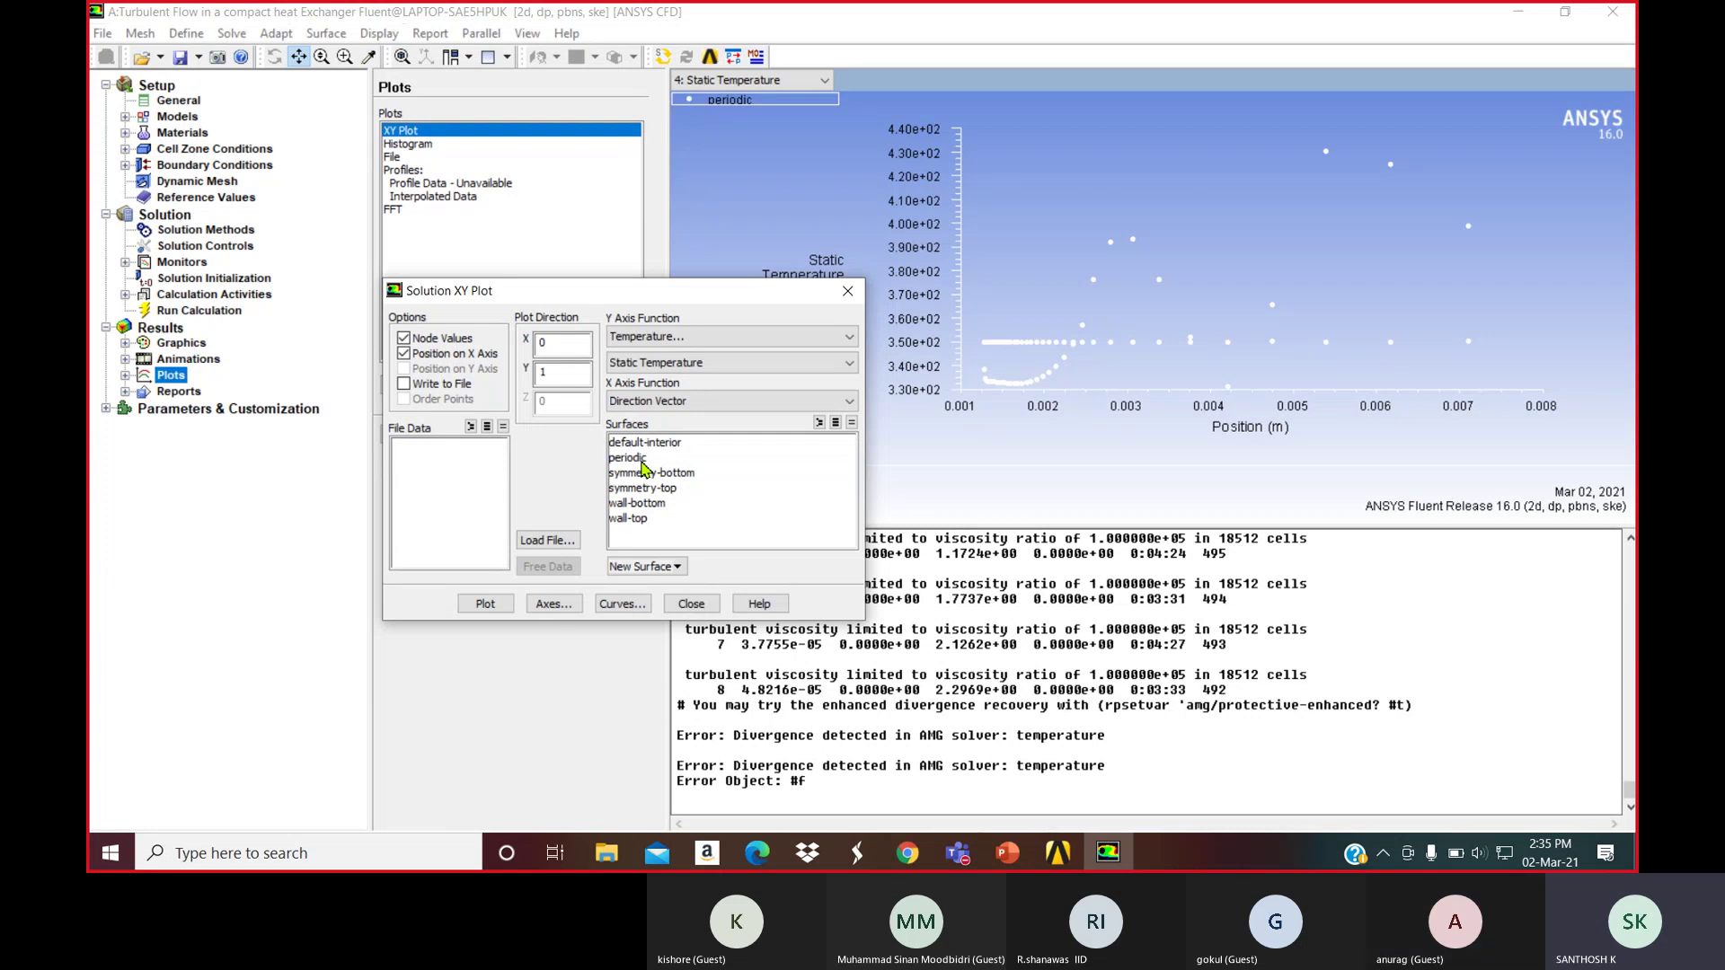
pyautogui.click(636, 504)
pyautogui.click(486, 604)
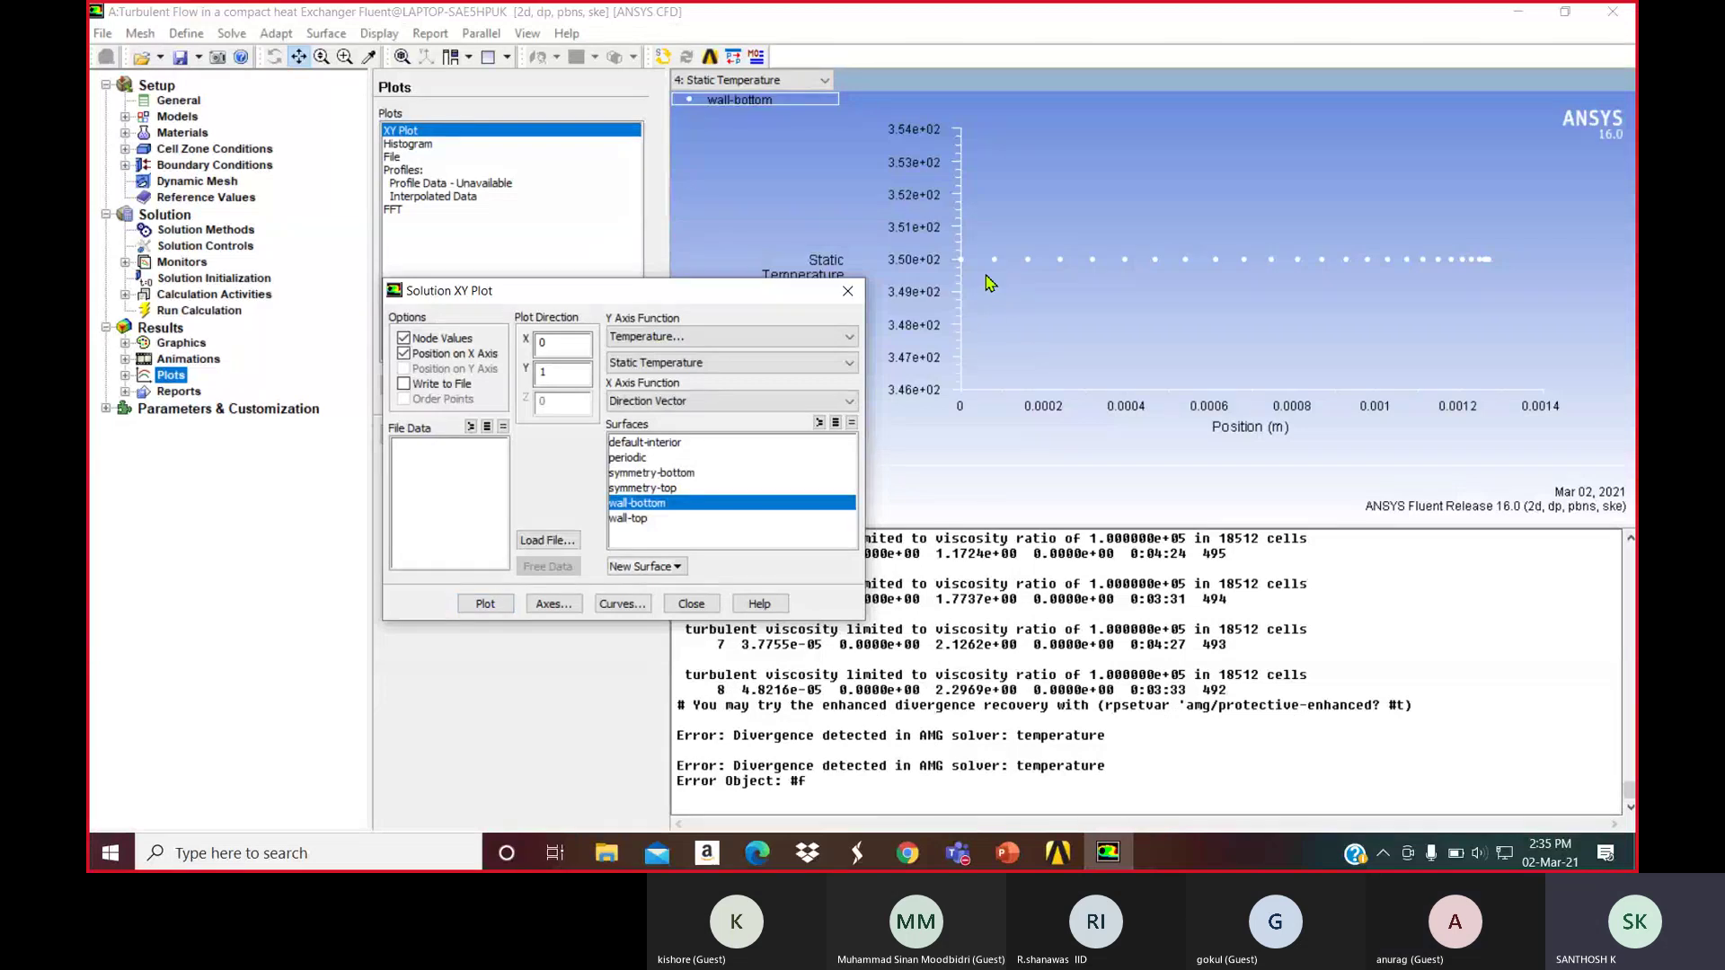
pyautogui.click(671, 503)
pyautogui.click(630, 520)
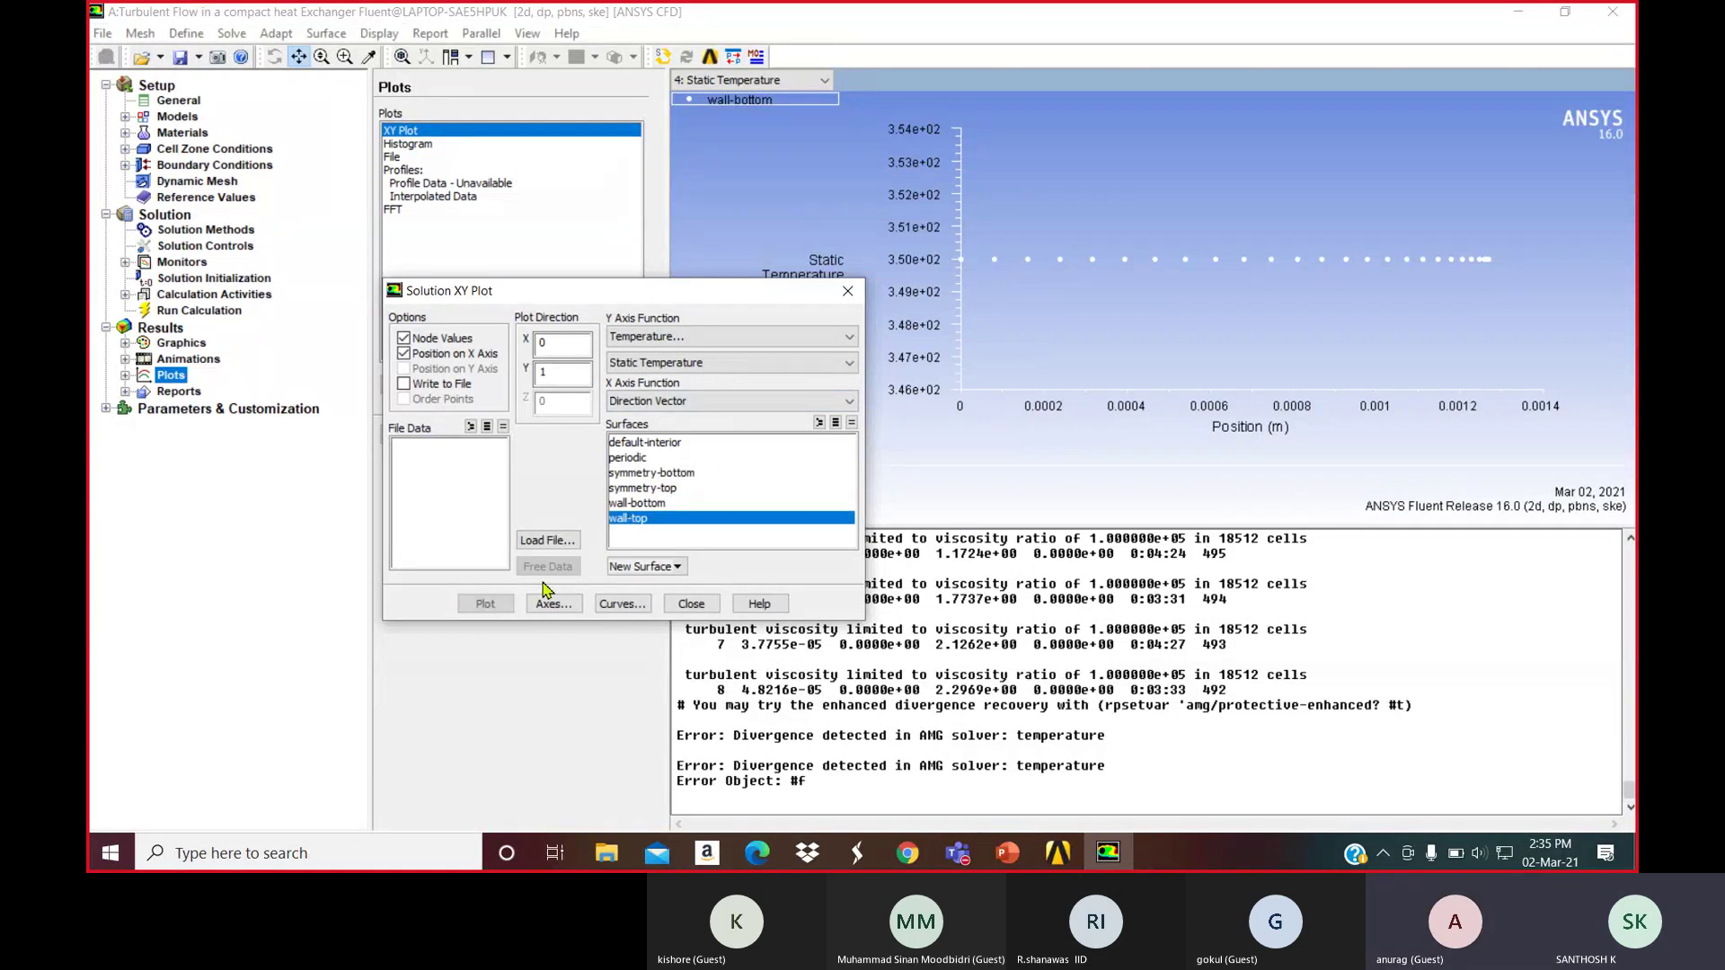
pyautogui.click(486, 604)
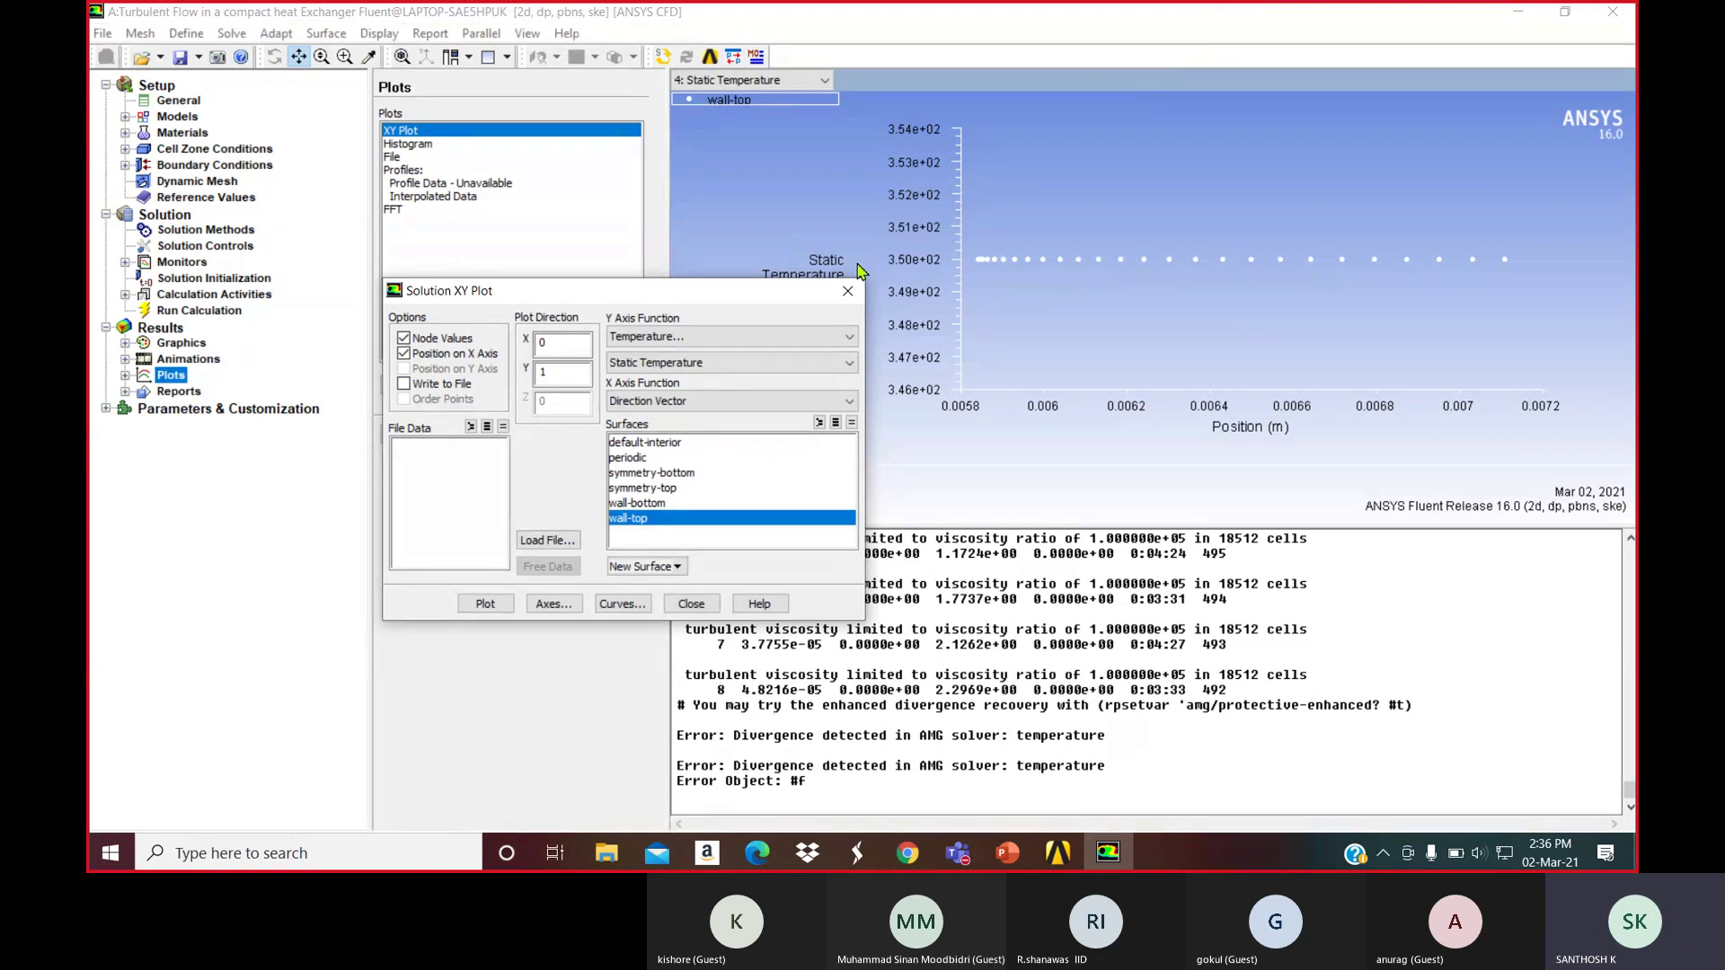
# Close the XY plot settings and keep the Static Temperature plot window shown
pyautogui.click(848, 293)
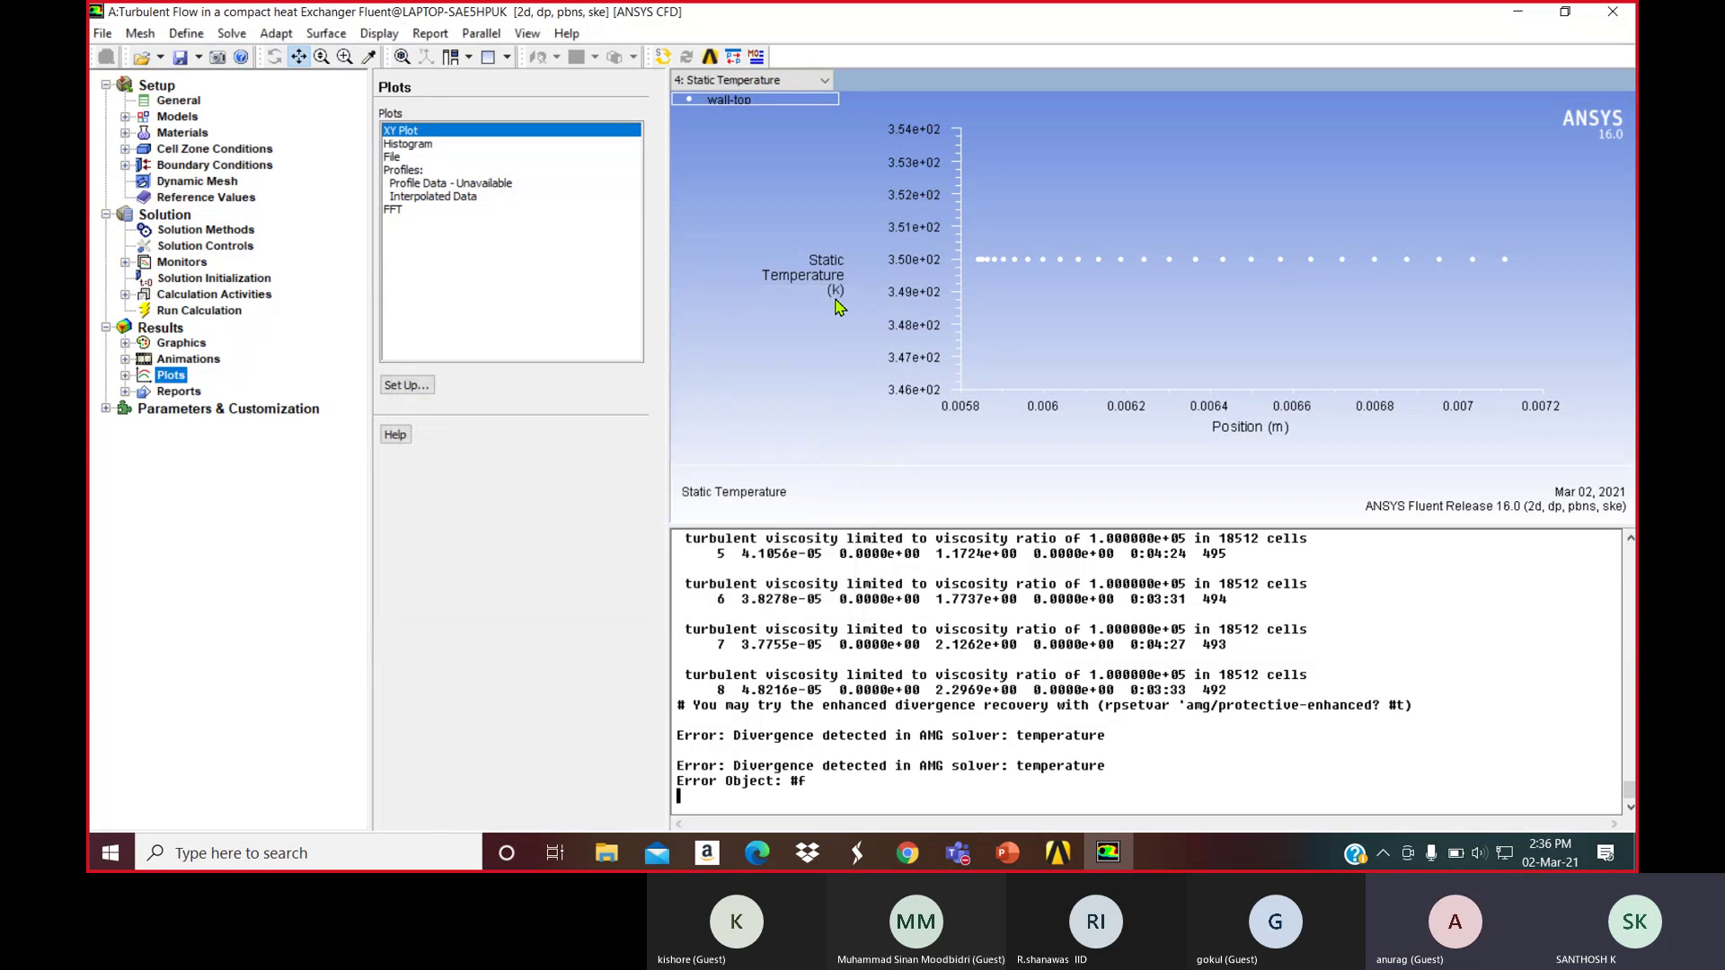
pyautogui.click(769, 82)
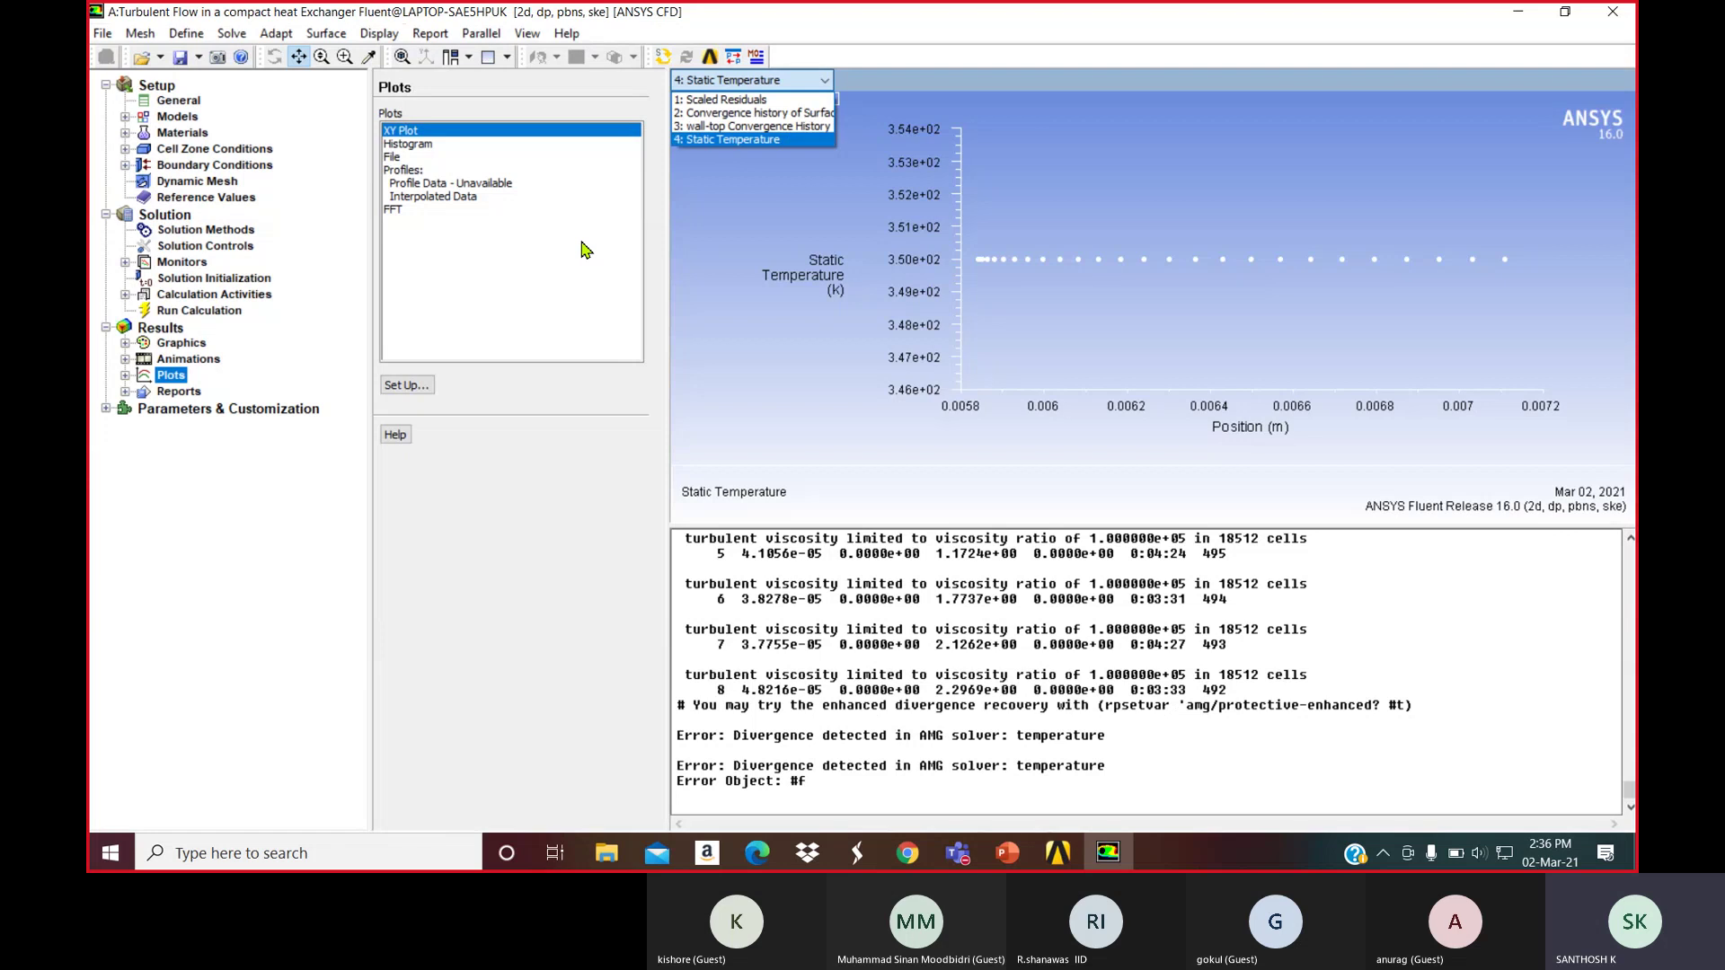
pyautogui.click(530, 255)
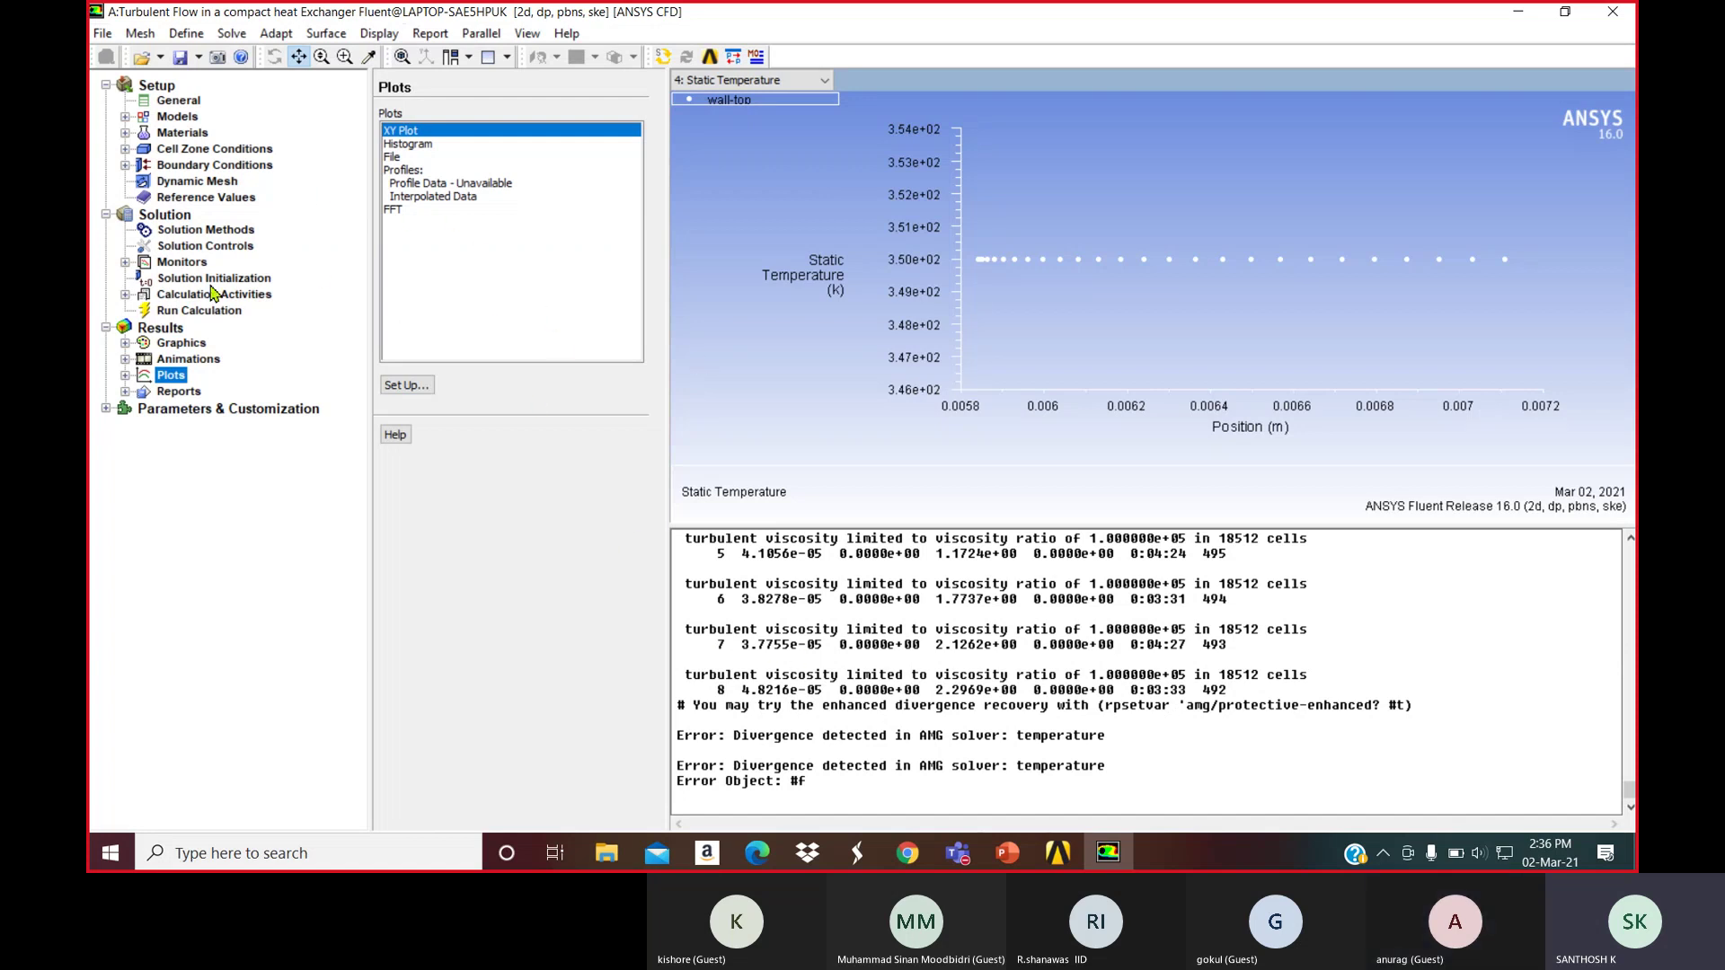
# Inspect the wall-top monitor's settings, then reopen the XY plot settings
pyautogui.click(193, 246)
pyautogui.click(182, 262)
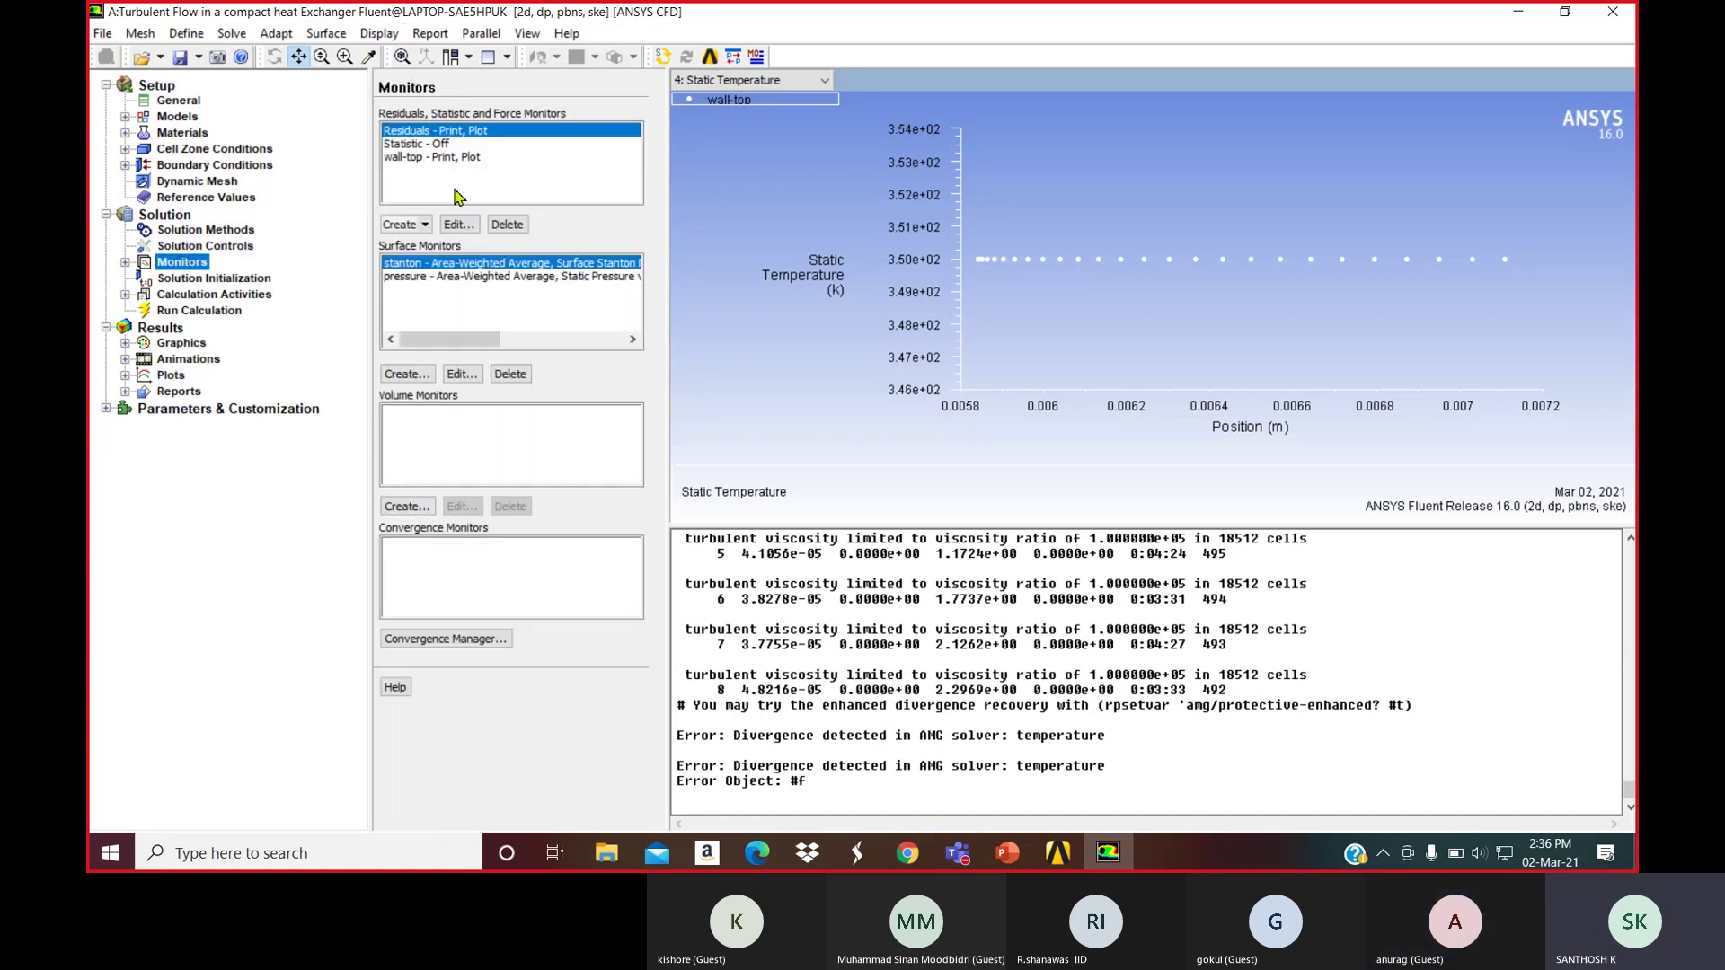
pyautogui.click(454, 158)
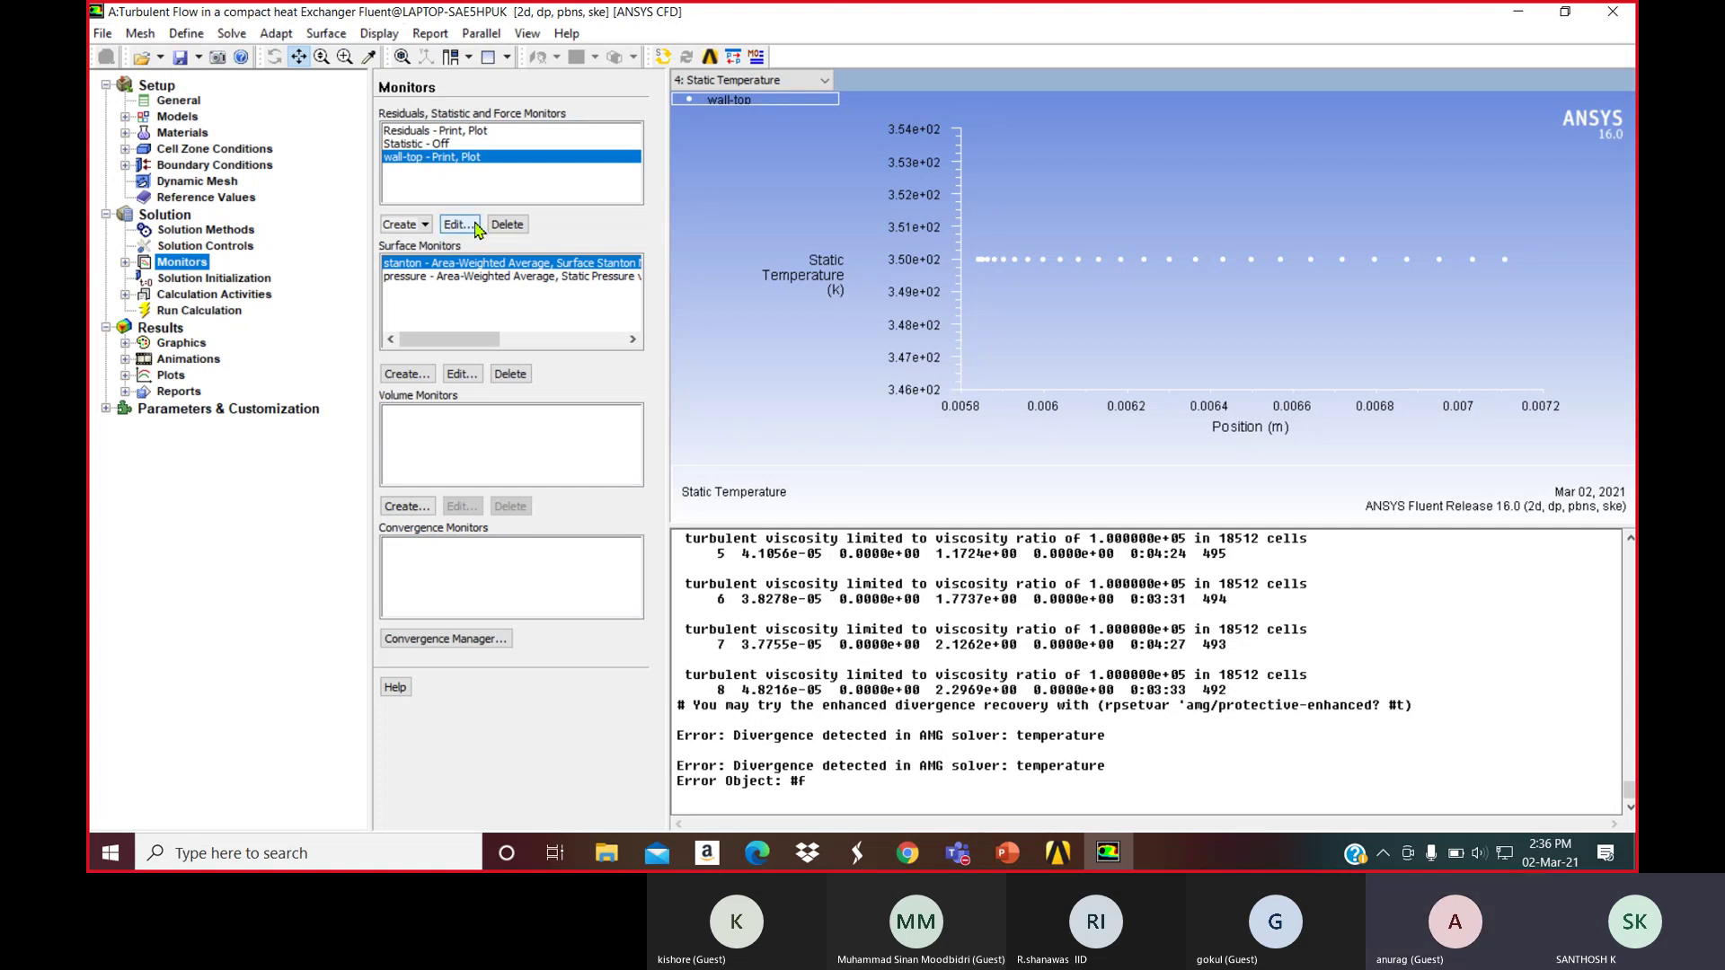
pyautogui.doubleClick(452, 158)
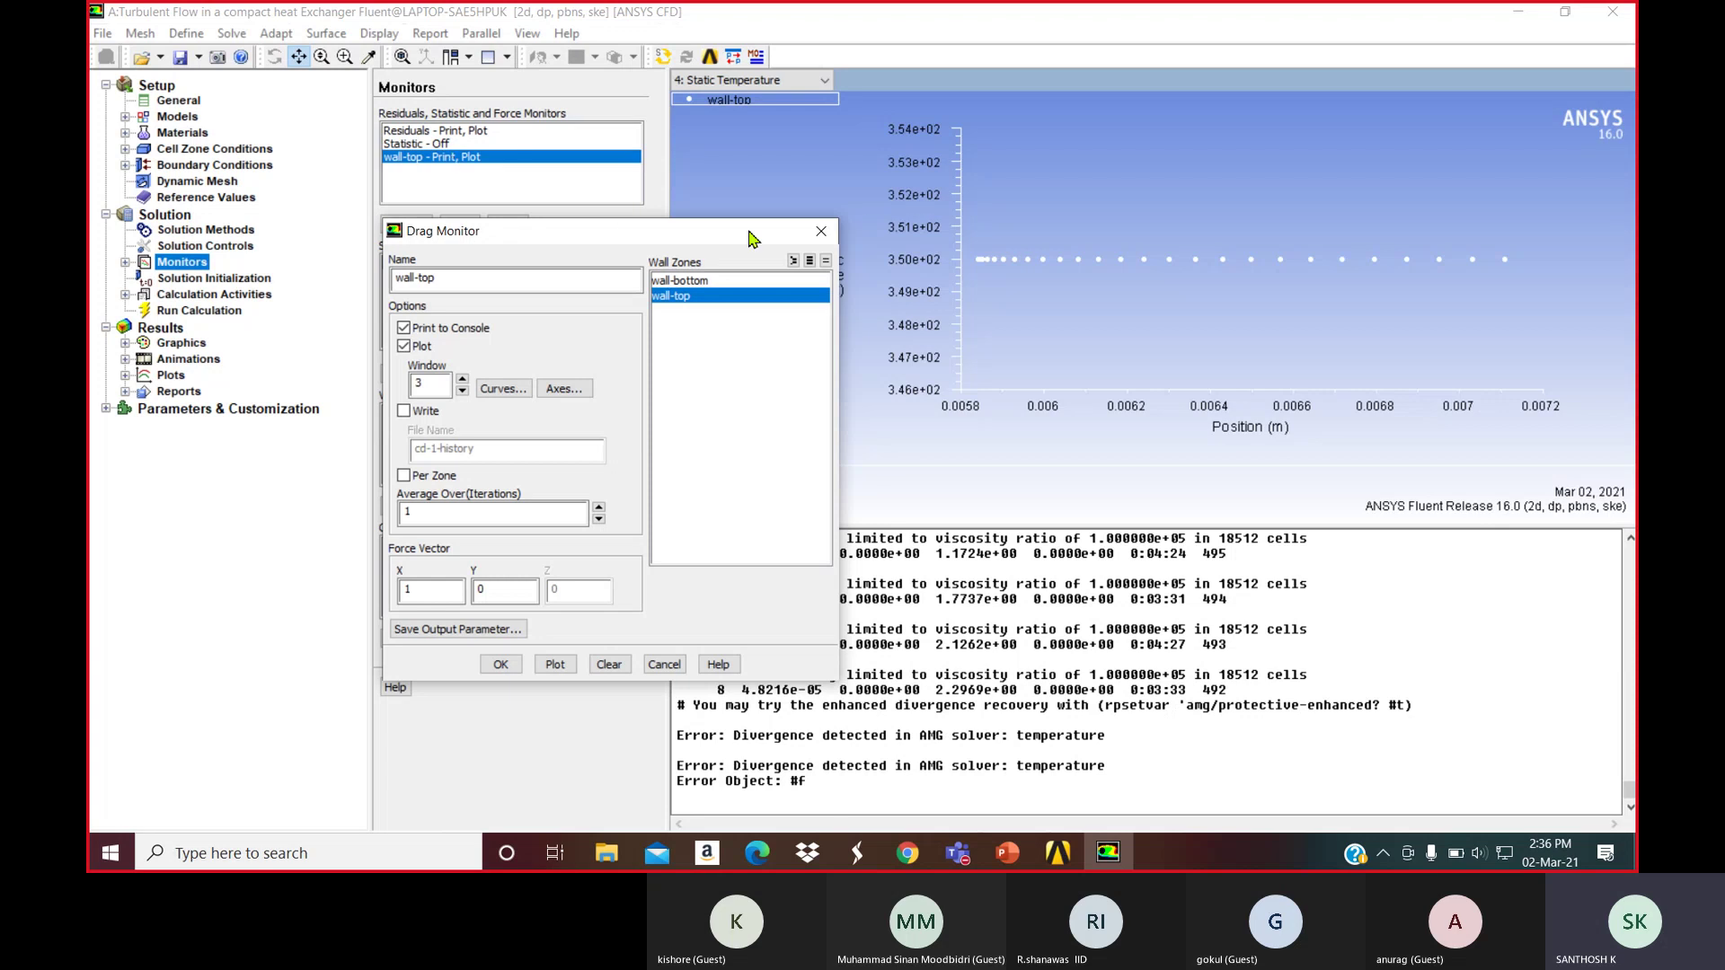
pyautogui.click(819, 233)
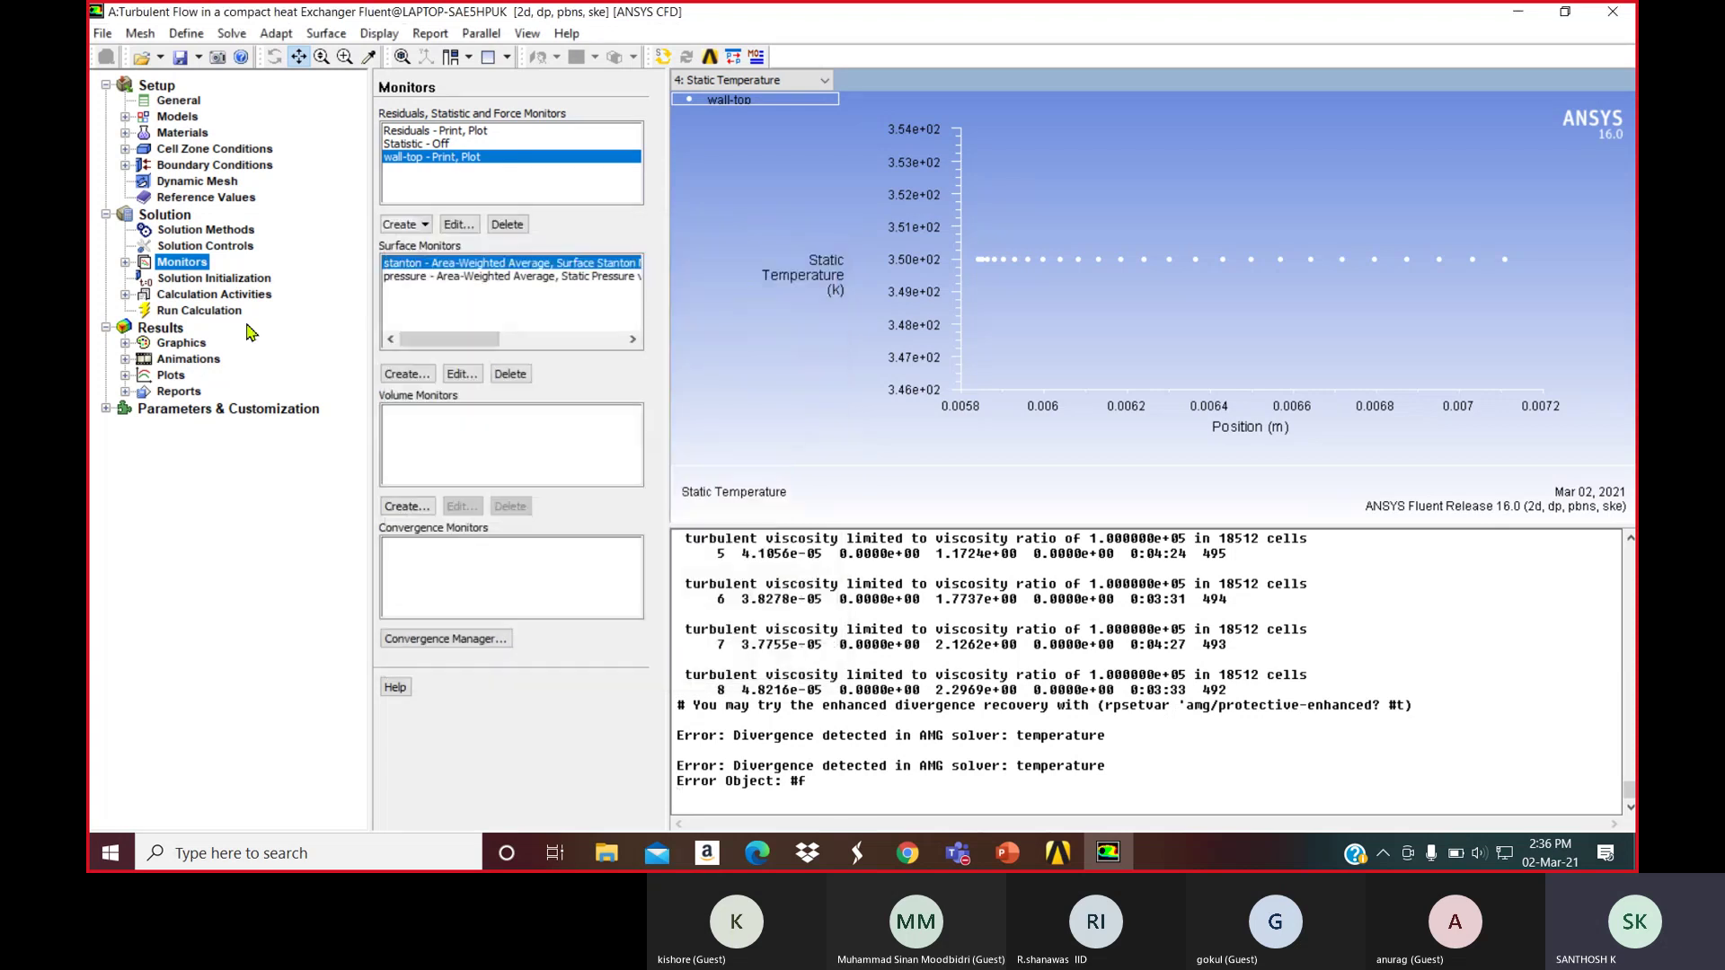
pyautogui.click(175, 378)
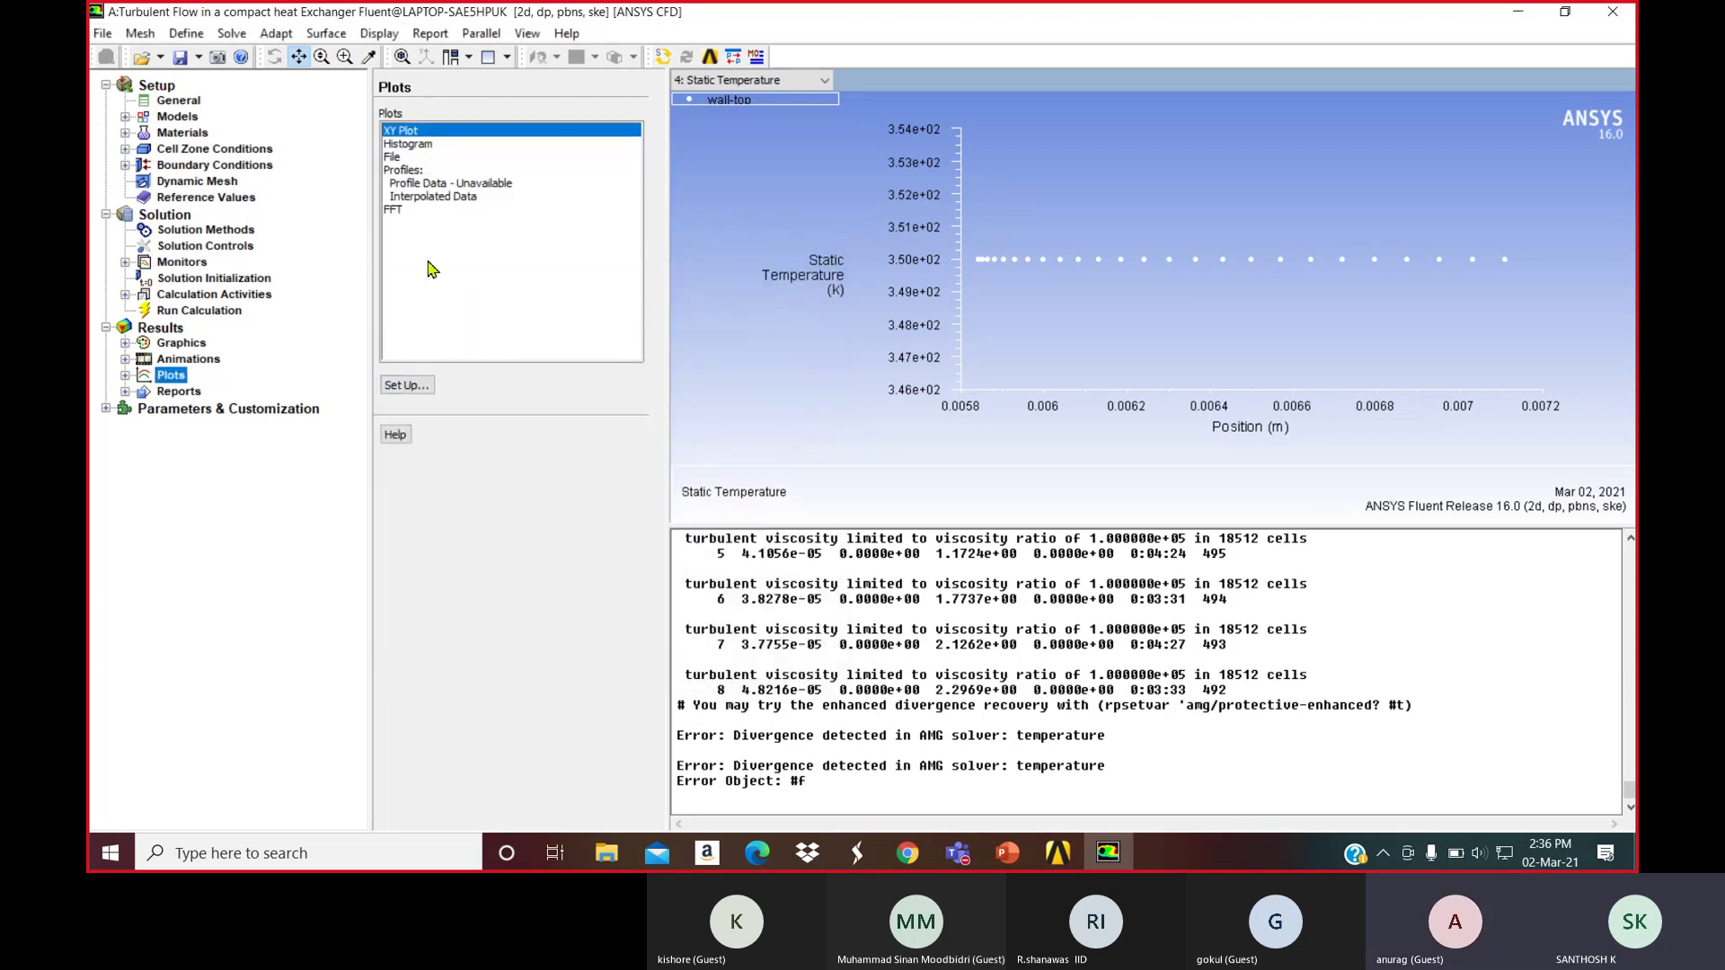
pyautogui.click(420, 386)
# Set Y axis to Wall Fluxes > Wall Shear Stress, keep Direction Vector X axis, close without plotting
pyautogui.click(638, 337)
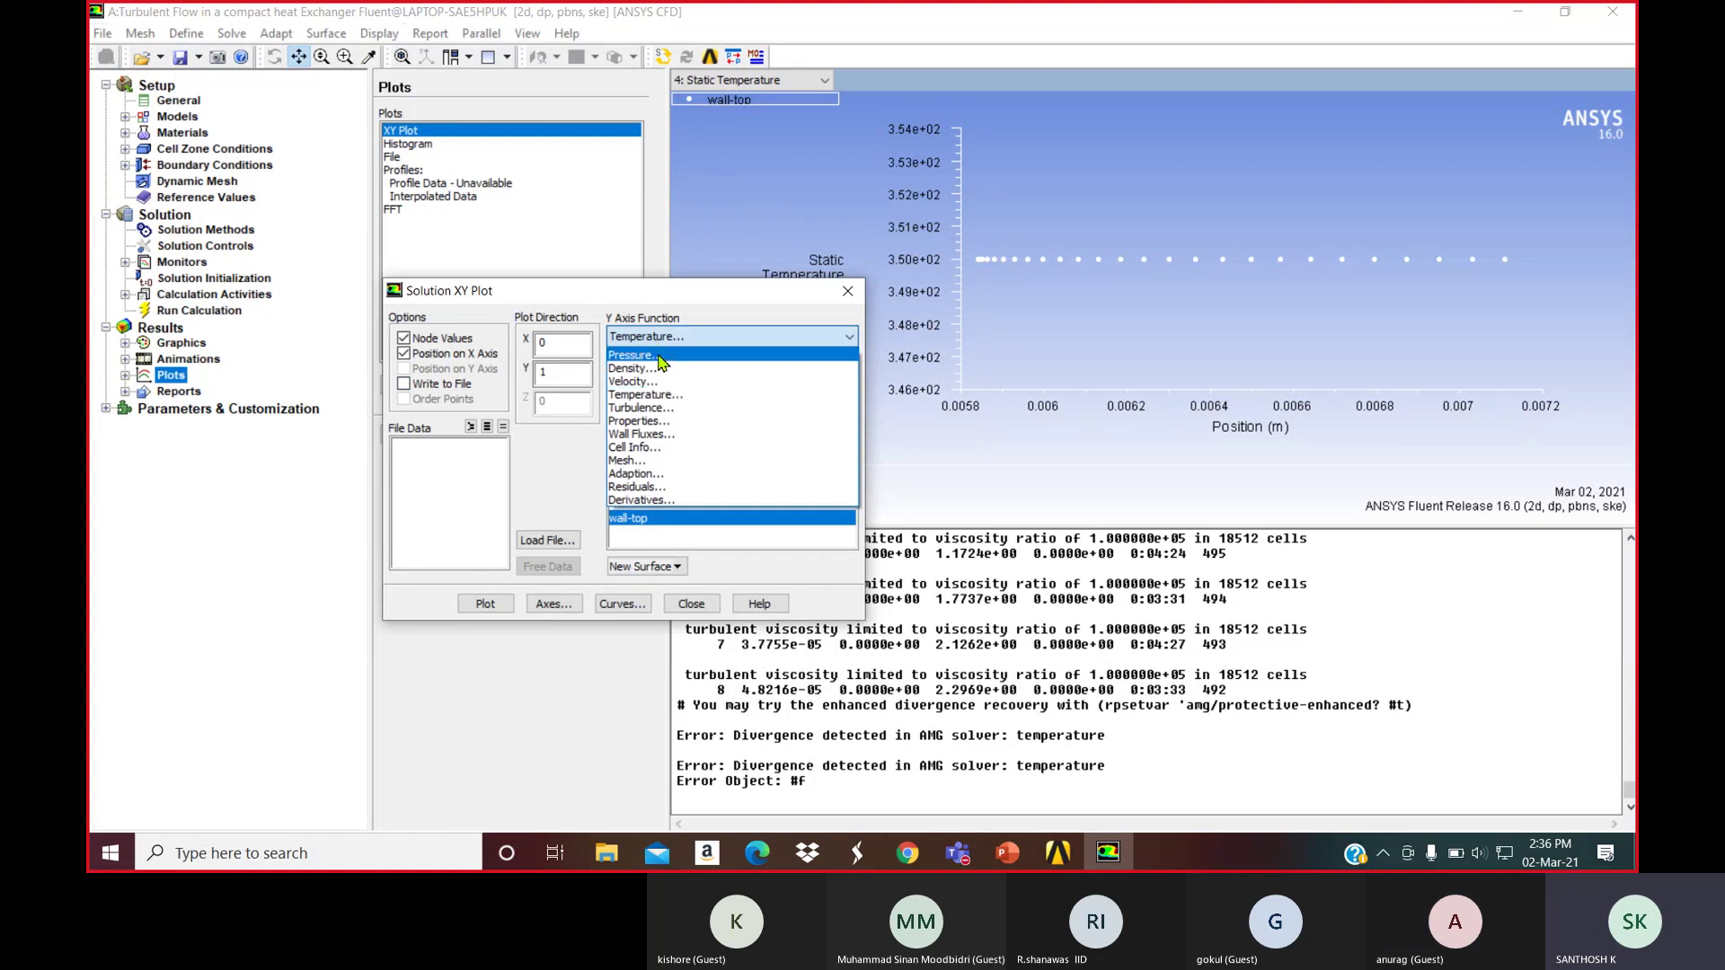
pyautogui.click(647, 438)
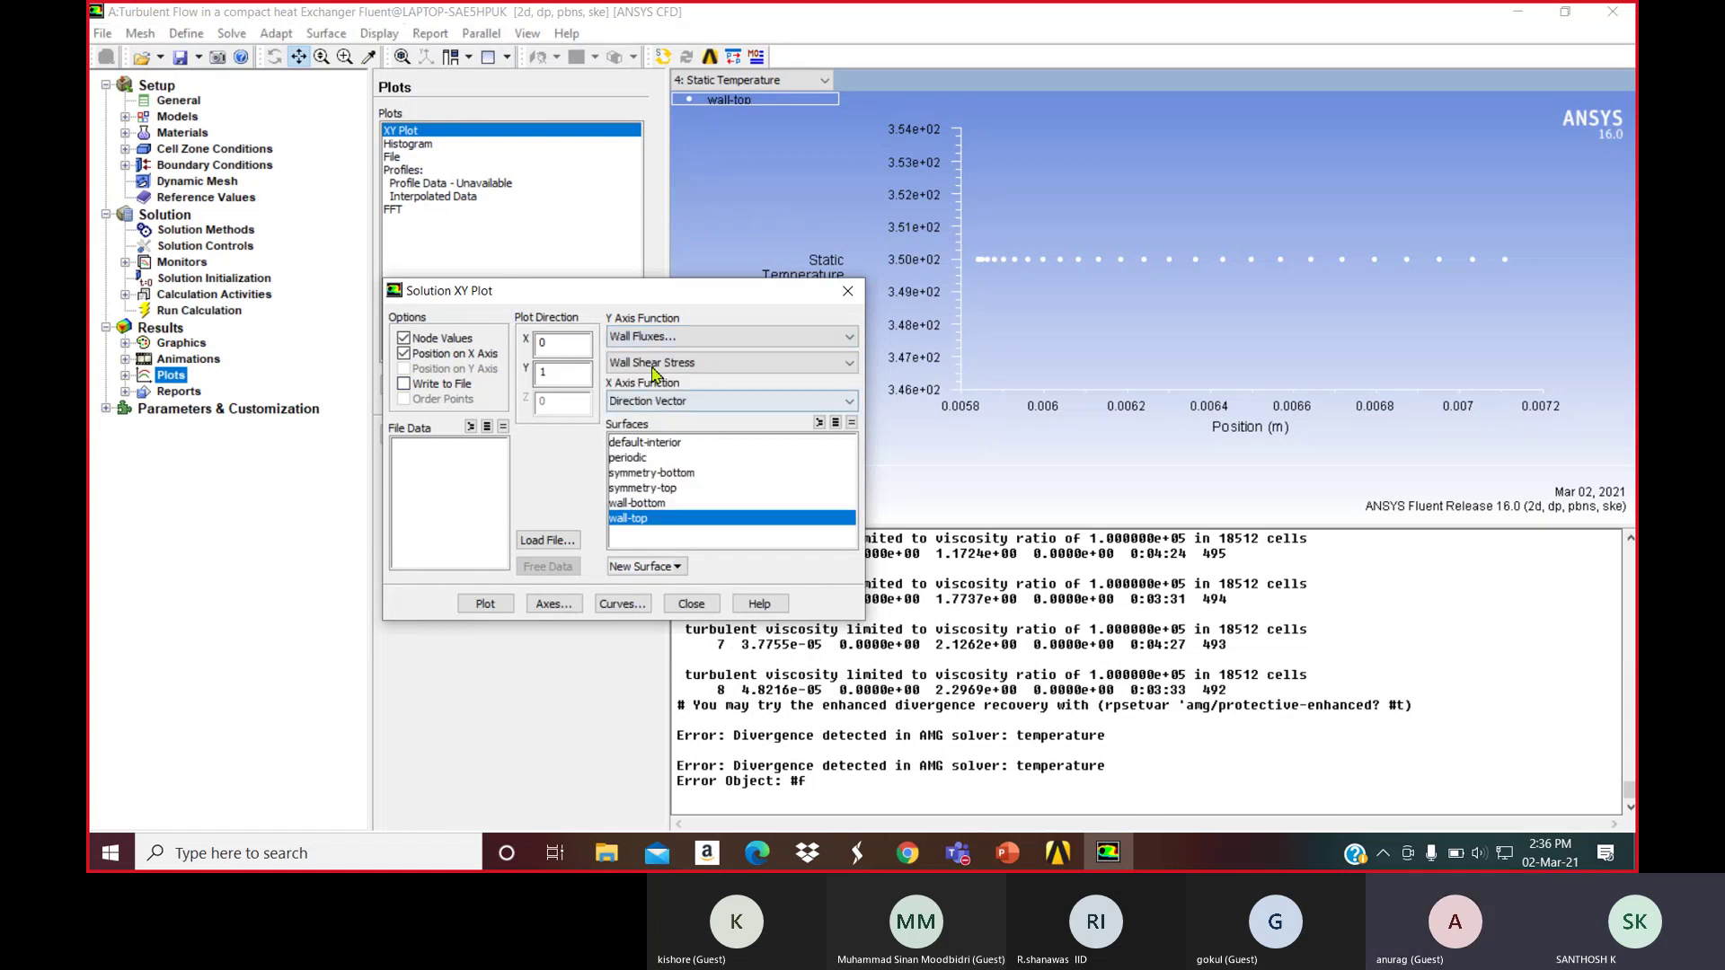
pyautogui.click(658, 362)
pyautogui.click(658, 364)
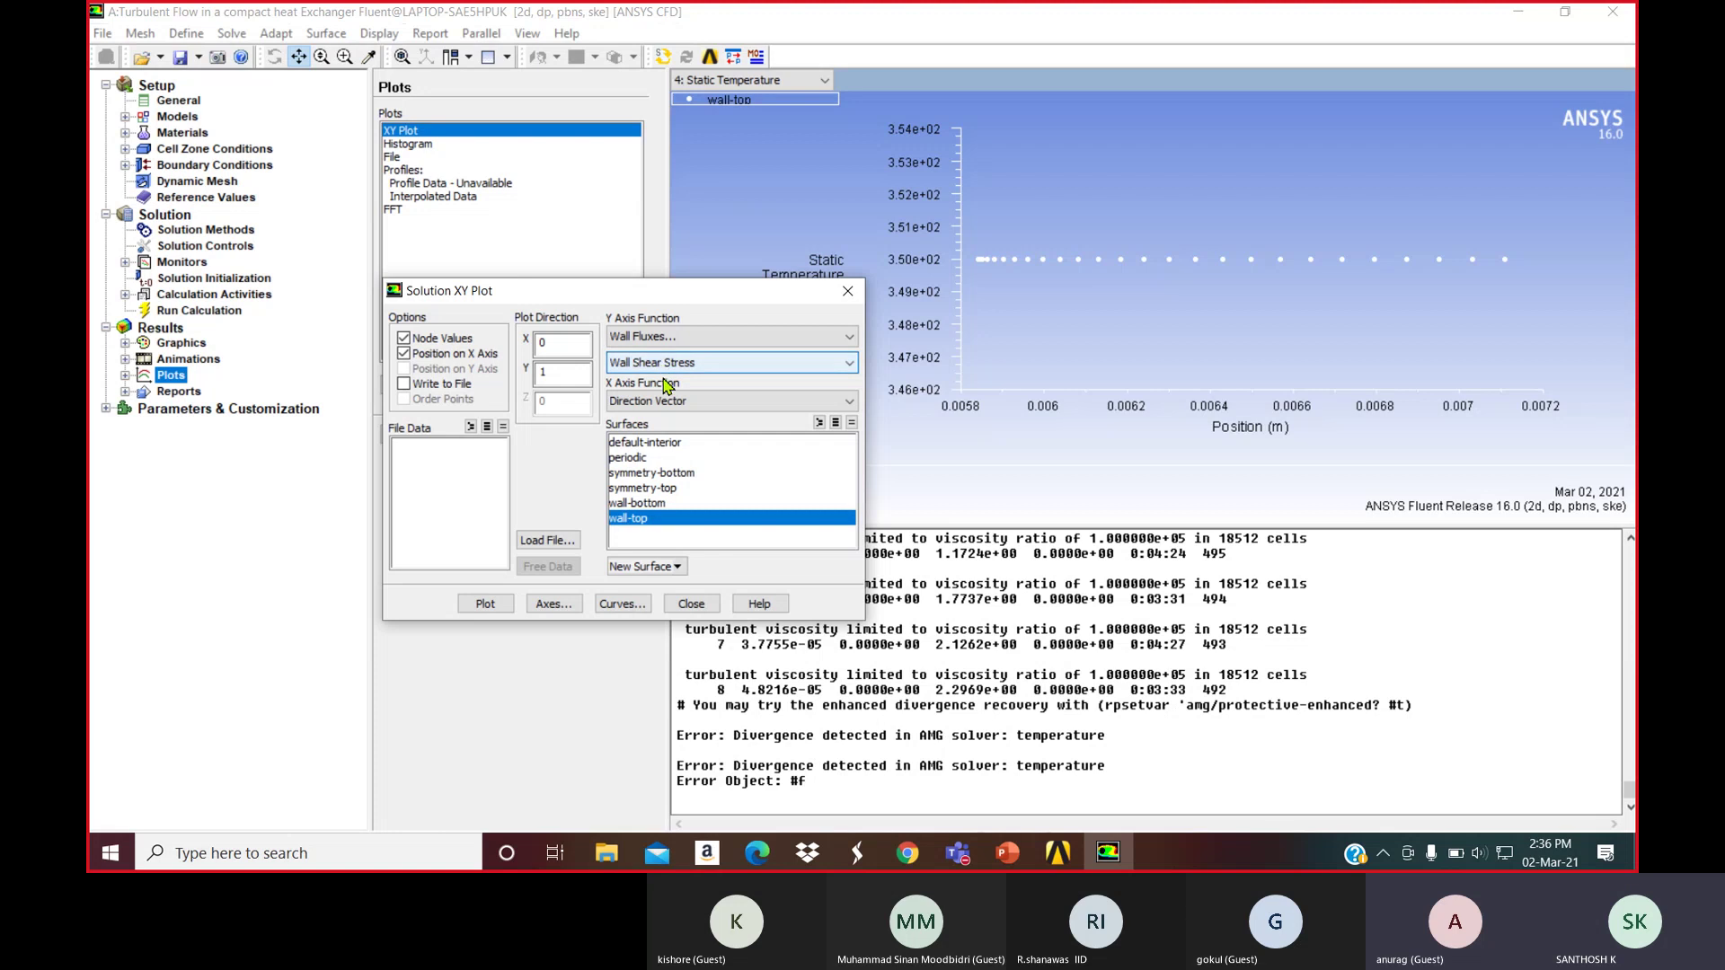
pyautogui.click(666, 401)
pyautogui.click(669, 402)
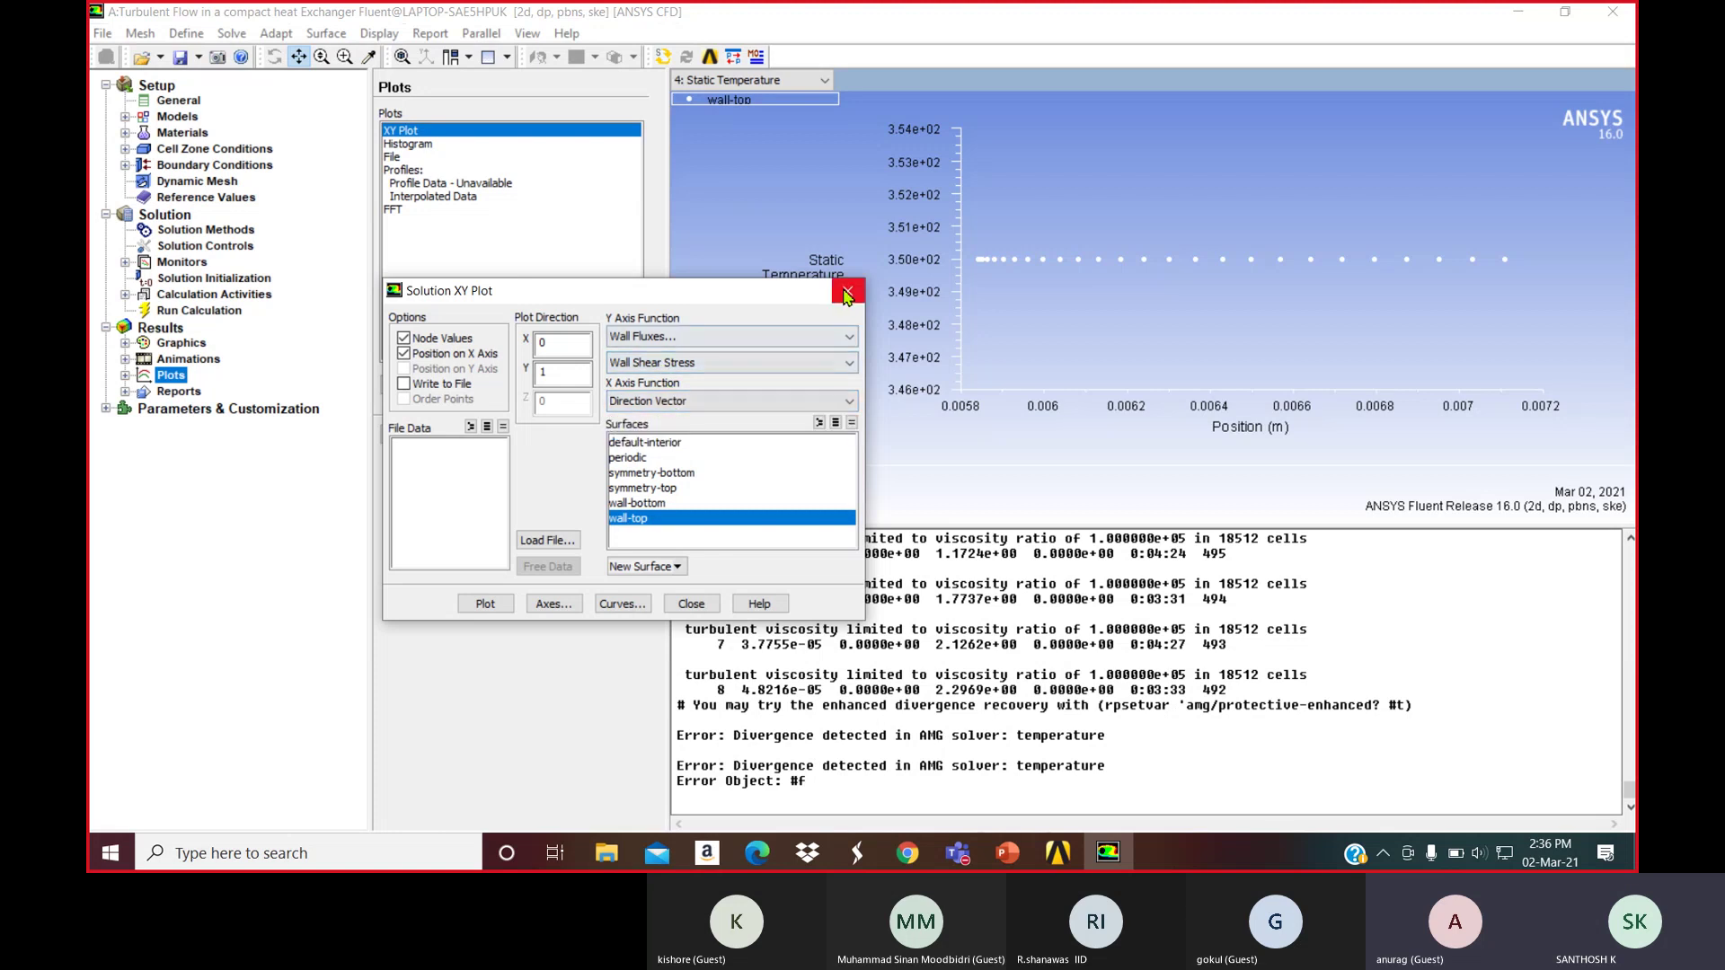
pyautogui.click(848, 291)
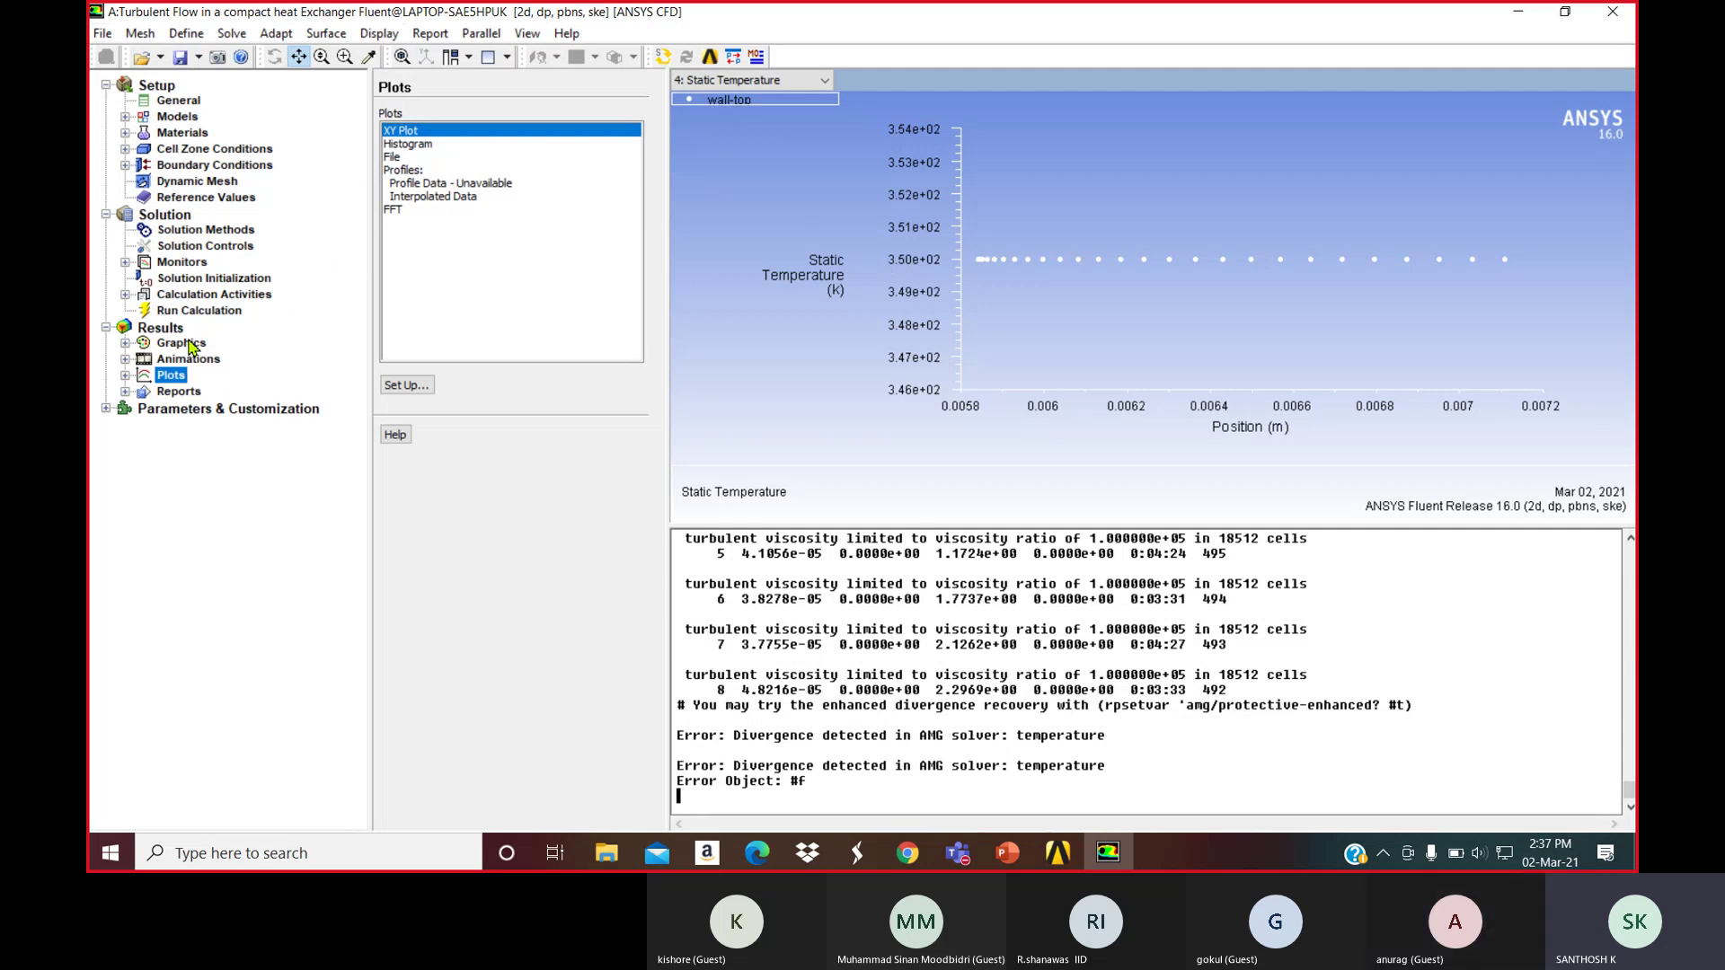
# Display Properties > Thermal Conductivity contours, zoom in, and close the Contours dialog
pyautogui.click(182, 342)
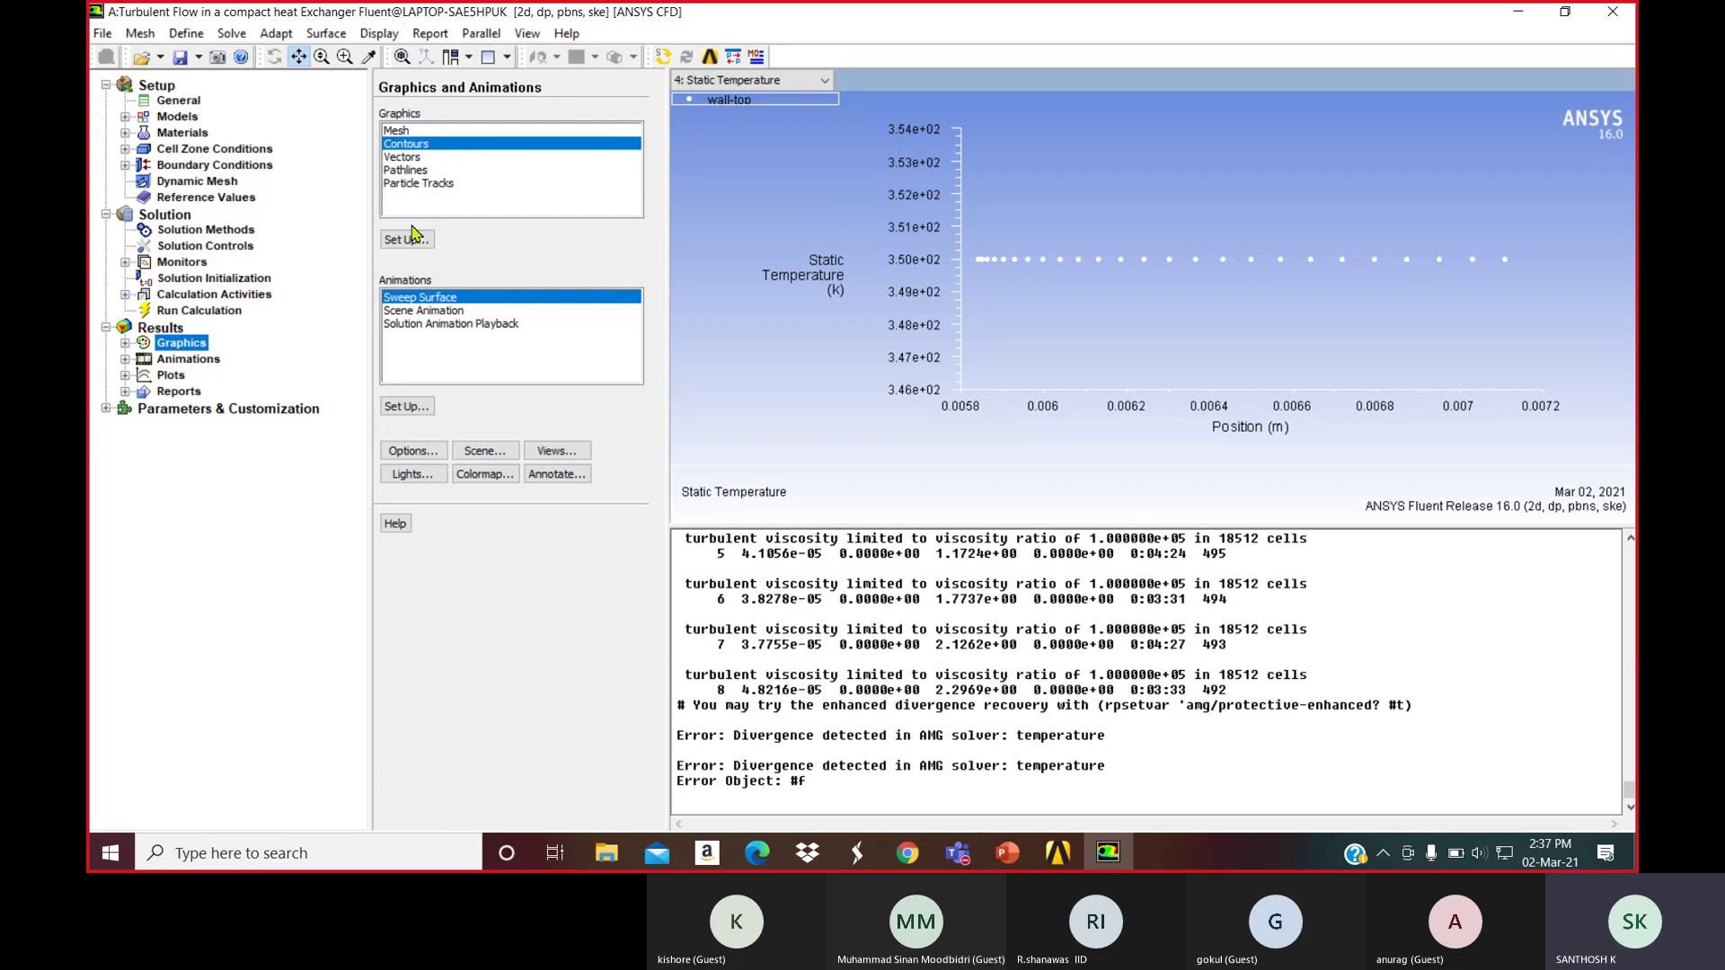
pyautogui.click(407, 239)
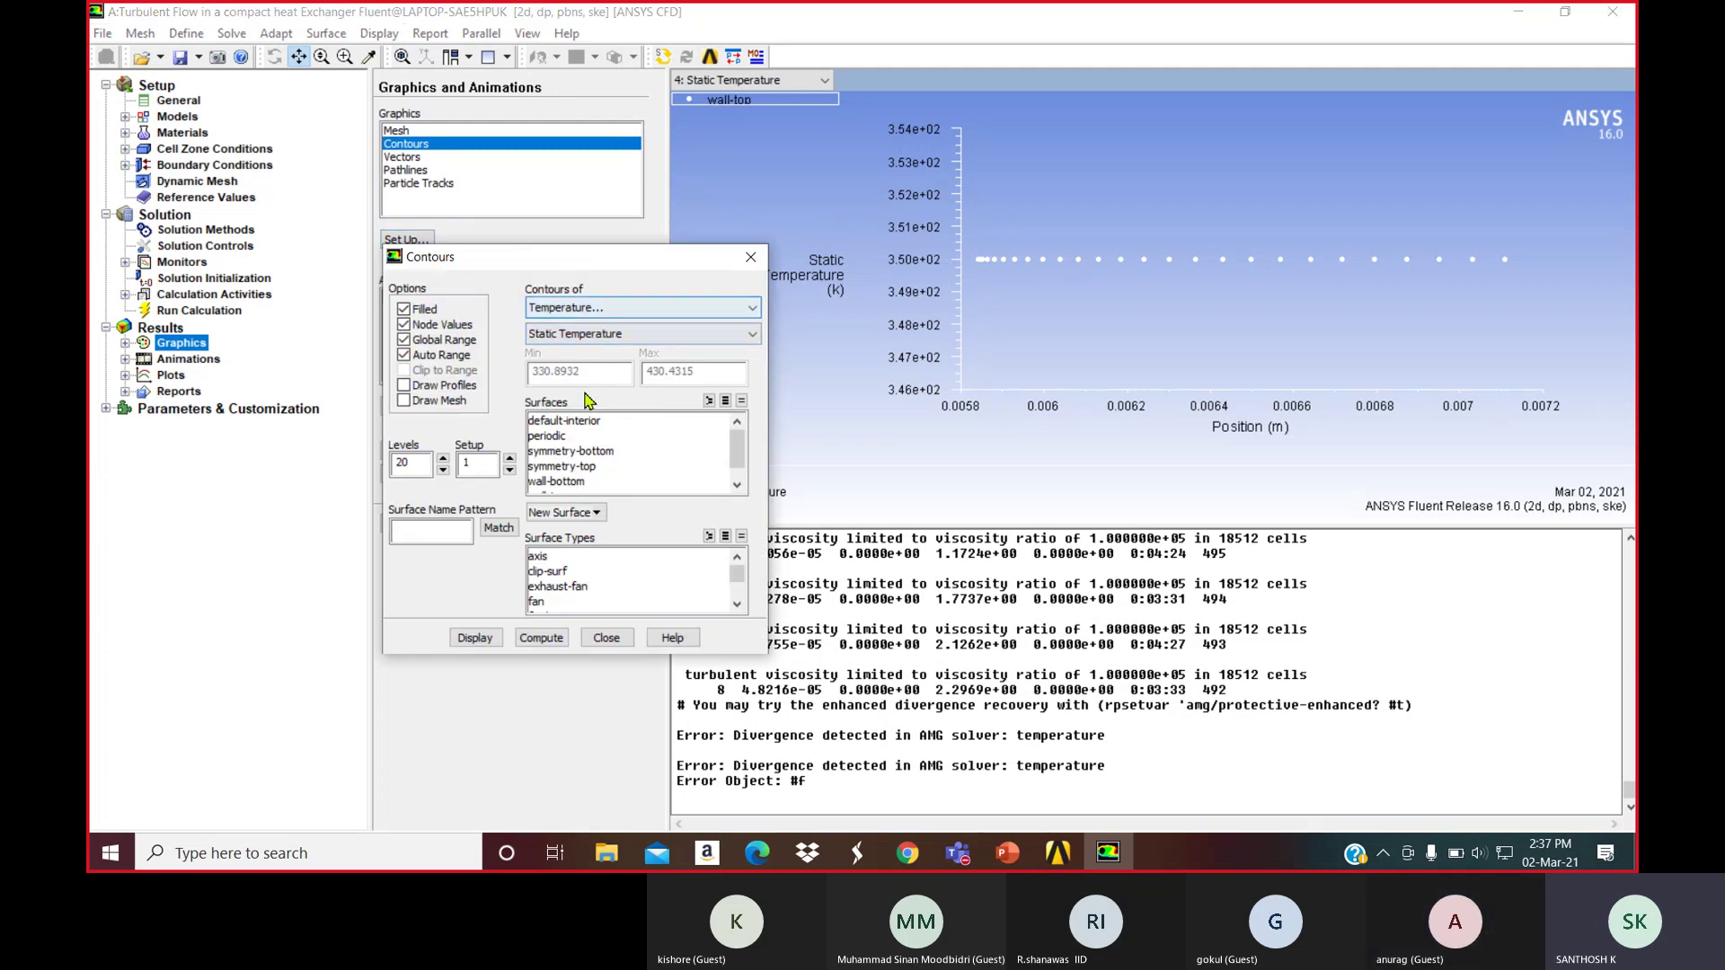
pyautogui.click(585, 311)
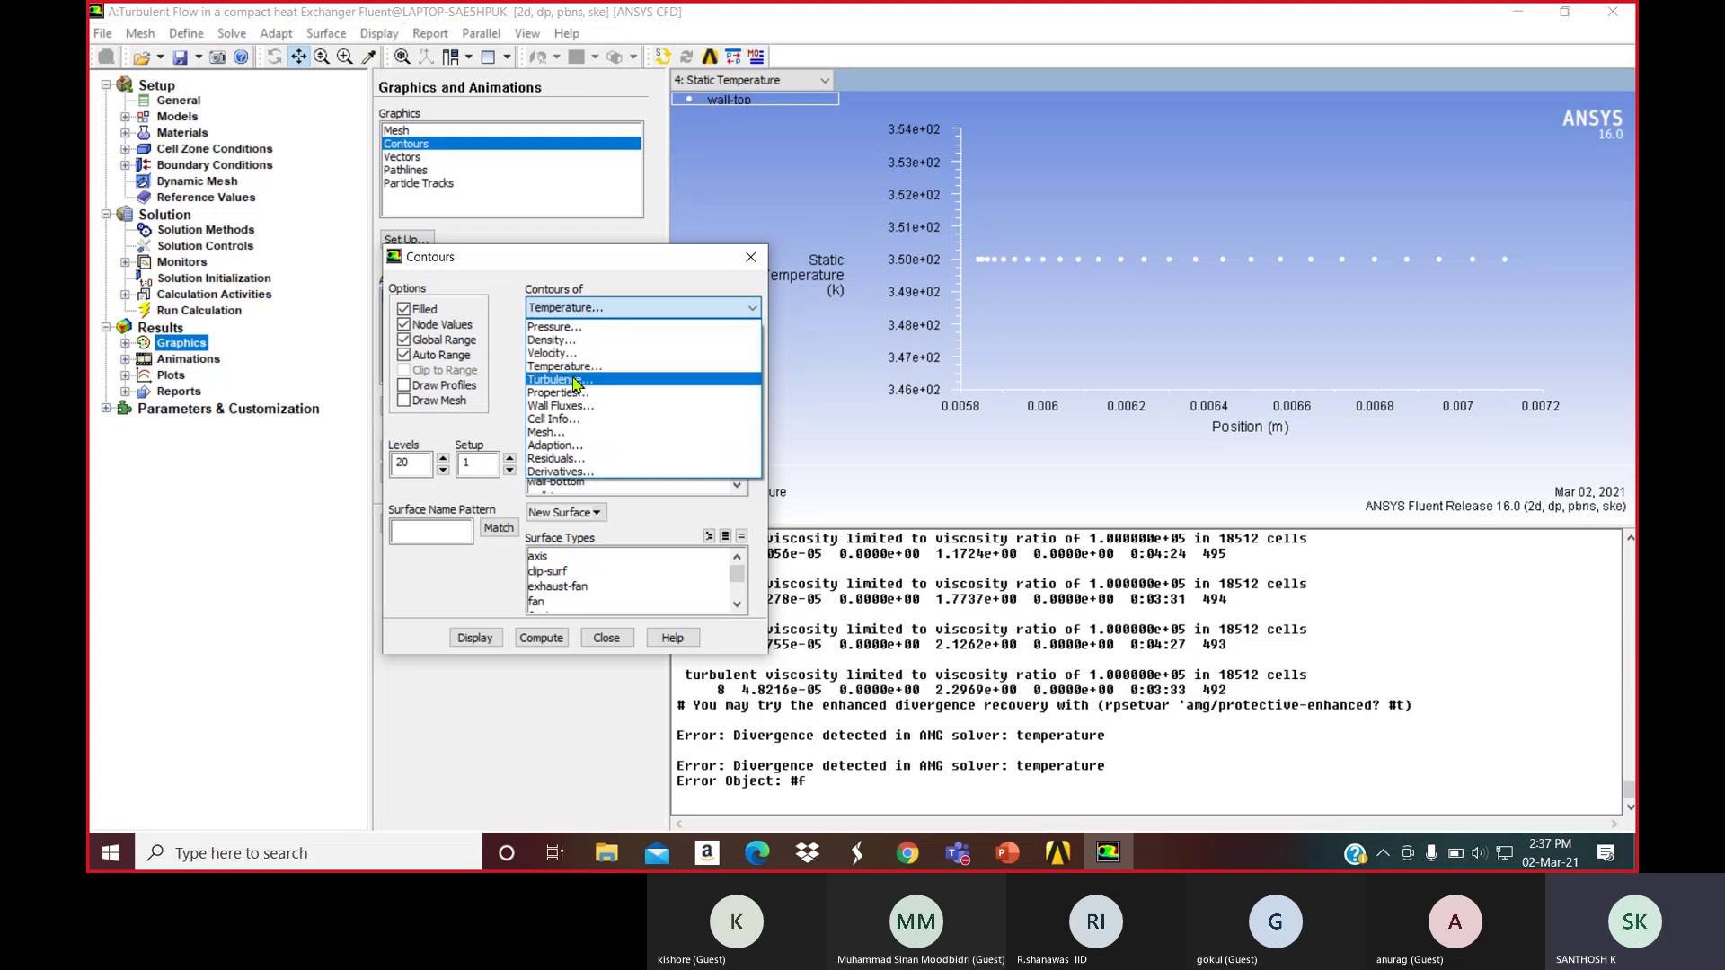
pyautogui.click(568, 393)
pyautogui.click(589, 335)
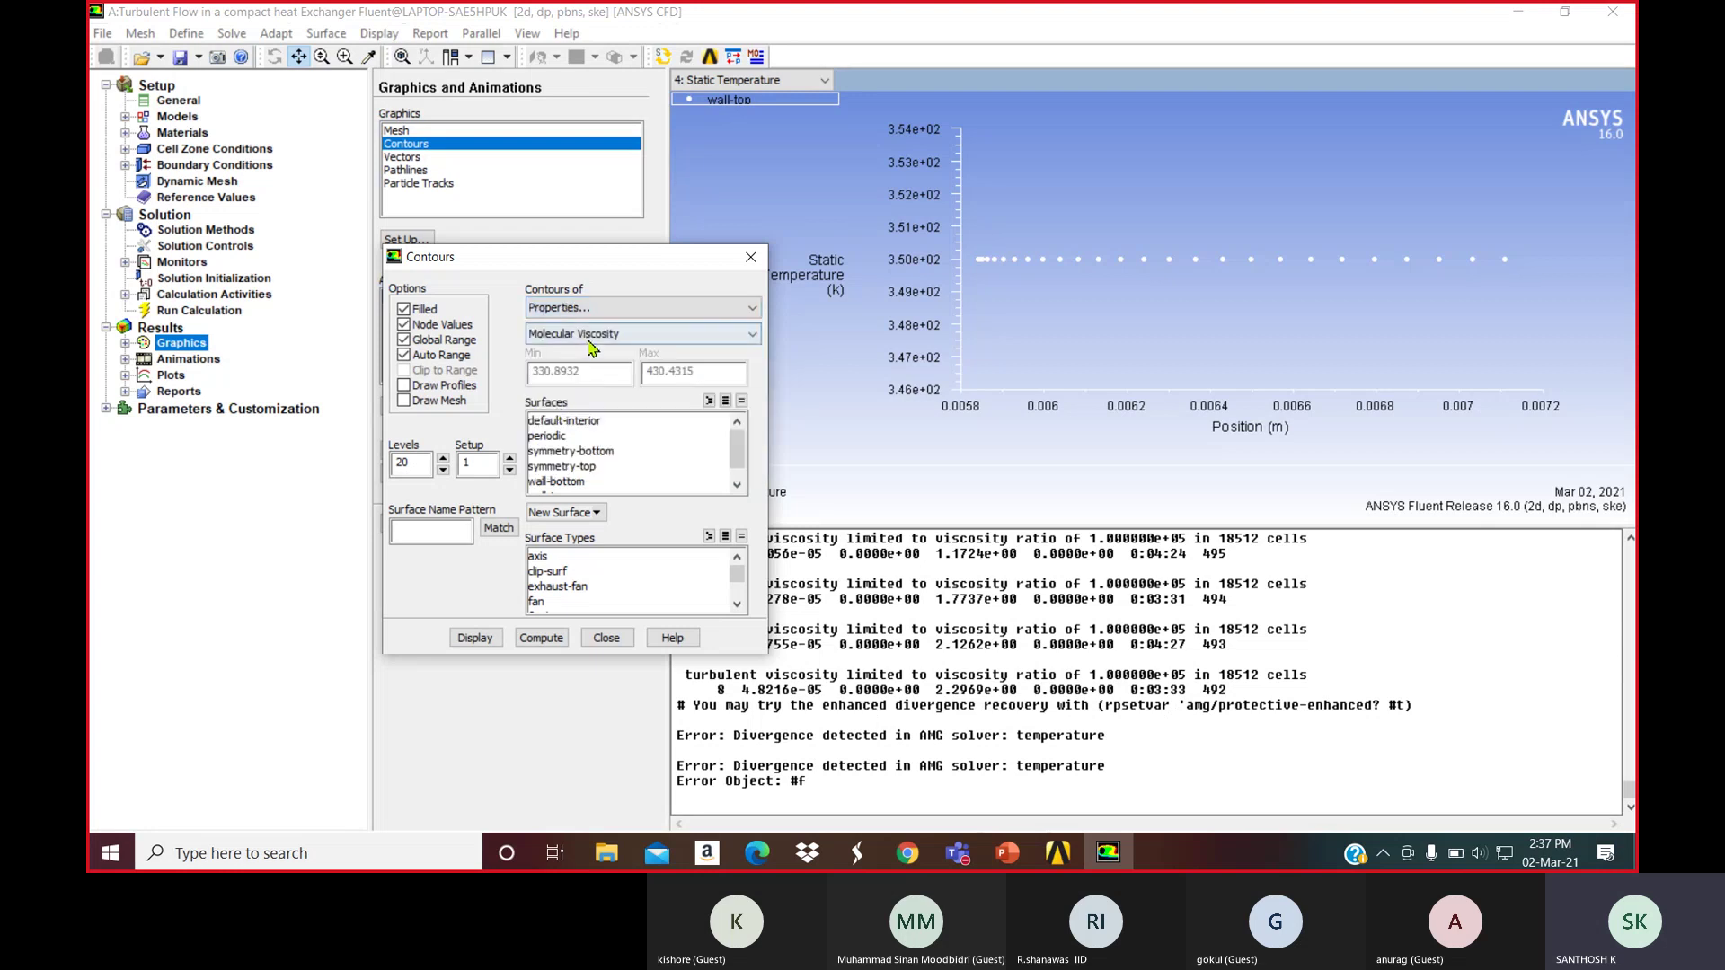
pyautogui.click(590, 351)
pyautogui.click(593, 335)
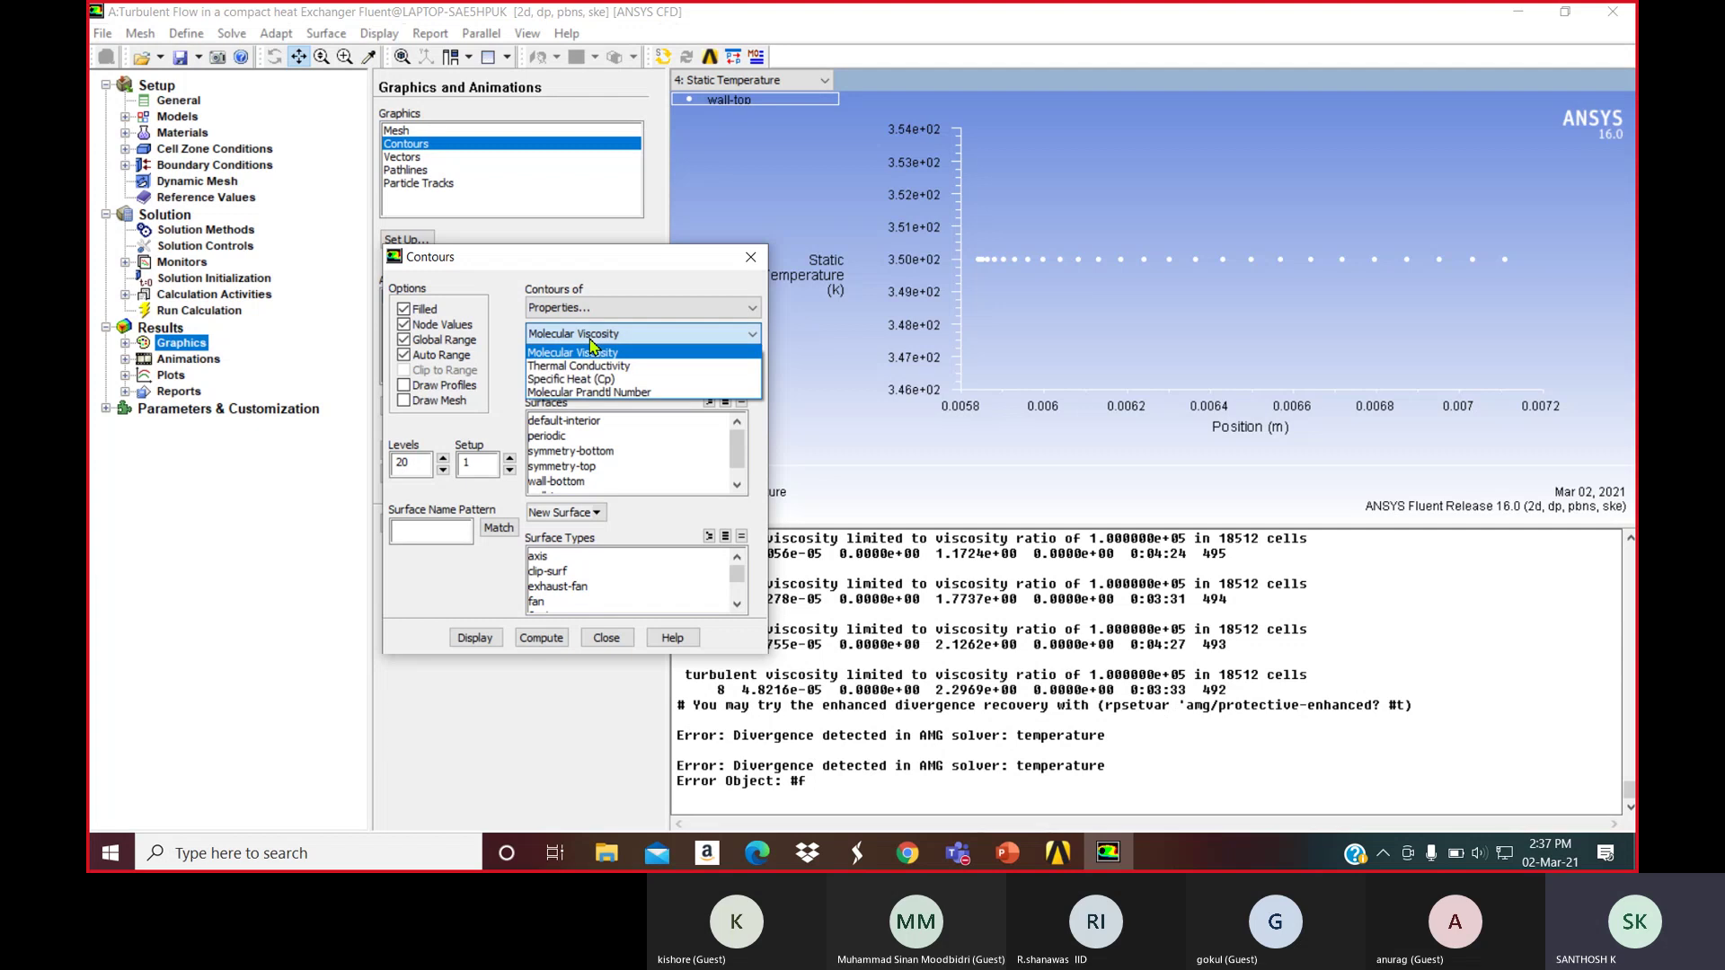
pyautogui.click(593, 366)
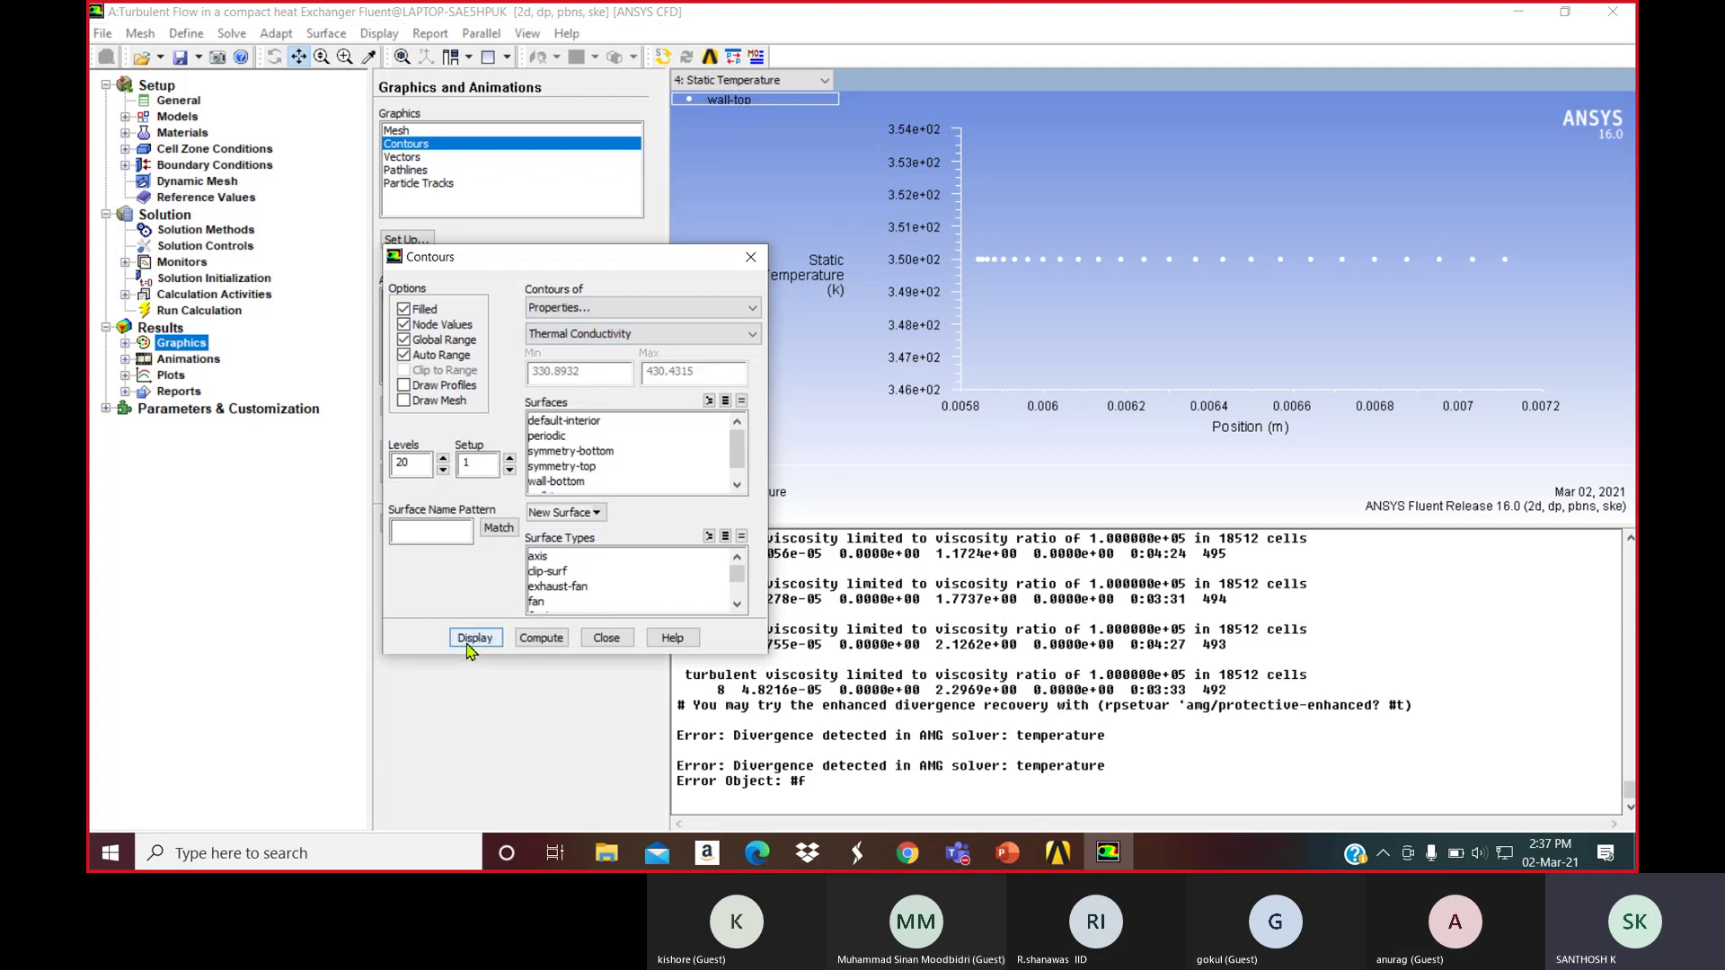
pyautogui.click(472, 639)
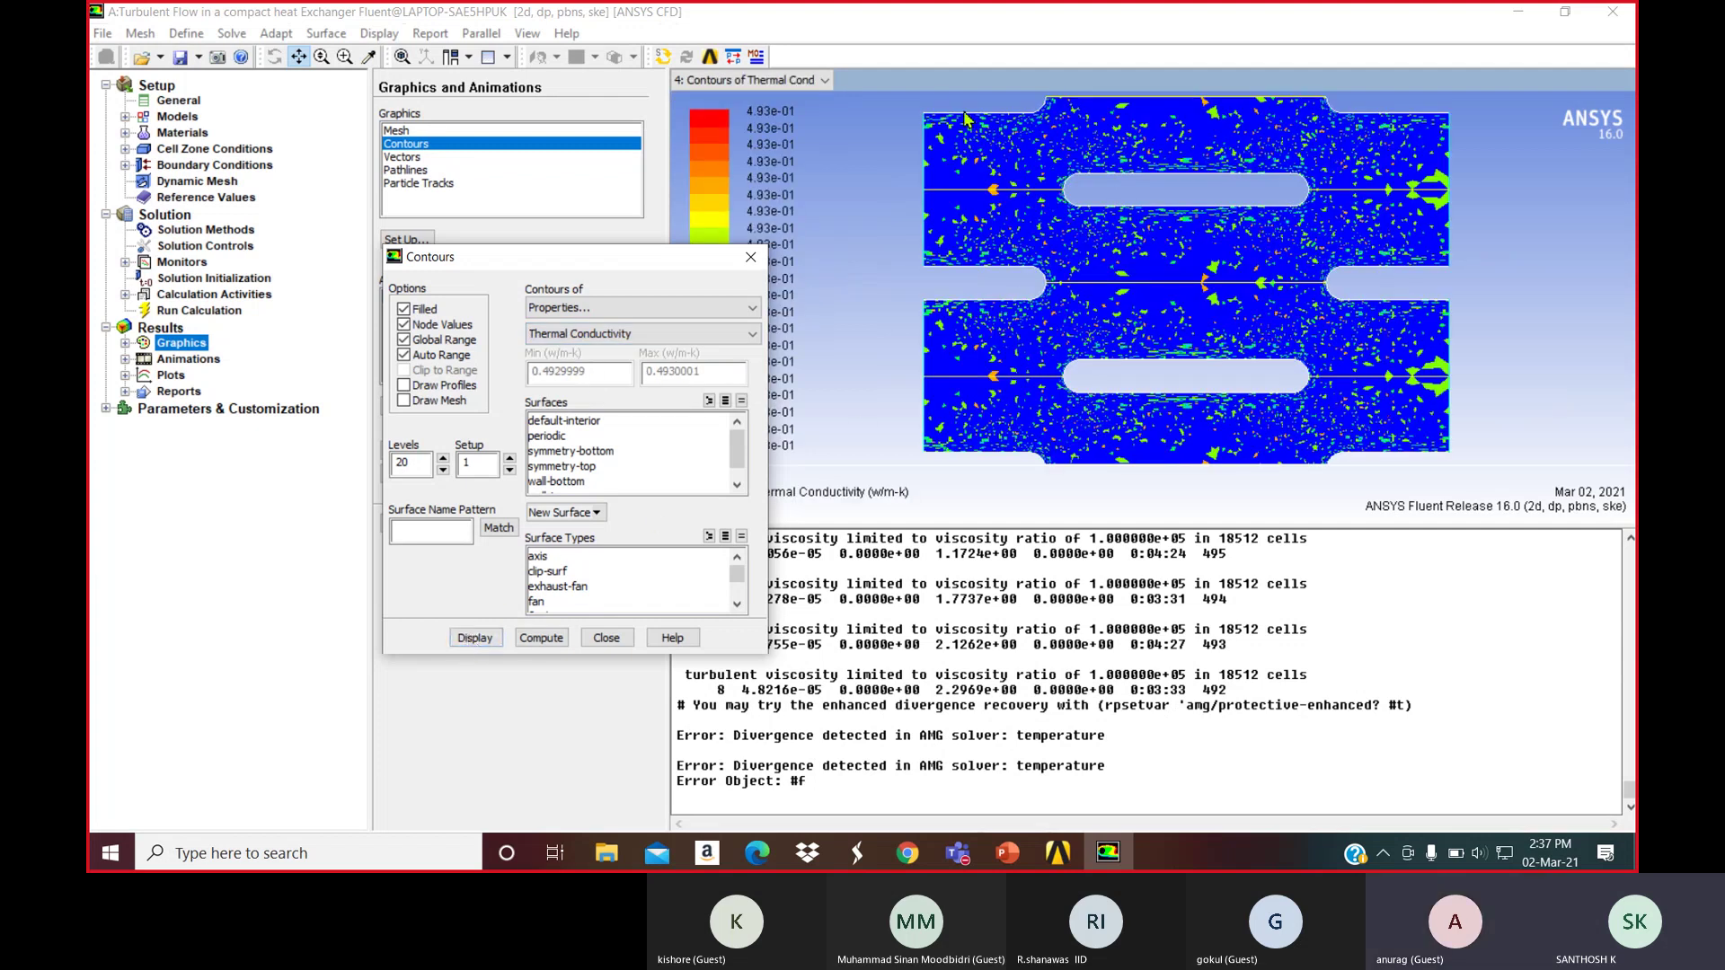
pyautogui.moveTo(943, 97); pyautogui.dragTo(1428, 445, button='middle')
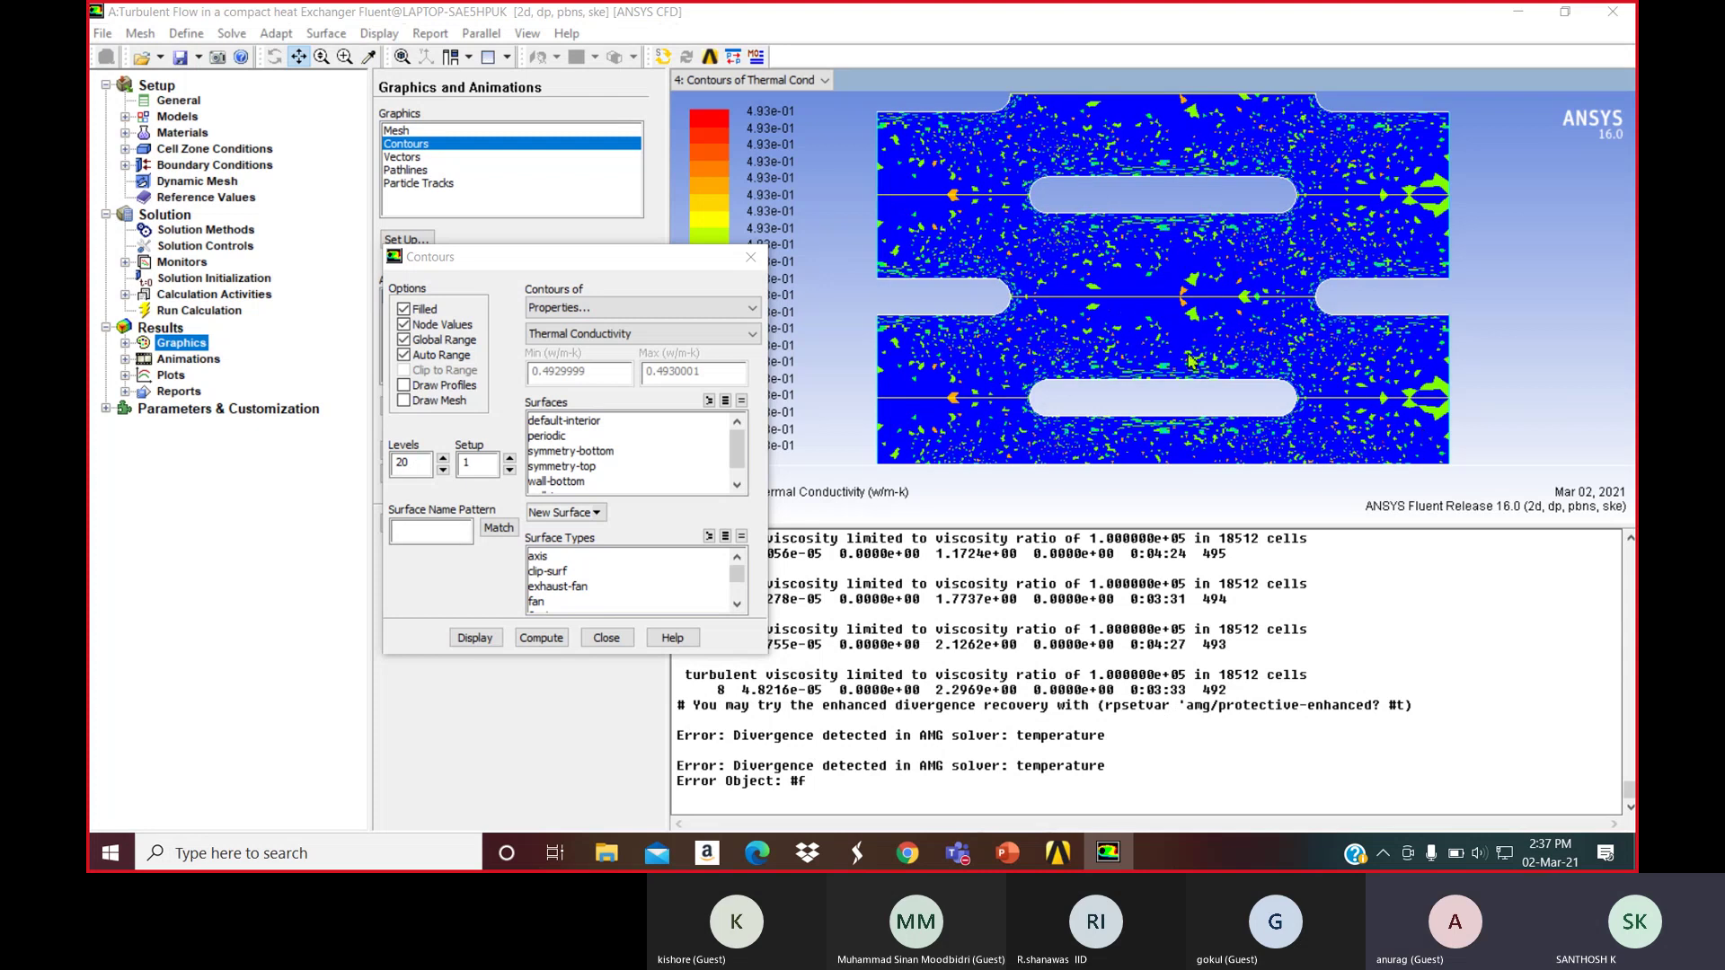
pyautogui.click(750, 257)
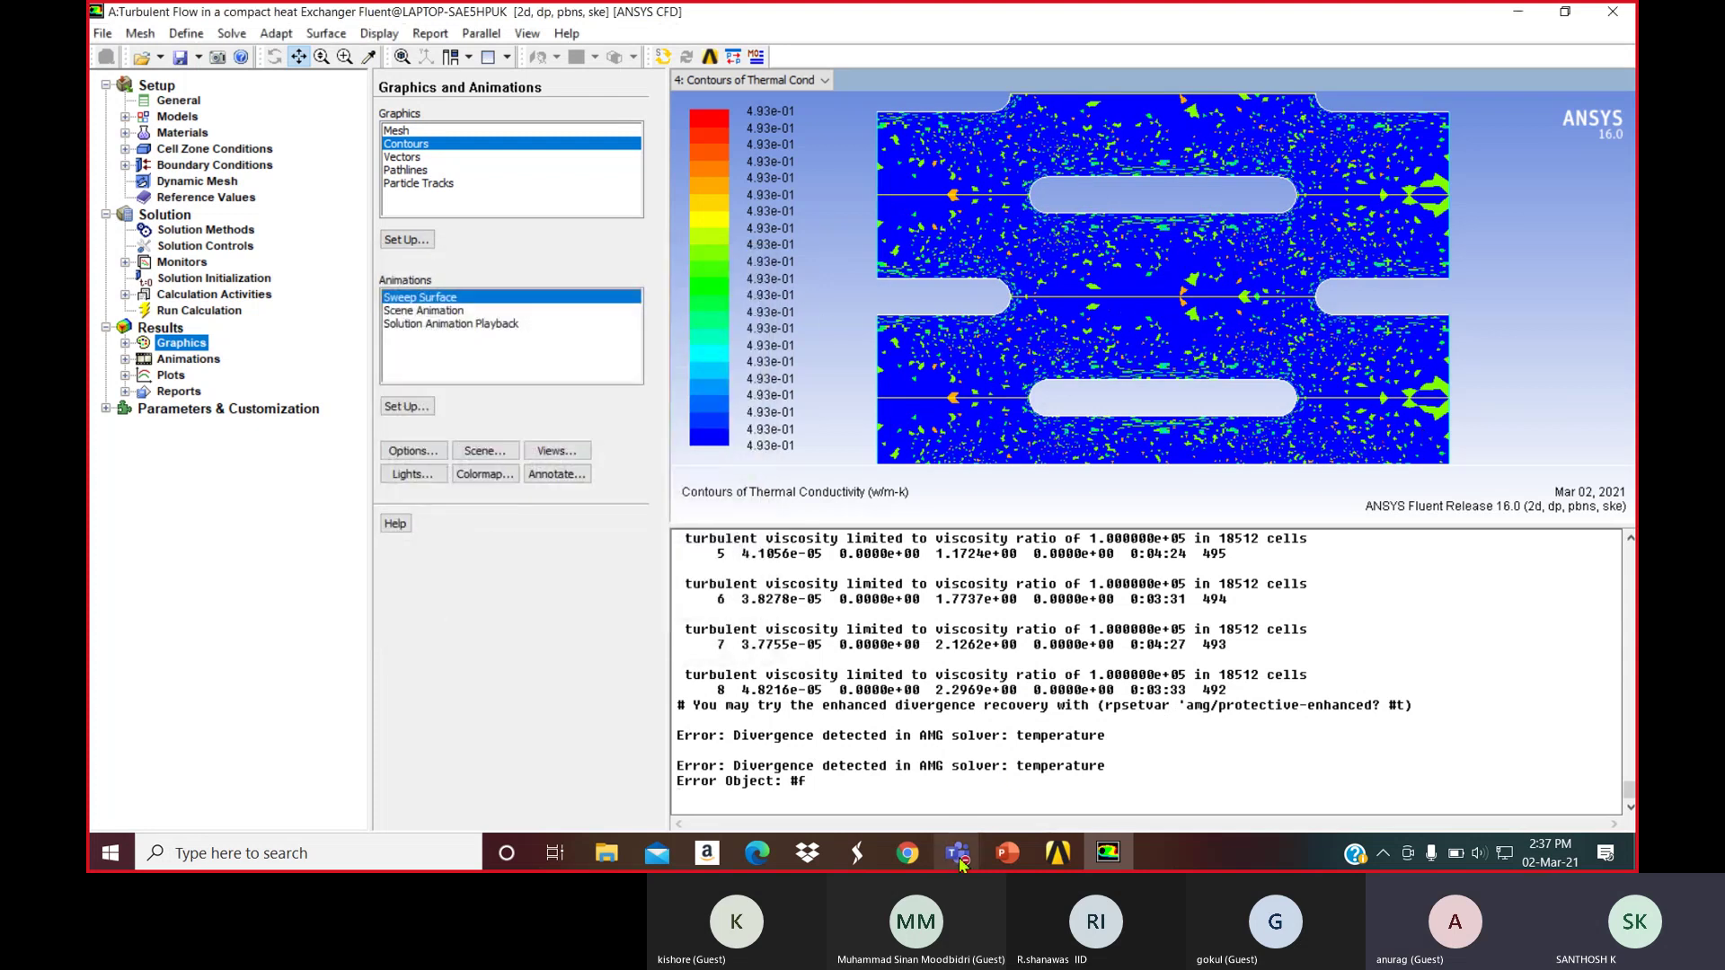
# Bring up the Teams meeting window, maximize it, and show the More actions menu
pyautogui.moveTo(964, 838)
pyautogui.click(965, 759)
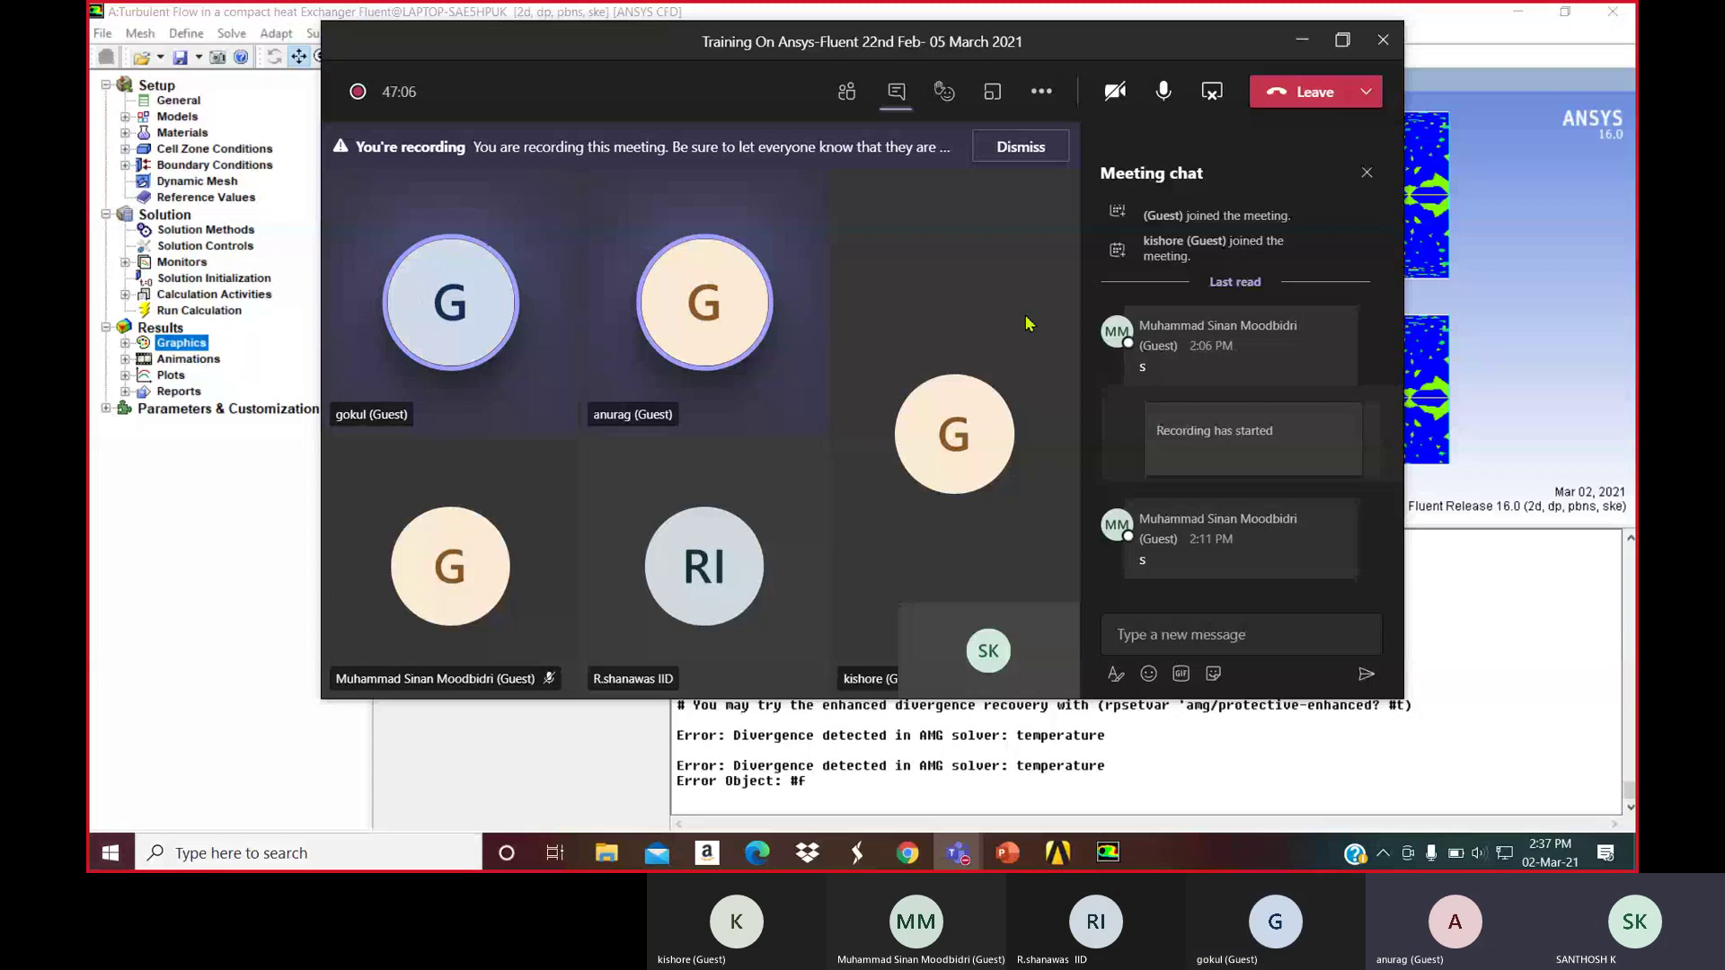
pyautogui.scroll(2, 1178, 413)
pyautogui.moveTo(1178, 414)
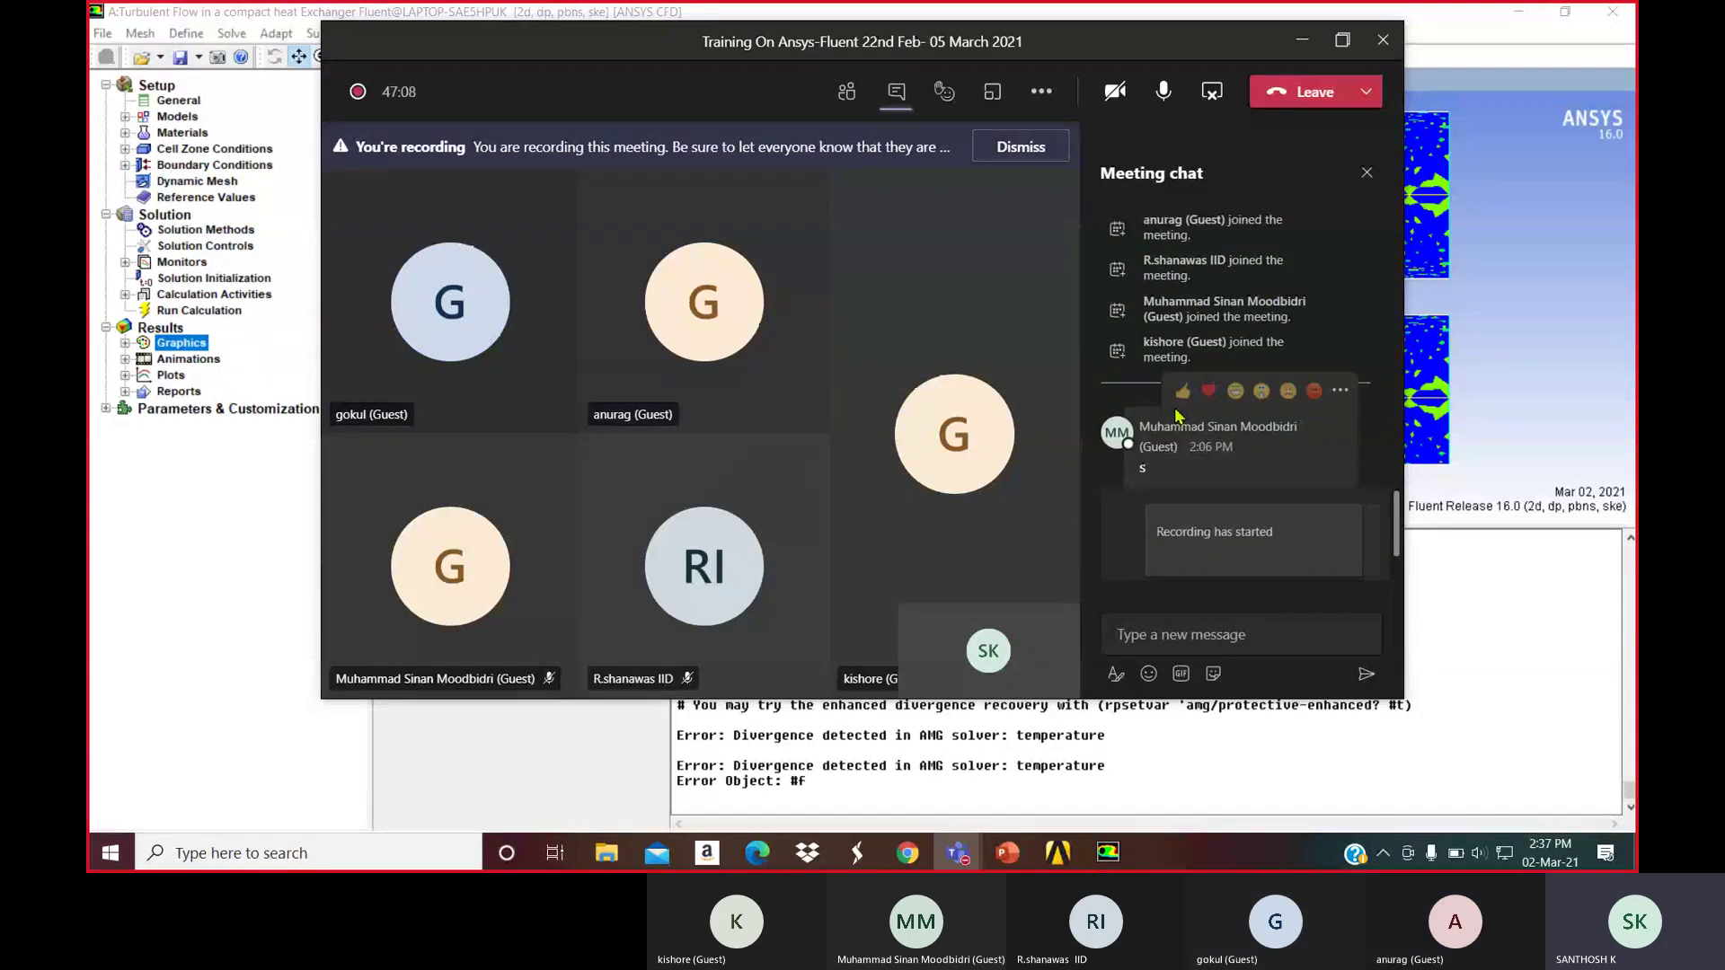
pyautogui.scroll(3, 1178, 414)
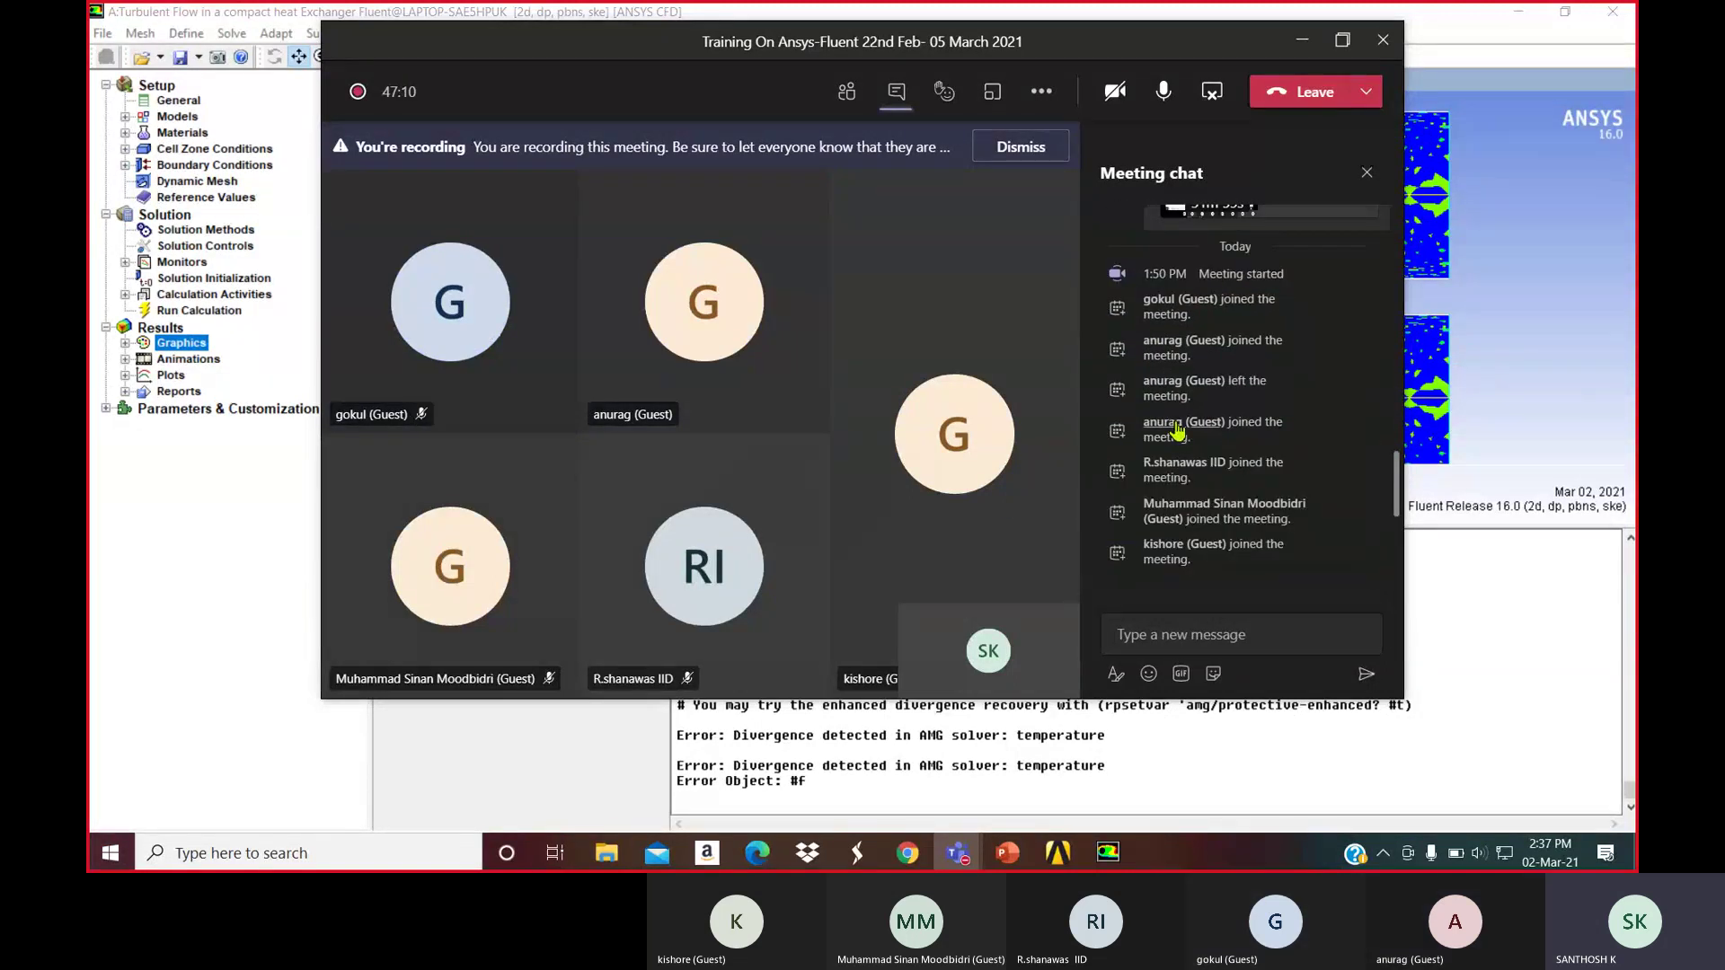
pyautogui.scroll(3, 1178, 432)
pyautogui.scroll(5, 1186, 419)
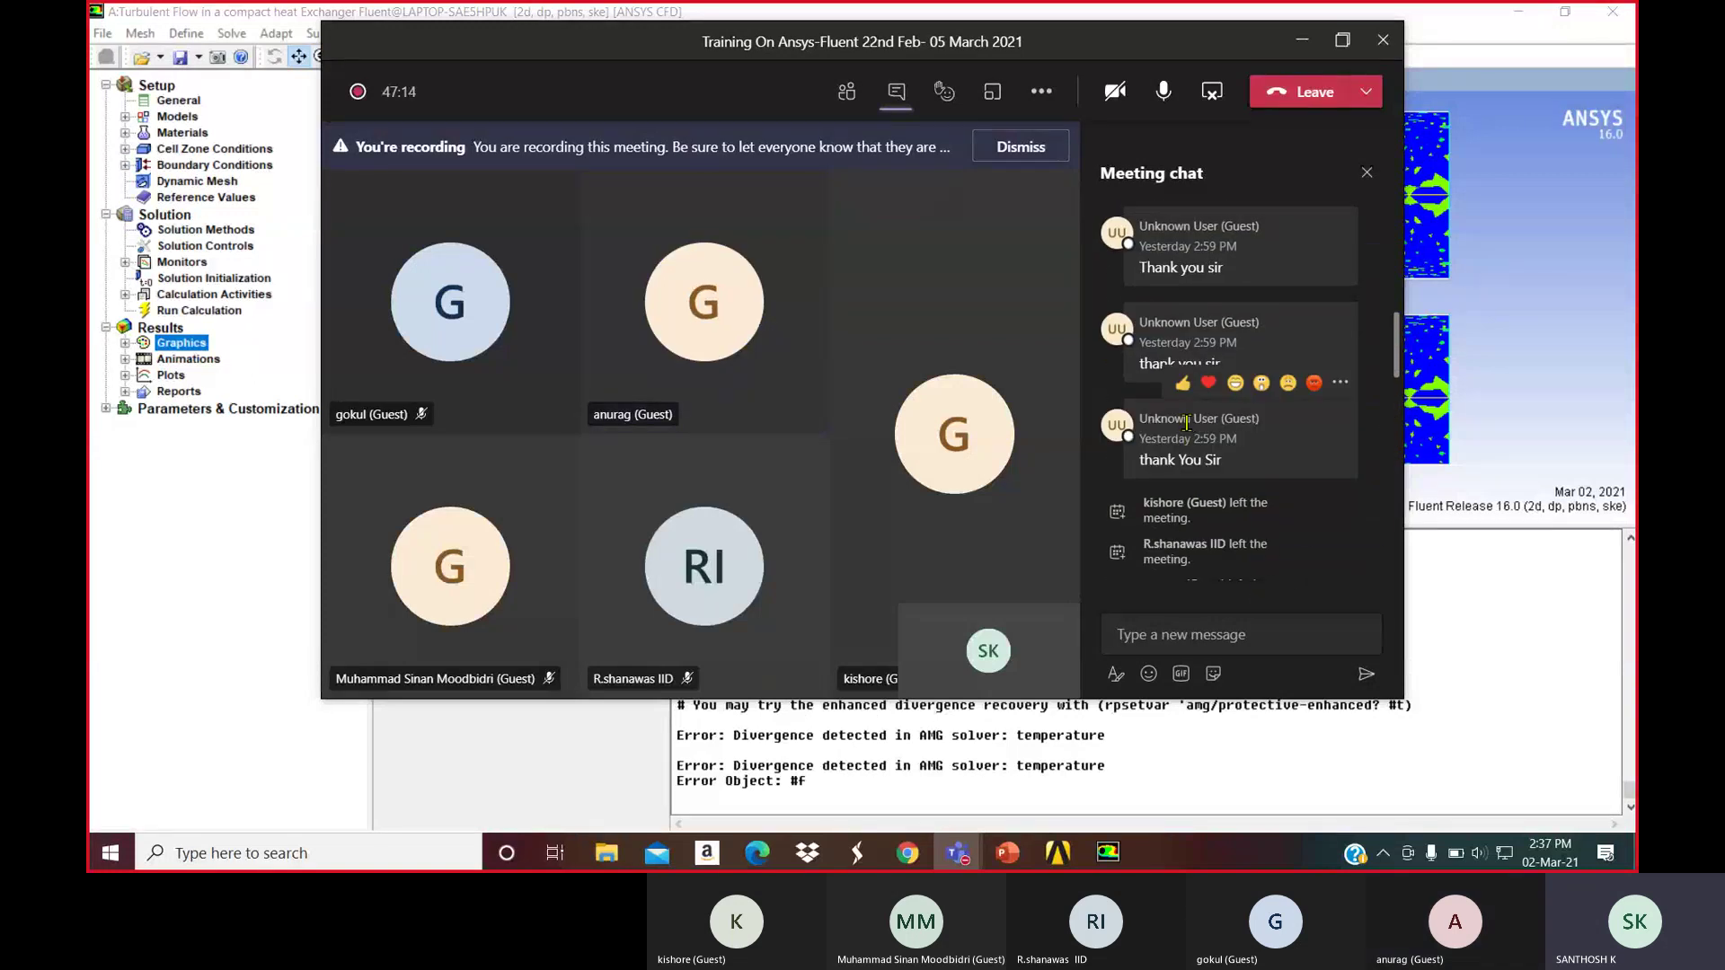
pyautogui.scroll(-10, 1186, 423)
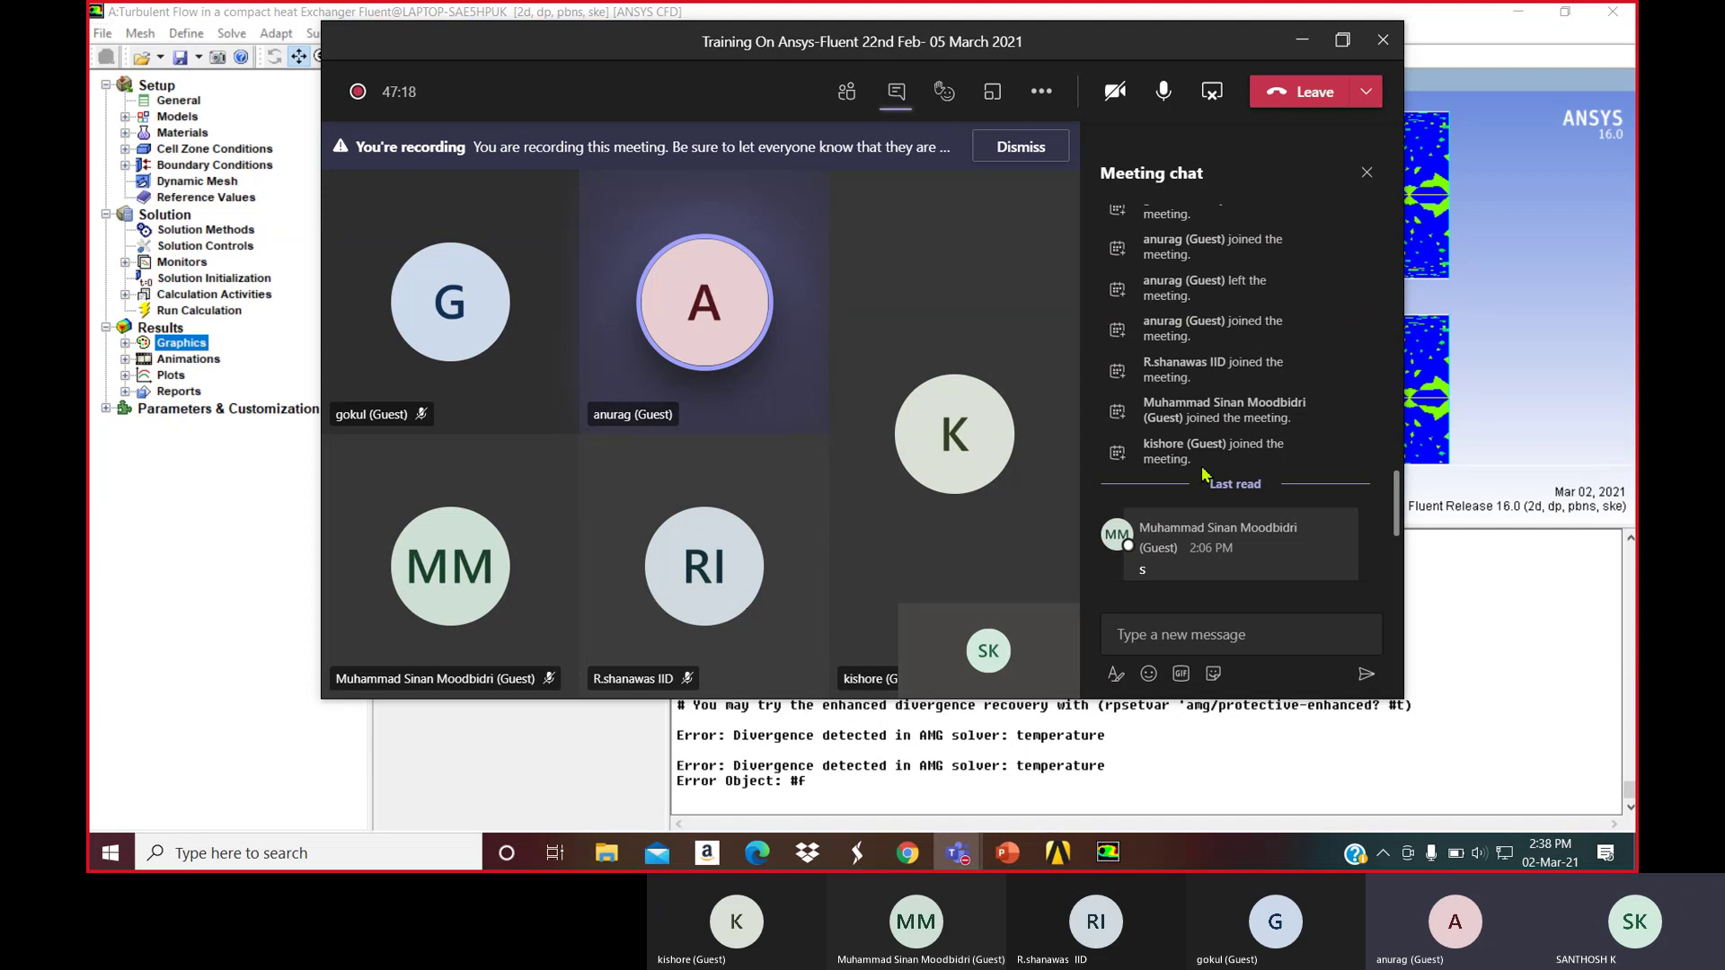
pyautogui.scroll(-3, 1203, 474)
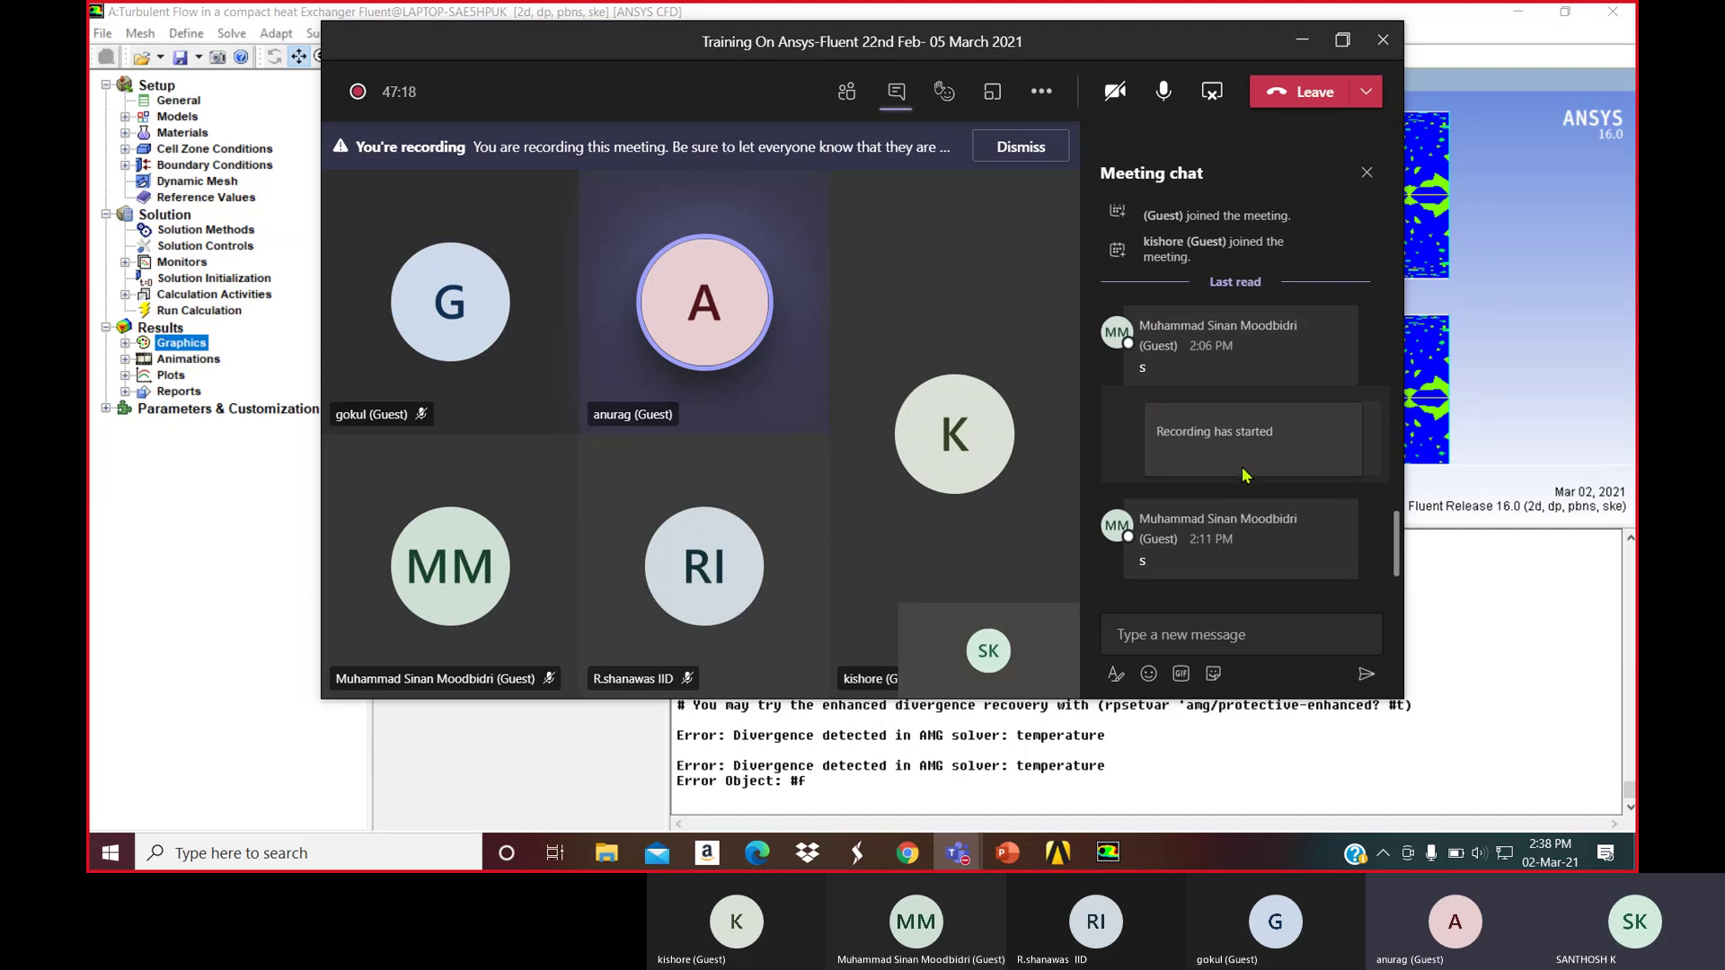
pyautogui.click(1342, 40)
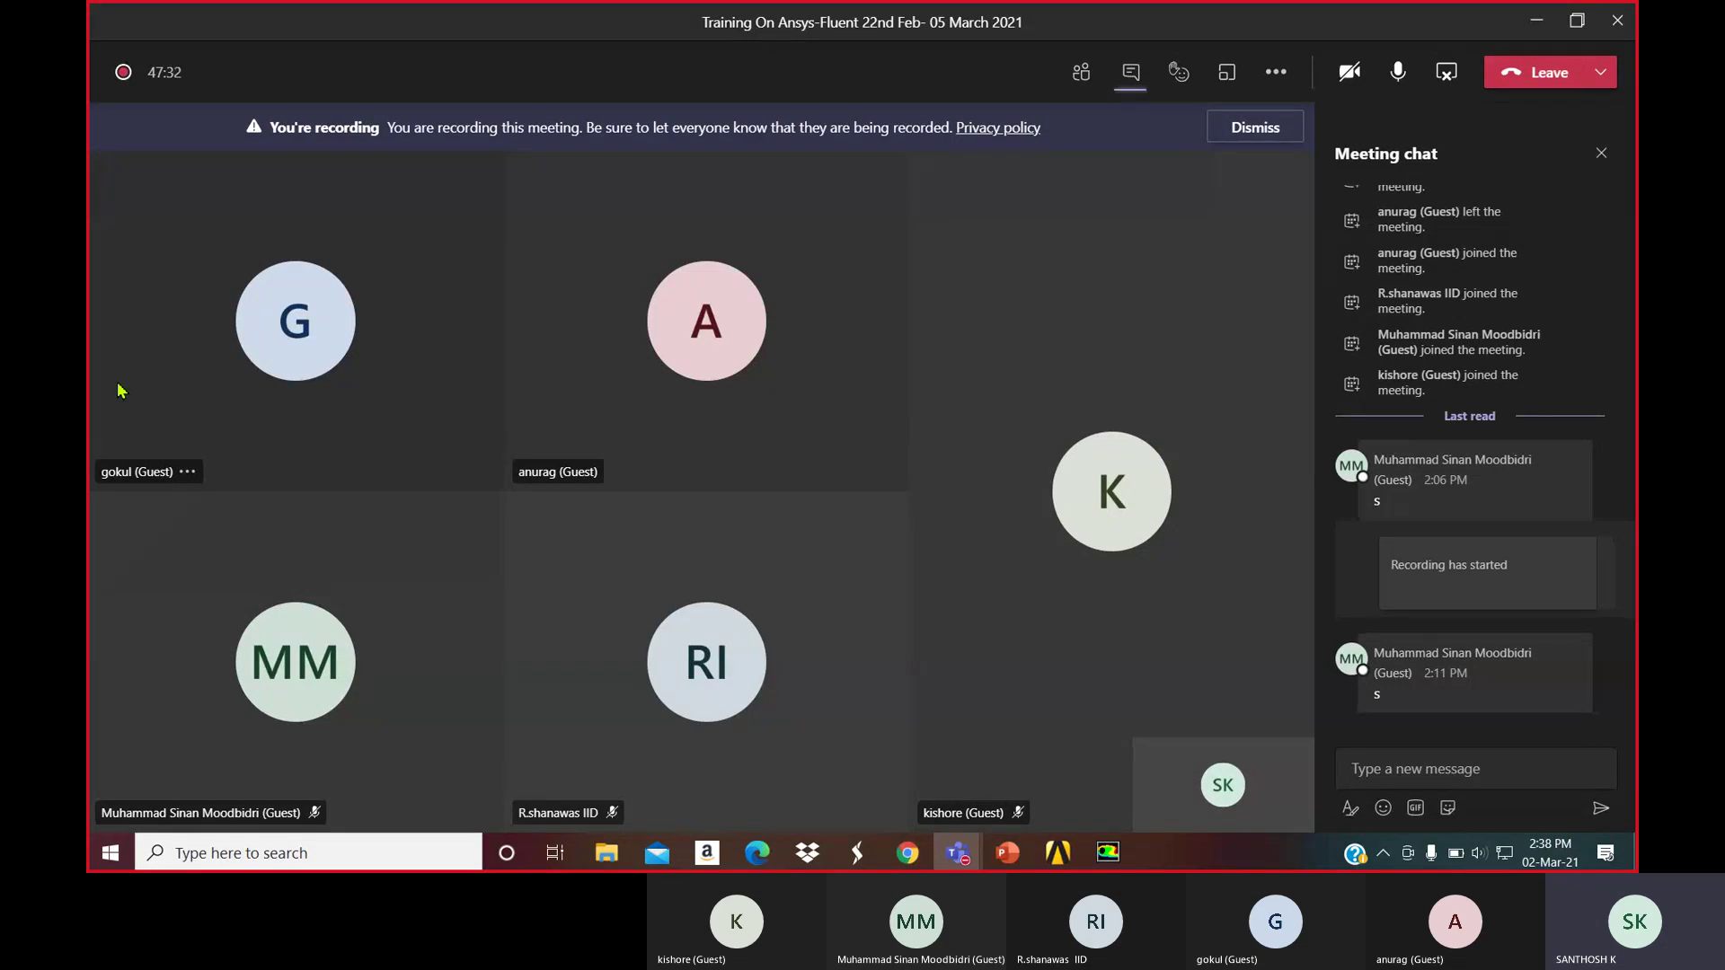
pyautogui.click(1275, 72)
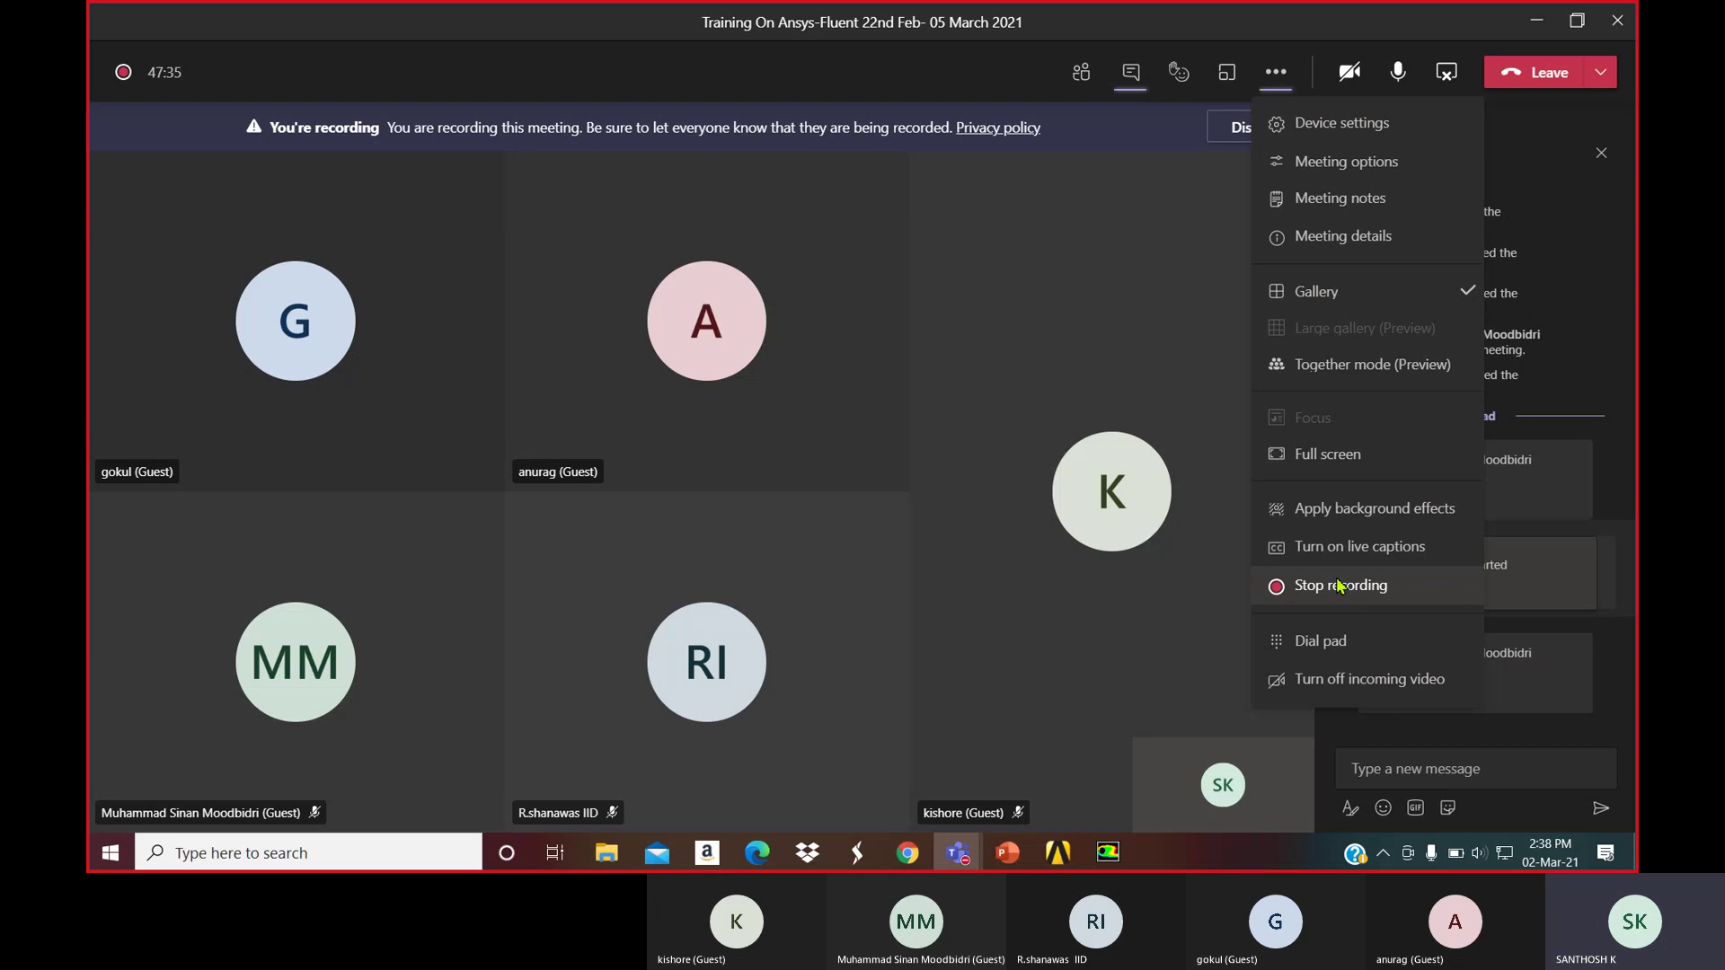